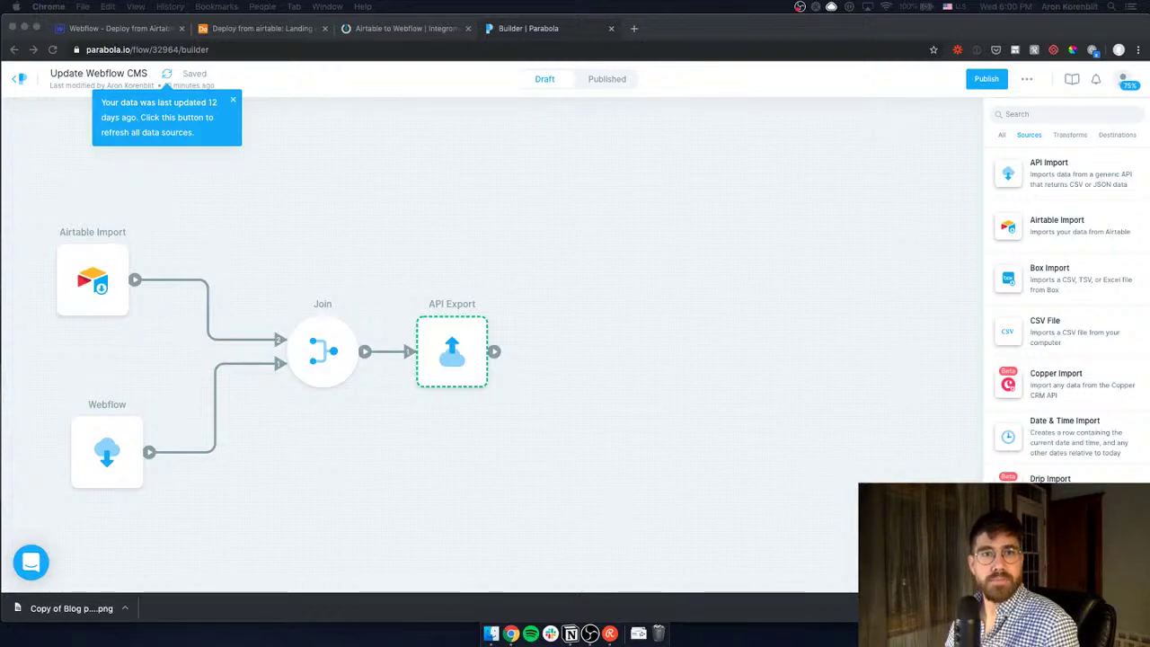
Switch to Notion and read through the Livestream #8 page, including the project description and the Roadmap checklist
{"action": "key", "text": "super+Tab"}
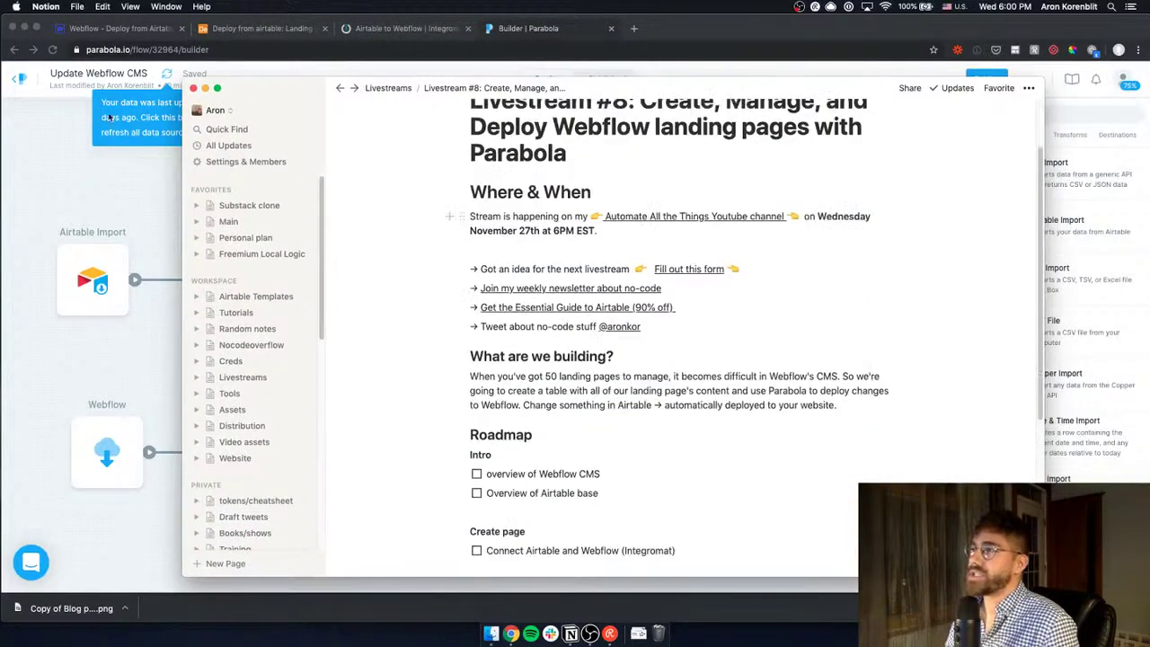
{"action": "left_click", "coordinate": [301, 32]}
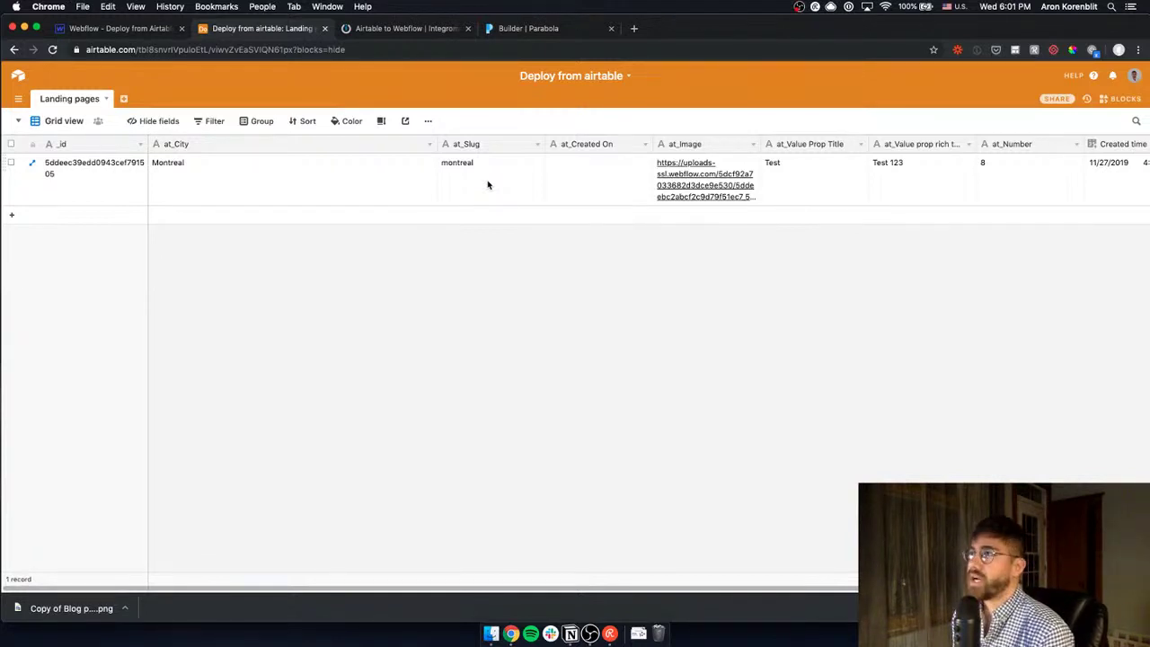
{"action": "left_click", "coordinate": [570, 633]}
{"action": "scroll", "coordinate": [553, 238], "scroll_direction": "up", "scroll_amount": 1}
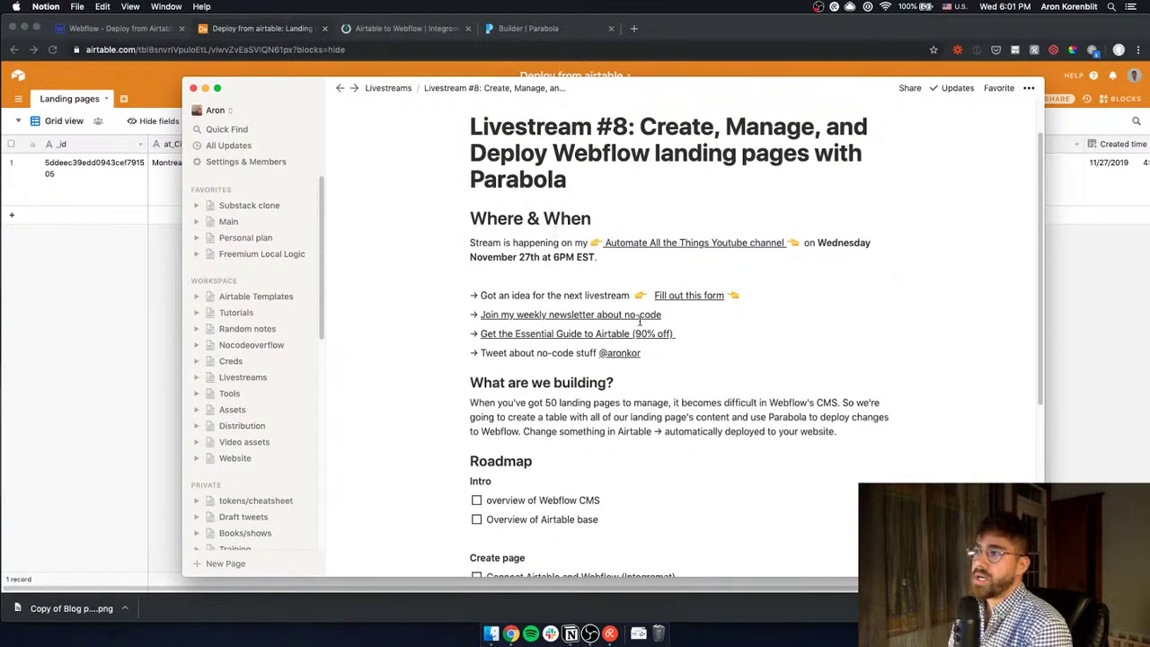
{"action": "scroll", "coordinate": [641, 322], "scroll_direction": "down", "scroll_amount": 3}
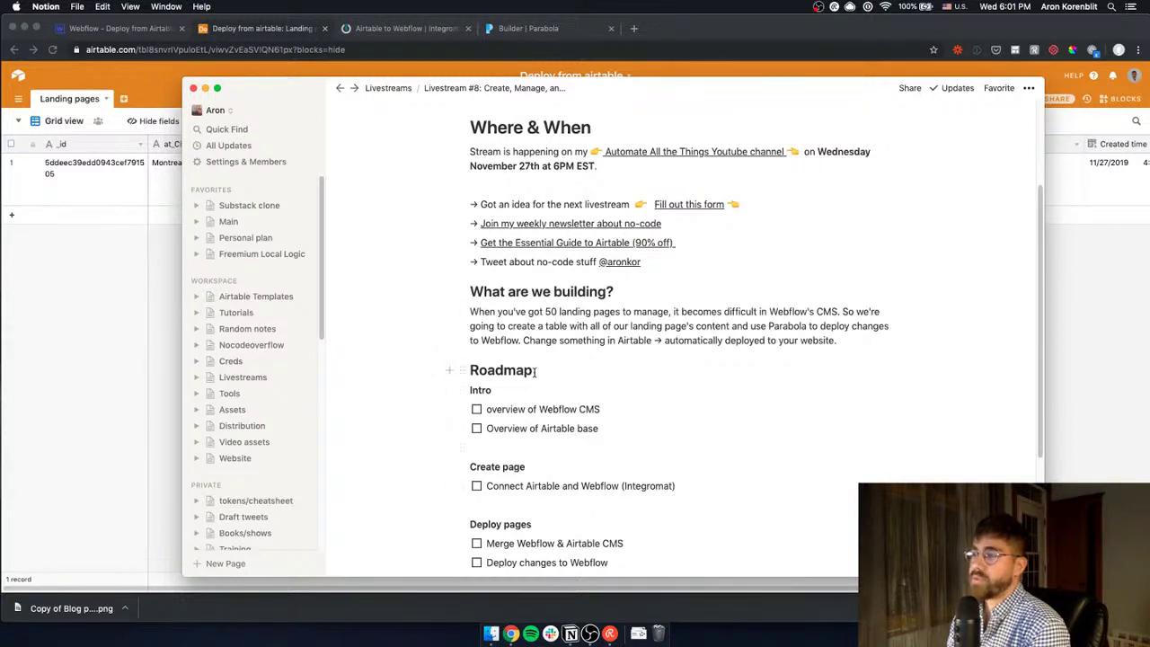
{"action": "scroll", "coordinate": [536, 370], "scroll_direction": "down", "scroll_amount": 1}
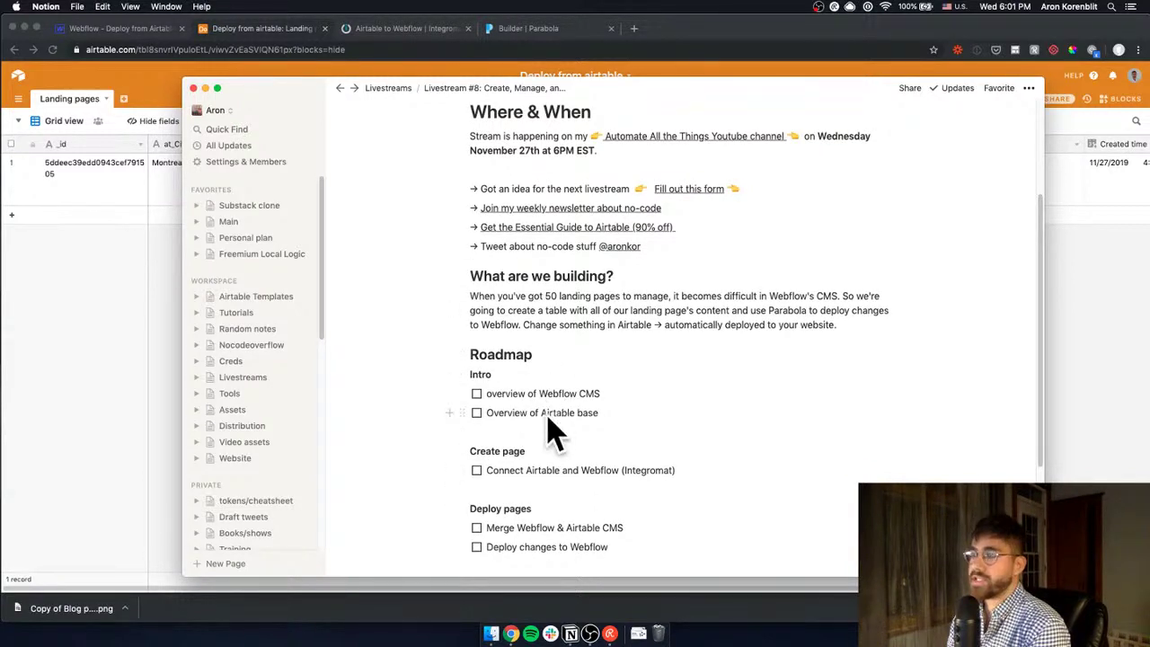
{"action": "scroll", "coordinate": [551, 431], "scroll_direction": "down", "scroll_amount": 2}
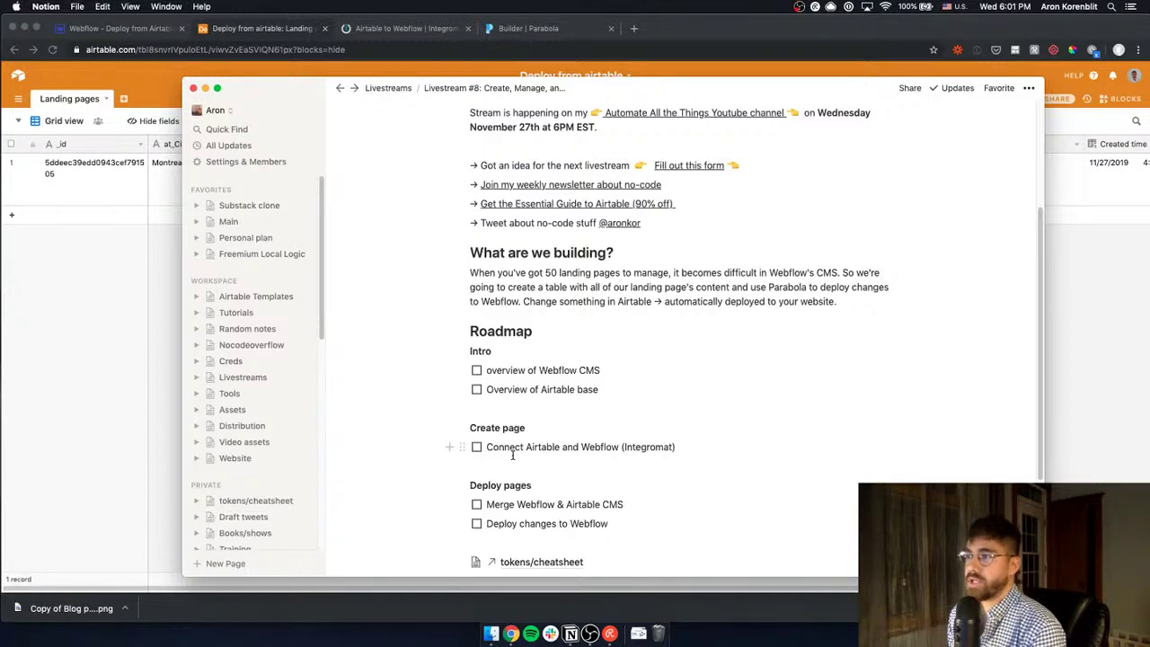
{"action": "scroll", "coordinate": [513, 456], "scroll_direction": "down", "scroll_amount": 1}
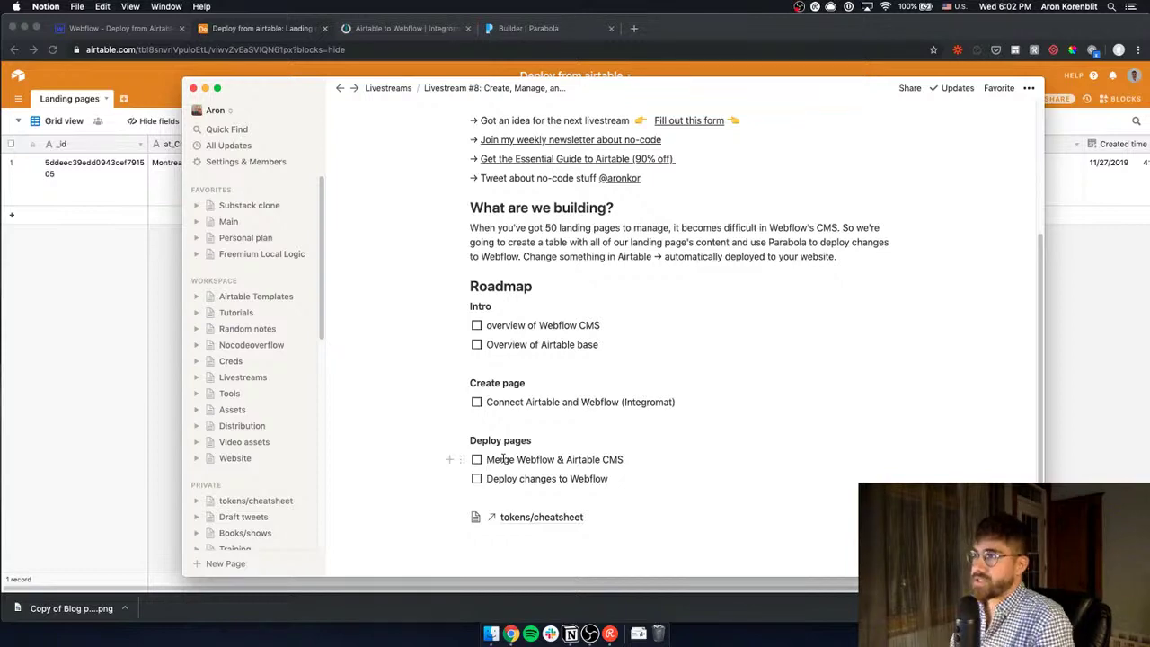
Switch to the Webflow Designer and examine the Cities Template page's Montreal heading and the city image section below it
{"action": "left_click", "coordinate": [146, 28]}
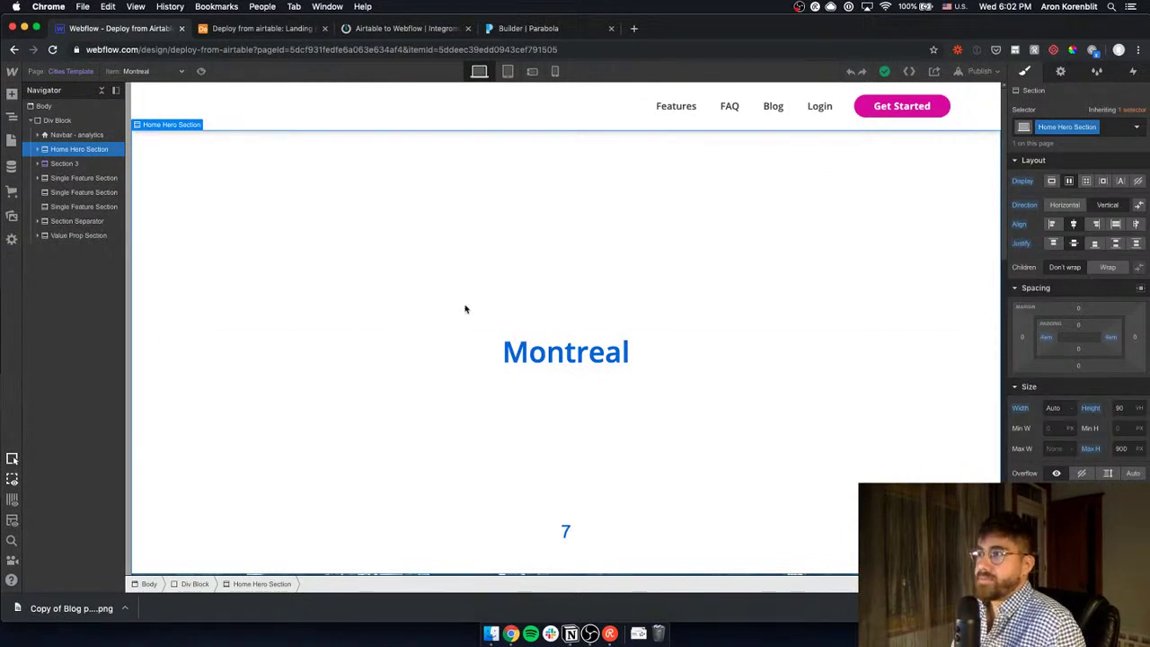
{"action": "scroll", "coordinate": [465, 309], "scroll_direction": "down", "scroll_amount": 1}
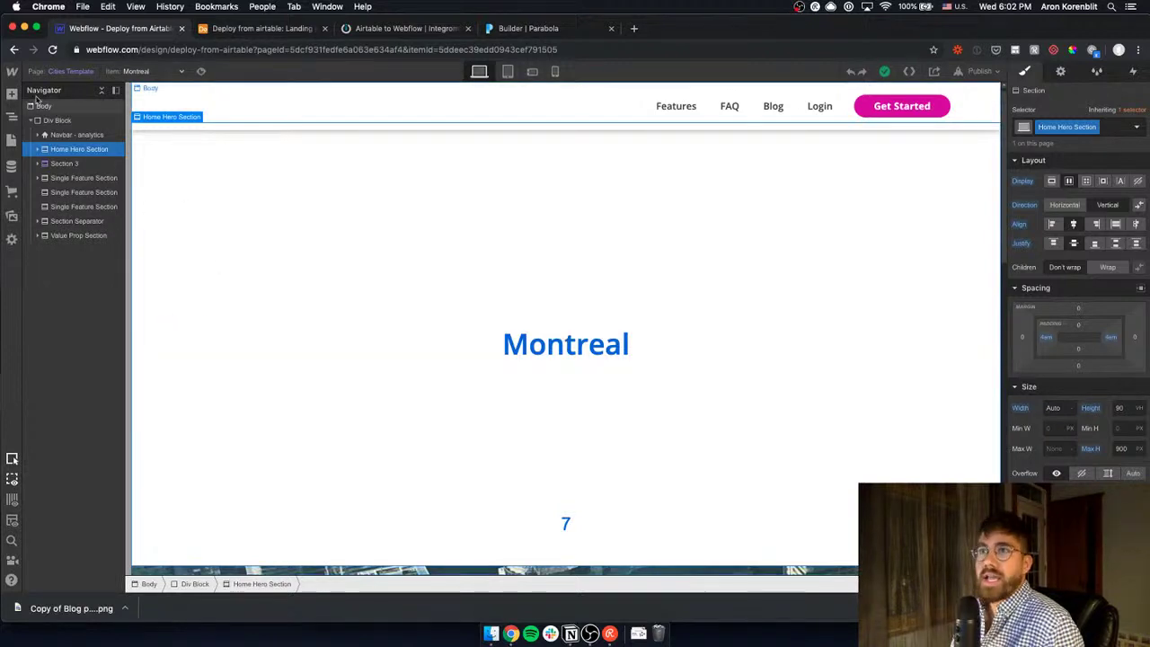
{"action": "left_click", "coordinate": [633, 349]}
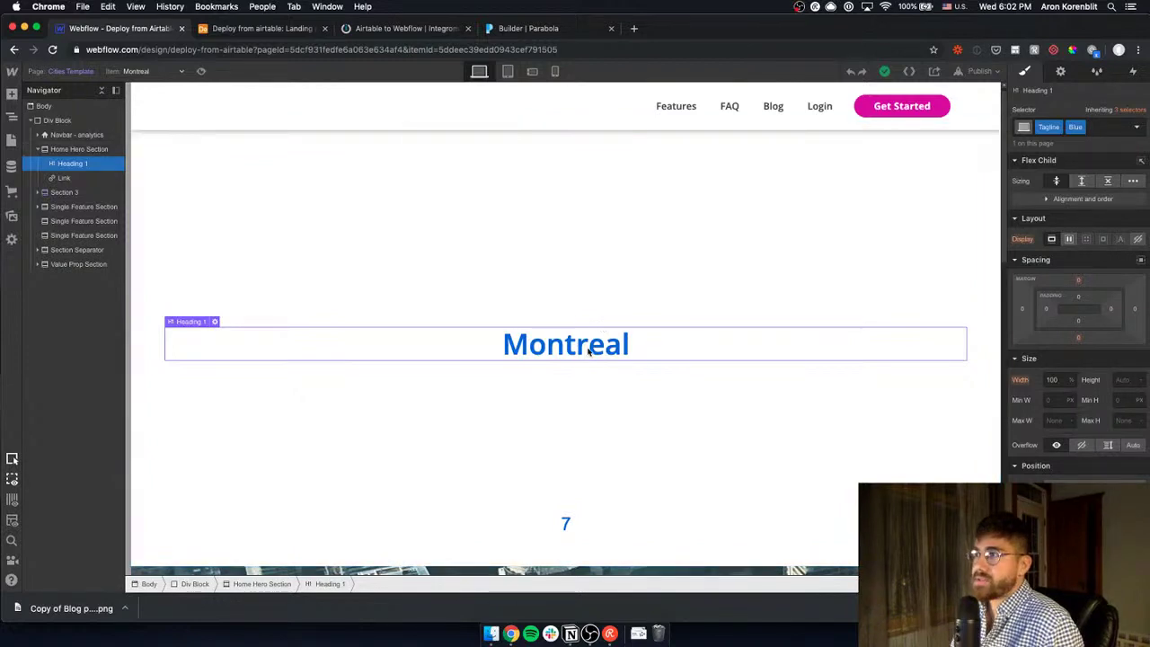
{"action": "scroll", "coordinate": [588, 351], "scroll_direction": "down", "scroll_amount": 5}
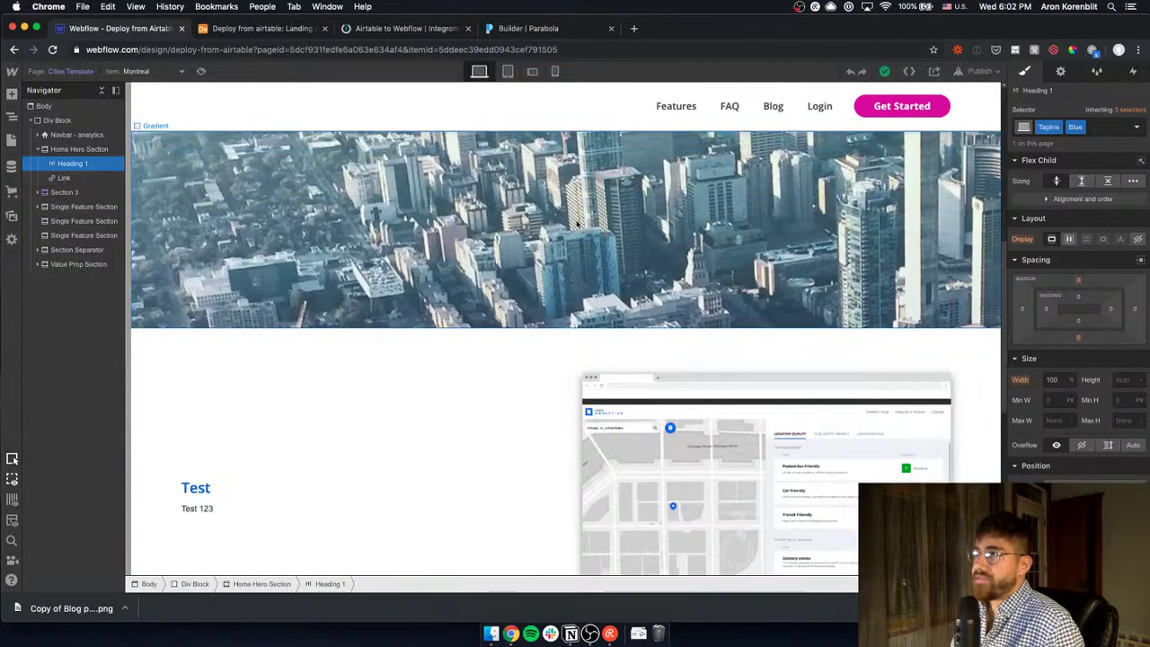
{"action": "left_click", "coordinate": [578, 225]}
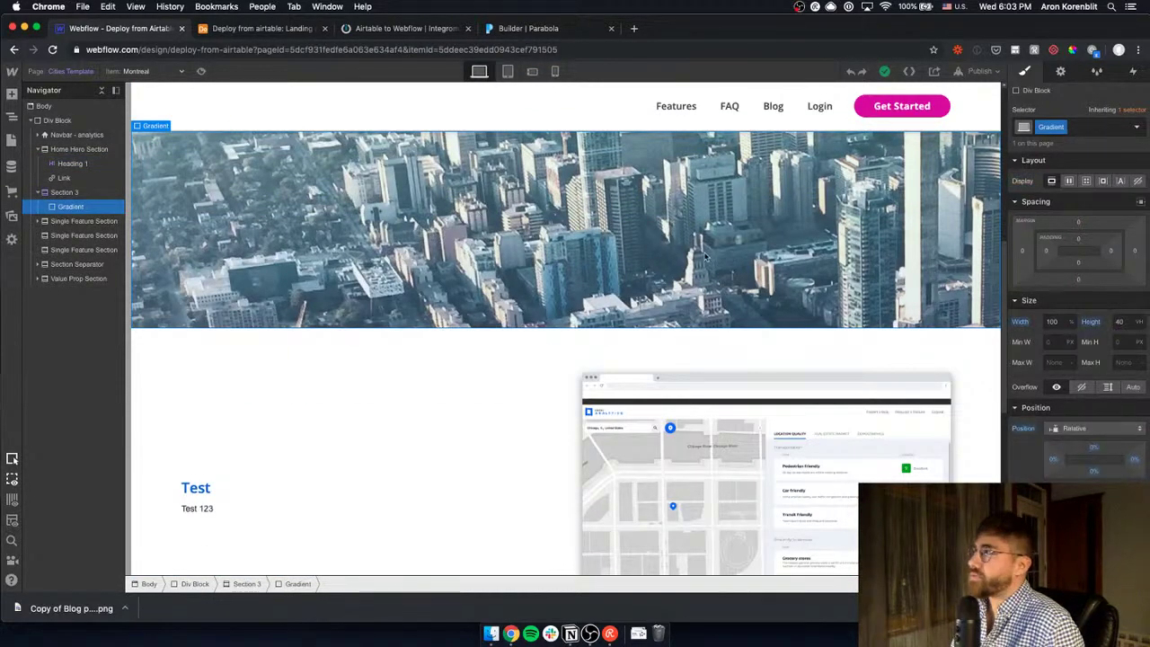
{"action": "scroll", "coordinate": [474, 359], "scroll_direction": "down", "scroll_amount": 3}
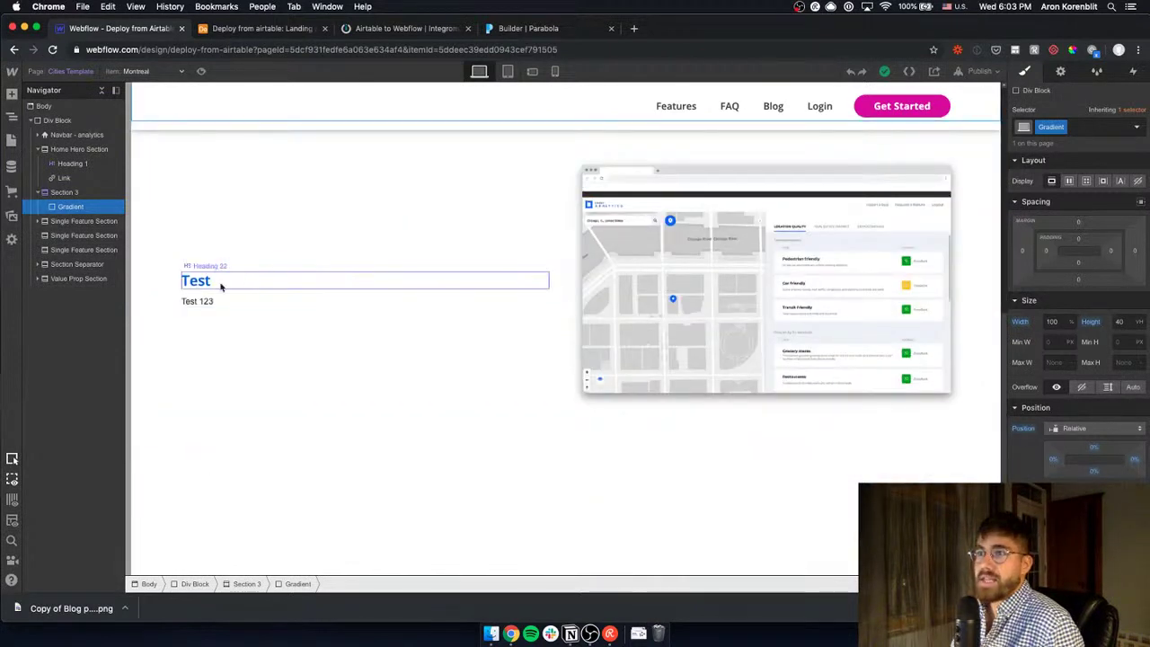
Examine the template's value prop heading and rich text block, the remaining sections, and the image and heading above them
{"action": "left_click", "coordinate": [276, 281]}
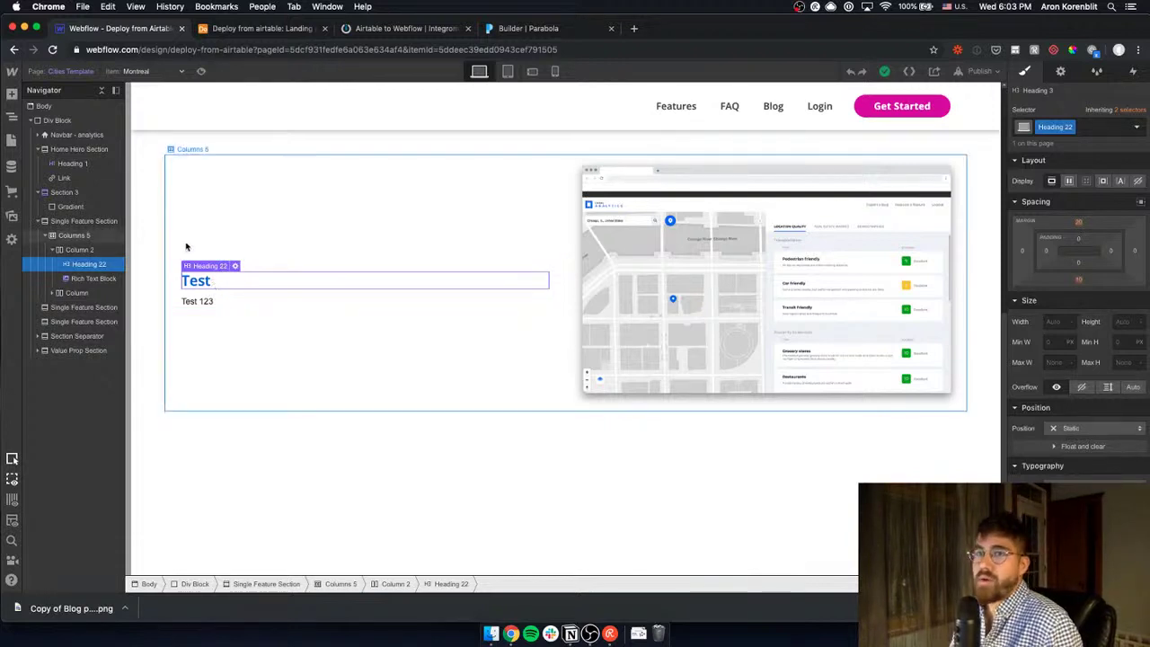
{"action": "left_click", "coordinate": [211, 303]}
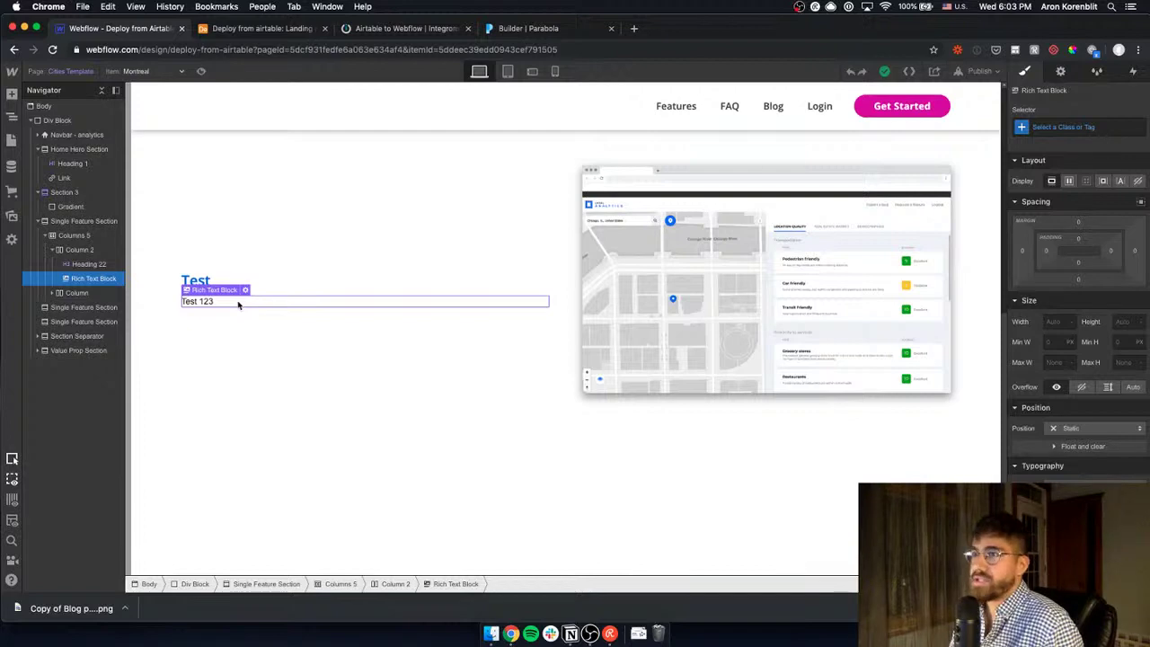
{"action": "scroll", "coordinate": [293, 314], "scroll_direction": "down", "scroll_amount": 5}
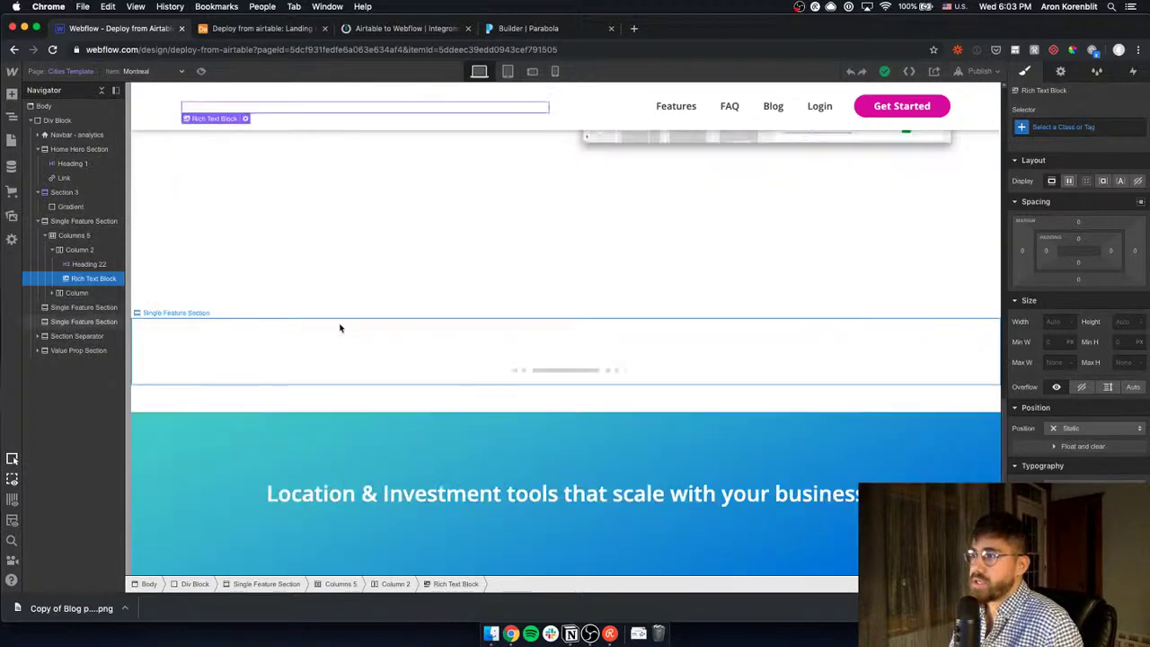
{"action": "scroll", "coordinate": [578, 432], "scroll_direction": "up", "scroll_amount": 5}
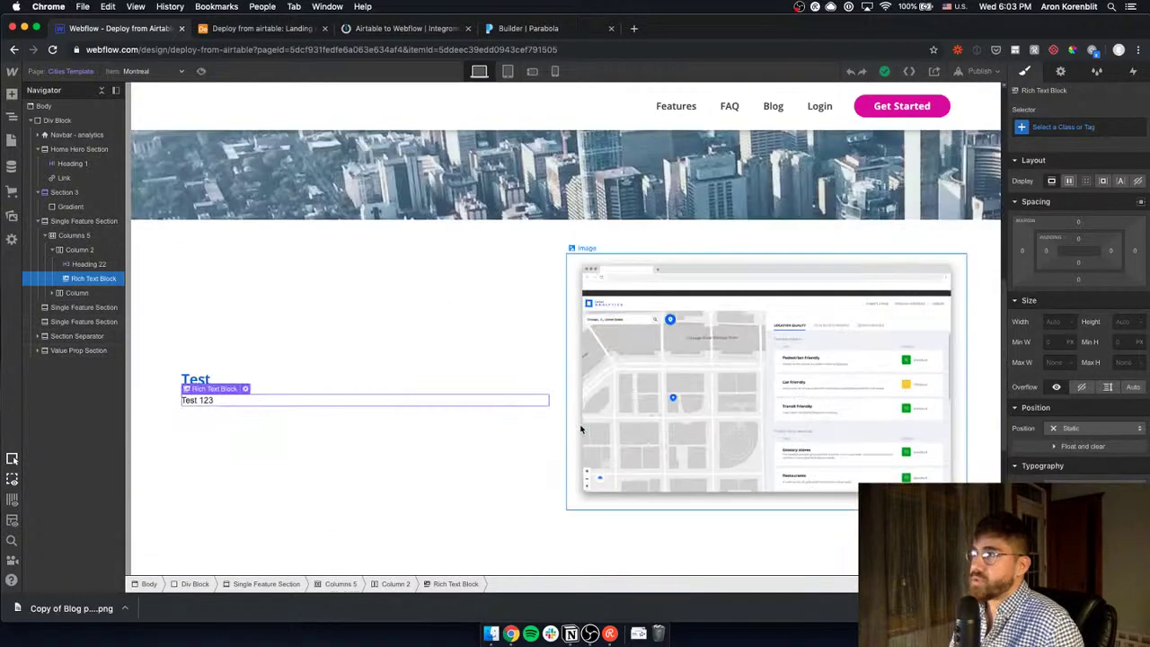
{"action": "scroll", "coordinate": [580, 430], "scroll_direction": "up", "scroll_amount": 1}
{"action": "left_click", "coordinate": [270, 400]}
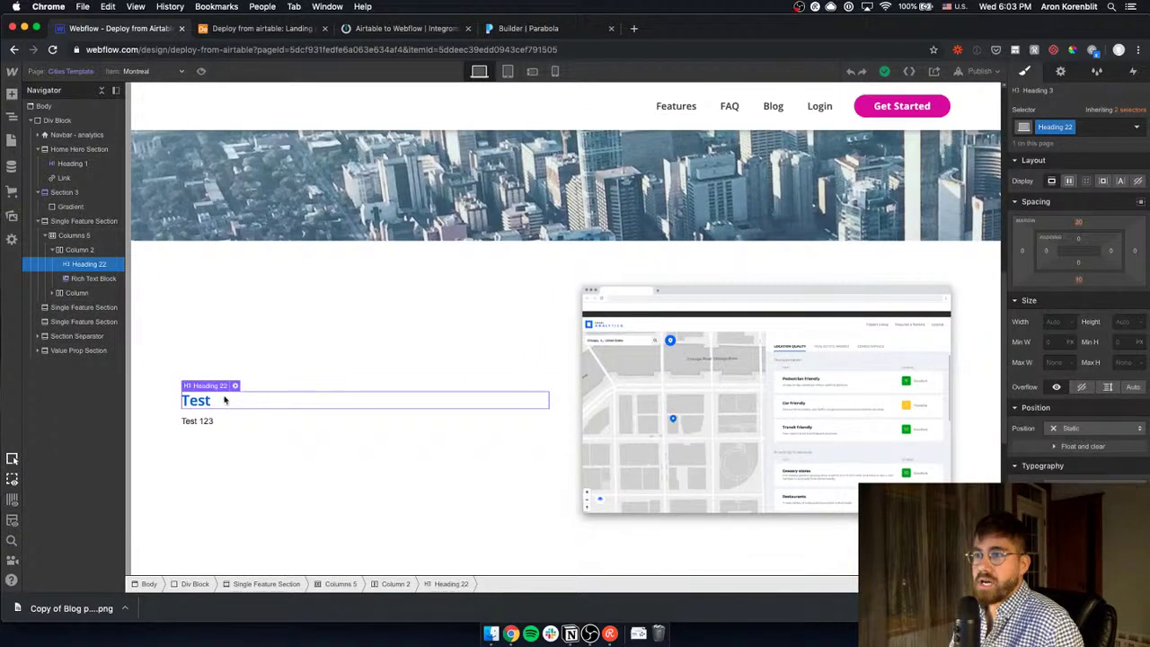
{"action": "left_click", "coordinate": [199, 420]}
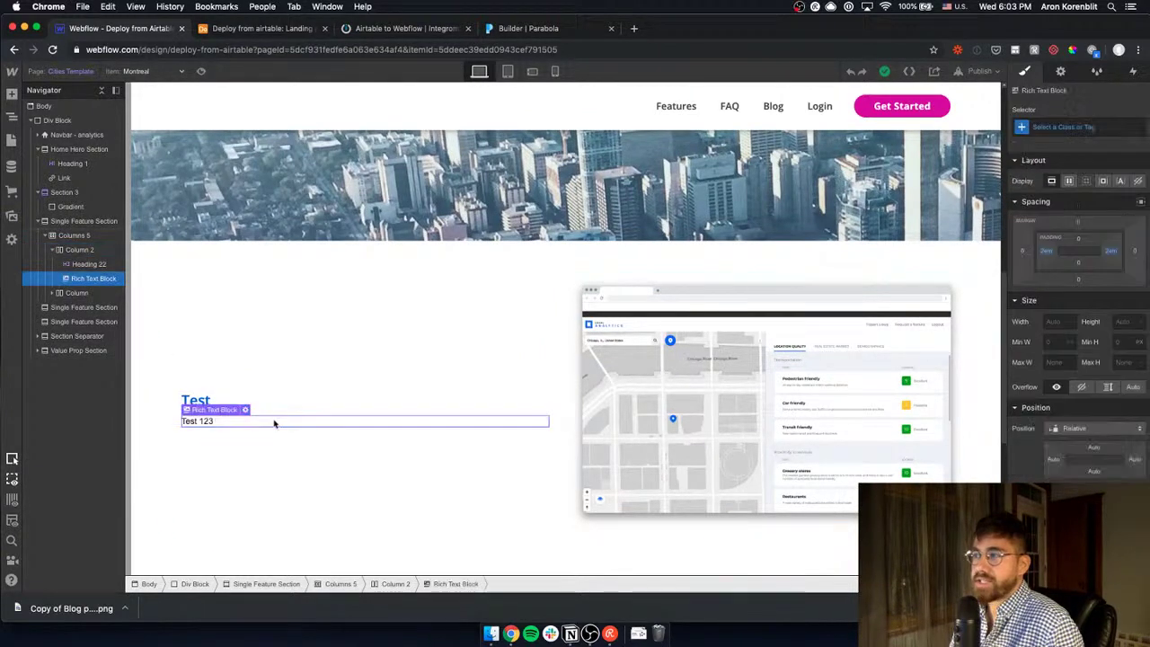
{"action": "scroll", "coordinate": [452, 360], "scroll_direction": "up", "scroll_amount": 2}
{"action": "left_click", "coordinate": [530, 270]}
{"action": "scroll", "coordinate": [539, 260], "scroll_direction": "up", "scroll_amount": 5}
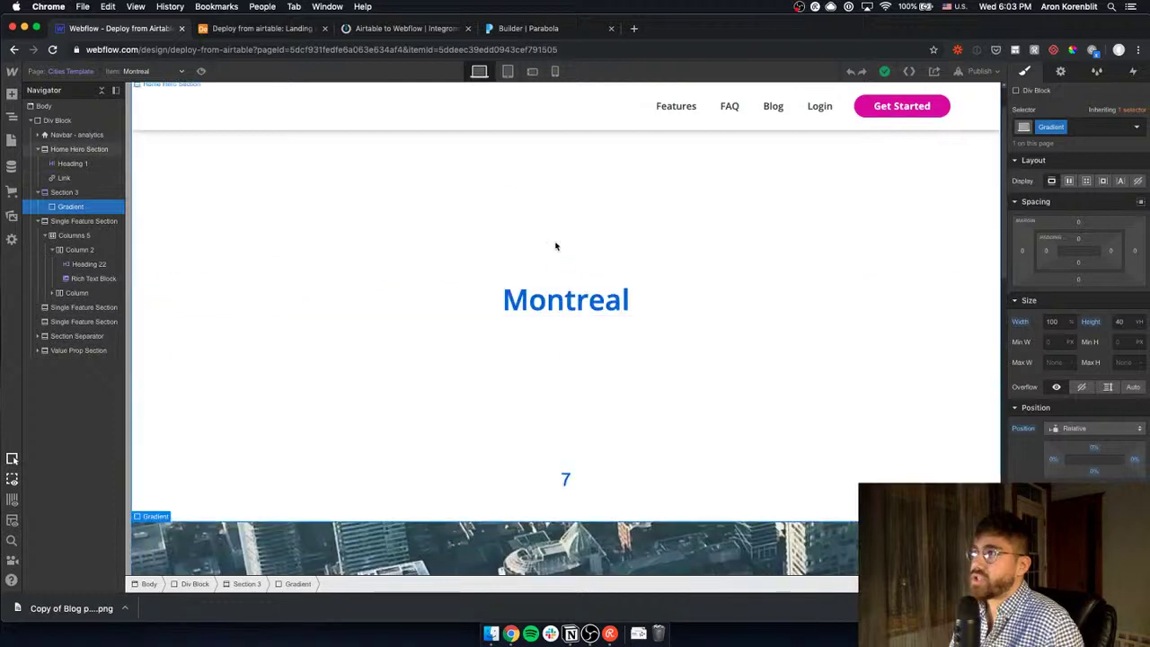
{"action": "left_click", "coordinate": [570, 300]}
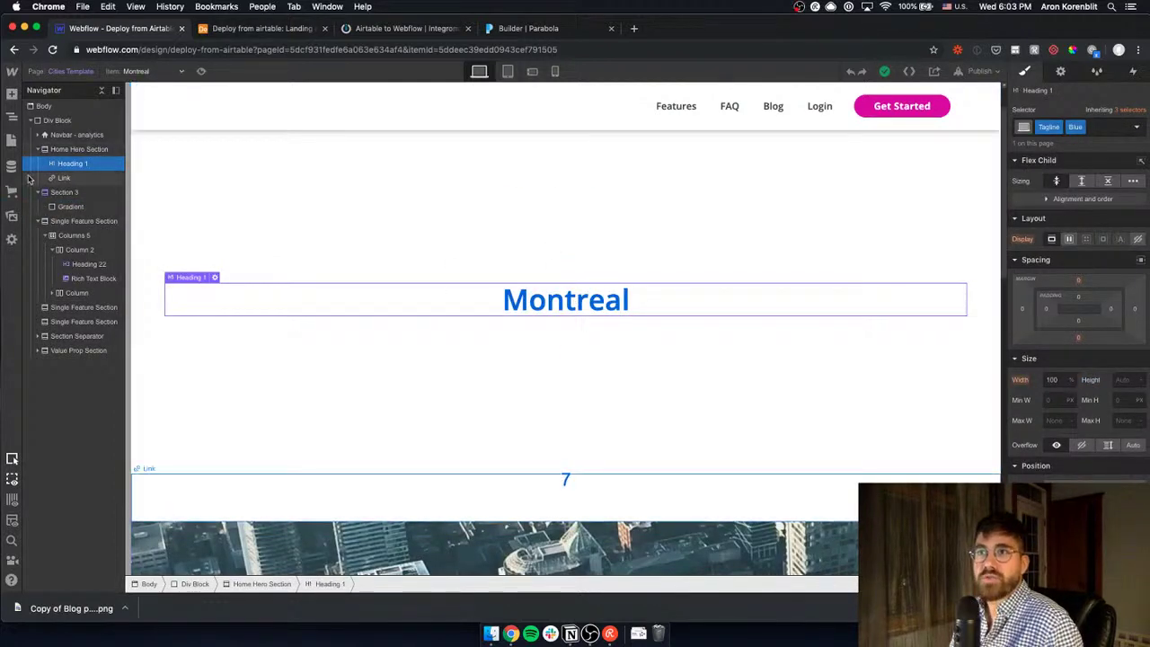
Open the Montreal item in the Cities CMS collection and review all its fields, from City and Slug to the switch field
{"action": "left_click", "coordinate": [12, 167]}
{"action": "left_click", "coordinate": [232, 158]}
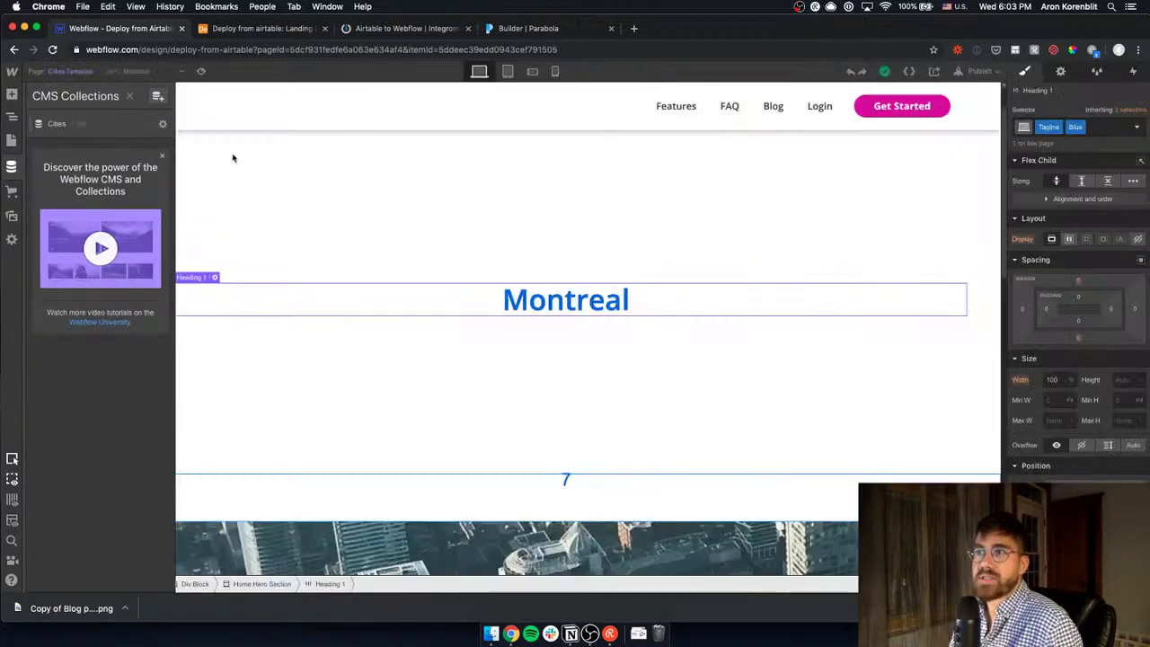
{"action": "left_click", "coordinate": [101, 124]}
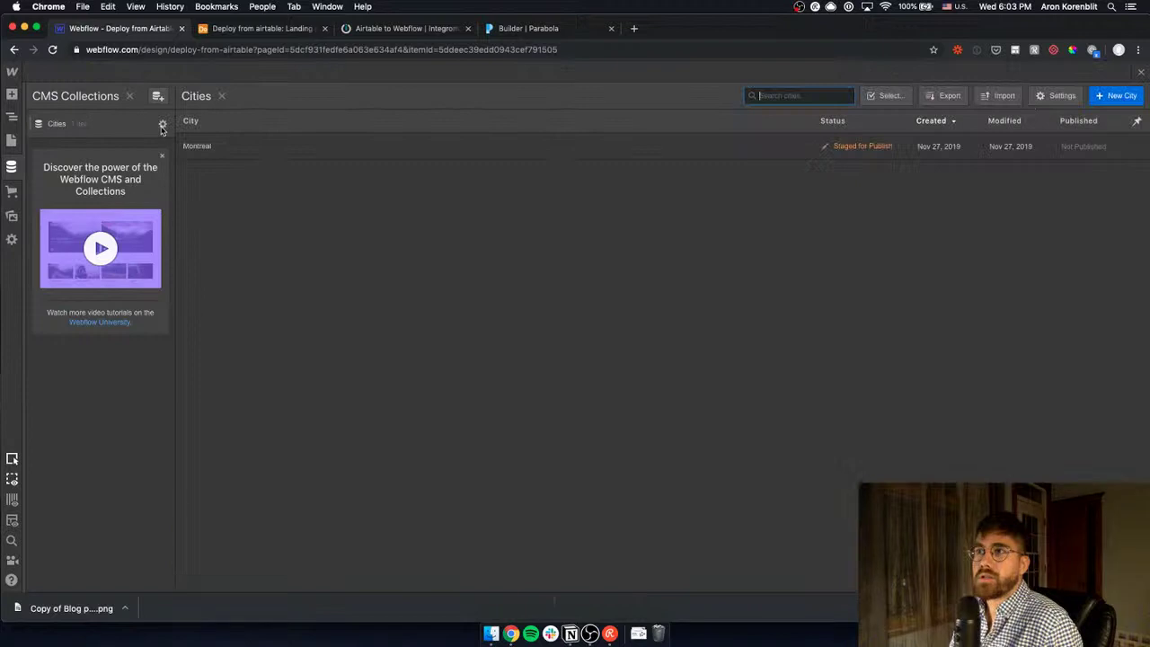
{"action": "left_click", "coordinate": [229, 145]}
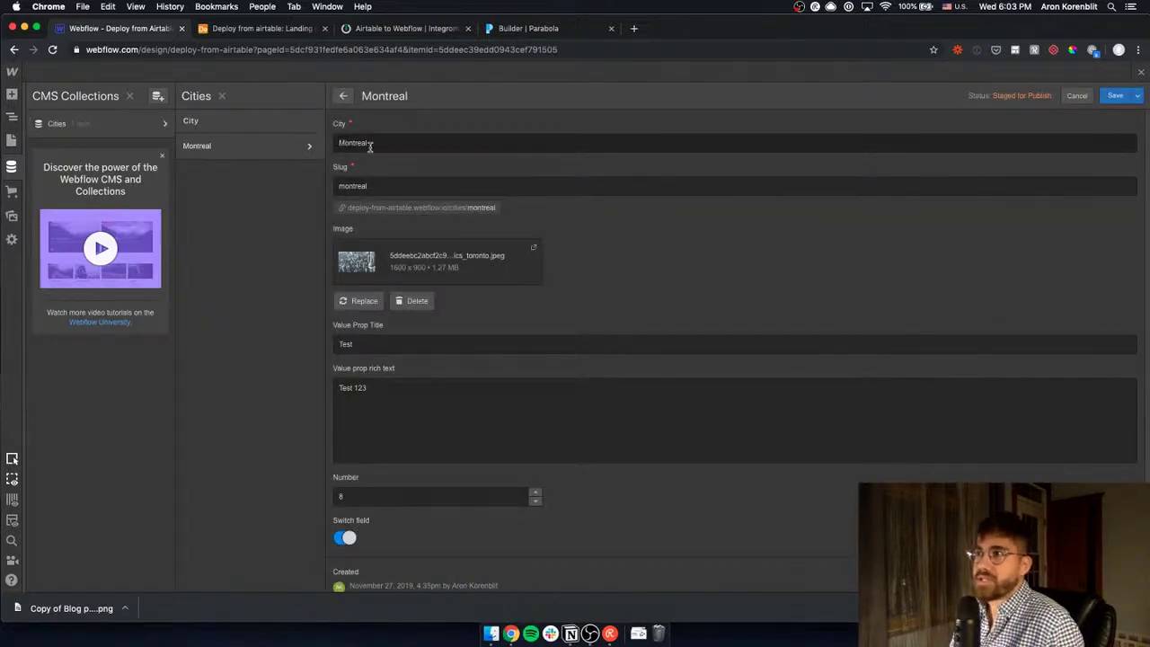
{"action": "scroll", "coordinate": [417, 314], "scroll_direction": "down", "scroll_amount": 1}
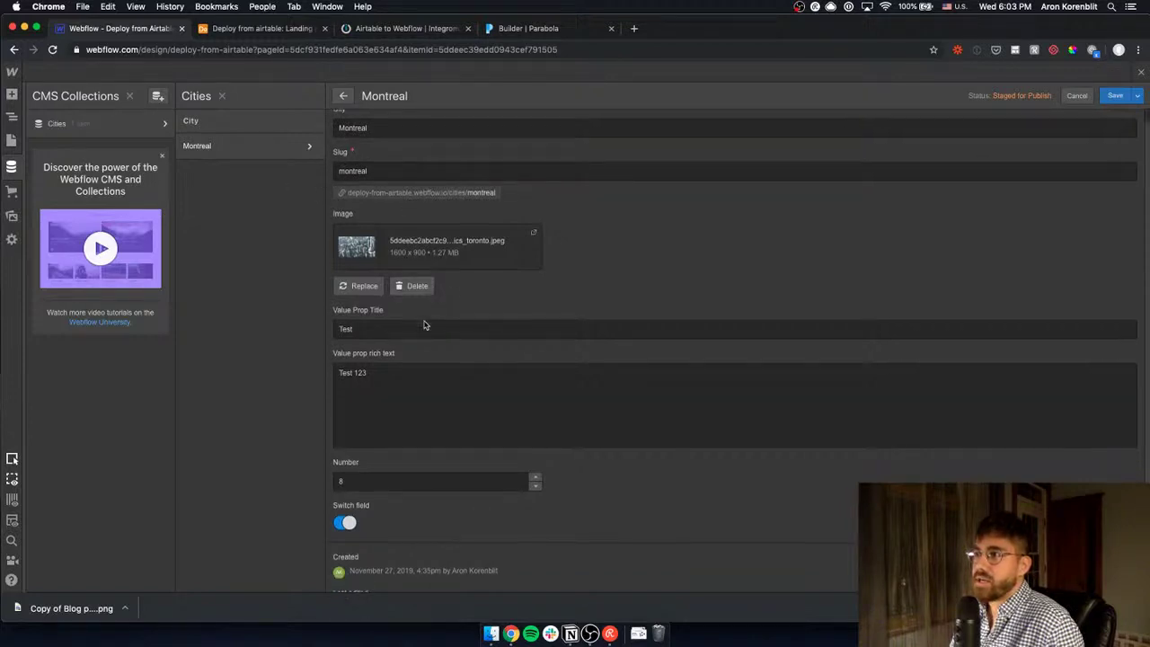
{"action": "scroll", "coordinate": [431, 467], "scroll_direction": "down", "scroll_amount": 1}
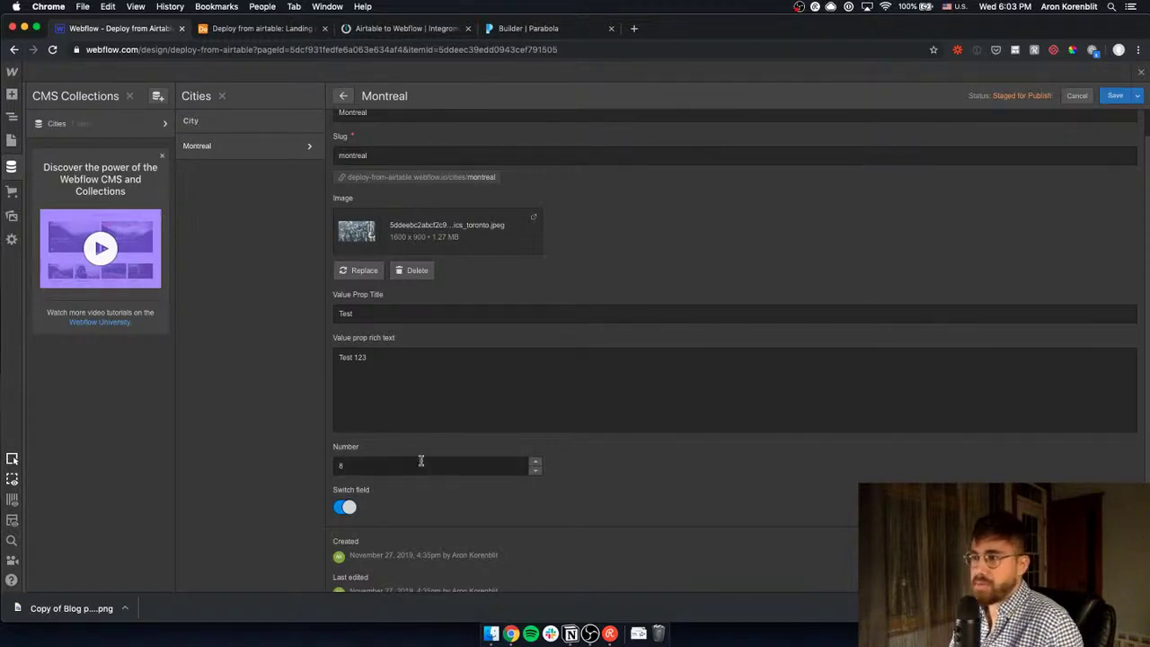
{"action": "scroll", "coordinate": [421, 462], "scroll_direction": "down", "scroll_amount": 3}
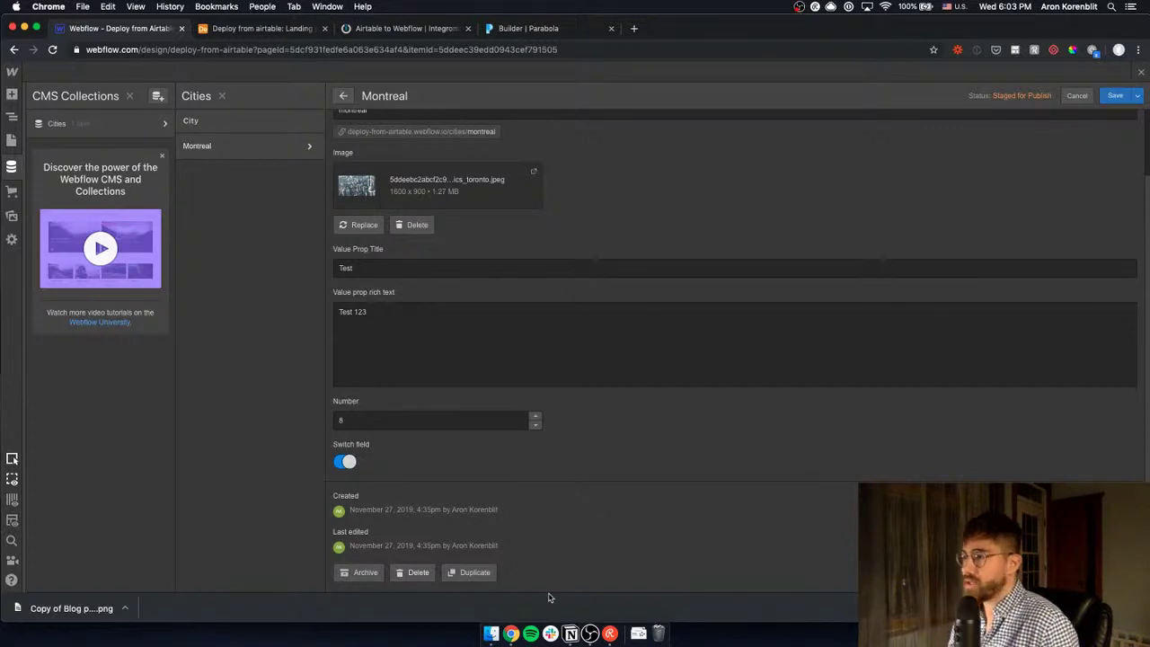
Check off "overview of Webflow CMS" in the Notion roadmap and return to Webflow
{"action": "left_click", "coordinate": [570, 633]}
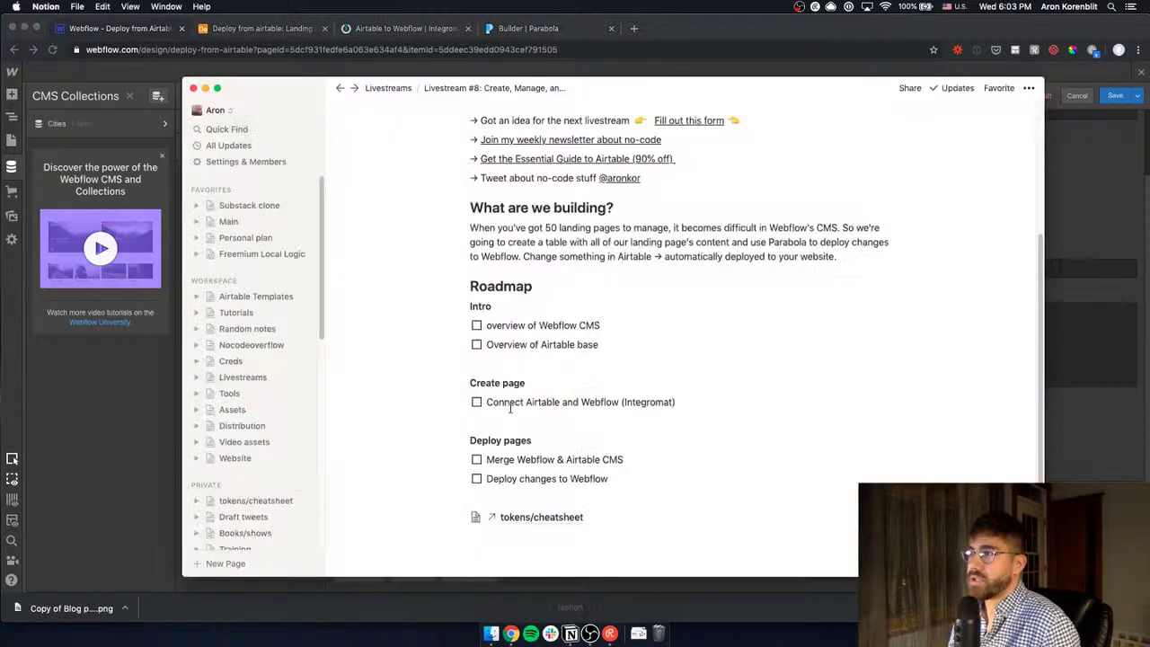
{"action": "left_click", "coordinate": [476, 326]}
{"action": "left_click", "coordinate": [153, 433]}
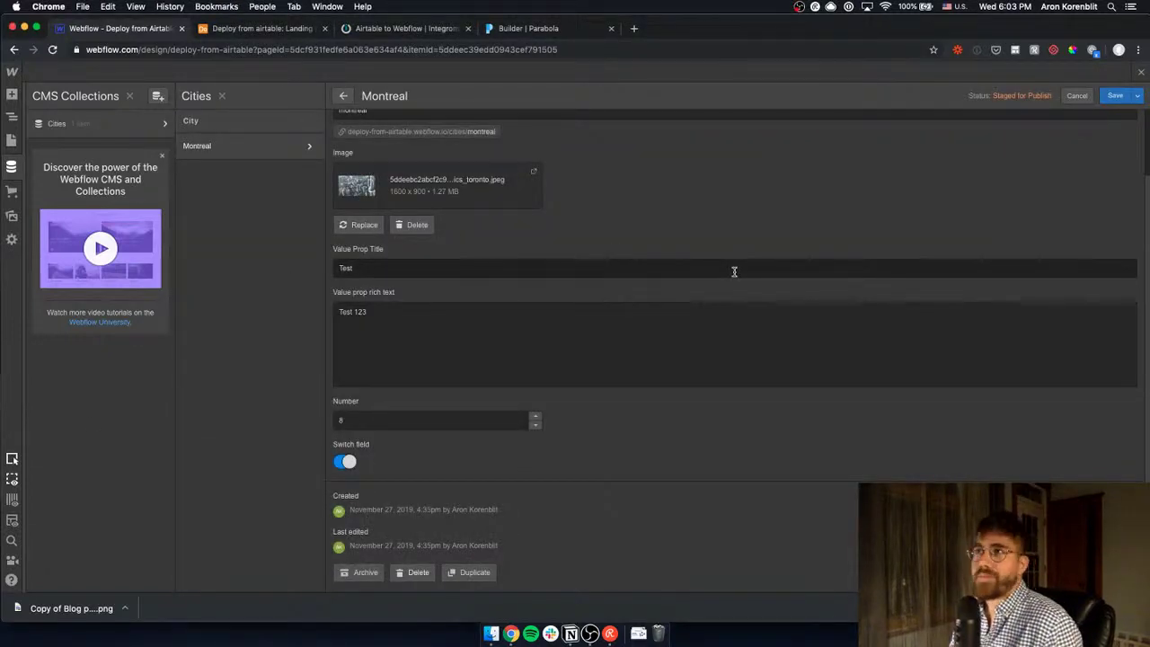
Switch to Airtable's Landing pages table and compare the Montreal record's _id with the item ID in the Webflow page address
{"action": "left_click", "coordinate": [259, 30]}
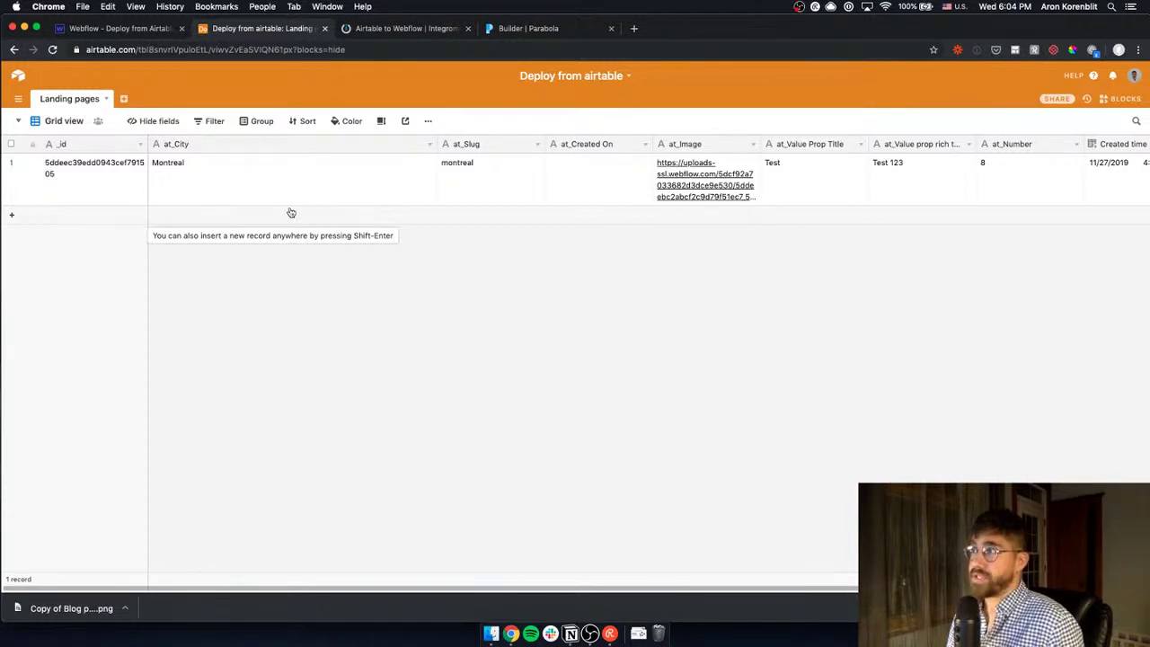
{"action": "left_click", "coordinate": [130, 189]}
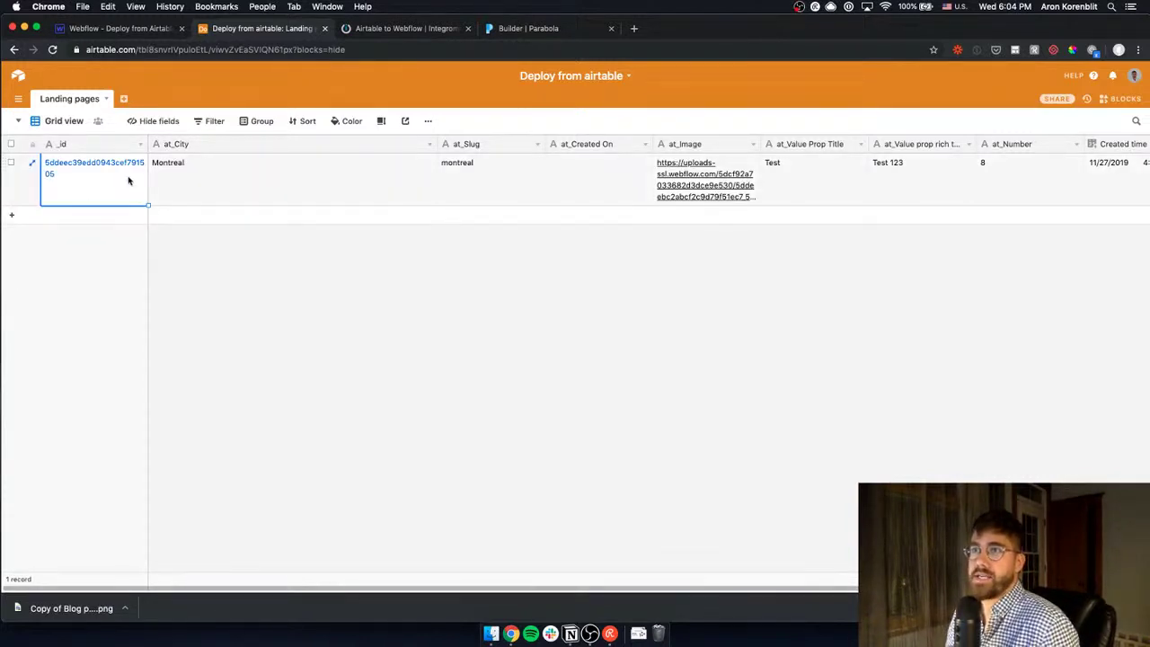
{"action": "left_click", "coordinate": [144, 31]}
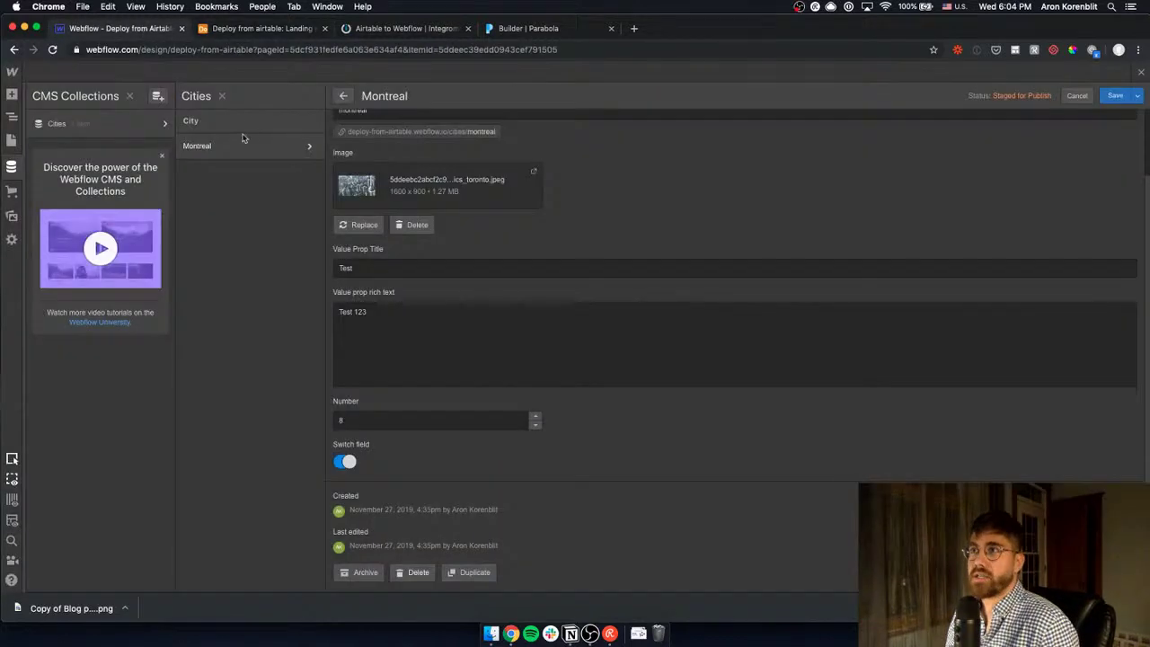
{"action": "double_click", "coordinate": [460, 49]}
Return to Airtable, review Montreal's at_City, at_Slug, at_Created On and at_Image fields, and open the linked city image
{"action": "left_click", "coordinate": [260, 27]}
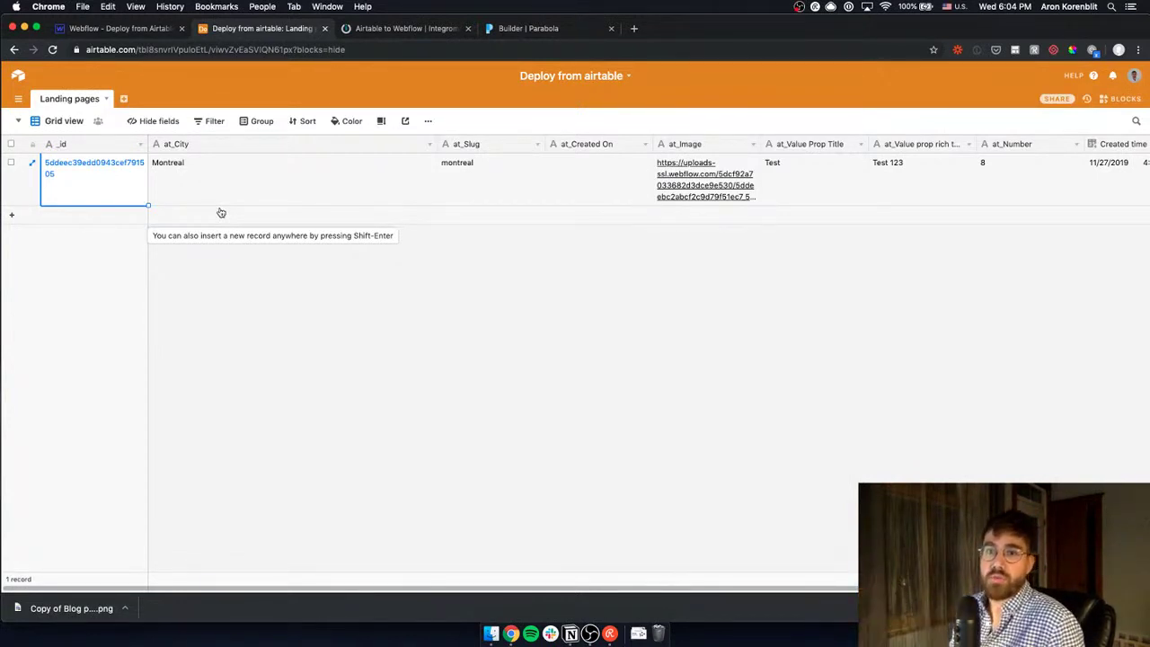
{"action": "left_click", "coordinate": [244, 189]}
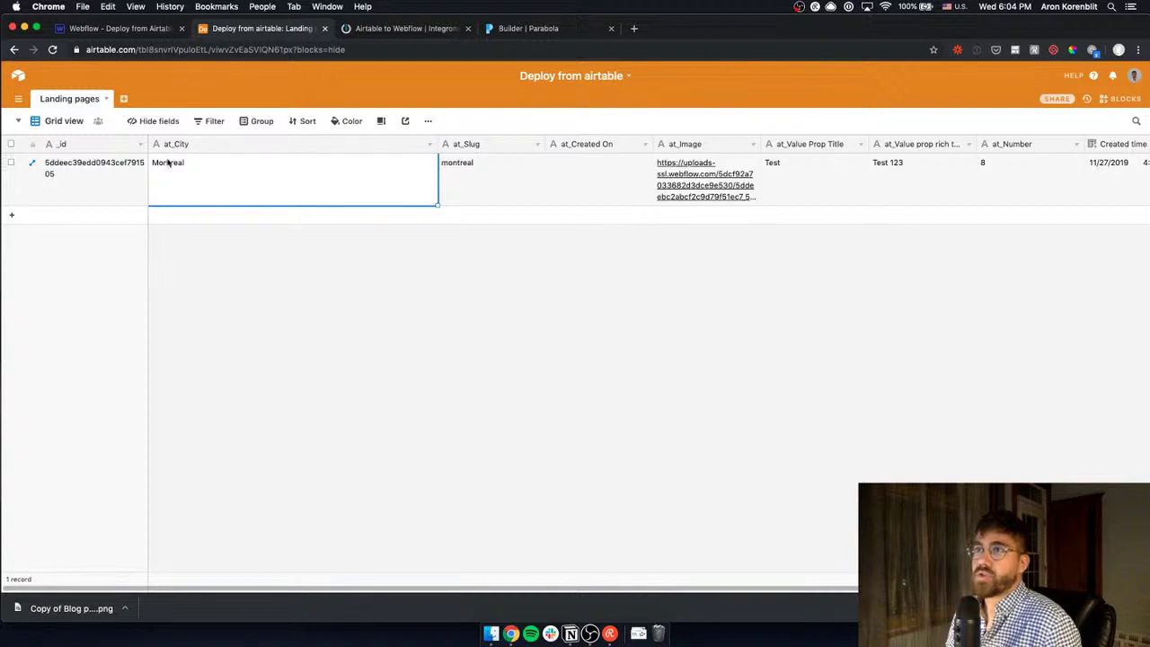
{"action": "left_click", "coordinate": [485, 180]}
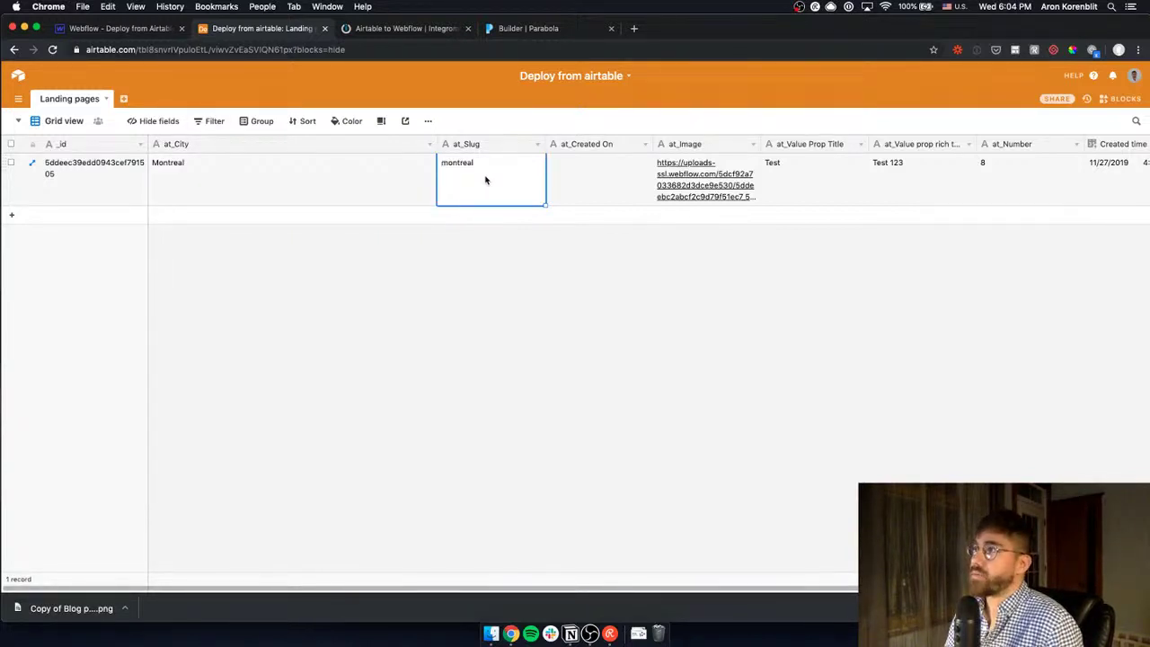
{"action": "key", "text": "Tab"}
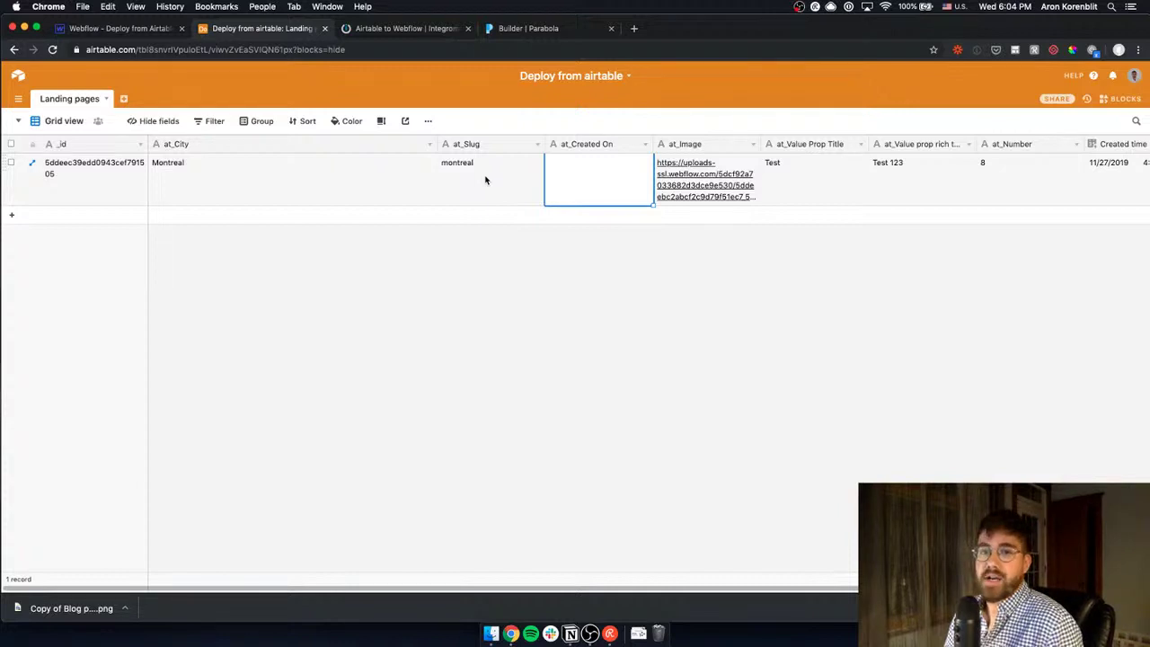
{"action": "key", "text": "Tab"}
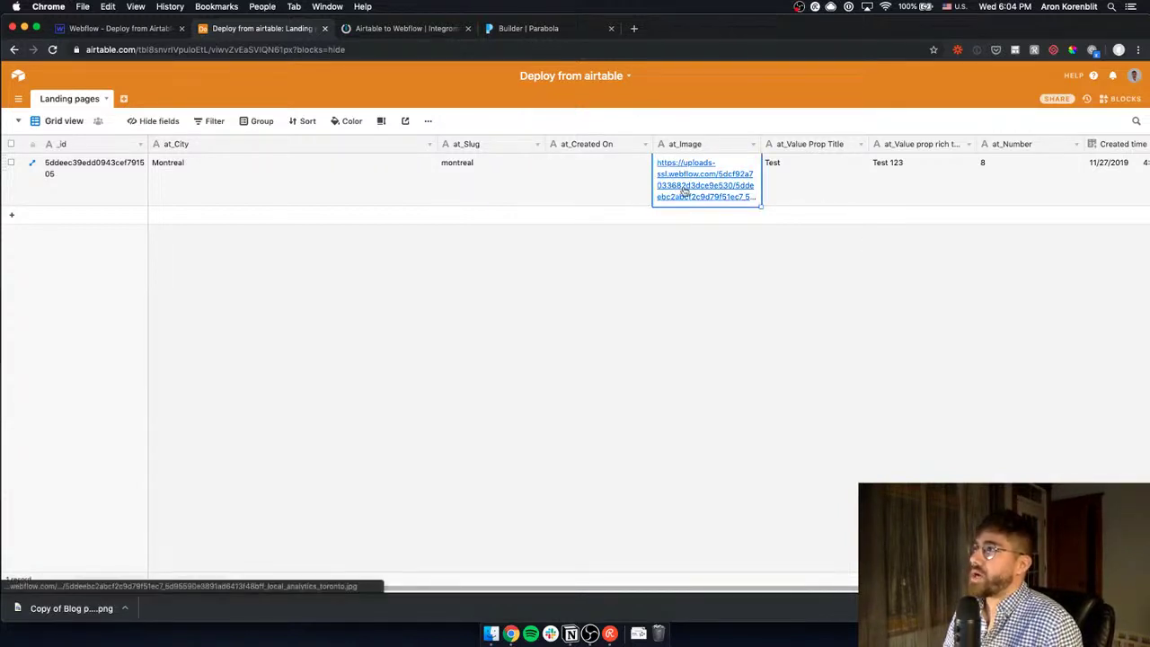
{"action": "left_click", "coordinate": [709, 194]}
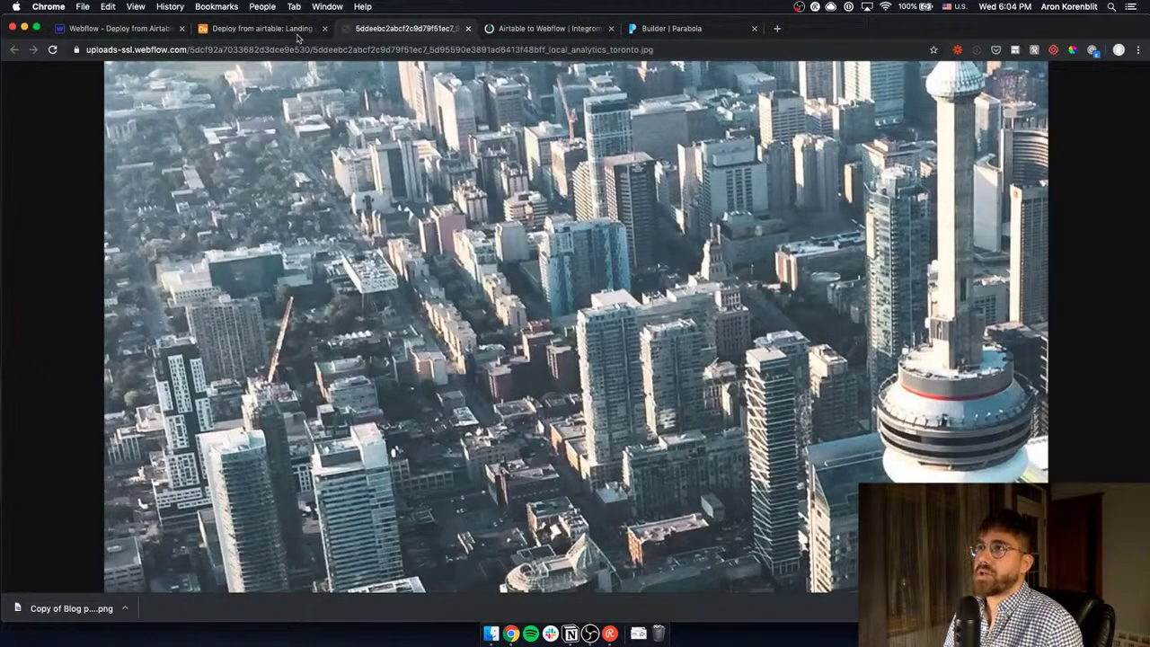
Return to the Landing pages table and go through the record's value prop, at_Number, Created time and Published fields
{"action": "left_click", "coordinate": [296, 34]}
{"action": "key", "text": "Right"}
{"action": "key", "text": "Right"}
{"action": "key", "text": "Right"}
{"action": "key", "text": "Right"}
{"action": "key", "text": "Right"}
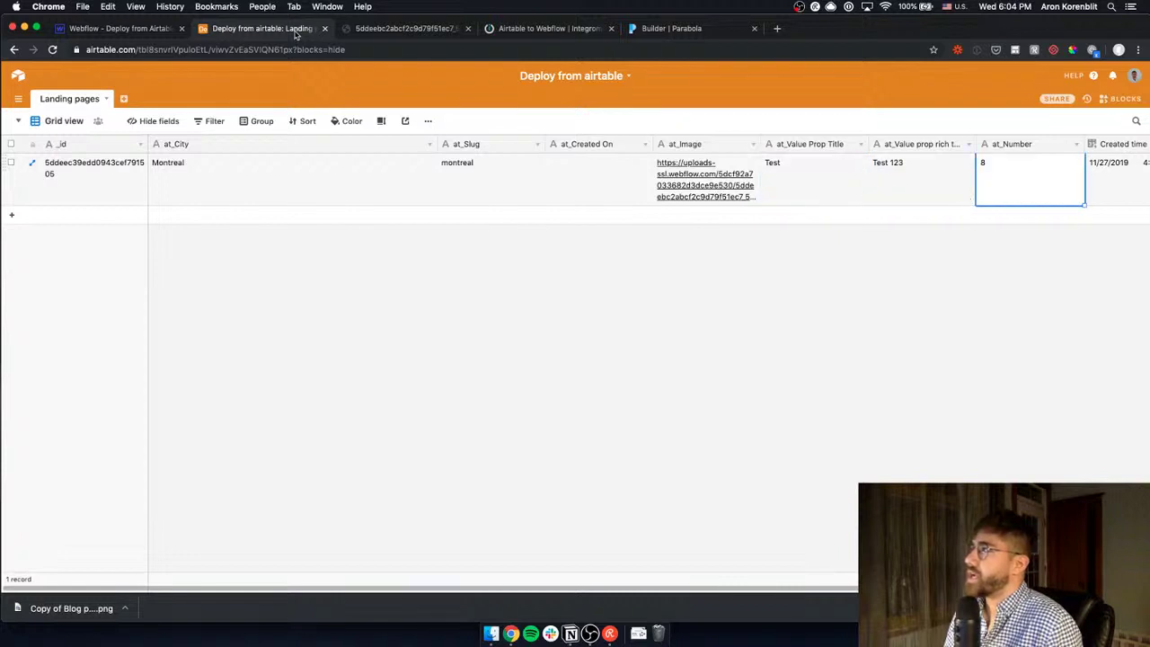
{"action": "key", "text": "Left"}
{"action": "key", "text": "Left"}
{"action": "key", "text": "Left"}
{"action": "key", "text": "Left"}
{"action": "key", "text": "Right"}
{"action": "key", "text": "Right"}
{"action": "key", "text": "Left"}
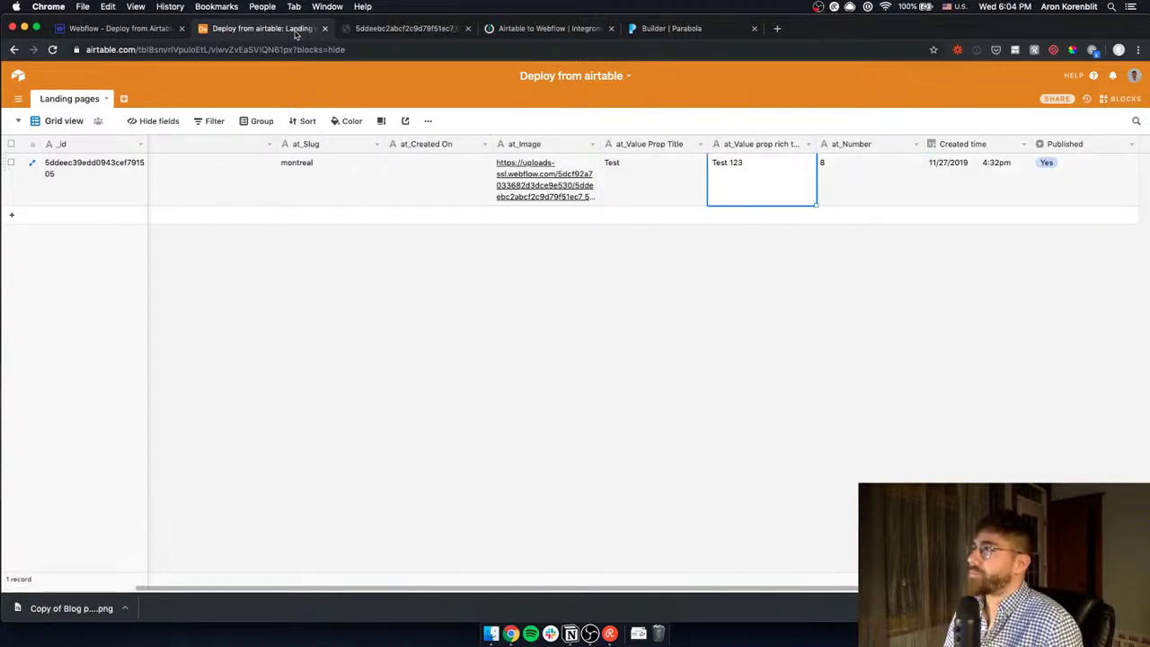
{"action": "key", "text": "Right"}
{"action": "key", "text": "Right"}
{"action": "key", "text": "Right"}
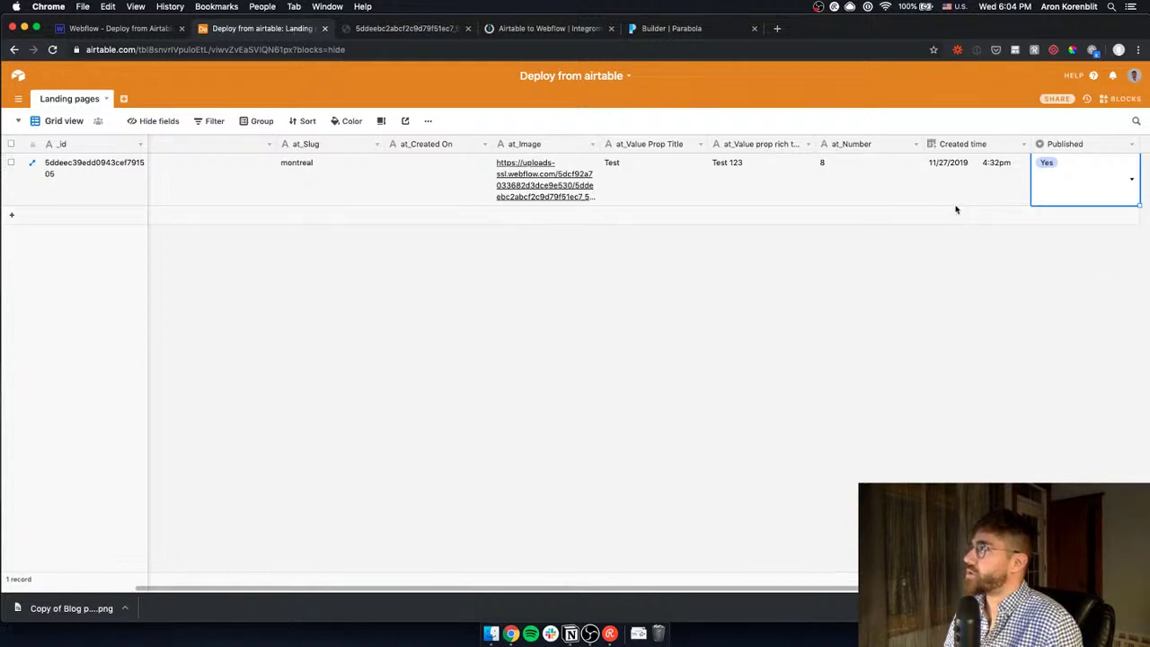
Inspect the Created time field's configuration and close it without changes
{"action": "key", "text": "Left"}
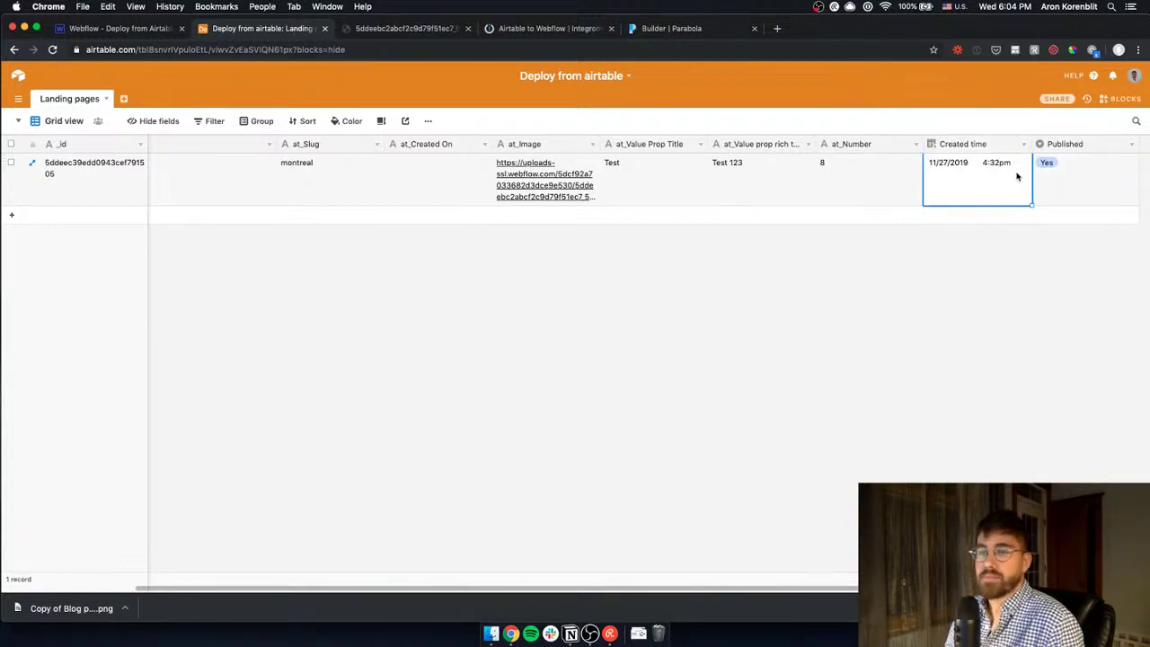
{"action": "left_click", "coordinate": [1023, 144]}
{"action": "left_click", "coordinate": [983, 162]}
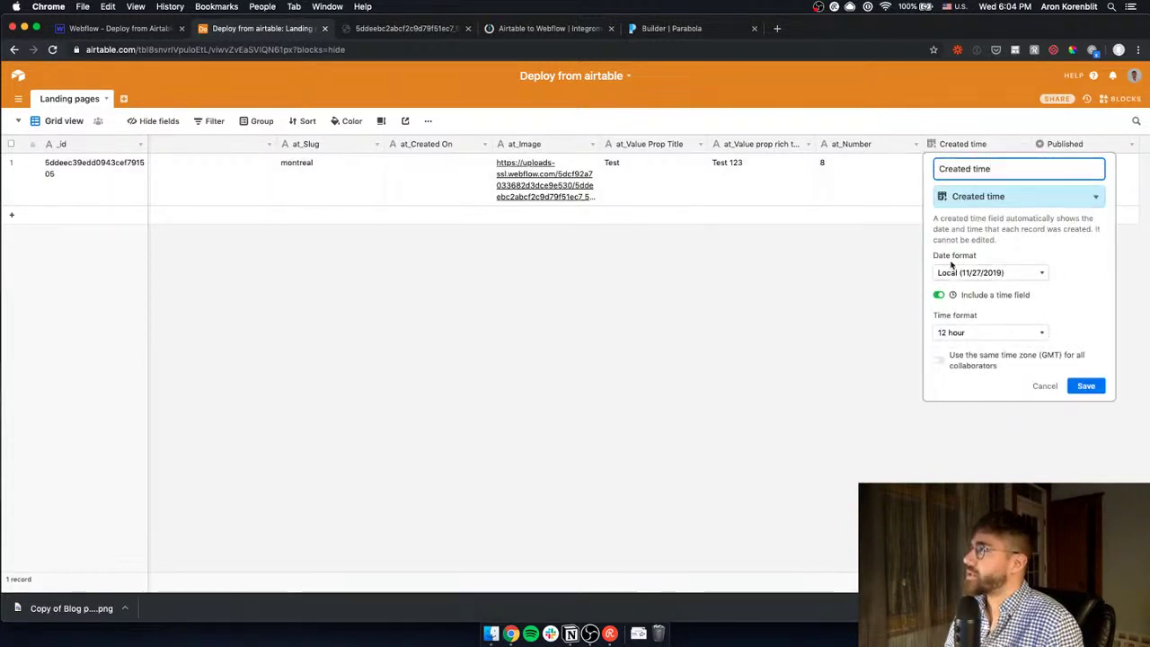
{"action": "left_click", "coordinate": [893, 324]}
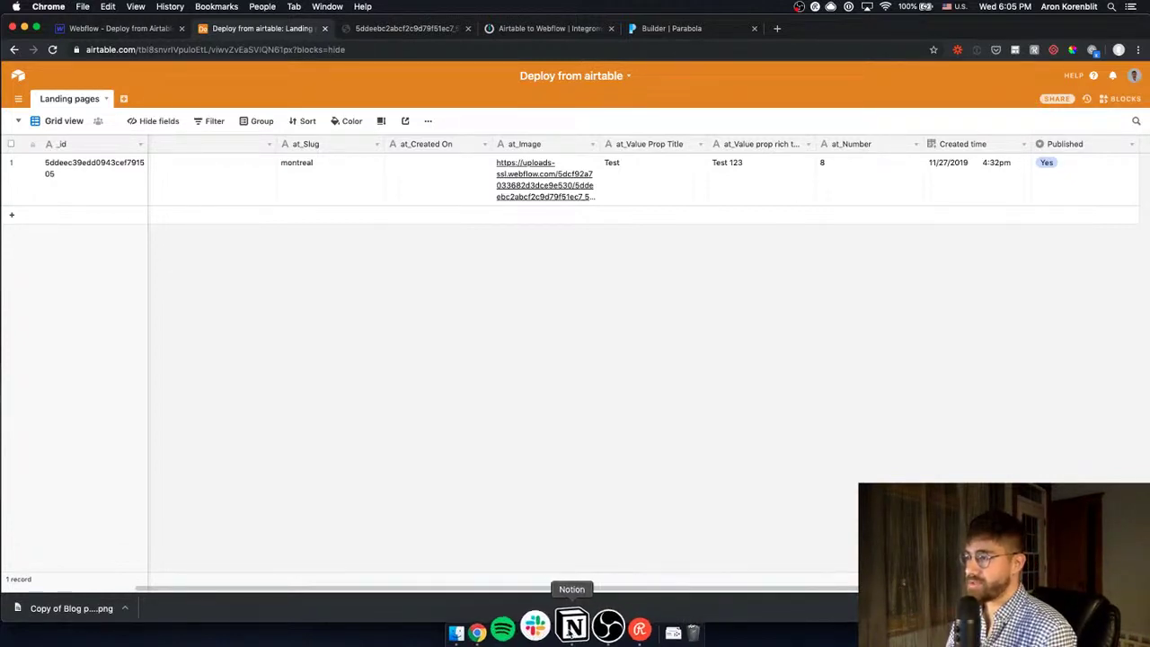
Check off "Overview of Airtable base" in the Notion roadmap and return to the Airtable base
{"action": "left_click", "coordinate": [570, 626]}
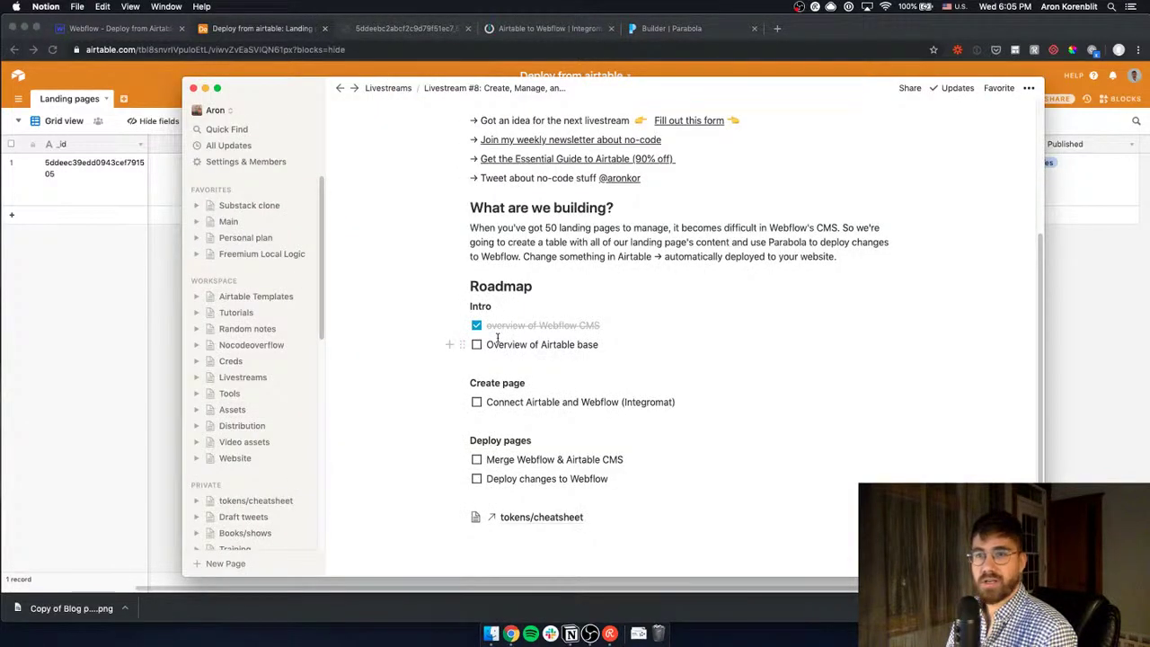
{"action": "left_click", "coordinate": [476, 346]}
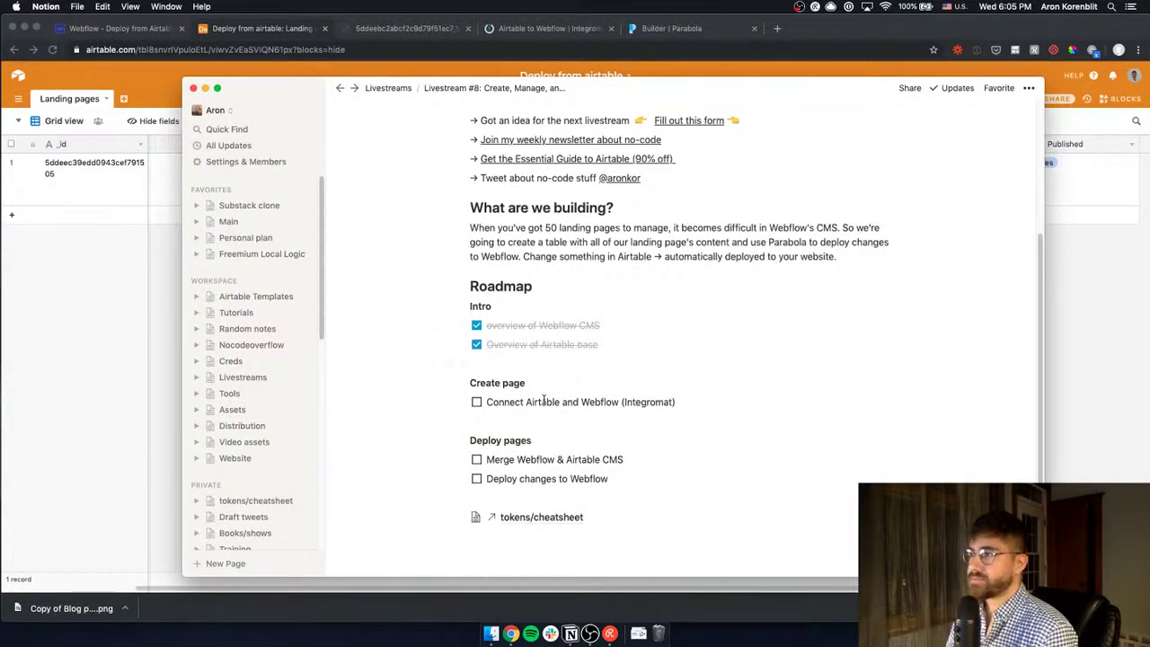
{"action": "left_click", "coordinate": [96, 377]}
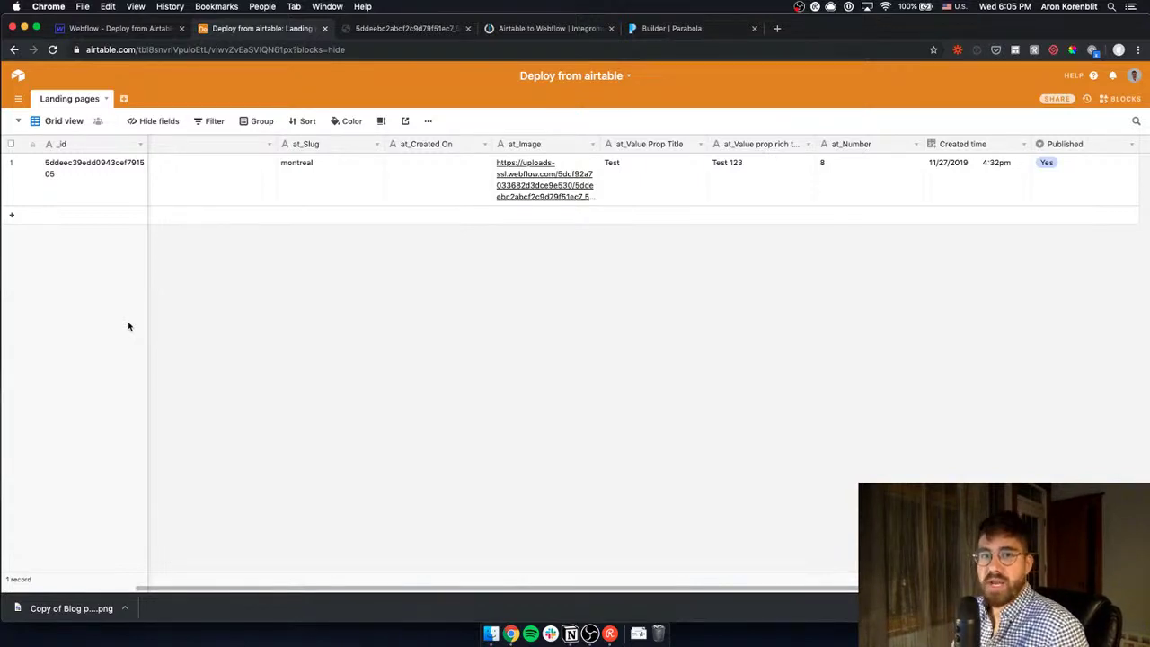
Revisit the Montreal item in Webflow, then add a blank record to Airtable's Landing pages table and select its at_City cell
{"action": "left_click", "coordinate": [124, 28]}
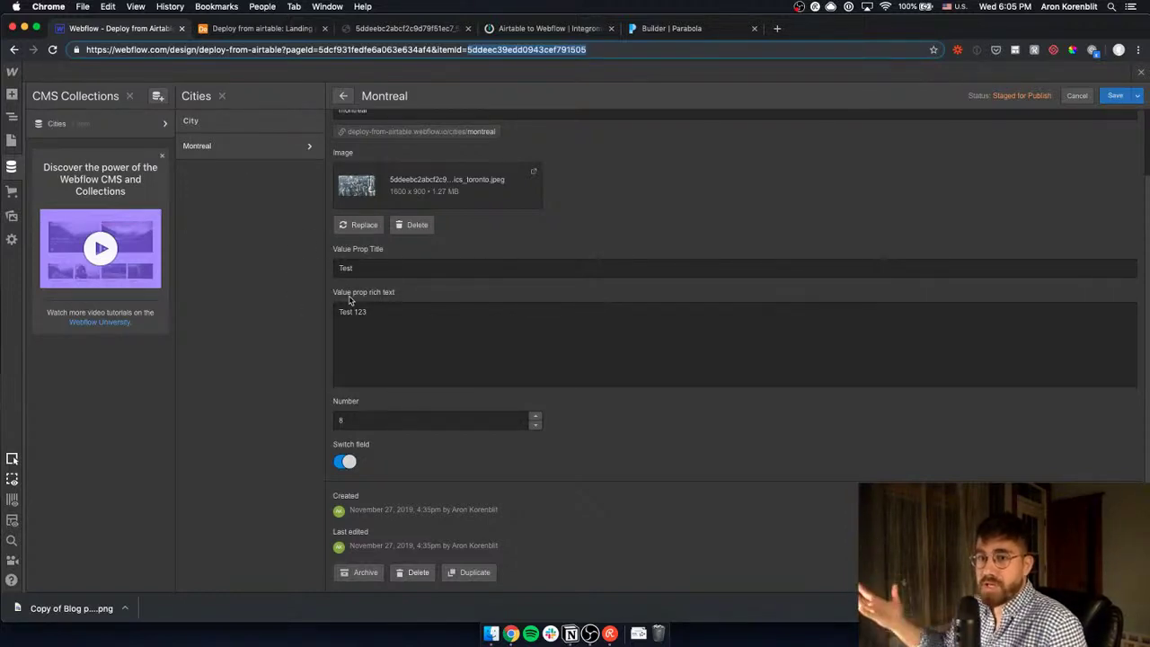
{"action": "left_click", "coordinate": [258, 31]}
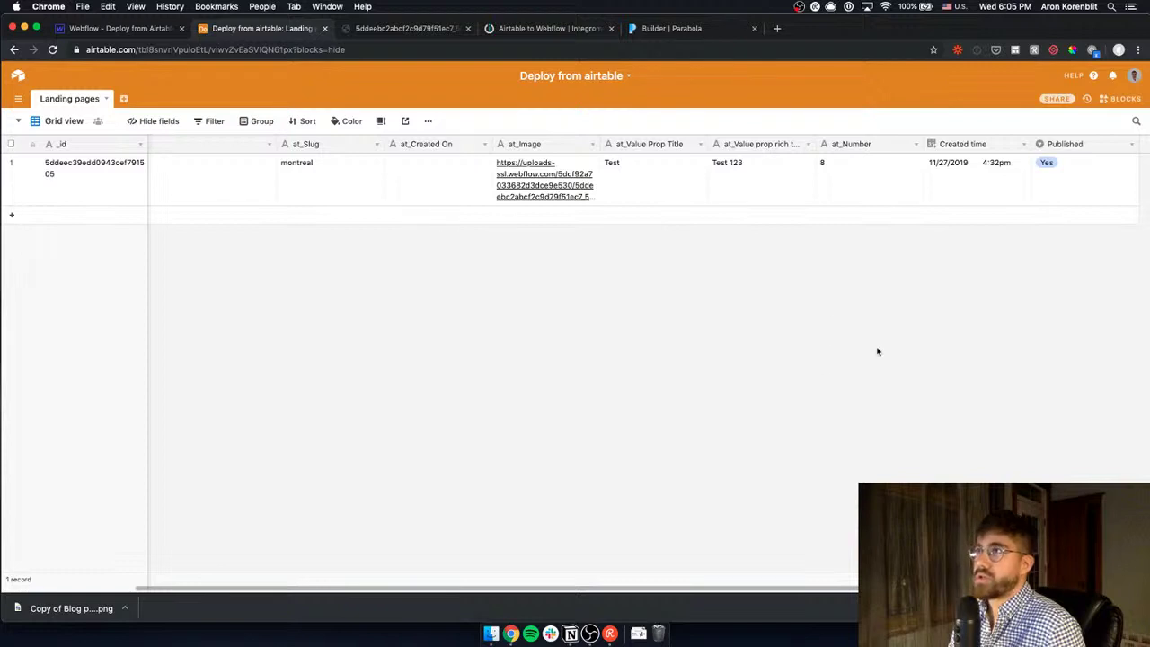
{"action": "left_click", "coordinate": [122, 218]}
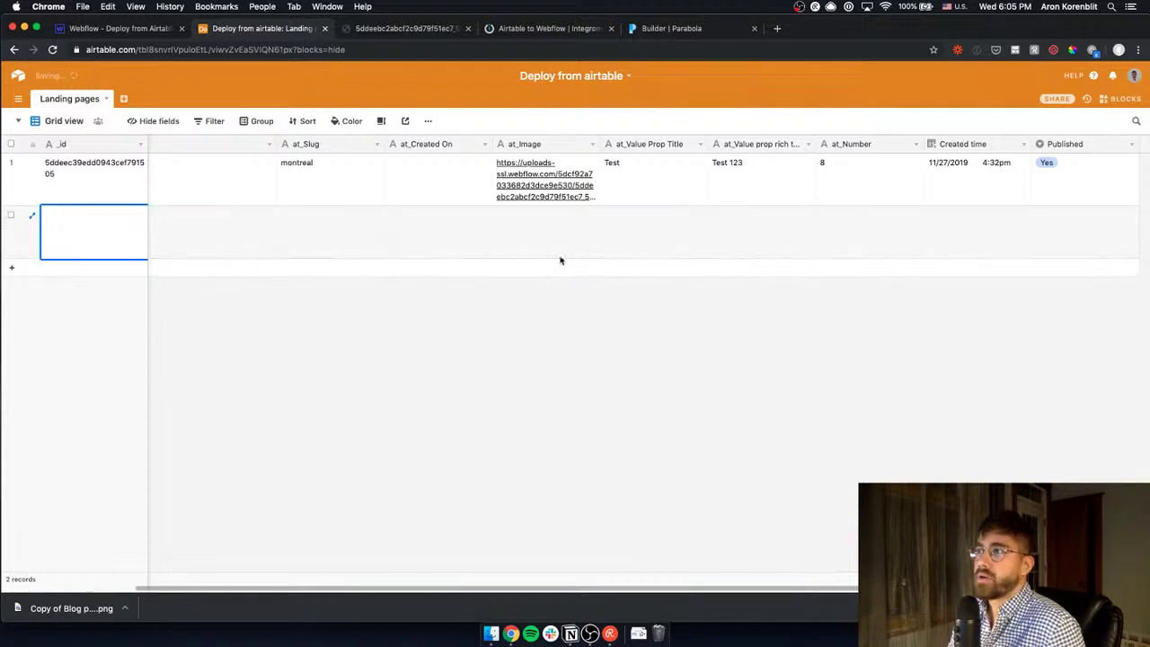
{"action": "left_click", "coordinate": [222, 253]}
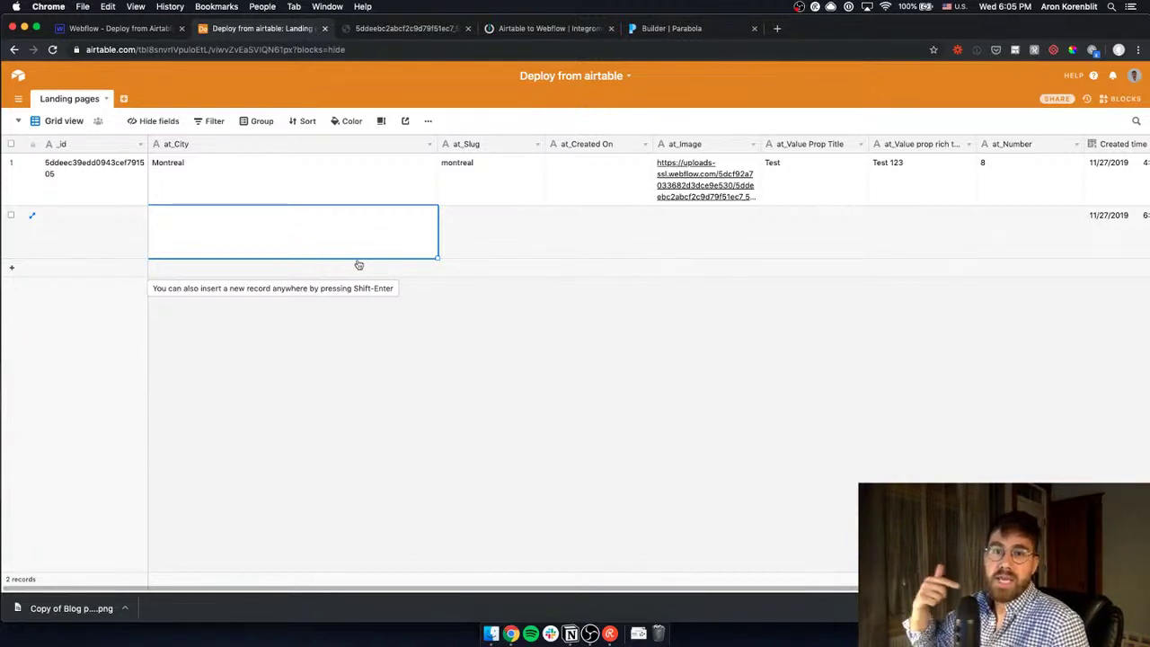
Switch to the Airtable to Webflow scenario in Integromat and leave it for the My Lab dashboard
{"action": "left_click", "coordinate": [575, 30]}
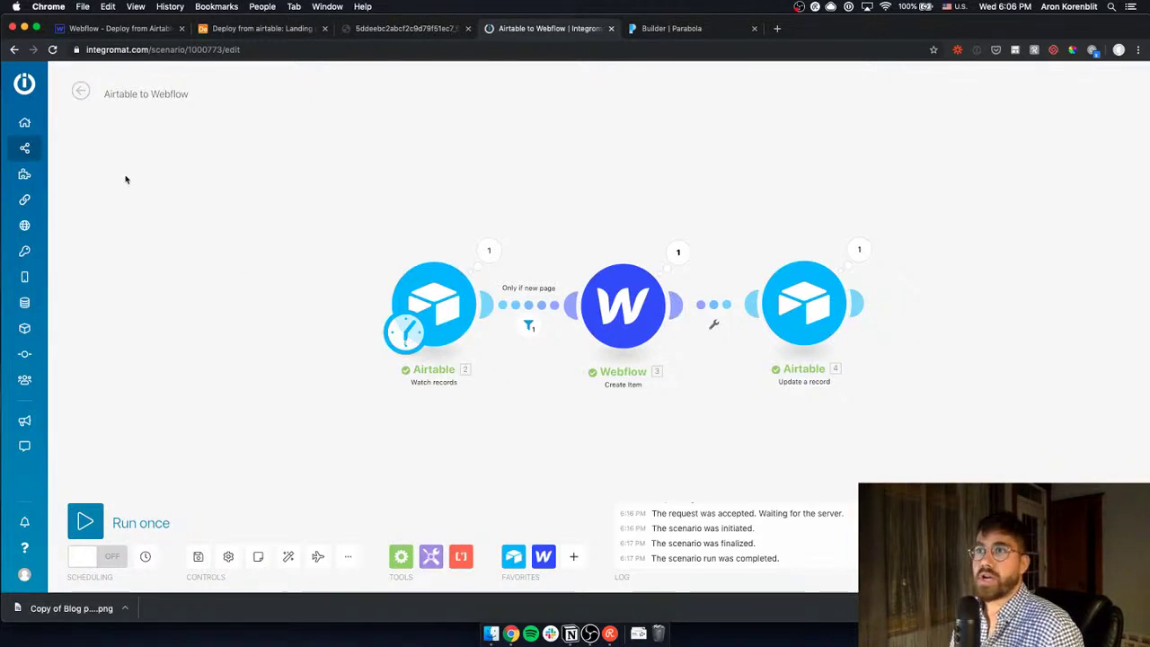
{"action": "mouse_move", "coordinate": [47, 122]}
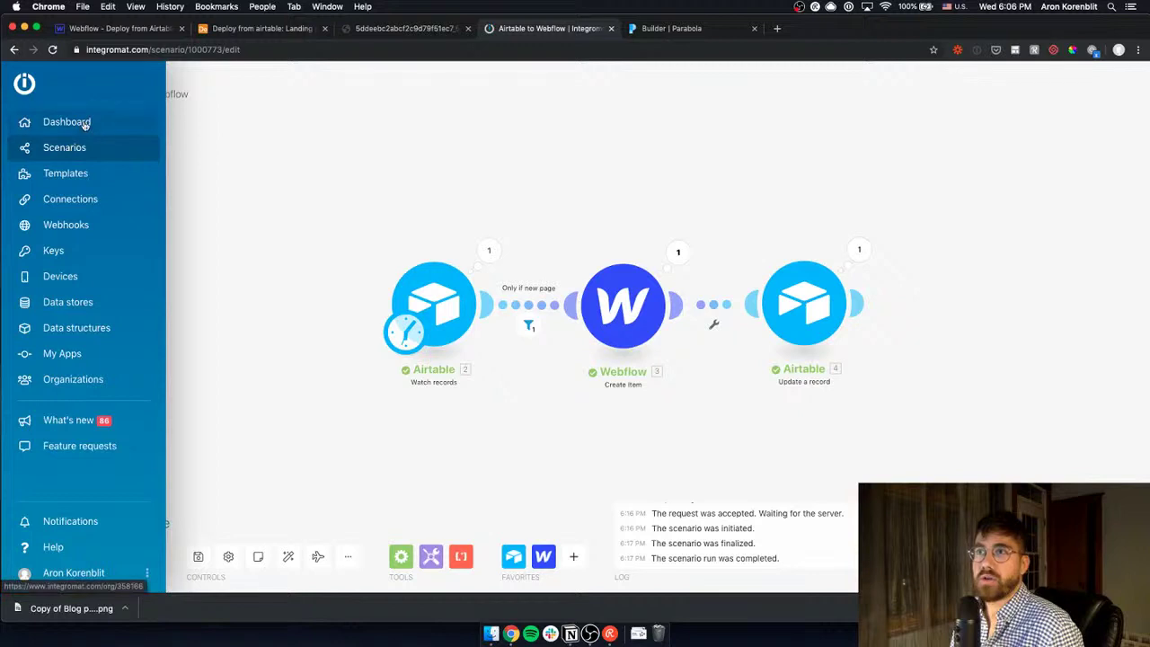
{"action": "left_click", "coordinate": [85, 125]}
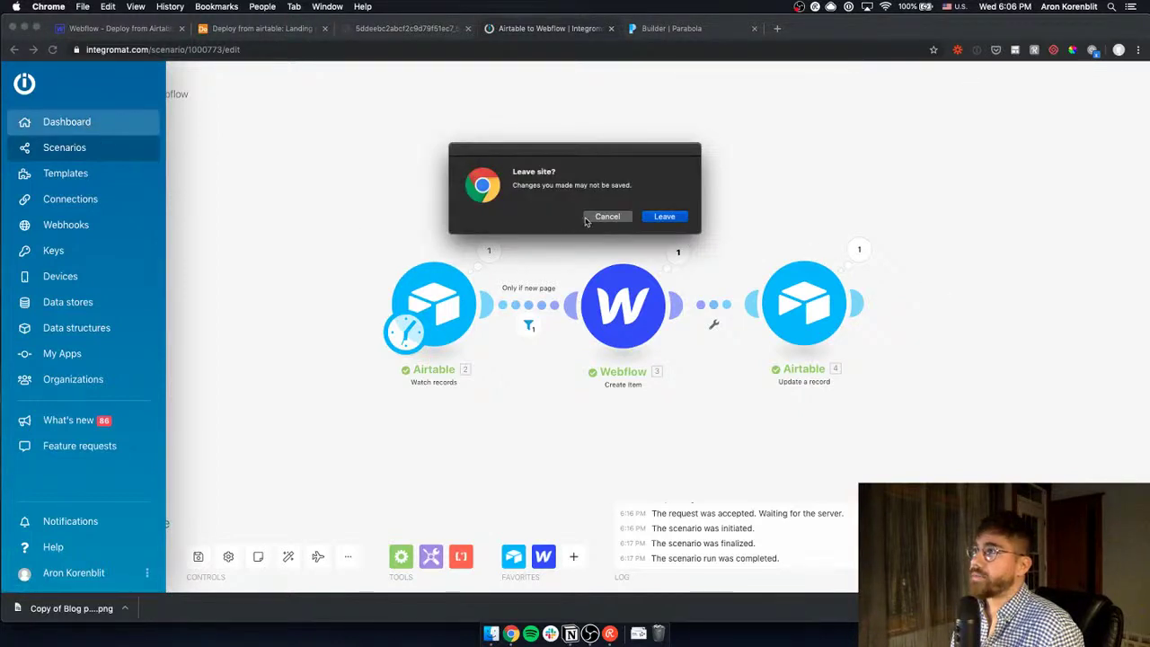
{"action": "left_click", "coordinate": [593, 218]}
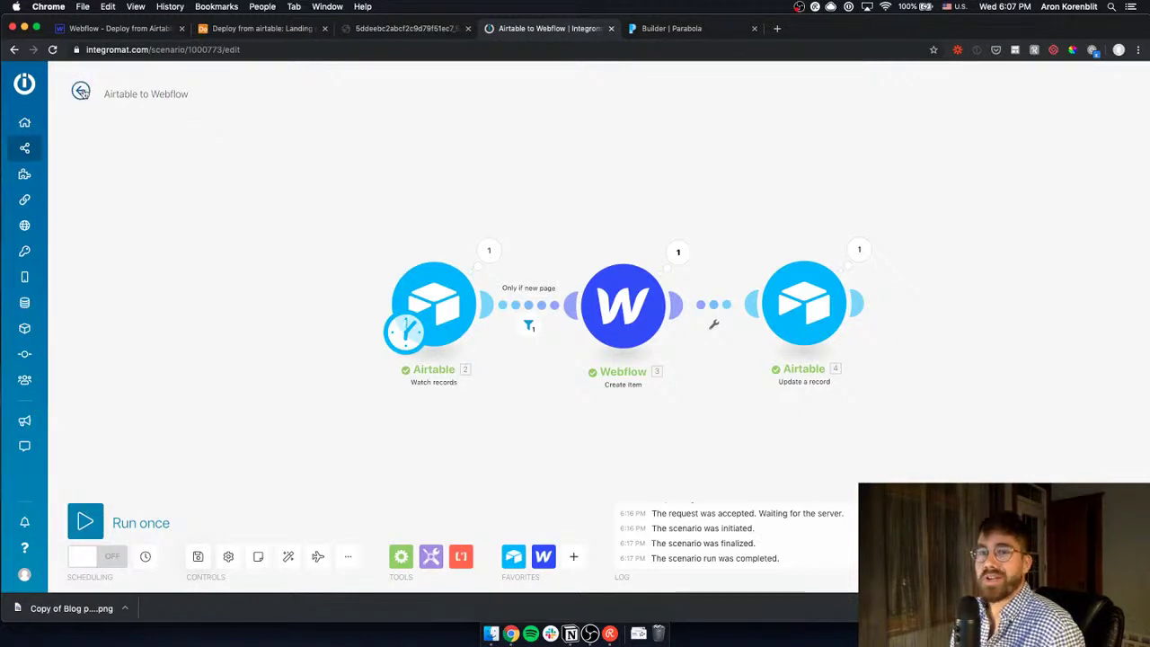
{"action": "left_click", "coordinate": [34, 131]}
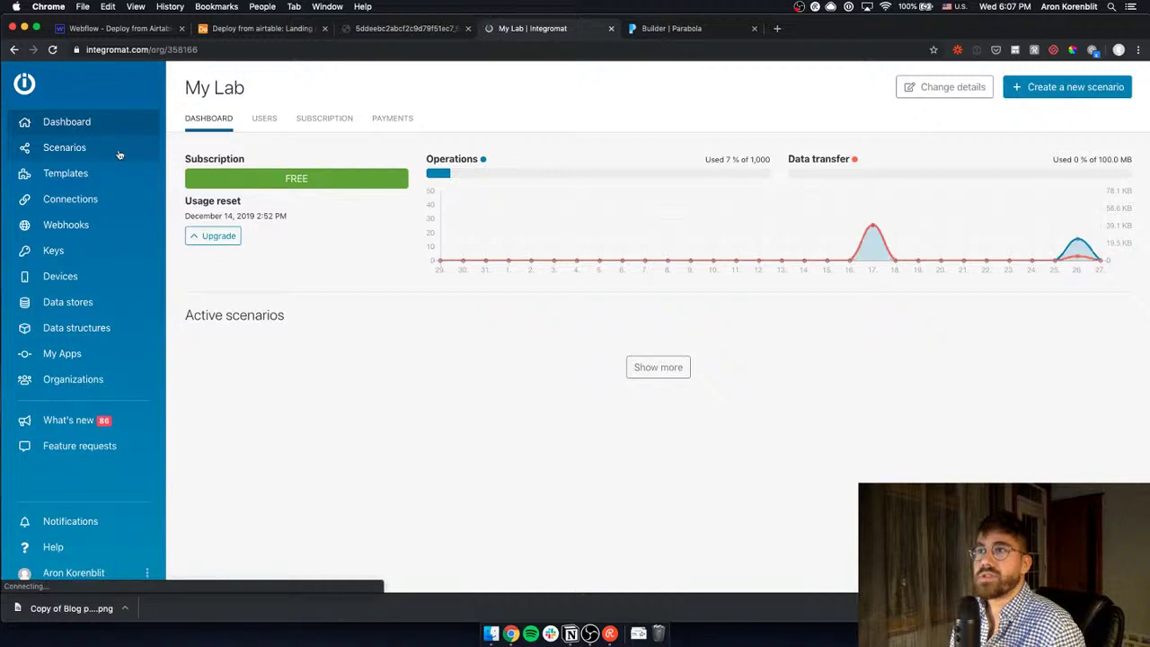
Create a new scenario, skipping the service selection, and move its empty first module toward the left side of the canvas
{"action": "left_click", "coordinate": [1094, 87]}
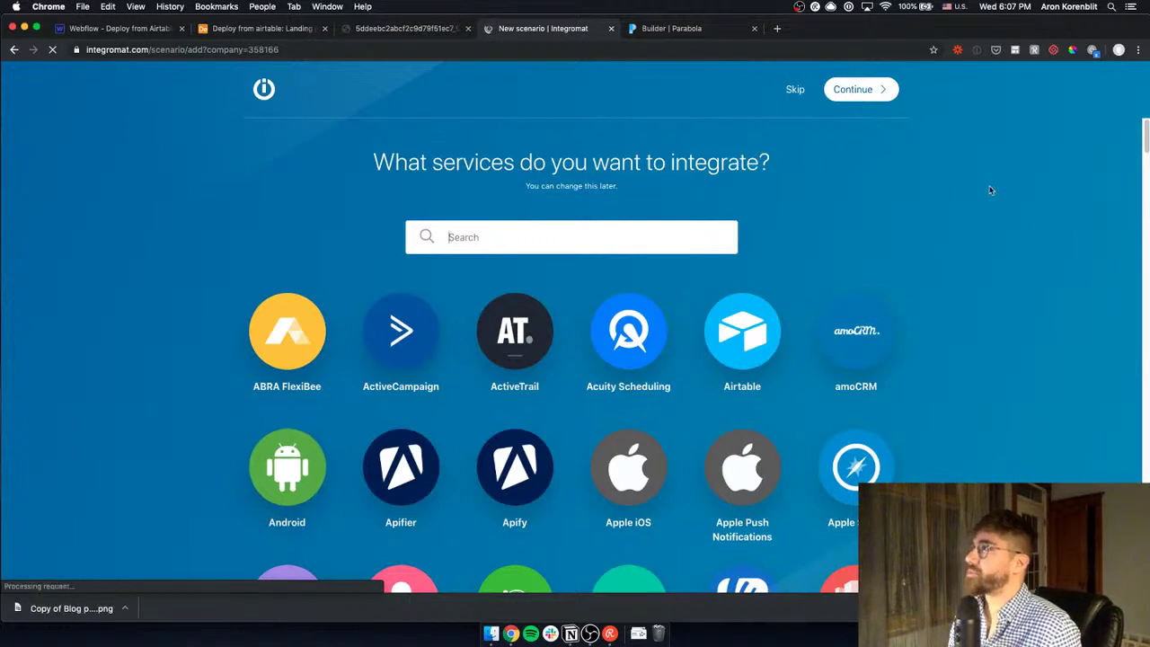
{"action": "left_click", "coordinate": [798, 90]}
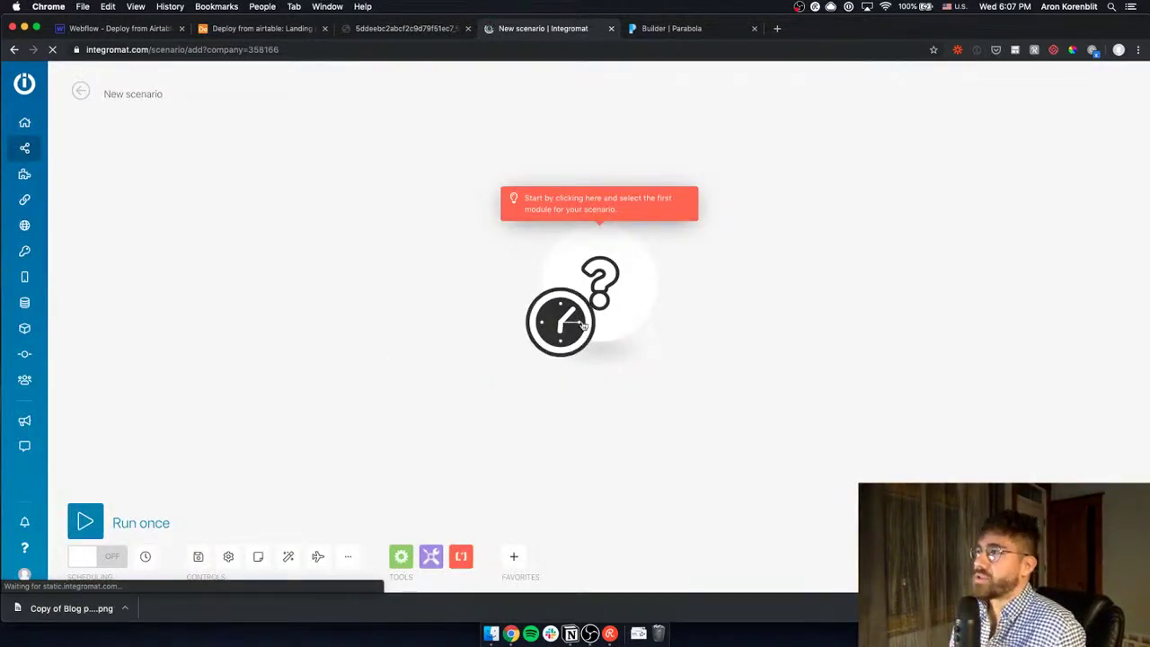
{"action": "left_click_drag", "start_coordinate": [614, 280], "coordinate": [285, 265]}
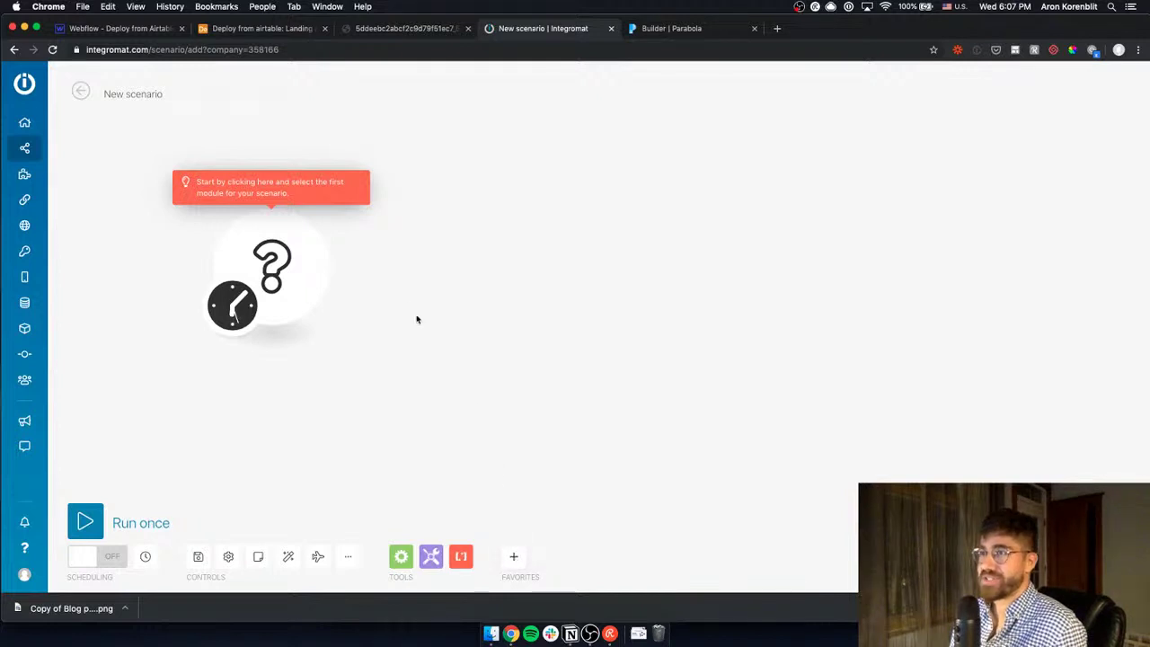
{"action": "left_click", "coordinate": [513, 556]}
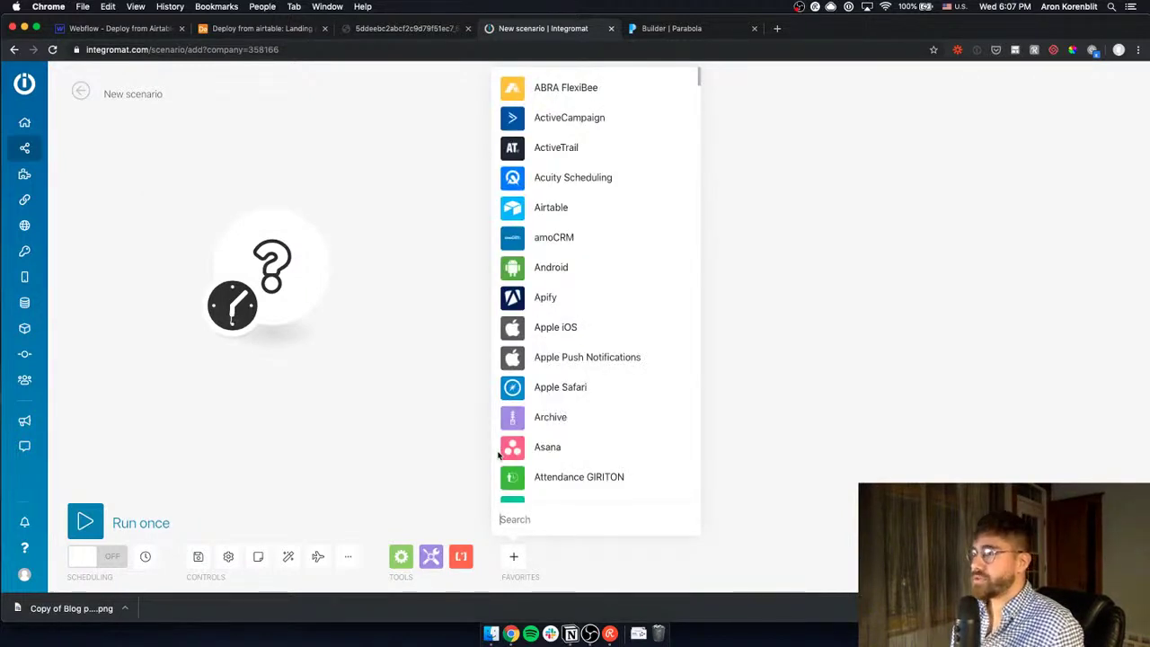
{"action": "type", "text": "airta"}
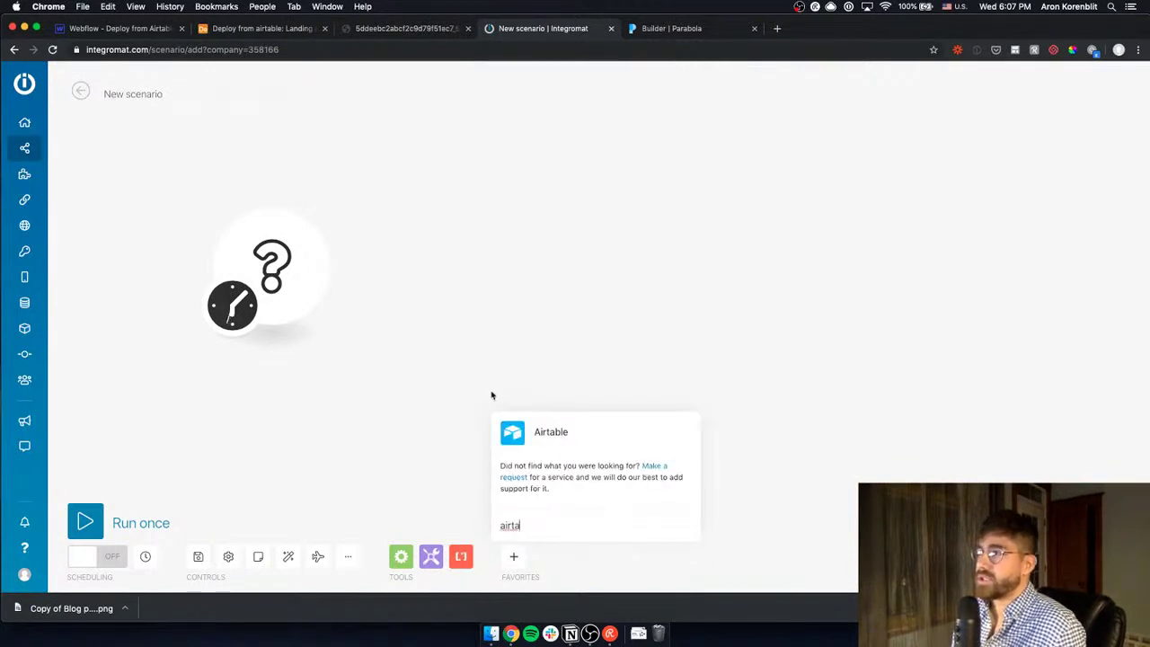
{"action": "left_click", "coordinate": [279, 260]}
{"action": "left_click", "coordinate": [366, 274]}
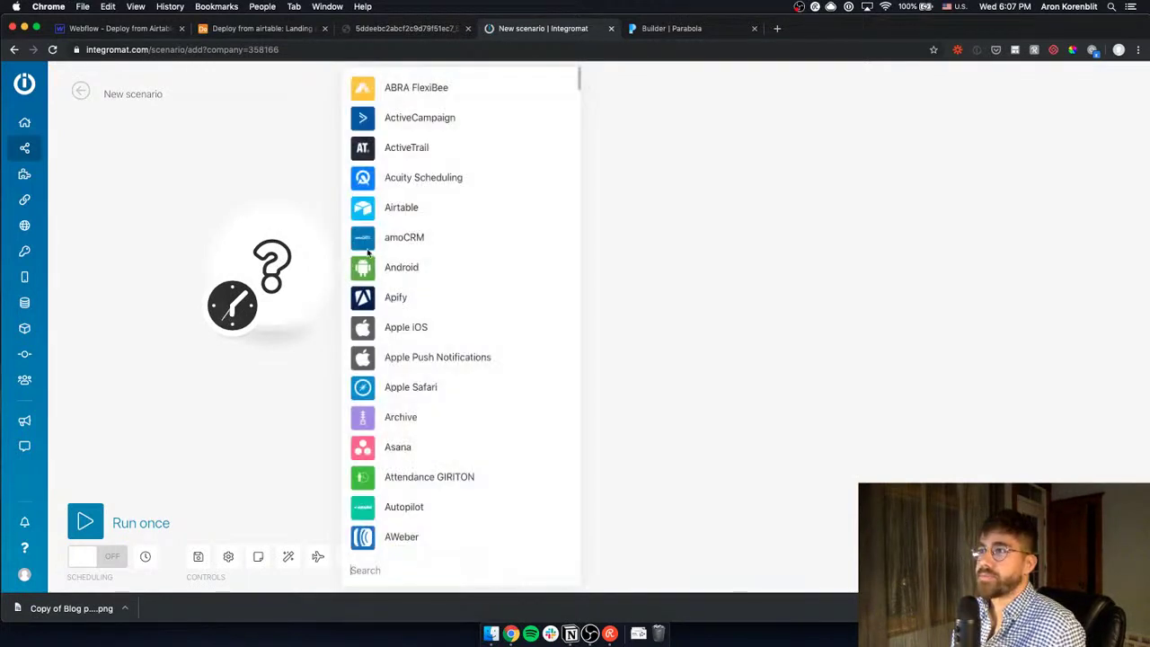
{"action": "type", "text": "aiort"}
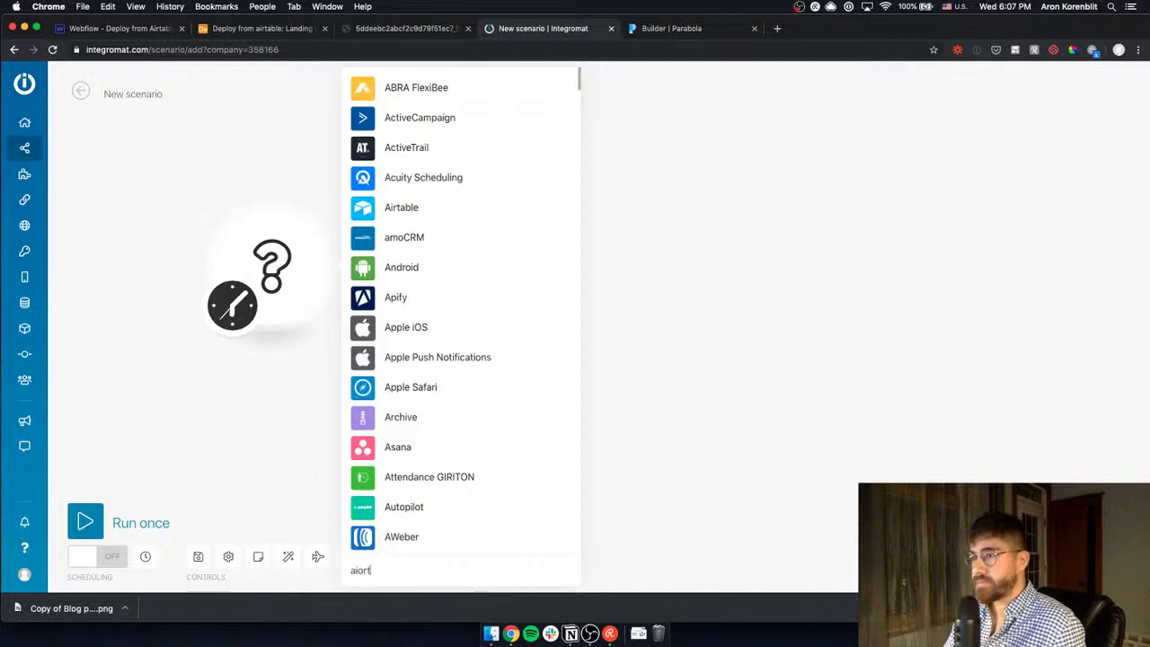
{"action": "key", "text": "BackSpace"}
{"action": "key", "text": "BackSpace"}
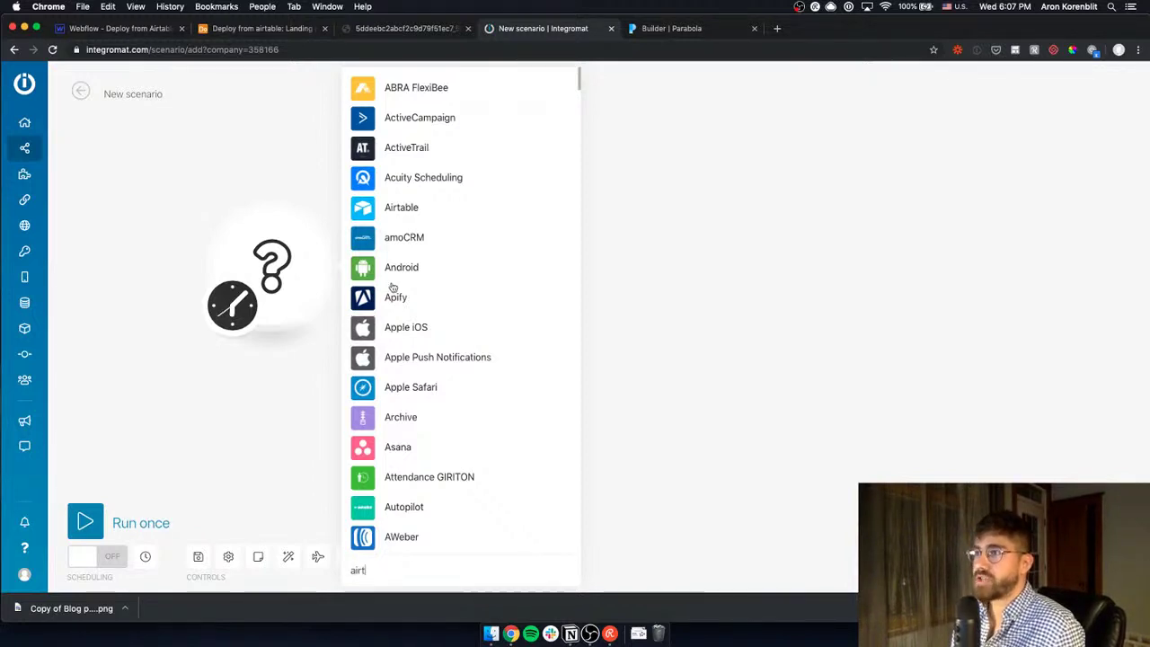
{"action": "scroll", "coordinate": [431, 341], "scroll_direction": "down", "scroll_amount": 4}
{"action": "type", "text": "irtable"}
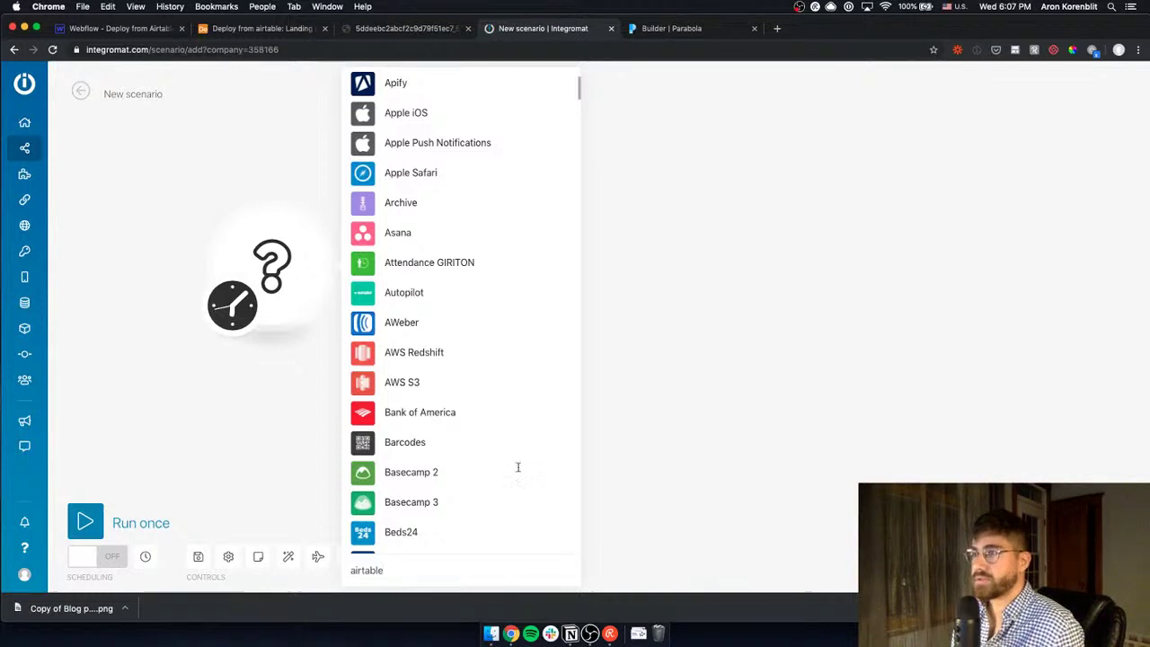
{"action": "scroll", "coordinate": [491, 333], "scroll_direction": "up", "scroll_amount": 4}
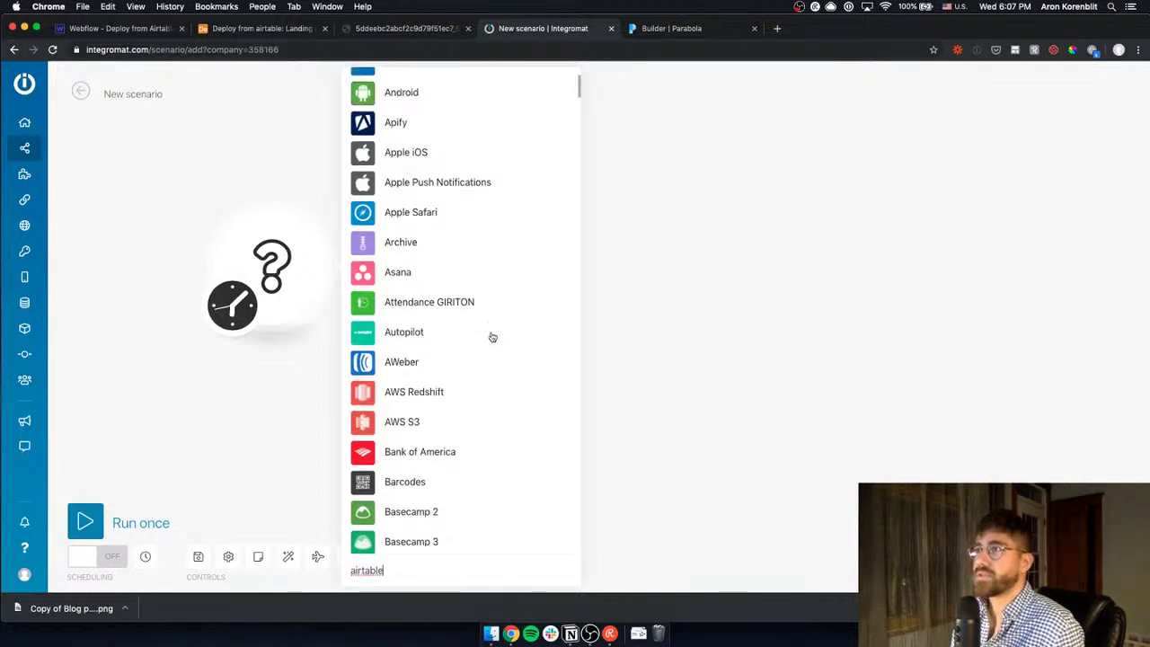
{"action": "left_click", "coordinate": [402, 207]}
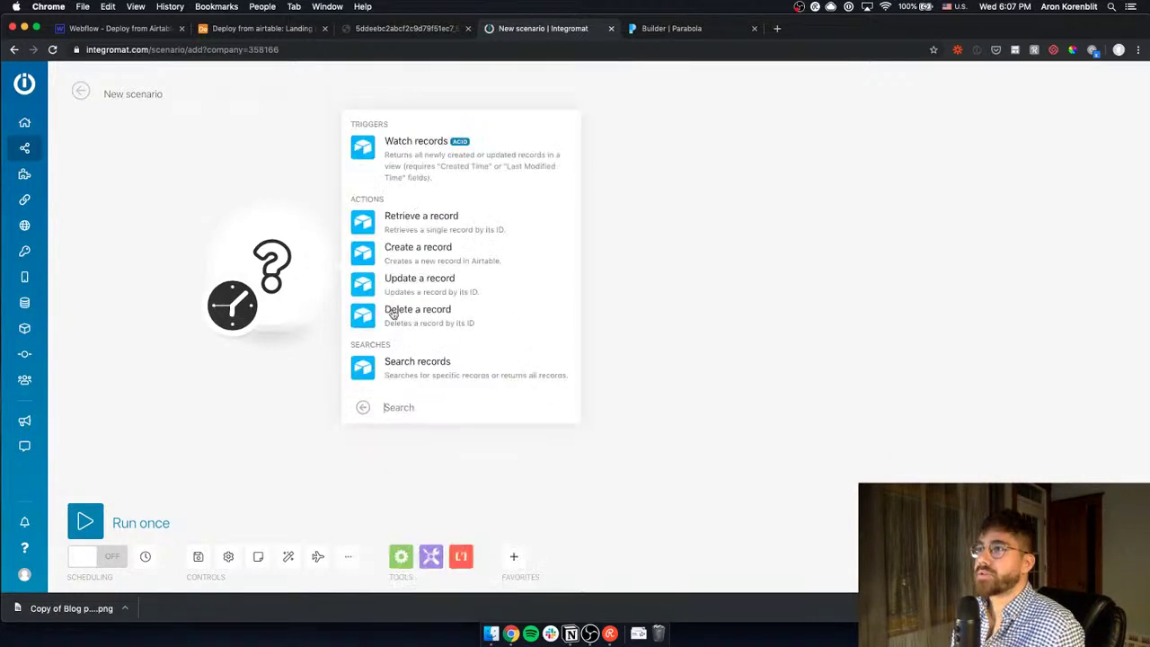
{"action": "left_click", "coordinate": [417, 143]}
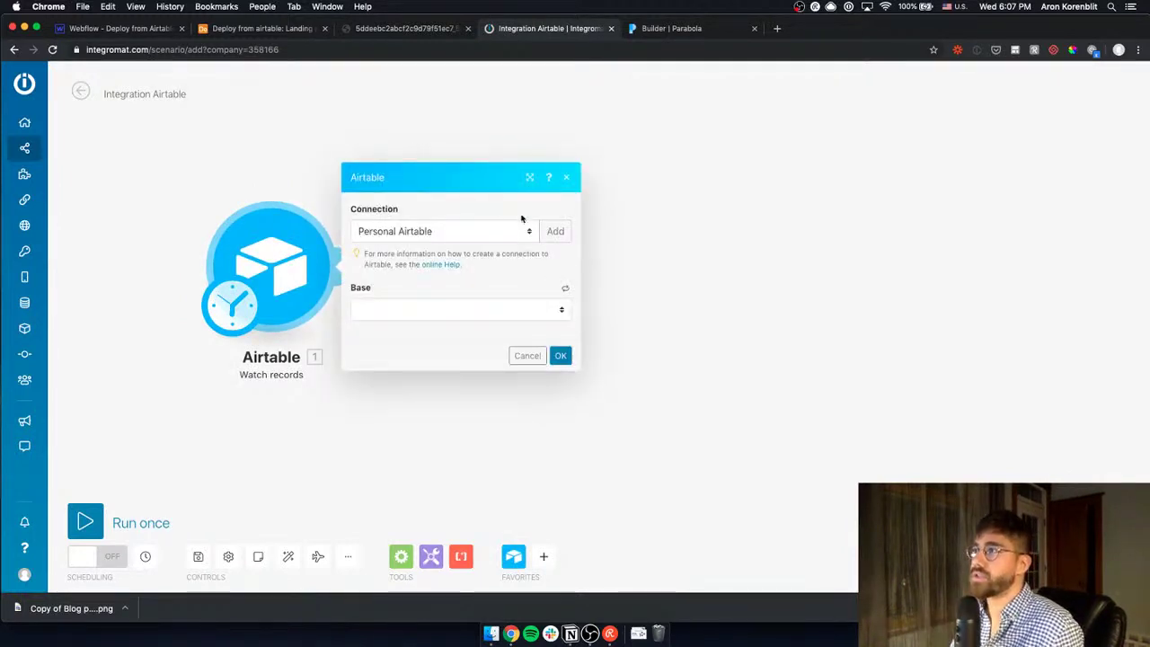
Point the trigger at the Deploy from airtable base and Landing pages table, with Created time as trigger field
{"action": "left_click", "coordinate": [454, 310]}
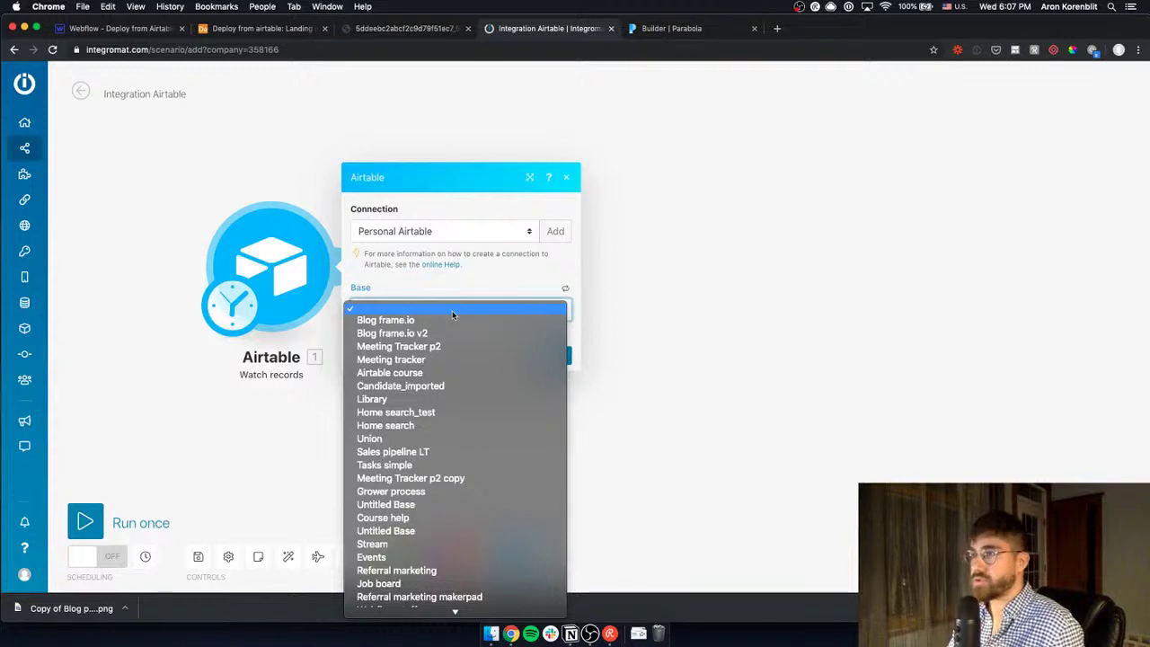
{"action": "type", "text": "deploy"}
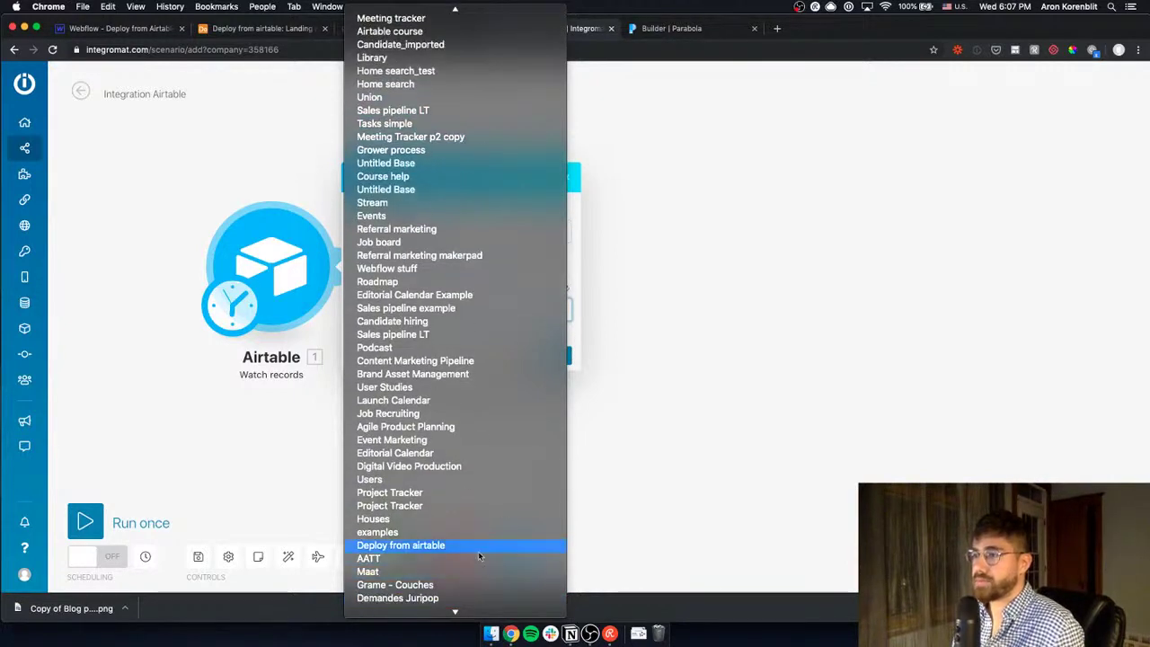
{"action": "left_click", "coordinate": [478, 551]}
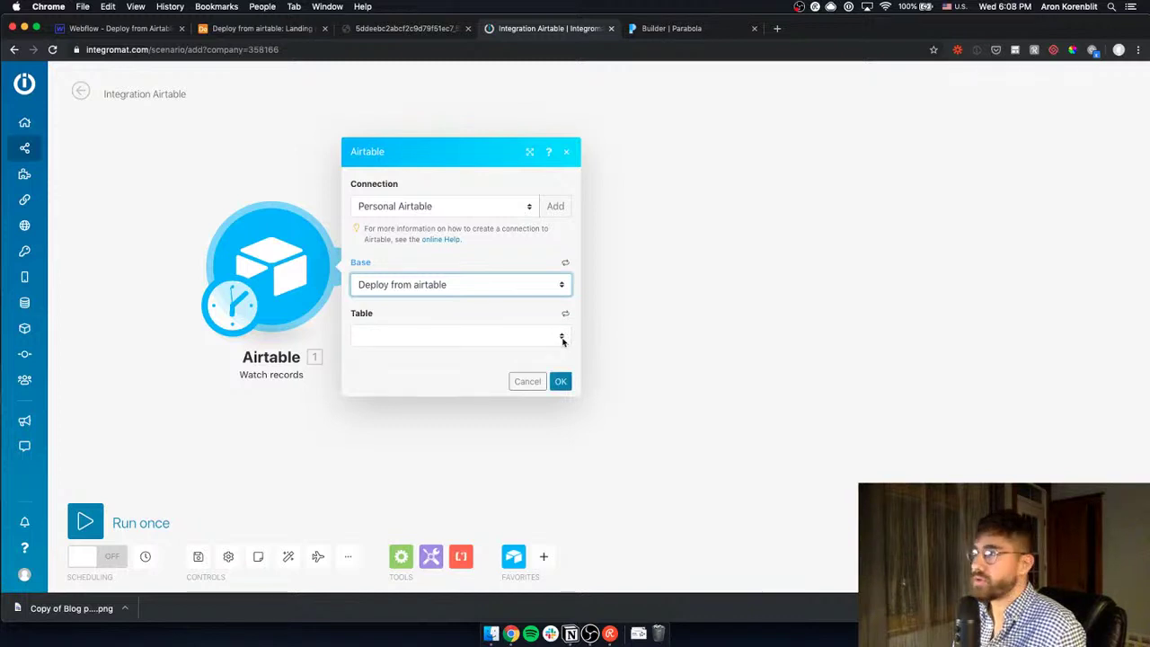
{"action": "left_click", "coordinate": [561, 339]}
{"action": "left_click", "coordinate": [471, 343]}
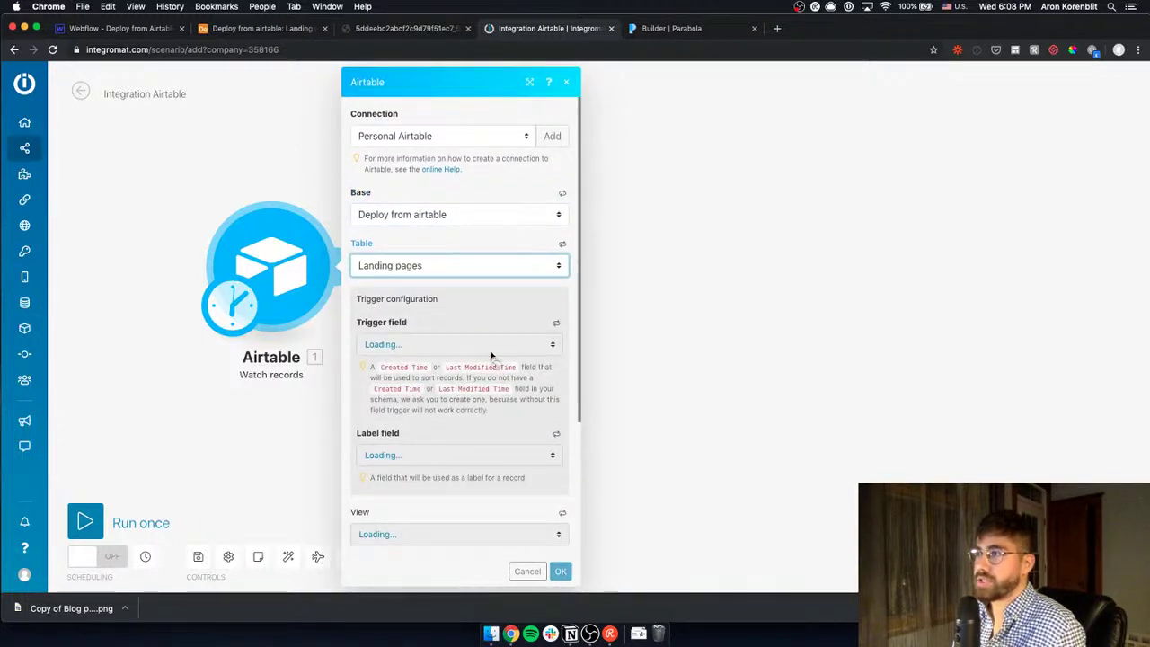
{"action": "left_click", "coordinate": [550, 344]}
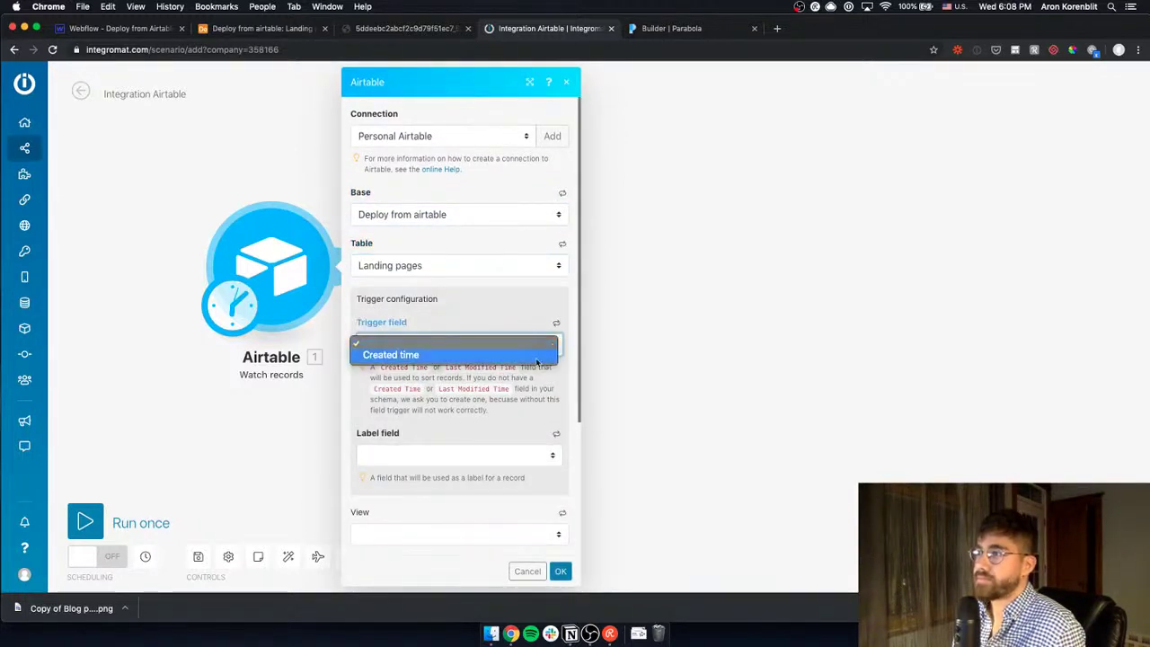
{"action": "left_click", "coordinate": [535, 359]}
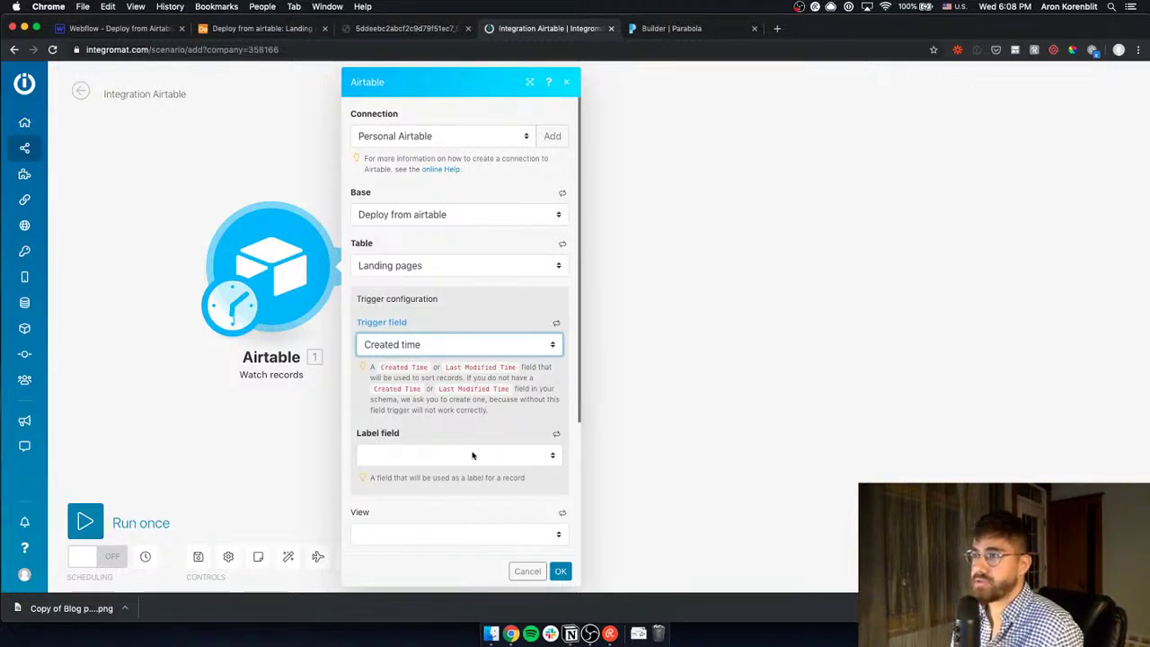
Set the Airtable trigger's view to Grid view and its maximum records to 10
{"action": "scroll", "coordinate": [474, 463], "scroll_direction": "down", "scroll_amount": 3}
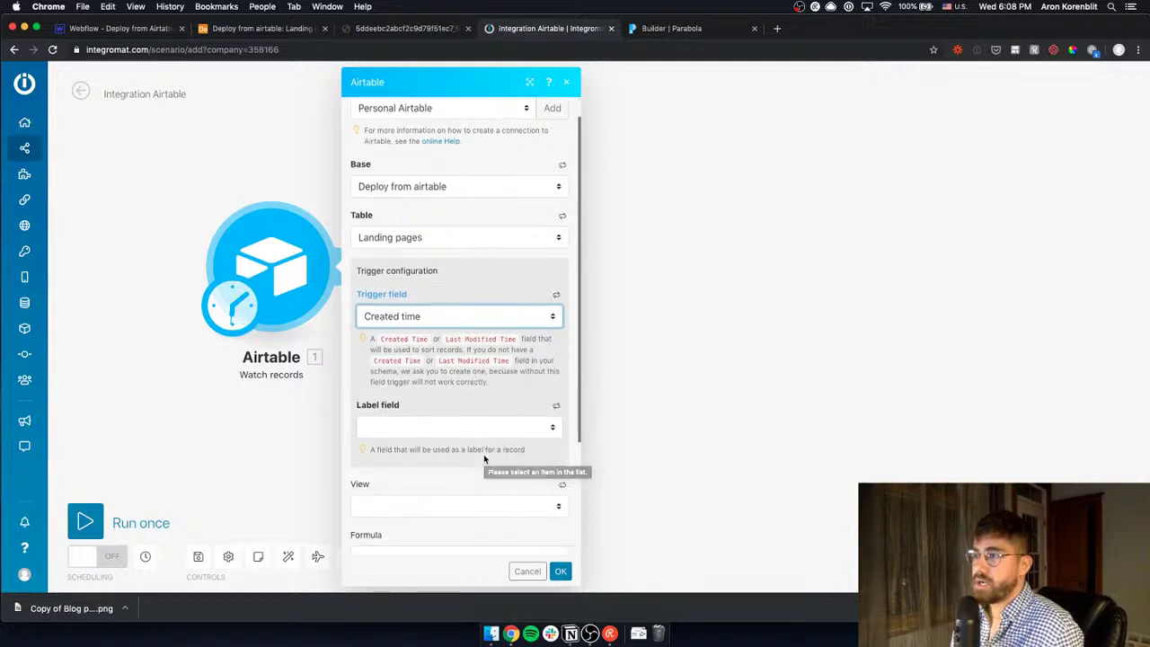
{"action": "scroll", "coordinate": [471, 463], "scroll_direction": "down", "scroll_amount": 1}
{"action": "left_click", "coordinate": [462, 454]}
{"action": "left_click", "coordinate": [463, 454]}
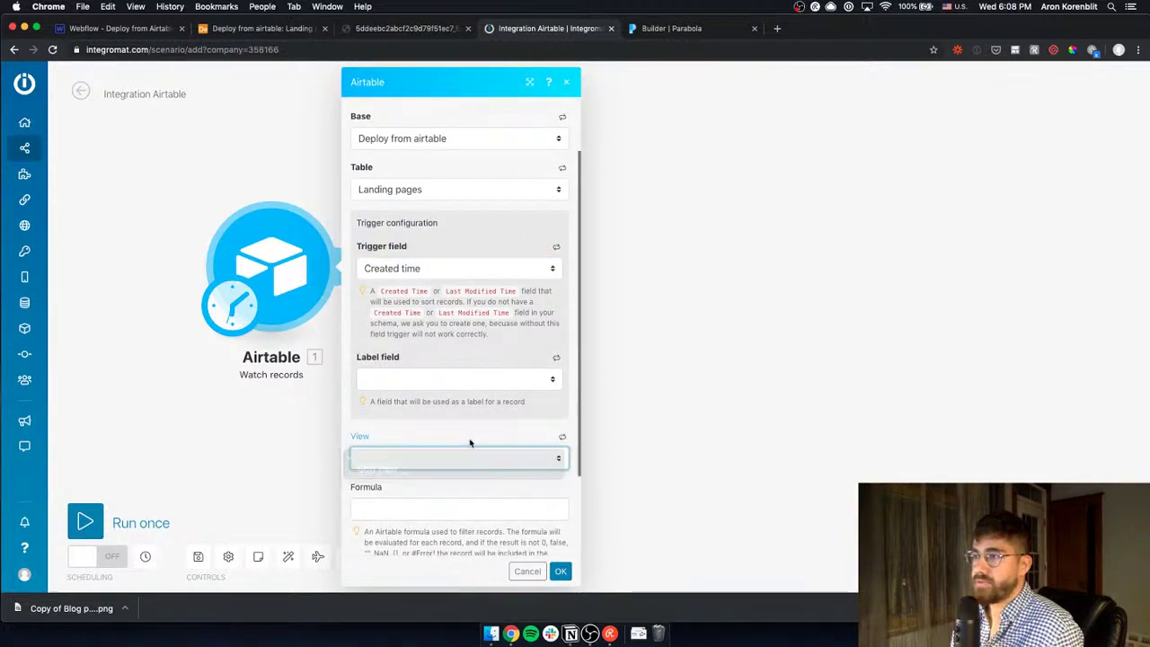
{"action": "left_click", "coordinate": [465, 460]}
{"action": "left_click", "coordinate": [457, 474]}
{"action": "scroll", "coordinate": [477, 438], "scroll_direction": "down", "scroll_amount": 3}
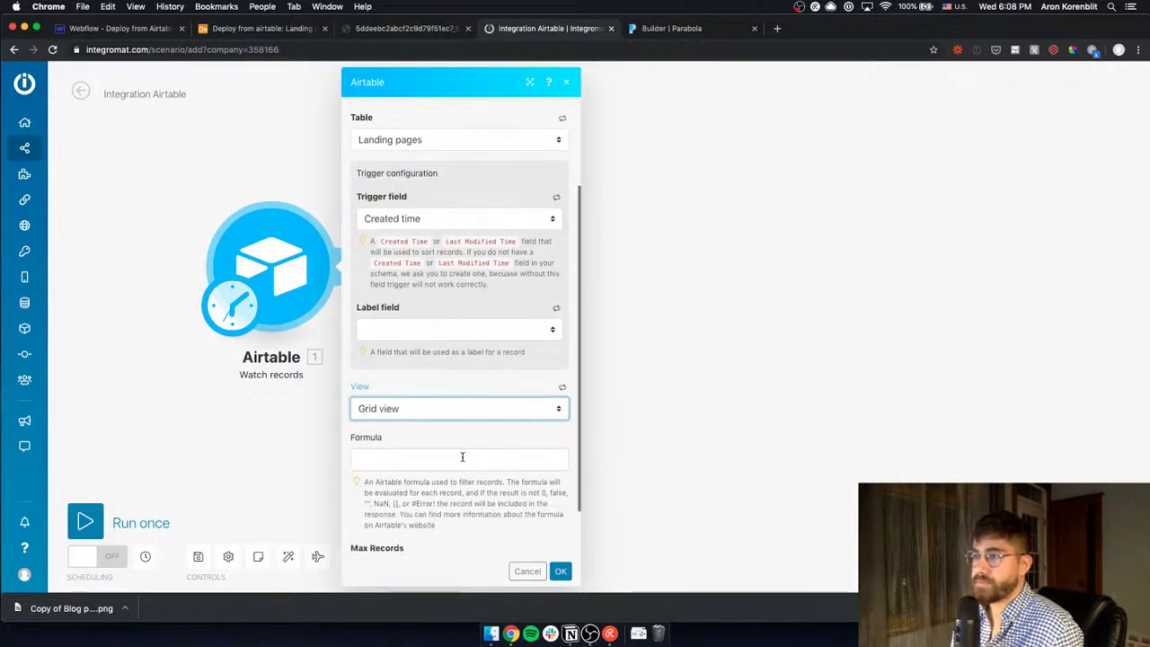
{"action": "scroll", "coordinate": [463, 457], "scroll_direction": "down", "scroll_amount": 3}
{"action": "left_click", "coordinate": [419, 505]}
{"action": "type", "text": "0"}
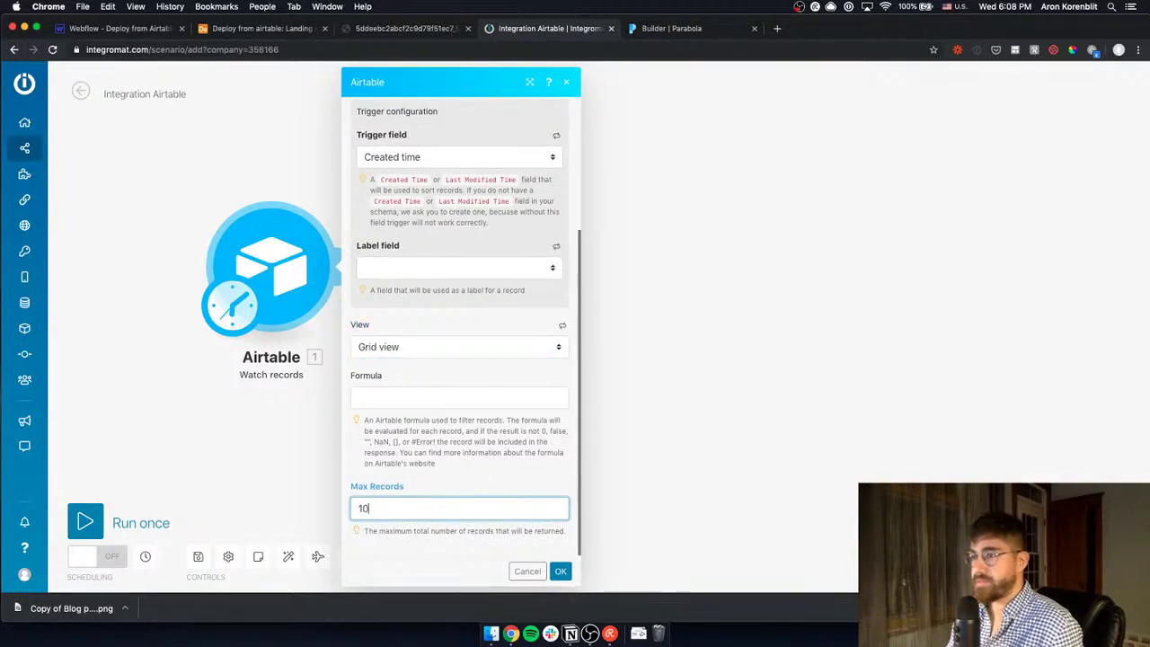
Choose Published as the label field and confirm the Airtable trigger's settings
{"action": "left_click", "coordinate": [560, 572]}
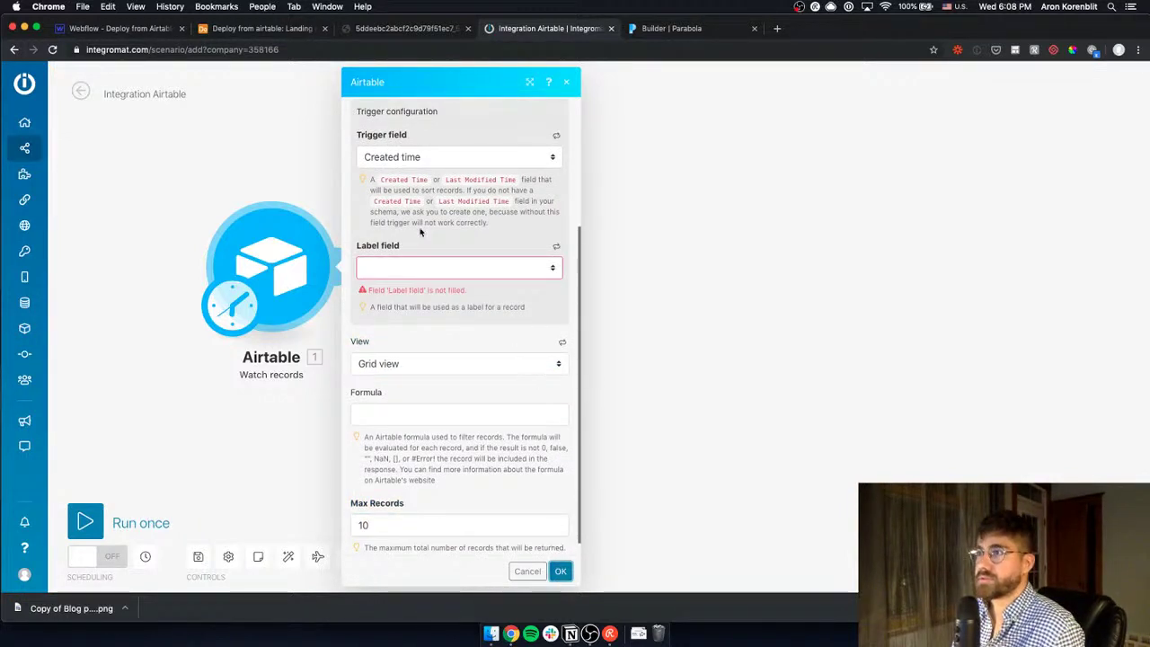
{"action": "left_click", "coordinate": [430, 267]}
{"action": "left_click", "coordinate": [422, 396]}
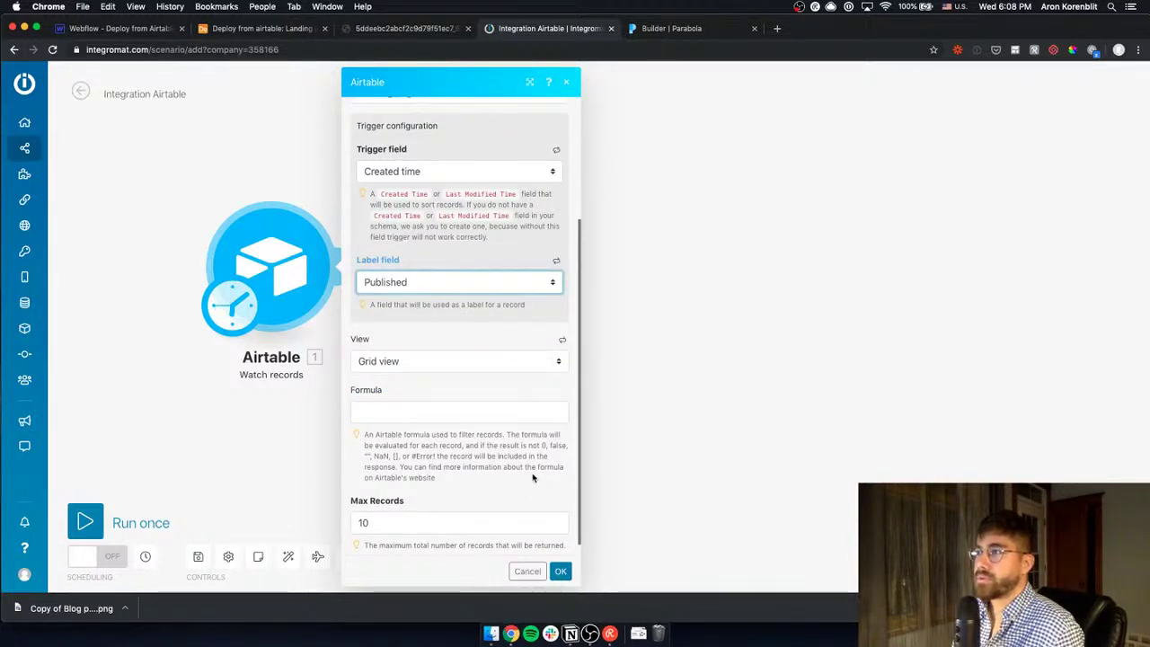
{"action": "left_click", "coordinate": [559, 571]}
{"action": "left_click", "coordinate": [560, 336]}
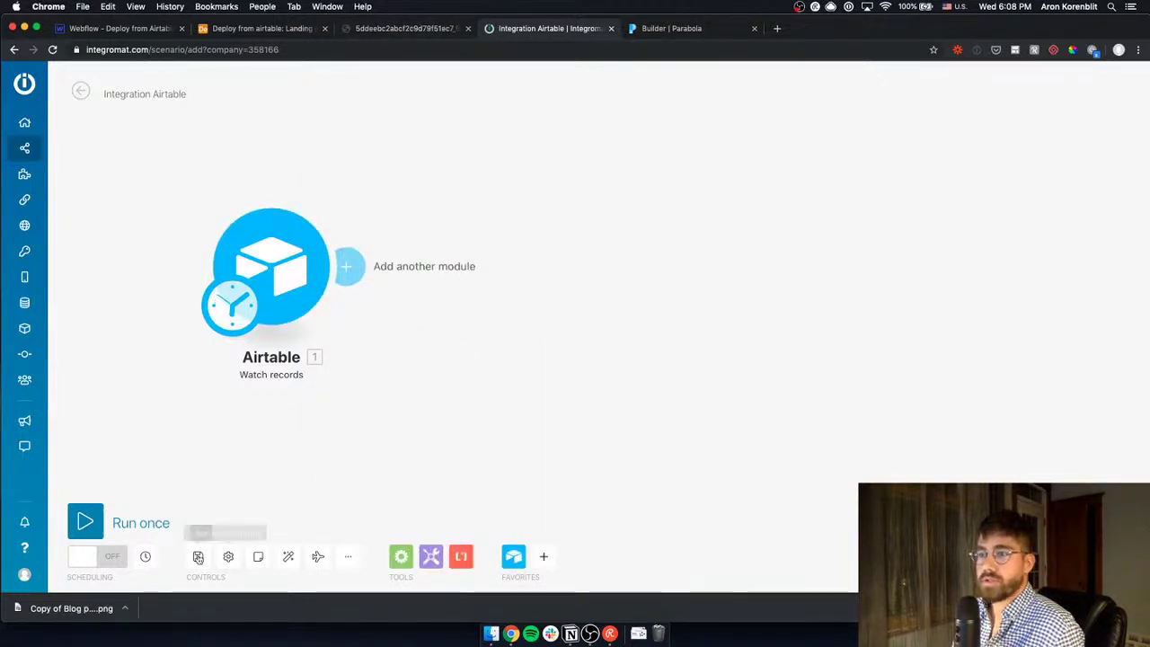
Return to the Airtable base and add a Landing pages record with "test" in at_City
{"action": "left_click", "coordinate": [404, 28]}
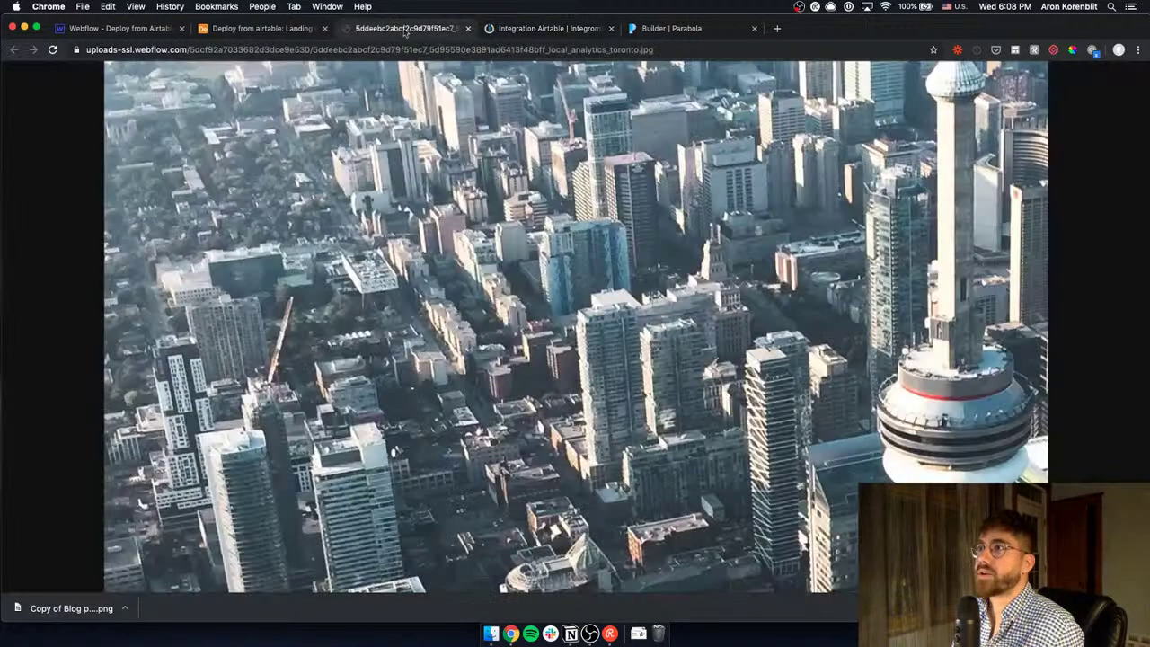
{"action": "left_click", "coordinate": [260, 27]}
{"action": "left_click", "coordinate": [98, 274]}
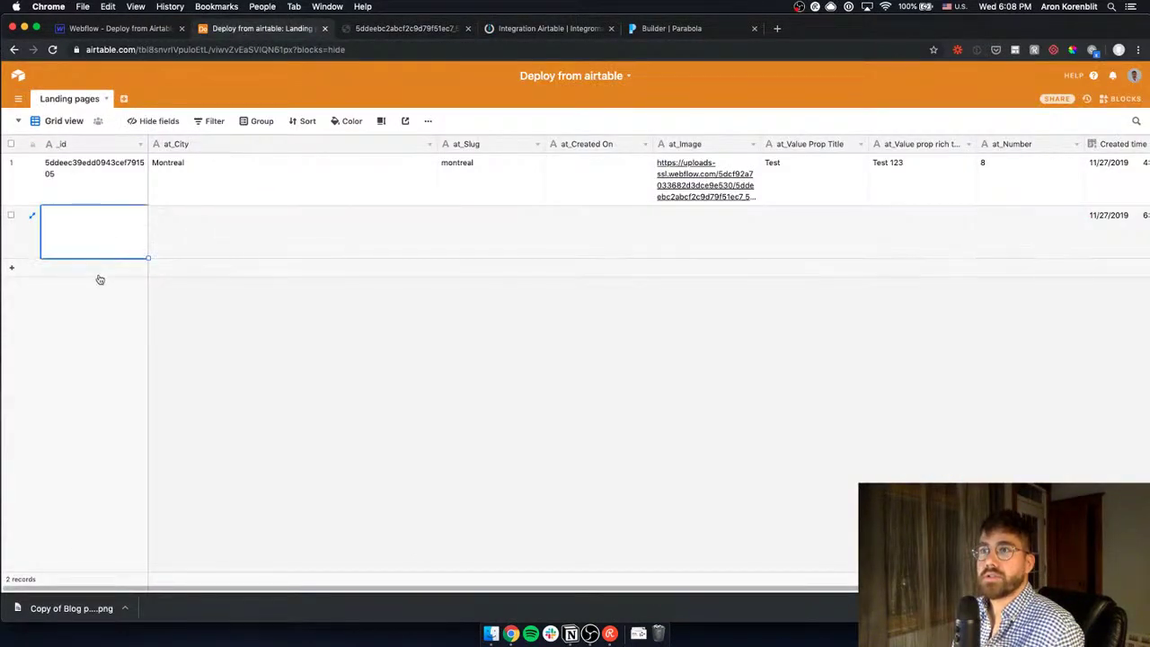
{"action": "double_click", "coordinate": [195, 276]}
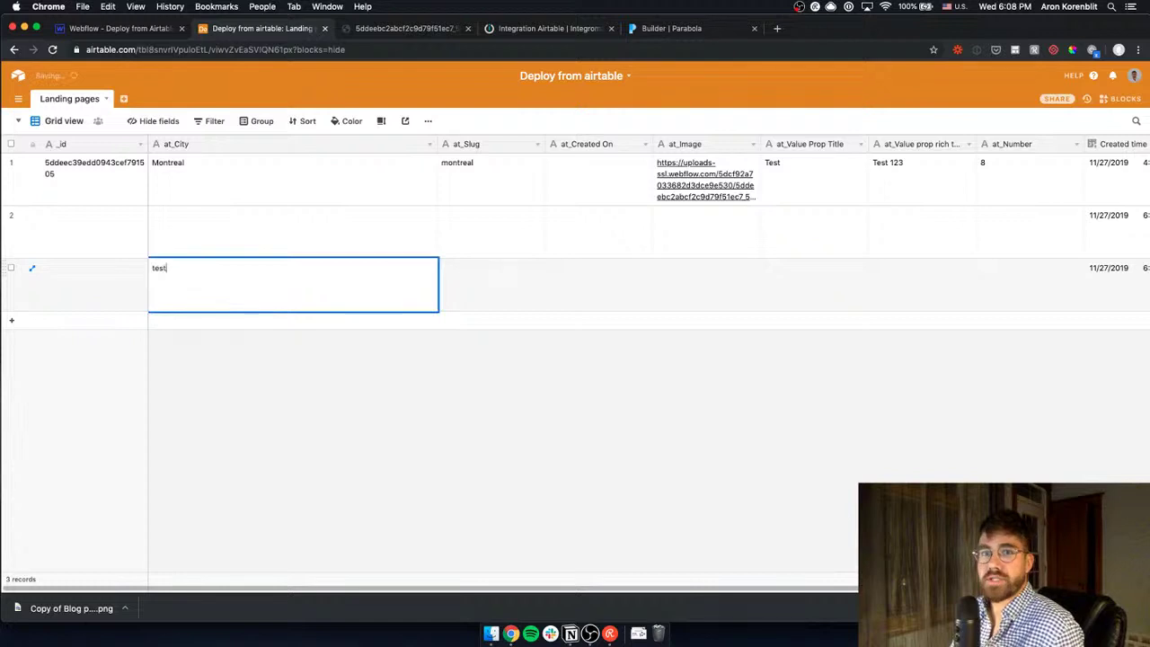
Run the Integromat scenario once and examine the output bundle of the Airtable module
{"action": "left_click", "coordinate": [533, 29]}
{"action": "left_click", "coordinate": [86, 521]}
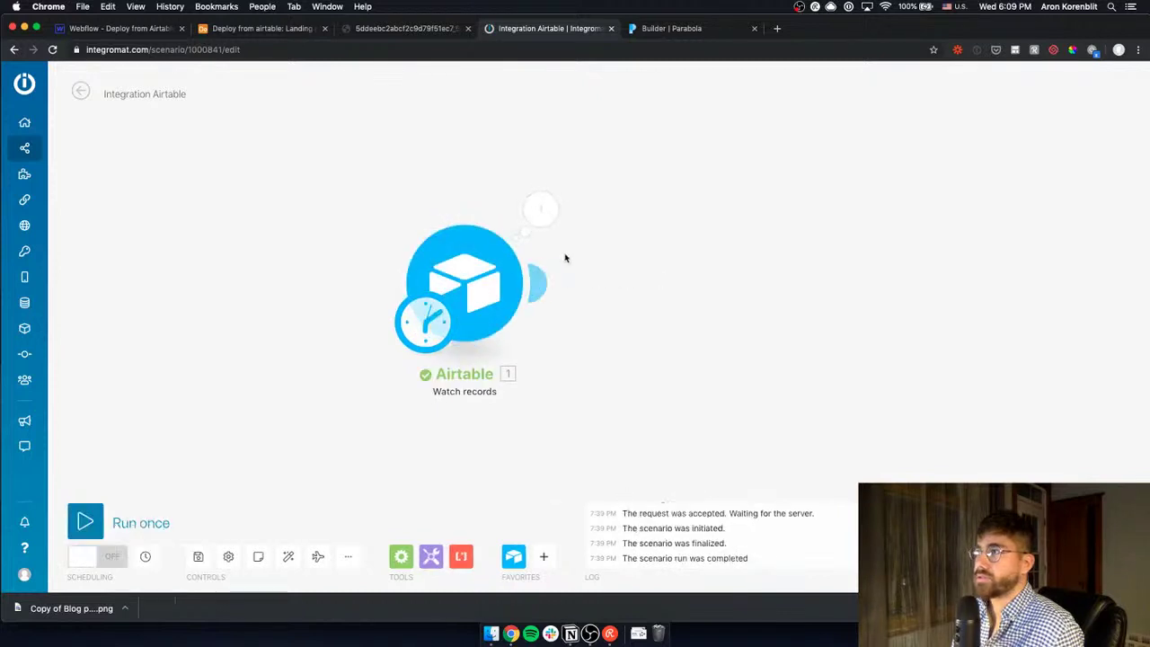
{"action": "left_click", "coordinate": [539, 209]}
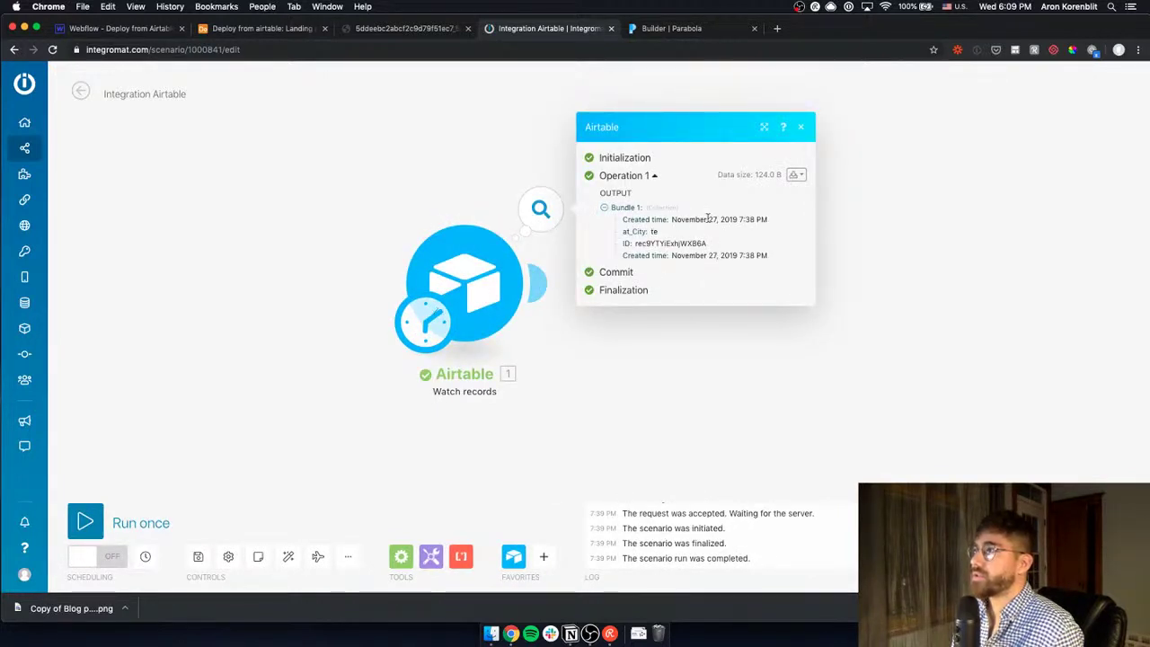
{"action": "left_click", "coordinate": [628, 209]}
{"action": "left_click", "coordinate": [629, 232]}
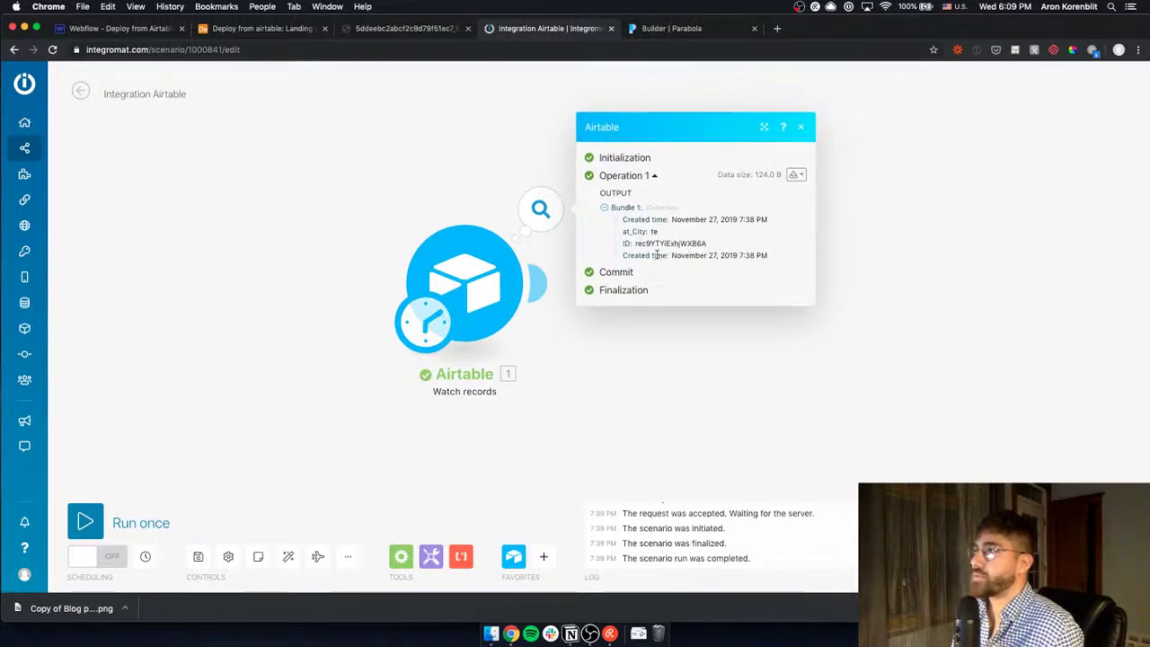
Copy the record ID from the bundle and compare it with the ID in the expanded test record's Airtable URL
{"action": "left_click_drag", "start_coordinate": [635, 243], "coordinate": [714, 243]}
{"action": "key", "text": "super+c"}
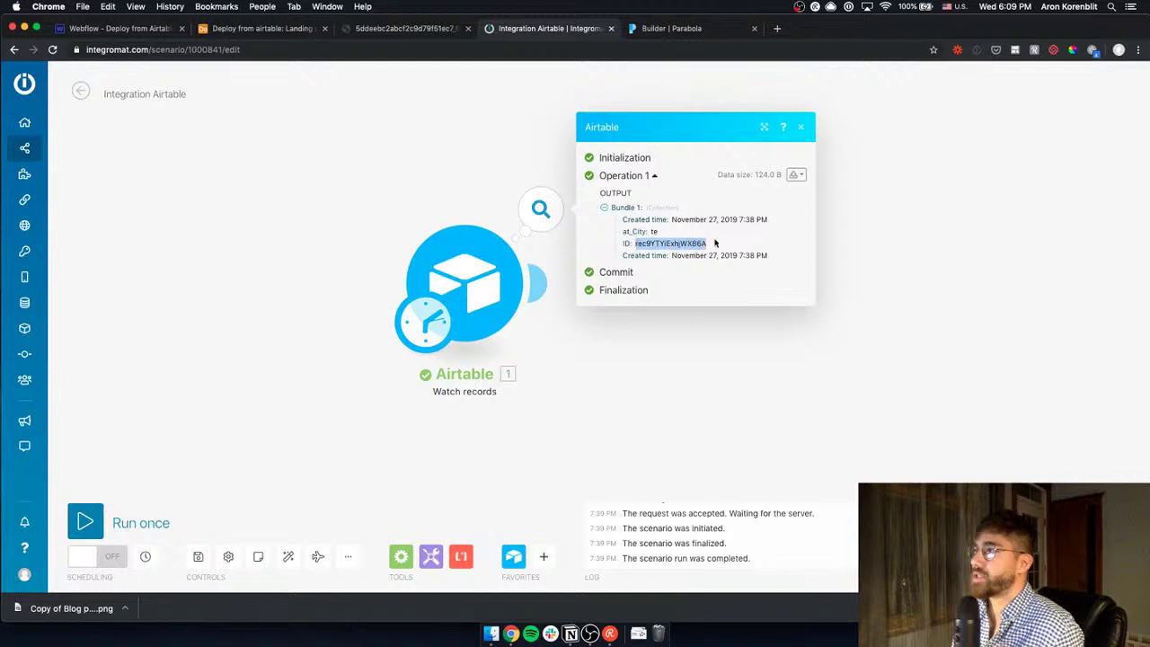
{"action": "left_click", "coordinate": [242, 28]}
{"action": "left_click", "coordinate": [32, 268]}
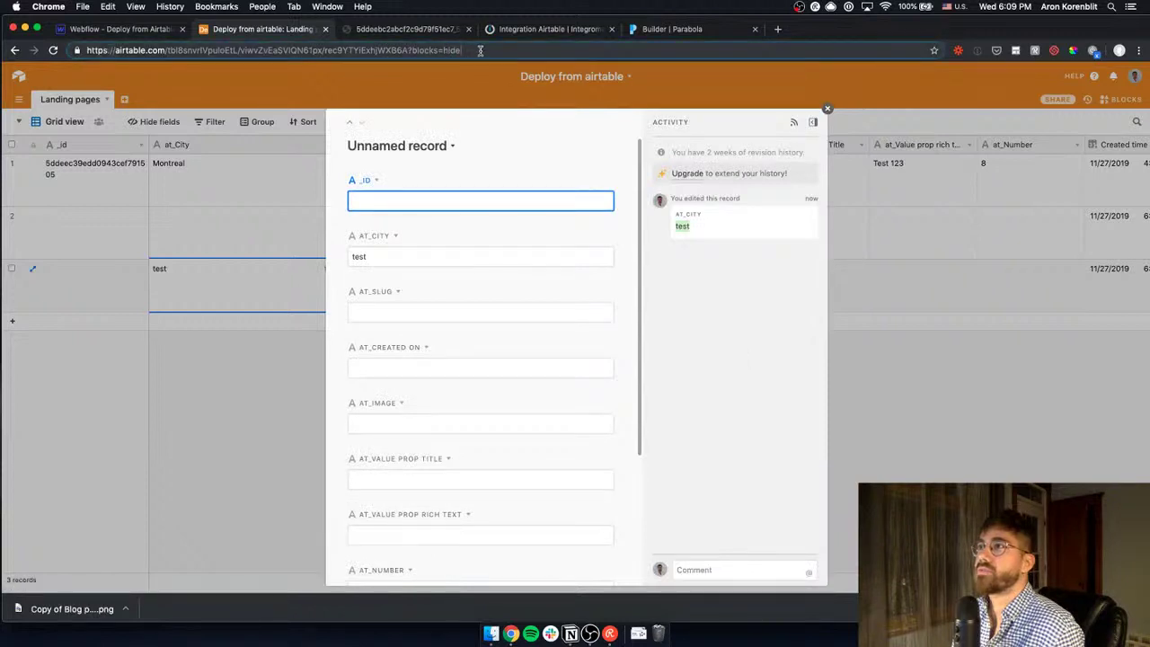
{"action": "key", "text": "super+v"}
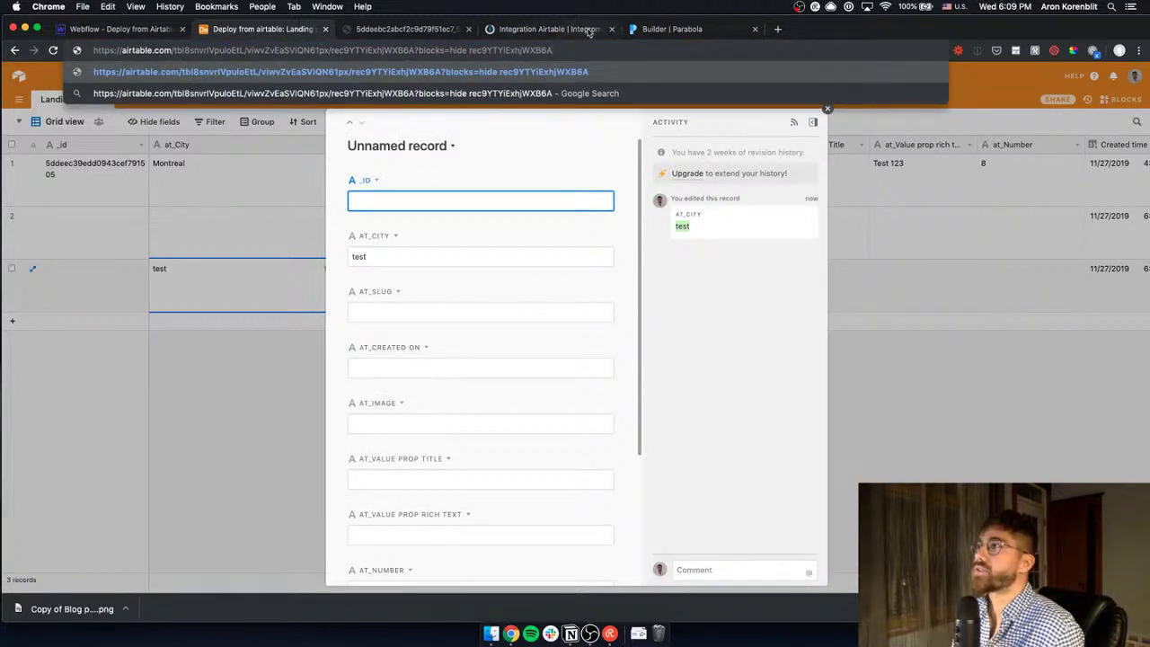
{"action": "left_click", "coordinate": [378, 50], "text": "shift"}
{"action": "double_click", "coordinate": [379, 50]}
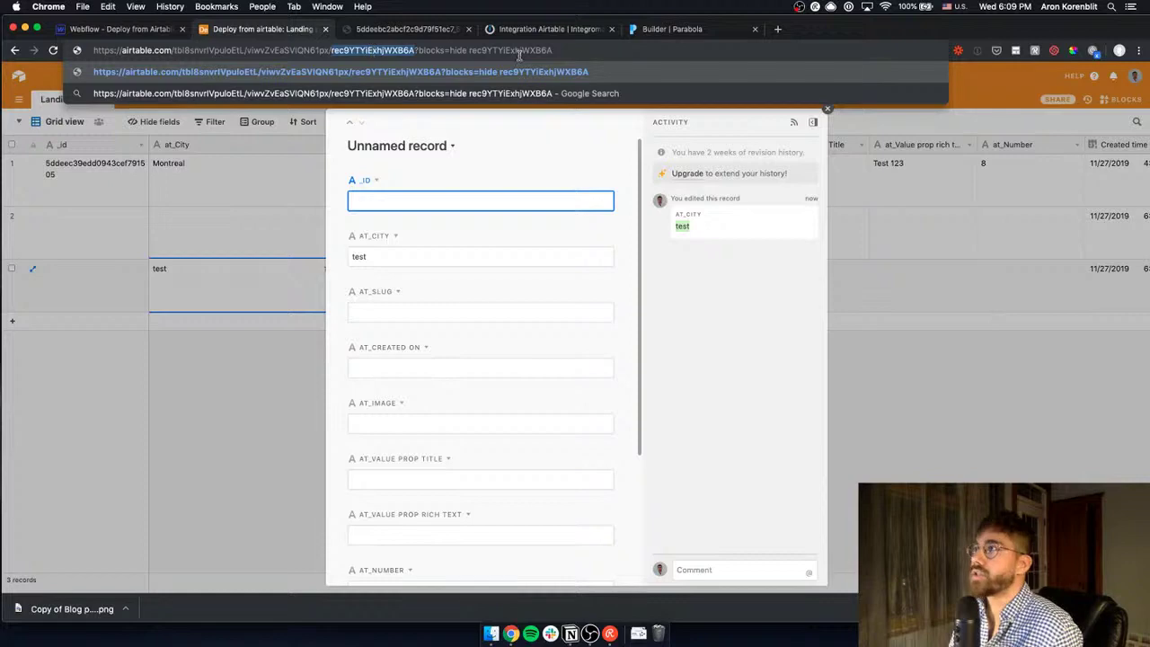
Return to the Integromat scenario and add a Webflow Create Item module after the Airtable module
{"action": "left_click", "coordinate": [645, 29]}
{"action": "left_click", "coordinate": [539, 34]}
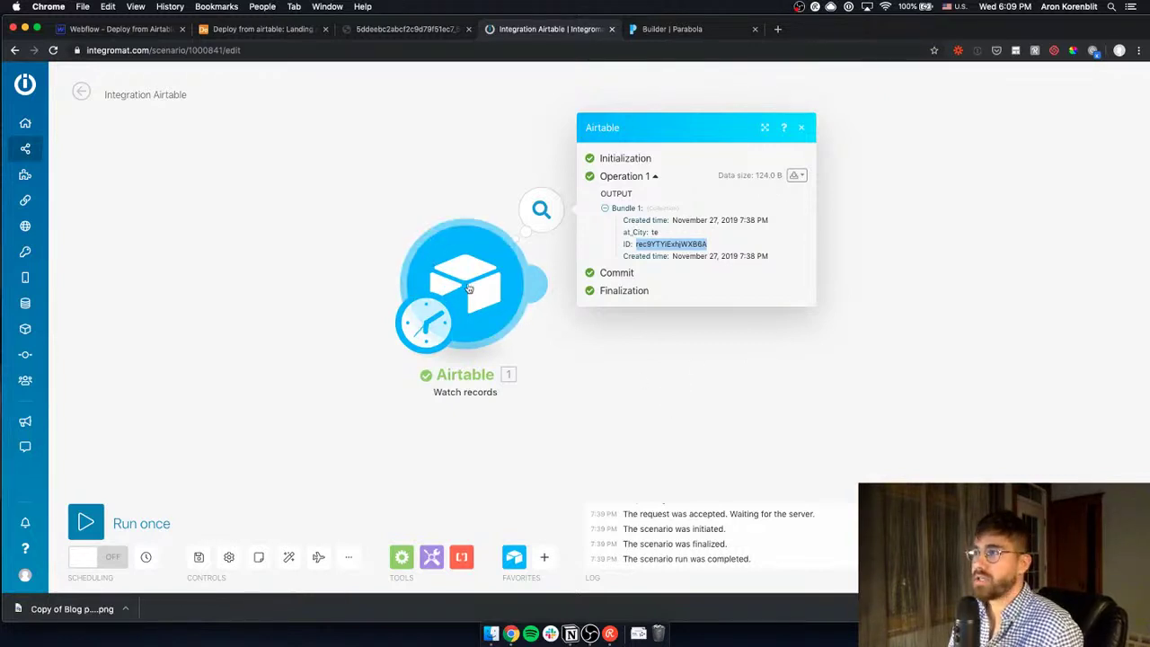
{"action": "left_click_drag", "start_coordinate": [468, 289], "coordinate": [264, 288]}
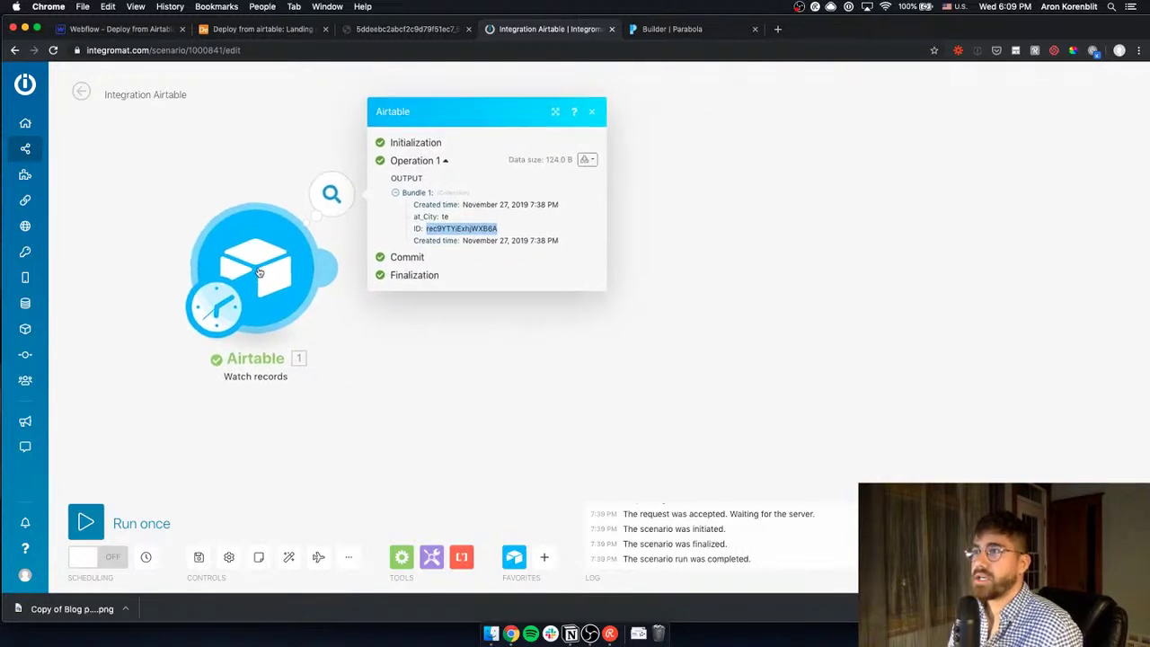
{"action": "left_click", "coordinate": [326, 273]}
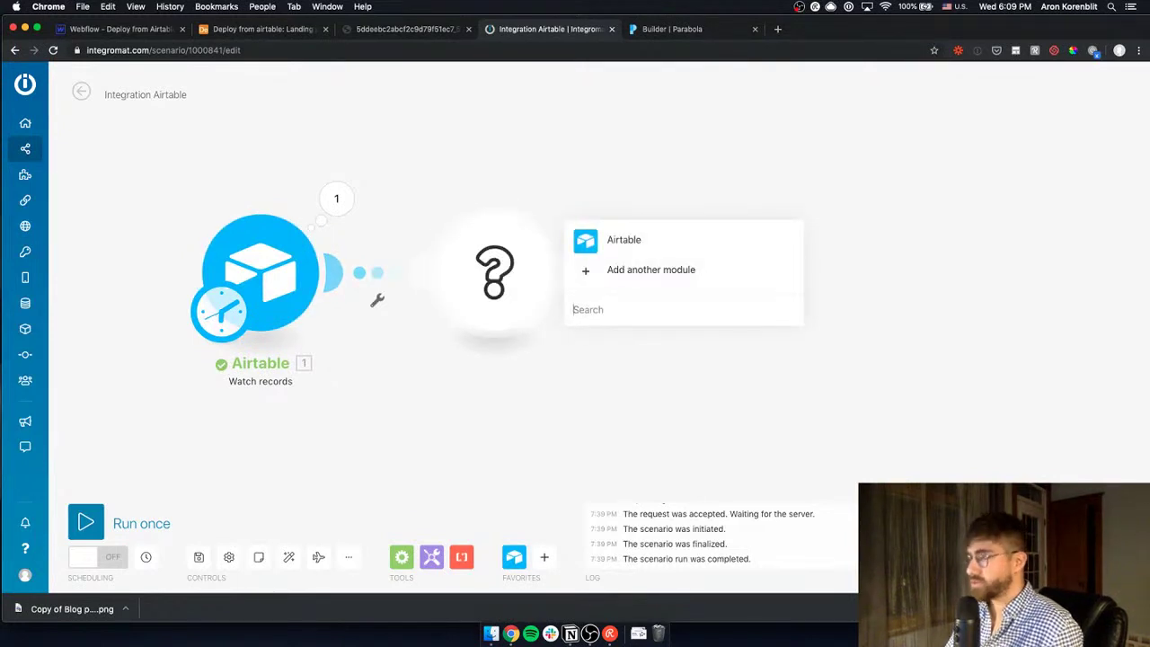
{"action": "type", "text": "webflow"}
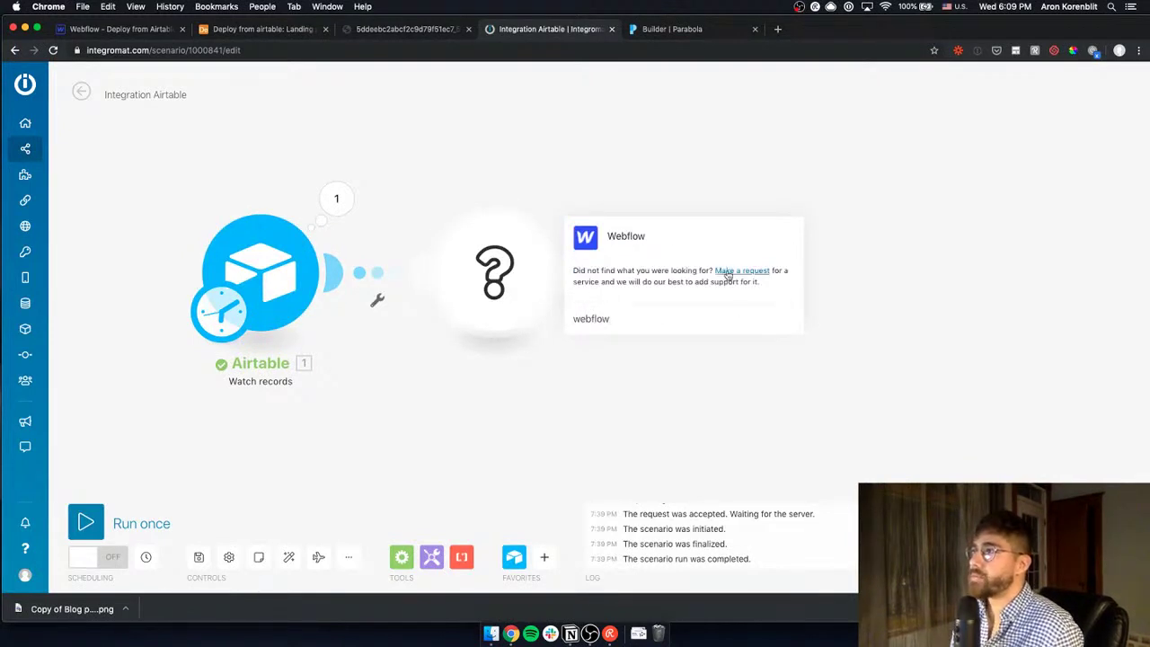
{"action": "left_click", "coordinate": [672, 238]}
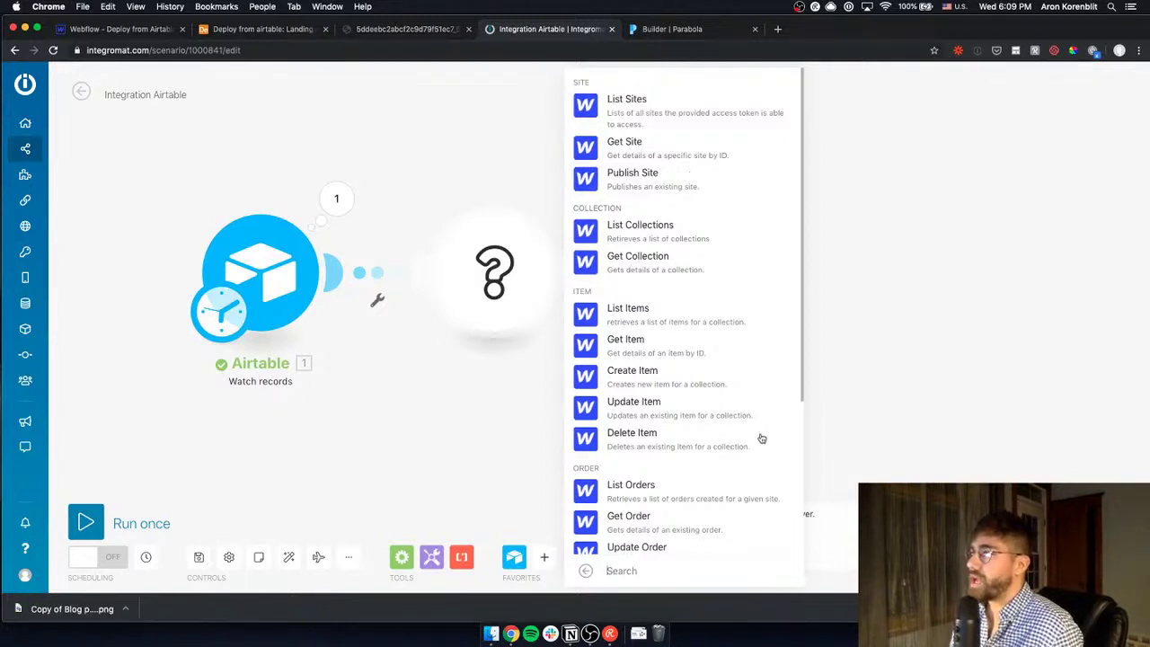
{"action": "left_click", "coordinate": [653, 377]}
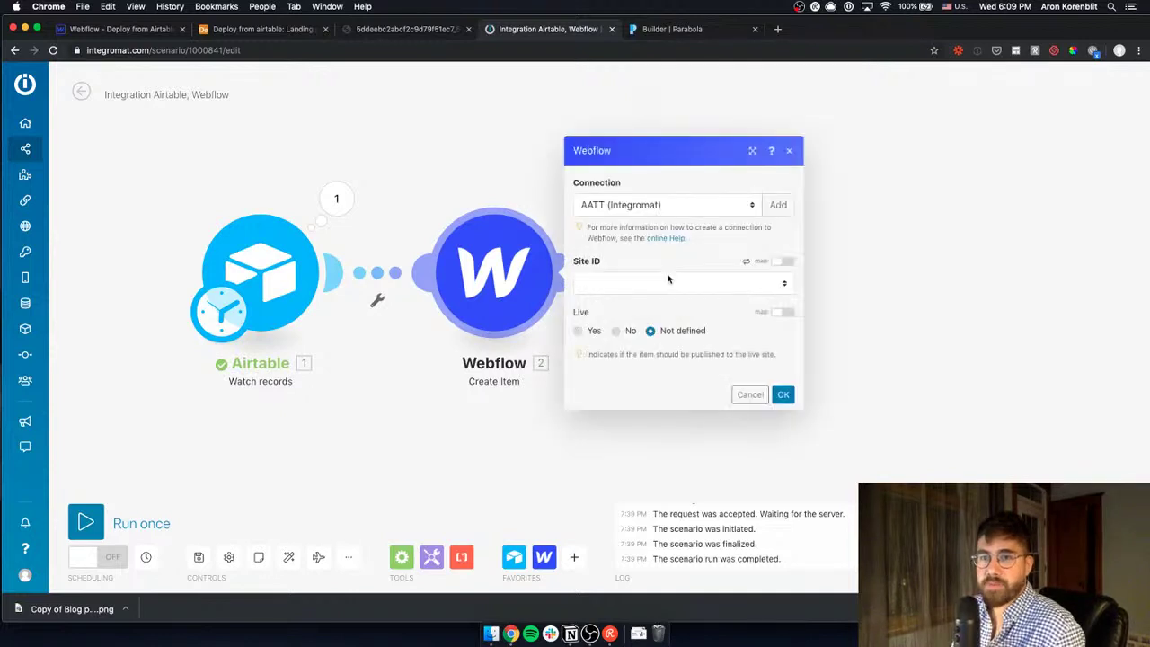
Set the Webflow module's connection to AATT (Integromat), its site to Deploy from Airtable and its collection to Cities
{"action": "left_click", "coordinate": [656, 208]}
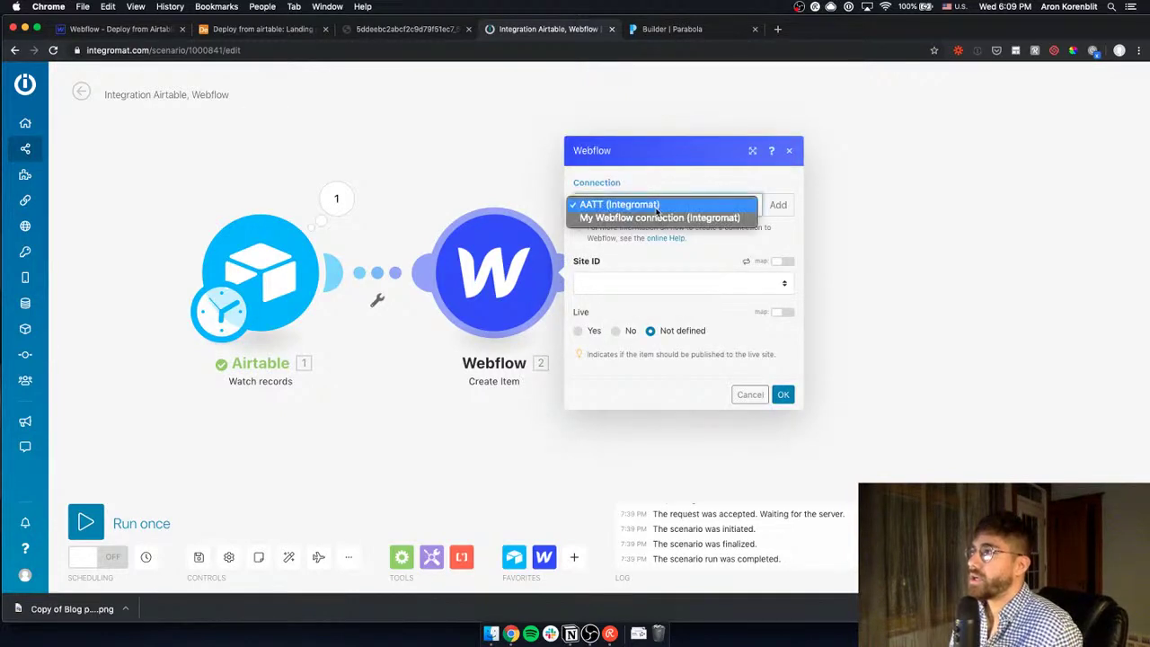
{"action": "left_click", "coordinate": [656, 206]}
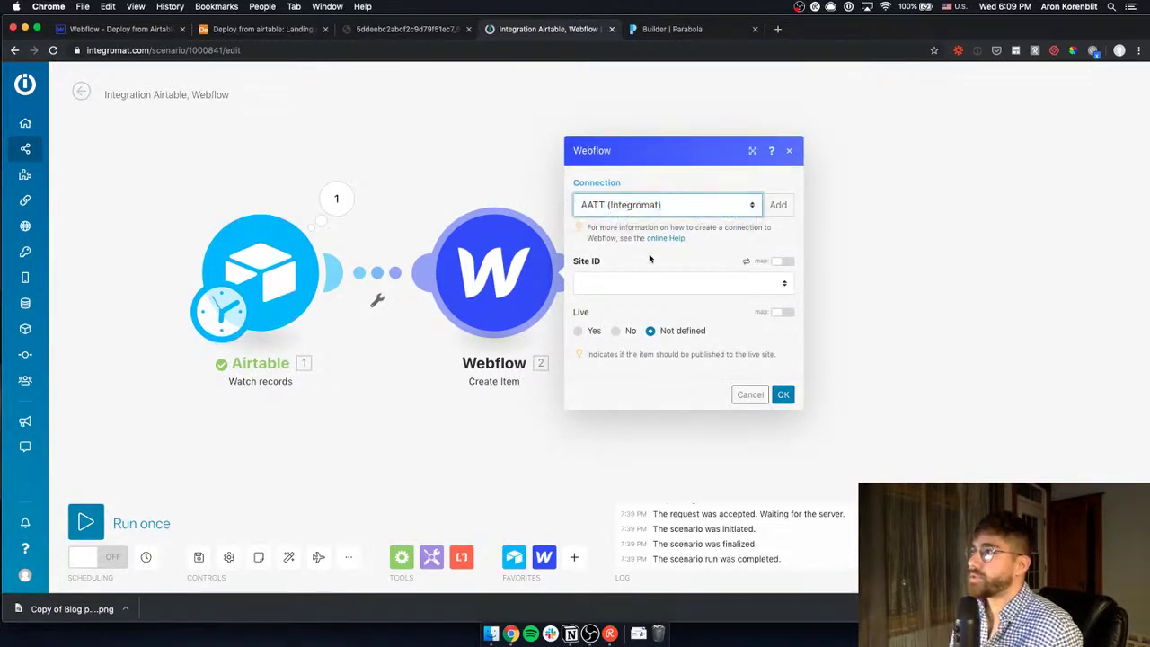
{"action": "left_click", "coordinate": [645, 284]}
{"action": "left_click", "coordinate": [641, 306]}
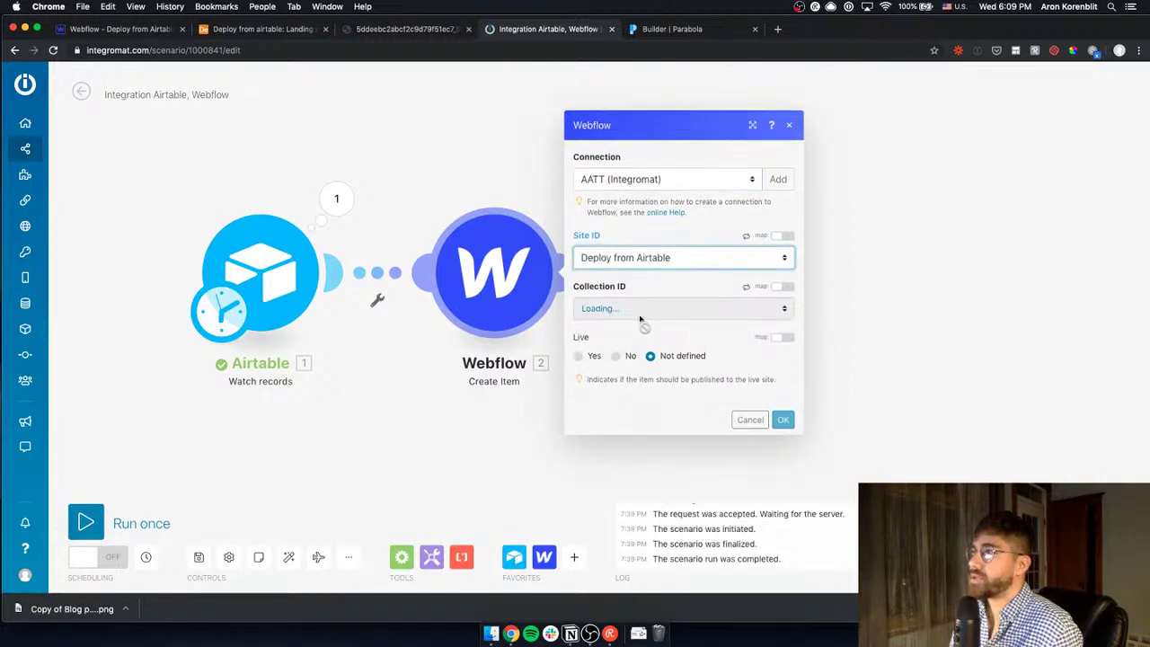
{"action": "left_click", "coordinate": [743, 310]}
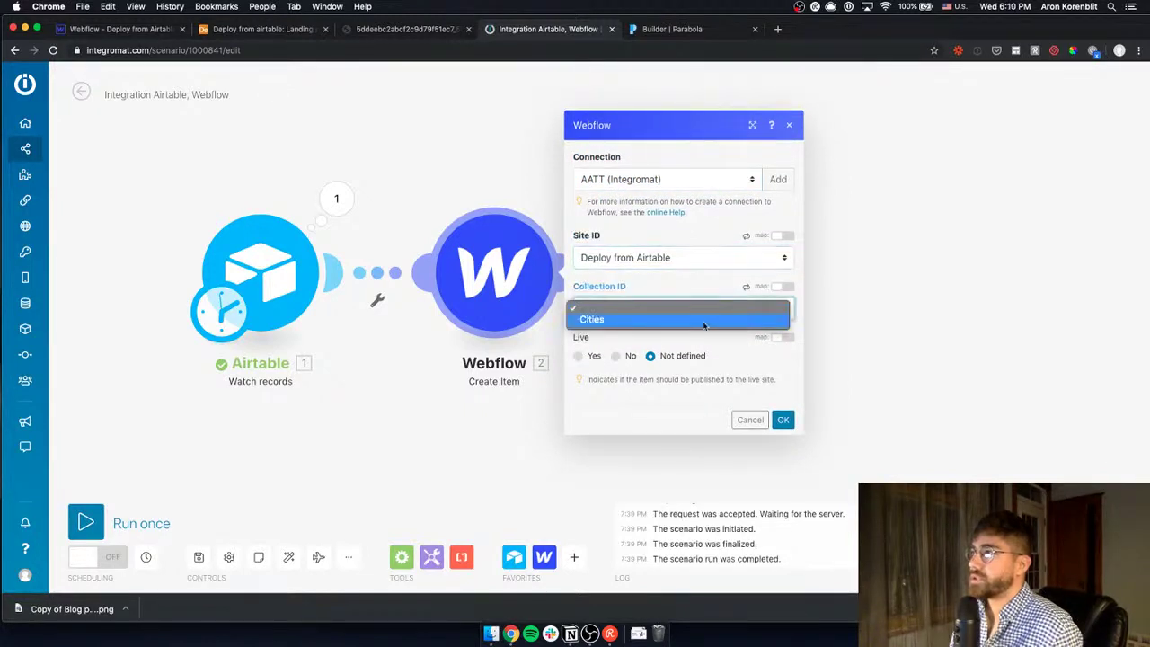
{"action": "left_click", "coordinate": [704, 321]}
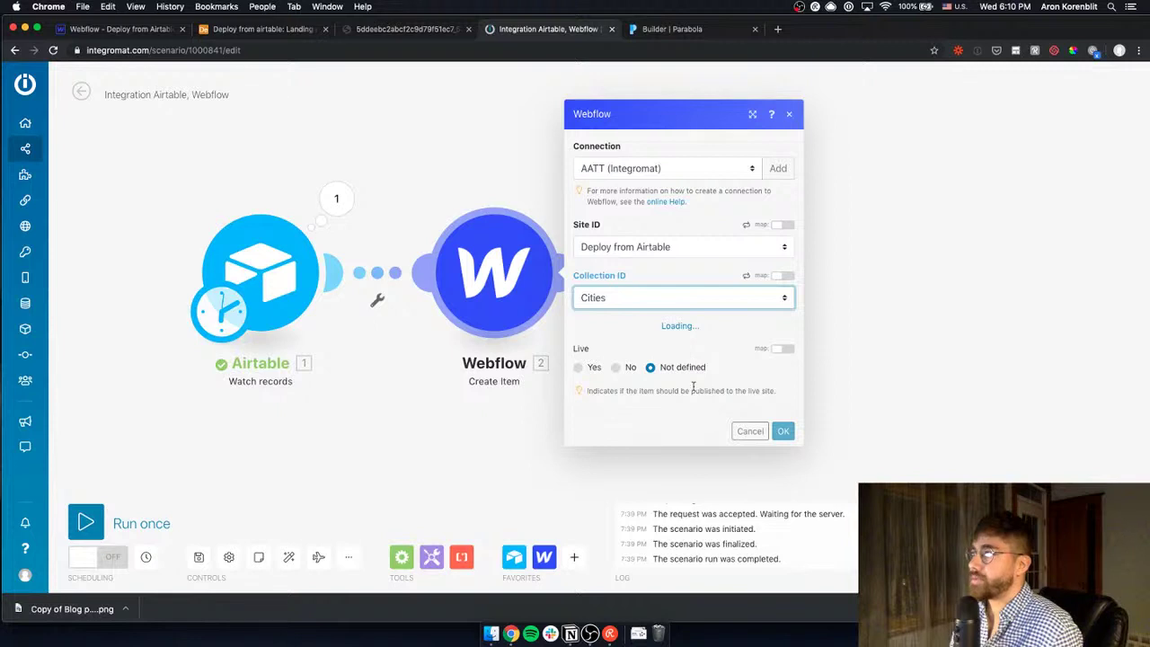
Map the Webflow item's image URL to the Airtable at_Image field
{"action": "left_click", "coordinate": [675, 341]}
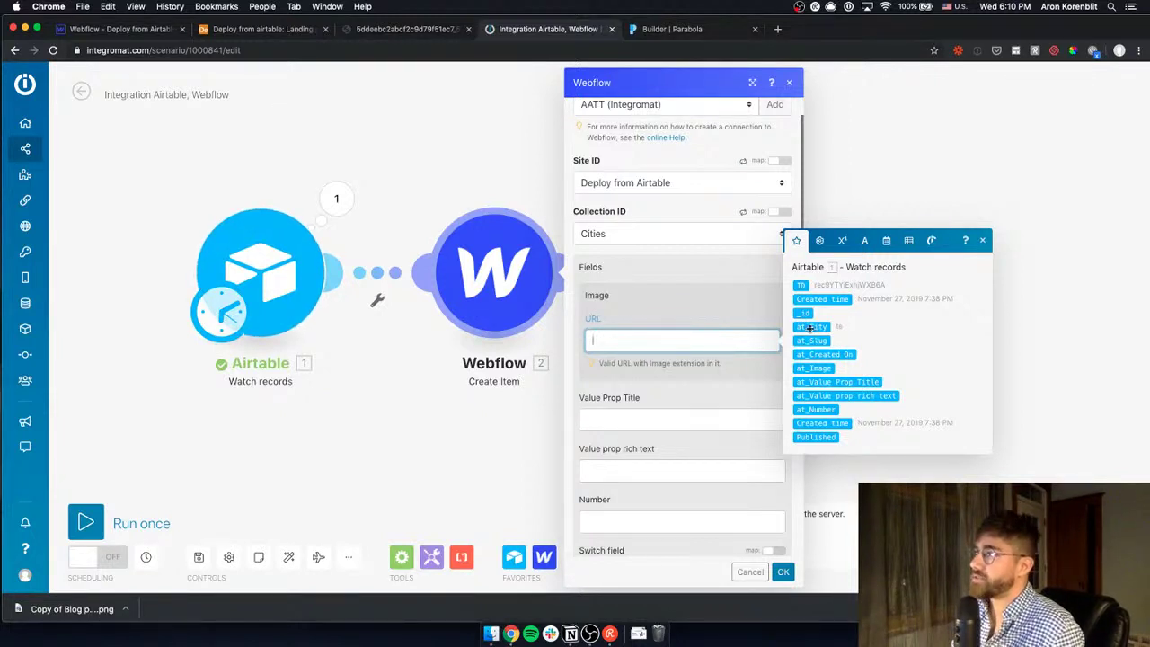
{"action": "left_click_drag", "start_coordinate": [814, 336], "coordinate": [815, 338]}
{"action": "left_click_drag", "start_coordinate": [815, 338], "coordinate": [813, 355]}
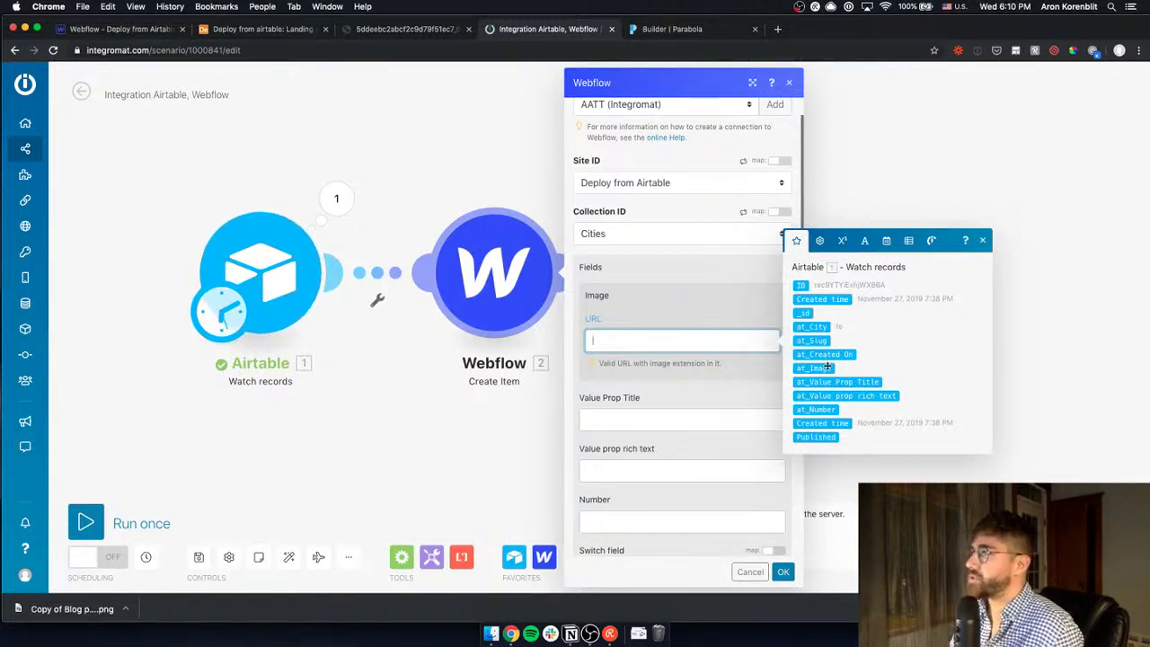
{"action": "left_click", "coordinate": [818, 368]}
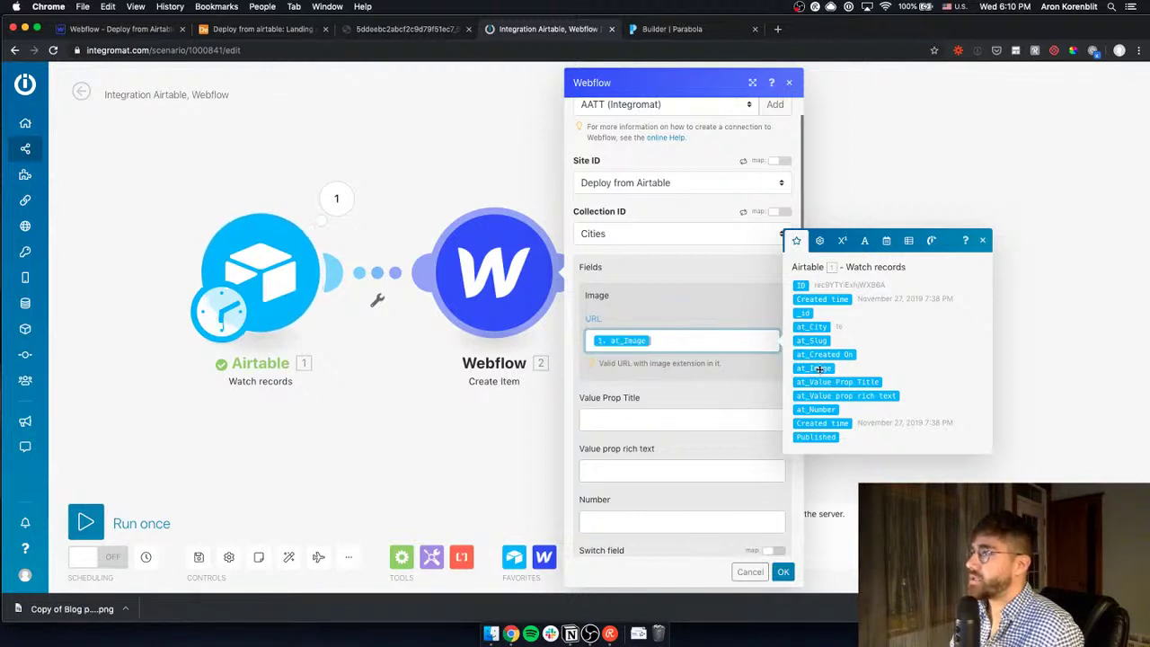
Switch to the Airtable base and examine the image link in the Montreal record's at_Image field
{"action": "left_click", "coordinate": [233, 29]}
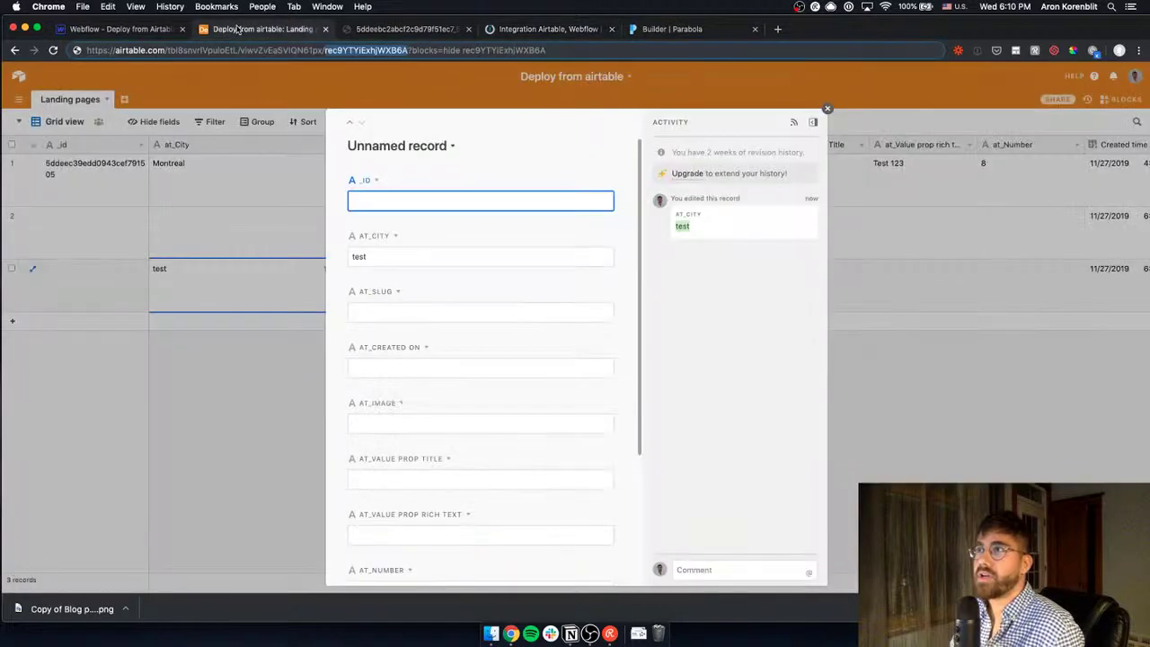
{"action": "left_click", "coordinate": [918, 173]}
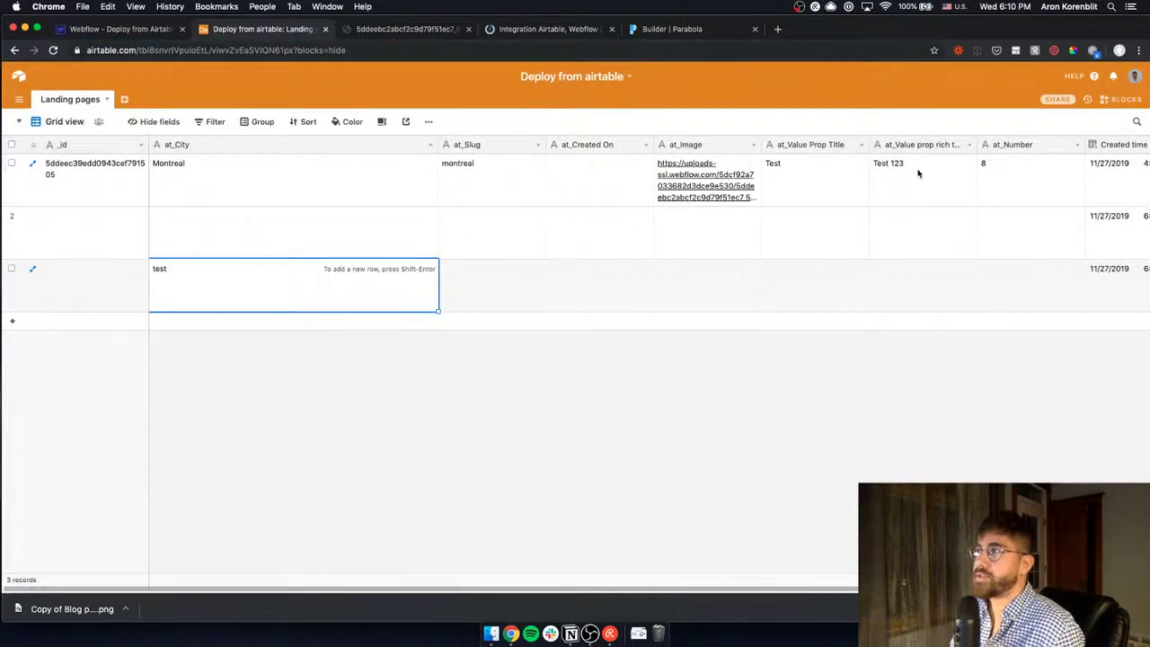
{"action": "left_click", "coordinate": [736, 162]}
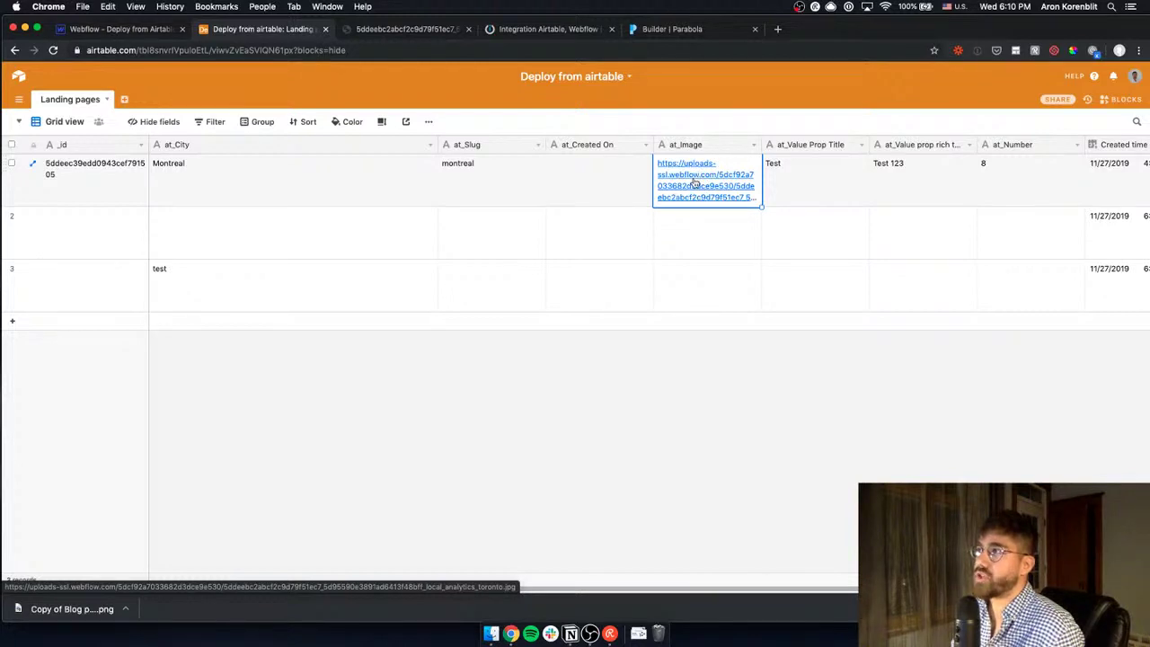
Back in Integromat, map Value Prop Title to at_Value Prop Title and Value prop rich text to at_Value prop rich text
{"action": "left_click", "coordinate": [666, 34]}
{"action": "left_click", "coordinate": [555, 33]}
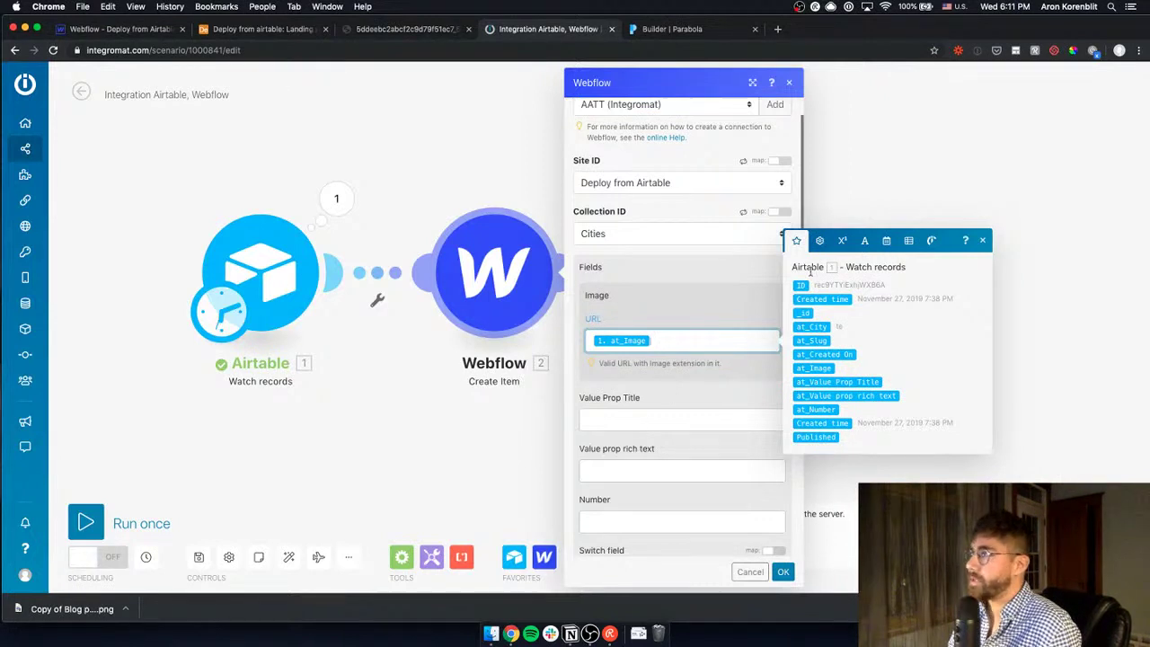
{"action": "left_click", "coordinate": [584, 418]}
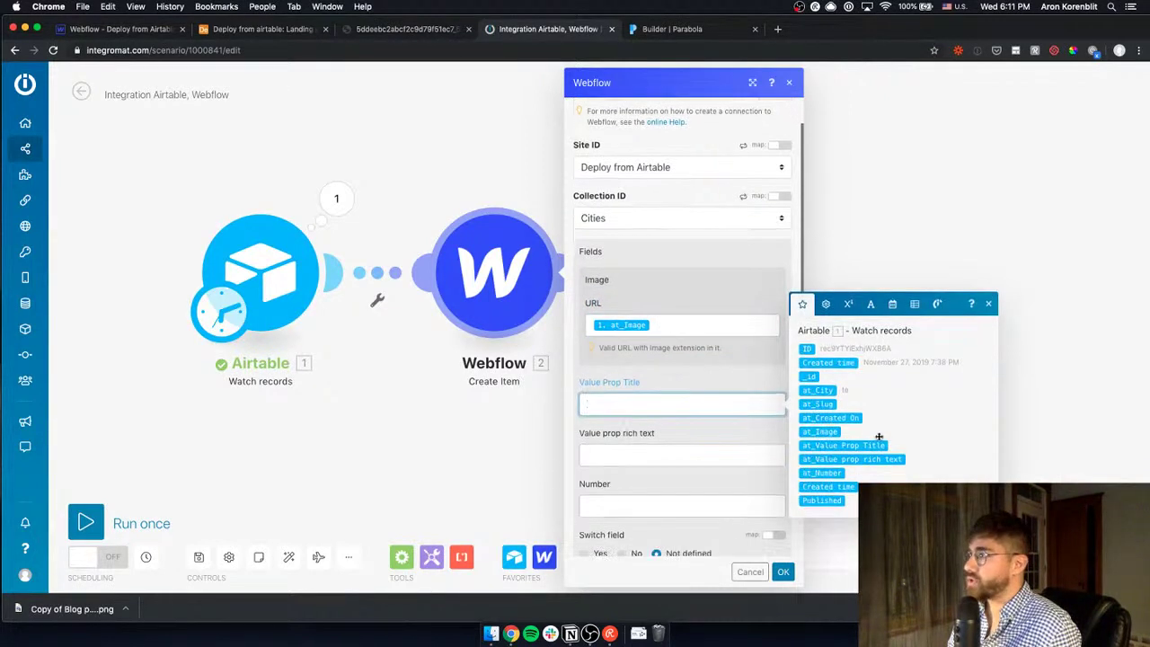
{"action": "left_click", "coordinate": [843, 445]}
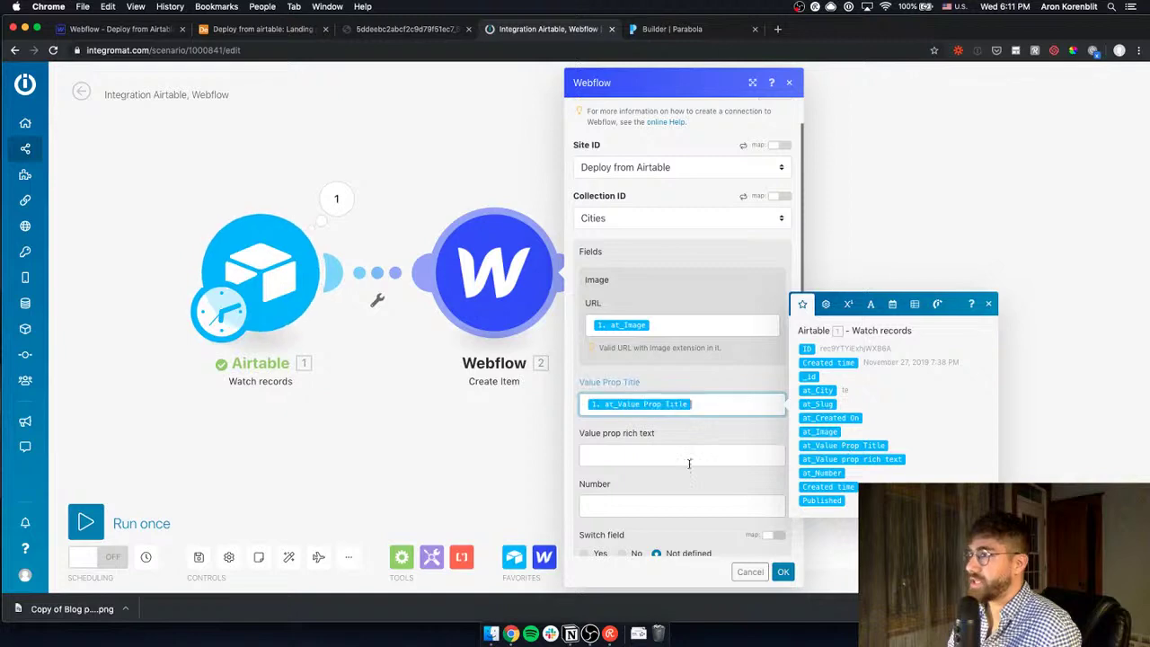
{"action": "left_click", "coordinate": [688, 458]}
{"action": "left_click", "coordinate": [831, 494]}
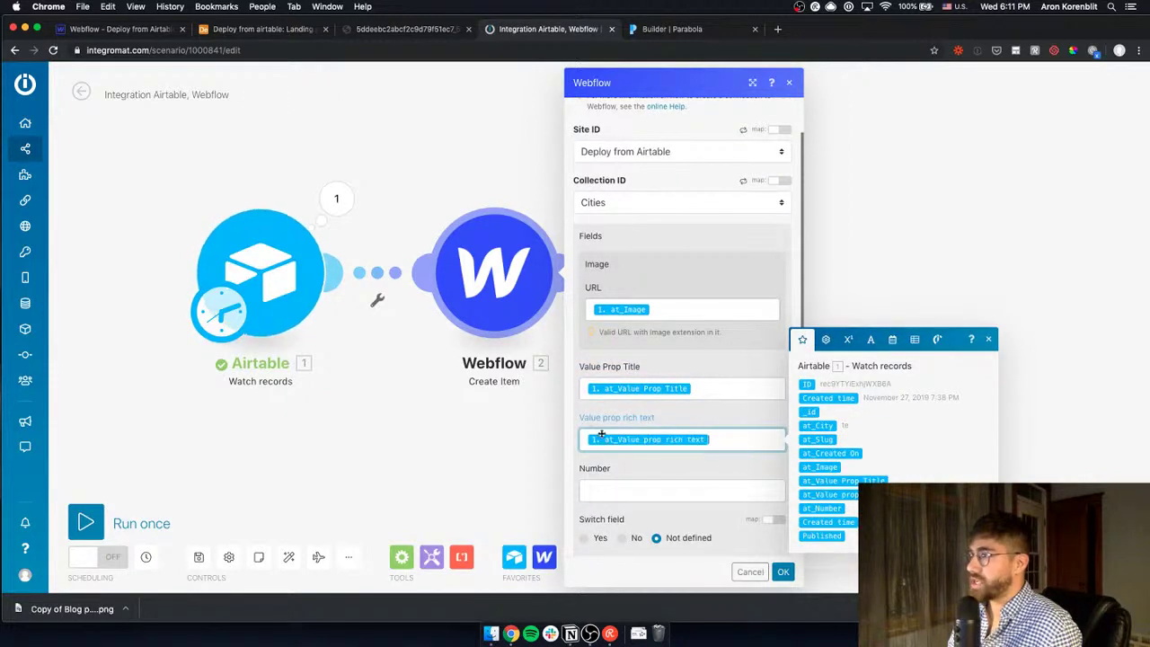
Map the Webflow item's Number field to at_Number and its City field to at_City
{"action": "scroll", "coordinate": [646, 440], "scroll_direction": "down", "scroll_amount": 3}
{"action": "left_click", "coordinate": [644, 216]}
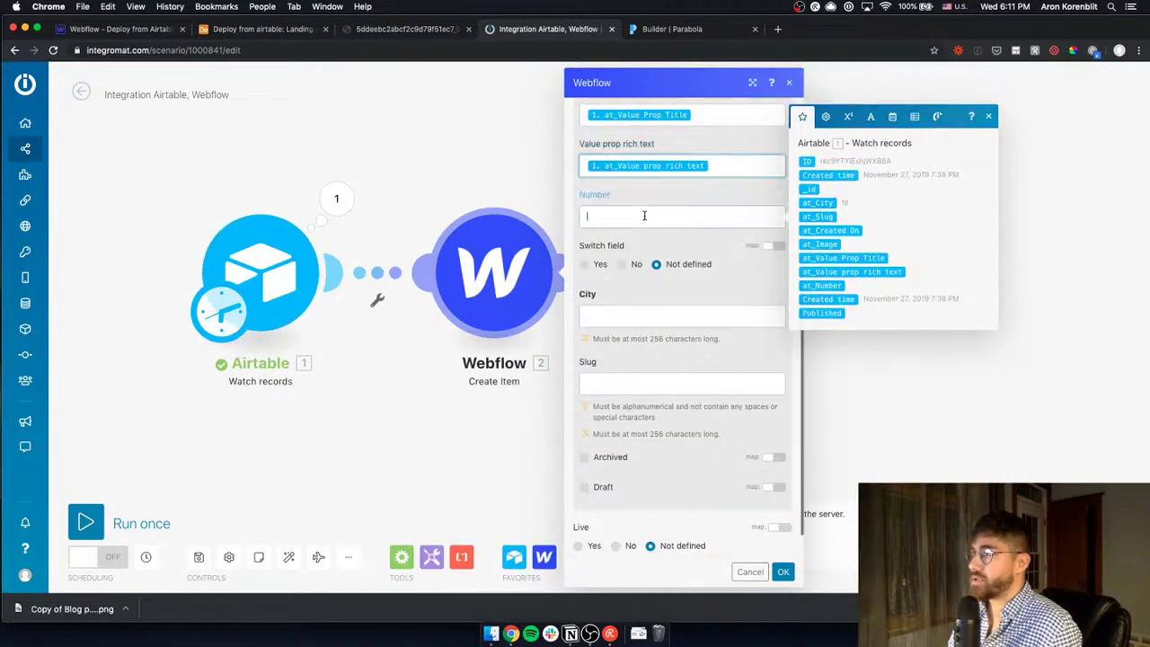
{"action": "left_click", "coordinate": [822, 284]}
{"action": "left_click", "coordinate": [651, 317]}
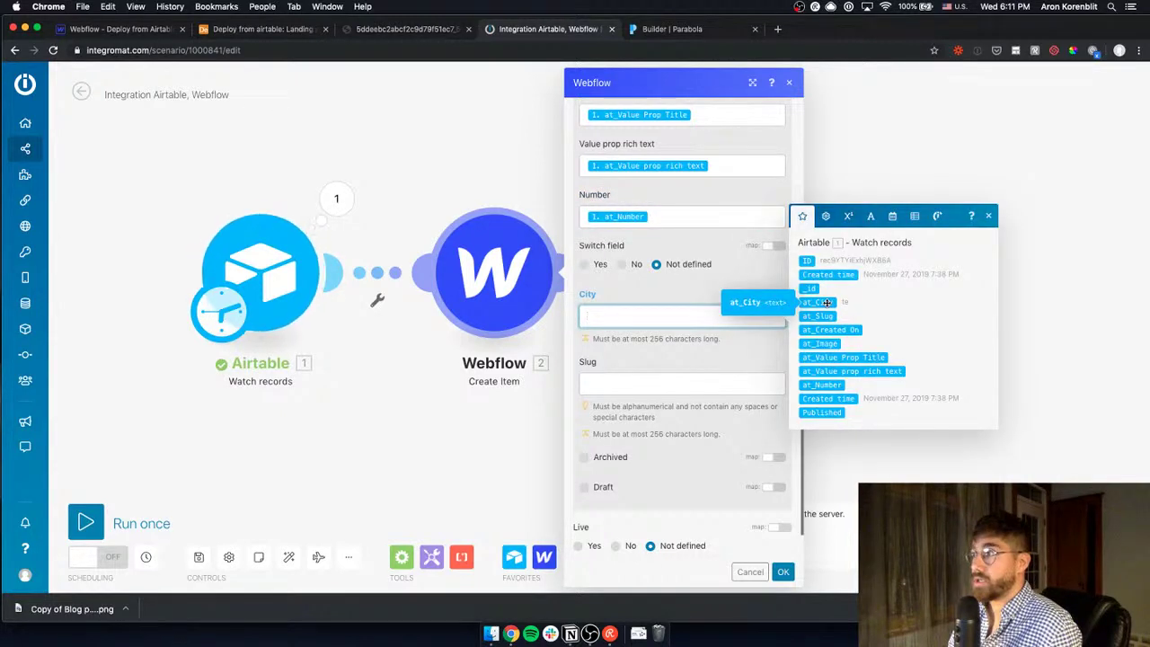
{"action": "left_click", "coordinate": [826, 303]}
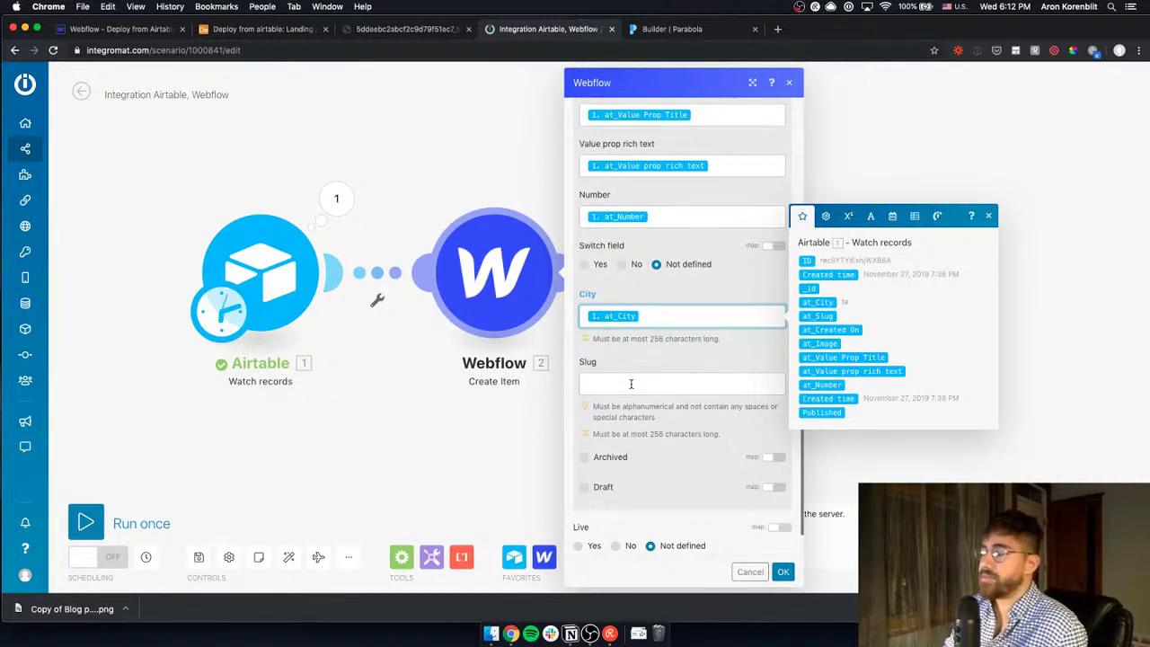
Review the Webflow item's remaining options and field mappings, and confirm the module's settings
{"action": "scroll", "coordinate": [640, 390], "scroll_direction": "down", "scroll_amount": 1}
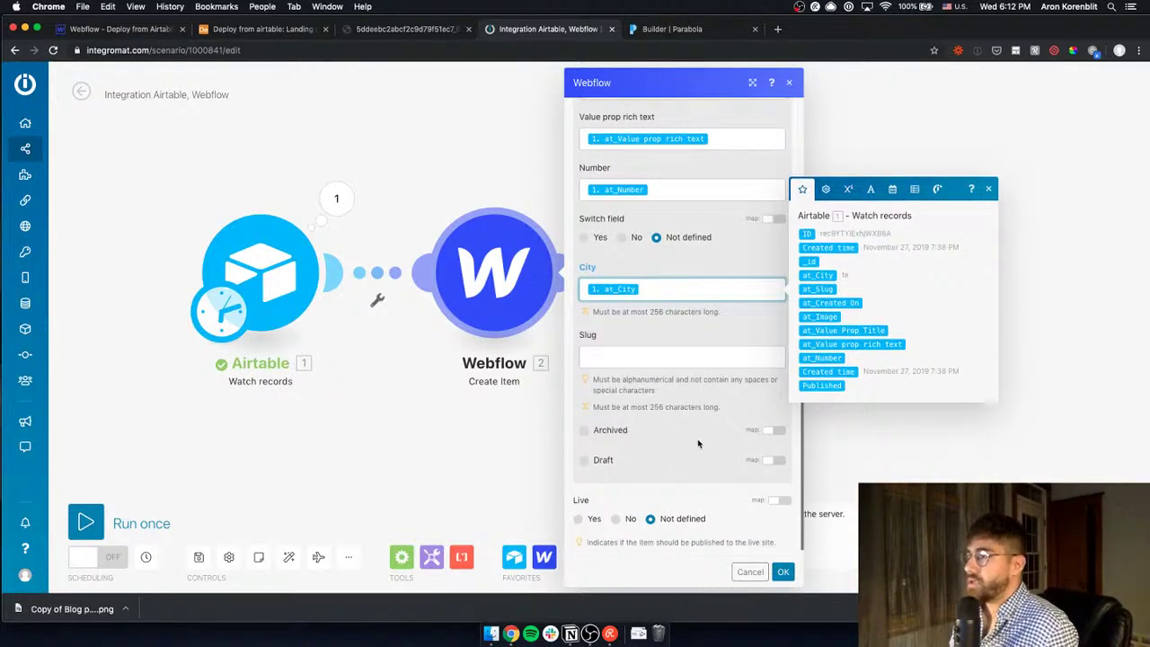
{"action": "scroll", "coordinate": [682, 439], "scroll_direction": "down", "scroll_amount": 1}
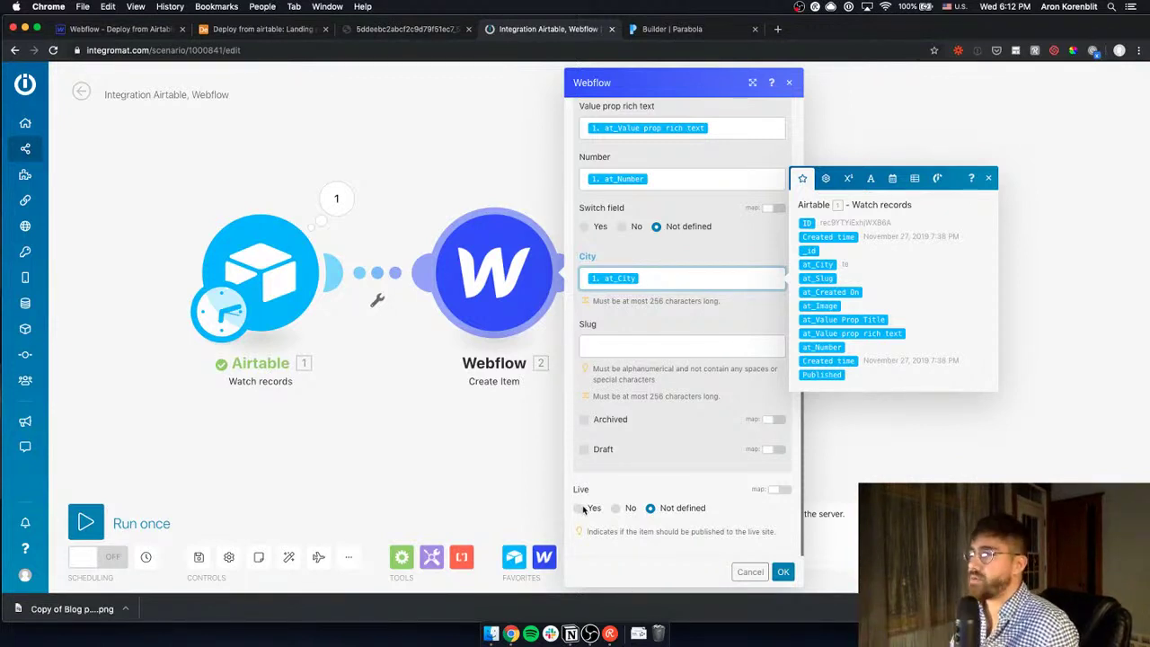
{"action": "scroll", "coordinate": [657, 346], "scroll_direction": "up", "scroll_amount": 5}
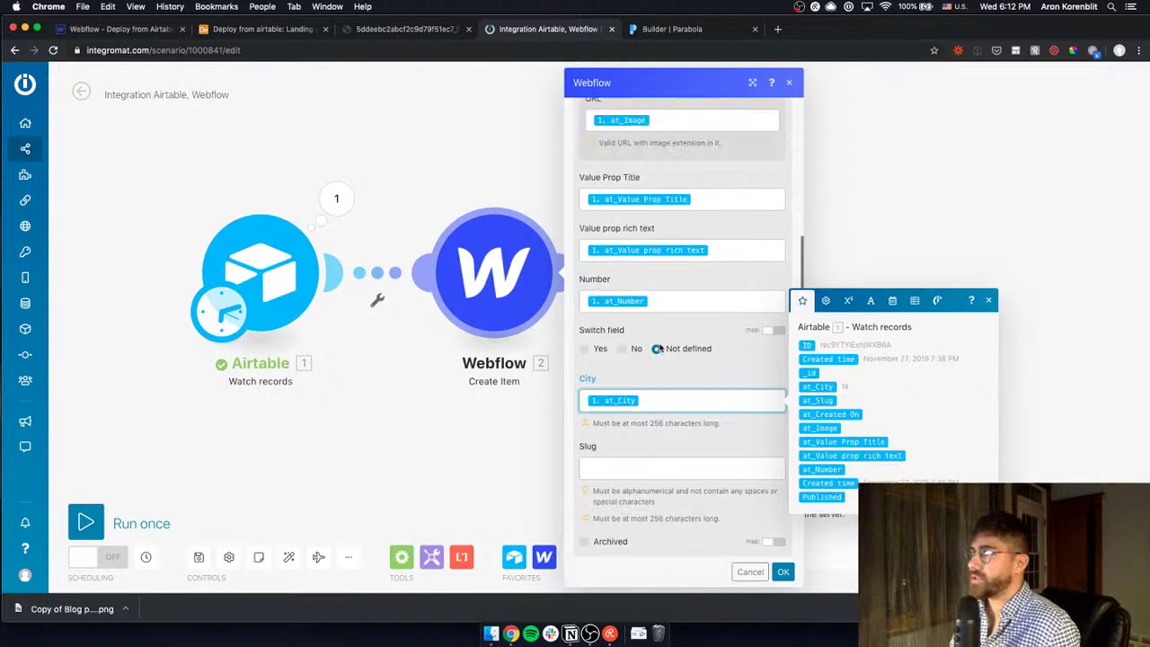
{"action": "scroll", "coordinate": [761, 169], "scroll_direction": "up", "scroll_amount": 2}
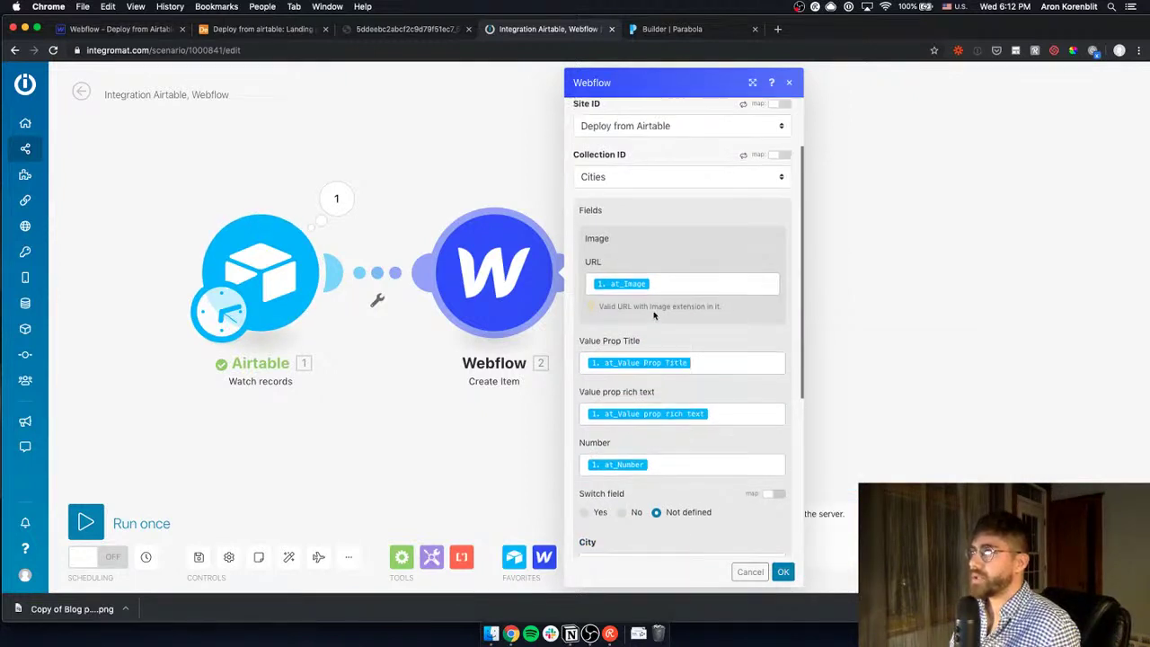
{"action": "scroll", "coordinate": [761, 169], "scroll_direction": "down", "scroll_amount": 3}
{"action": "left_click", "coordinate": [781, 571]}
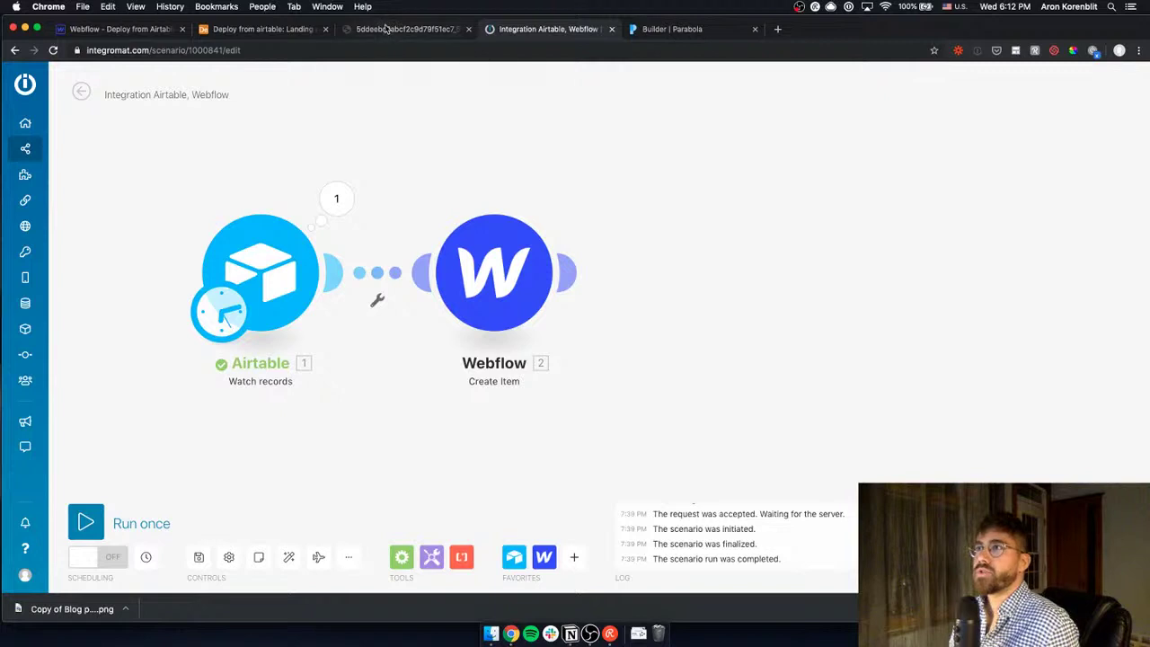
Switch to the Airtable base and delete the empty record and the test record from Landing pages
{"action": "left_click", "coordinate": [305, 31]}
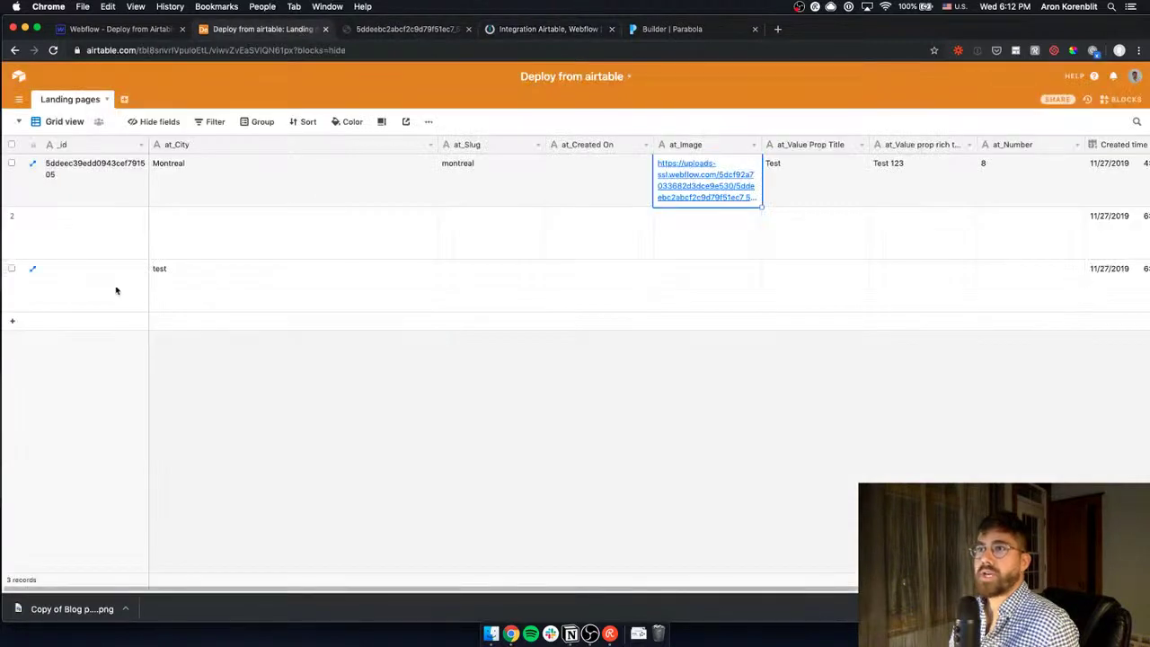
{"action": "left_click", "coordinate": [11, 216]}
{"action": "left_click", "coordinate": [12, 269]}
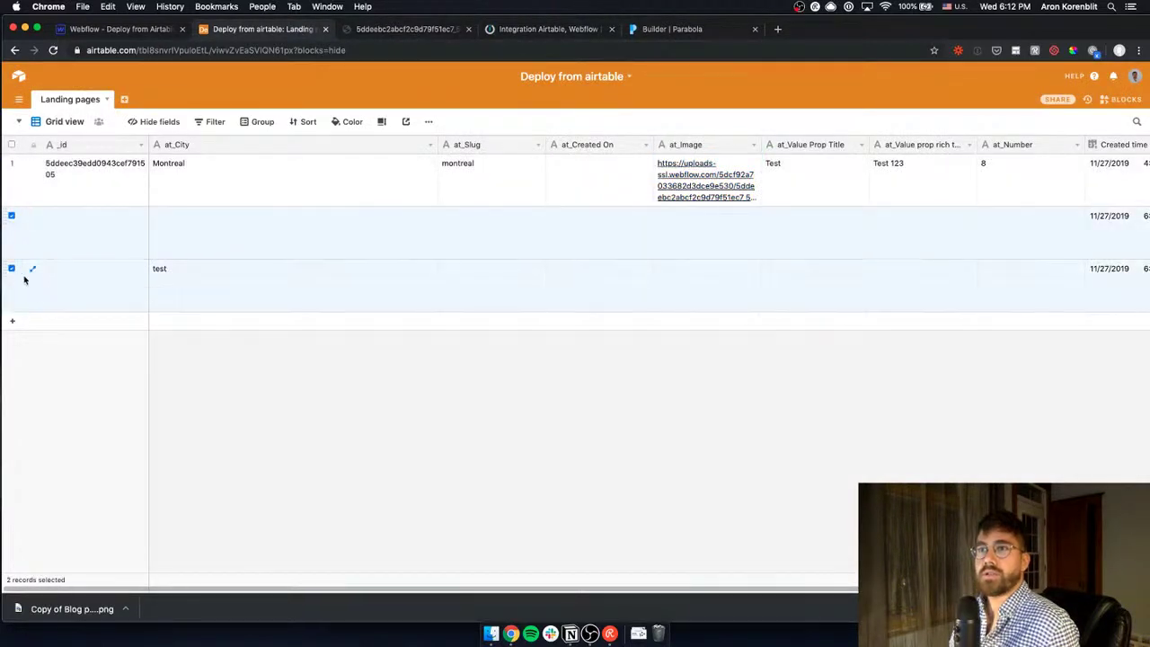
{"action": "right_click", "coordinate": [69, 292]}
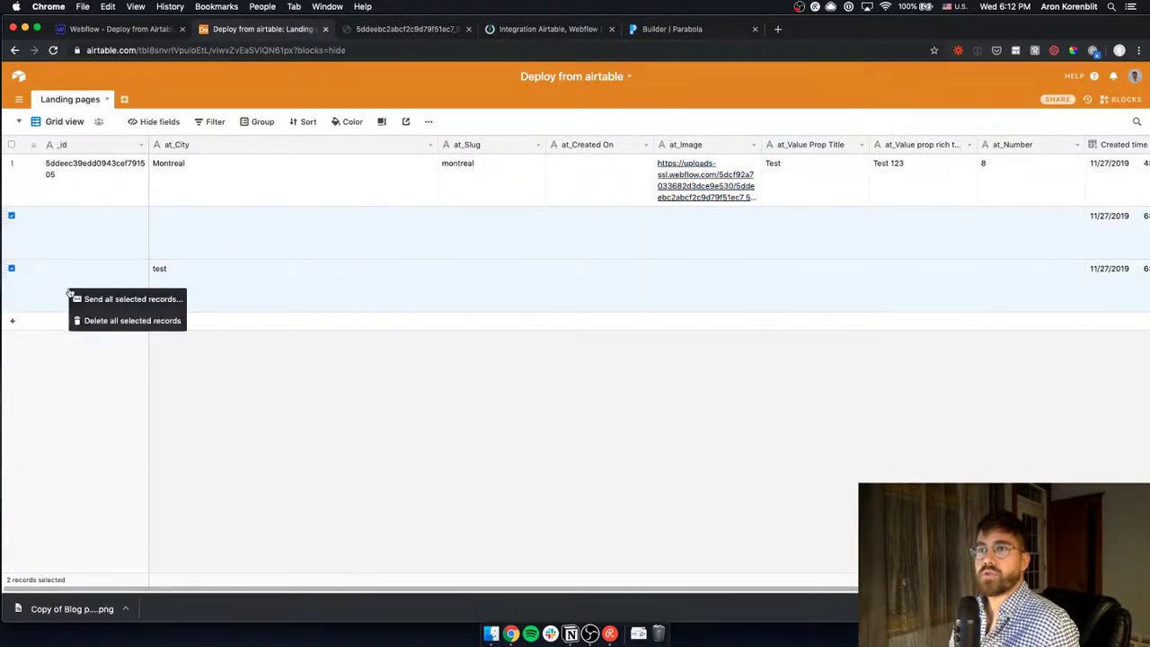
{"action": "left_click", "coordinate": [109, 320]}
Add a Landing pages record with "Ottawa" in at_City
{"action": "left_click", "coordinate": [46, 221]}
{"action": "left_click", "coordinate": [186, 234]}
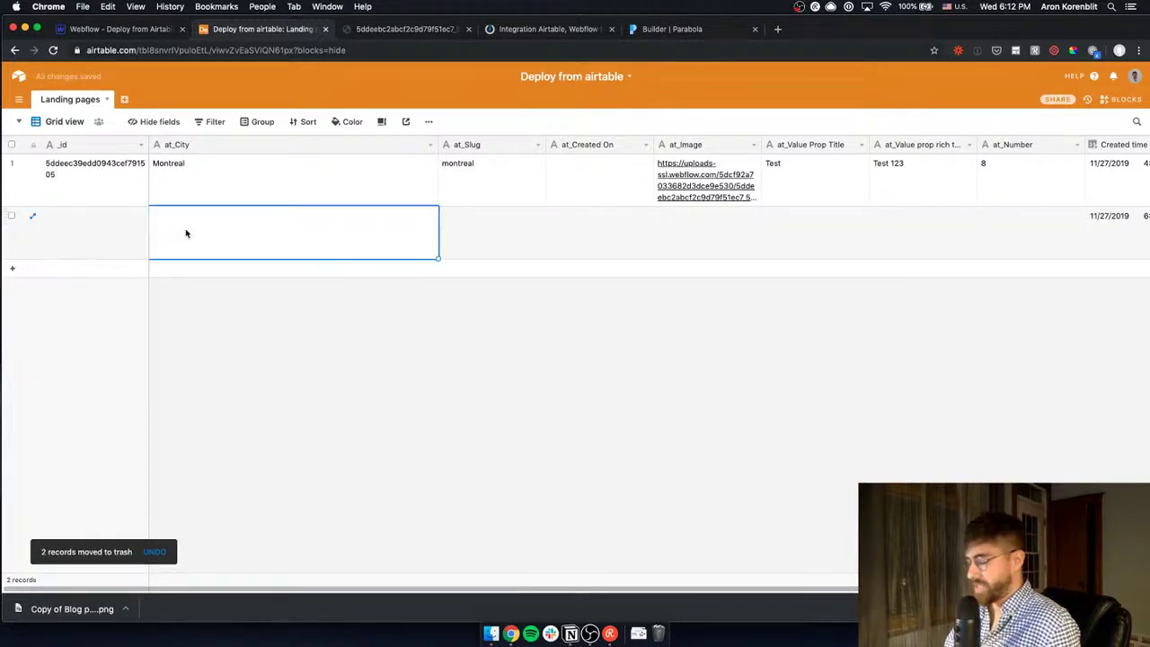
{"action": "type", "text": "Ottawa"}
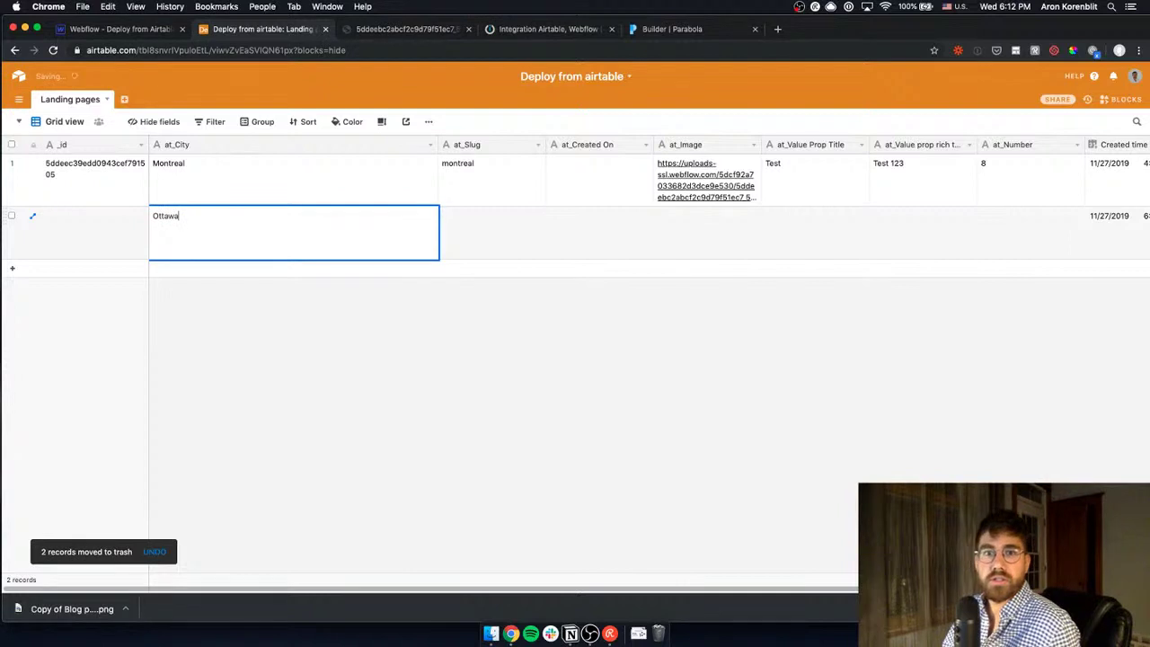
{"action": "key", "text": "Tab"}
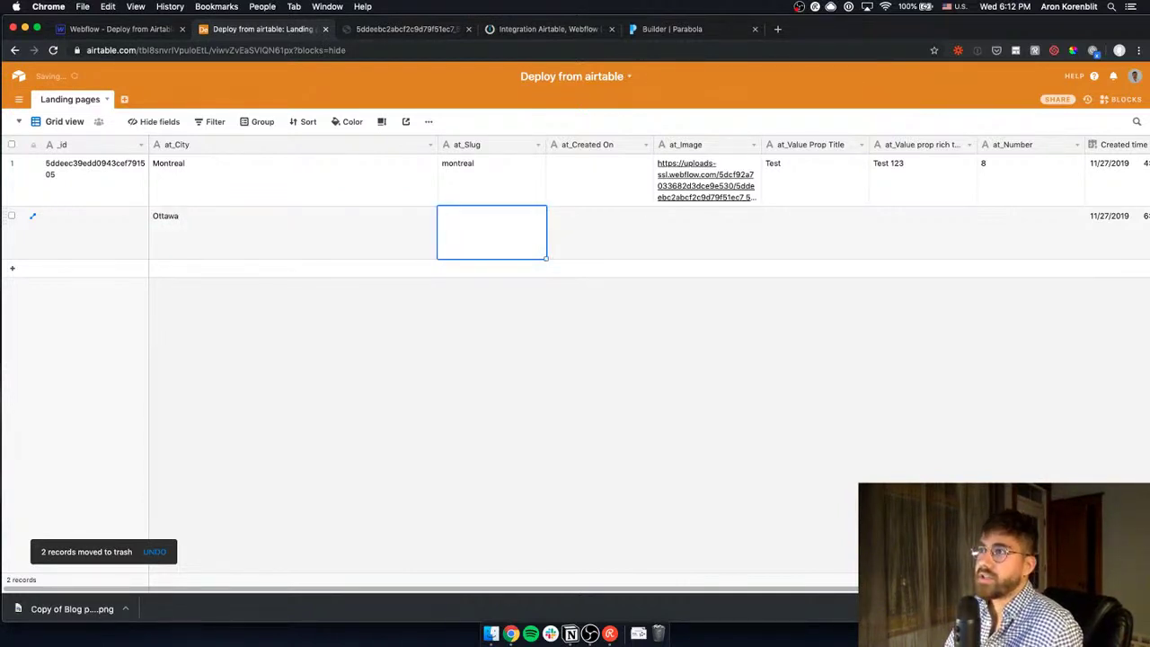
Copy the at_Image URL from the Montreal record into the Ottawa record's at_Image field
{"action": "key", "text": "Tab"}
{"action": "key", "text": "Tab"}
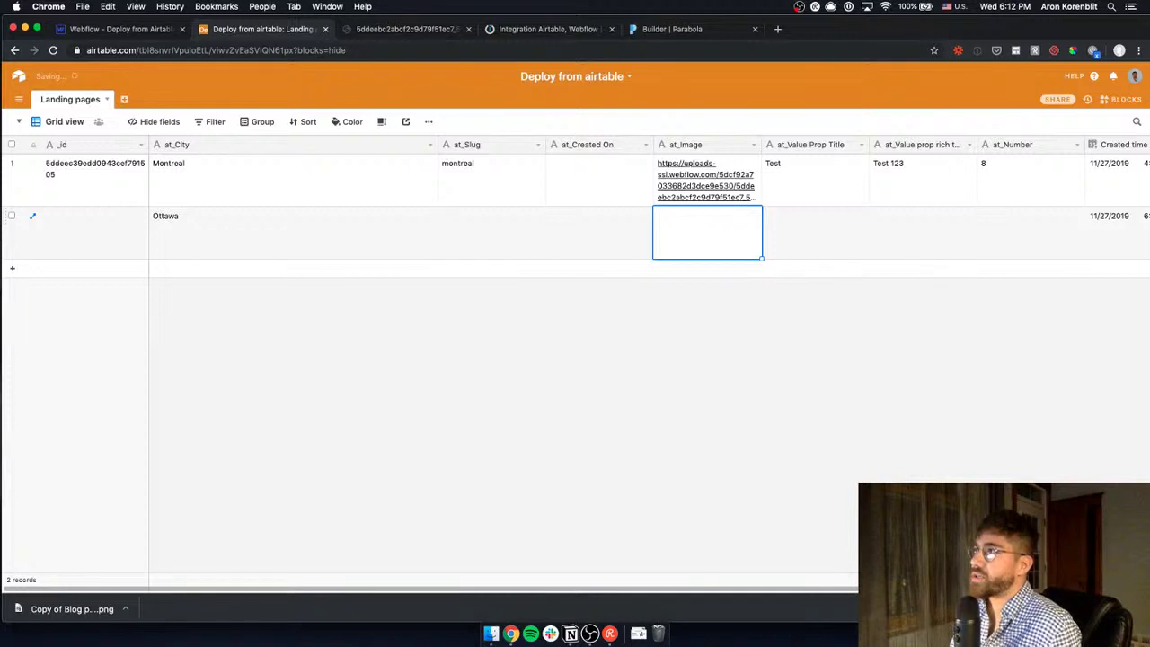
{"action": "key", "text": "Up"}
{"action": "key", "text": "super+c"}
{"action": "key", "text": "Down"}
{"action": "key", "text": "super+v"}
{"action": "key", "text": "Tab"}
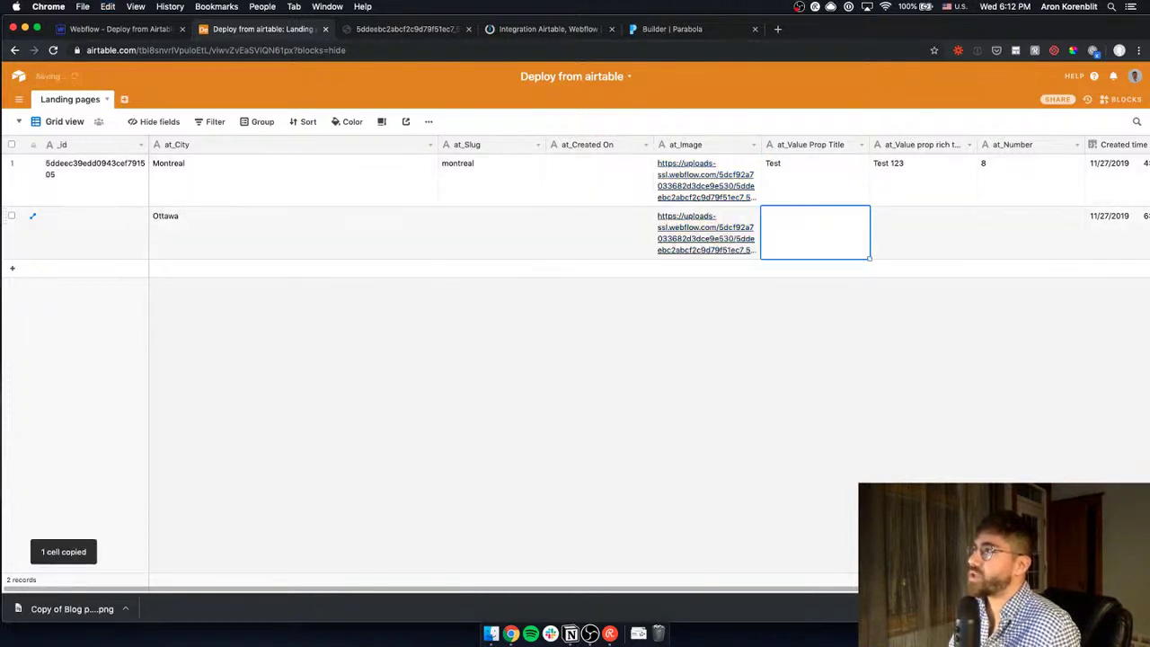
Fill the Ottawa record's at_Value Prop Title with "Ottawa" and its value prop rich text with "Is great"
{"action": "type", "text": "Ottawa"}
{"action": "key", "text": "Tab"}
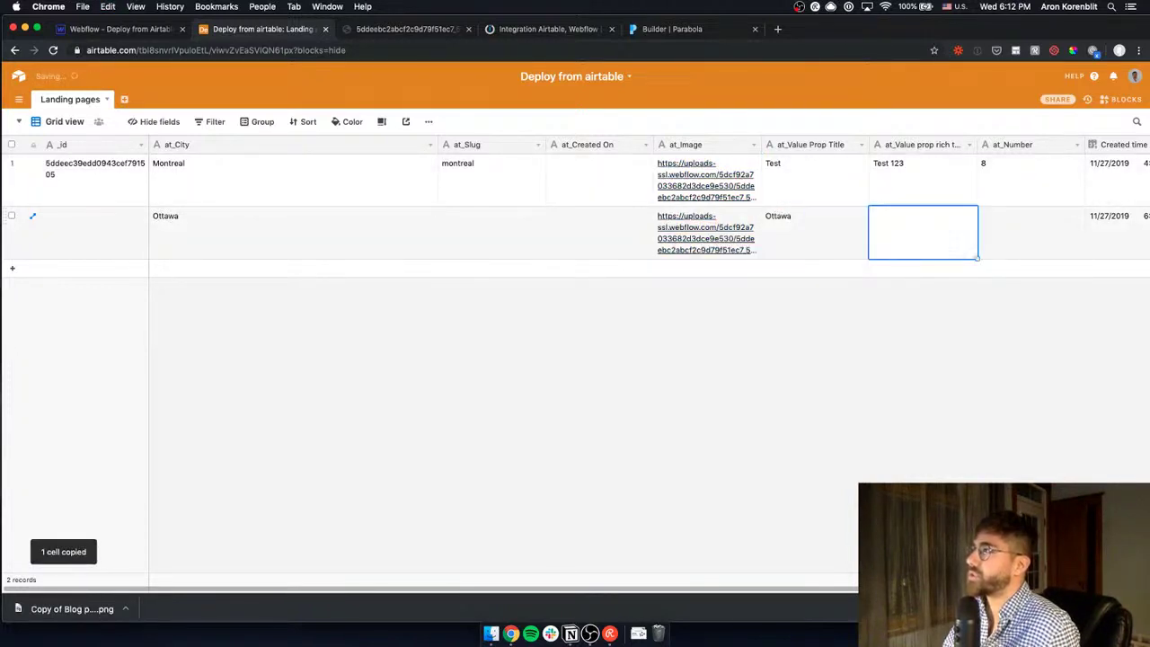
{"action": "type", "text": "Is great"}
{"action": "key", "text": "Tab"}
{"action": "key", "text": "Tab"}
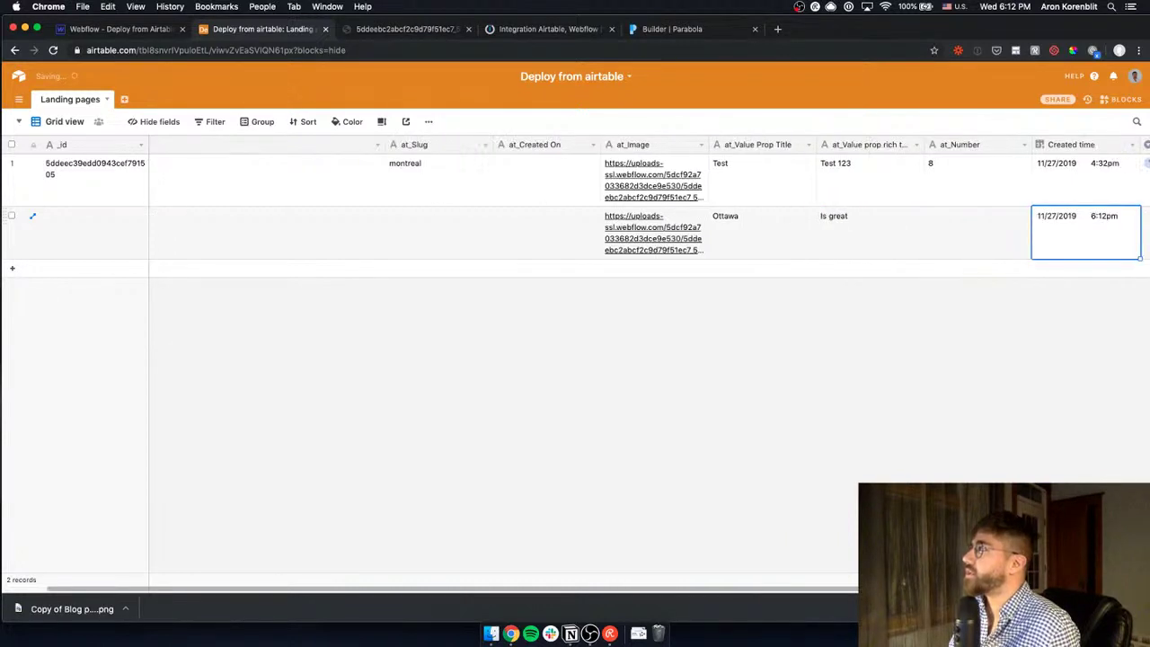
Set the Ottawa record's at_Number to 10 and its Published option to No
{"action": "key", "text": "shift+Tab"}
{"action": "type", "text": "10"}
{"action": "key", "text": "Tab"}
{"action": "key", "text": "Tab"}
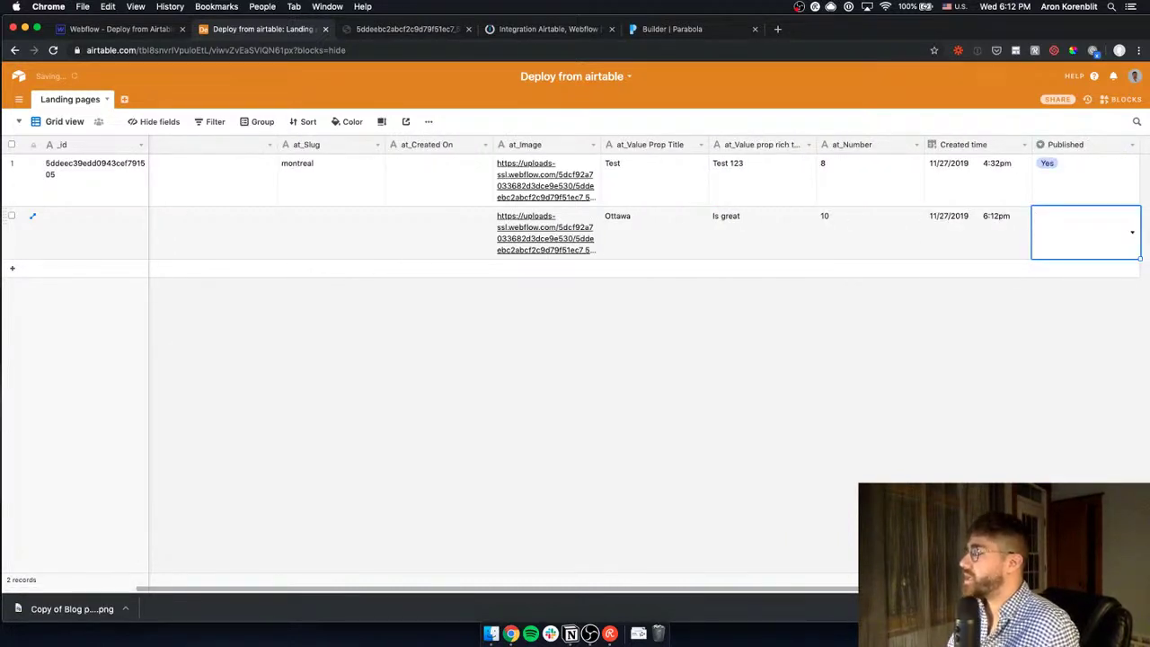
{"action": "left_click", "coordinate": [1131, 231]}
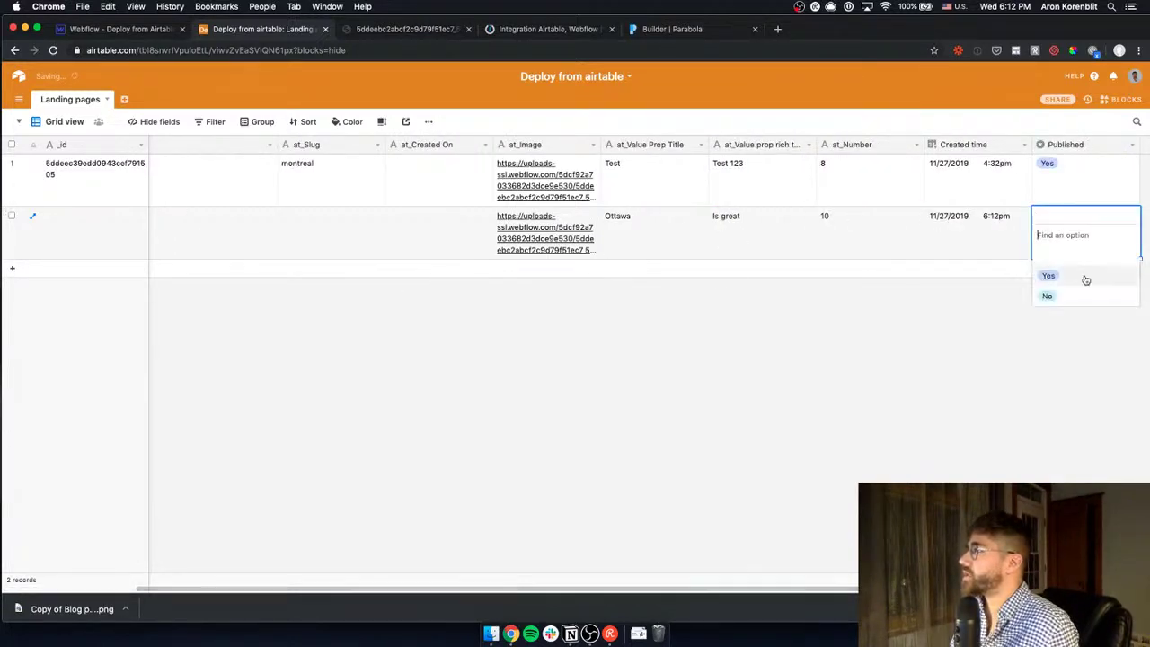
{"action": "left_click", "coordinate": [1047, 285]}
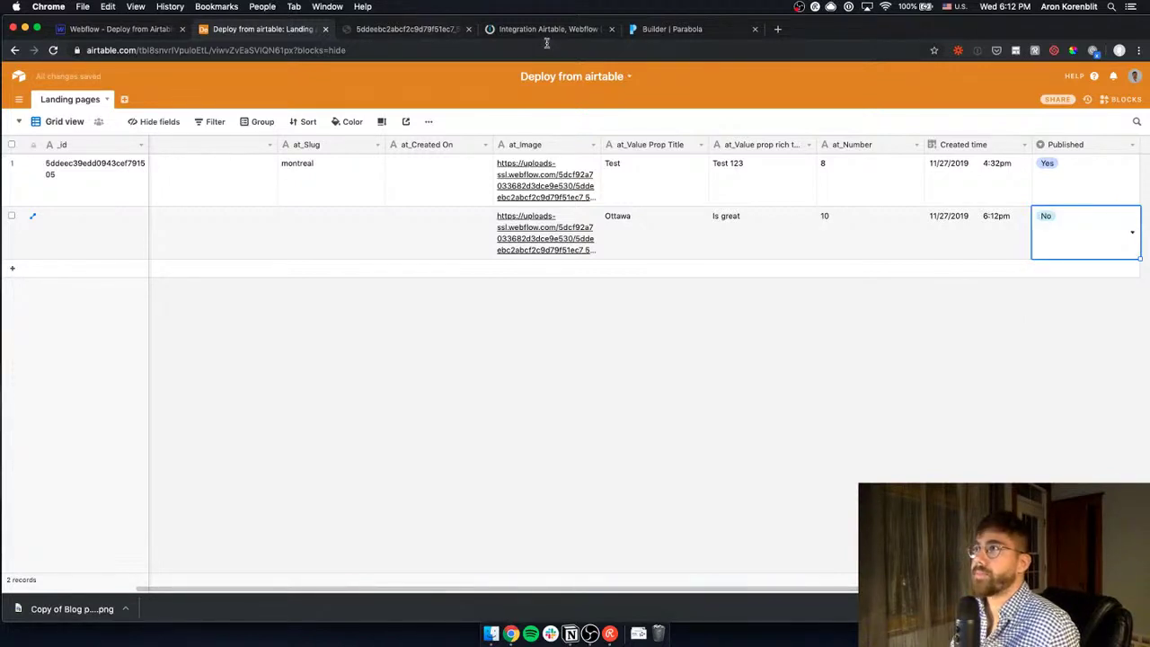
Switch to the Integromat scenario, review the Webflow Create Item module's site, collection and field mappings, and confirm its settings
{"action": "left_click", "coordinate": [546, 33]}
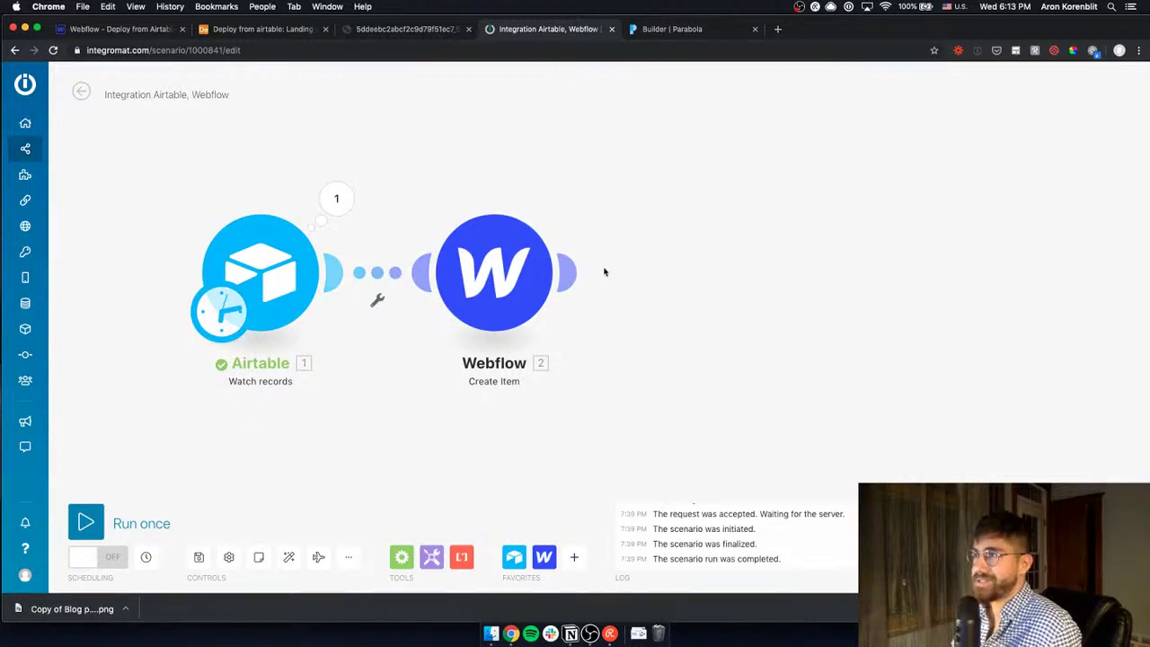
{"action": "left_click", "coordinate": [526, 297]}
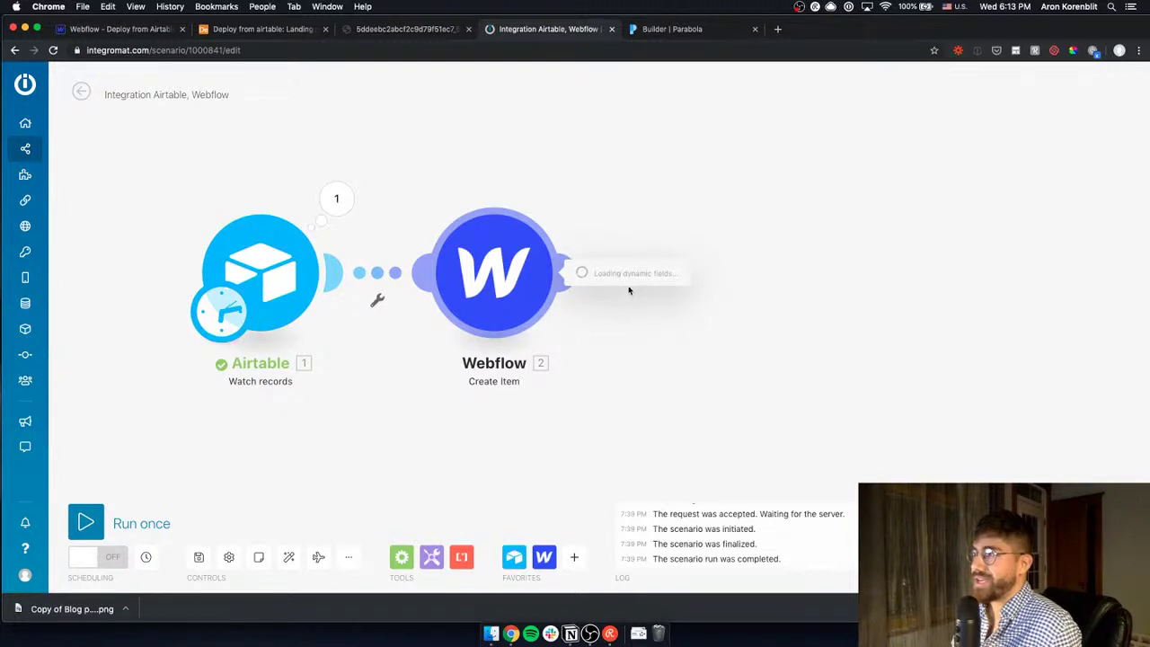
{"action": "scroll", "coordinate": [667, 308], "scroll_direction": "down", "scroll_amount": 10}
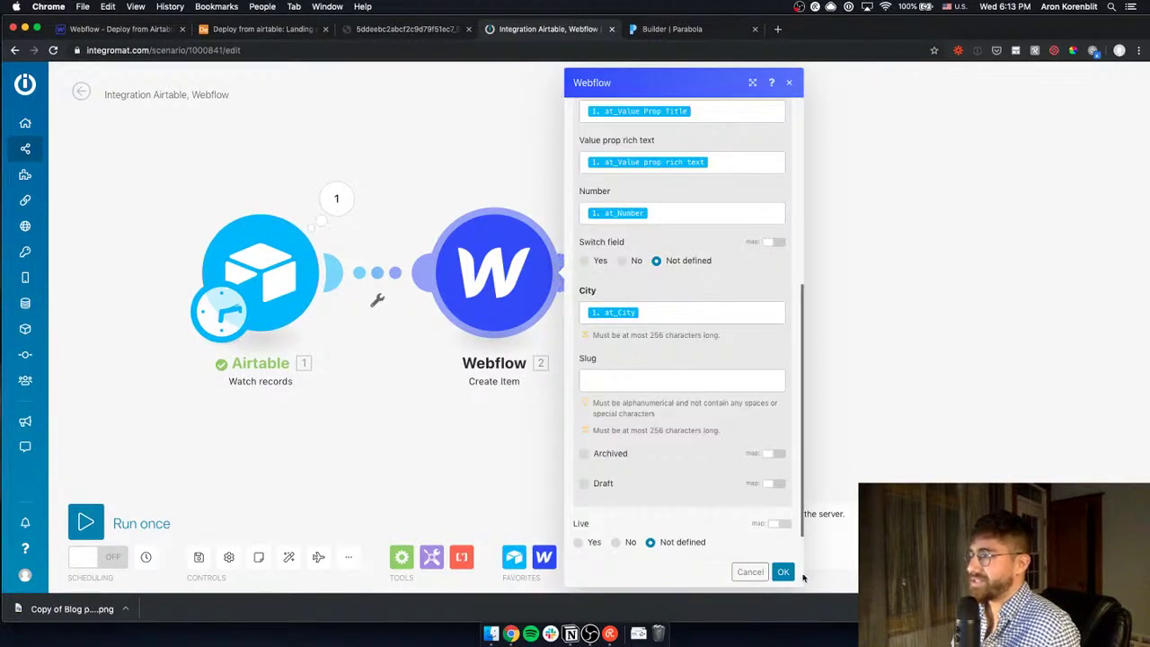
{"action": "scroll", "coordinate": [761, 487], "scroll_direction": "down", "scroll_amount": 2}
{"action": "scroll", "coordinate": [693, 398], "scroll_direction": "up", "scroll_amount": 10}
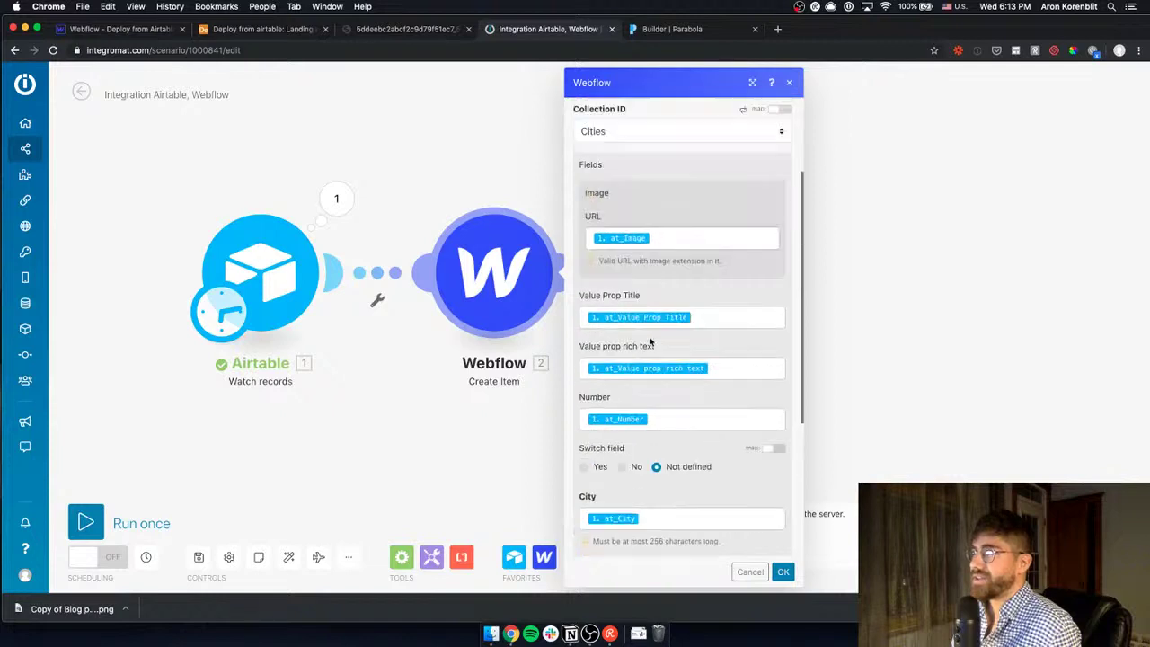
{"action": "scroll", "coordinate": [633, 315], "scroll_direction": "down", "scroll_amount": 5}
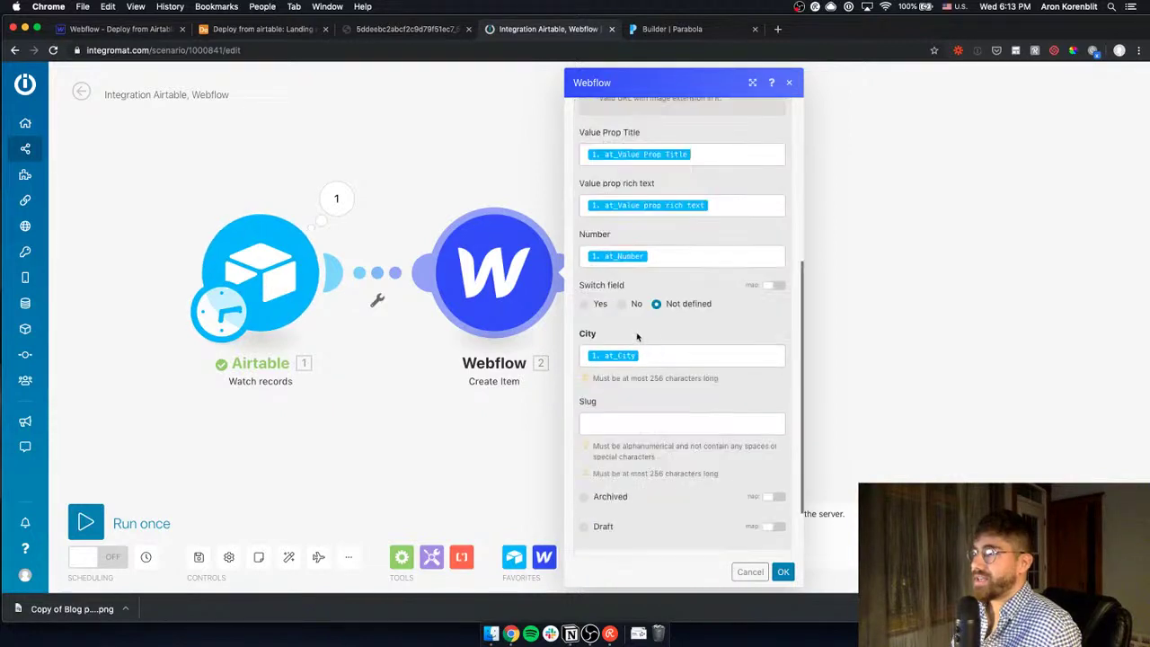
{"action": "scroll", "coordinate": [627, 413], "scroll_direction": "up", "scroll_amount": 5}
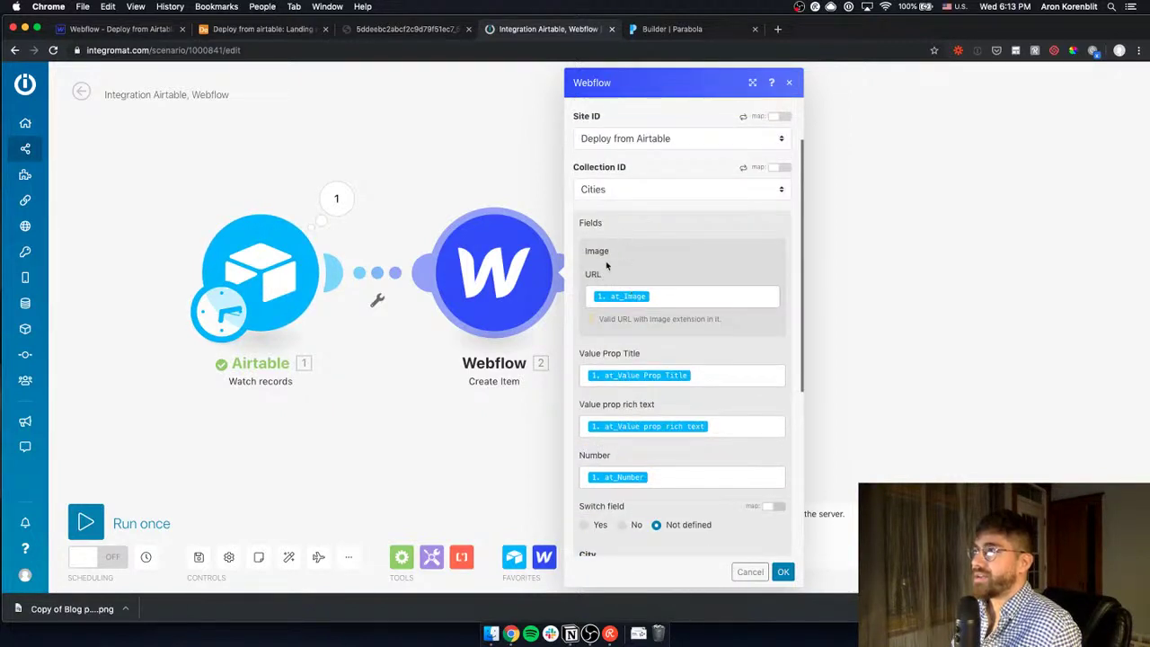
{"action": "scroll", "coordinate": [632, 234], "scroll_direction": "up", "scroll_amount": 2}
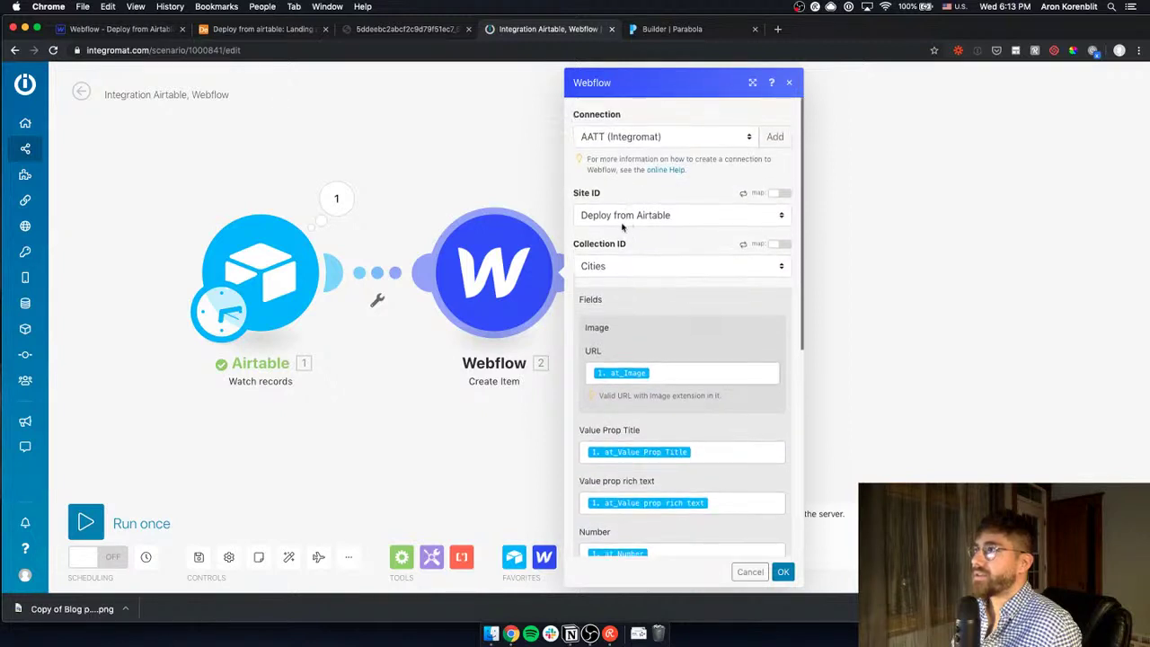
{"action": "scroll", "coordinate": [639, 341], "scroll_direction": "down", "scroll_amount": 5}
{"action": "scroll", "coordinate": [641, 385], "scroll_direction": "down", "scroll_amount": 3}
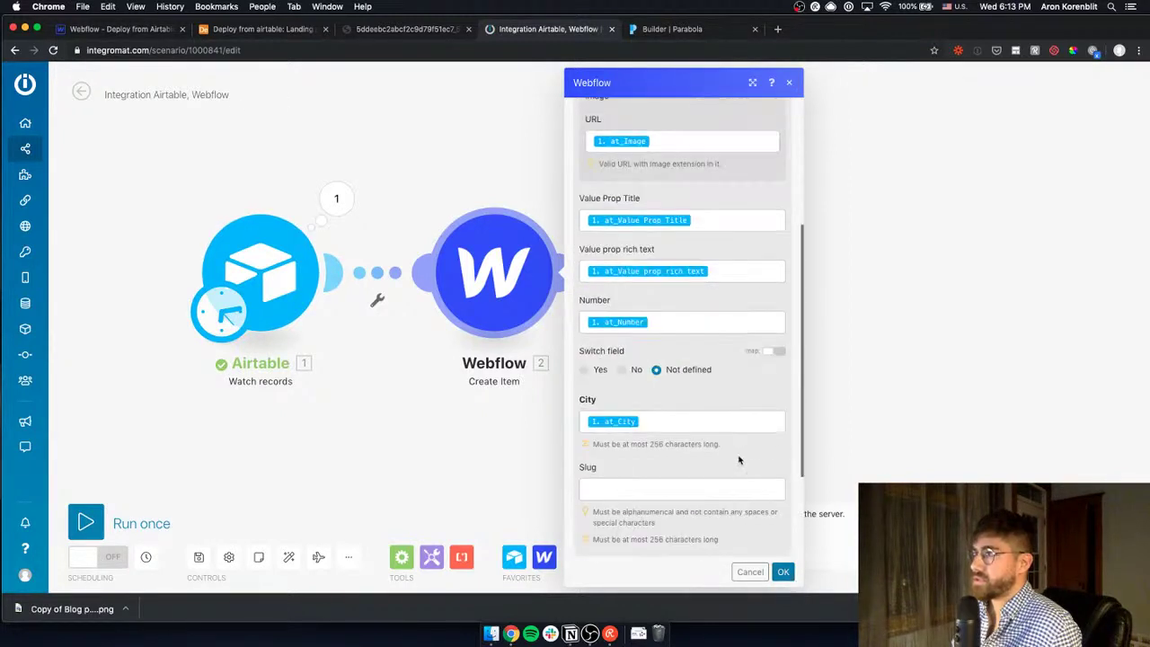
{"action": "scroll", "coordinate": [740, 457], "scroll_direction": "up", "scroll_amount": 6}
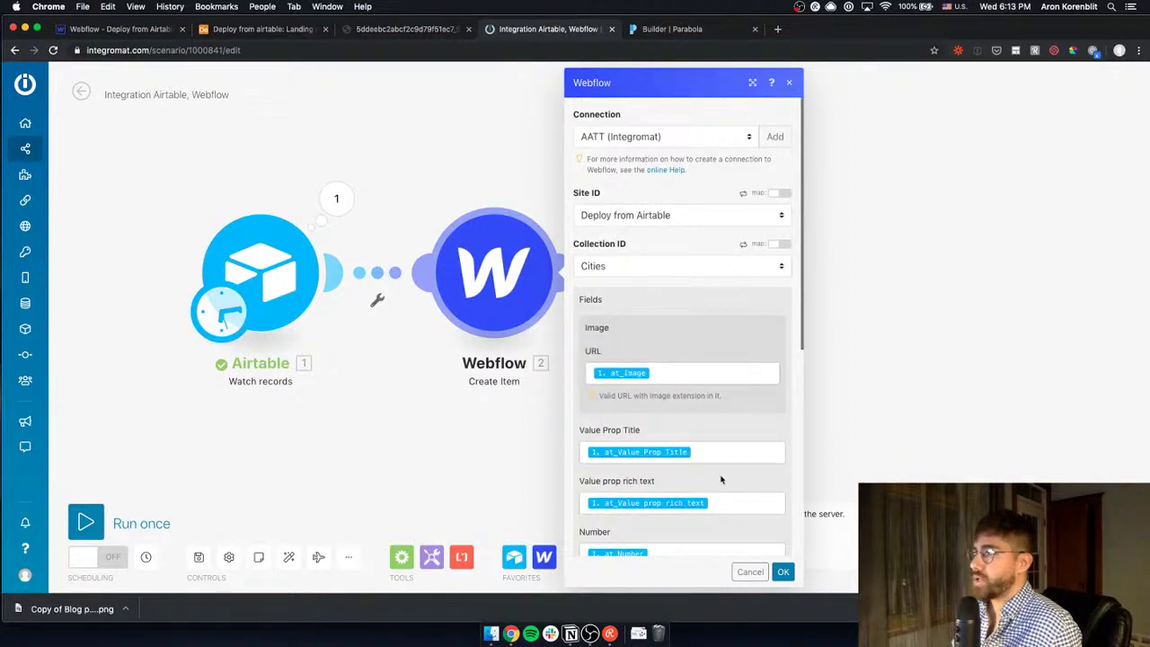
{"action": "scroll", "coordinate": [721, 480], "scroll_direction": "down", "scroll_amount": 5}
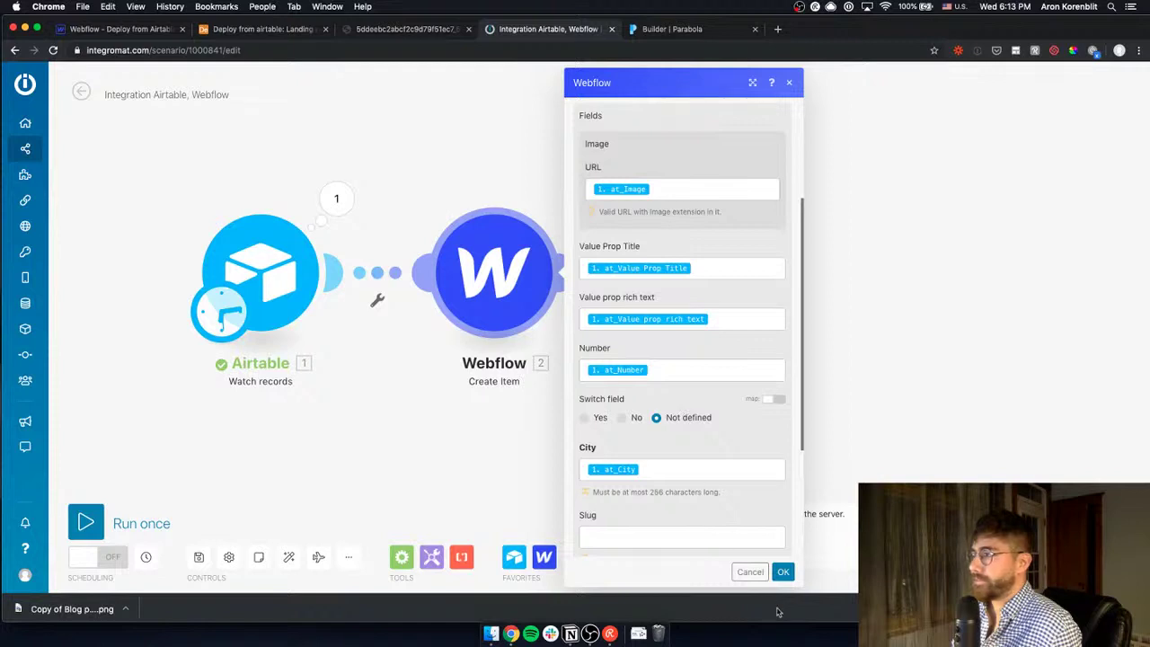
{"action": "left_click", "coordinate": [783, 571]}
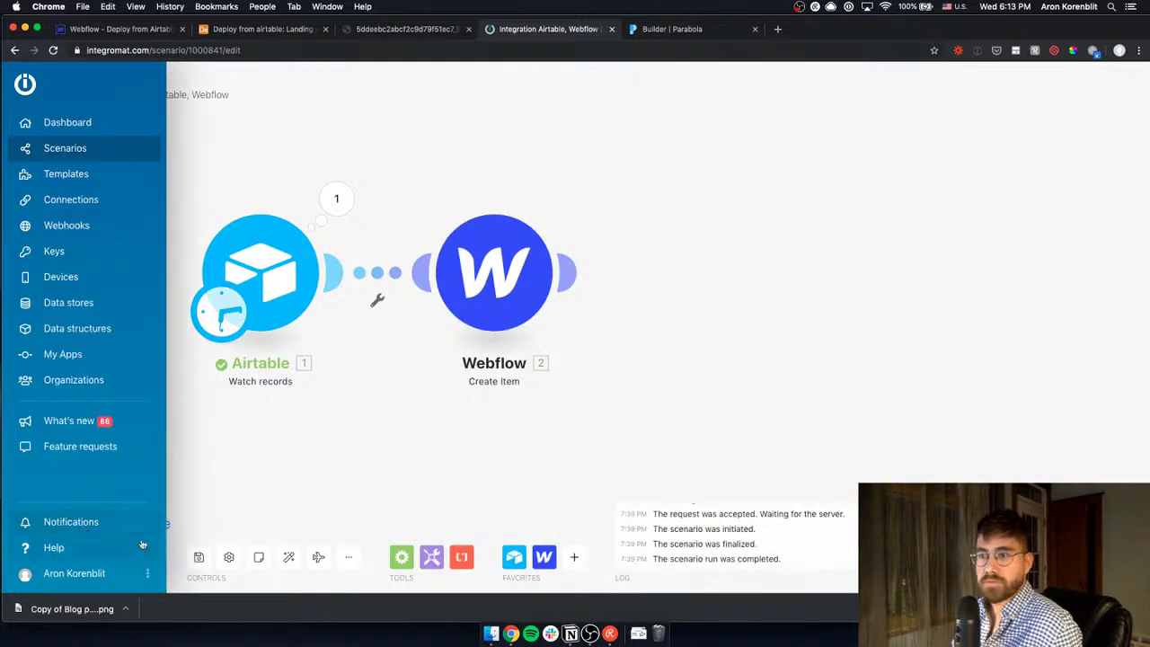
Run the scenario once and inspect the Webflow module's output bundle
{"action": "left_click", "coordinate": [154, 530]}
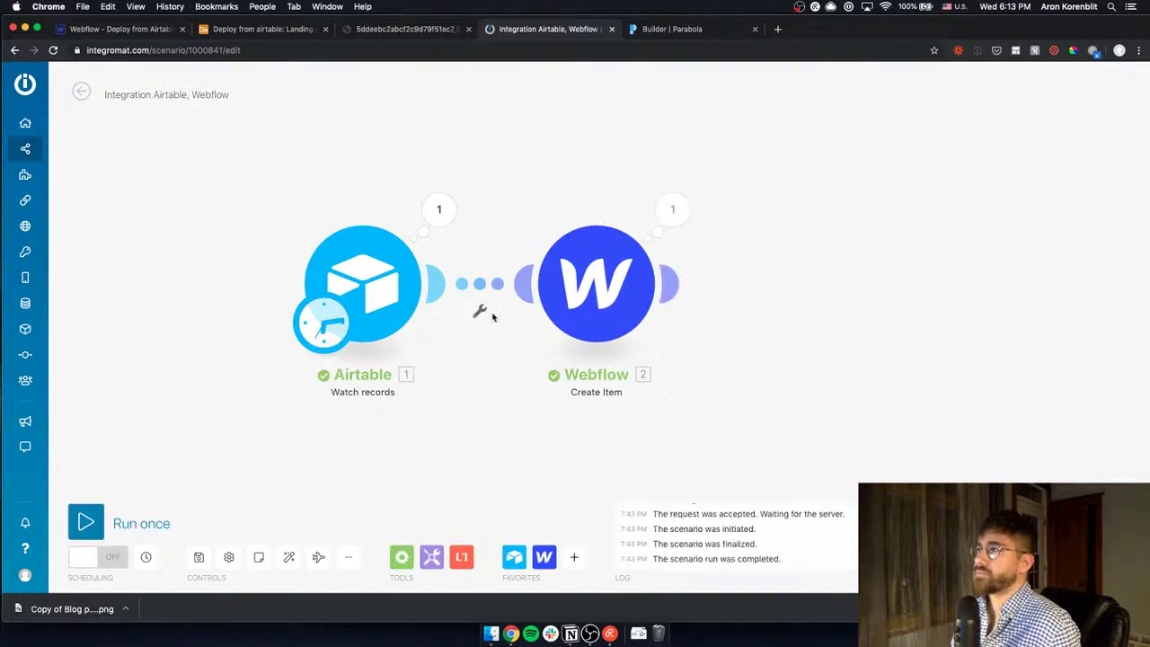
{"action": "left_click", "coordinate": [668, 216]}
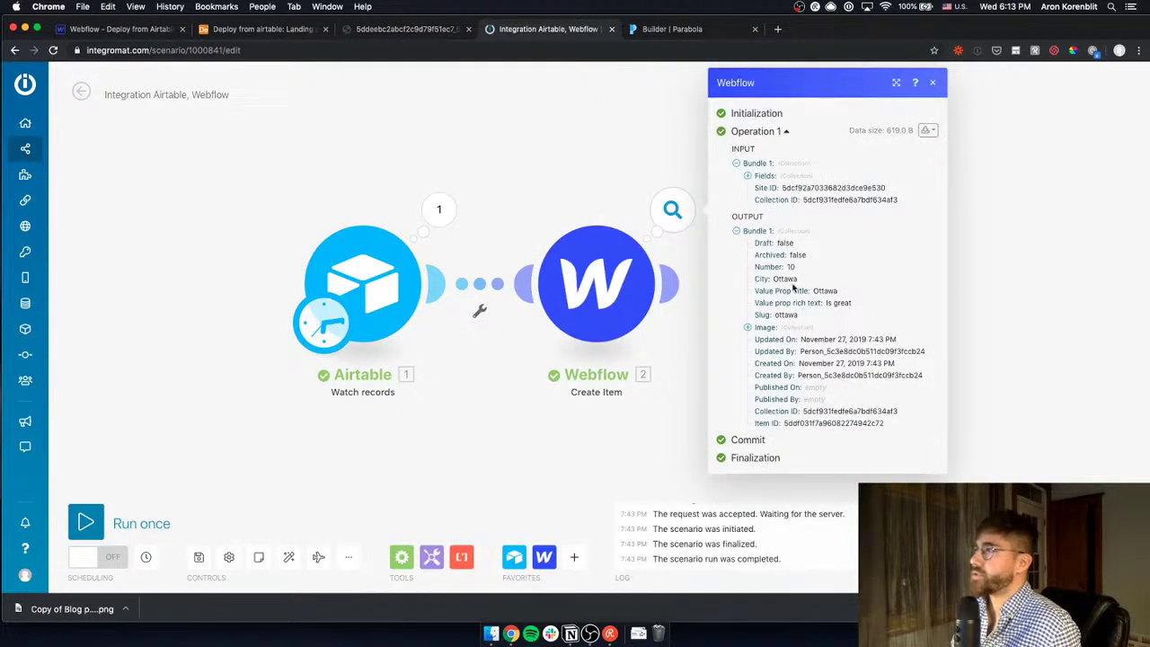
Switch to the Webflow project and open the Ottawa item in the Cities collection to check its fields
{"action": "left_click", "coordinate": [67, 29]}
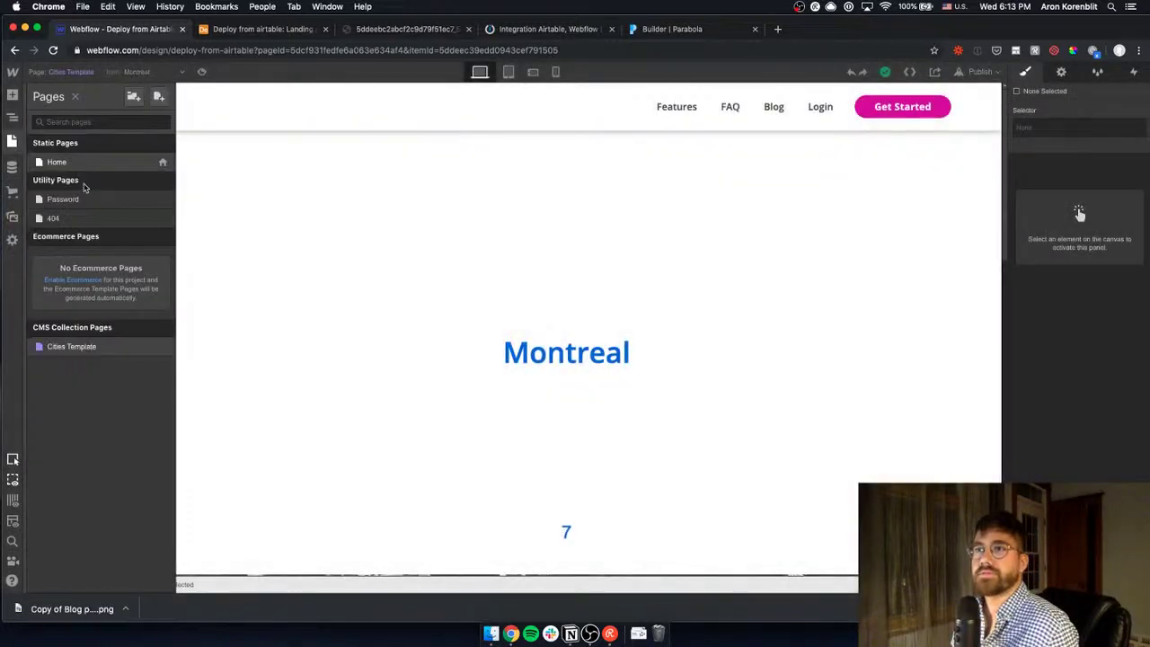
{"action": "left_click", "coordinate": [12, 166]}
{"action": "left_click", "coordinate": [102, 126]}
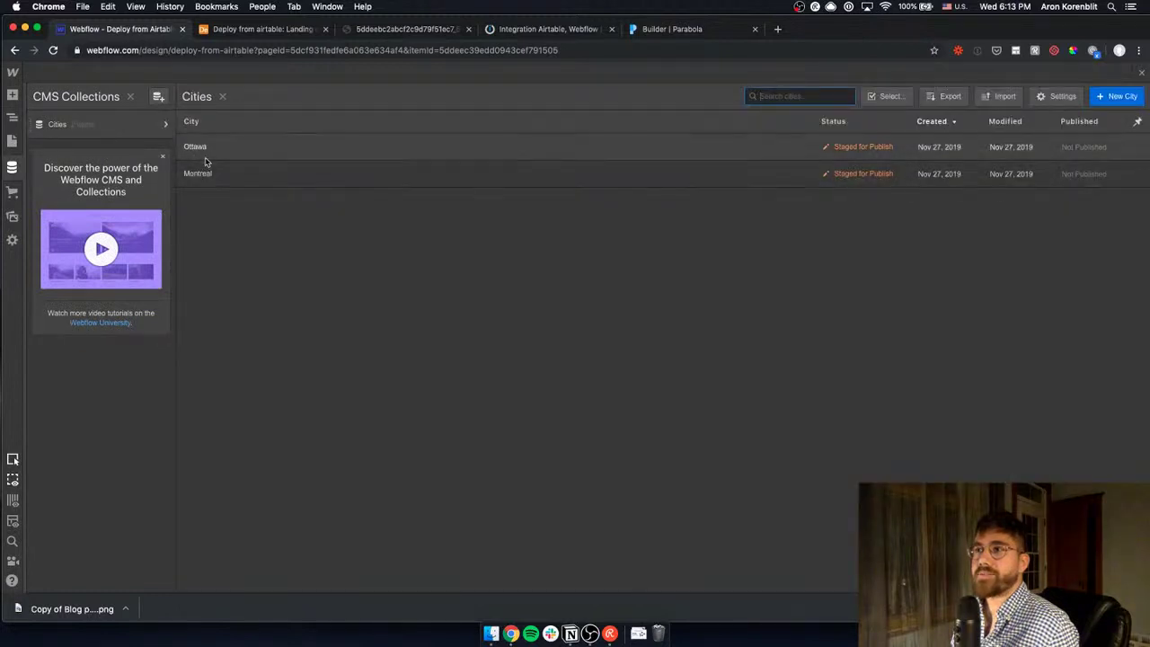
{"action": "left_click", "coordinate": [205, 149]}
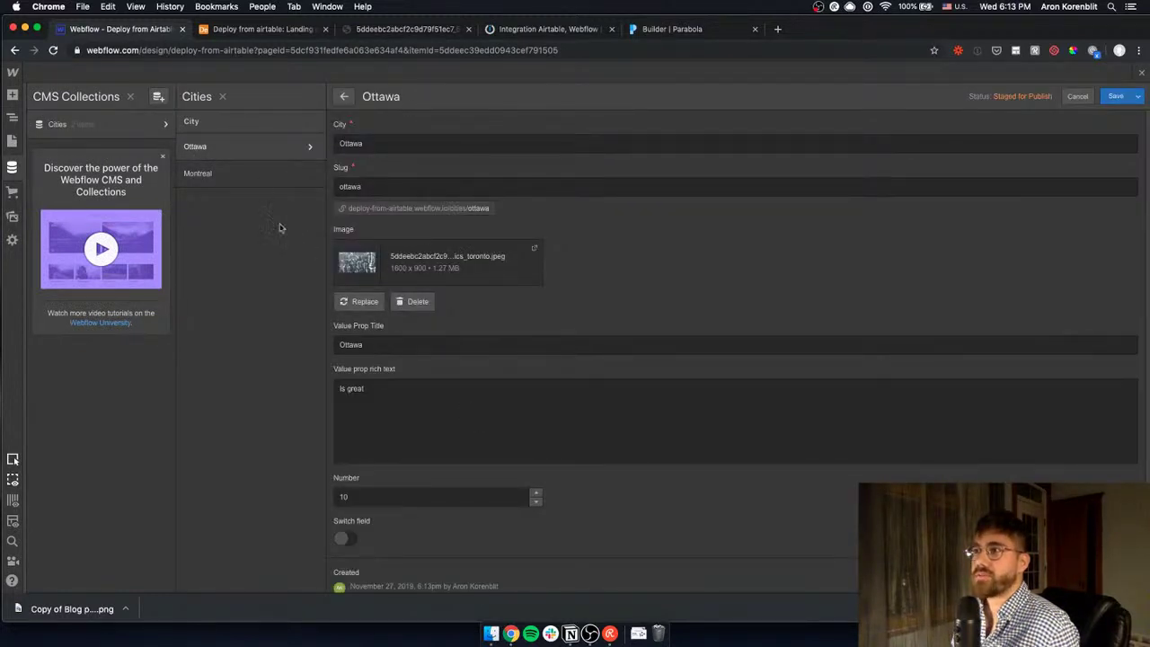
Return to the Cities Template page and preview it with the Ottawa item
{"action": "left_click", "coordinate": [11, 141]}
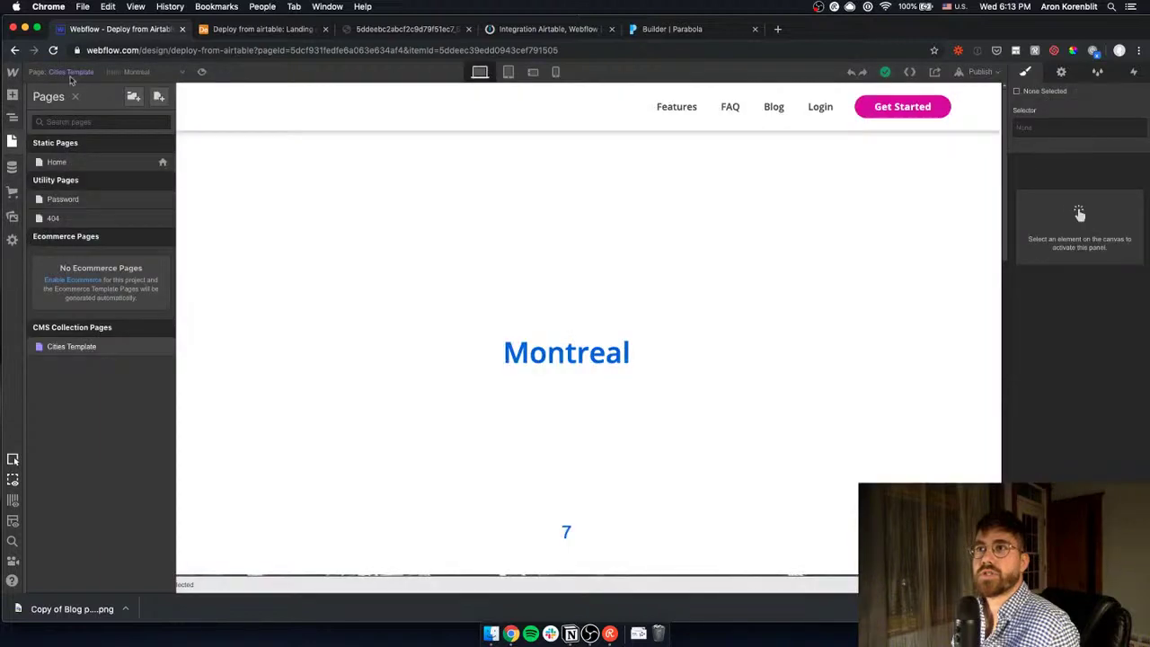
{"action": "left_click", "coordinate": [215, 150]}
{"action": "left_click", "coordinate": [189, 135]}
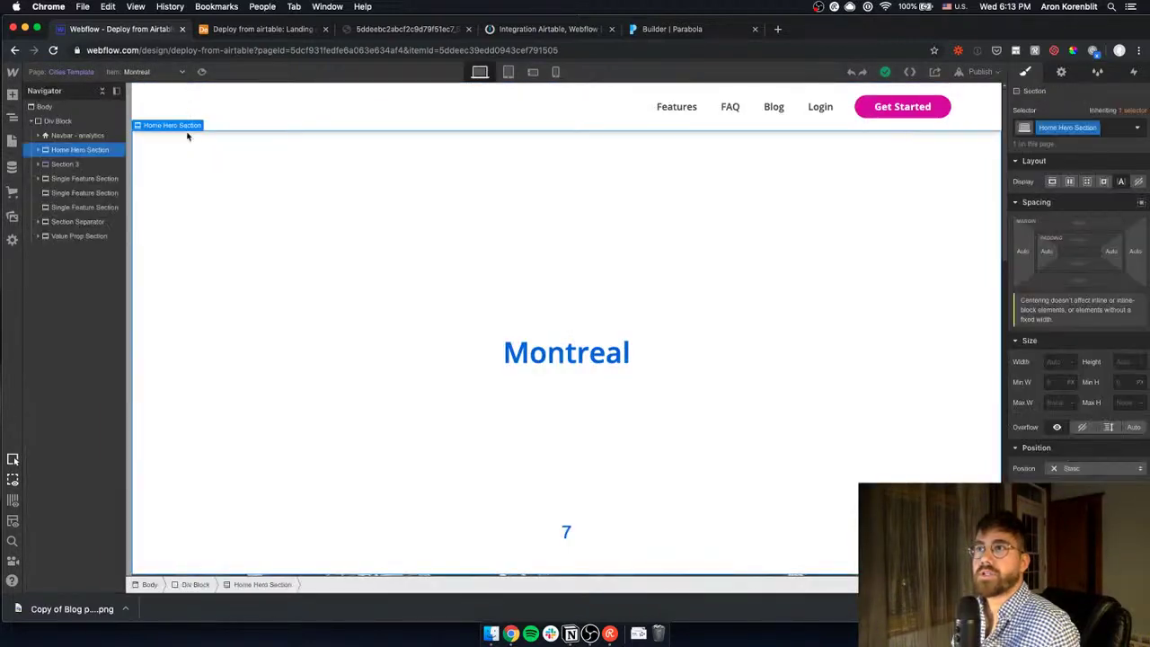
{"action": "left_click", "coordinate": [161, 74]}
{"action": "left_click", "coordinate": [135, 98]}
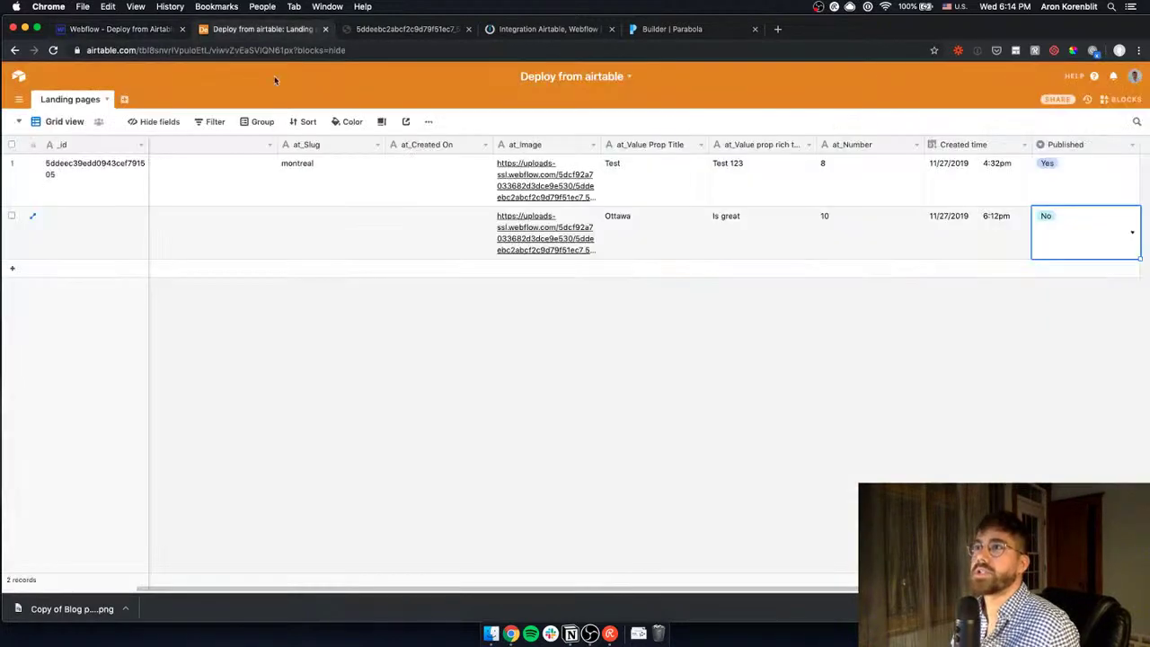
Switch to the Airtable base and examine the Ottawa record's _id and at_Slug fields against the Montreal record
{"action": "left_click", "coordinate": [261, 28]}
{"action": "left_click", "coordinate": [210, 240]}
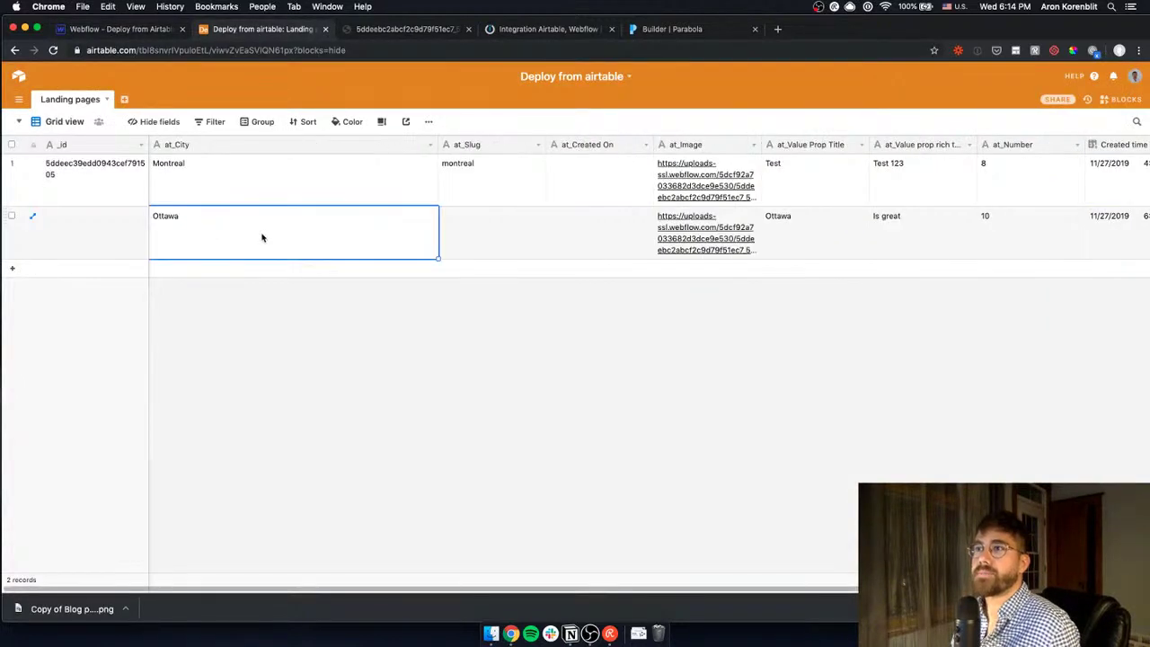
{"action": "key", "text": "Left"}
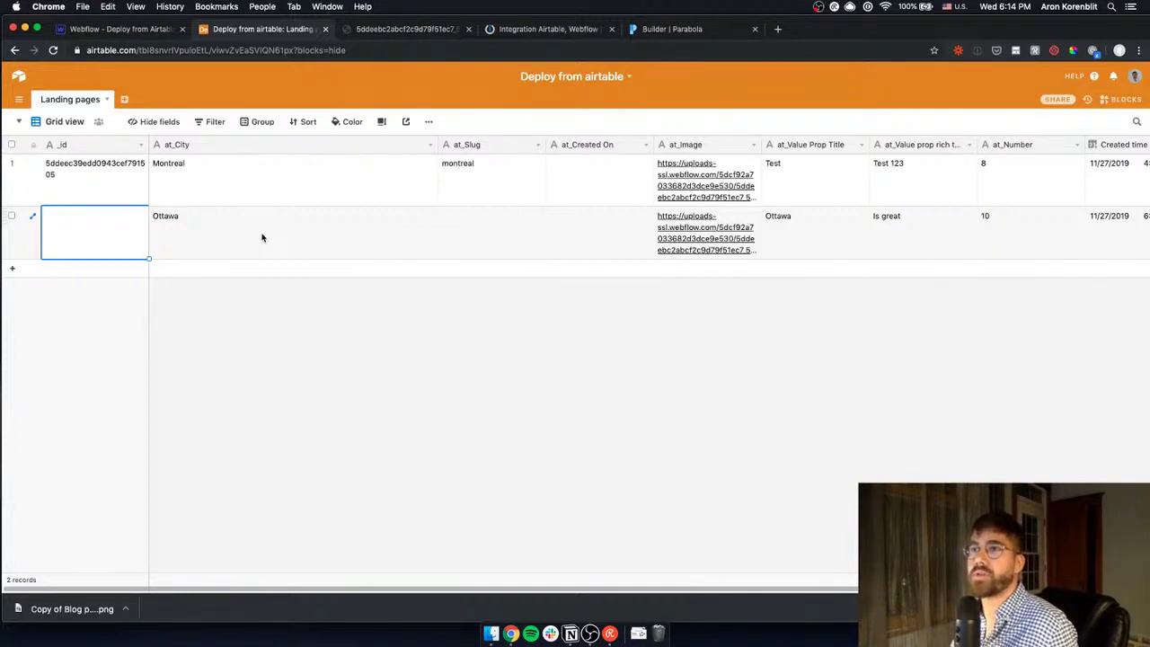
{"action": "left_click", "coordinate": [101, 177]}
{"action": "key", "text": "Down"}
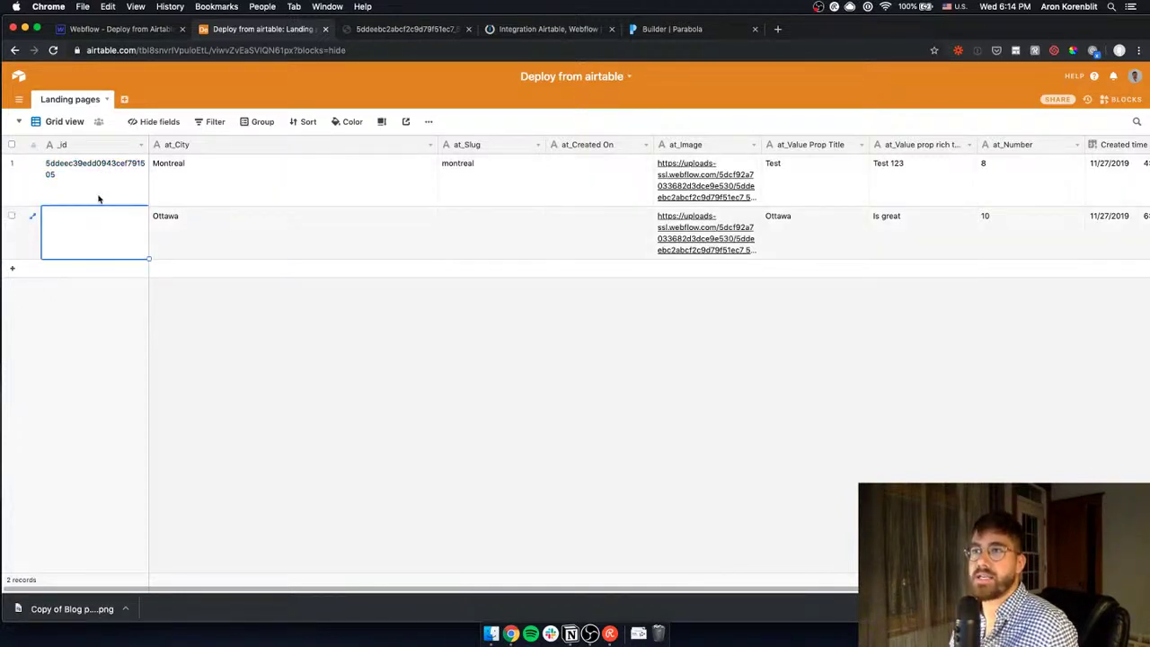
{"action": "left_click", "coordinate": [102, 223]}
{"action": "left_click", "coordinate": [112, 208]}
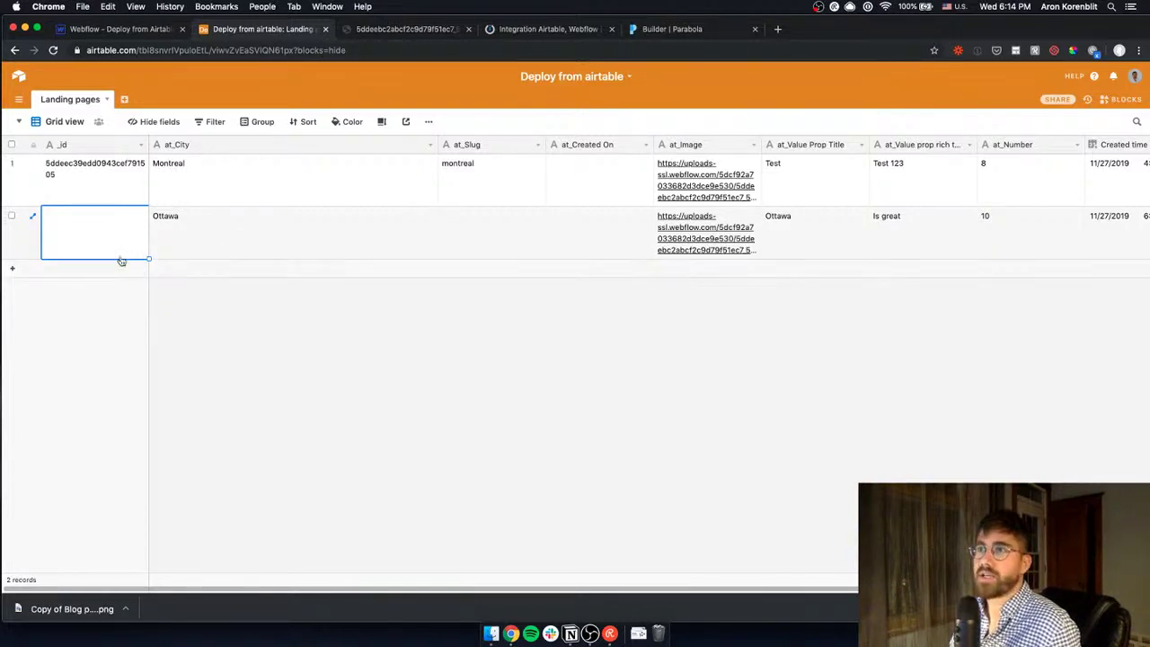
{"action": "left_click", "coordinate": [503, 223]}
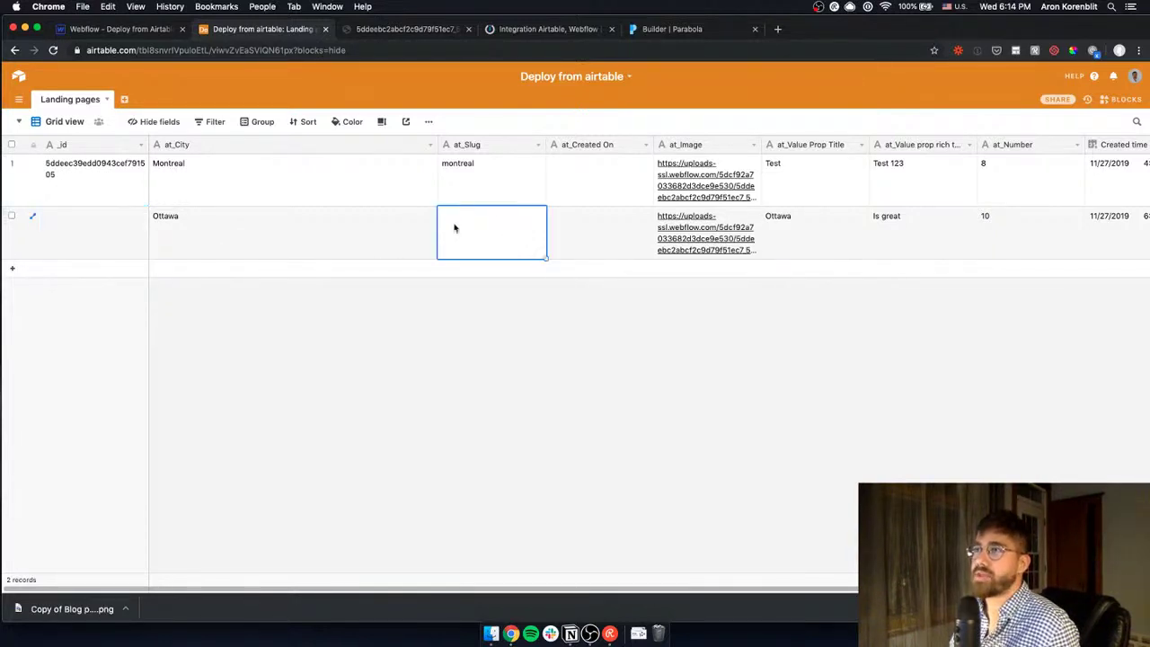
Switch to the Integromat scenario and add an Airtable Update a record module after the Webflow Create Item module
{"action": "left_click", "coordinate": [135, 29]}
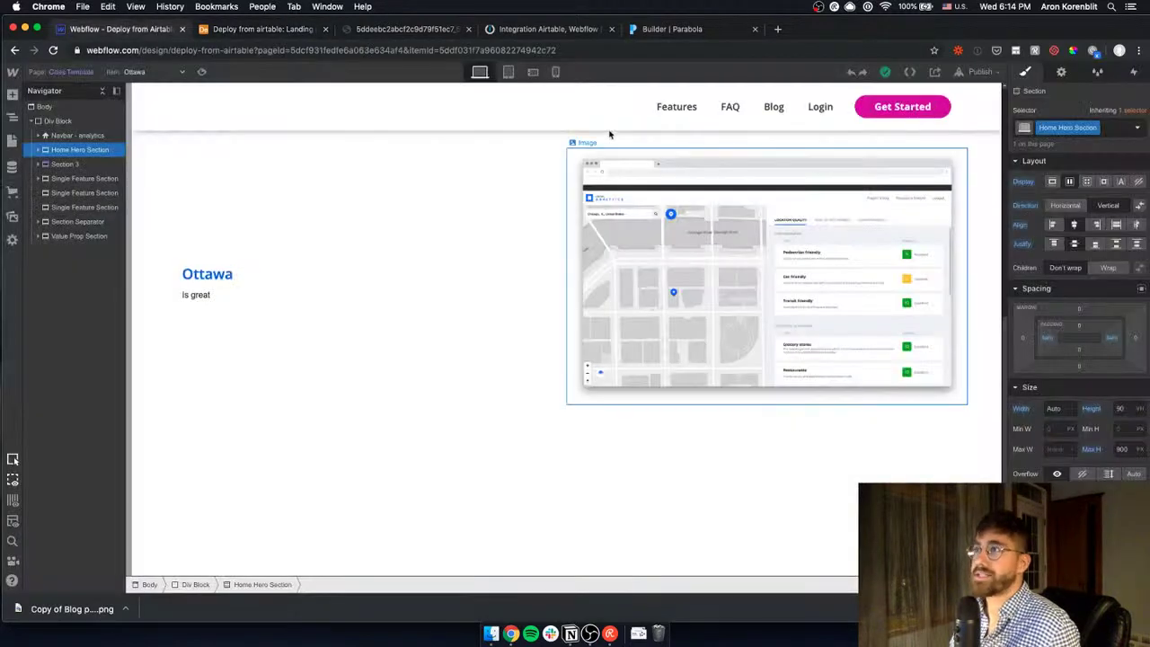
{"action": "left_click", "coordinate": [532, 38]}
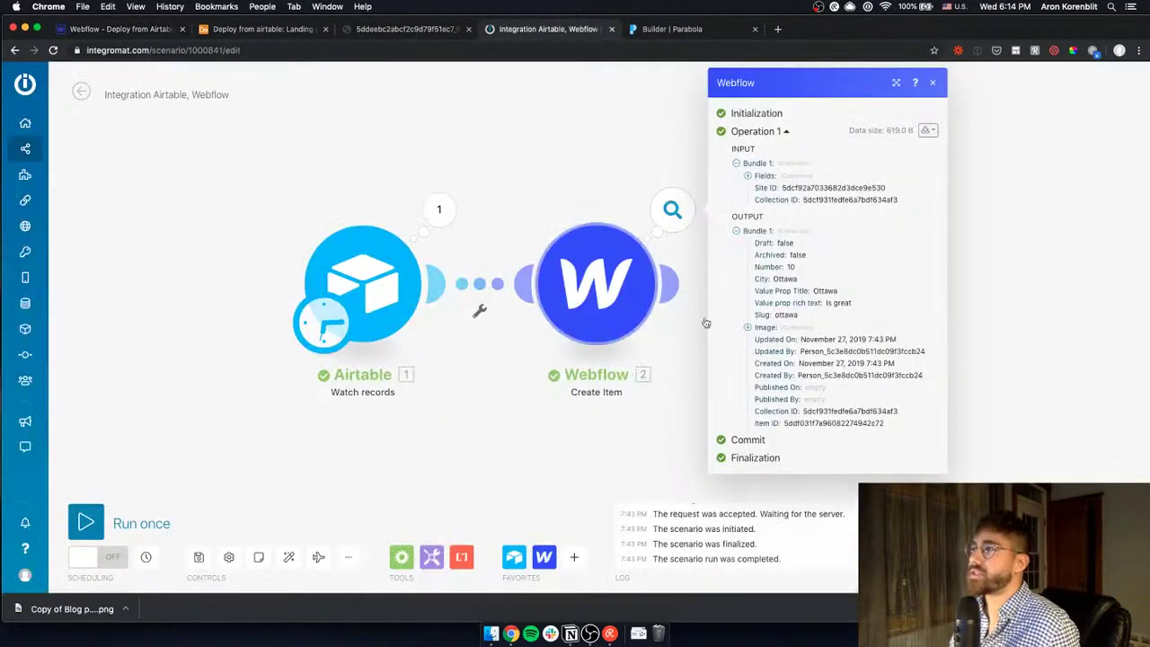
{"action": "left_click", "coordinate": [932, 82]}
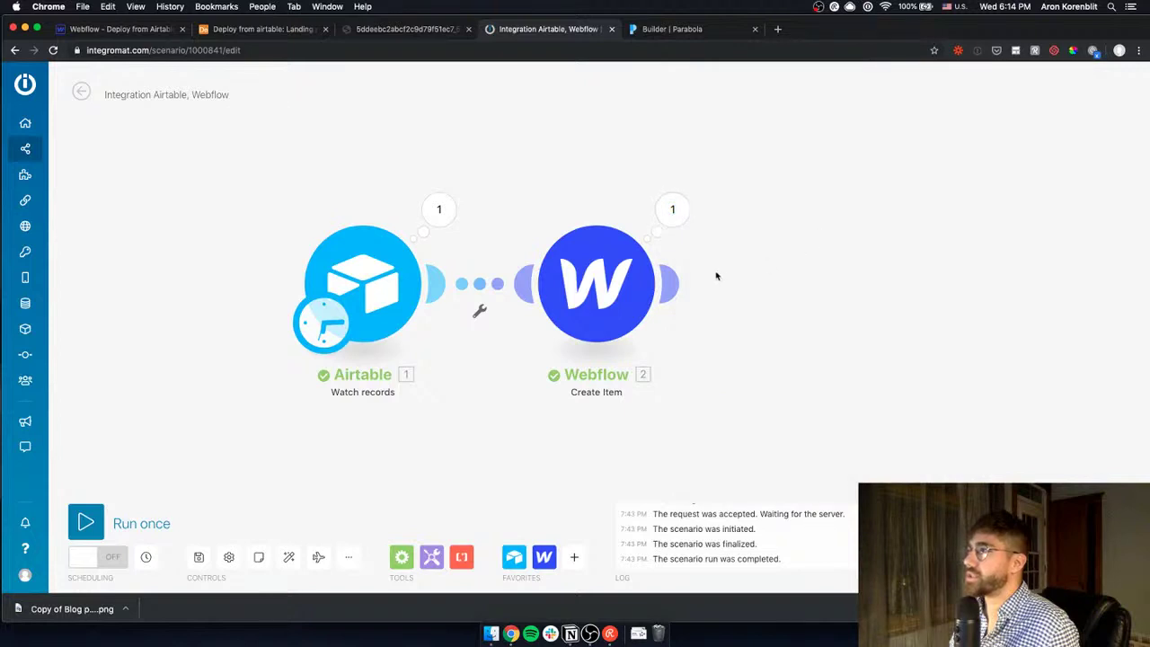
{"action": "left_click", "coordinate": [730, 298]}
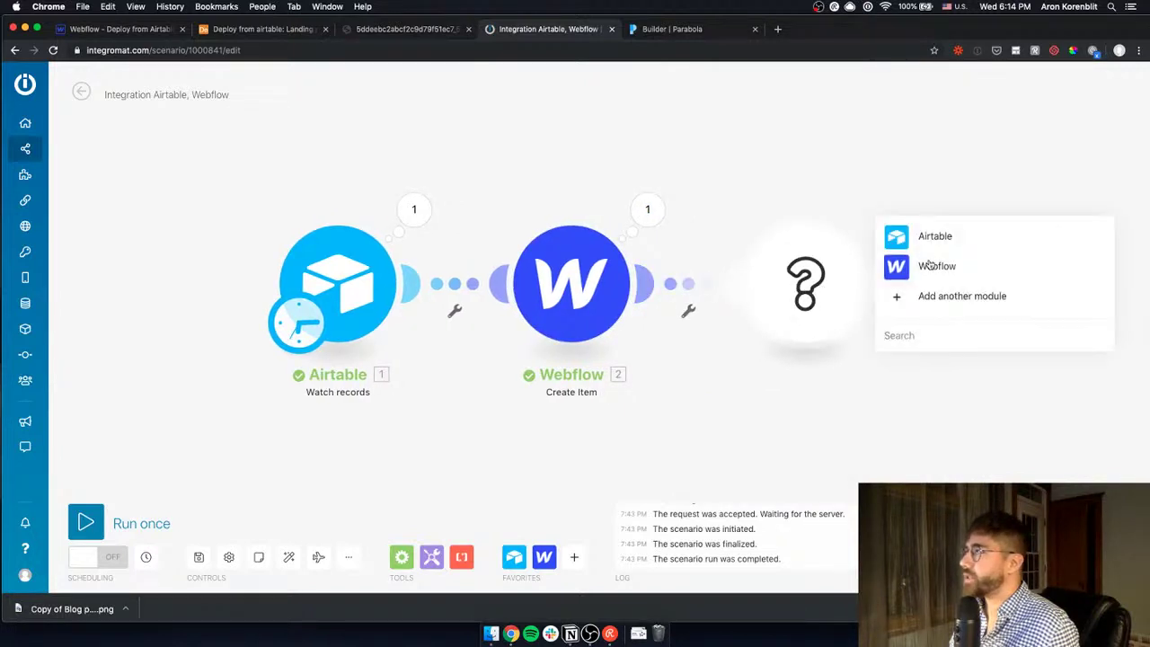
{"action": "left_click", "coordinate": [903, 238]}
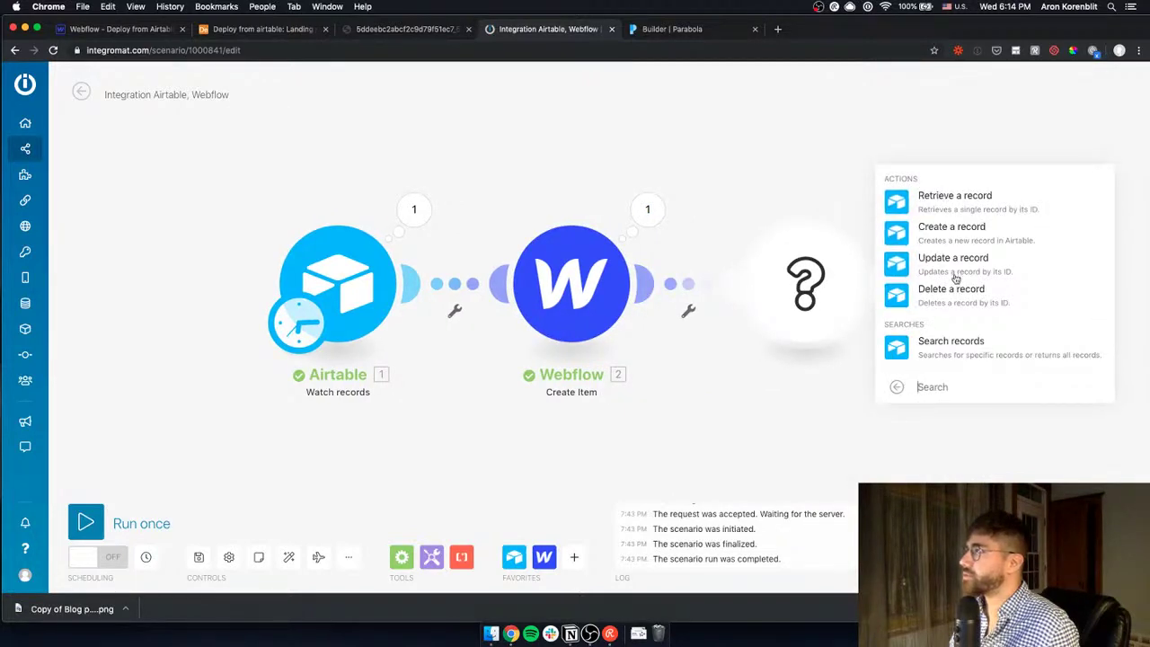
{"action": "left_click", "coordinate": [934, 262]}
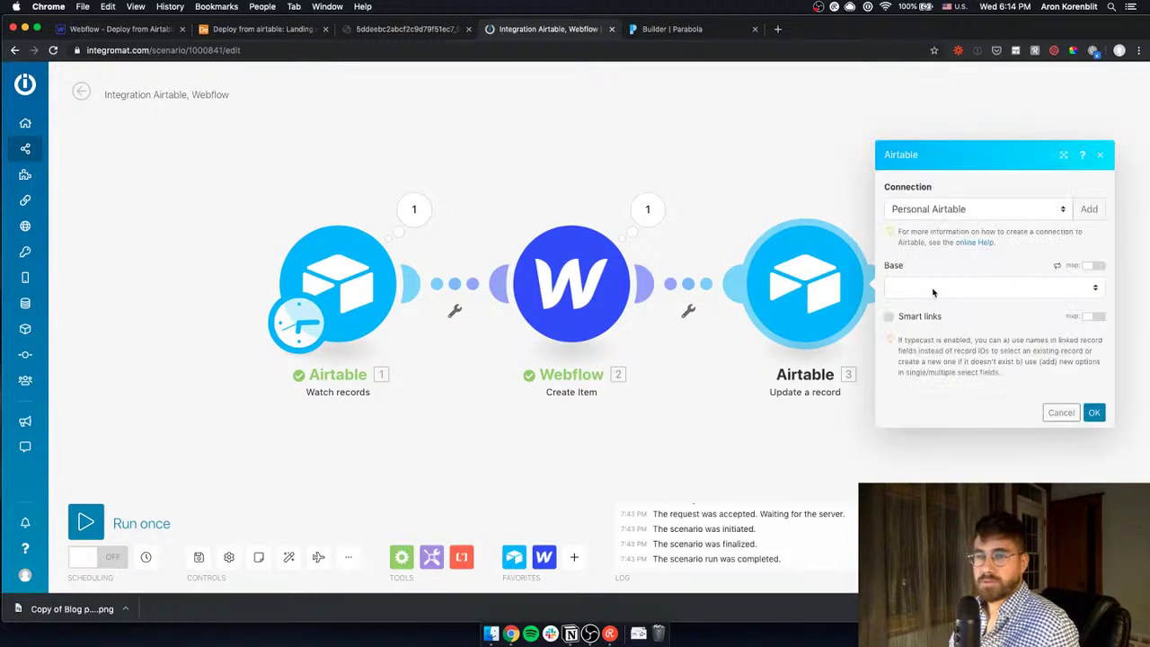
Point the Update a record module to the Deploy from airtable base and its Landing pages table
{"action": "left_click", "coordinate": [965, 288]}
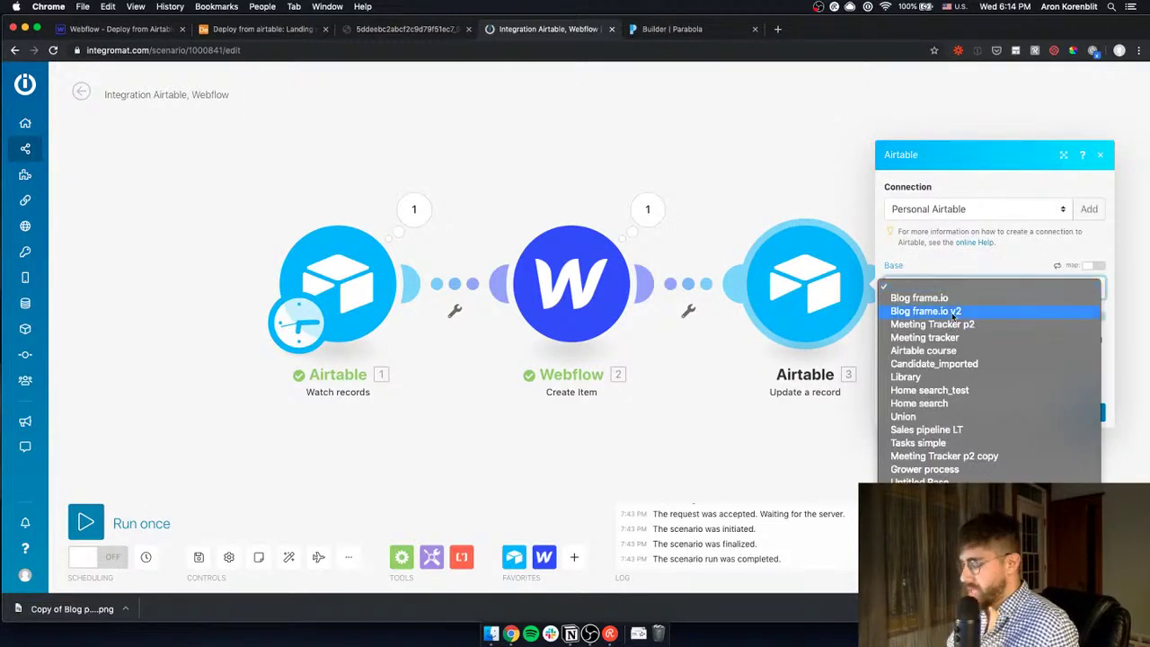
{"action": "scroll", "coordinate": [952, 316], "scroll_direction": "down", "scroll_amount": 5}
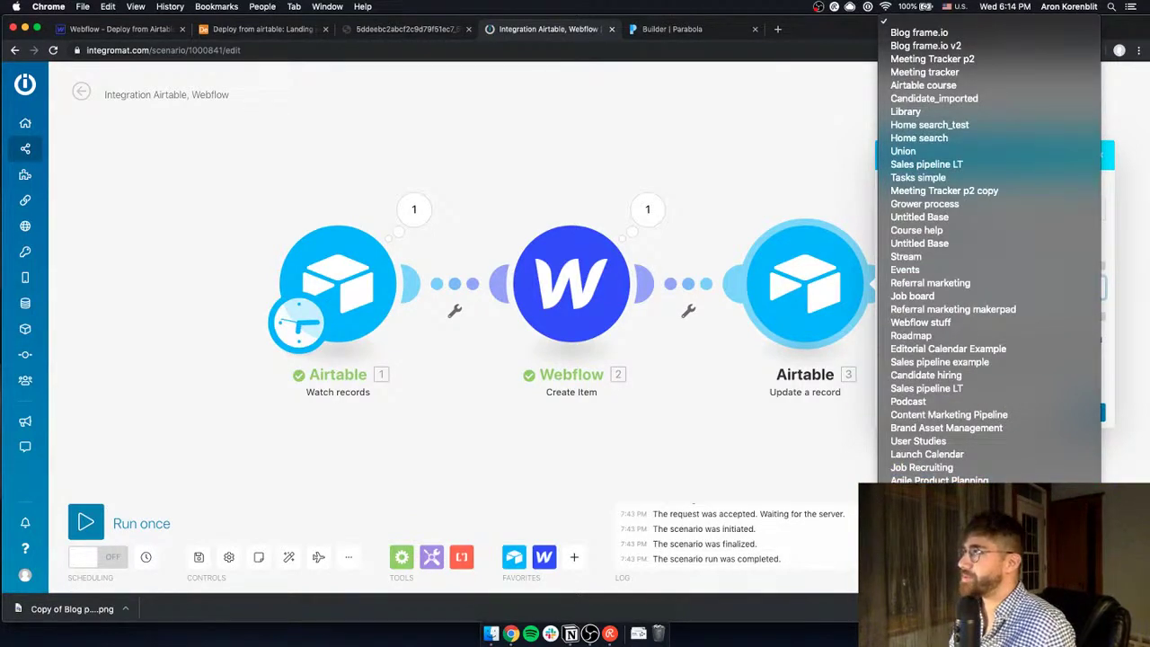
{"action": "left_click", "coordinate": [931, 330]}
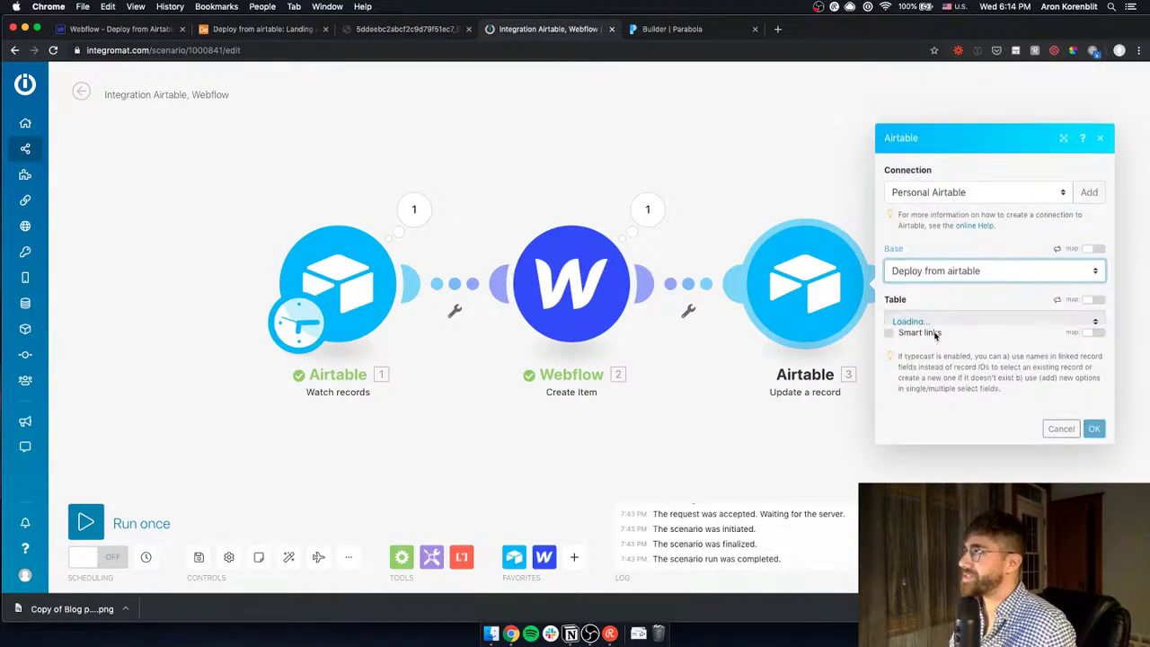
{"action": "left_click", "coordinate": [996, 313]}
{"action": "left_click", "coordinate": [994, 321]}
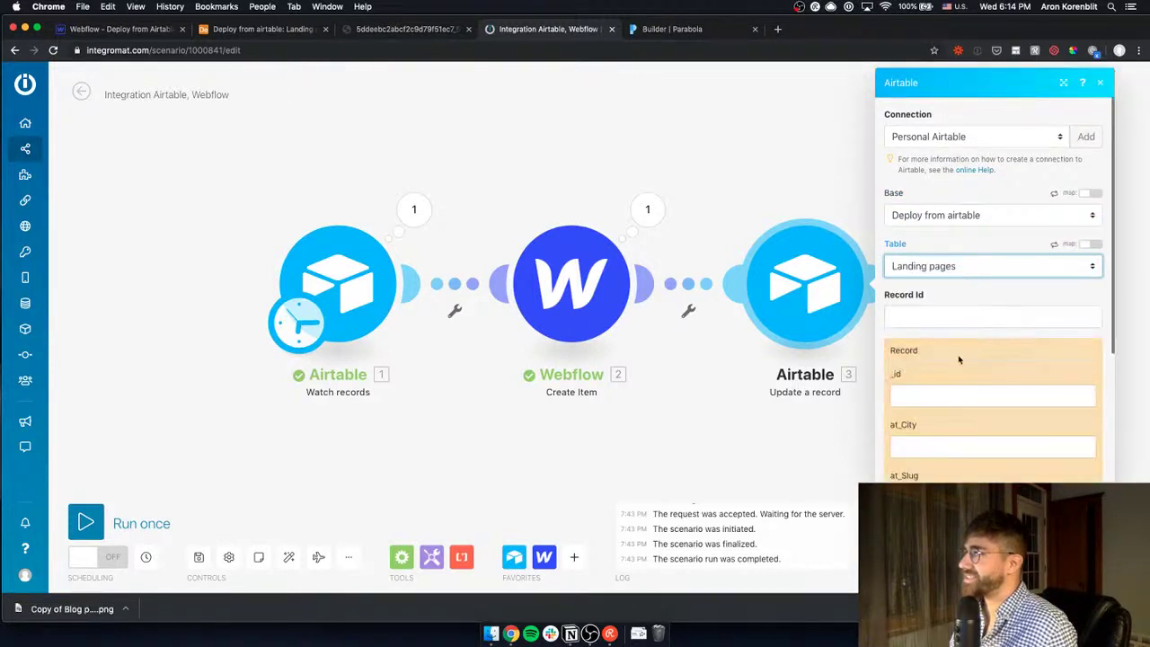
Map the Webflow Item ID to the record's _id field and the Webflow Slug to its at_Slug field
{"action": "left_click", "coordinate": [932, 400]}
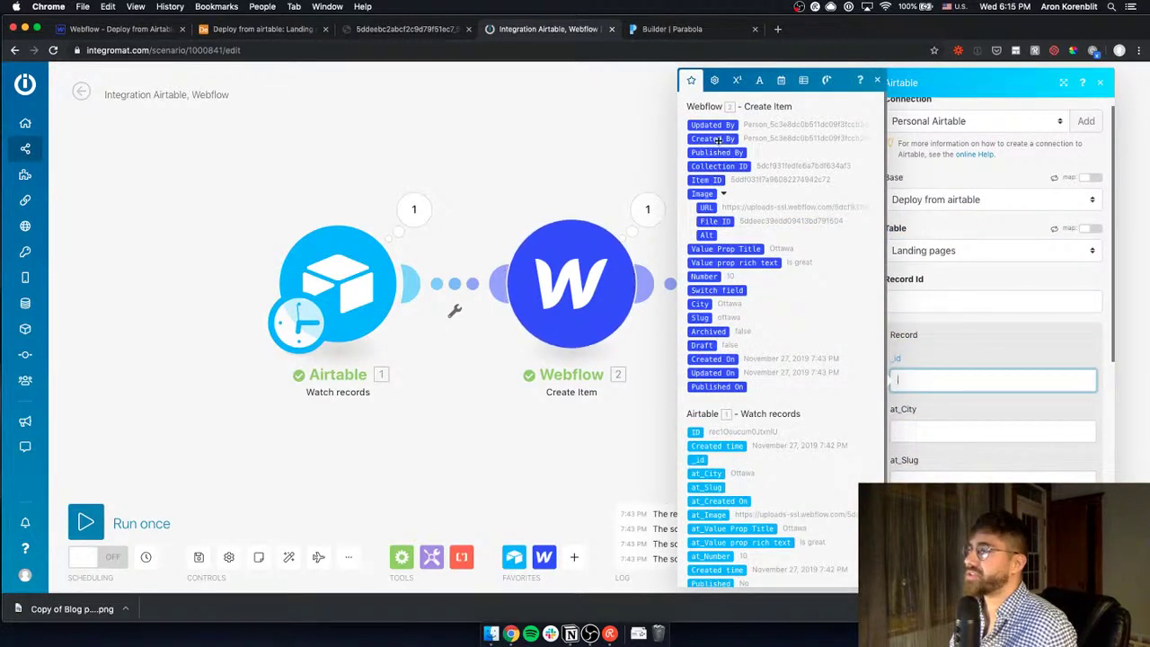
{"action": "left_click", "coordinate": [708, 180]}
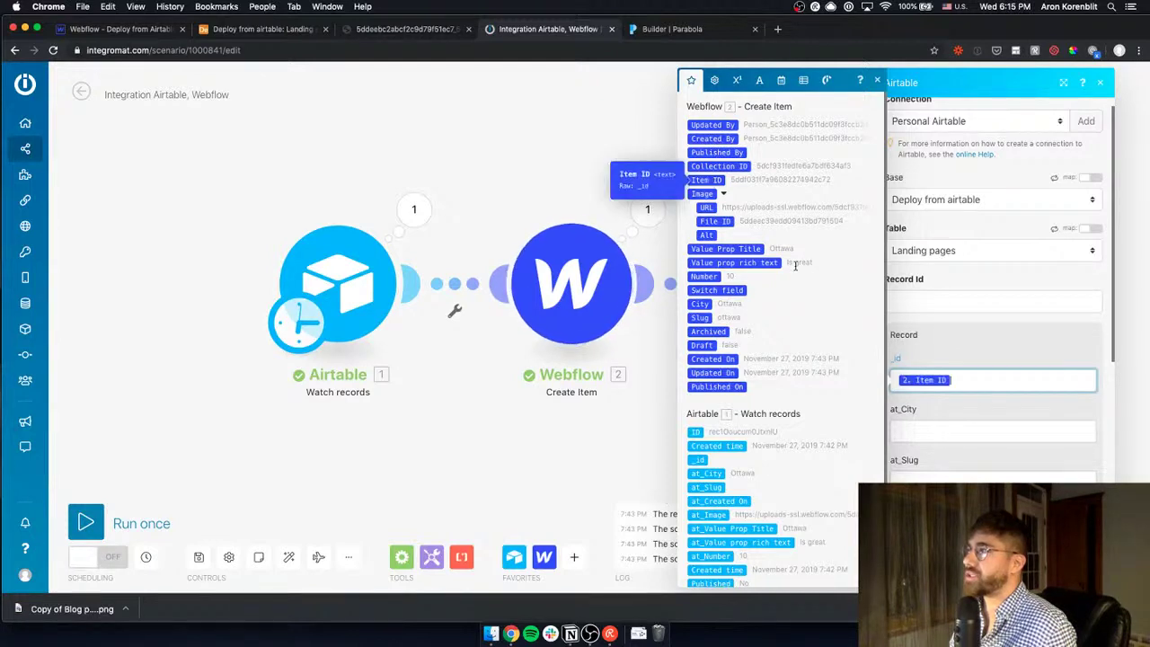
{"action": "left_click", "coordinate": [950, 354]}
{"action": "scroll", "coordinate": [934, 441], "scroll_direction": "down", "scroll_amount": 1}
{"action": "left_click", "coordinate": [934, 443]}
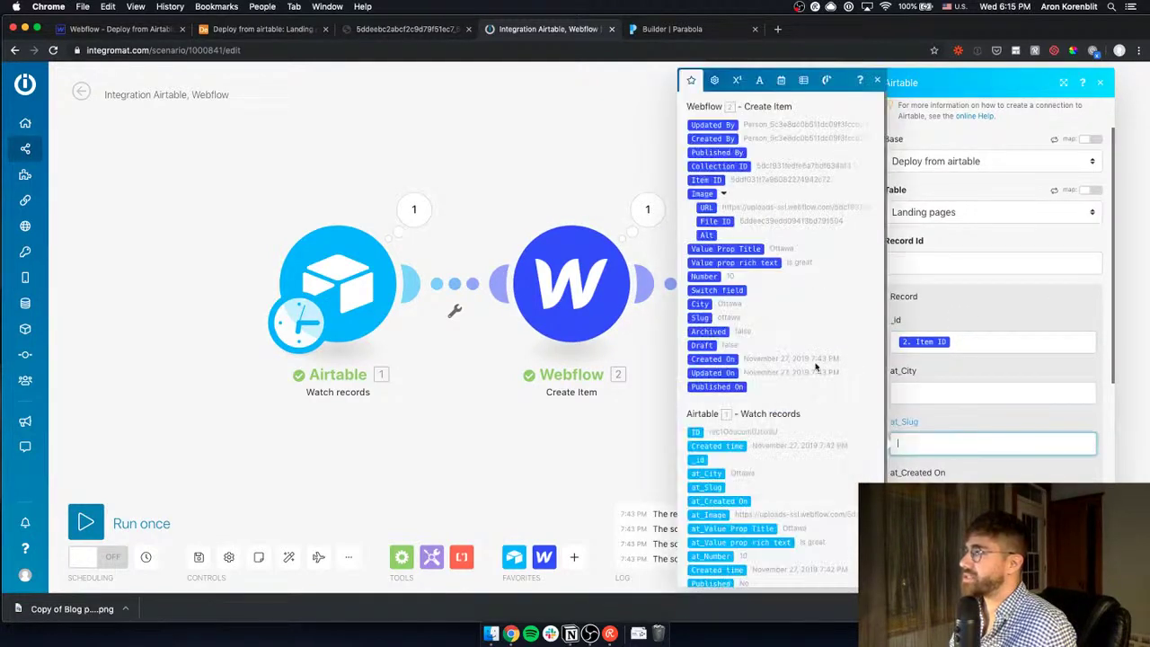
{"action": "left_click", "coordinate": [698, 317]}
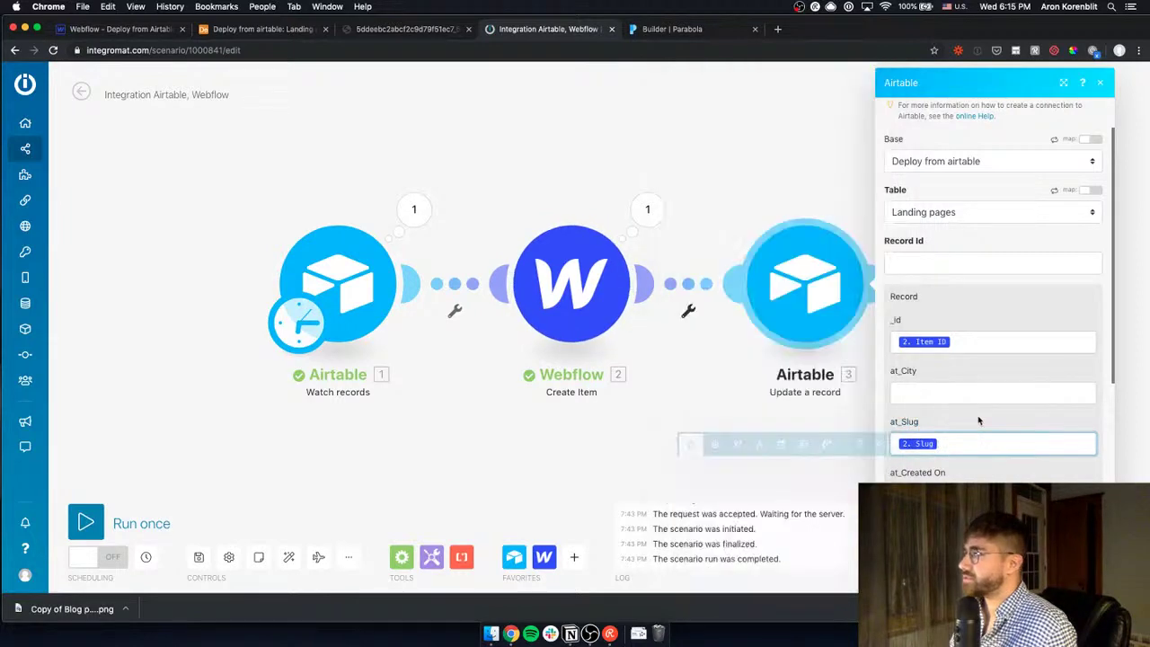
Check the Published column's options in the Airtable base and set the module's Published field to Yes
{"action": "scroll", "coordinate": [977, 419], "scroll_direction": "down", "scroll_amount": 5}
{"action": "left_click", "coordinate": [964, 441]}
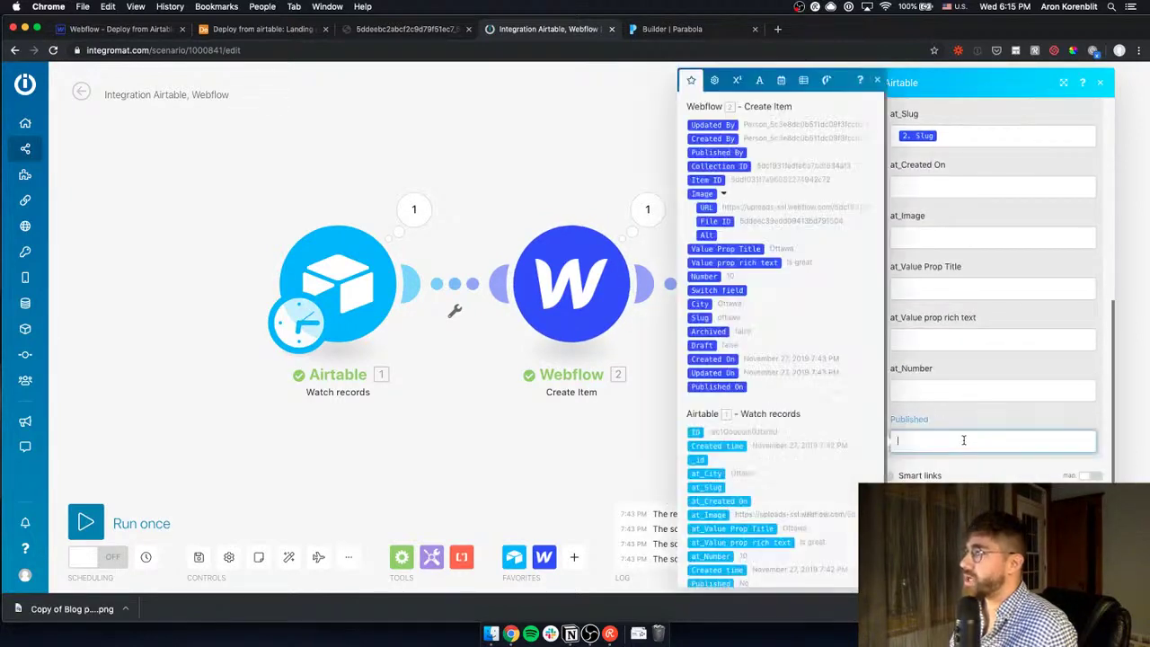
{"action": "scroll", "coordinate": [877, 436], "scroll_direction": "down", "scroll_amount": 1}
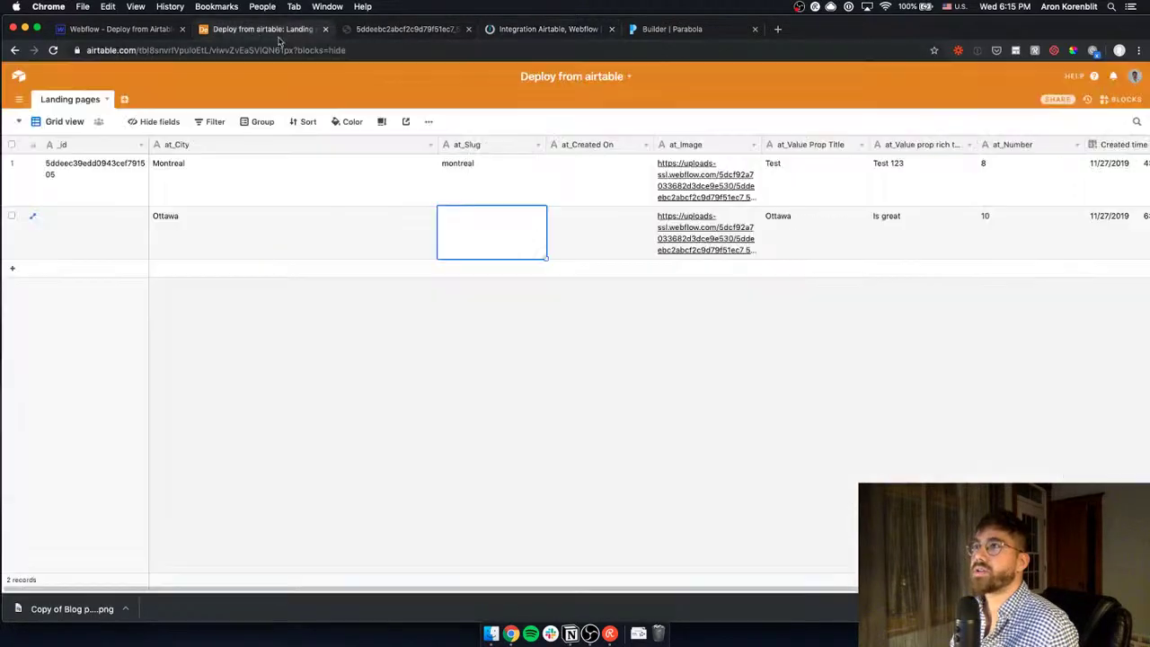
{"action": "left_click", "coordinate": [269, 36]}
{"action": "scroll", "coordinate": [836, 495], "scroll_direction": "right", "scroll_amount": 5}
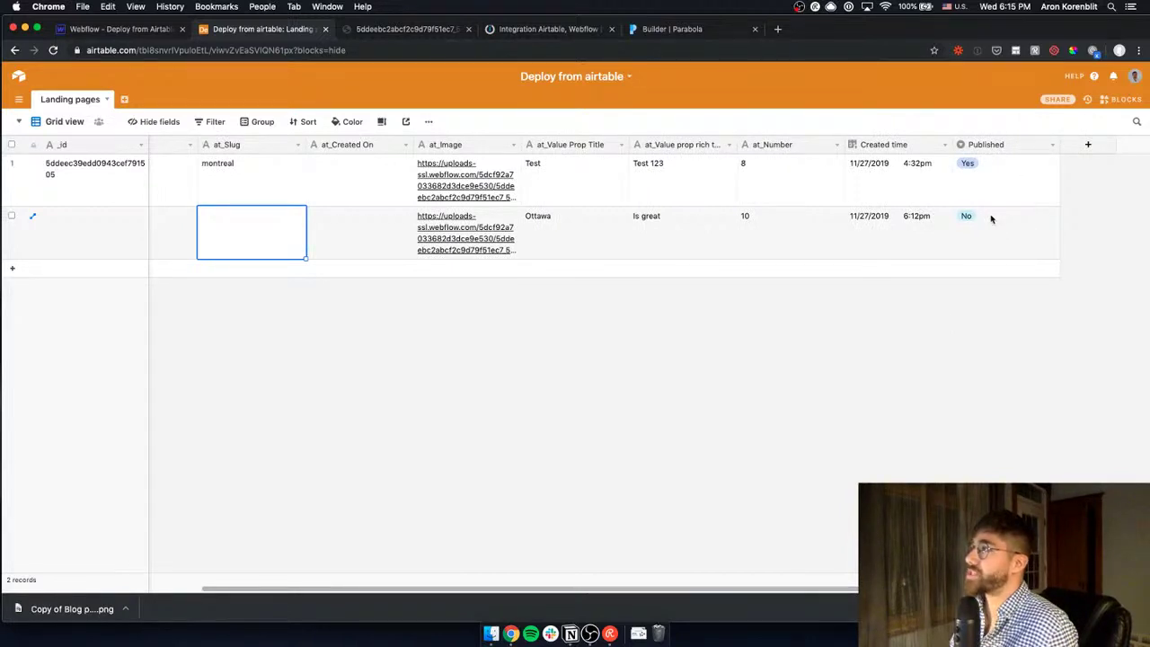
{"action": "left_click", "coordinate": [409, 30]}
{"action": "left_click", "coordinate": [544, 31]}
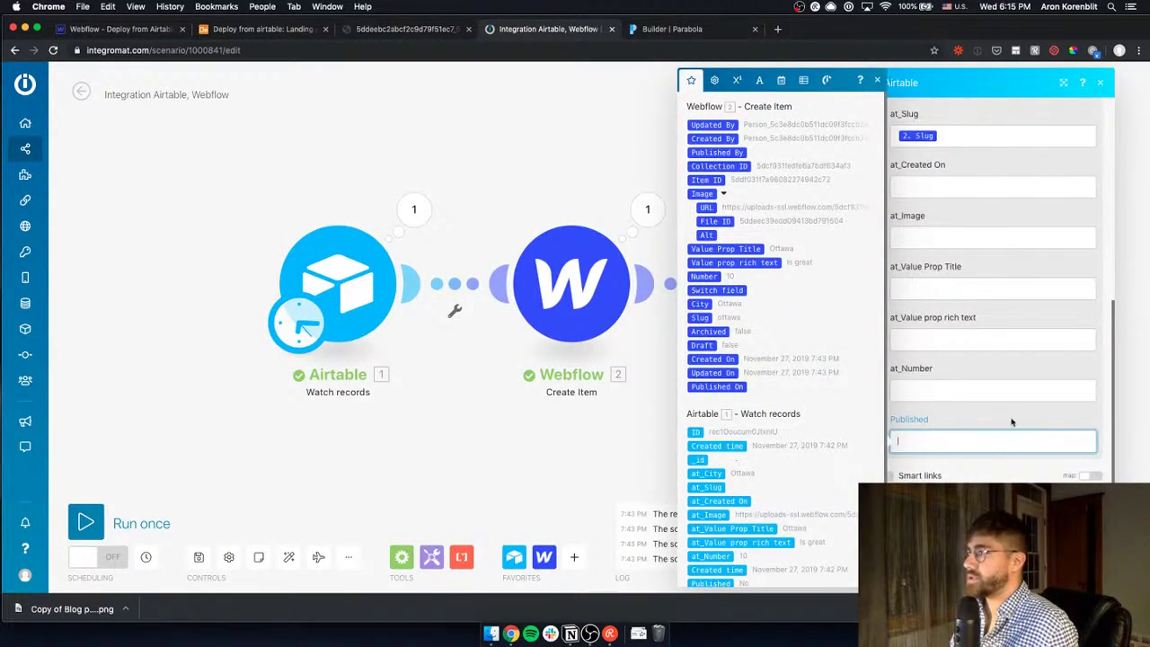
{"action": "type", "text": "Yes"}
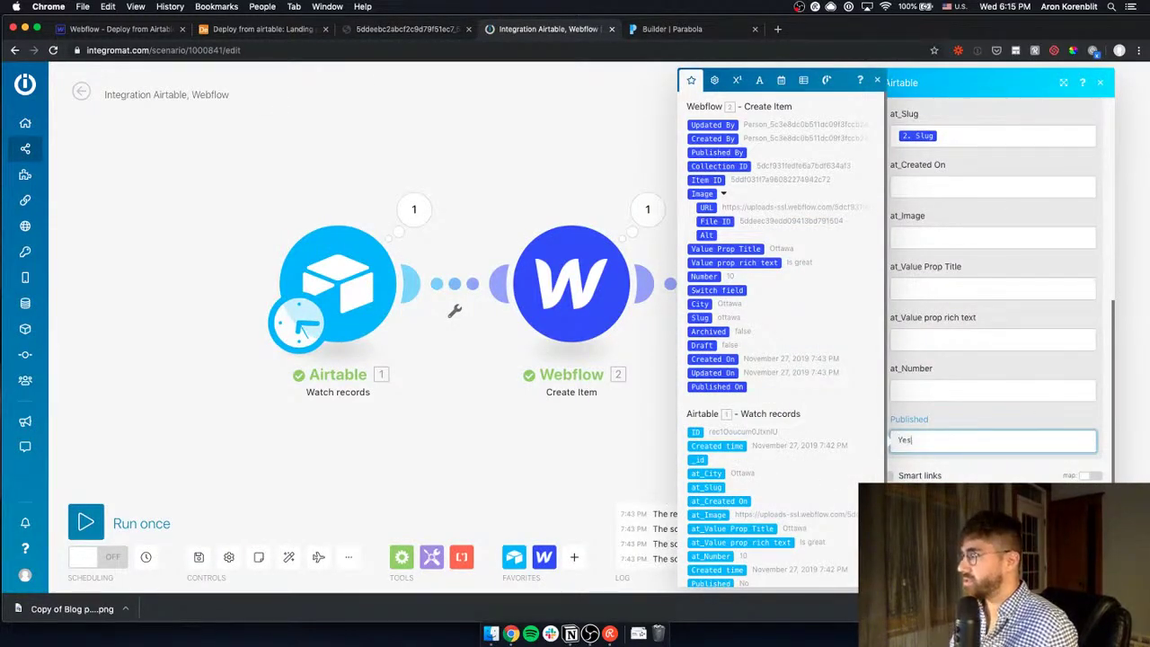
{"action": "left_click", "coordinate": [1022, 475]}
Map the Record Id to the ID from the Airtable Watch records module and confirm the module's settings
{"action": "scroll", "coordinate": [893, 414], "scroll_direction": "up", "scroll_amount": 5}
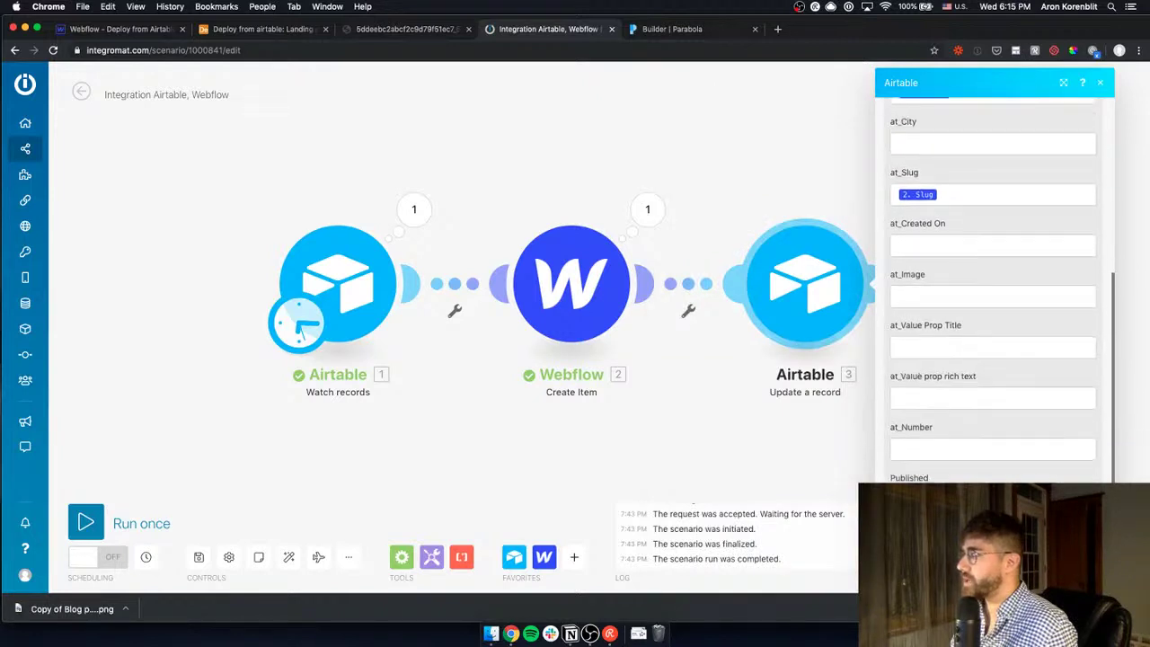
{"action": "scroll", "coordinate": [970, 179], "scroll_direction": "up", "scroll_amount": 1}
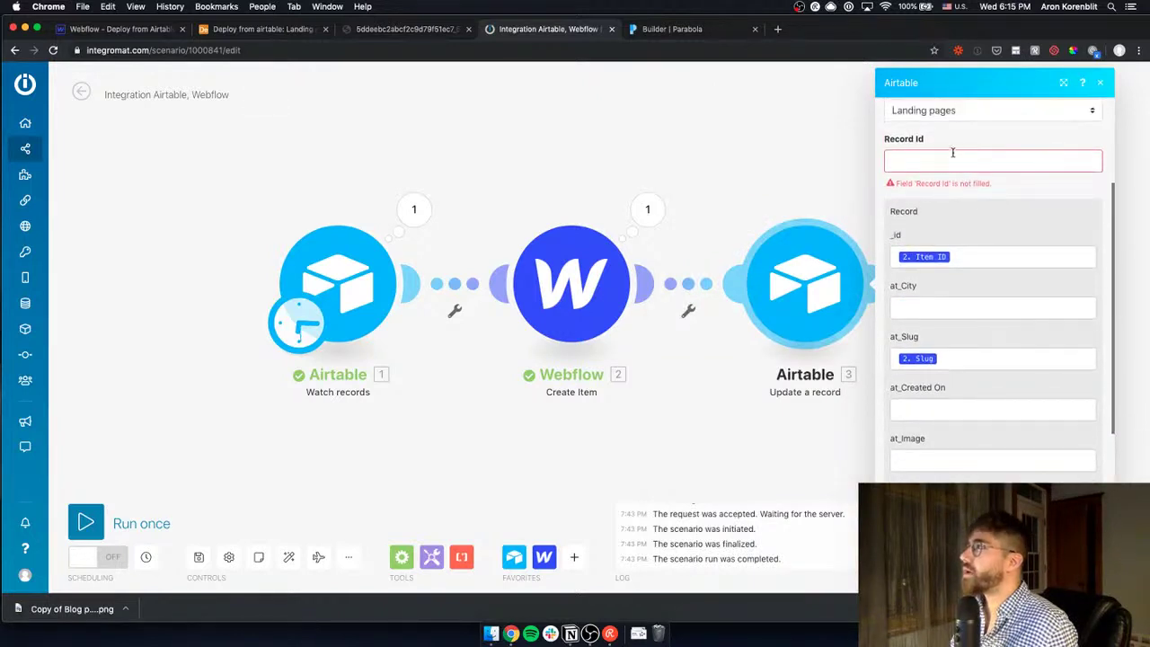
{"action": "left_click", "coordinate": [952, 160]}
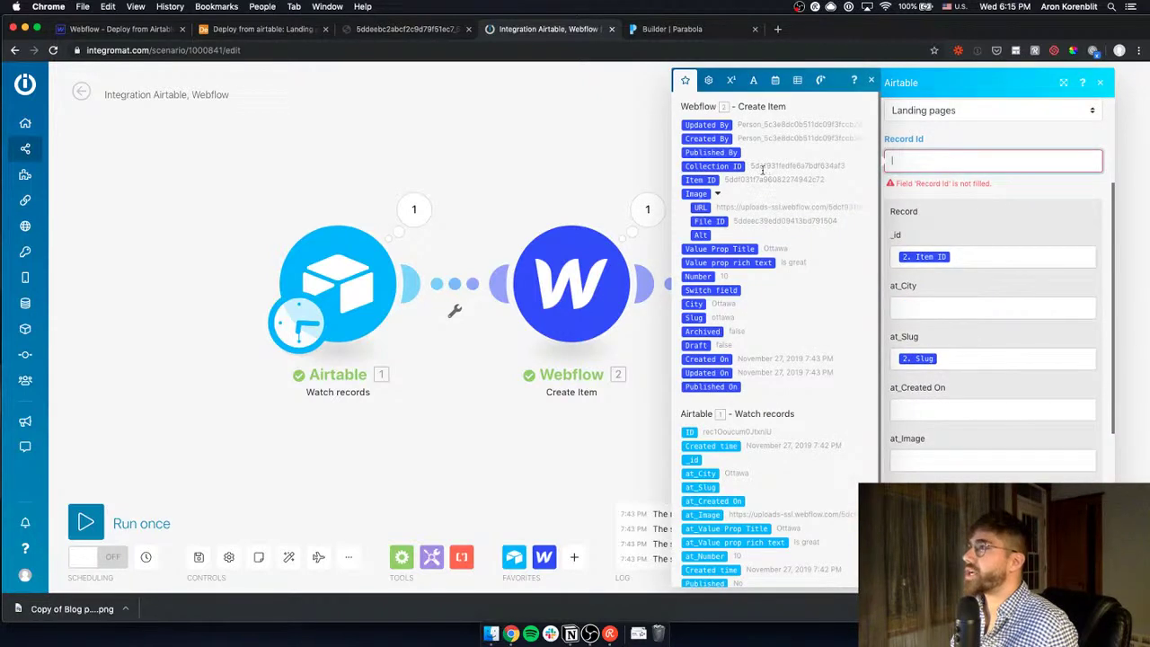
{"action": "left_click", "coordinate": [688, 418]}
{"action": "left_click", "coordinate": [961, 194]}
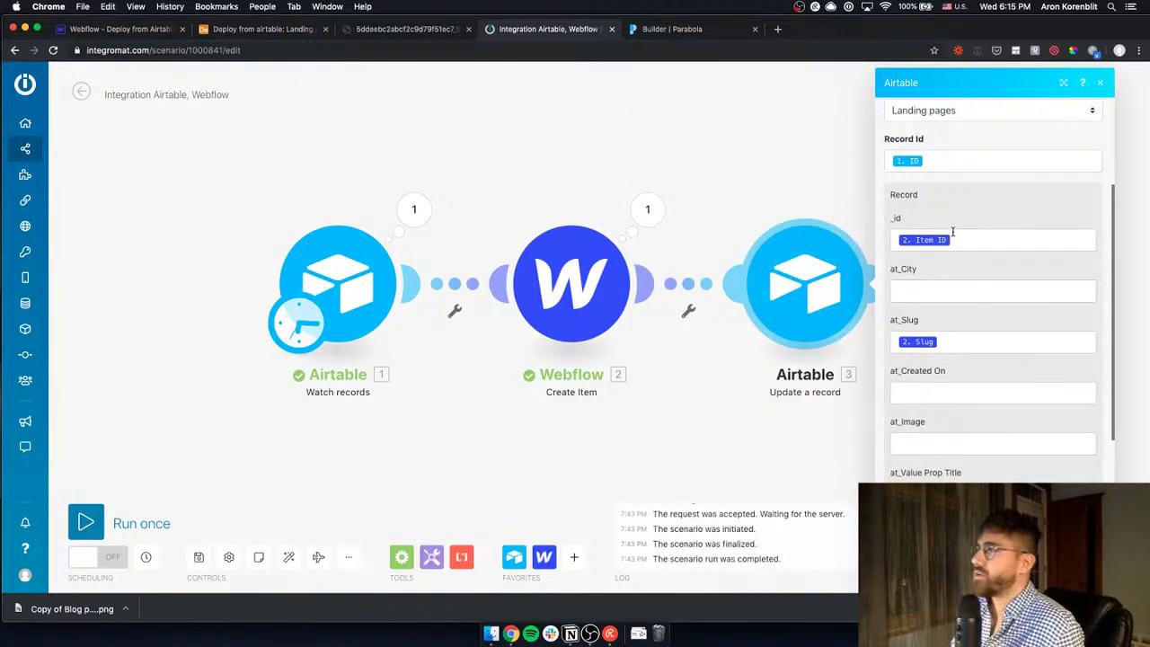
{"action": "scroll", "coordinate": [952, 231], "scroll_direction": "up", "scroll_amount": 2}
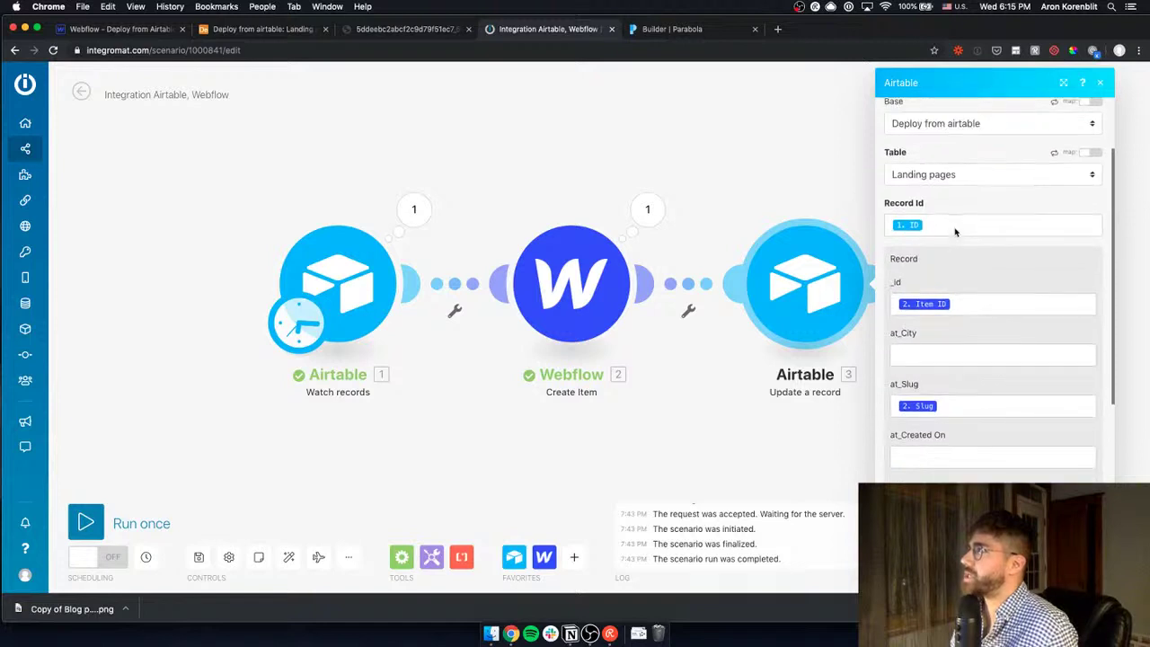
{"action": "scroll", "coordinate": [954, 233], "scroll_direction": "down", "scroll_amount": 3}
{"action": "scroll", "coordinate": [955, 238], "scroll_direction": "down", "scroll_amount": 4}
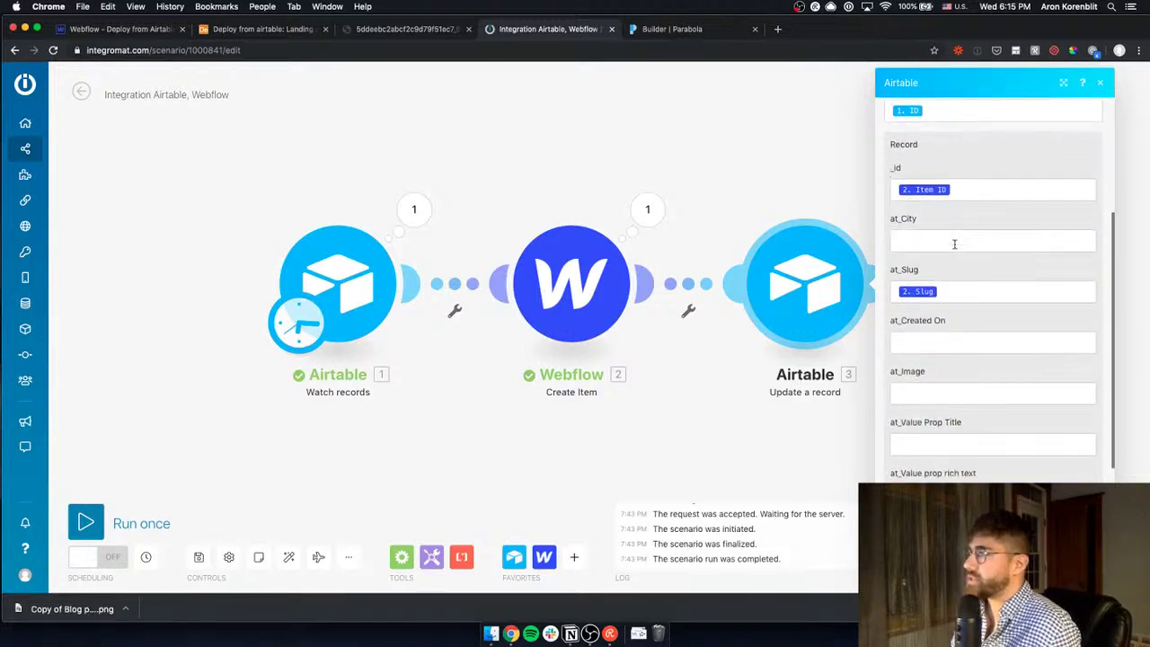
{"action": "left_click", "coordinate": [853, 344]}
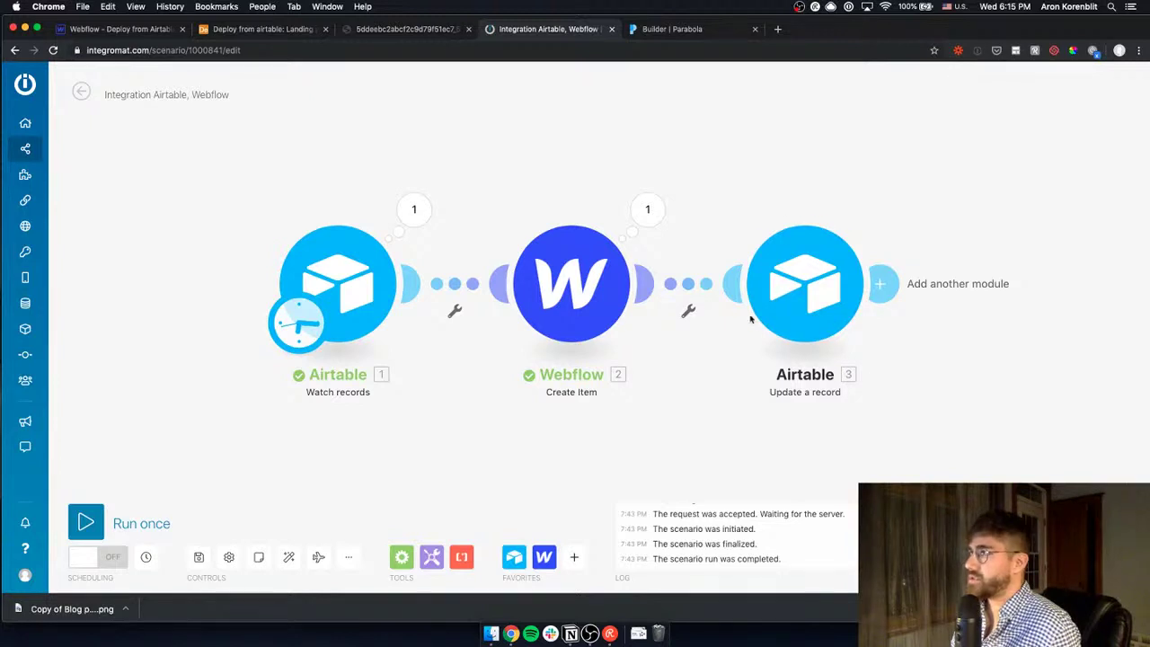
Run the scenario once and inspect the output of the Airtable Watch records module
{"action": "left_click", "coordinate": [146, 528]}
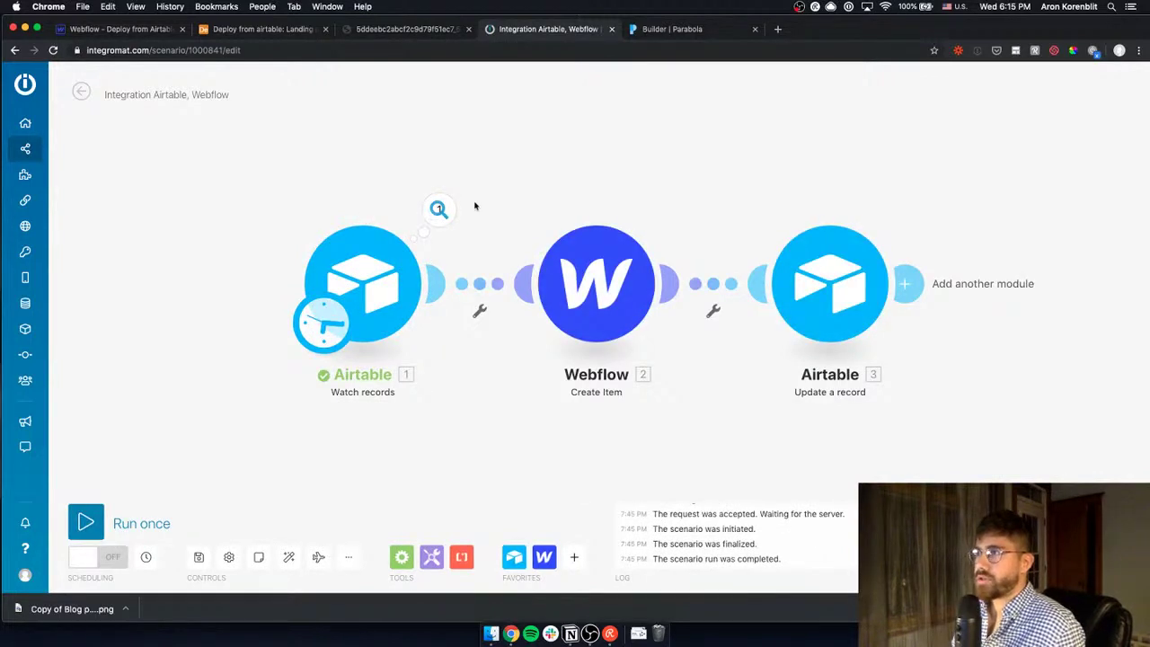
{"action": "left_click", "coordinate": [439, 209]}
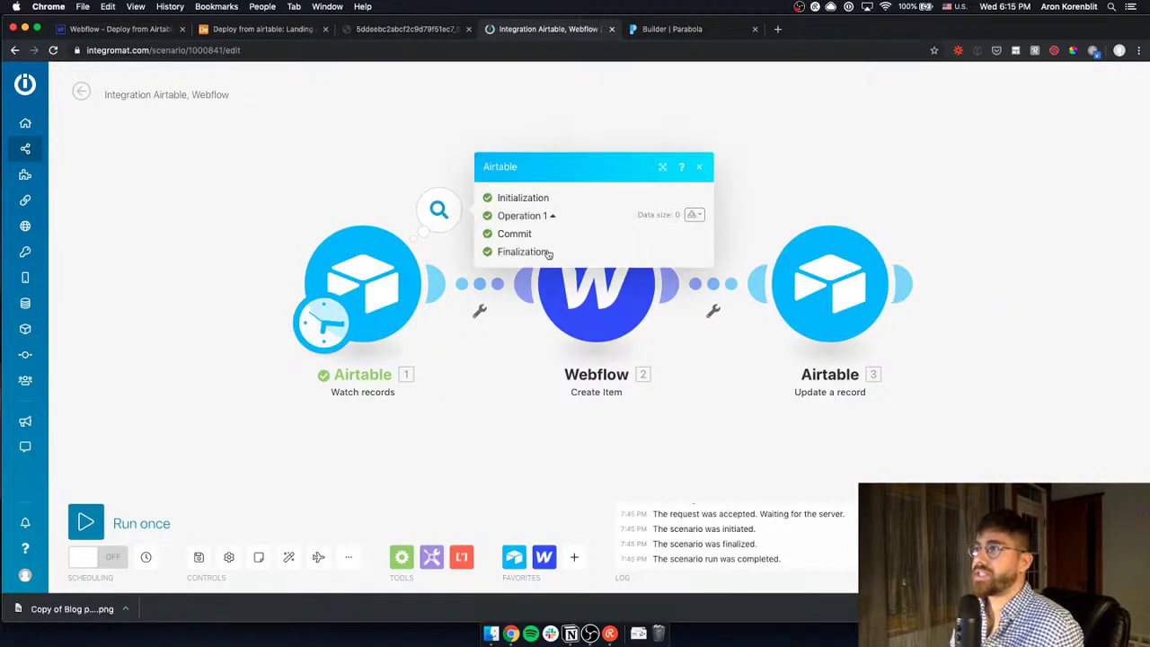
{"action": "left_click", "coordinate": [700, 167]}
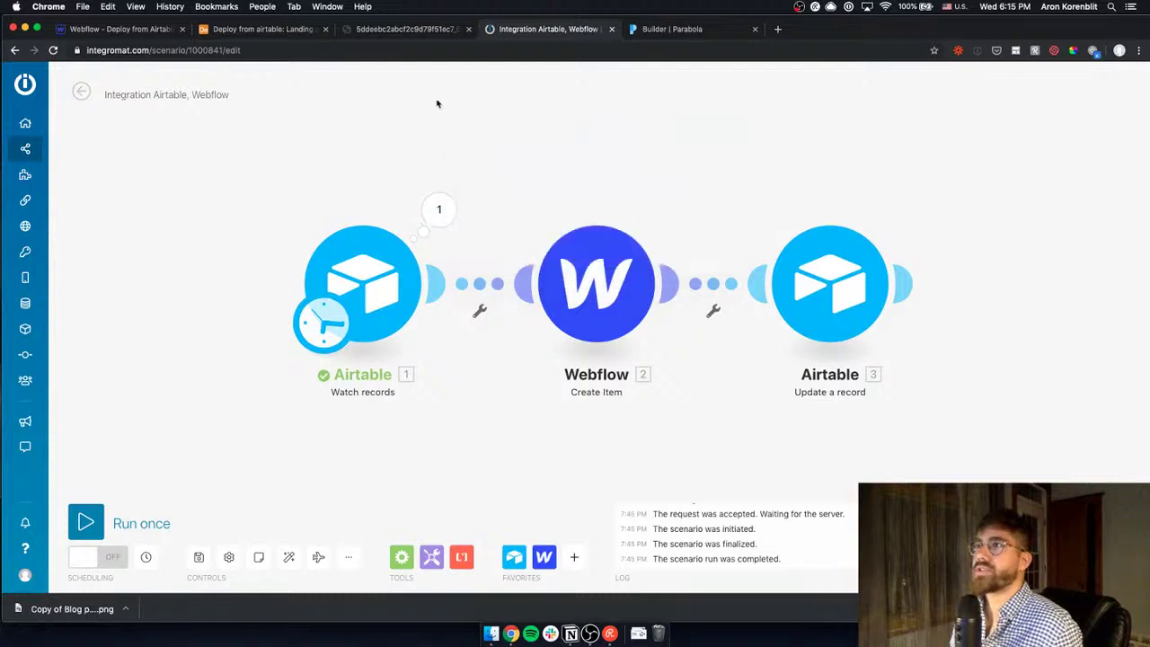
Switch to the Airtable base and add a landing page record with at_City Edmonton, leaving at_Slug empty
{"action": "left_click", "coordinate": [244, 29]}
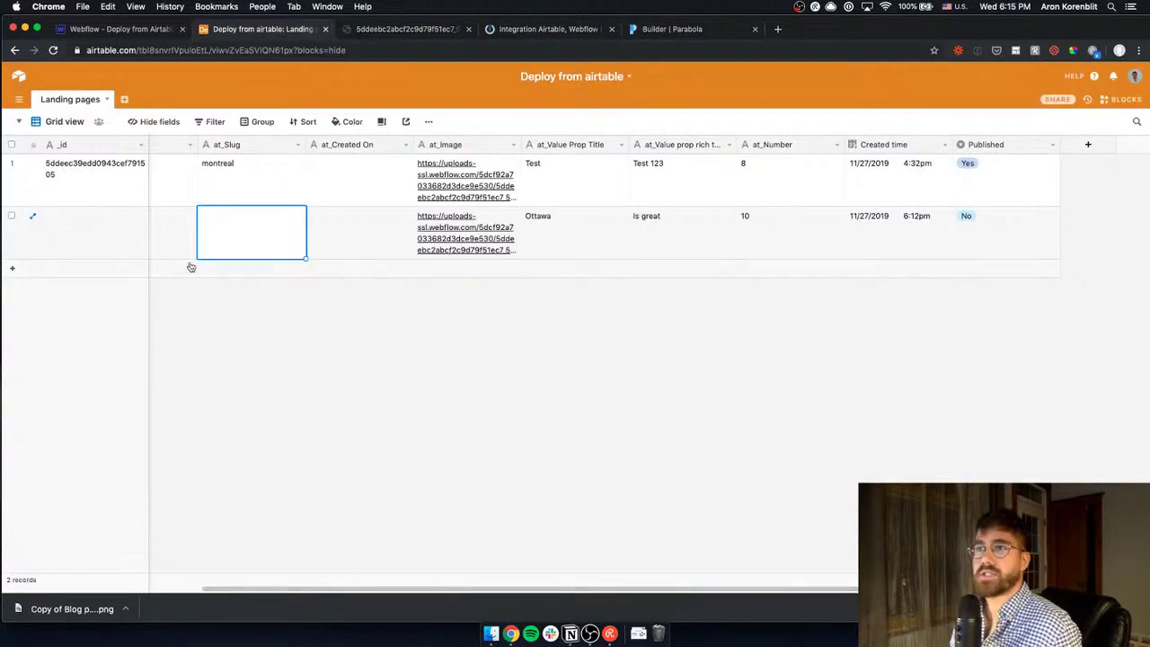
{"action": "left_click", "coordinate": [317, 279]}
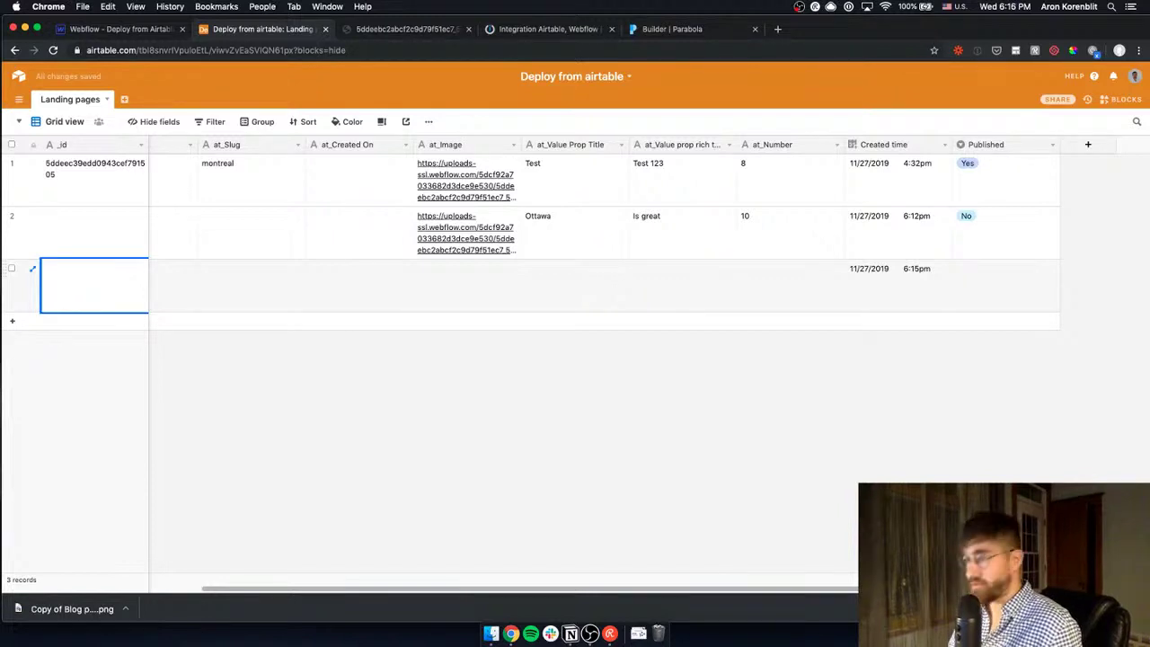
{"action": "left_click", "coordinate": [260, 310]}
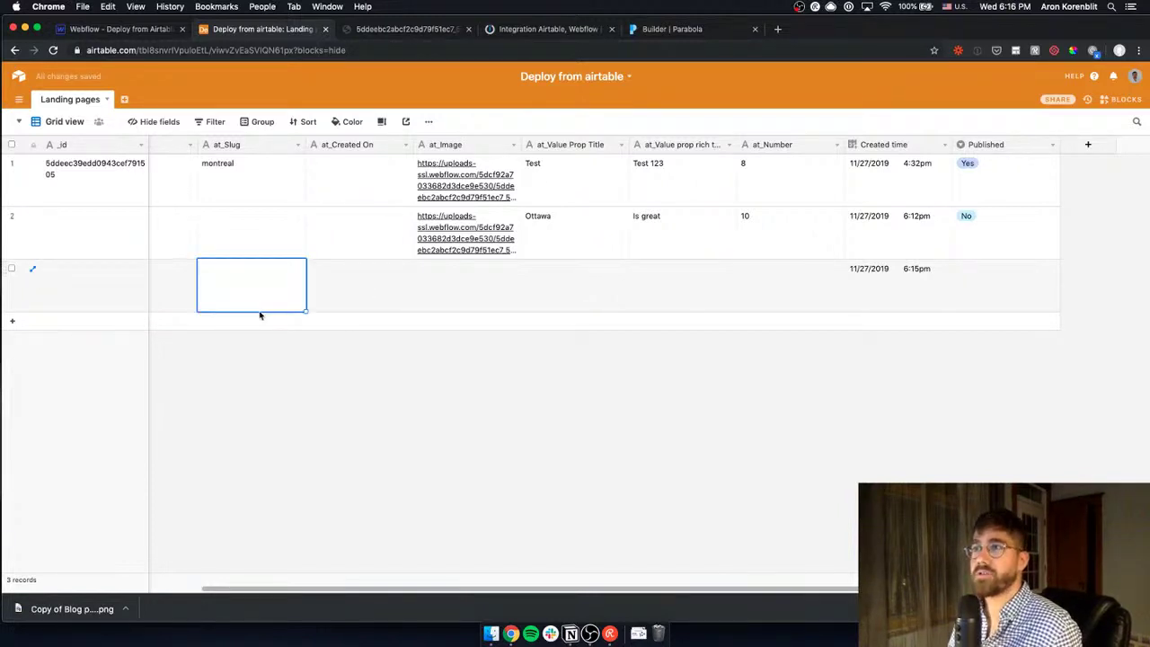
{"action": "key", "text": "Left"}
{"action": "type", "text": "Edmont"}
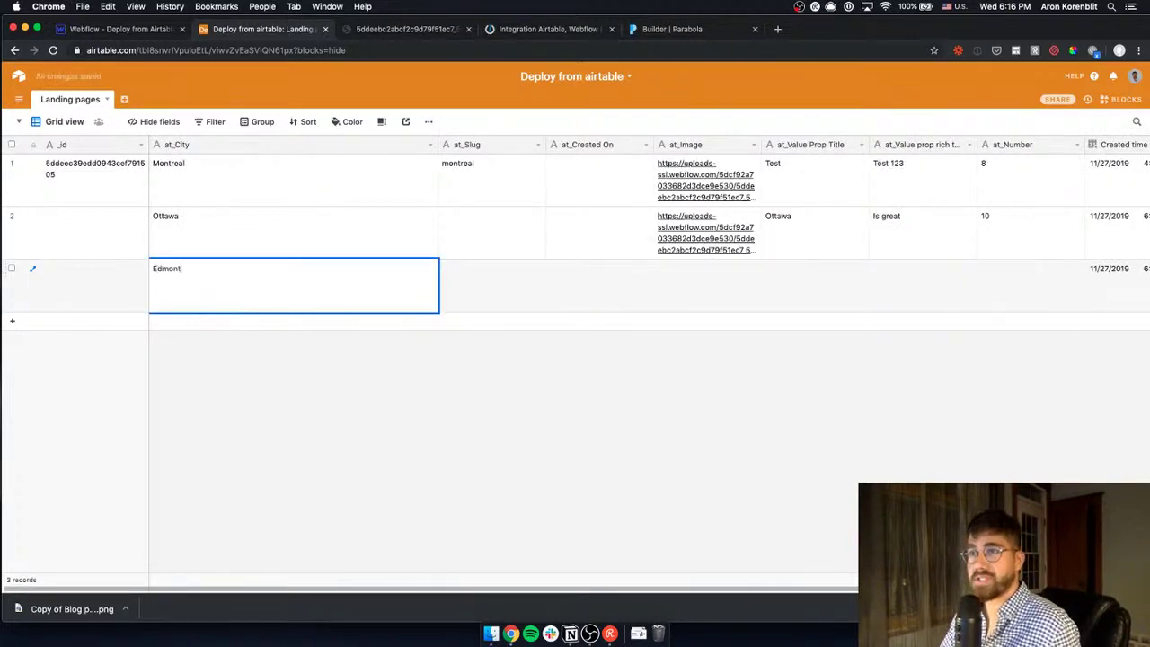
{"action": "type", "text": "on"}
{"action": "key", "text": "Tab"}
{"action": "type", "text": "e"}
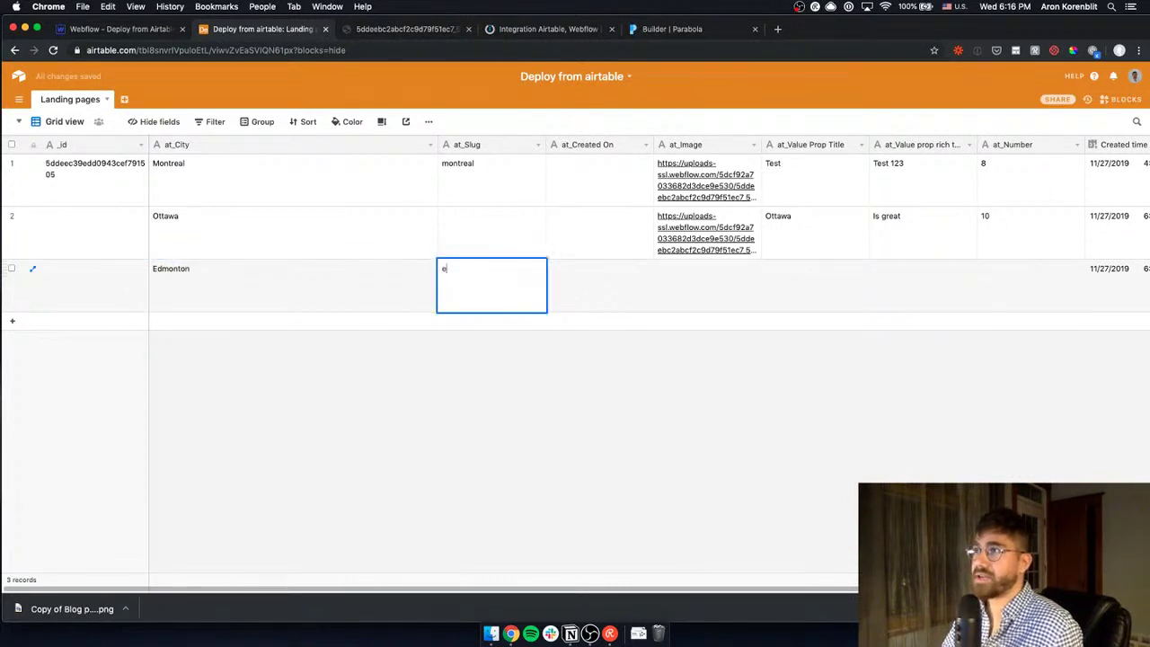
{"action": "key", "text": "Escape"}
{"action": "key", "text": "Tab"}
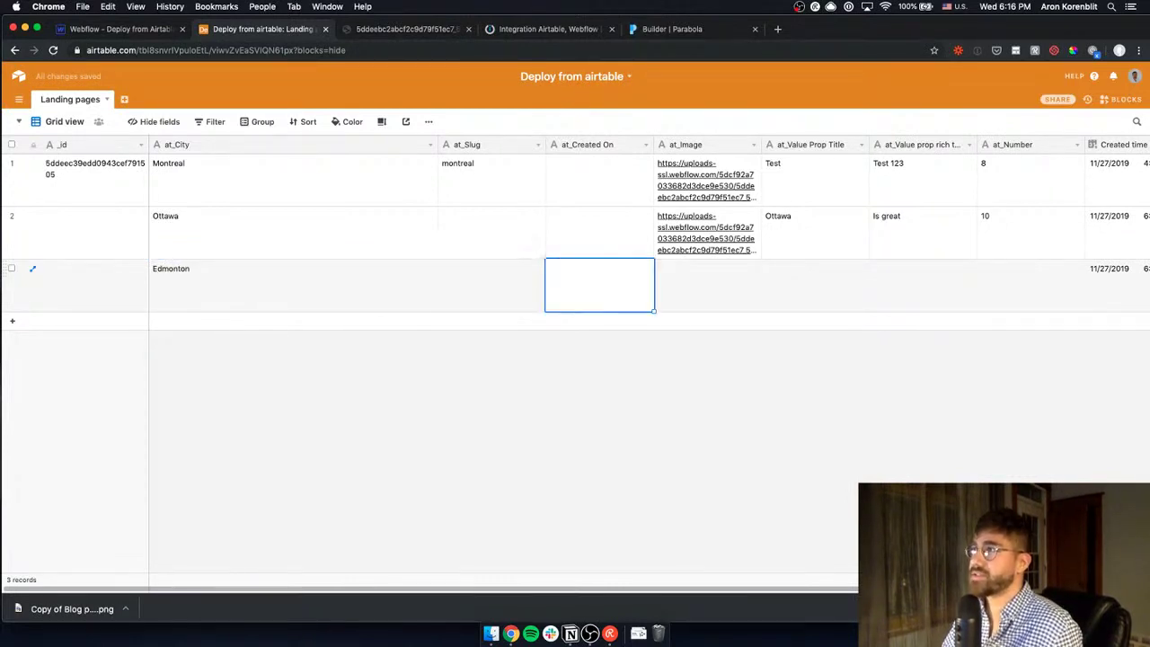
Fill the Edmonton record with the Ottawa record's at_Image link, at_Value Prop Title Edmonton and at_Value prop rich text "is cold"
{"action": "key", "text": "Tab"}
{"action": "key", "text": "Up"}
{"action": "key", "text": "super+c"}
{"action": "key", "text": "Down"}
{"action": "key", "text": "super+v"}
{"action": "key", "text": "Tab"}
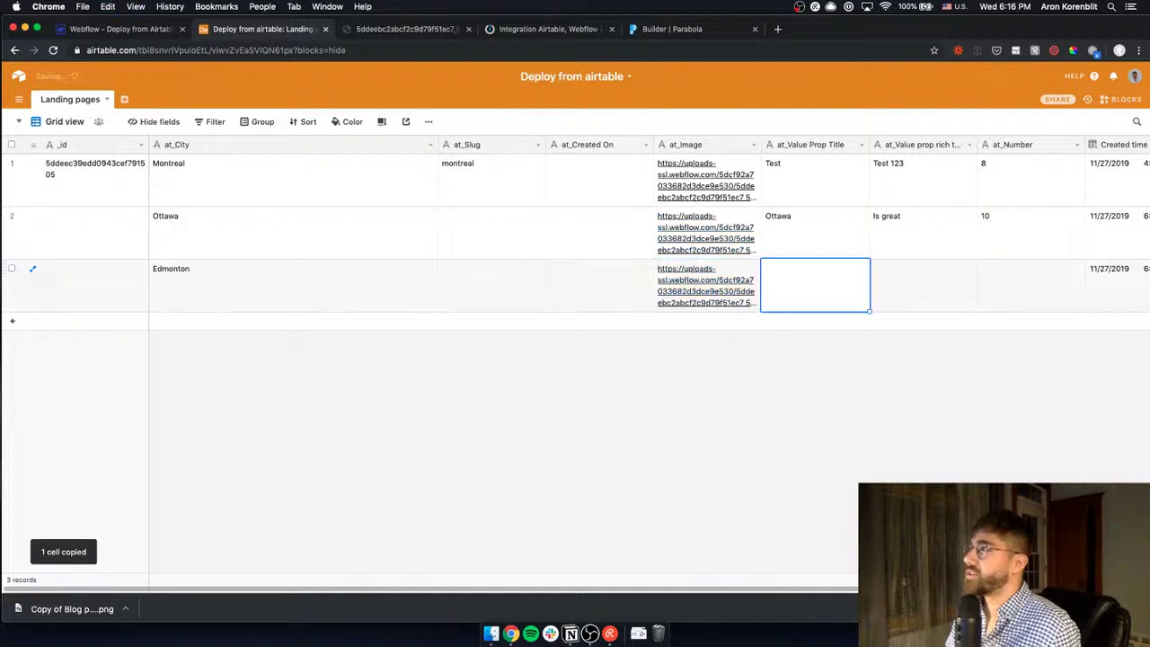
{"action": "type", "text": "Edmonton"}
{"action": "key", "text": "Tab"}
{"action": "type", "text": "is cold"}
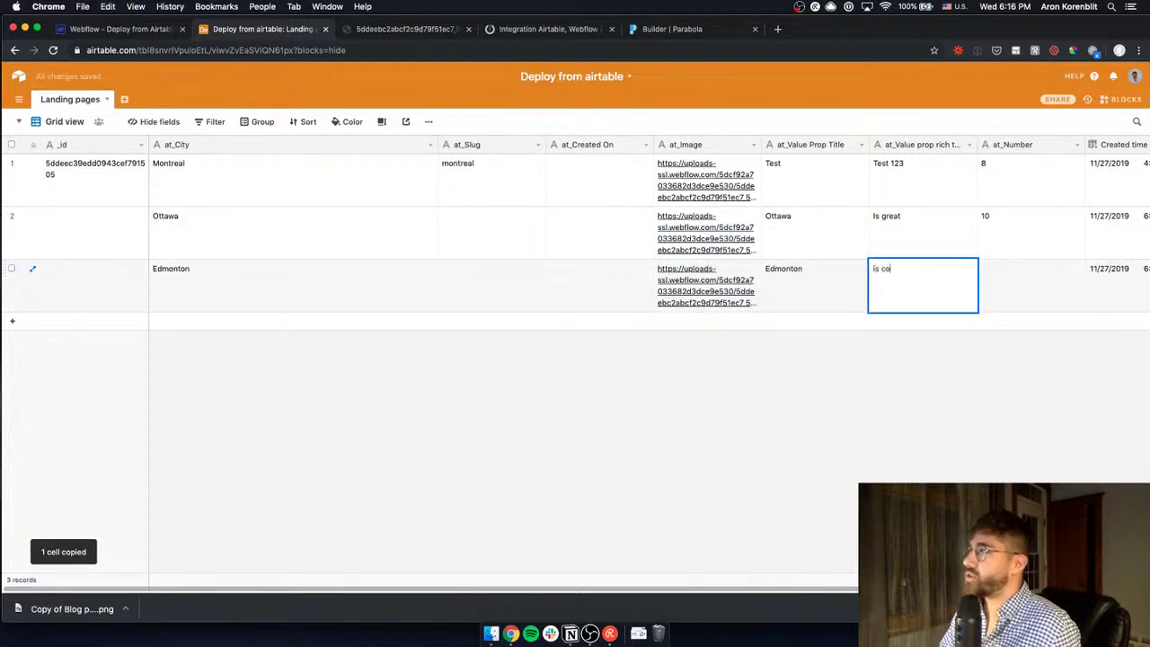
Set the Edmonton record's at_Number to 12 and its Published option to No
{"action": "key", "text": "Tab"}
{"action": "key", "text": "Tab"}
{"action": "key", "text": "shift+Tab"}
{"action": "type", "text": "12"}
{"action": "key", "text": "Tab"}
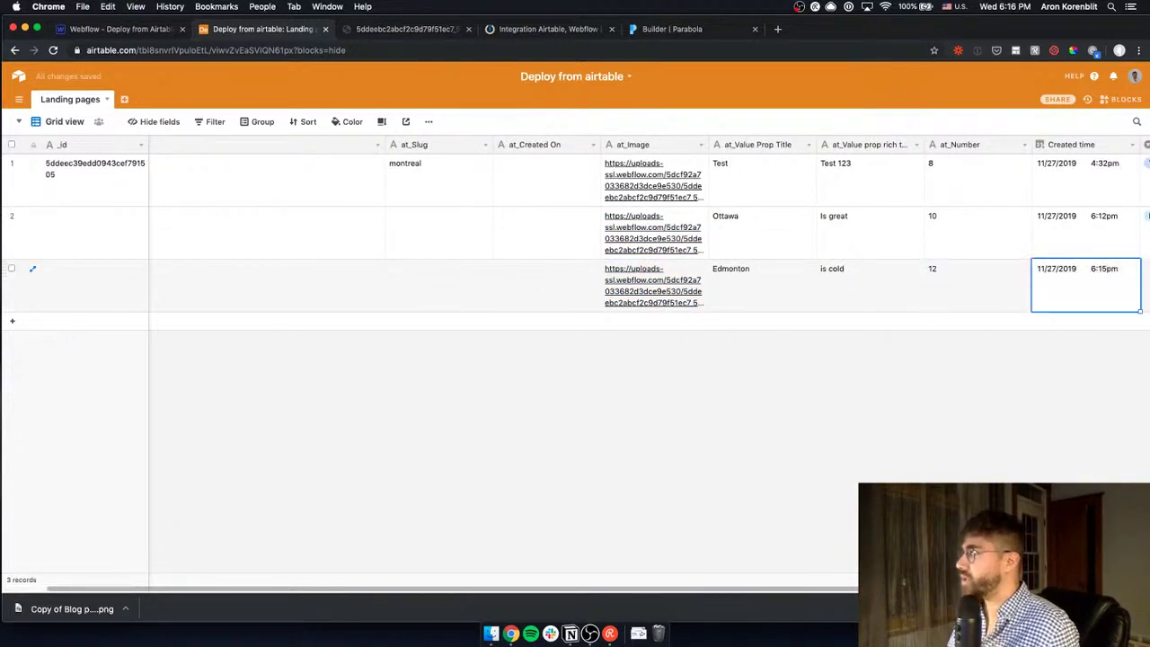
{"action": "key", "text": "Tab"}
{"action": "type", "text": "no"}
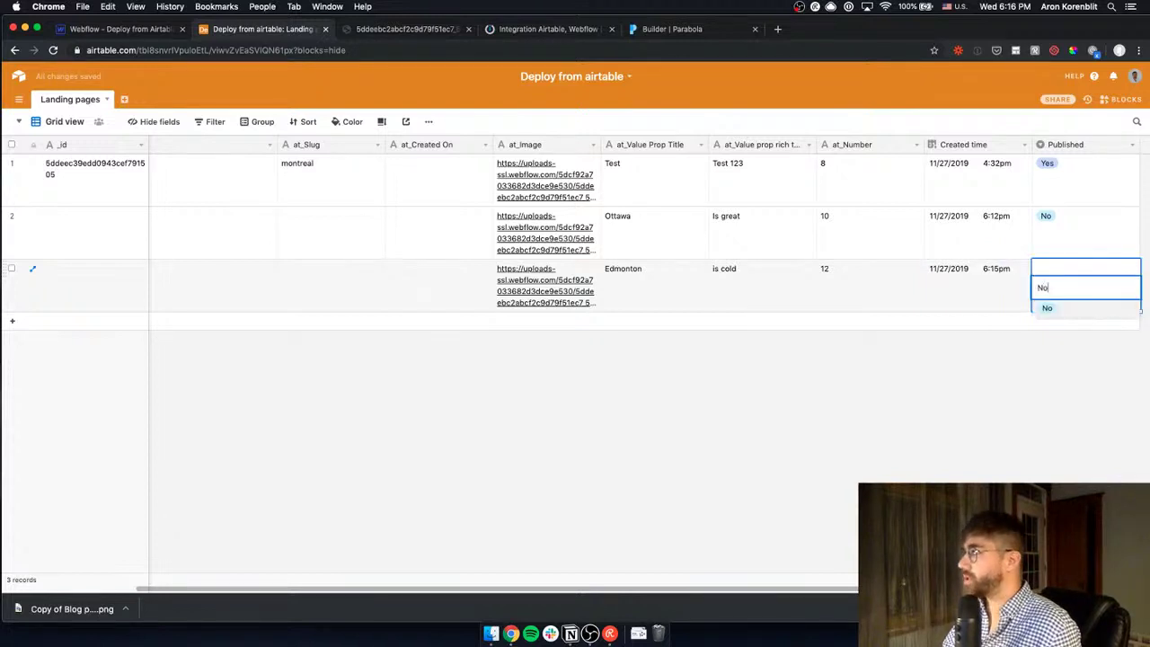
{"action": "key", "text": "Return"}
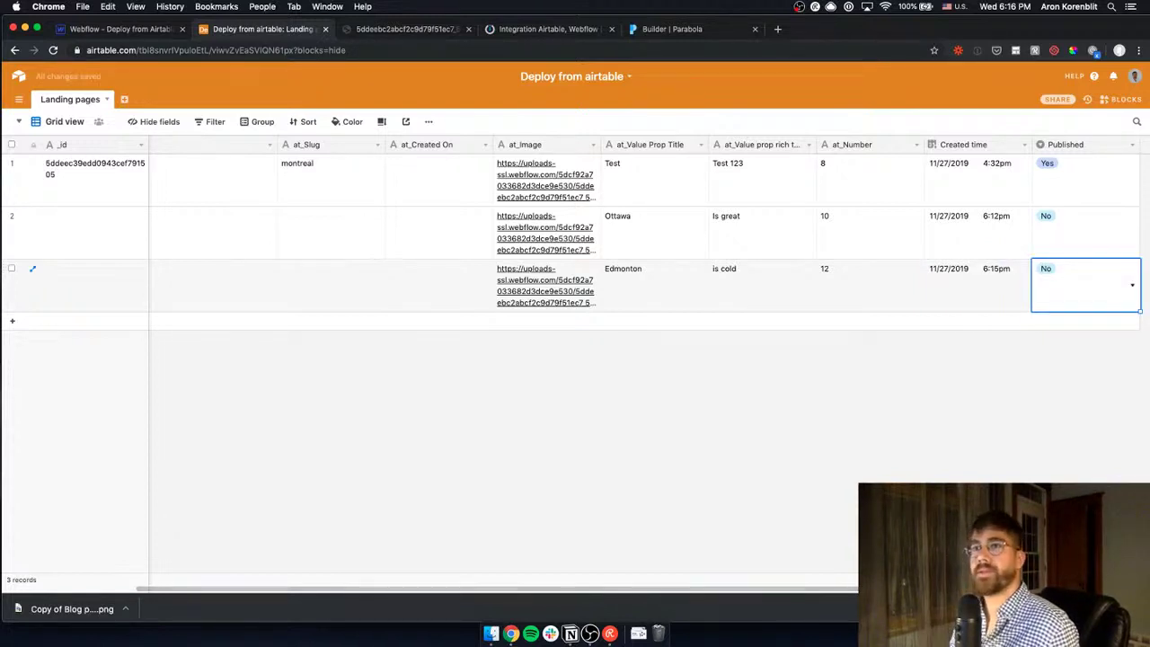
Set the Published option of the Ottawa record to Yes
{"action": "left_click", "coordinate": [1126, 239]}
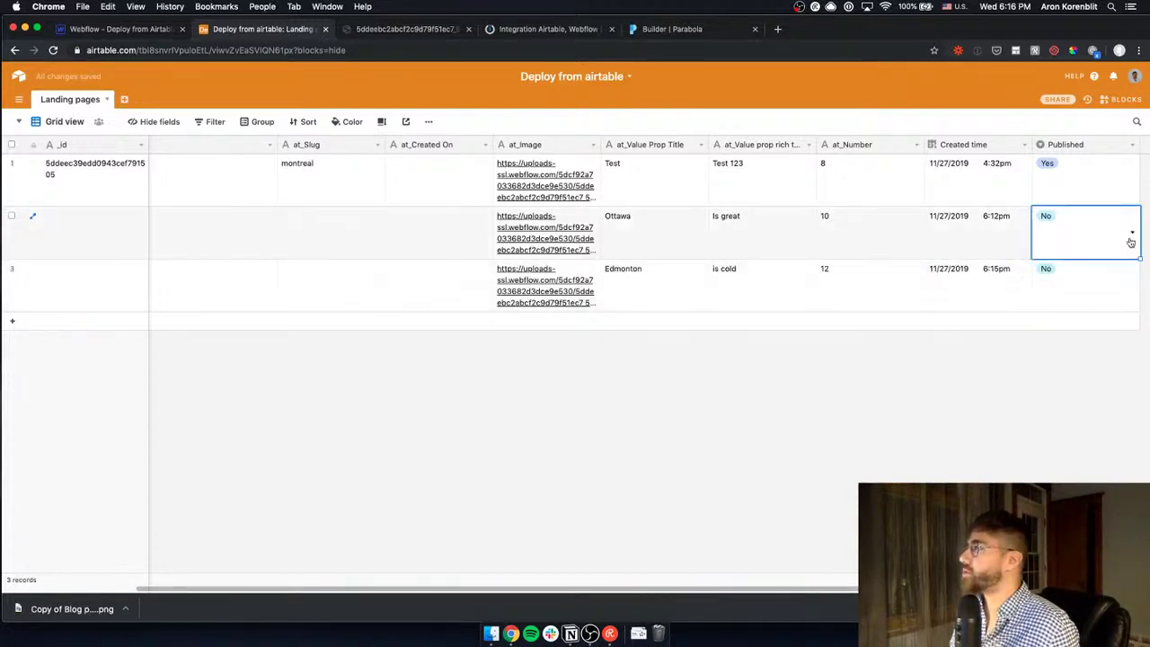
{"action": "left_click", "coordinate": [1126, 230]}
{"action": "left_click", "coordinate": [1062, 286]}
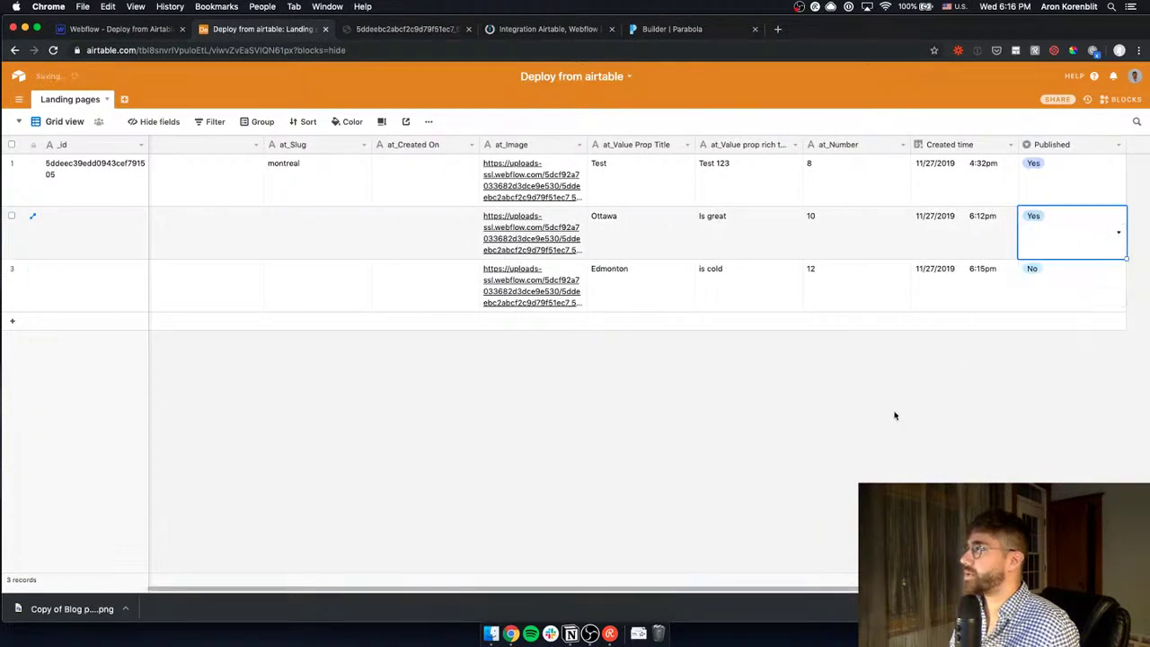
{"action": "left_click", "coordinate": [893, 410]}
Switch to Integromat to run the scenario once and check the Edmonton record's _id, at_Slug and Published fields back in Airtable
{"action": "left_click", "coordinate": [517, 35]}
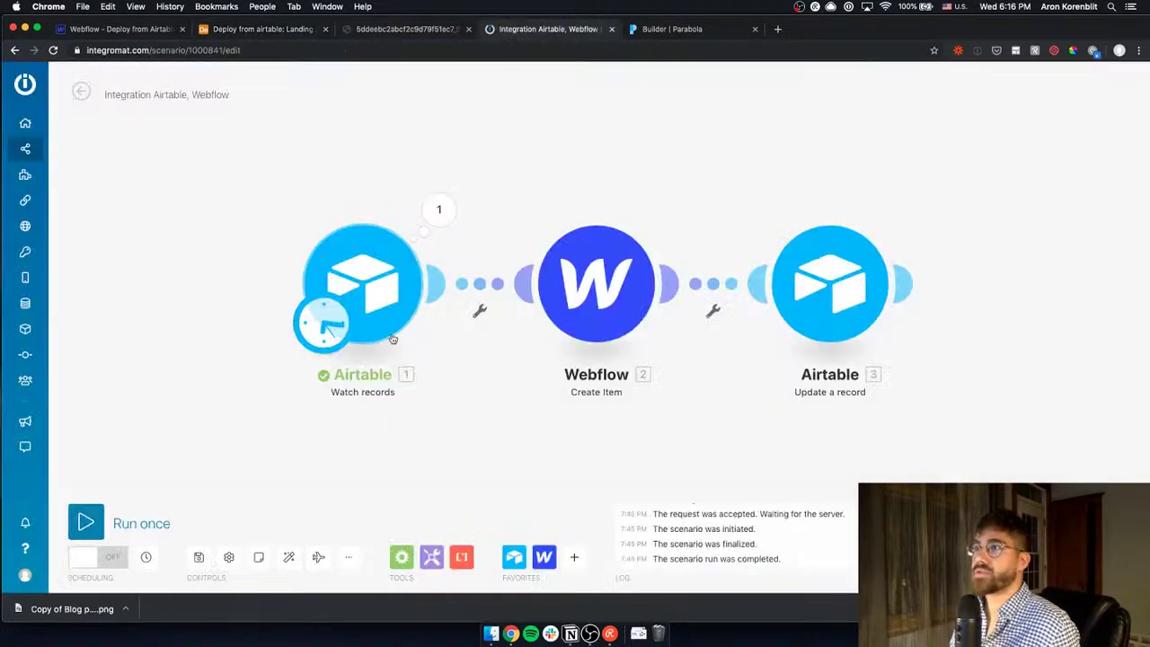
{"action": "left_click", "coordinate": [86, 524]}
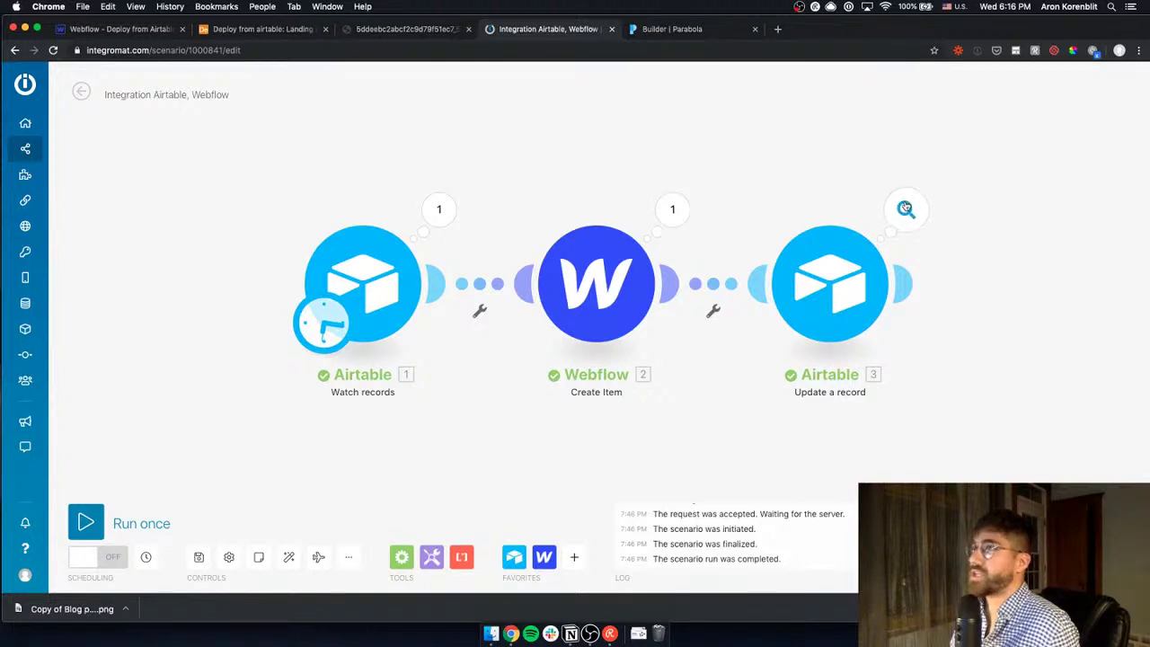
{"action": "left_click", "coordinate": [263, 29]}
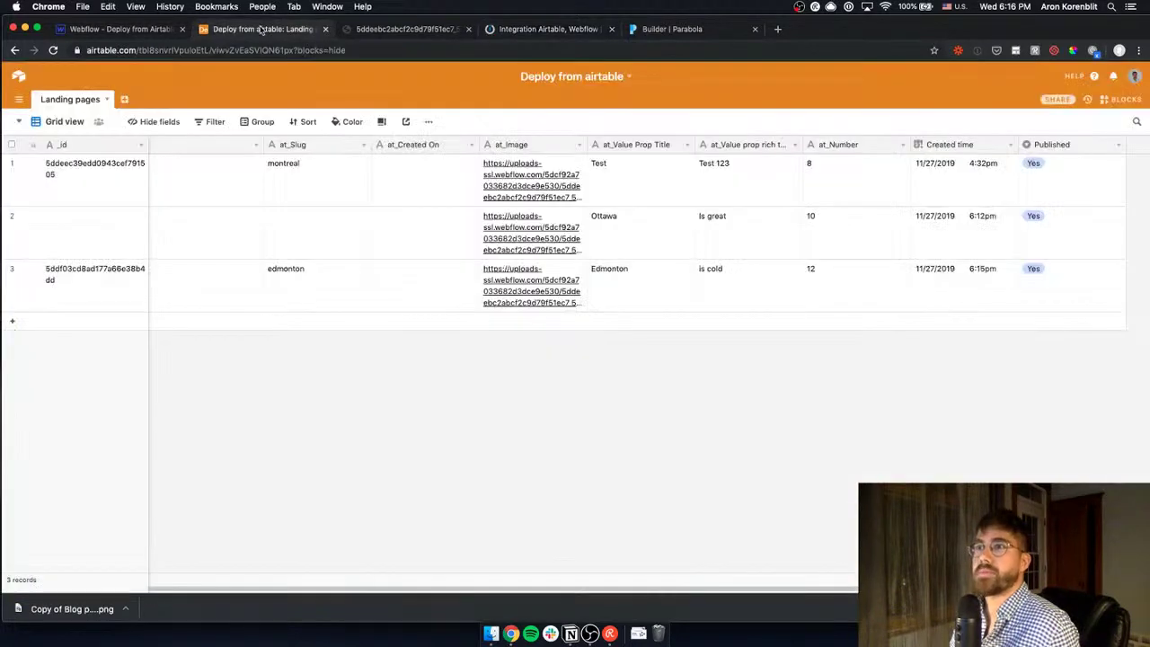
{"action": "left_click", "coordinate": [67, 298]}
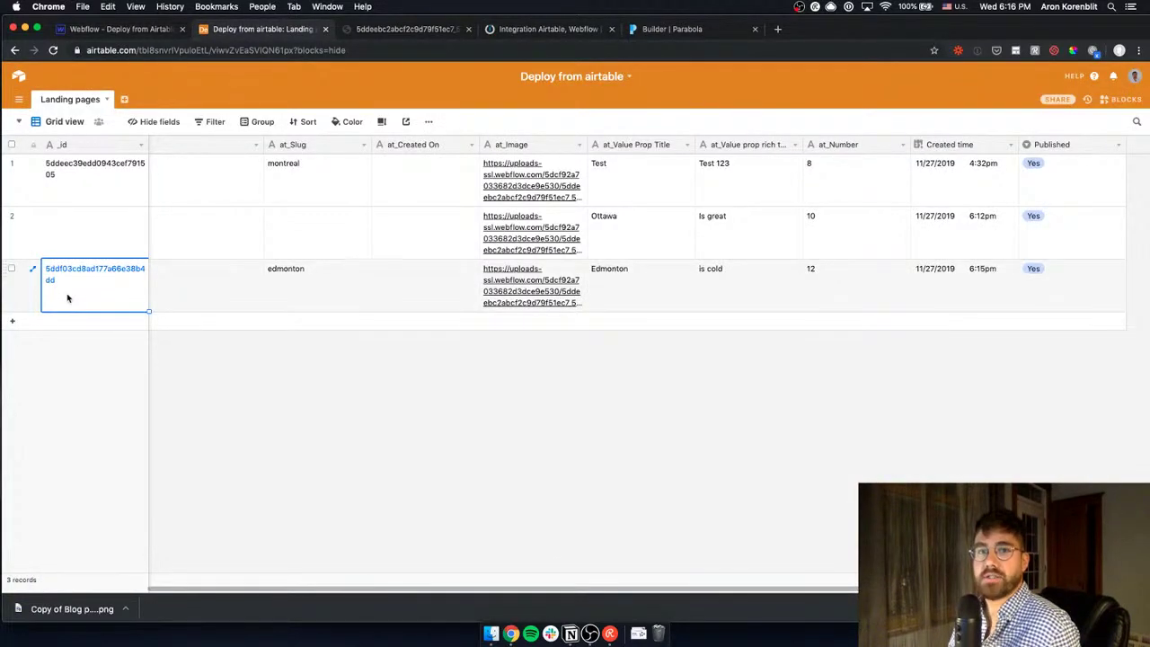
{"action": "key", "text": "Right"}
{"action": "key", "text": "Right"}
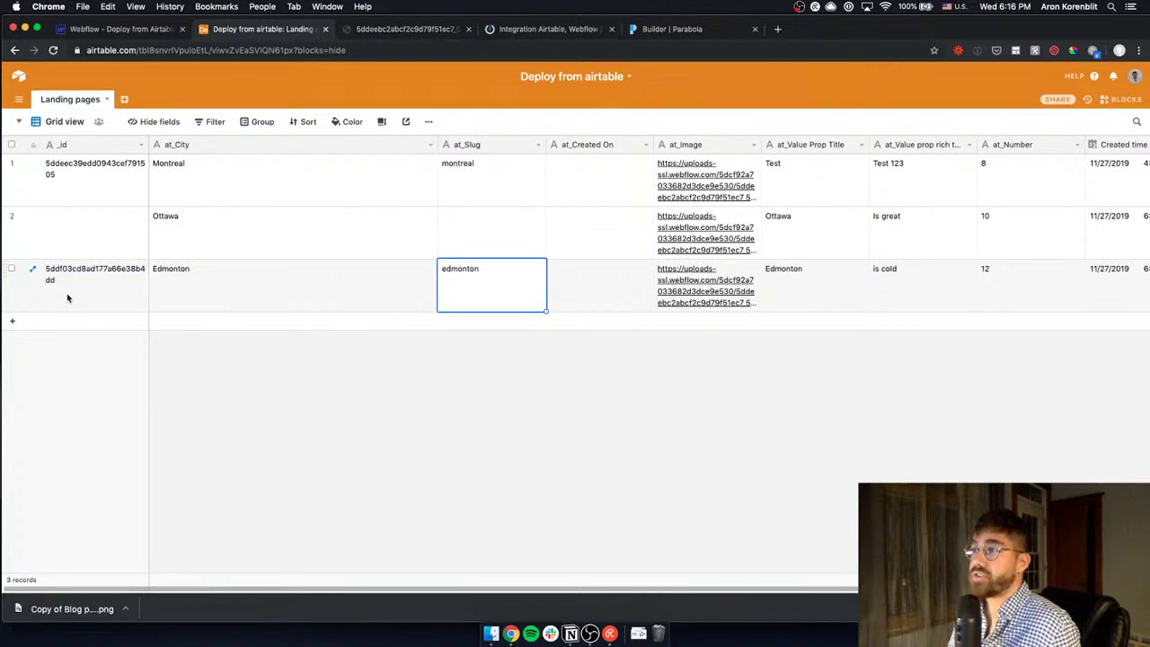
{"action": "key", "text": "Right"}
{"action": "key", "text": "Right"}
{"action": "key", "text": "Right"}
{"action": "key", "text": "Right"}
{"action": "key", "text": "Right"}
{"action": "key", "text": "Right"}
{"action": "key", "text": "Right"}
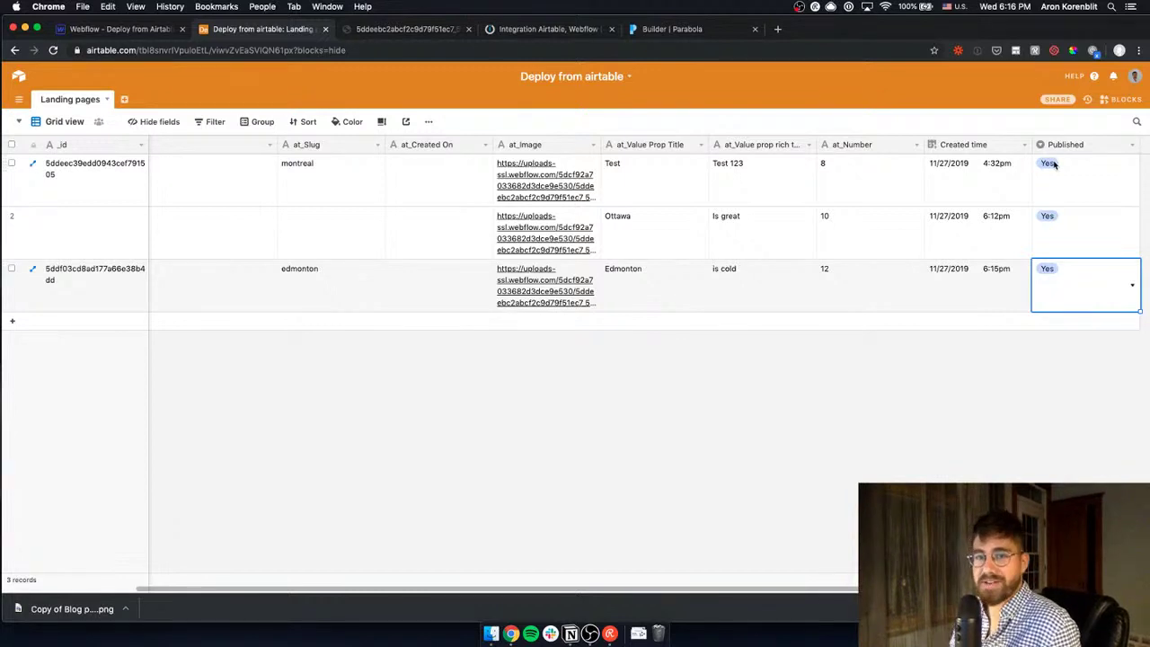
Switch to Webflow, reload the Designer and check the Cities collection for the Edmonton item
{"action": "left_click", "coordinate": [90, 29]}
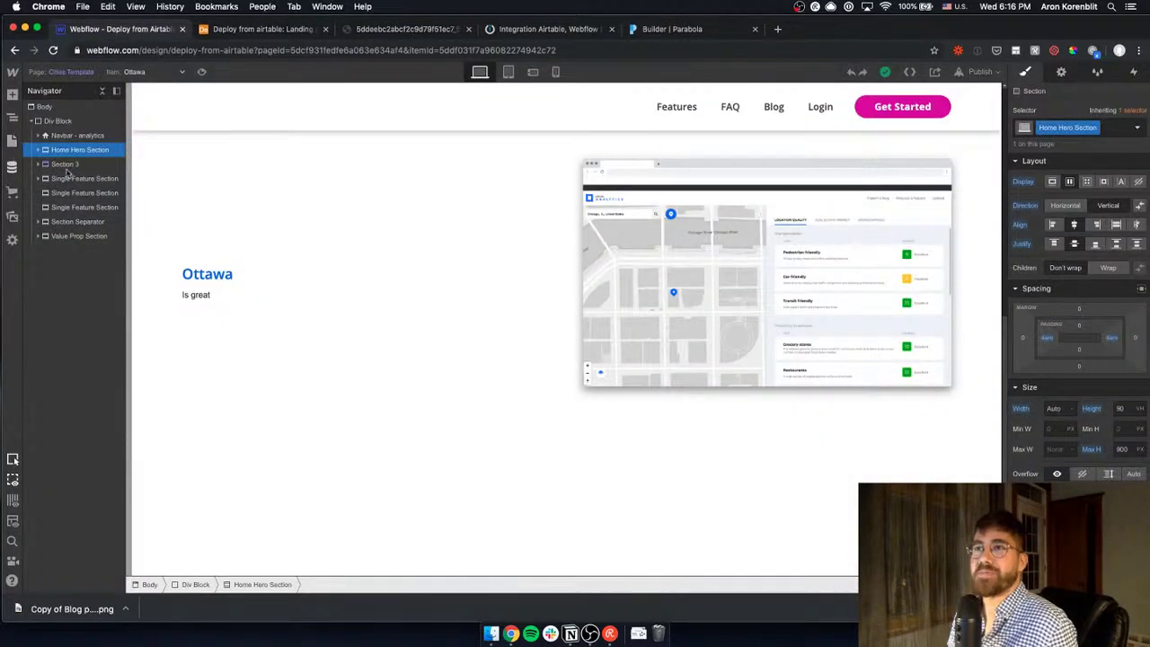
{"action": "left_click", "coordinate": [12, 166]}
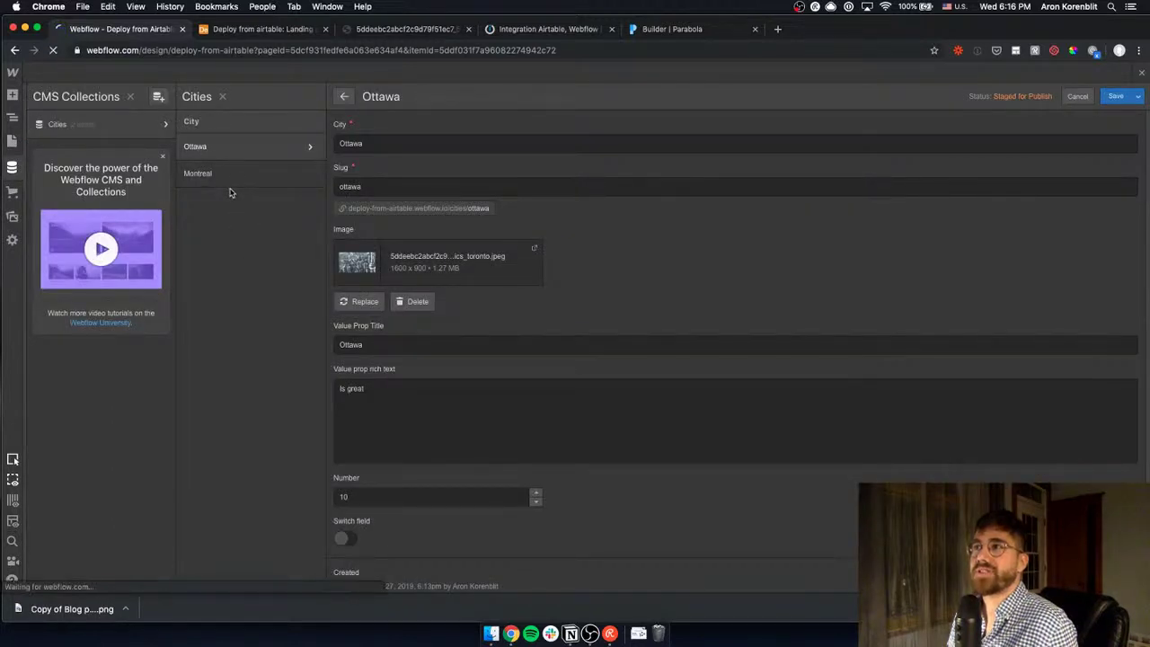
{"action": "key", "text": "super+r"}
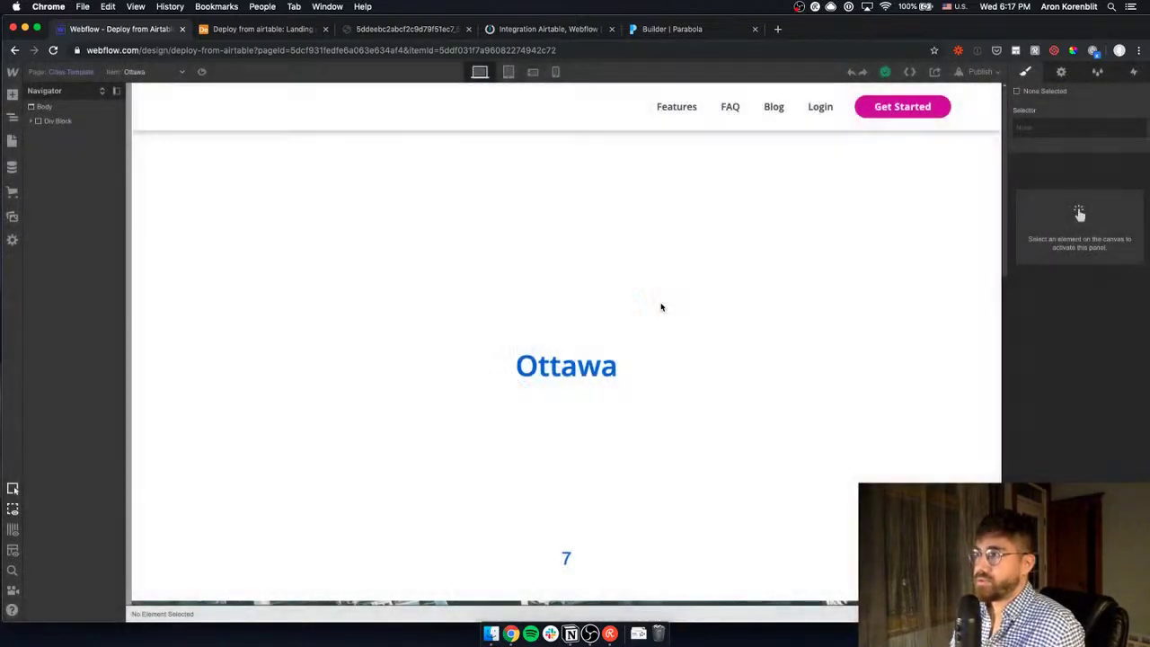
{"action": "left_click", "coordinate": [9, 169]}
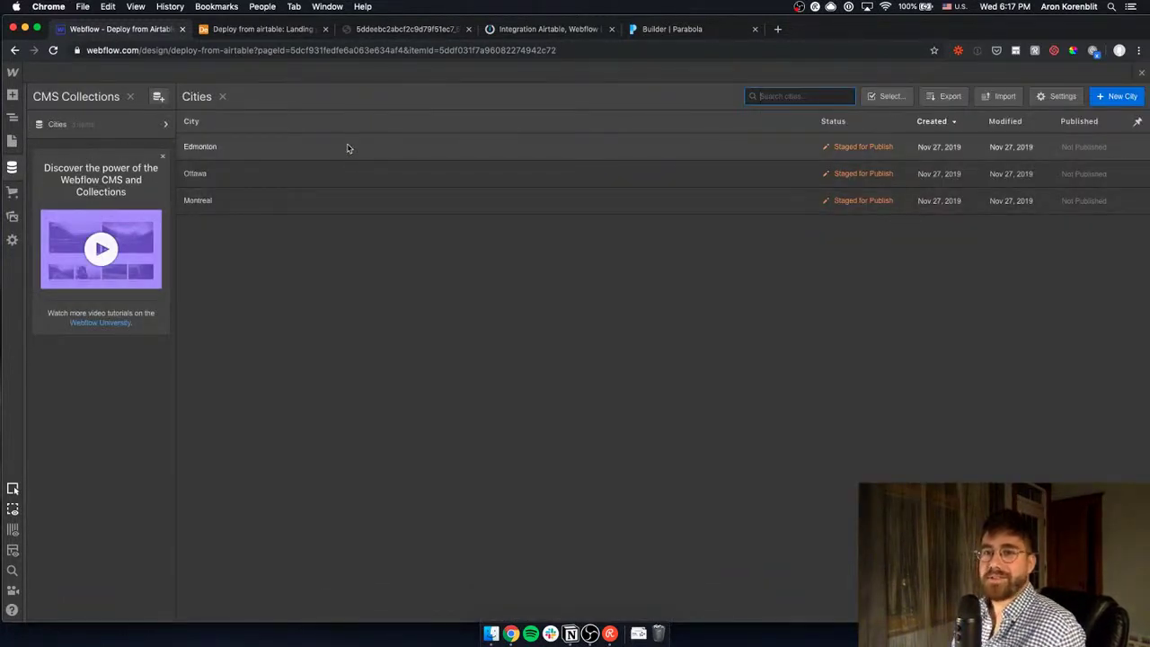
Switch to the Notion roadmap and mark "Connect Airtable and Webflow (Integromat)" as done
{"action": "left_click", "coordinate": [568, 629]}
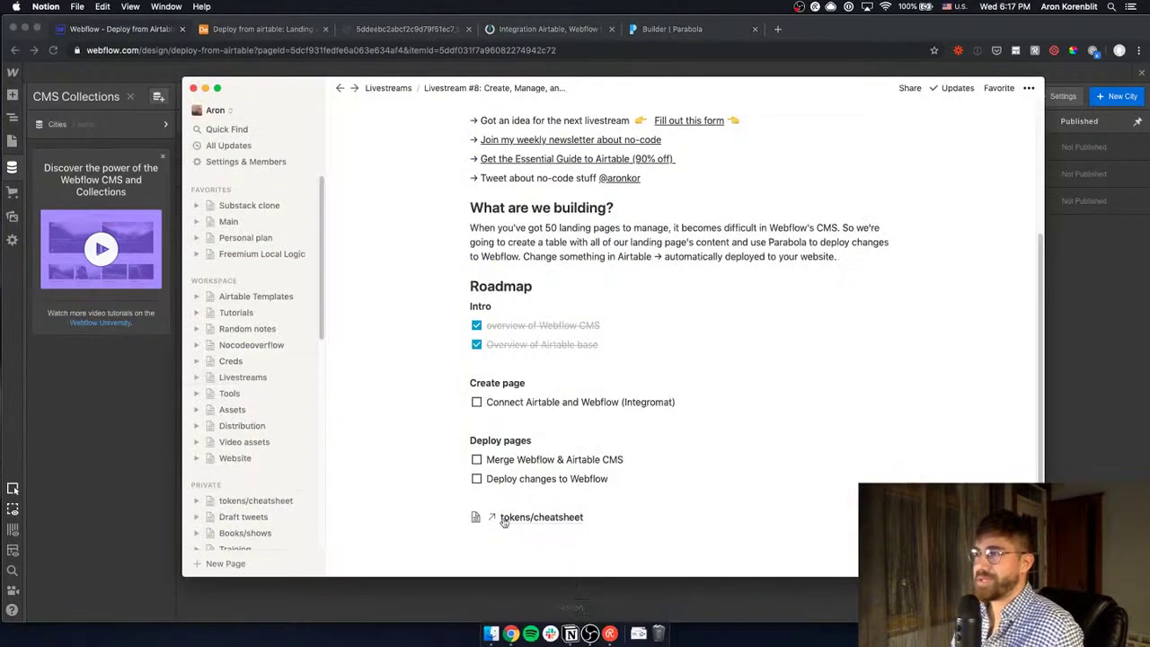
{"action": "left_click", "coordinate": [477, 403]}
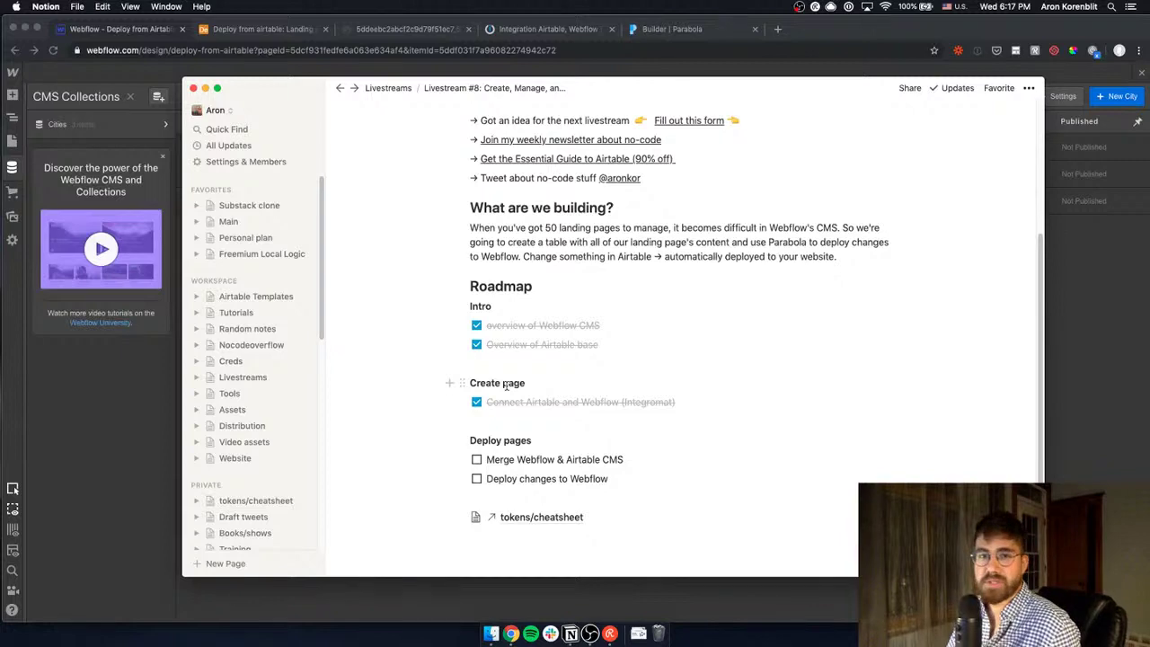
{"action": "left_click", "coordinate": [261, 29]}
{"action": "left_click", "coordinate": [61, 125]}
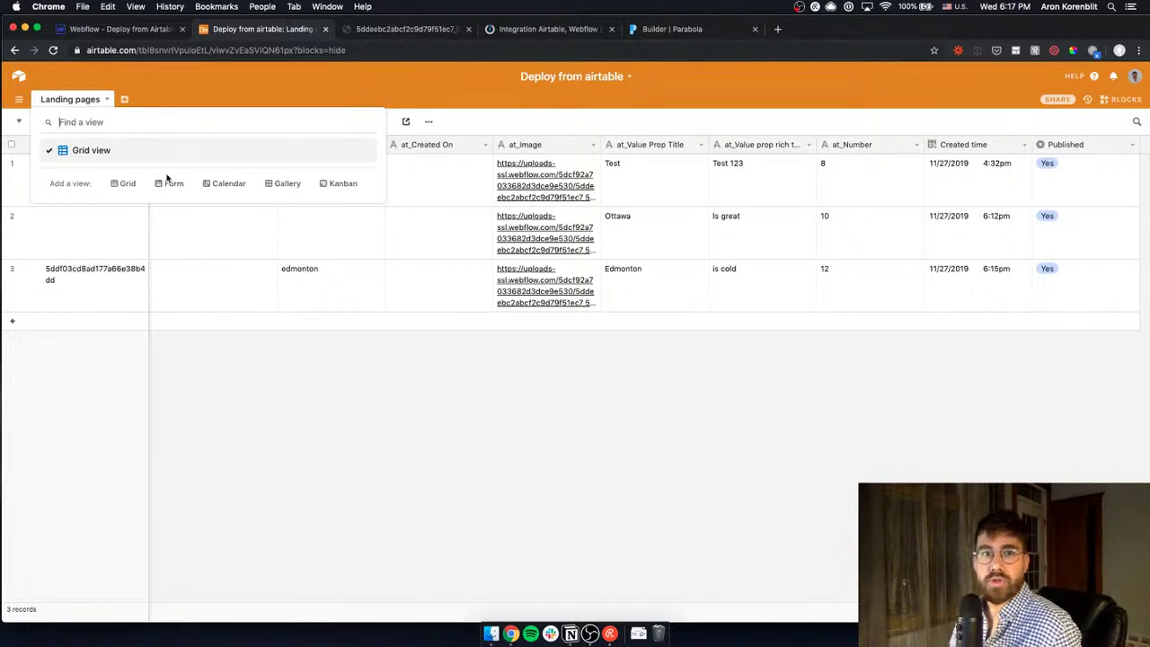
{"action": "left_click", "coordinate": [509, 468]}
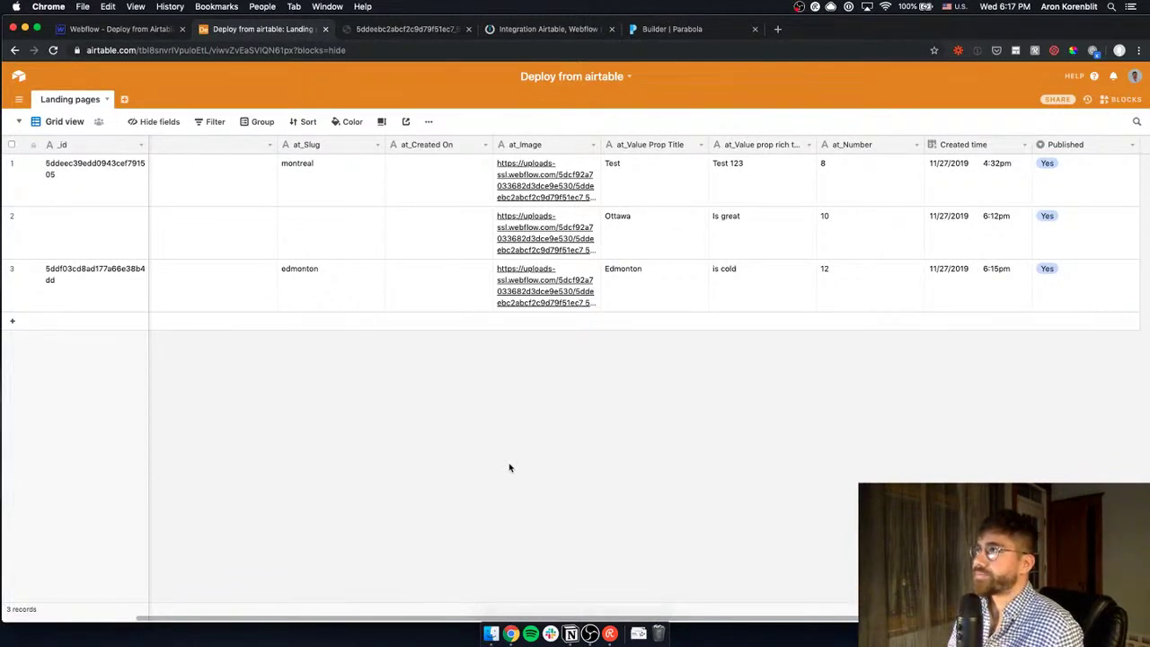
{"action": "left_click", "coordinate": [550, 29]}
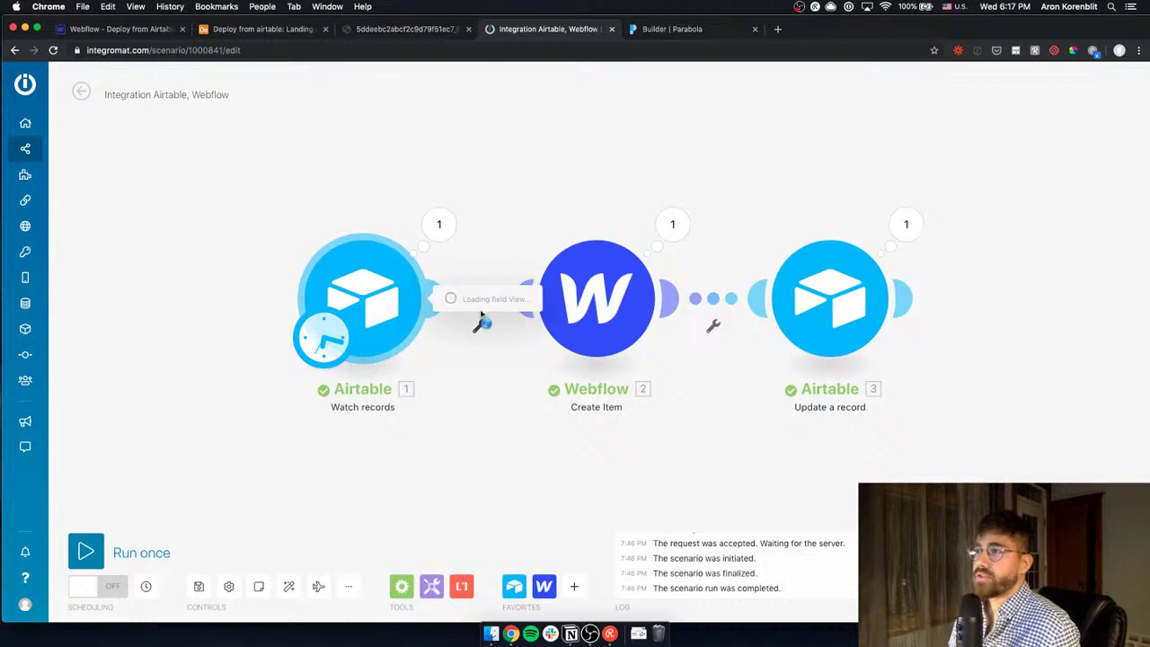
{"action": "scroll", "coordinate": [502, 511], "scroll_direction": "down", "scroll_amount": 1}
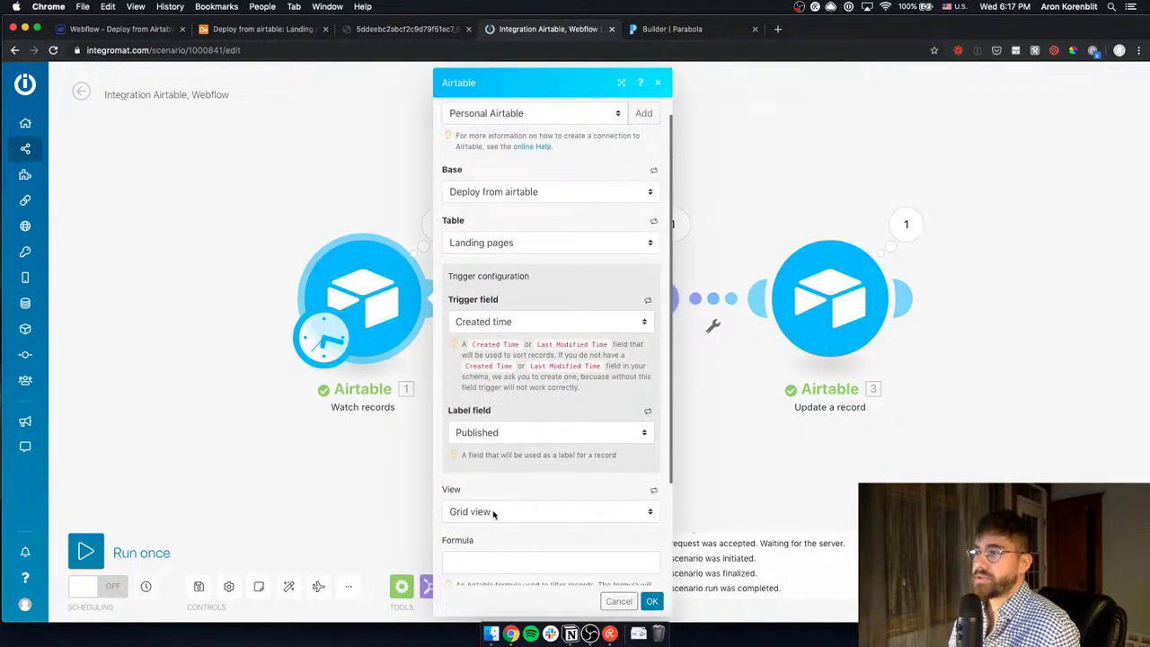
{"action": "left_click", "coordinate": [403, 500]}
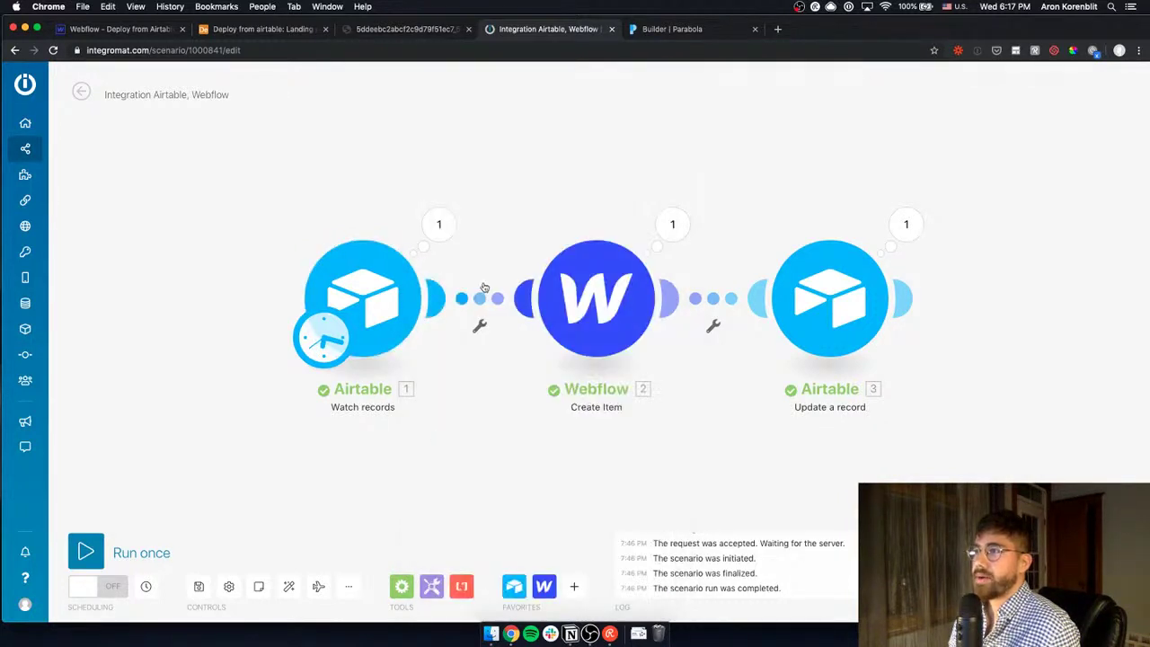
Add a filter labelled "If published" between Airtable Watch records and Webflow Create Item, with the condition Published Equal to No
{"action": "left_click", "coordinate": [479, 300]}
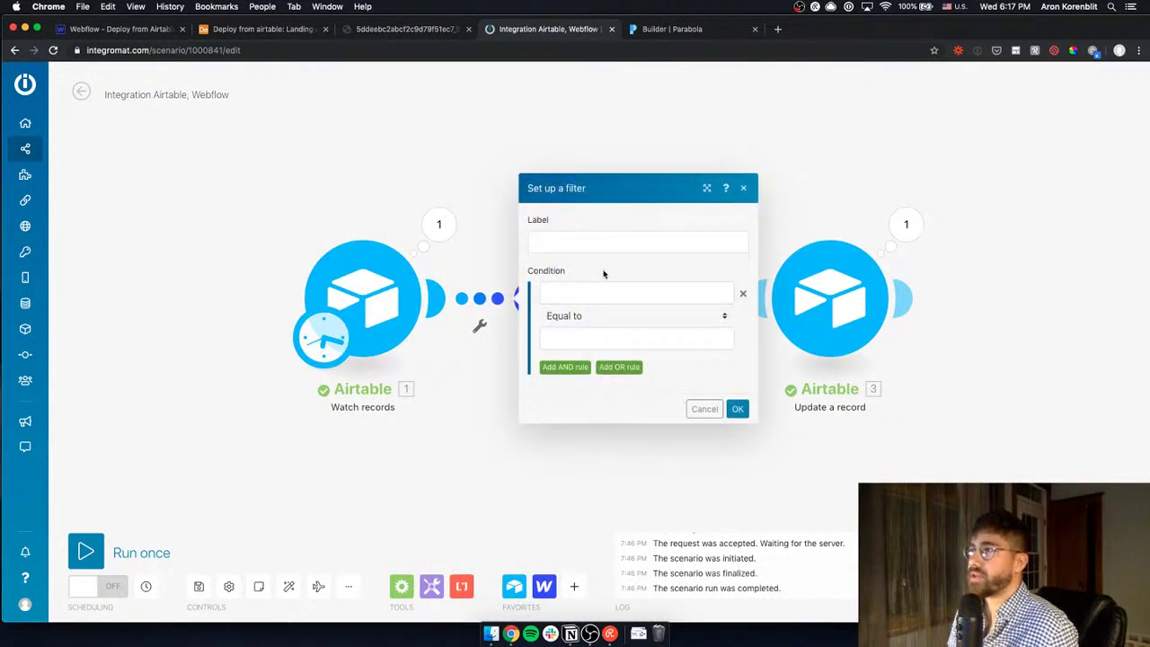
{"action": "left_click", "coordinate": [598, 239]}
{"action": "type", "text": "If publi"}
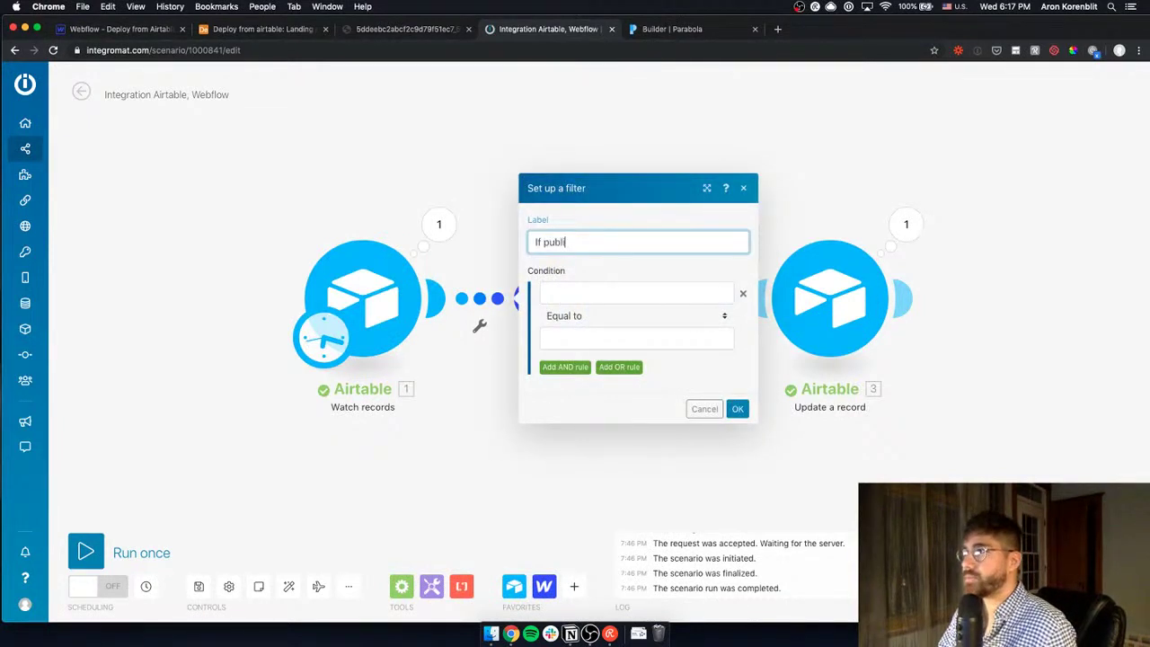
{"action": "type", "text": "shed"}
{"action": "left_click", "coordinate": [600, 297]}
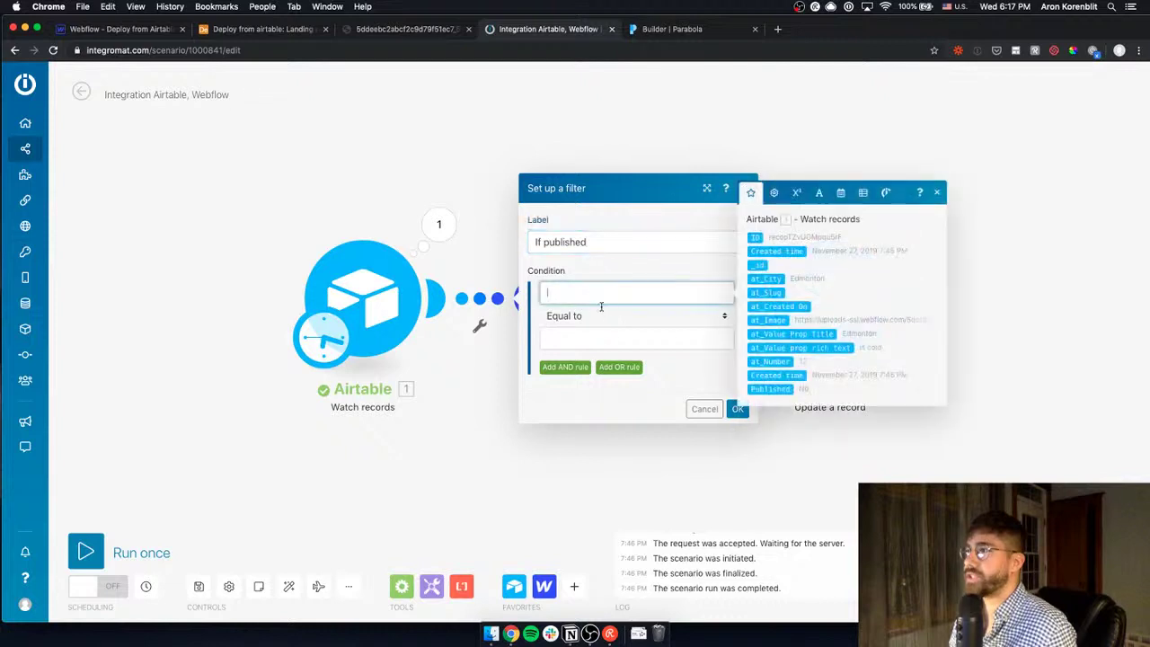
{"action": "left_click", "coordinate": [770, 388]}
{"action": "left_click", "coordinate": [656, 337]}
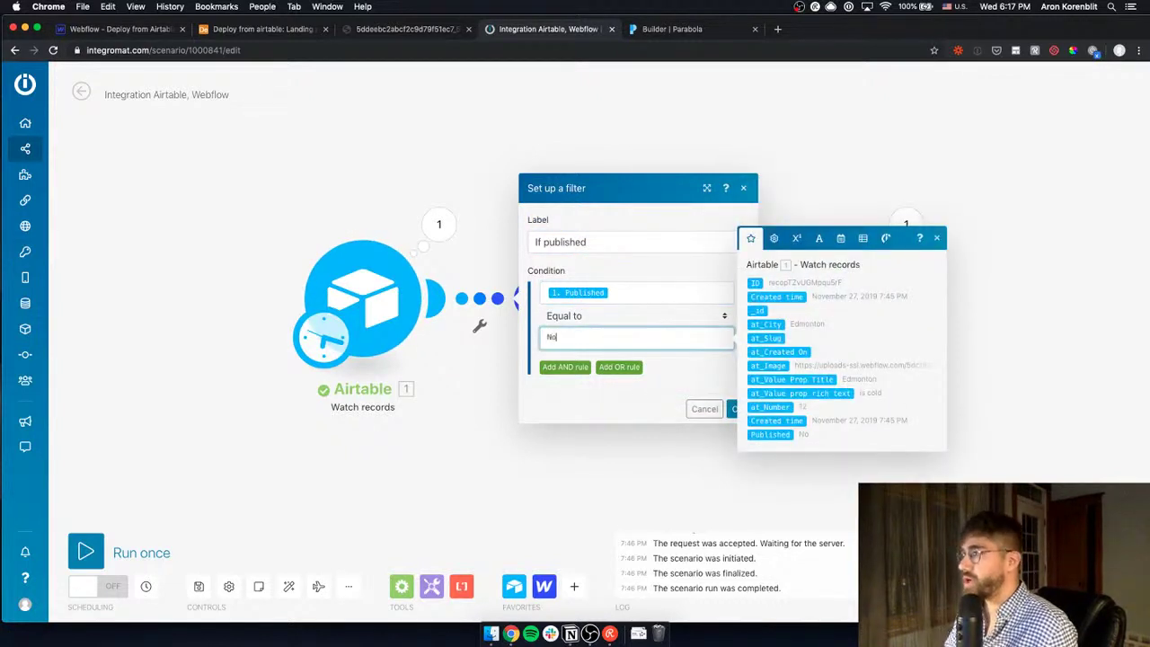
{"action": "left_click", "coordinate": [788, 433]}
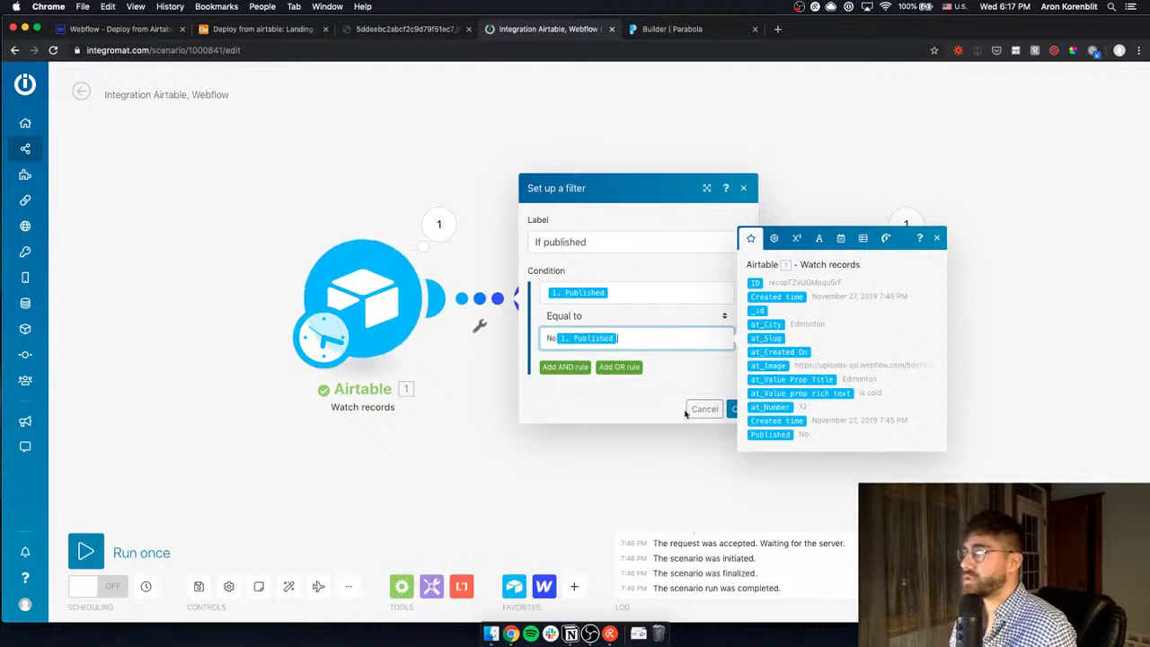
{"action": "key", "text": "BackSpace"}
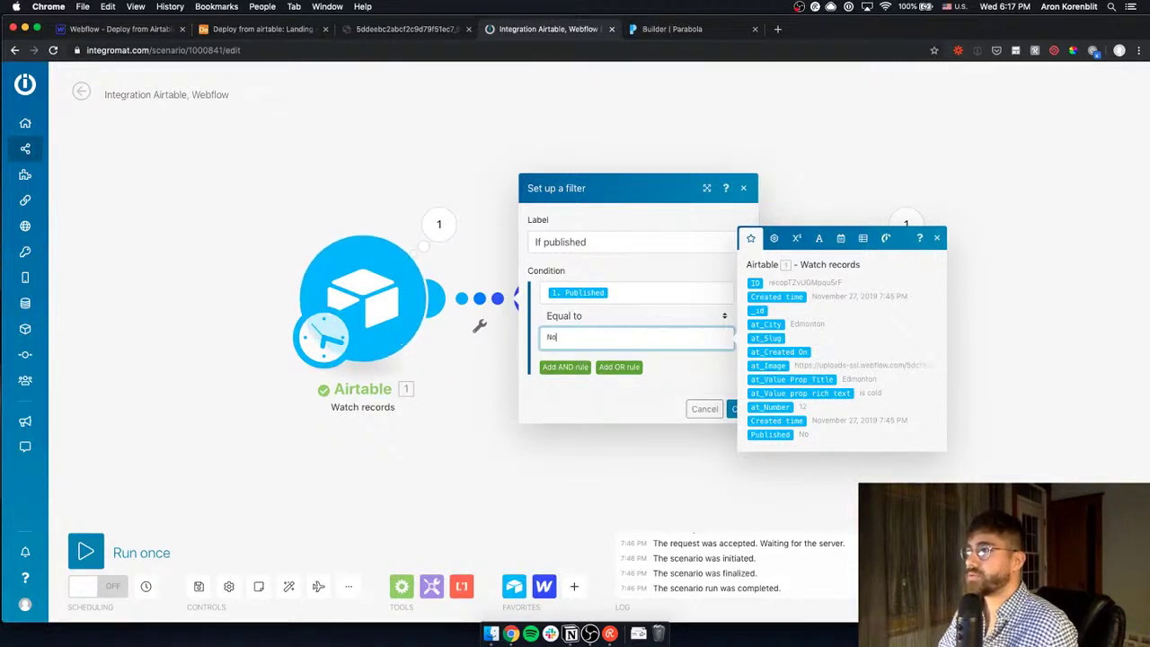
{"action": "left_click", "coordinate": [614, 398]}
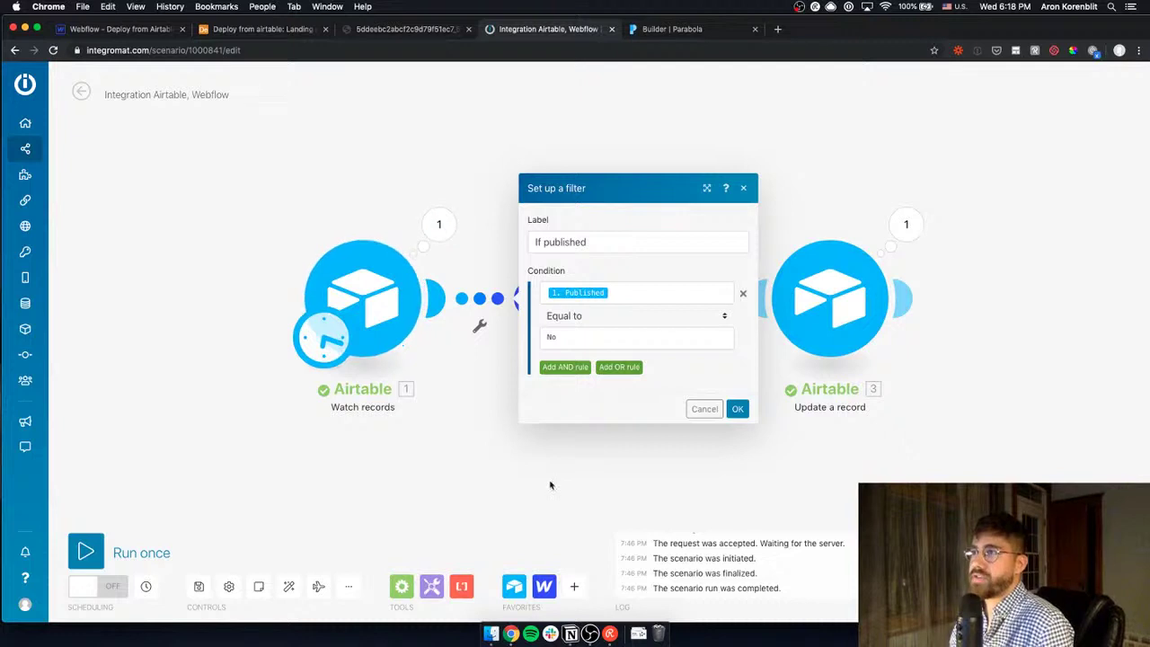
{"action": "left_click", "coordinate": [735, 410]}
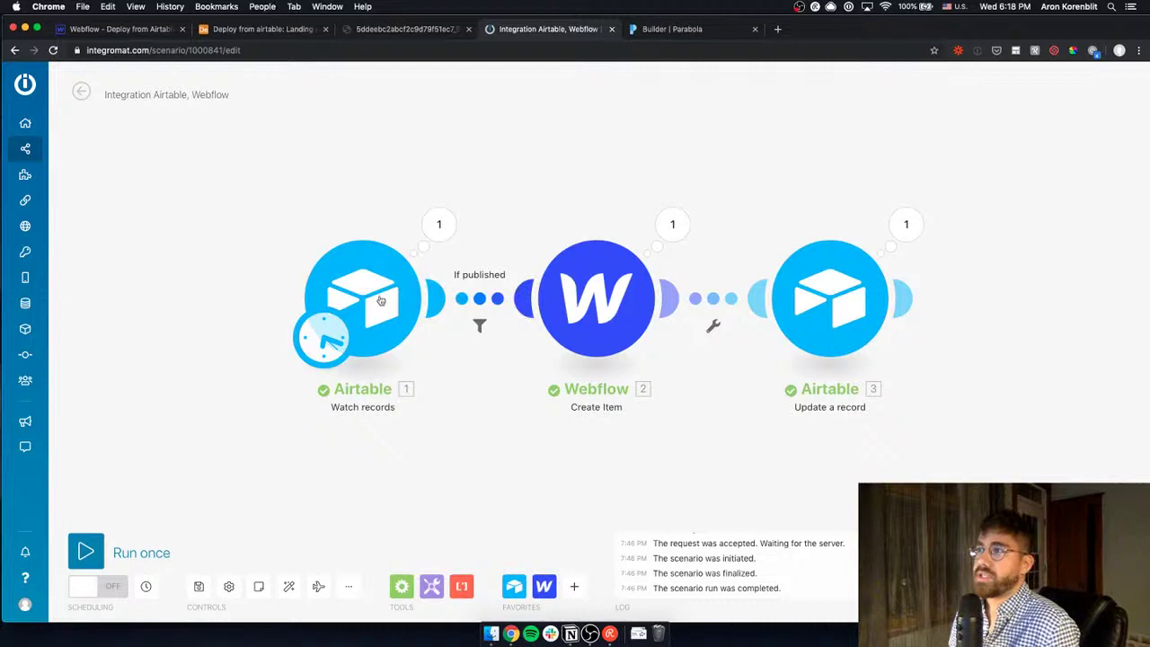
Change the label of the filter before the Webflow module to "If not published"
{"action": "left_click", "coordinate": [484, 280]}
{"action": "left_click", "coordinate": [543, 239]}
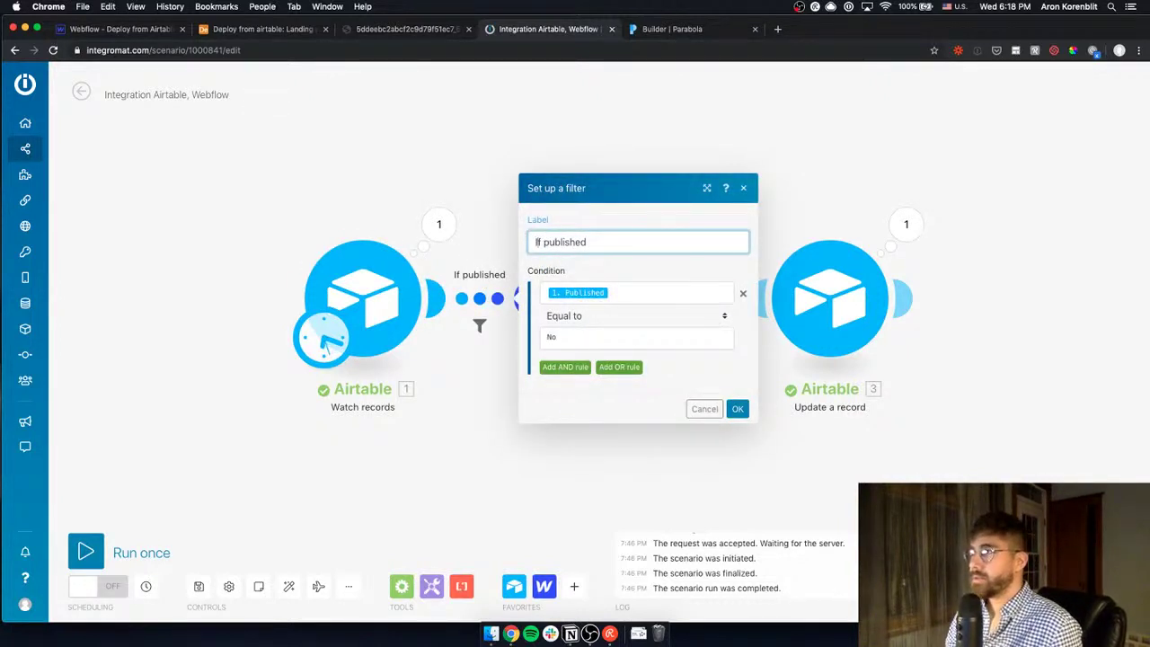
{"action": "left_click", "coordinate": [541, 241]}
{"action": "type", "text": "not"}
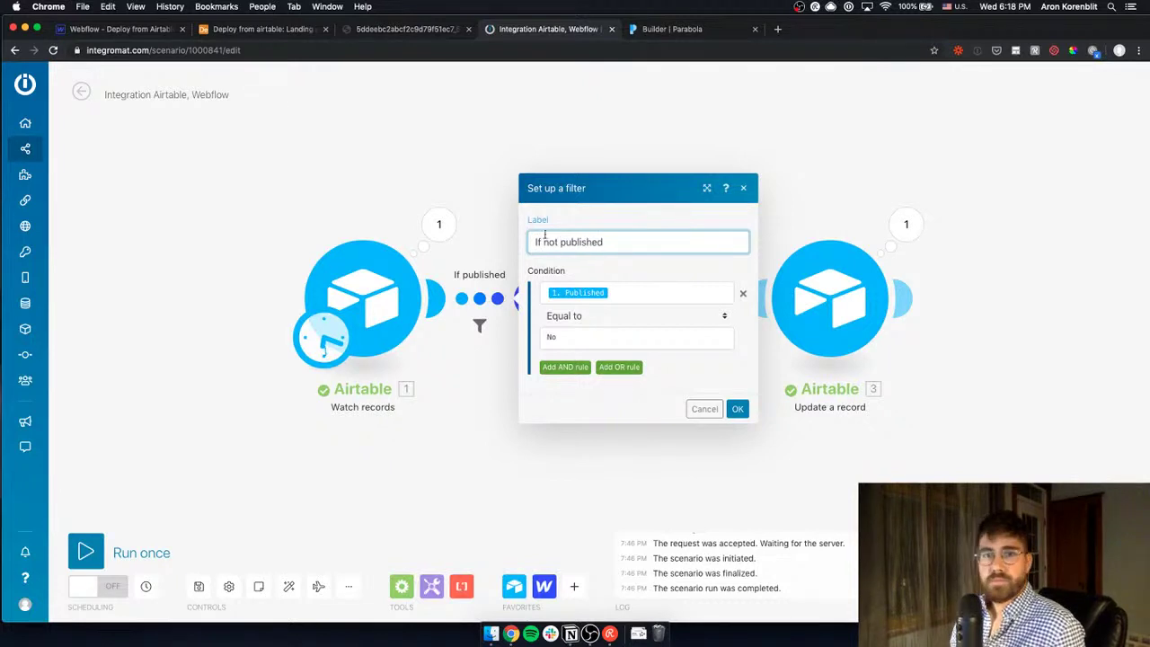
{"action": "left_click", "coordinate": [736, 408]}
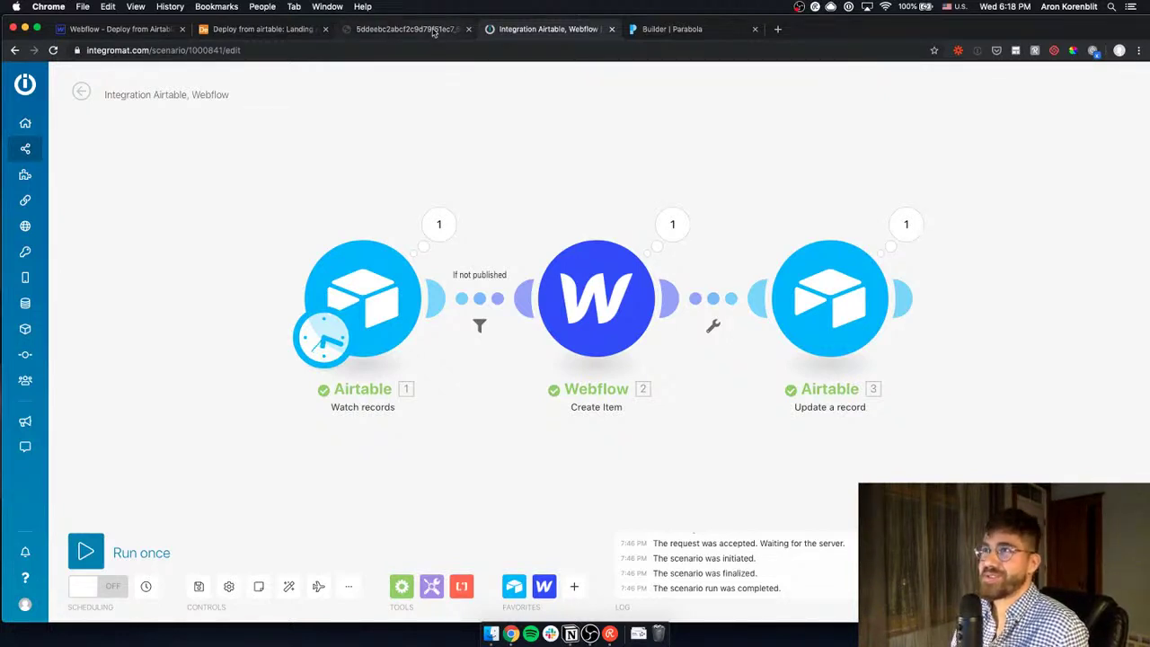
Close the image tab and review the remaining Deploy pages tasks in the Notion roadmap
{"action": "left_click", "coordinate": [468, 28]}
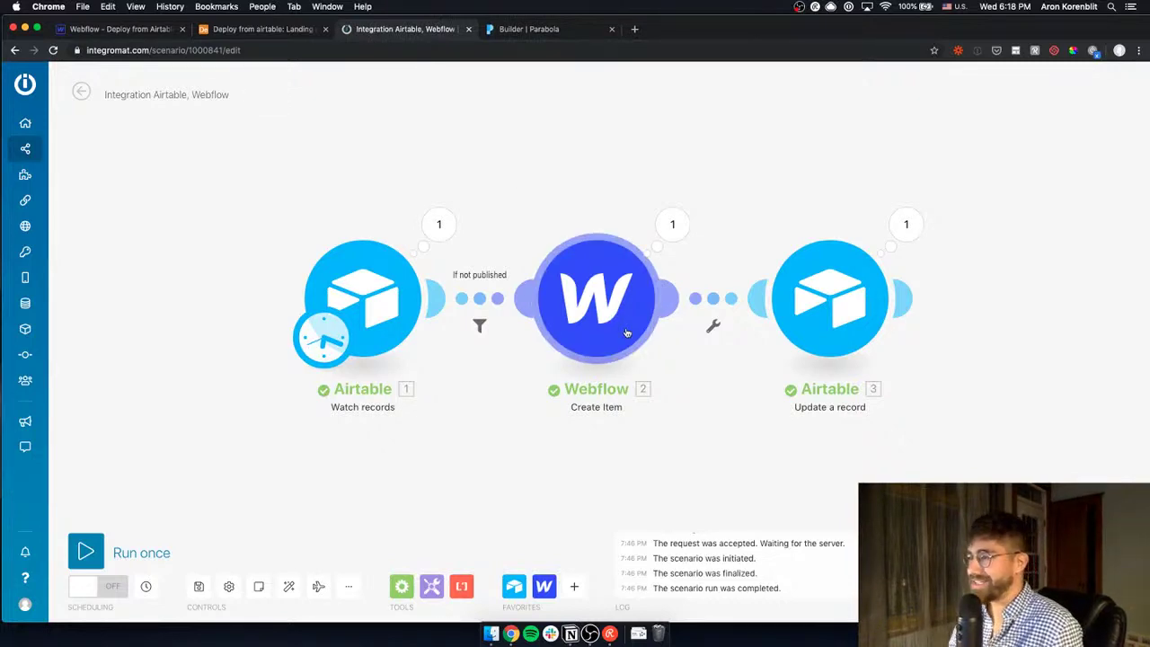
{"action": "left_click", "coordinate": [571, 633]}
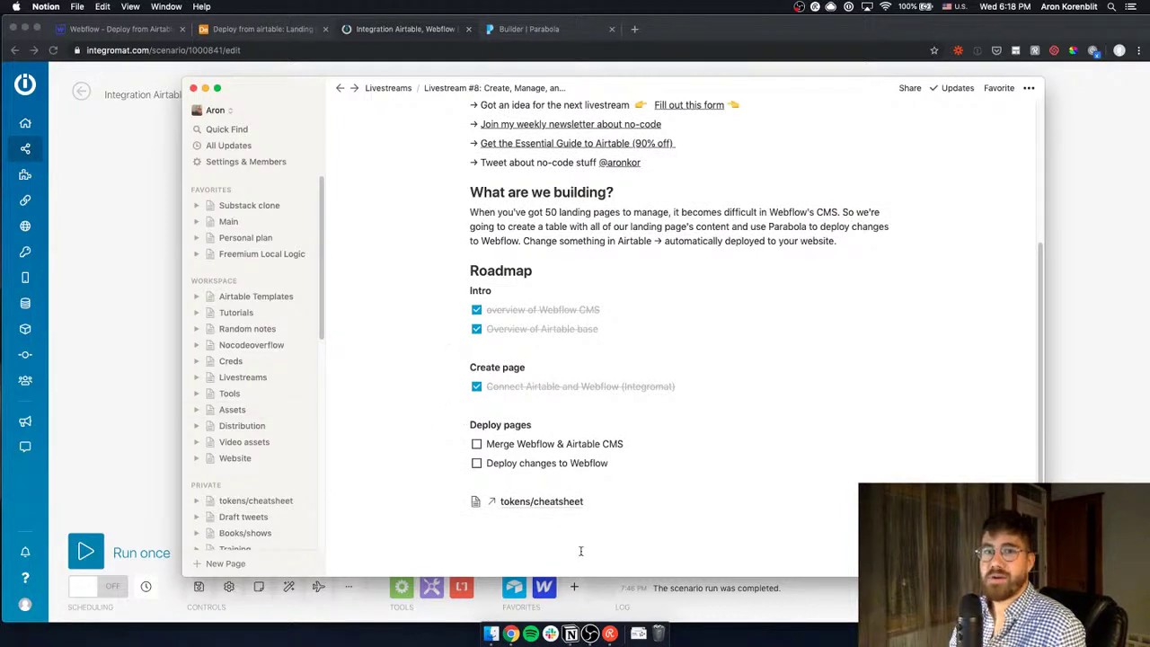
Switch to the Airtable Landing pages table and change Edmonton's at_Value prop rich text to "It's -50 today"
{"action": "left_click", "coordinate": [270, 30]}
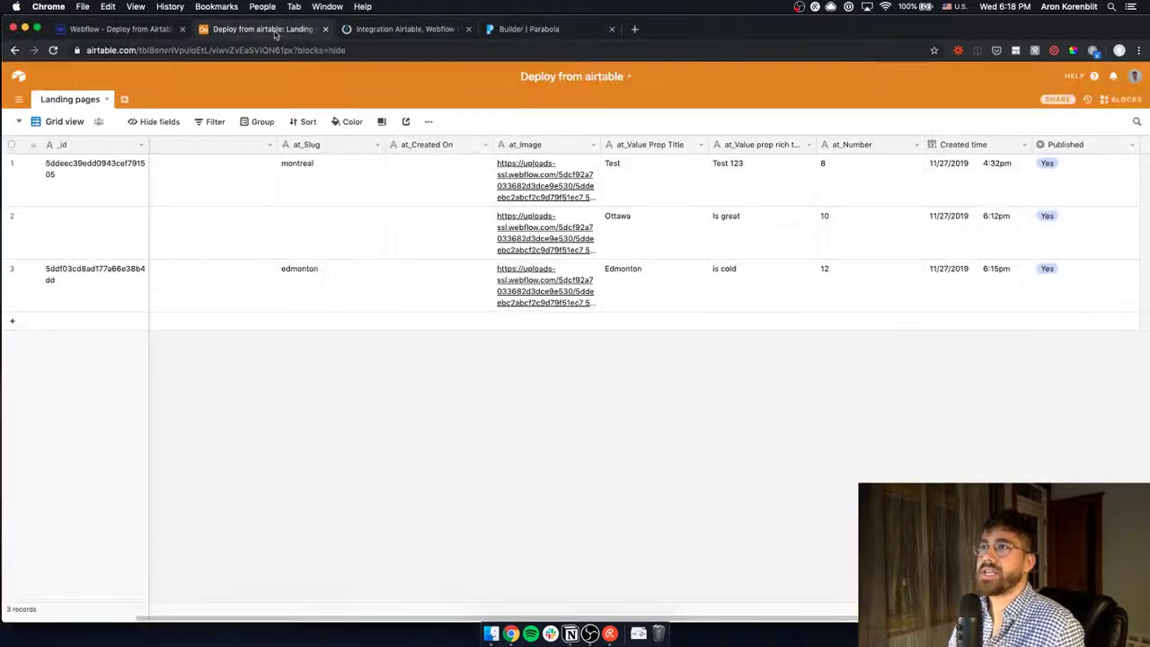
{"action": "left_click", "coordinate": [761, 272]}
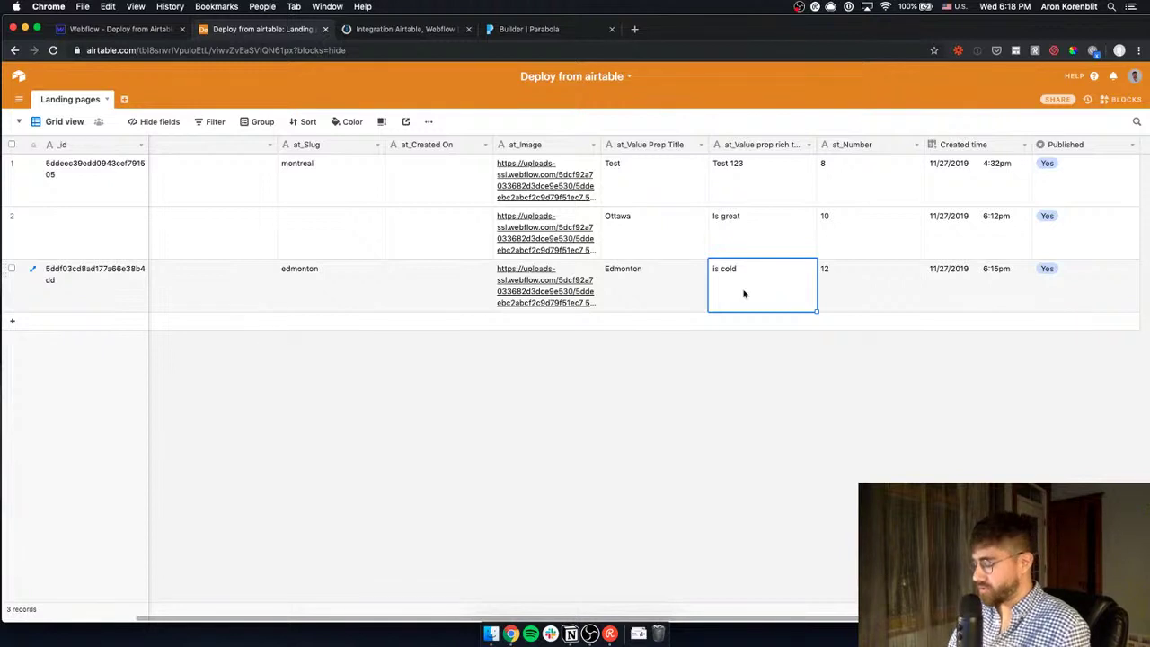
{"action": "type", "text": "It's -50 tod"}
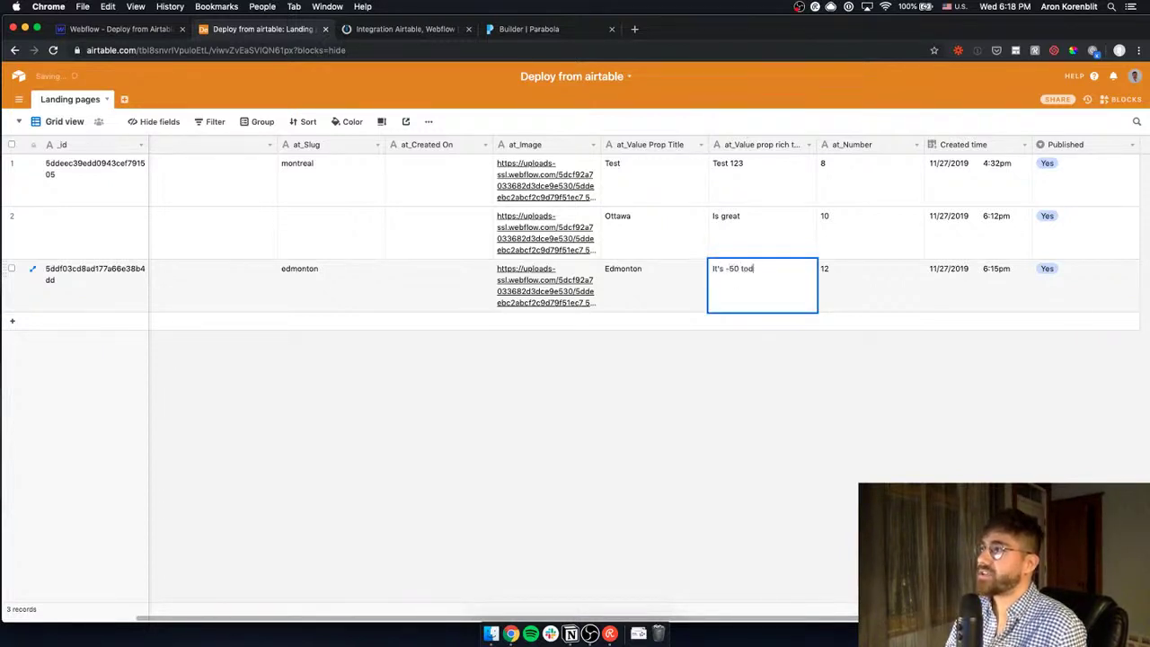
{"action": "type", "text": "ay"}
{"action": "left_click", "coordinate": [761, 180]}
Change Ottawa's at_Value prop rich text to "It's really hot and it's a great city to live in"
{"action": "left_click", "coordinate": [762, 232]}
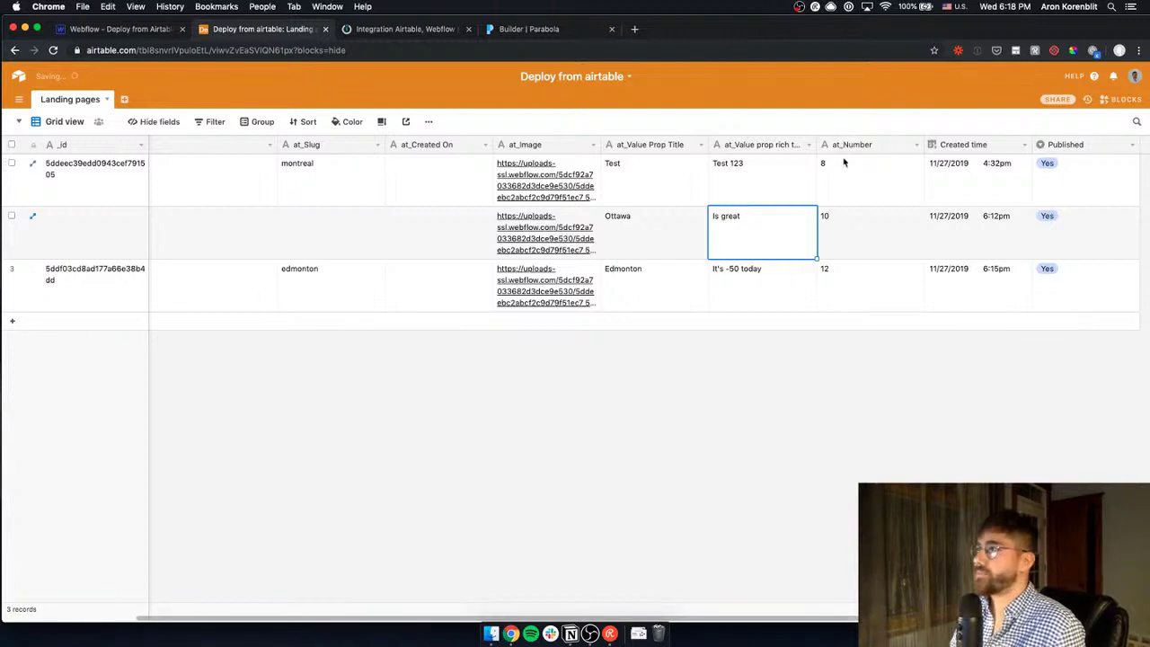
{"action": "type", "text": "It"}
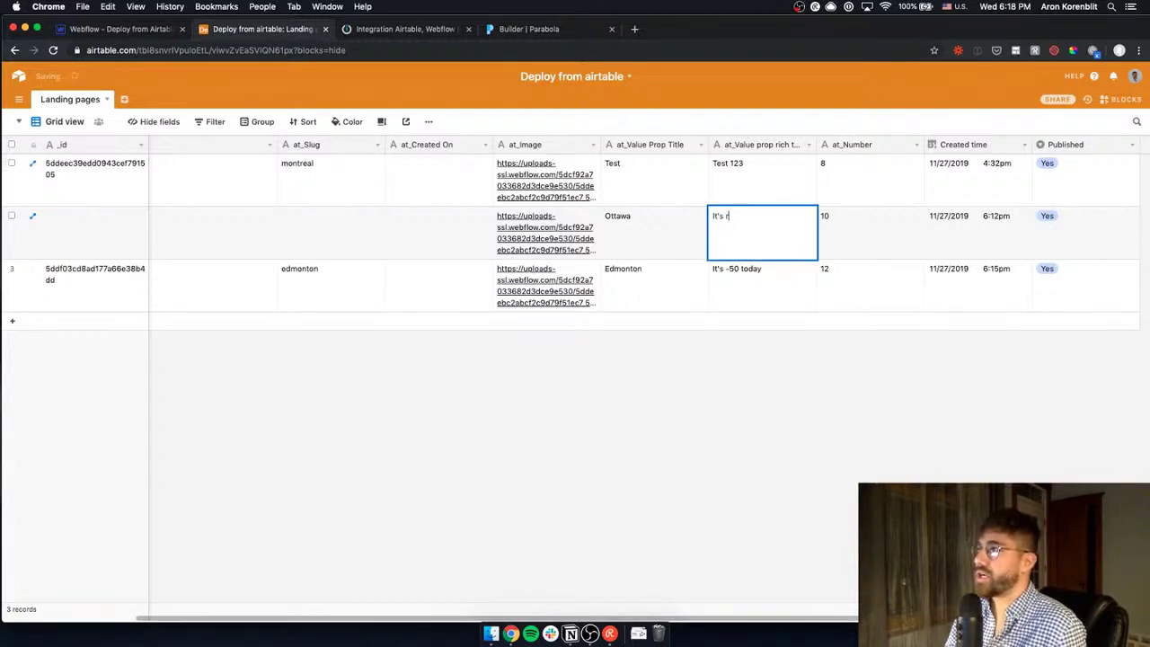
{"action": "type", "text": "'s really hot and it's a g"}
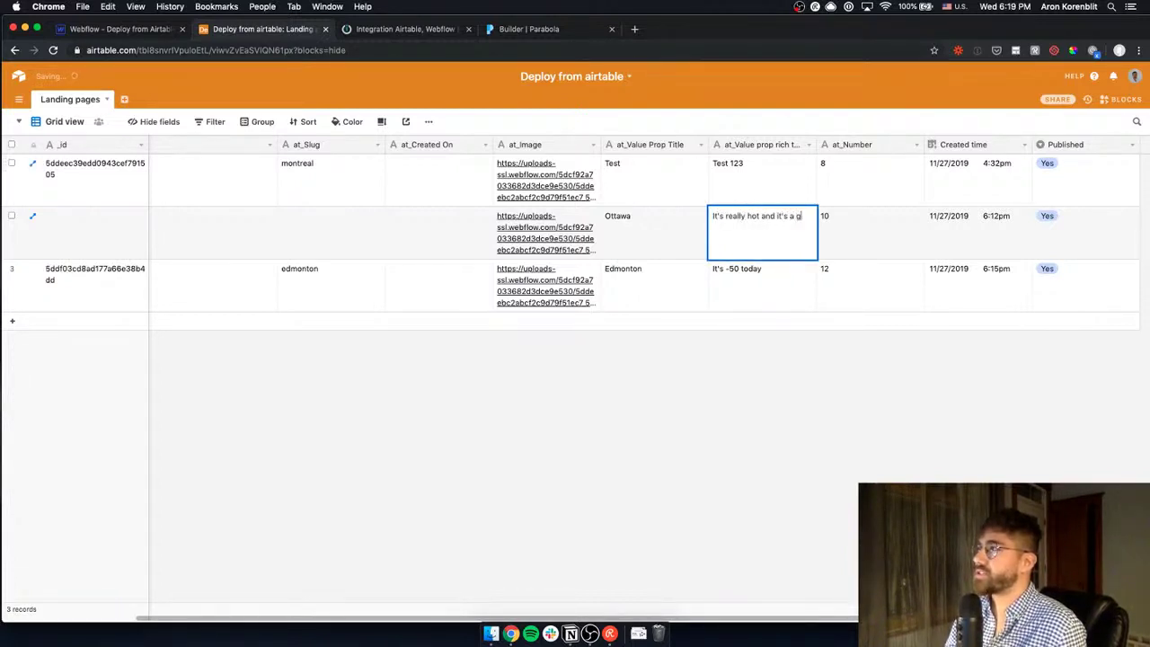
{"action": "type", "text": "reat city t"}
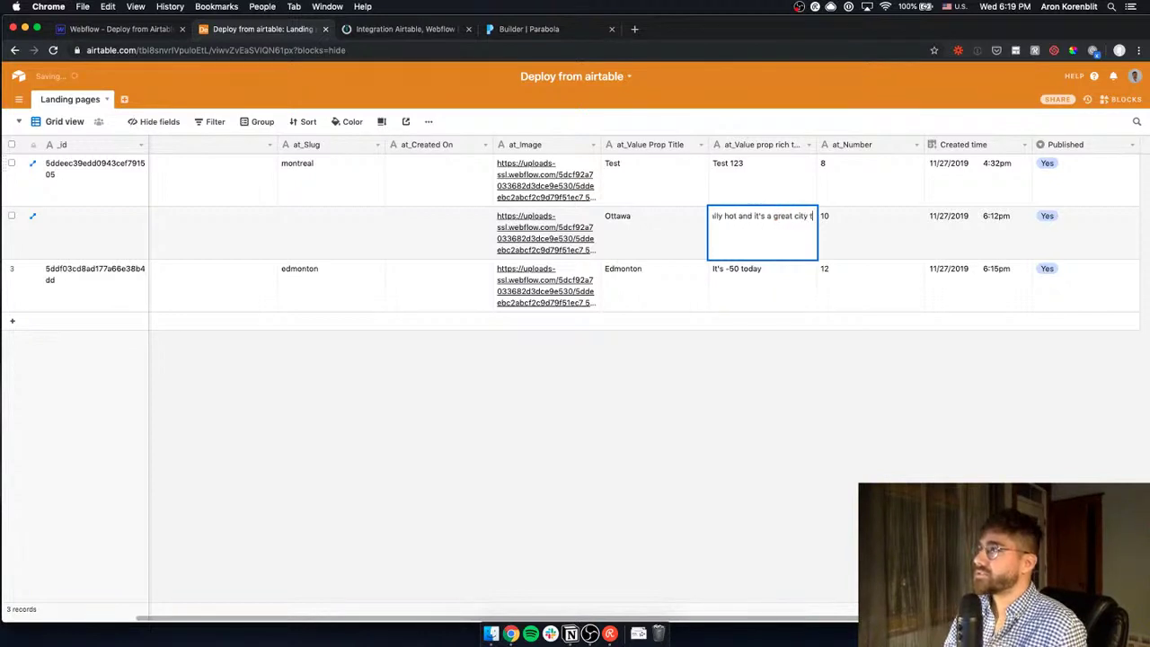
{"action": "type", "text": "o live in"}
{"action": "key", "text": "Return"}
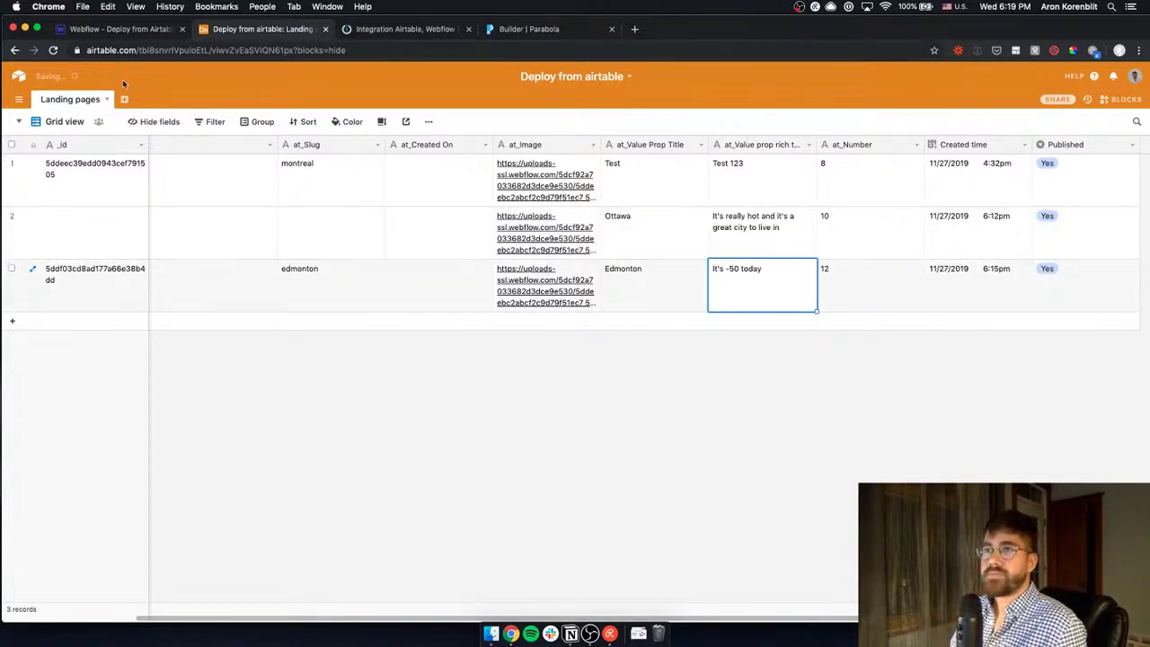
Fill in the at_Slug field of the Ottawa record with "ottawa"
{"action": "left_click", "coordinate": [303, 227]}
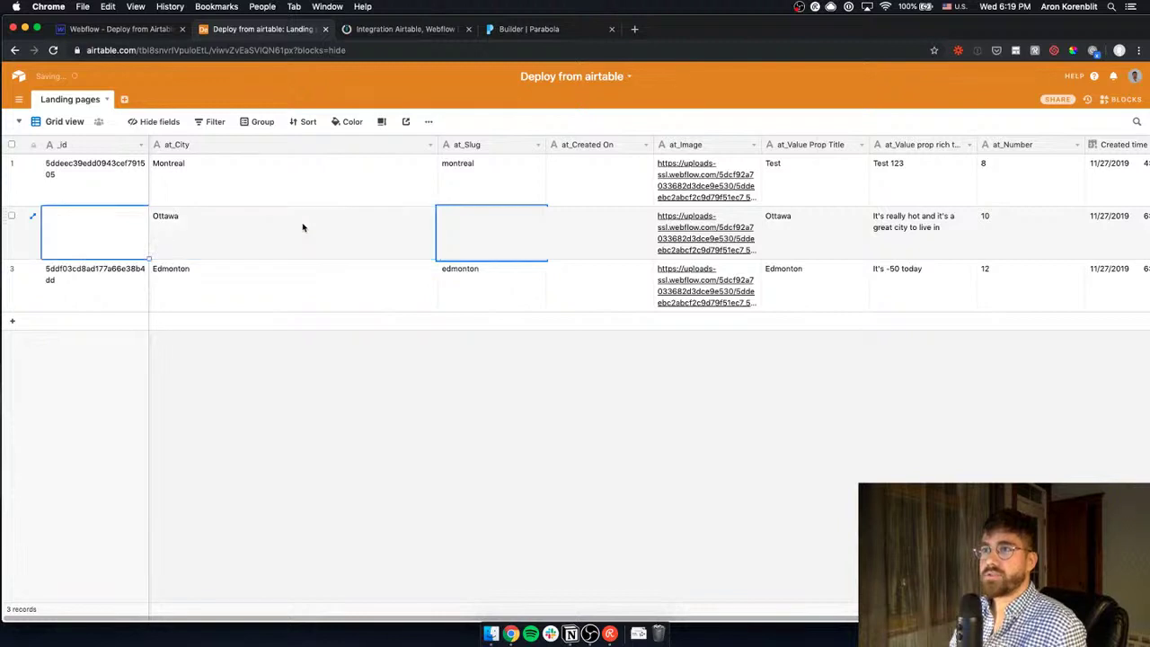
{"action": "left_click", "coordinate": [302, 227]}
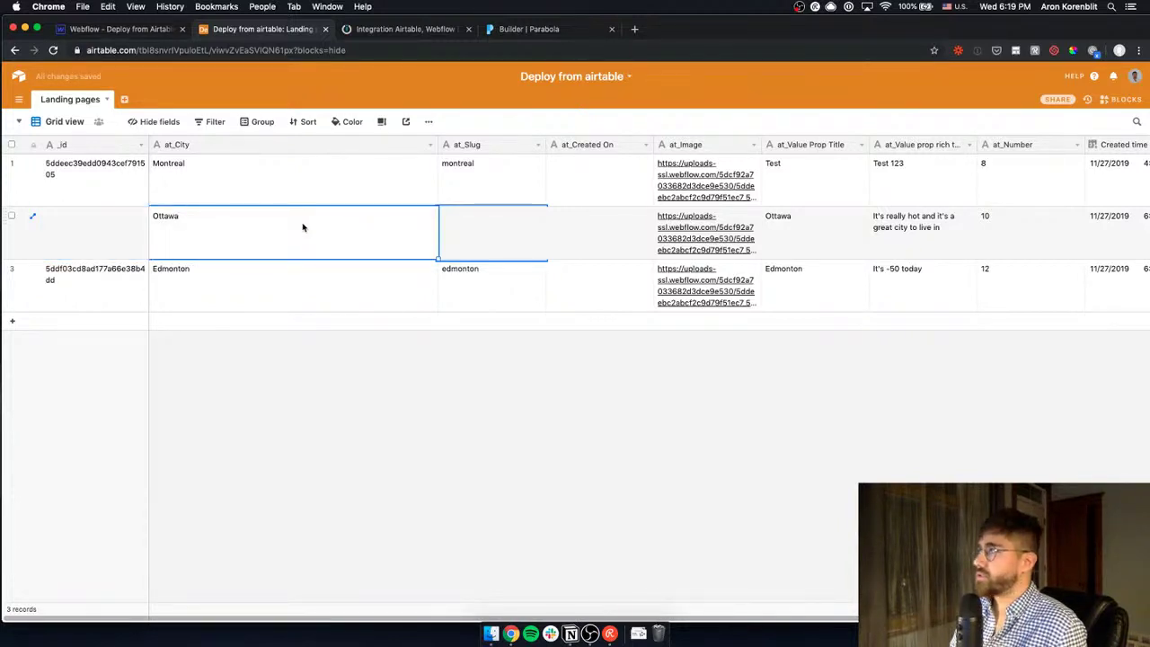
{"action": "key", "text": "Tab"}
{"action": "type", "text": "ottaw"}
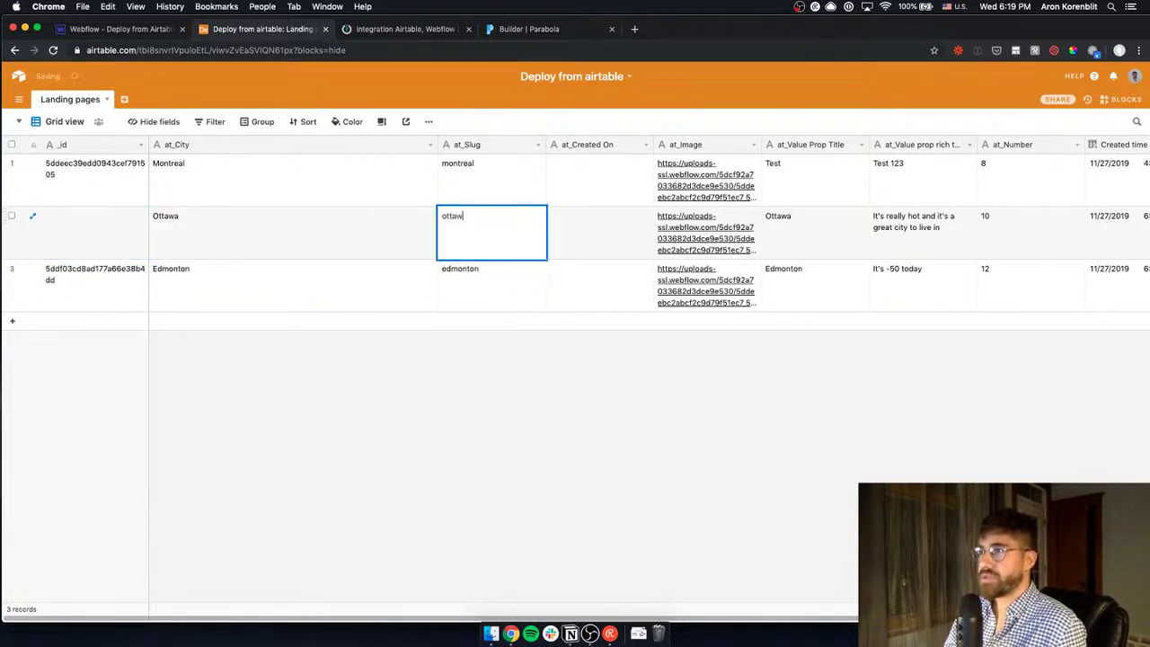
{"action": "type", "text": "a"}
{"action": "key", "text": "Return"}
Copy the Ottawa item ID from the Webflow Designer's page address into the _id field of the Ottawa record in Airtable
{"action": "left_click", "coordinate": [94, 232]}
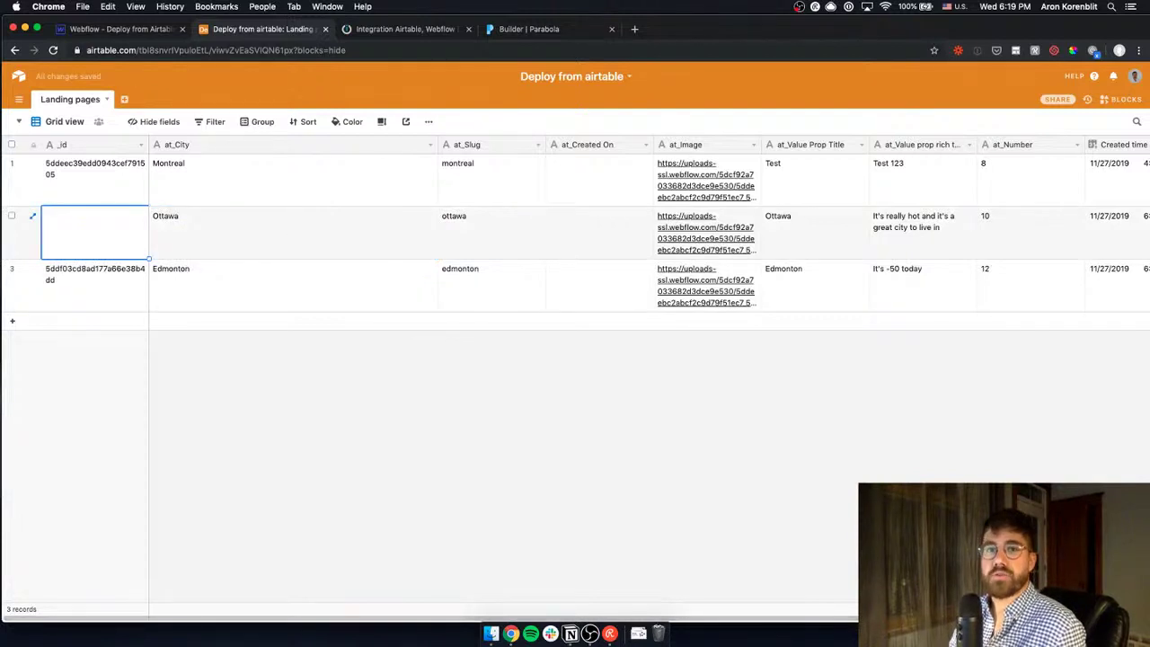
{"action": "left_click", "coordinate": [77, 28]}
{"action": "left_click", "coordinate": [244, 175]}
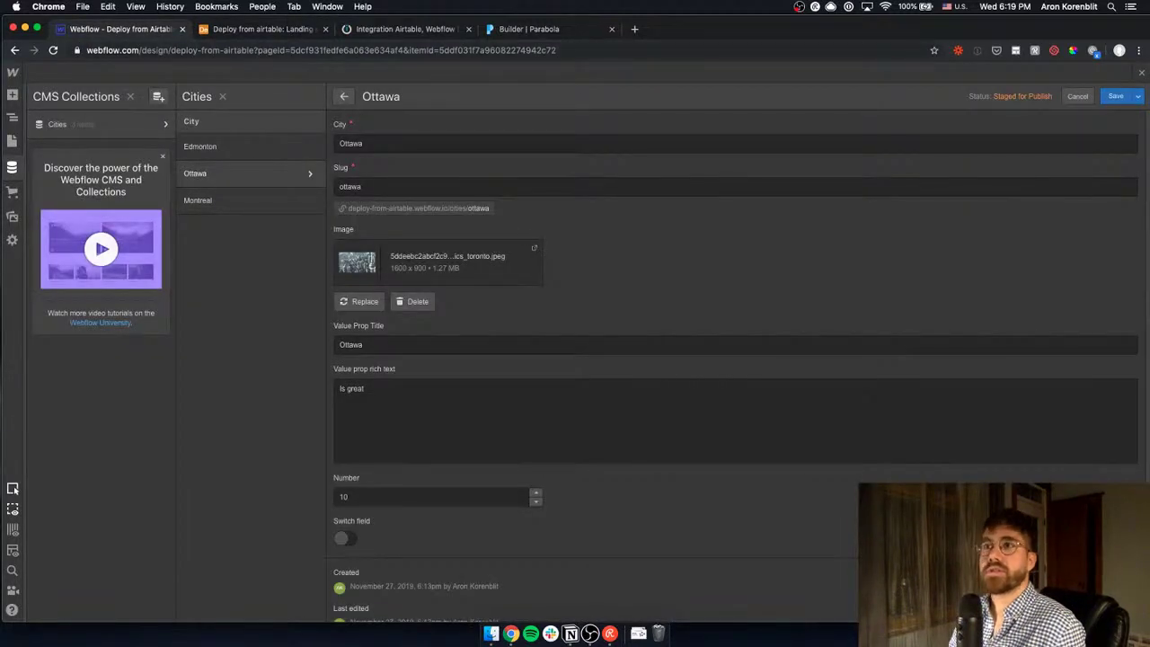
{"action": "left_click", "coordinate": [12, 141]}
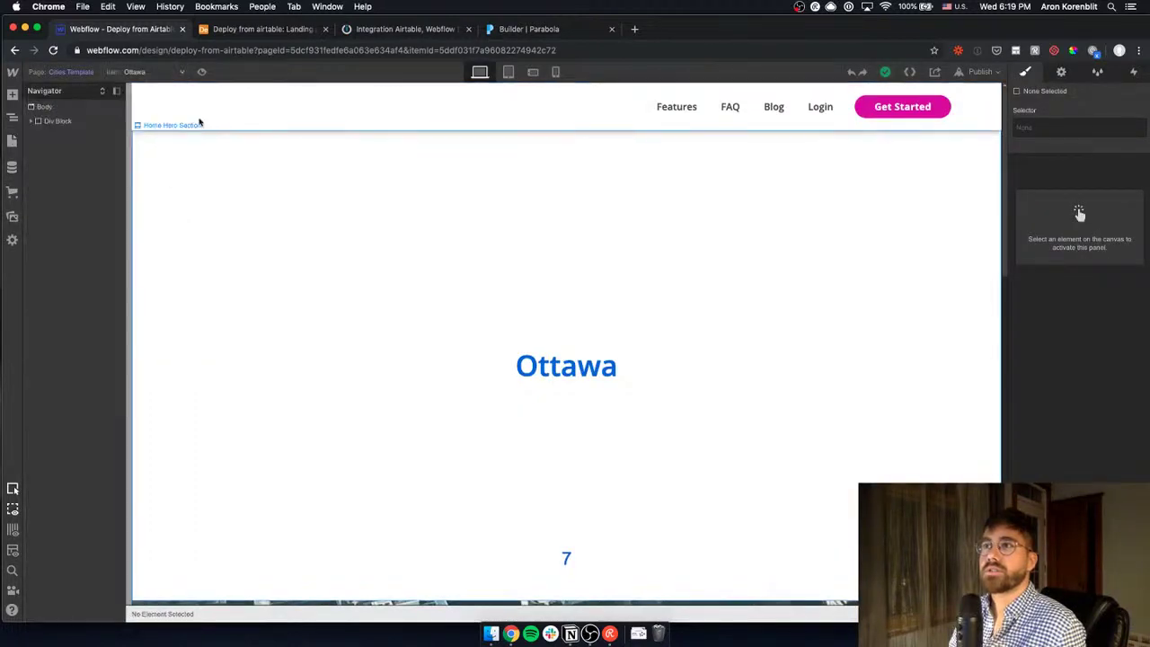
{"action": "left_click", "coordinate": [193, 139]}
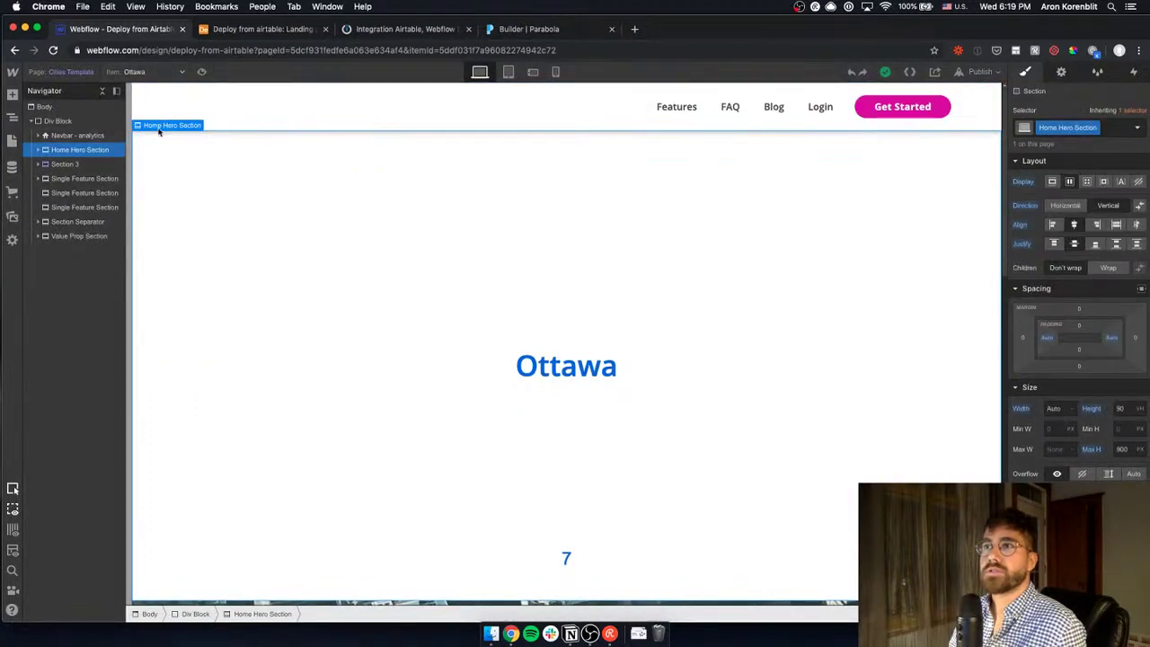
{"action": "left_click", "coordinate": [173, 72]}
{"action": "left_click", "coordinate": [151, 117]}
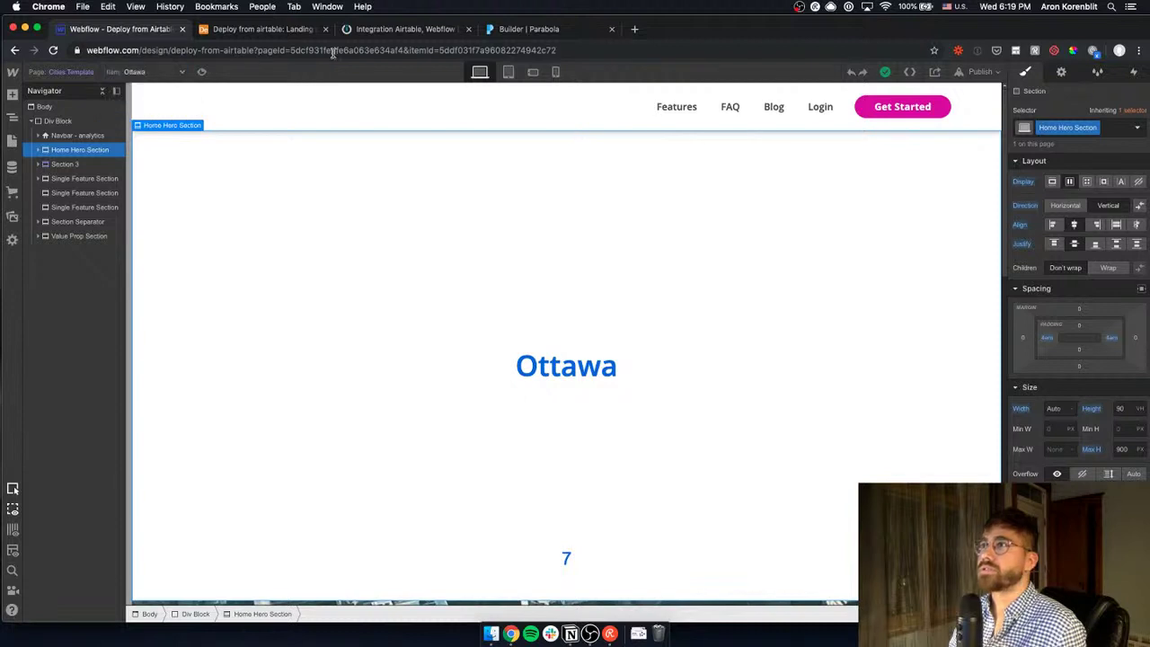
{"action": "double_click", "coordinate": [468, 50]}
{"action": "key", "text": "super+c"}
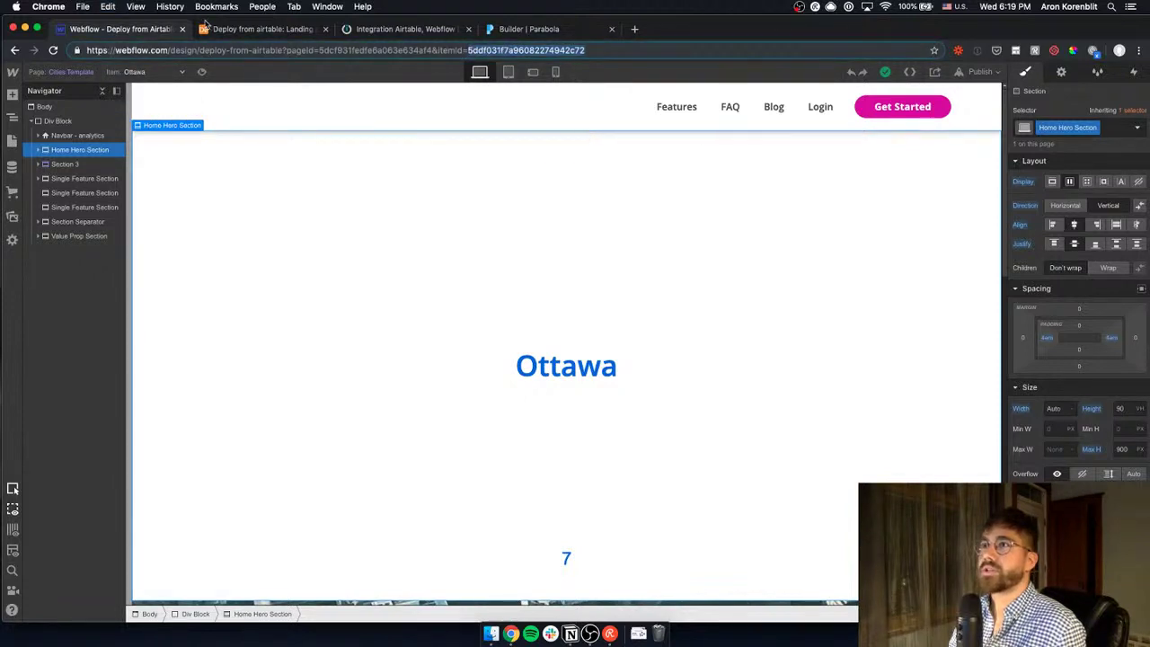
{"action": "left_click", "coordinate": [260, 28]}
{"action": "key", "text": "super+v"}
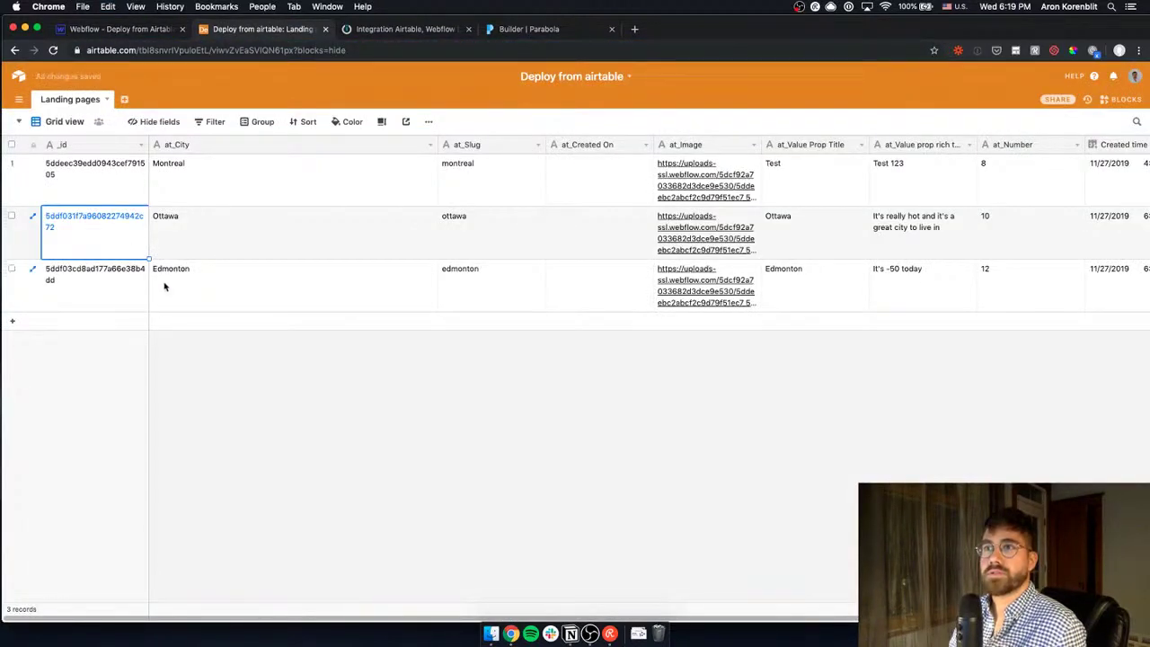
Look through the Ottawa record's fields in Airtable, from the city and slug across to the value prop, number and Published status
{"action": "left_click", "coordinate": [254, 237]}
{"action": "key", "text": "Right"}
{"action": "key", "text": "Right"}
{"action": "key", "text": "Right"}
{"action": "key", "text": "Right"}
{"action": "key", "text": "Right"}
{"action": "key", "text": "Right"}
{"action": "key", "text": "Right"}
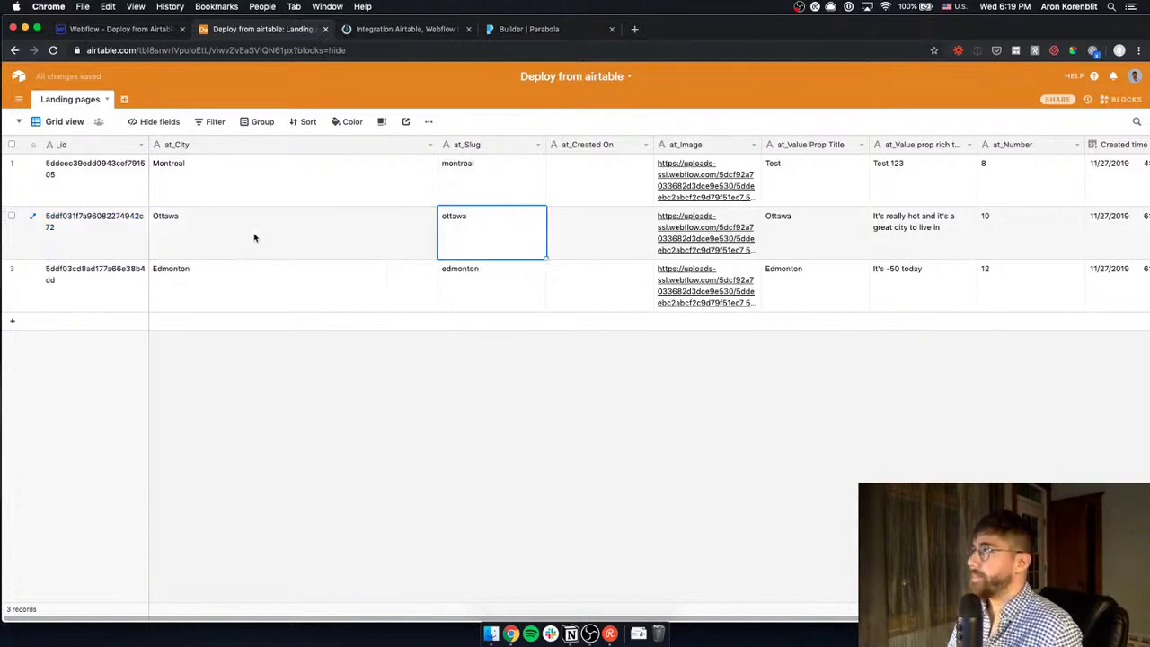
{"action": "key", "text": "Left"}
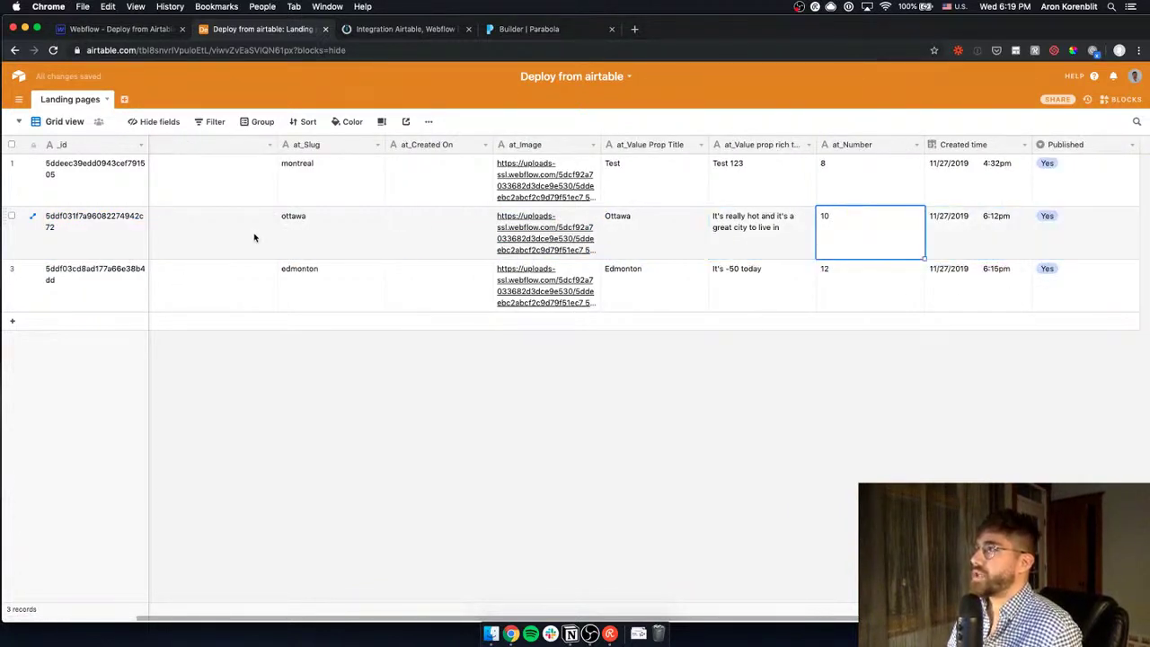
{"action": "key", "text": "Right"}
{"action": "key", "text": "Right"}
{"action": "key", "text": "Left"}
{"action": "key", "text": "Left"}
{"action": "key", "text": "Left"}
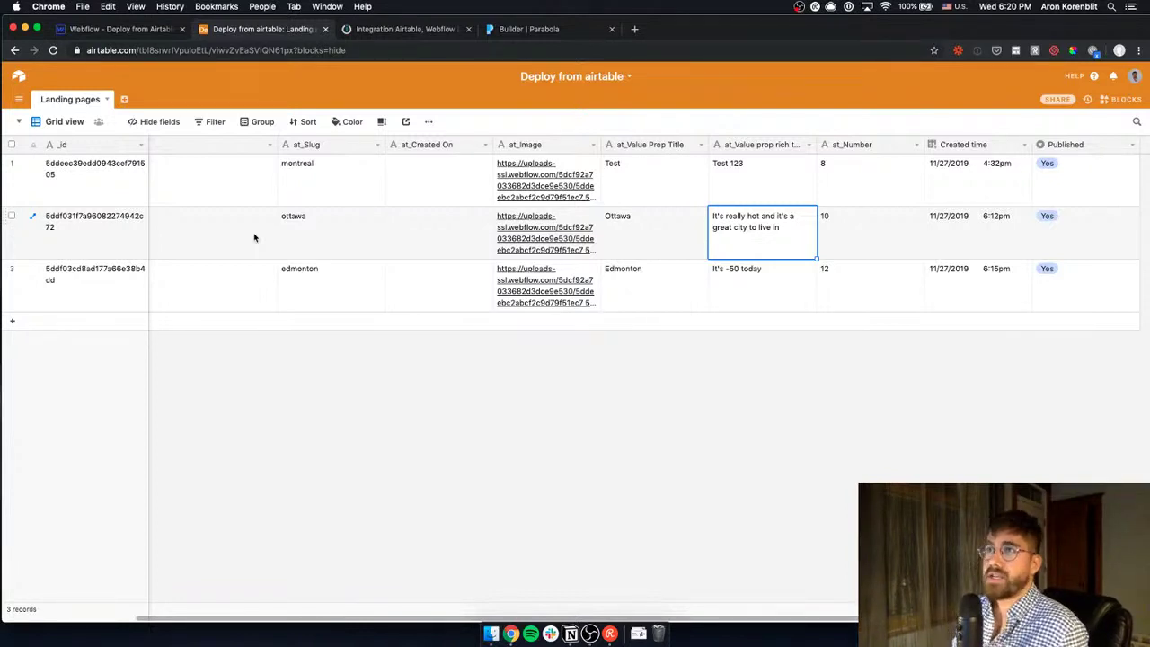
Compare the Ottawa item in Webflow's Cities collection with its edited record in Airtable
{"action": "key", "text": "ctrl+shift+Tab"}
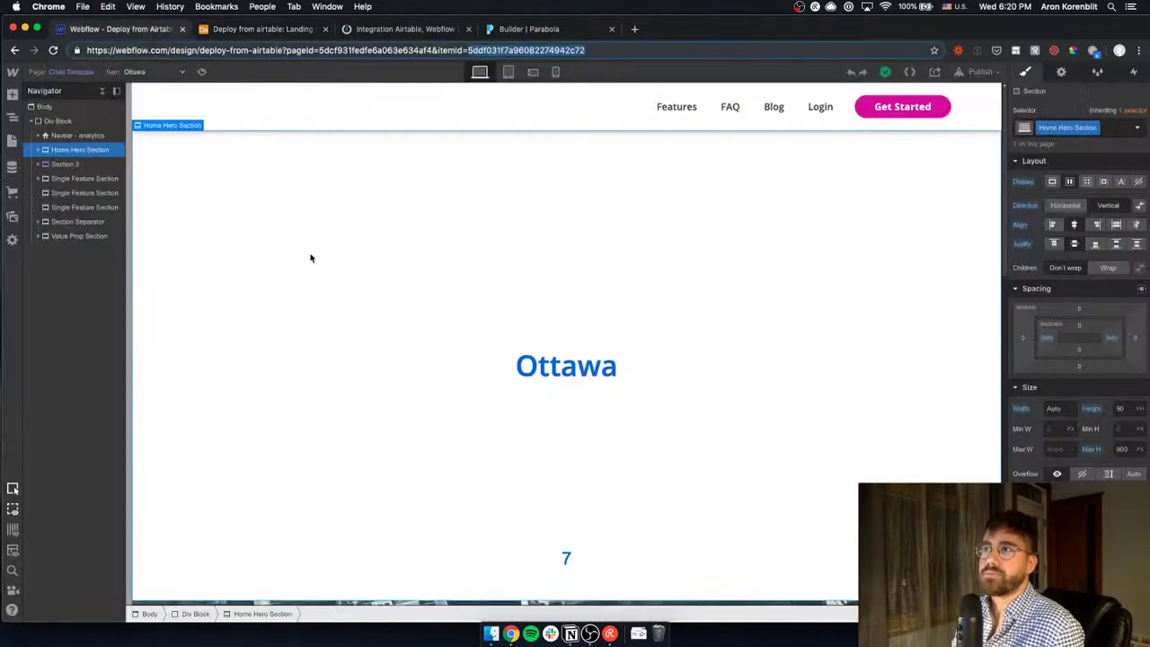
{"action": "left_click", "coordinate": [13, 167]}
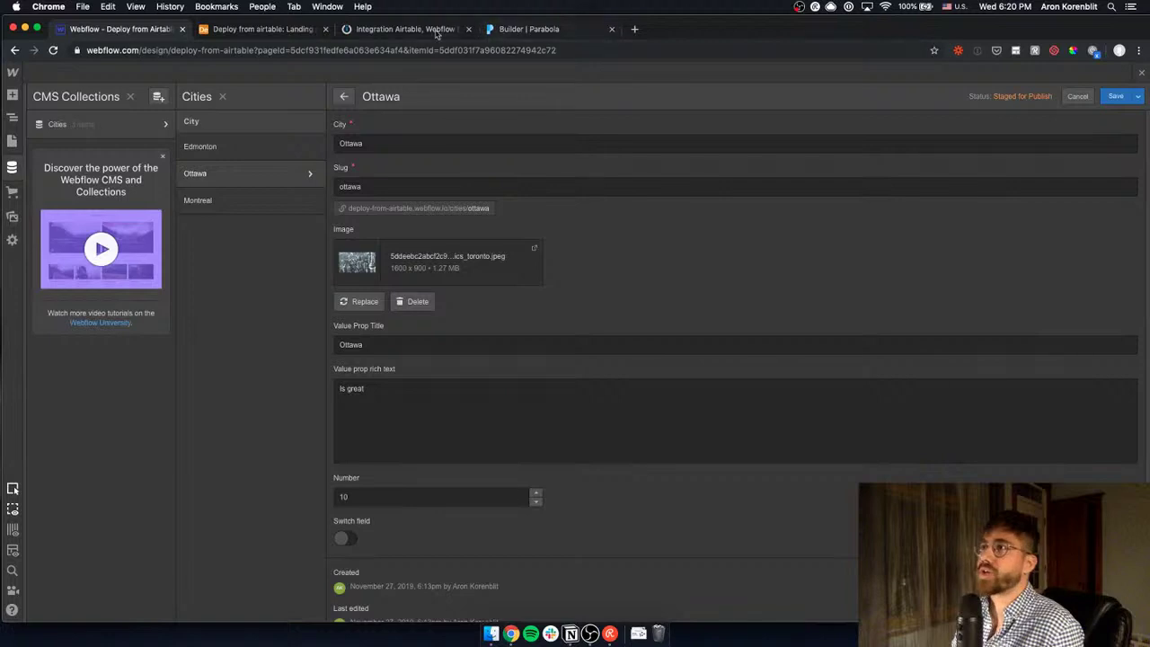
{"action": "left_click", "coordinate": [244, 31]}
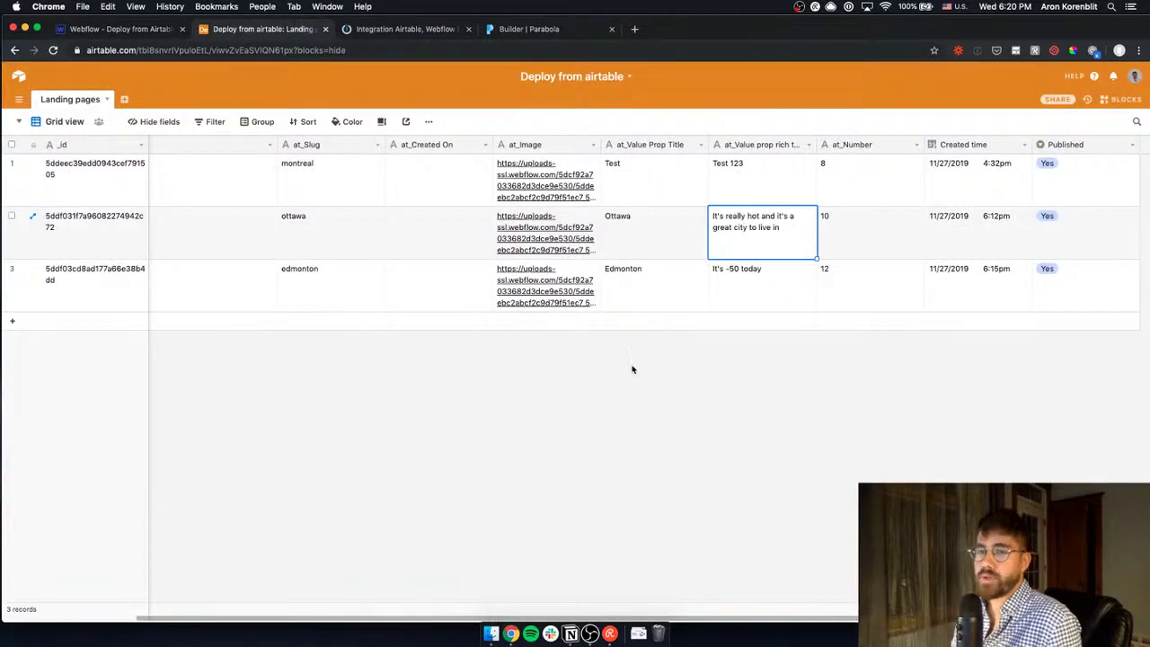
Switch to Parabola, line up Airtable Import above the Webflow node in the Update Webflow CMS flow, and return to the flows list
{"action": "left_click", "coordinate": [537, 32]}
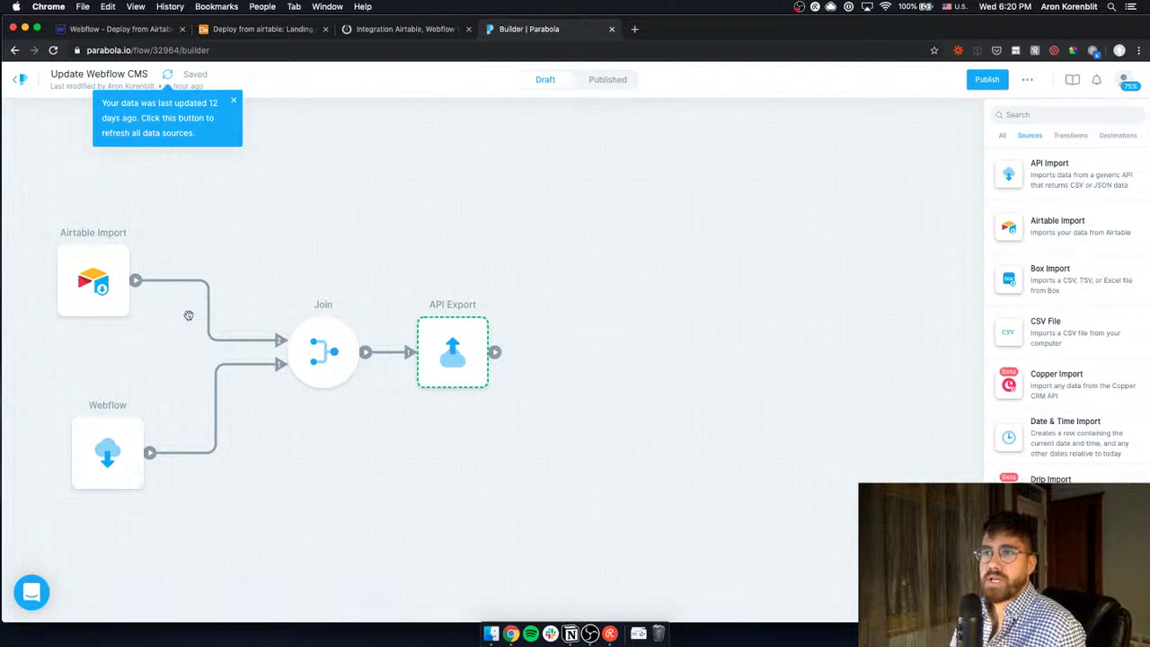
{"action": "left_click_drag", "start_coordinate": [110, 266], "coordinate": [128, 267]}
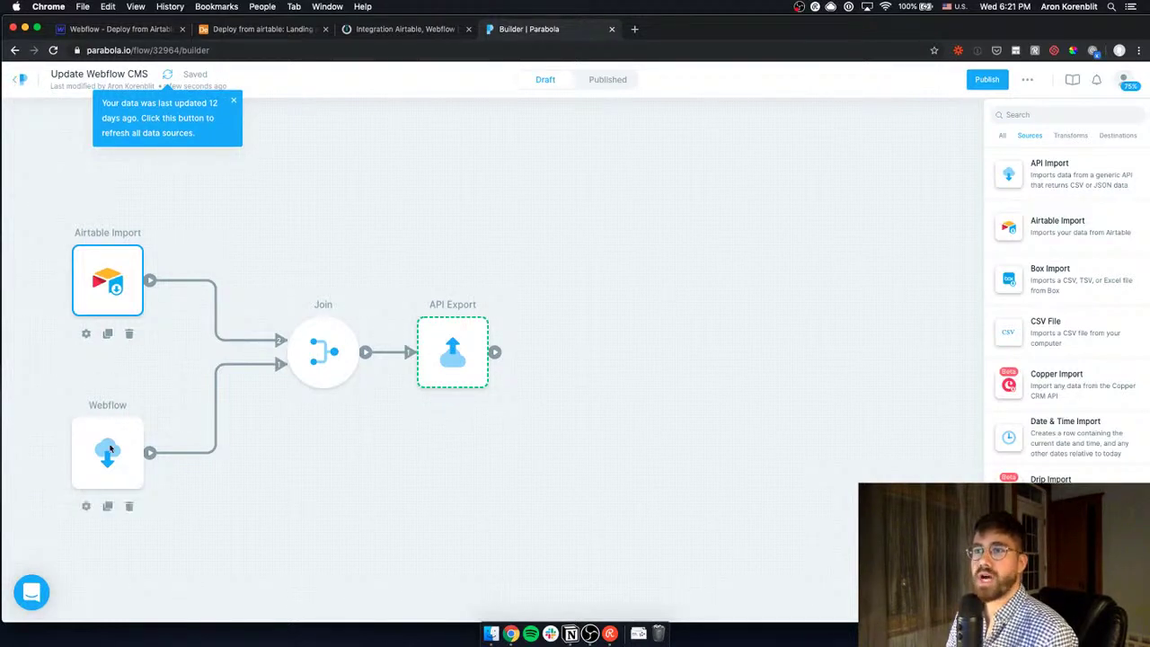
{"action": "left_click", "coordinate": [22, 79]}
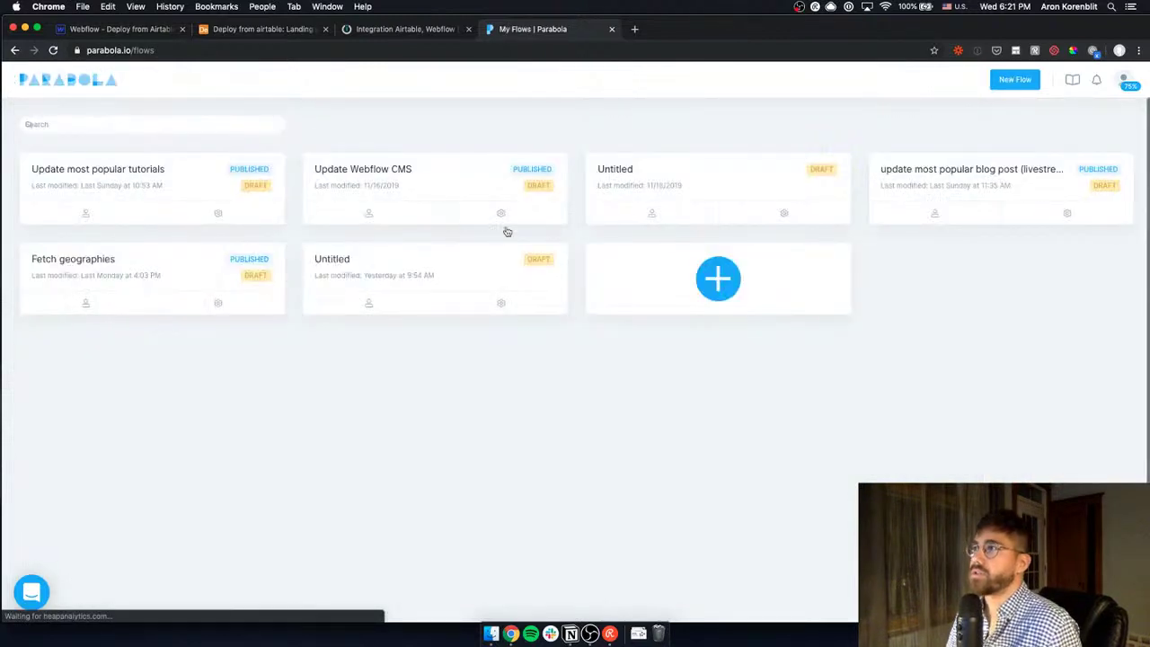
Open a blank untitled Parabola flow and rename it "Update Webflow CMS in Airtable"
{"action": "left_click", "coordinate": [431, 207]}
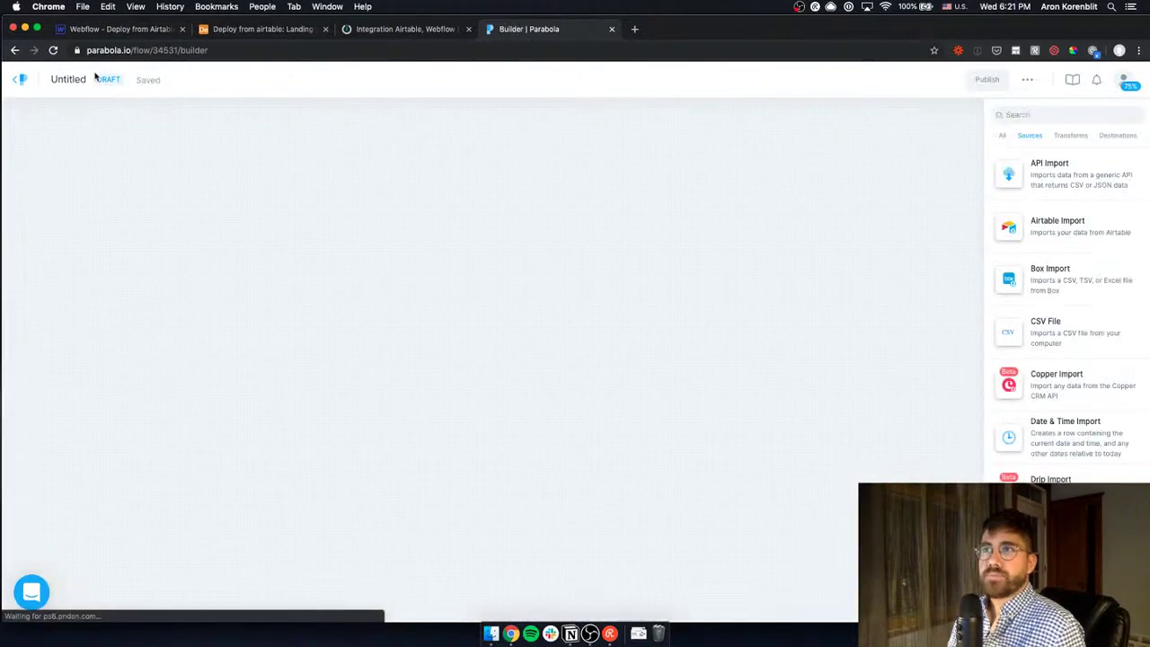
{"action": "left_click", "coordinate": [56, 79]}
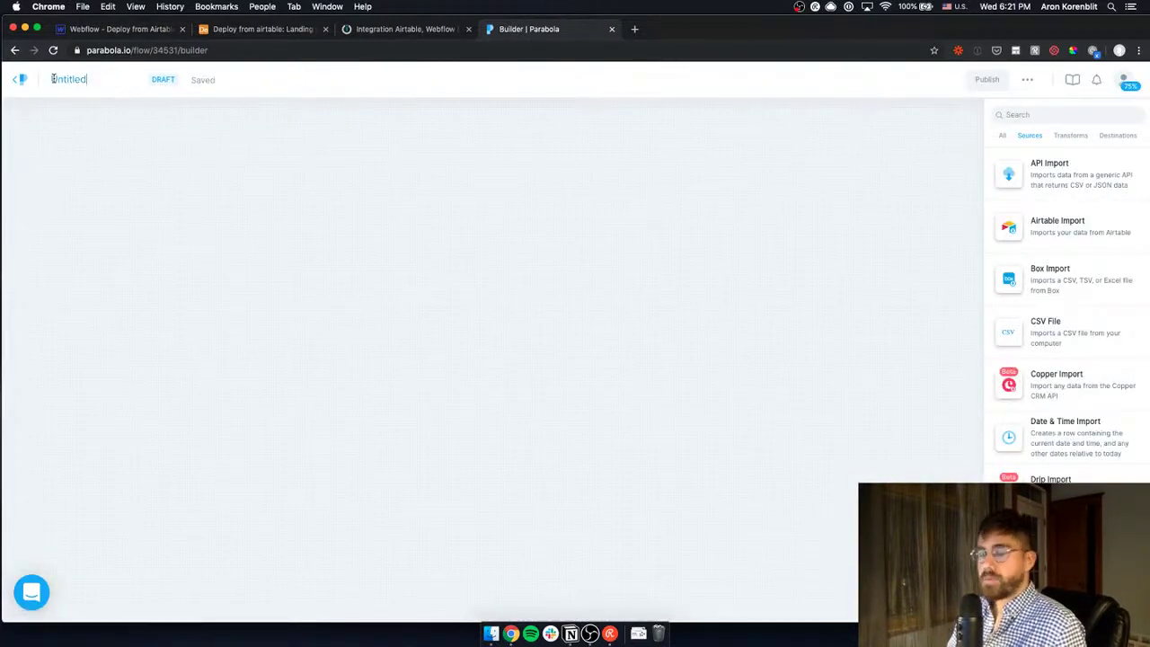
{"action": "double_click", "coordinate": [56, 79]}
{"action": "type", "text": "Update Webflo"}
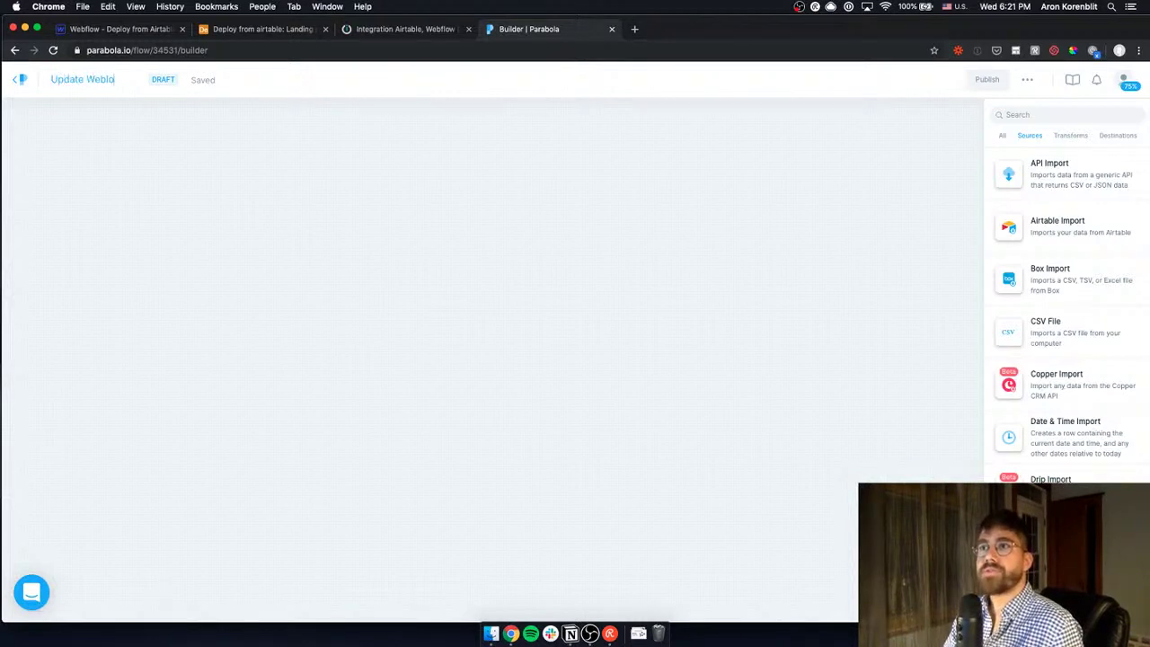
{"action": "type", "text": "w CMS"}
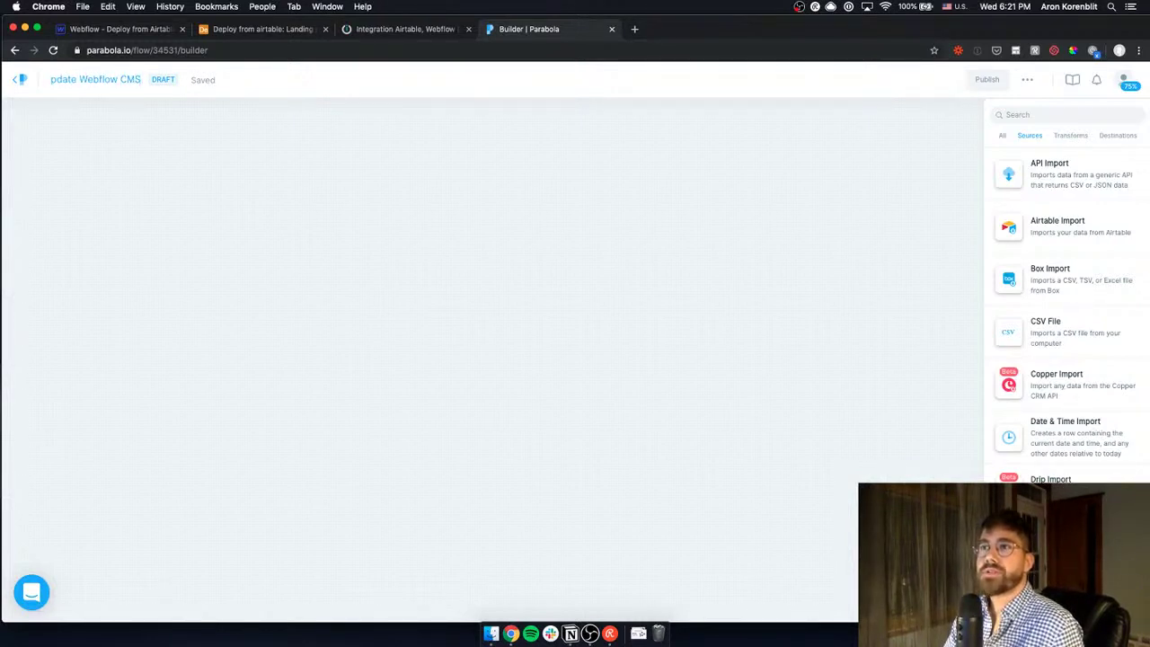
{"action": "type", "text": " in A"}
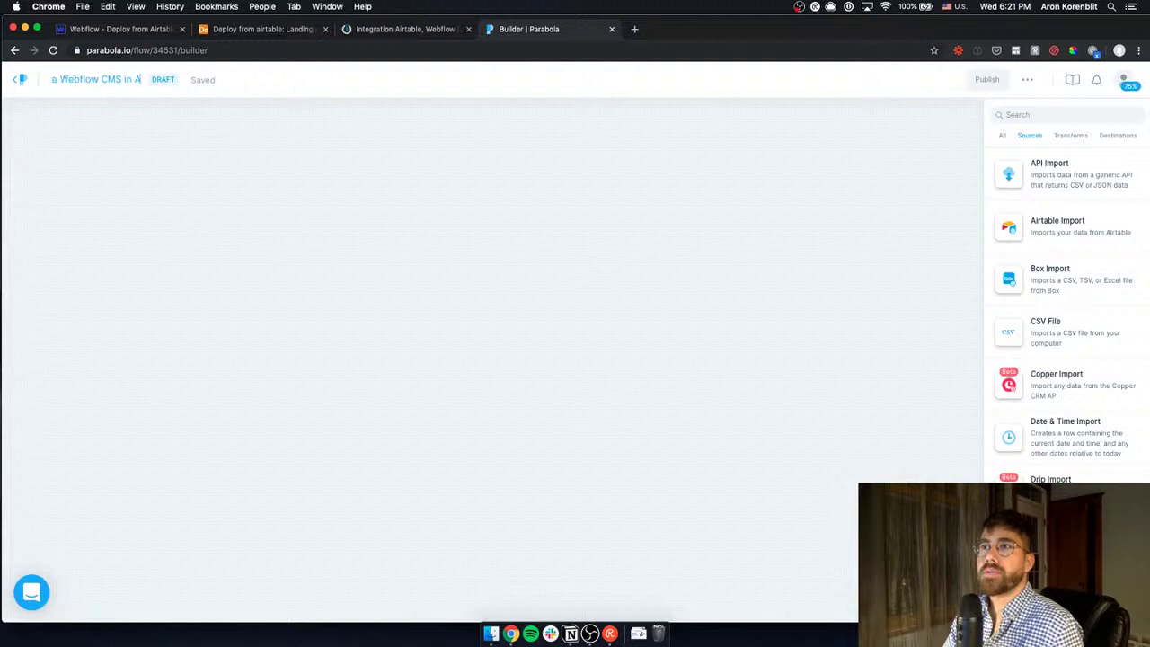
{"action": "type", "text": "irtable"}
{"action": "left_click", "coordinate": [167, 269]}
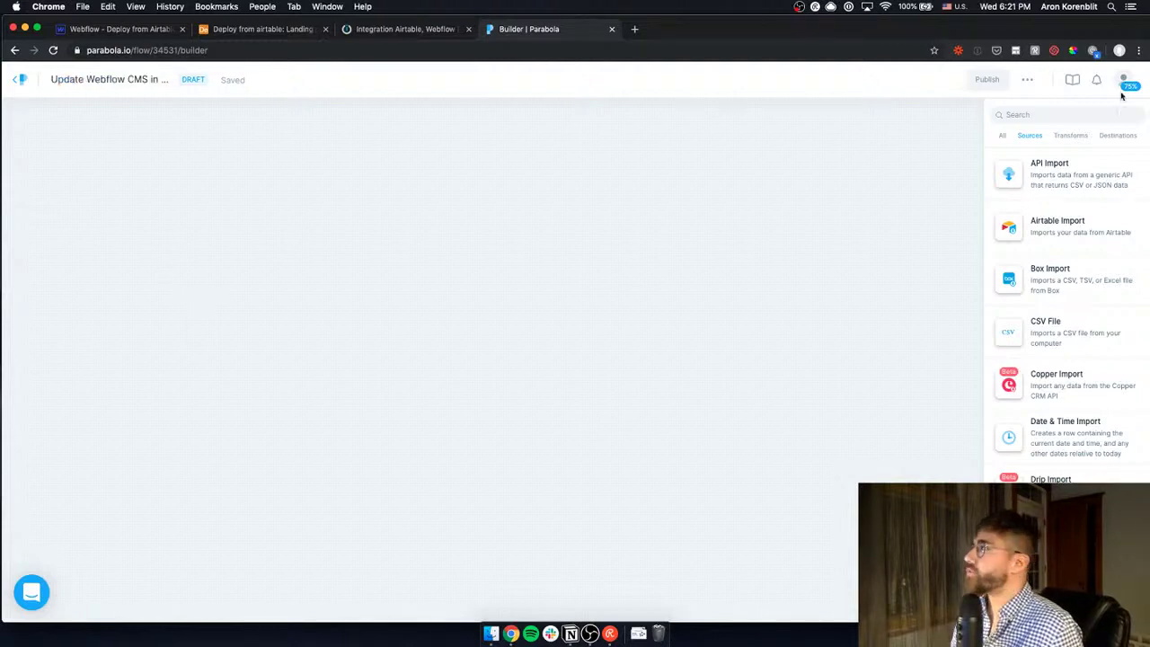
Find the Airtable Import source and place it on the empty flow canvas
{"action": "left_click", "coordinate": [1096, 114]}
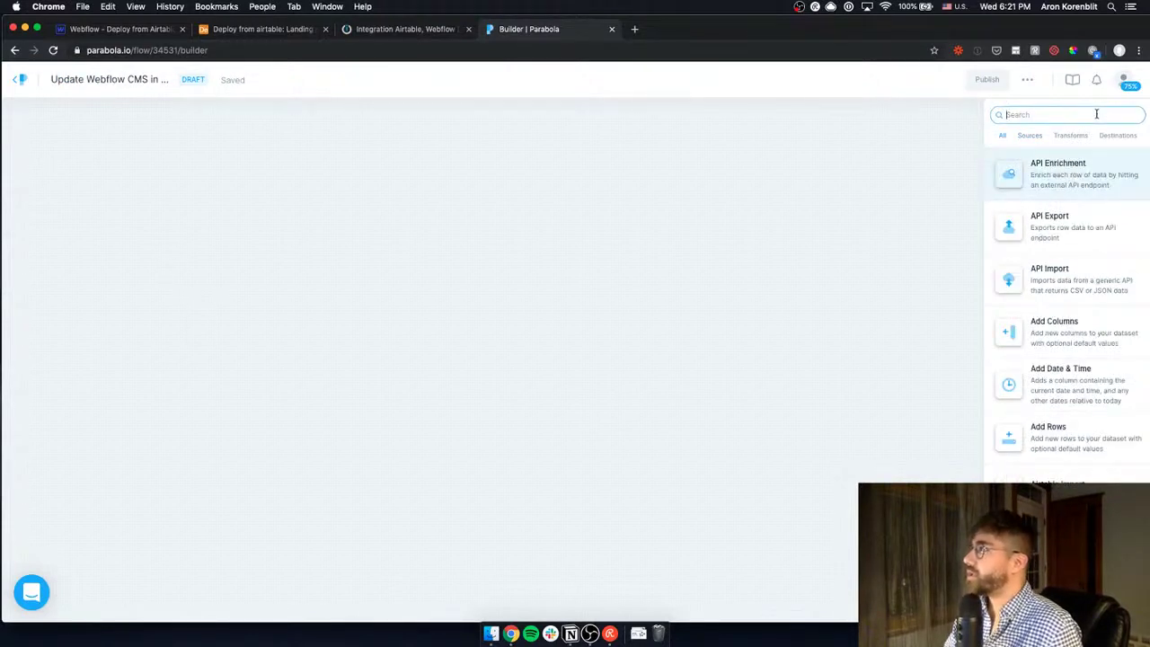
{"action": "type", "text": "airtab"}
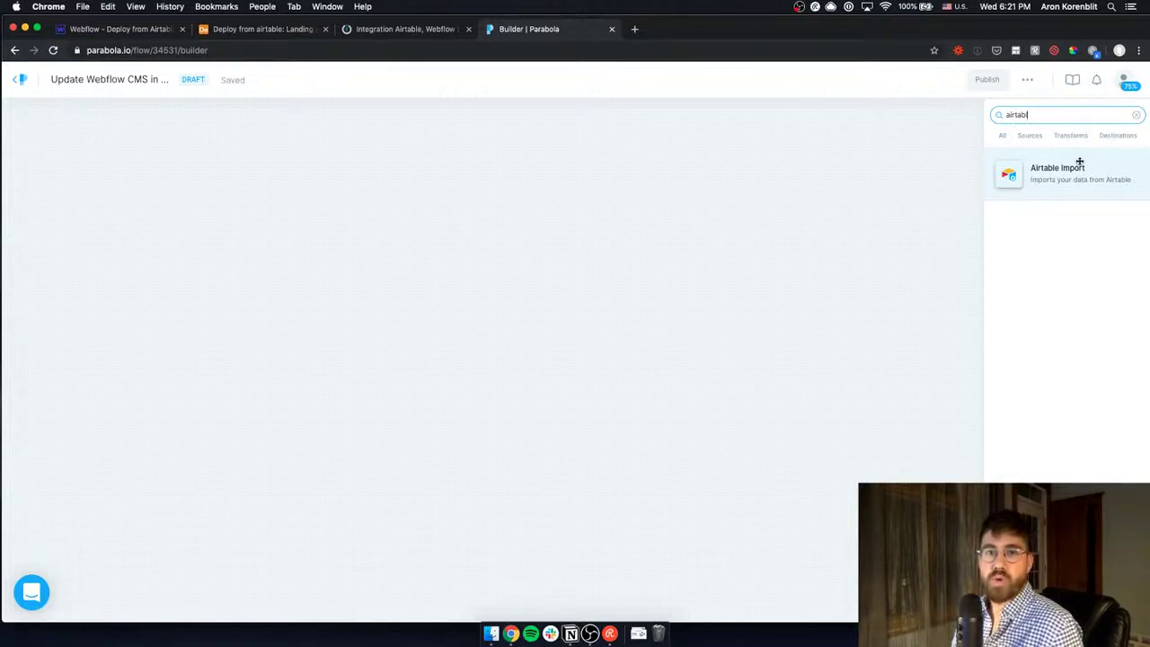
{"action": "type", "text": "l"}
{"action": "left_click_drag", "start_coordinate": [1079, 167], "coordinate": [162, 273]}
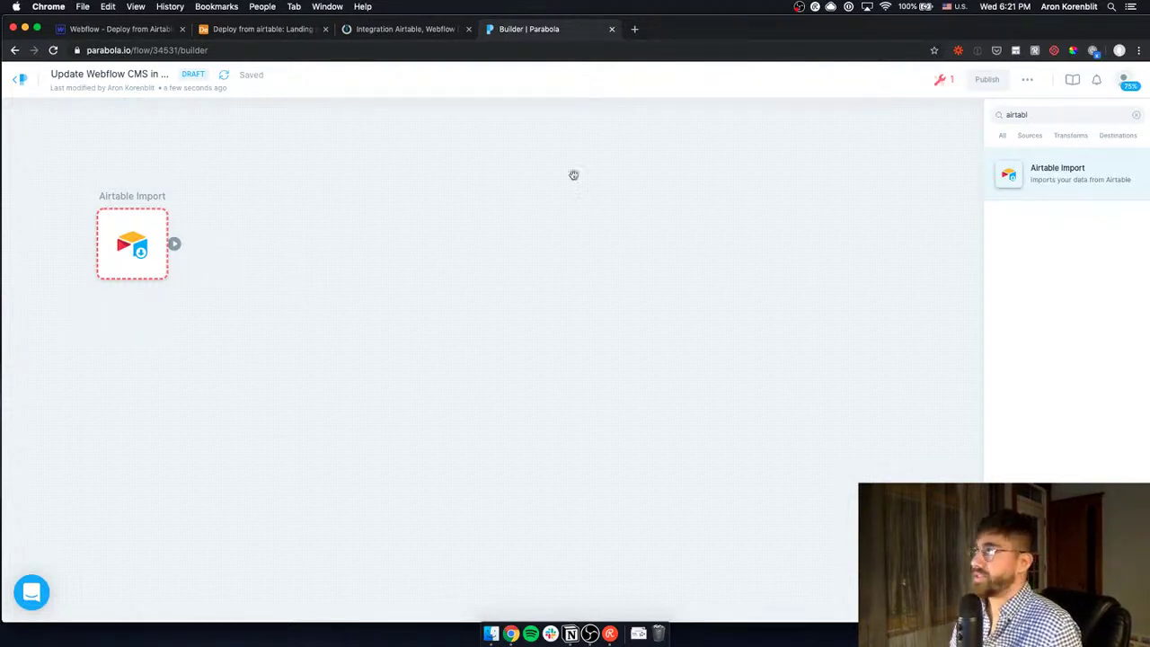
Open the Airtable Import settings and its API key authorization, and load the results for the Landing pages table
{"action": "left_click", "coordinate": [123, 242]}
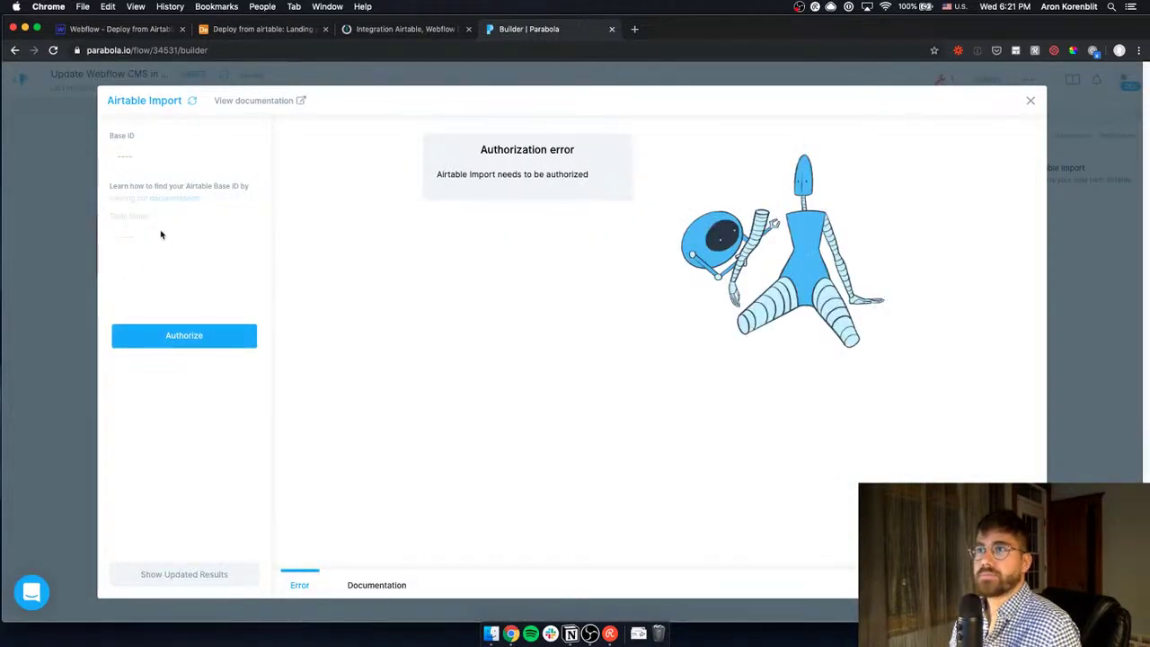
{"action": "left_click", "coordinate": [183, 336]}
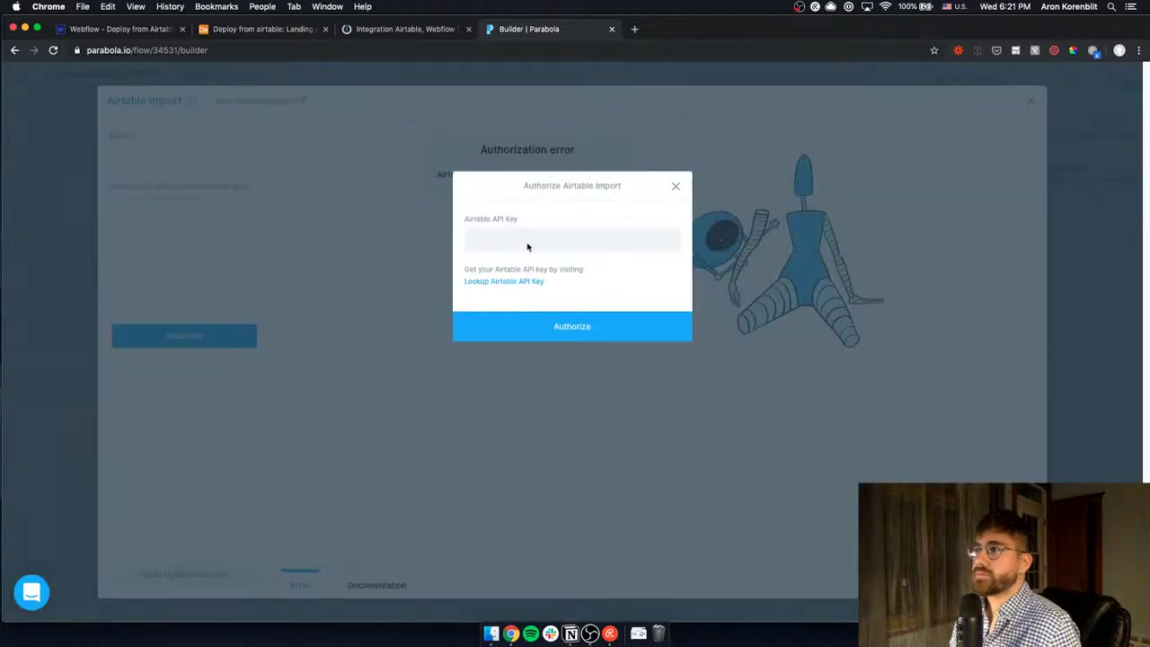
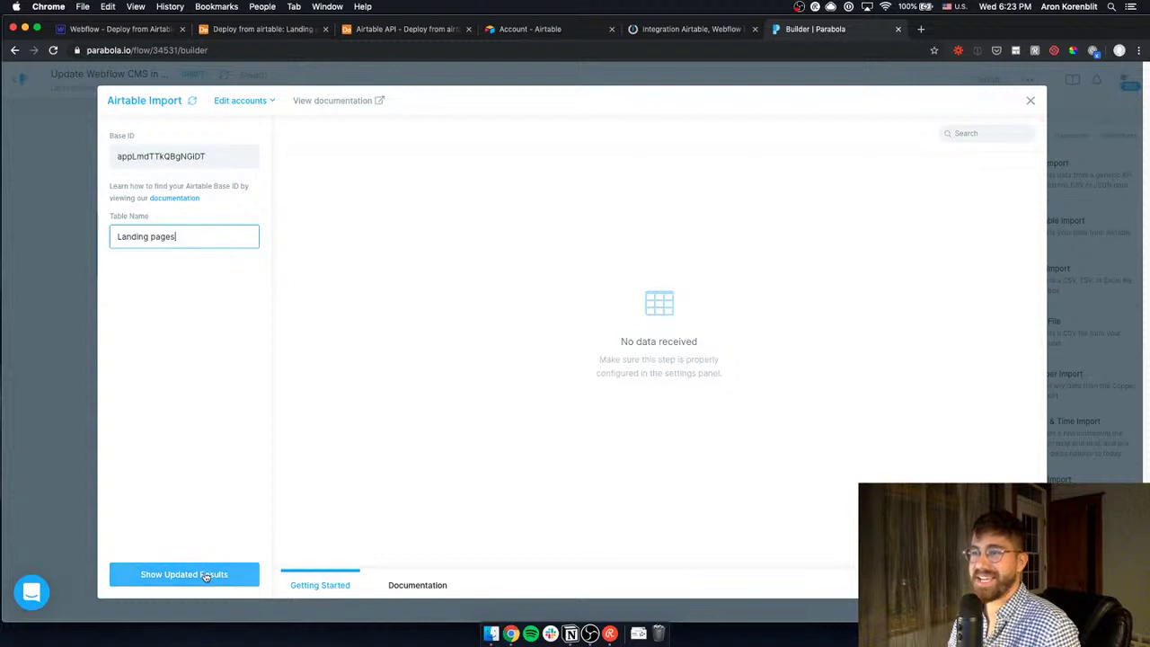
{"action": "left_click", "coordinate": [221, 573]}
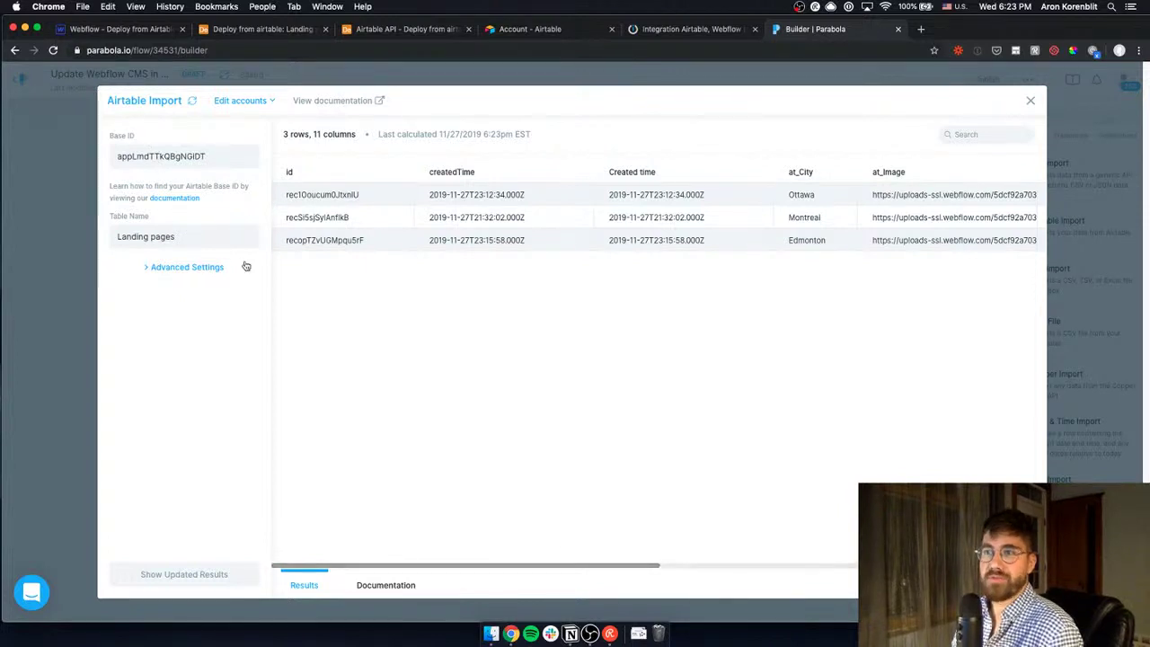
Compare the imported rows with the Airtable grid, look through the imported columns across to _id, and close the import settings
{"action": "left_click", "coordinate": [261, 29]}
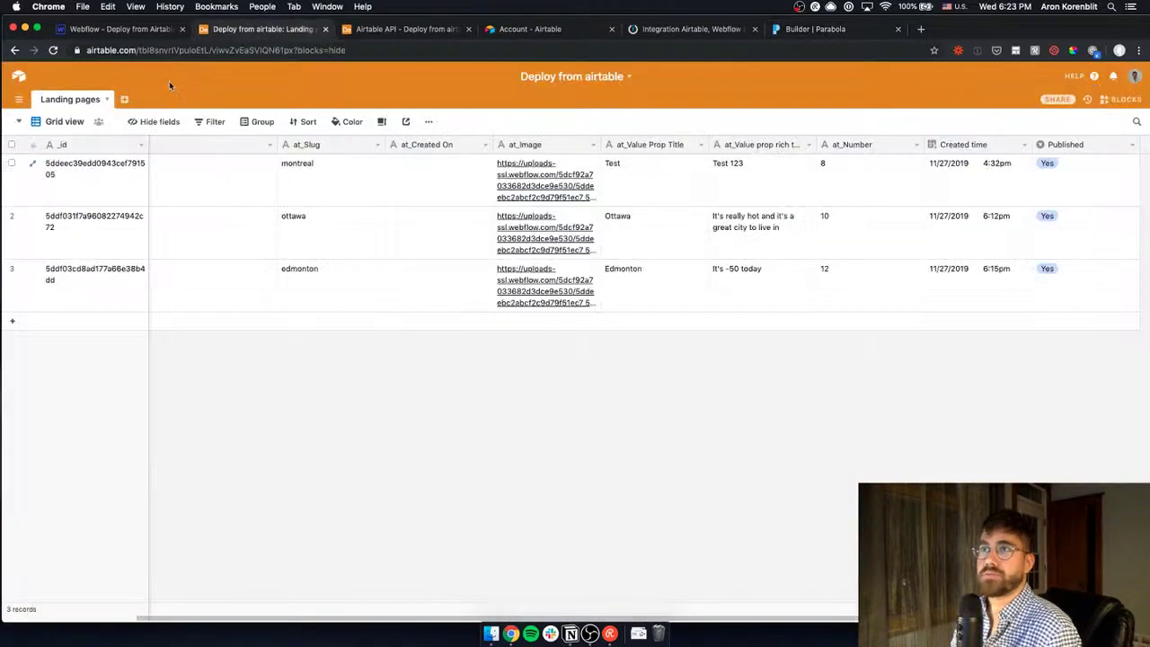
{"action": "left_click", "coordinate": [817, 29]}
{"action": "mouse_move", "coordinate": [365, 568]}
{"action": "left_mouse_down"}
{"action": "mouse_move", "coordinate": [812, 548]}
{"action": "mouse_move", "coordinate": [353, 575]}
{"action": "left_mouse_up"}
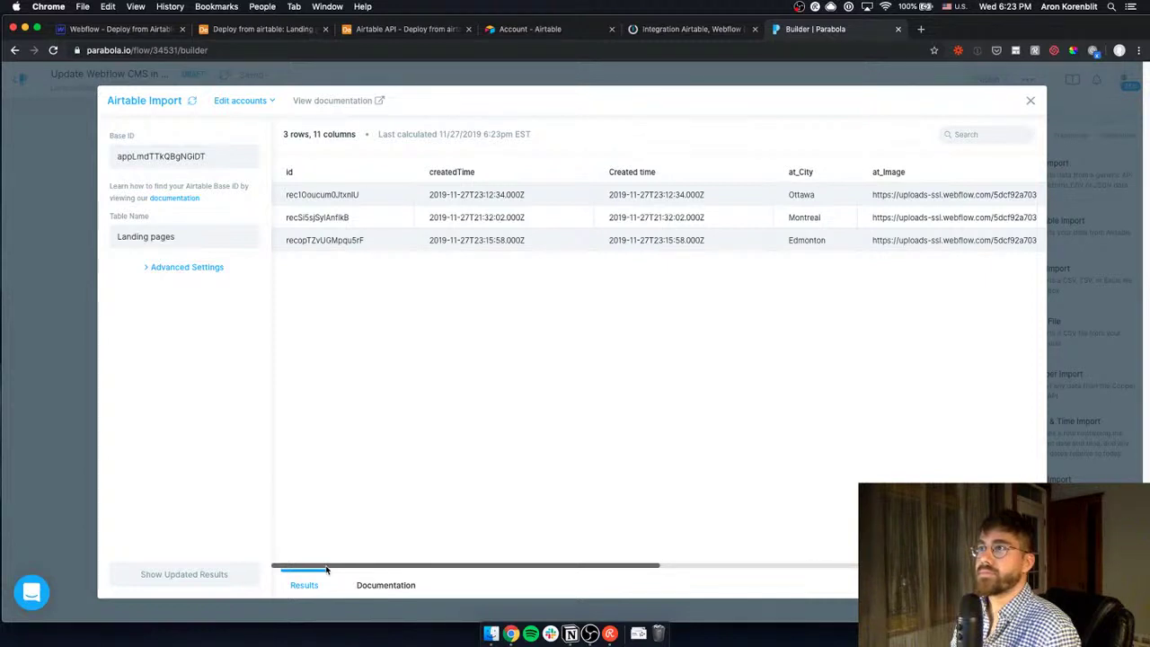
{"action": "left_click", "coordinate": [192, 104]}
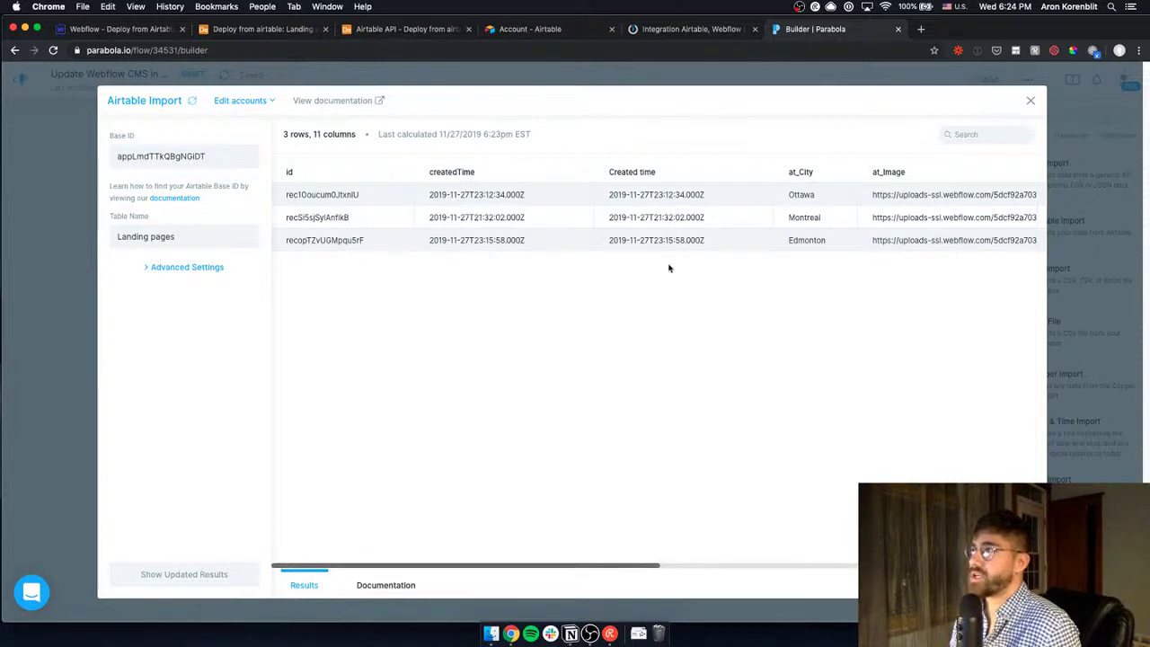
{"action": "left_click_drag", "start_coordinate": [641, 570], "coordinate": [926, 570]}
{"action": "scroll", "coordinate": [695, 537], "scroll_direction": "right", "scroll_amount": 2}
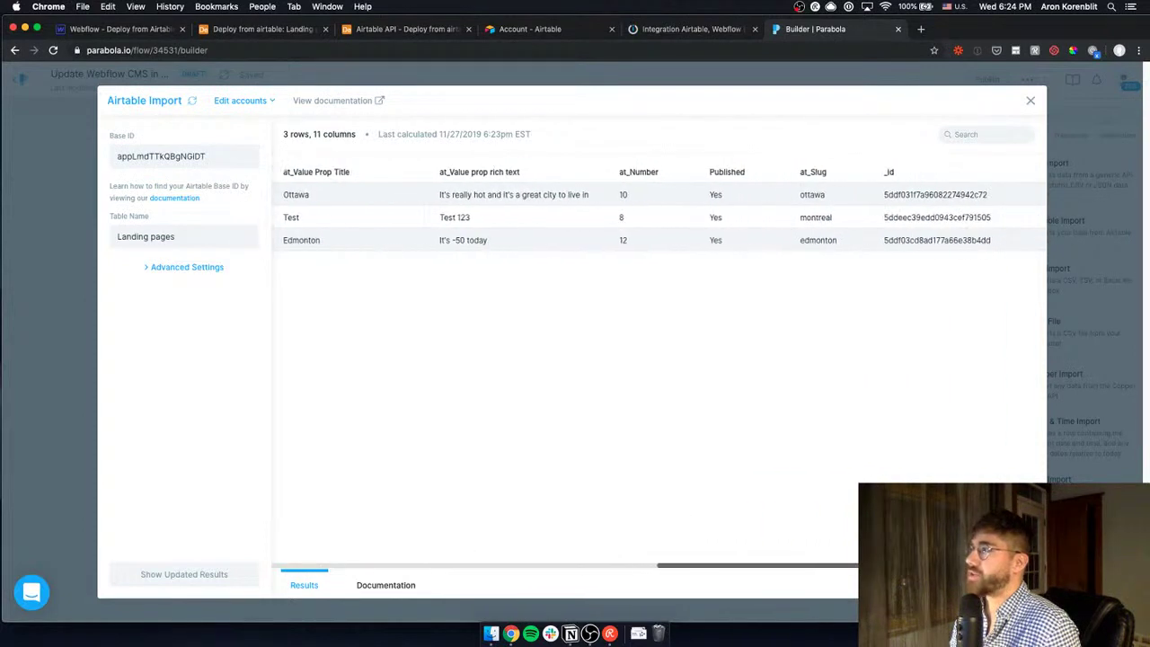
{"action": "scroll", "coordinate": [695, 536], "scroll_direction": "left", "scroll_amount": 10}
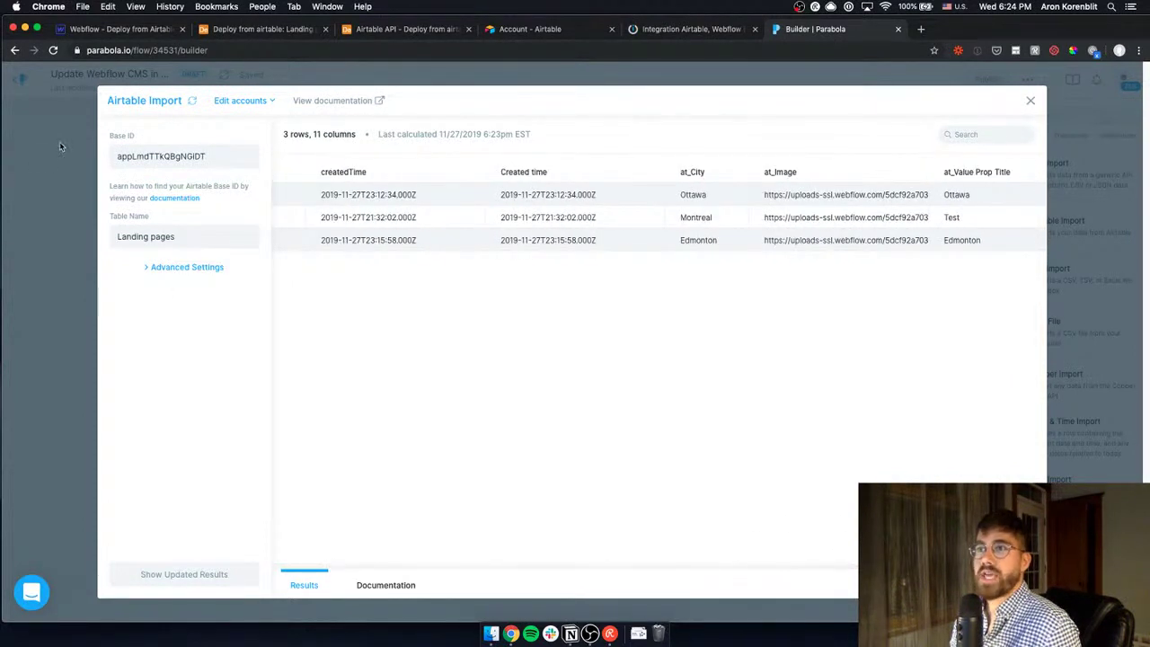
{"action": "left_click", "coordinate": [50, 204]}
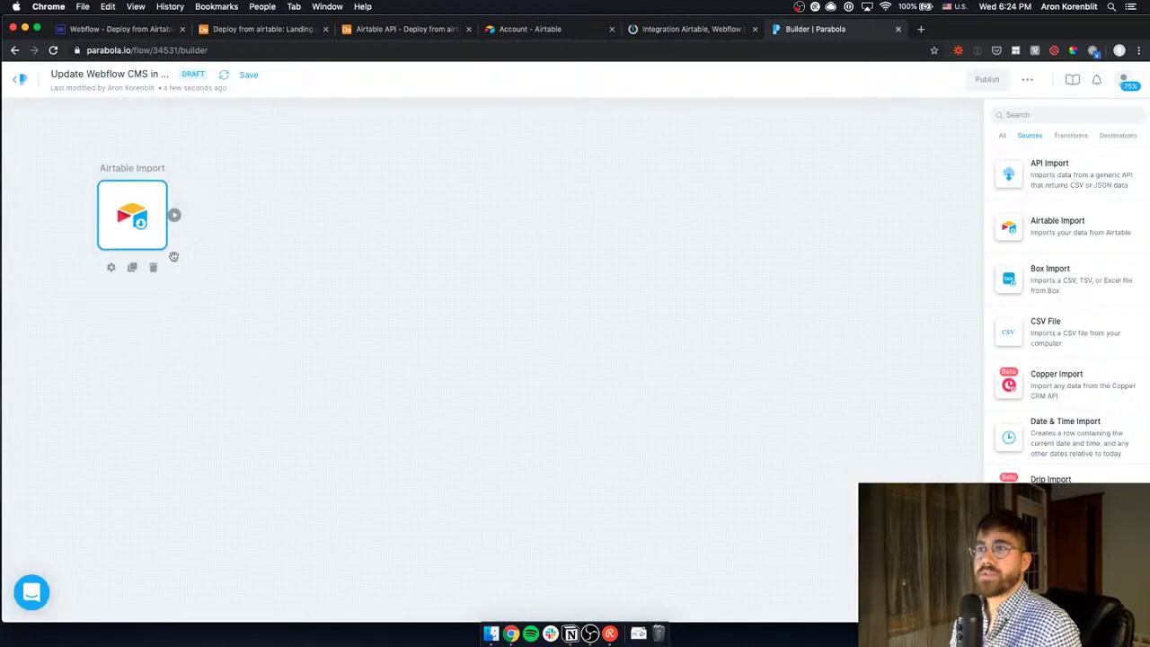
Find the Webflow Import source and place it below Airtable Import
{"action": "left_click", "coordinate": [1023, 115]}
{"action": "type", "text": "webflow"}
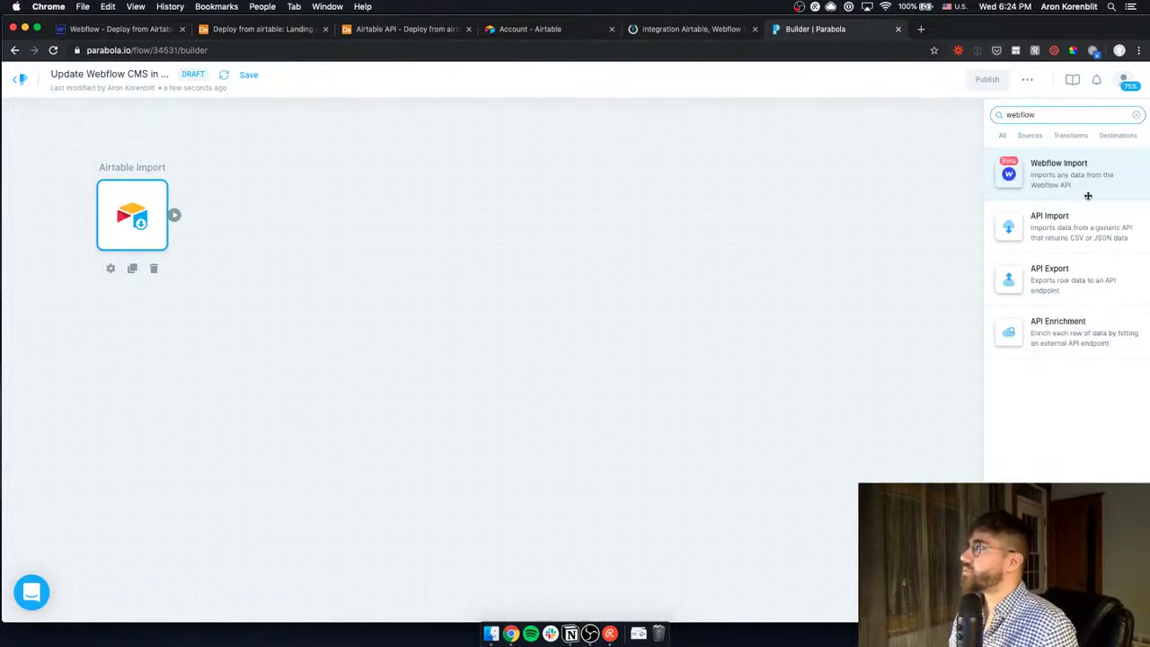
{"action": "left_click_drag", "start_coordinate": [1087, 196], "coordinate": [129, 380]}
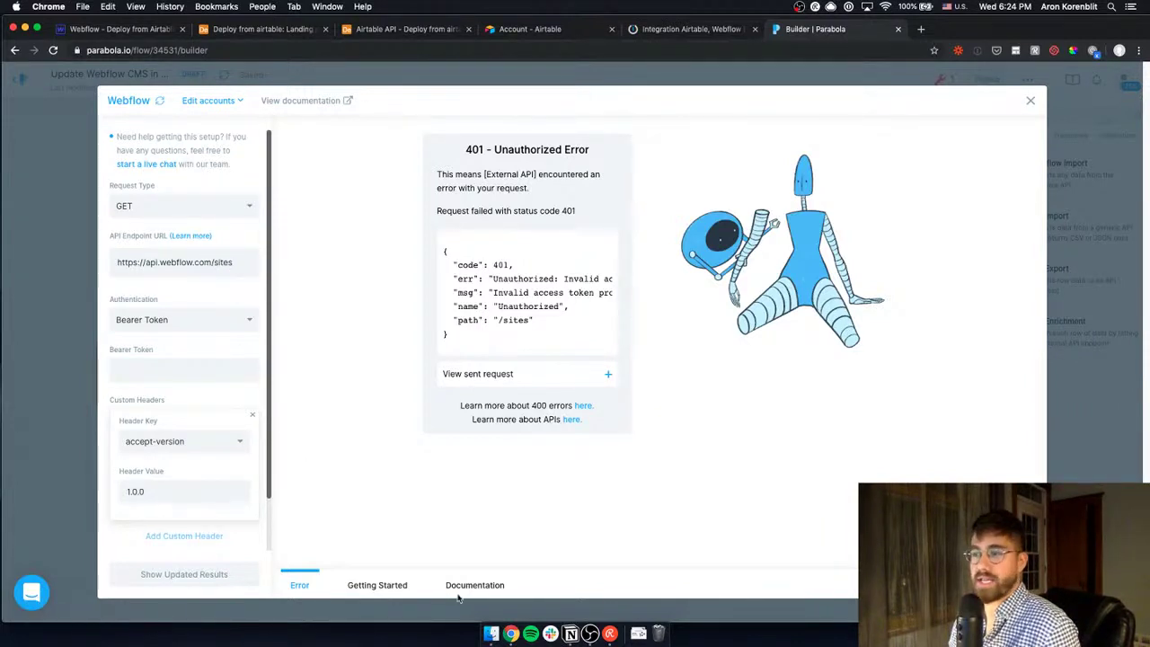
Get the Webflow API token from the Notion notes and paste it as the Webflow import's bearer token
{"action": "left_click", "coordinate": [561, 629]}
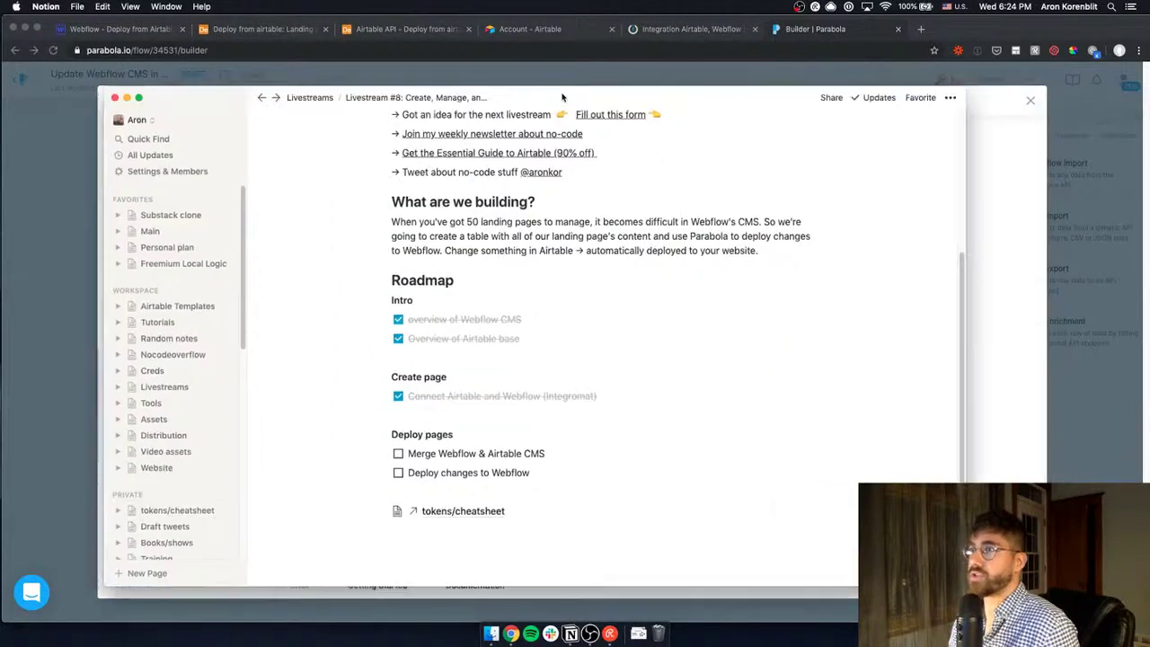
{"action": "key", "text": "super+m"}
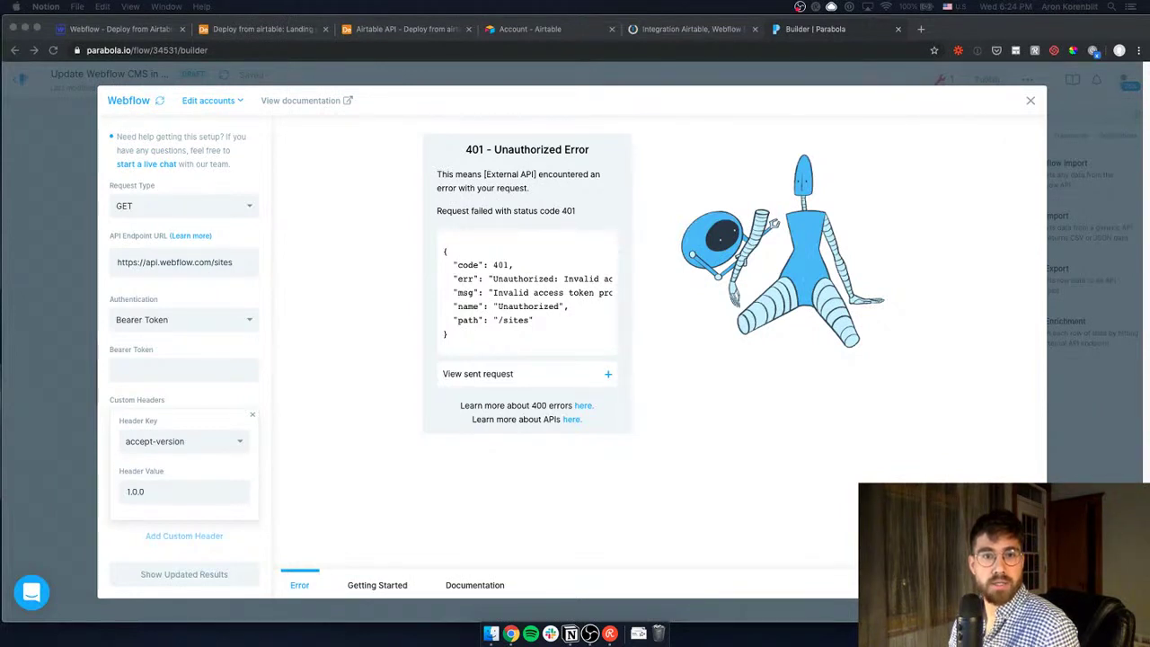
{"action": "left_click", "coordinate": [155, 377]}
{"action": "key", "text": "super+v"}
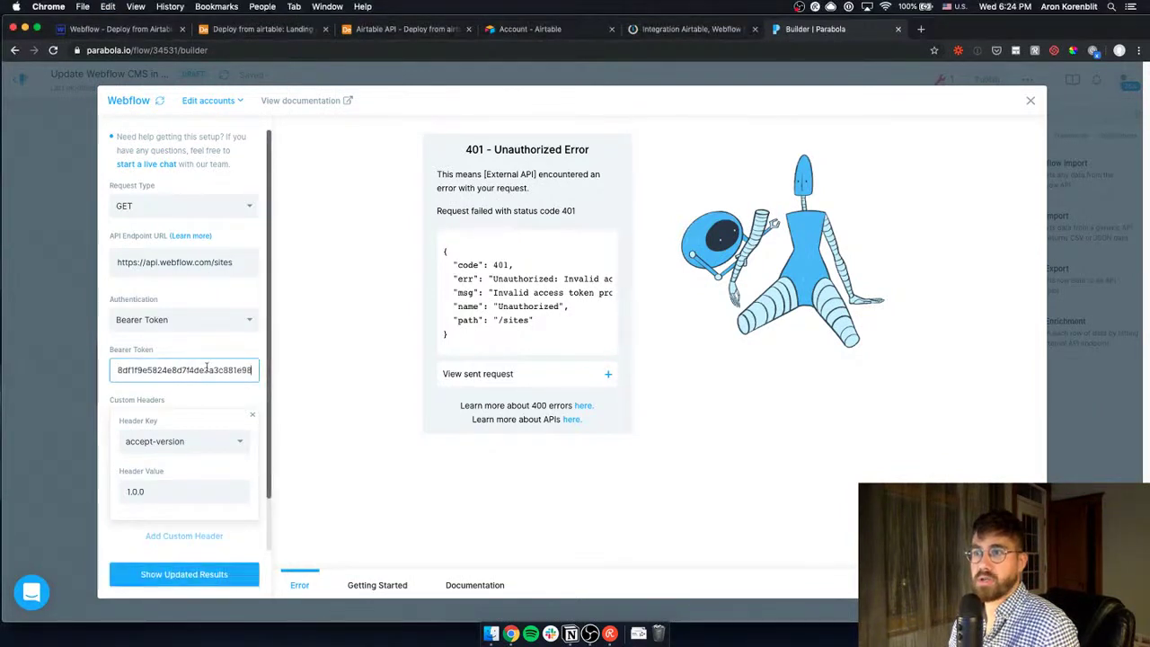
Fetch the Webflow sites through the import and select the _id of the Deploy from Airtable site
{"action": "left_click", "coordinate": [185, 574]}
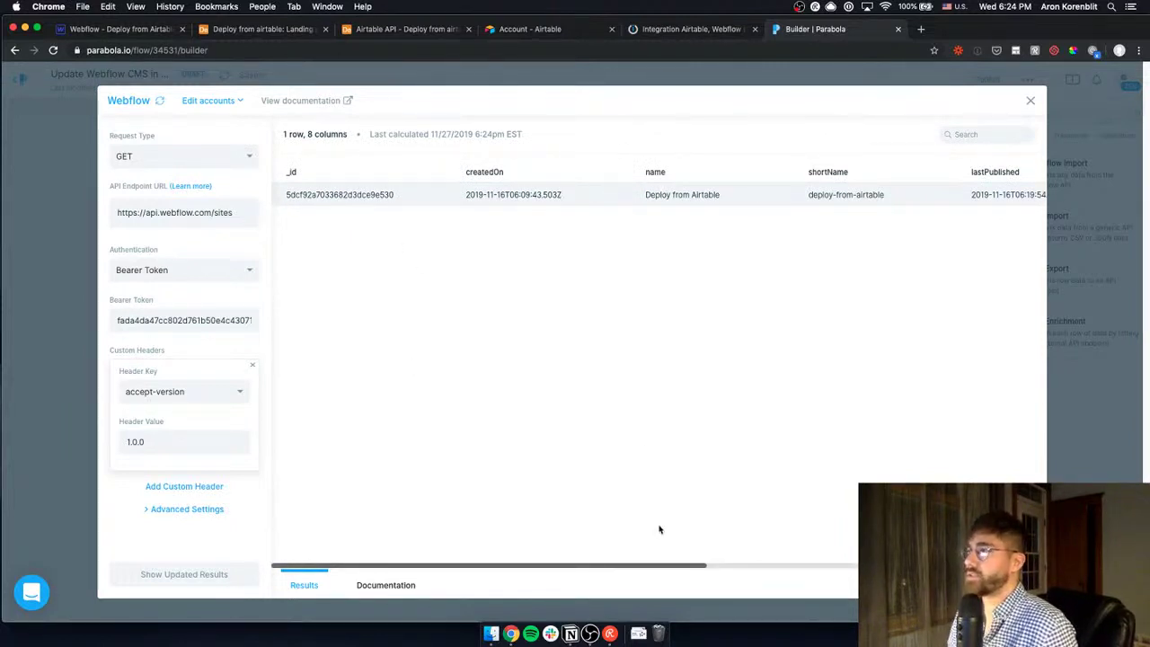
{"action": "left_click_drag", "start_coordinate": [697, 564], "coordinate": [677, 553]}
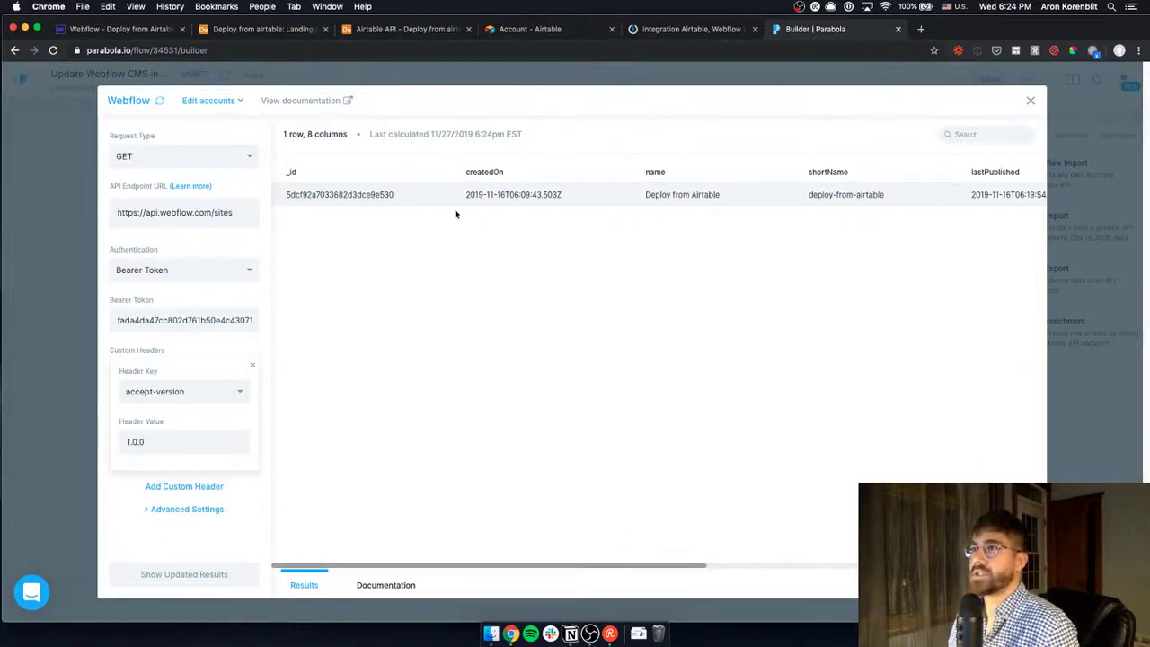
{"action": "double_click", "coordinate": [377, 199]}
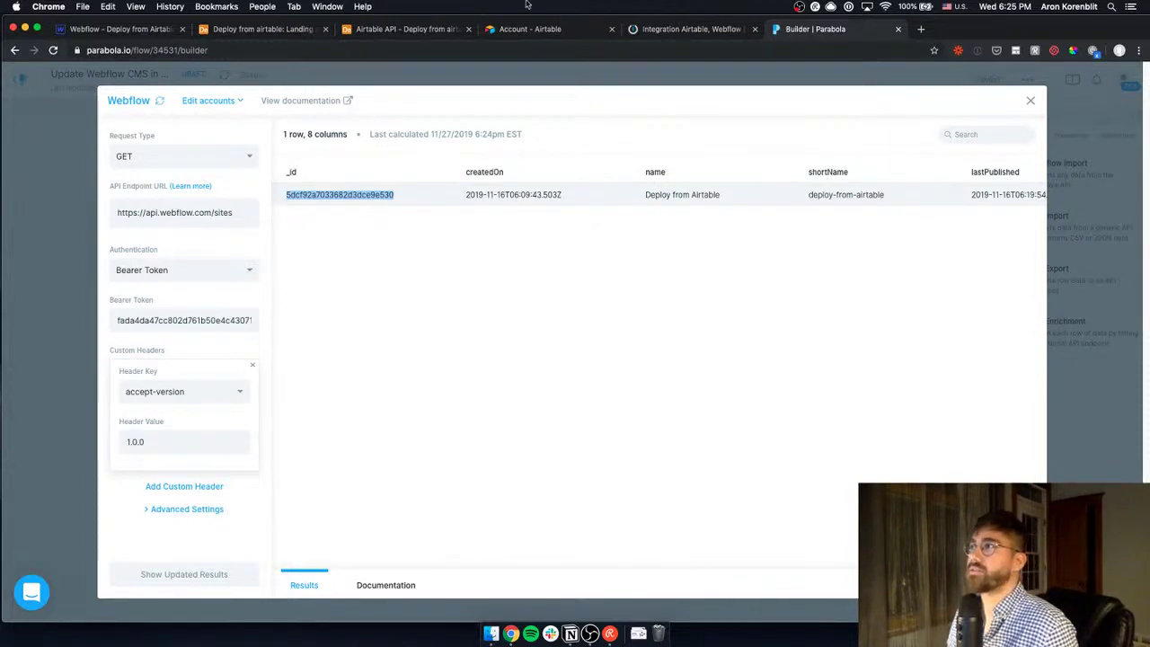
Search the web in a new tab for "api documentation webflow" and open Webflow's CMS API Reference
{"action": "key", "text": "super+t"}
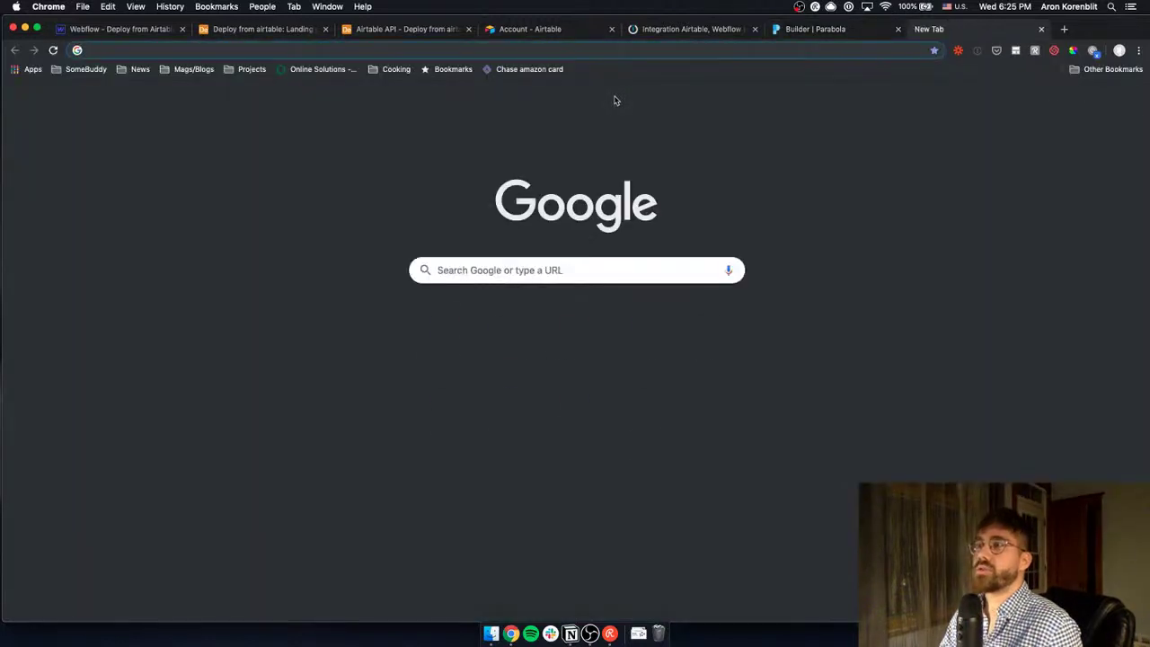
{"action": "type", "text": "api documentati"}
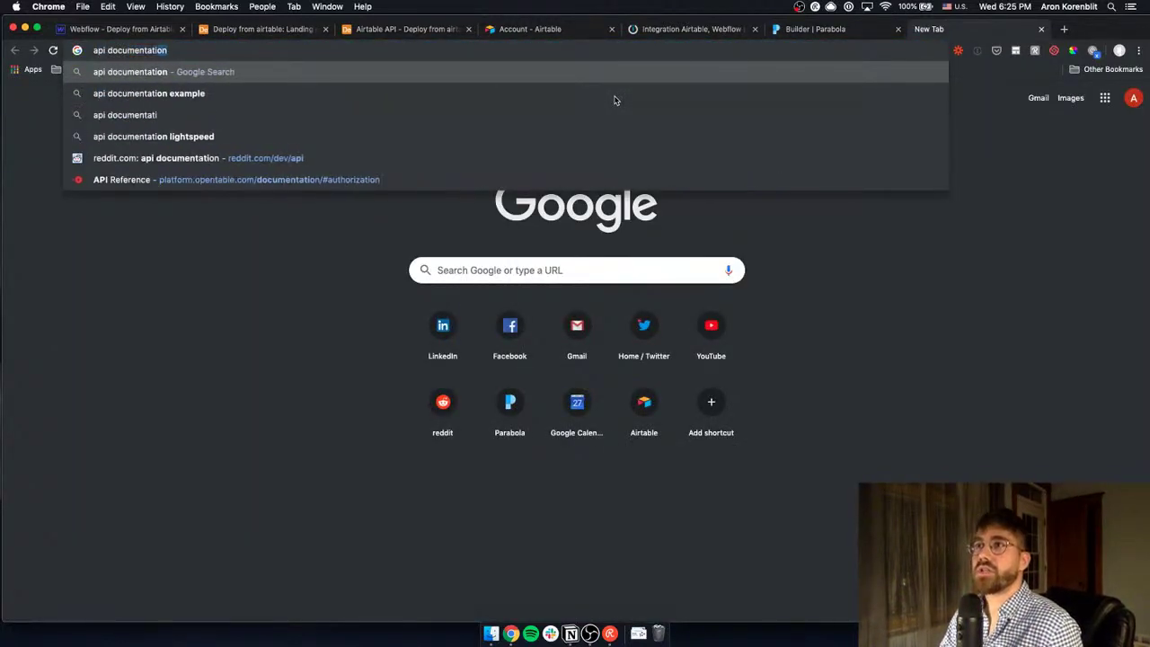
{"action": "type", "text": "on webflow"}
{"action": "key", "text": "Return"}
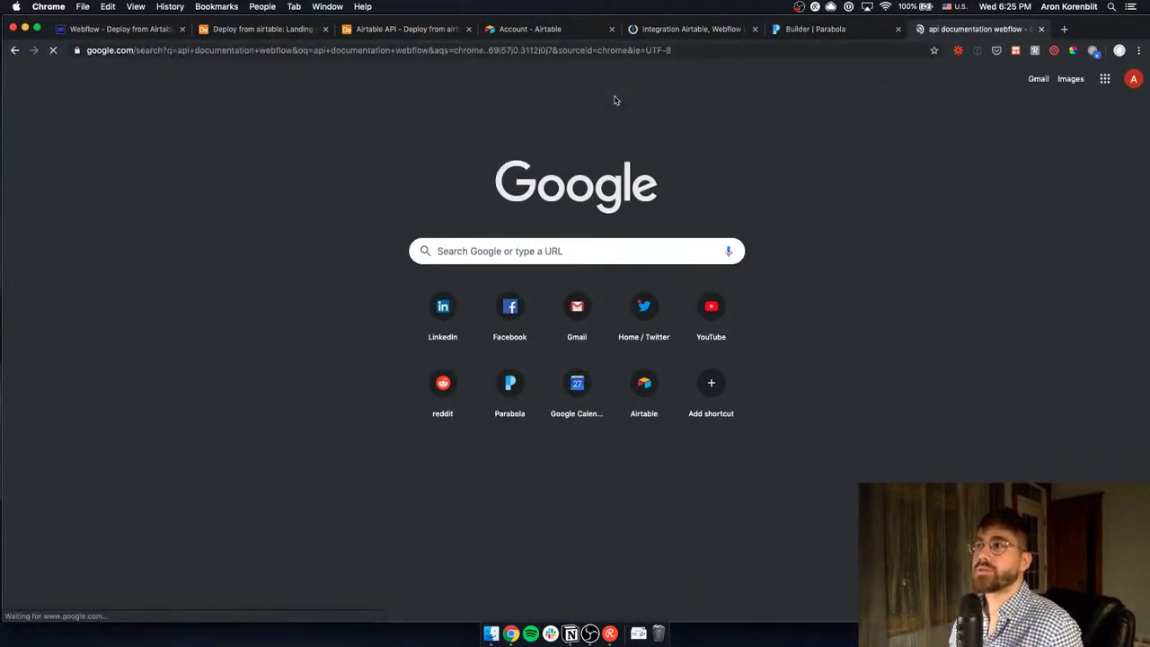
{"action": "left_click", "coordinate": [179, 173]}
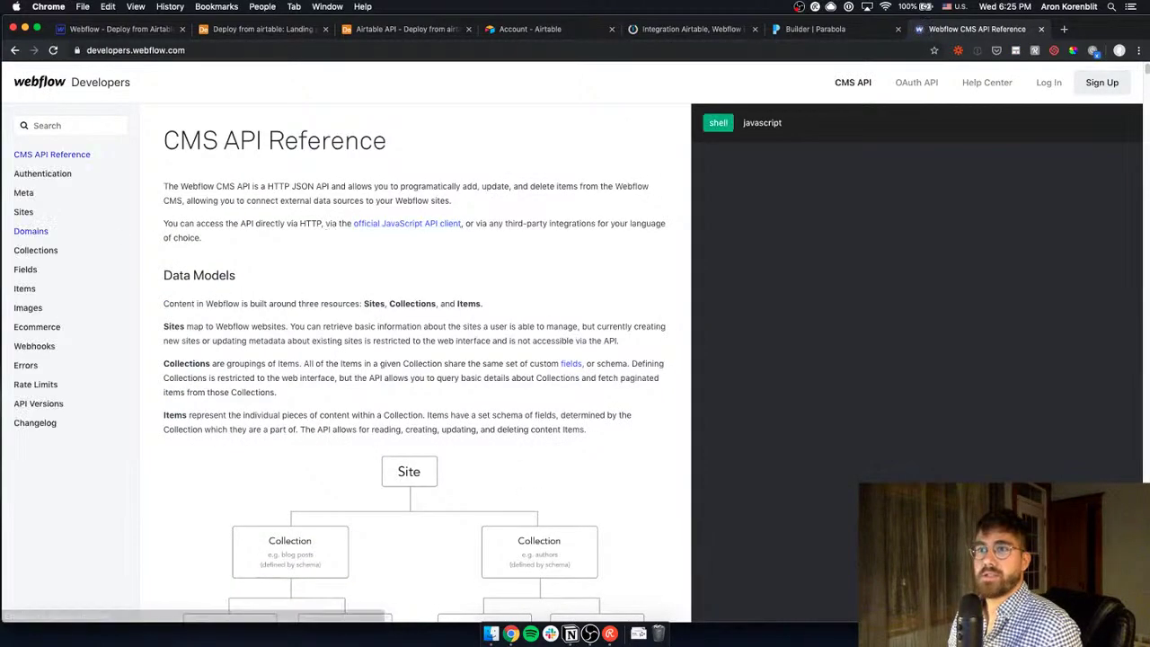
Look up the Get All Items For a Collection request in the Items documentation and mark its collection_id parameter
{"action": "left_click", "coordinate": [24, 287]}
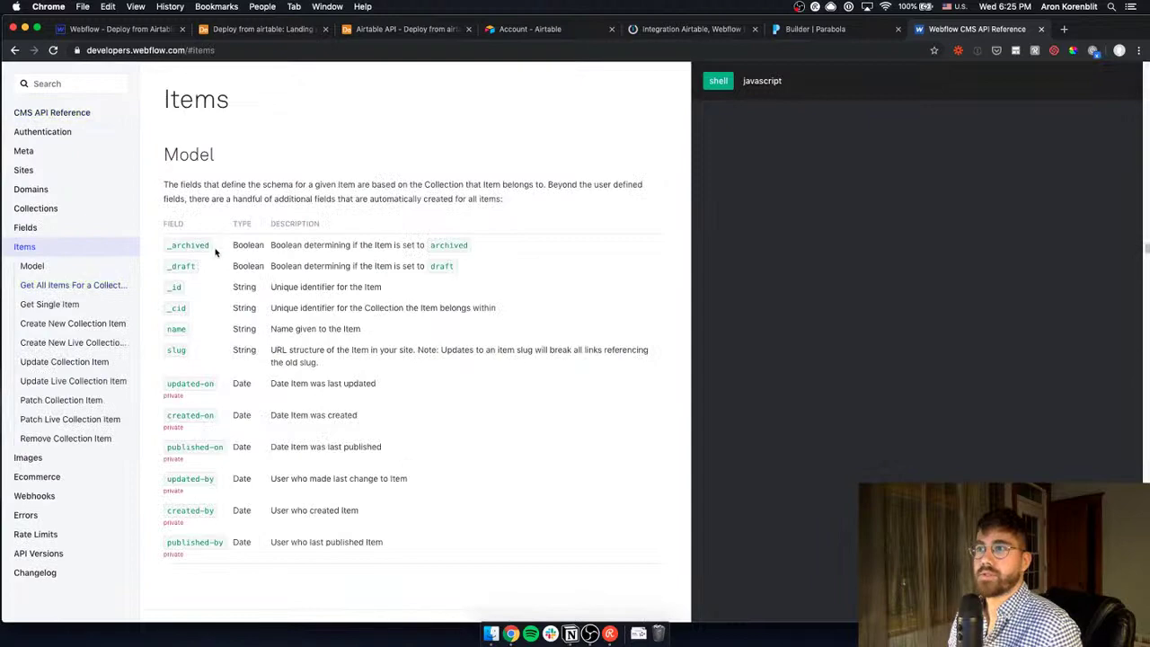
{"action": "scroll", "coordinate": [216, 252], "scroll_direction": "up", "scroll_amount": 3}
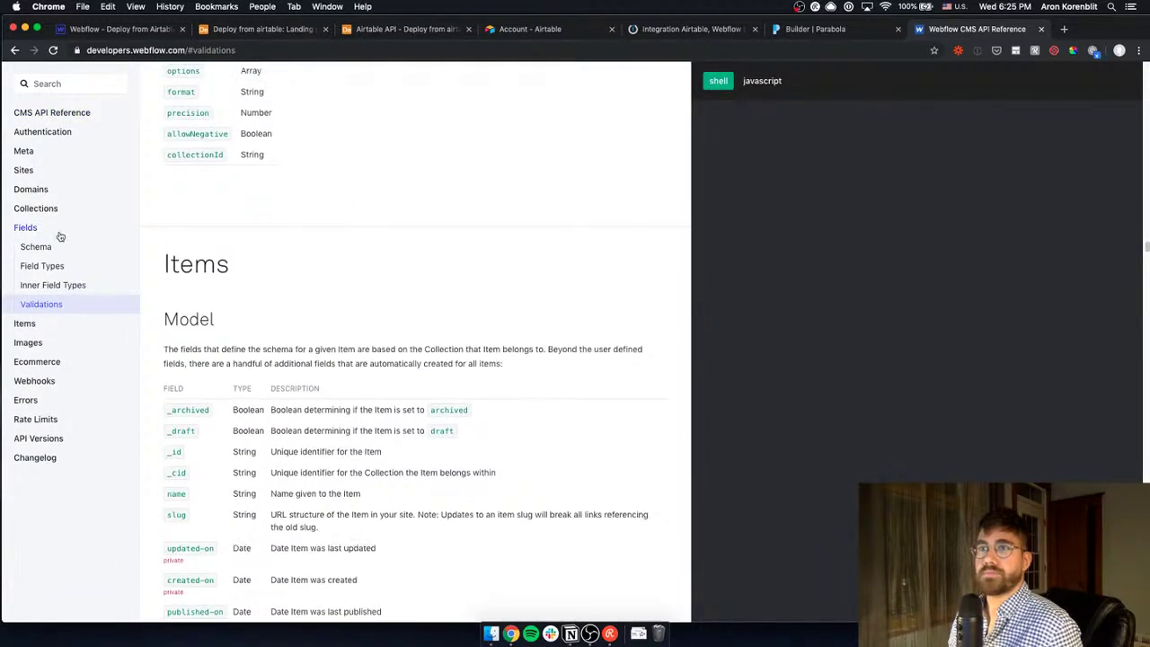
{"action": "left_click", "coordinate": [43, 209]}
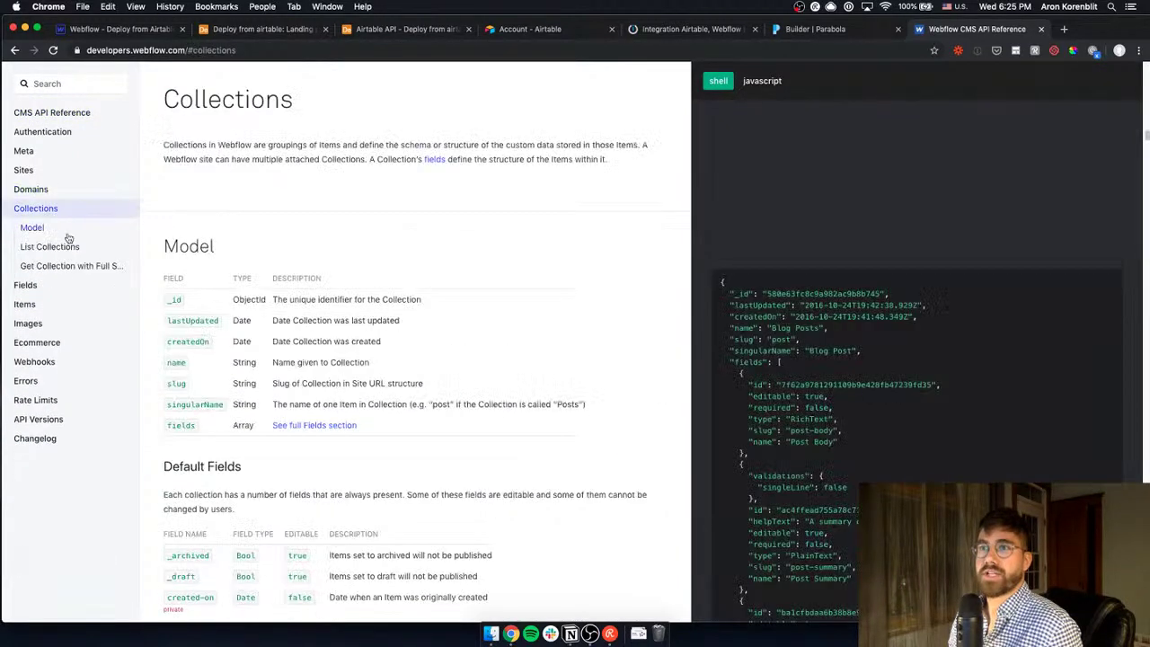
{"action": "left_click", "coordinate": [27, 303]}
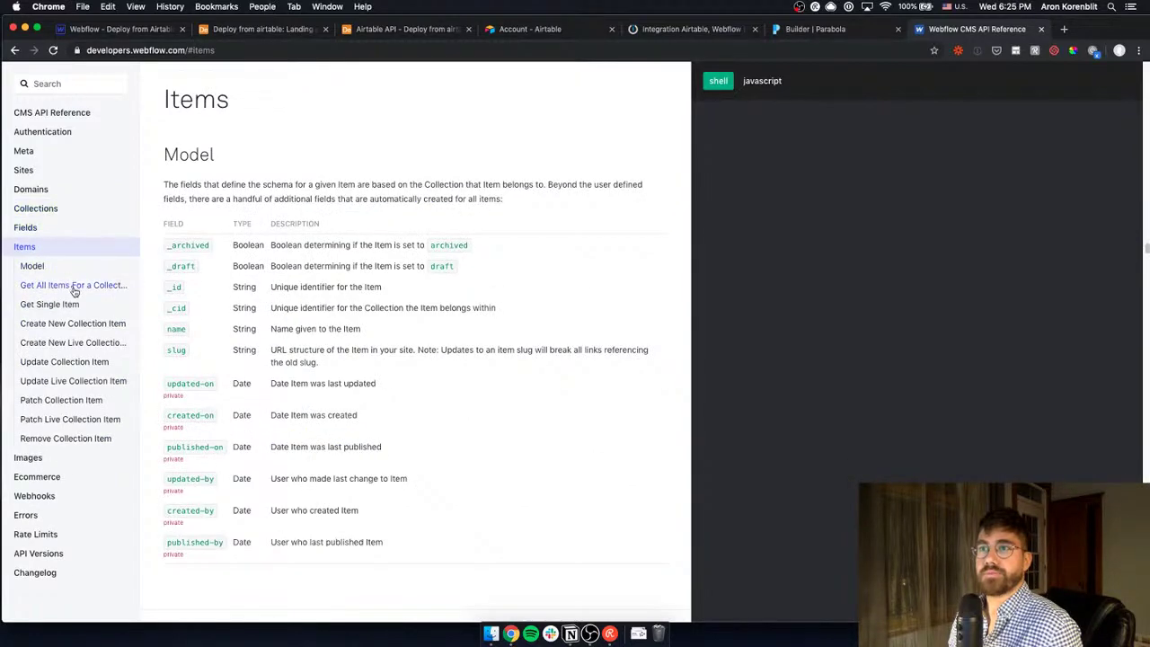
{"action": "left_click", "coordinate": [75, 285]}
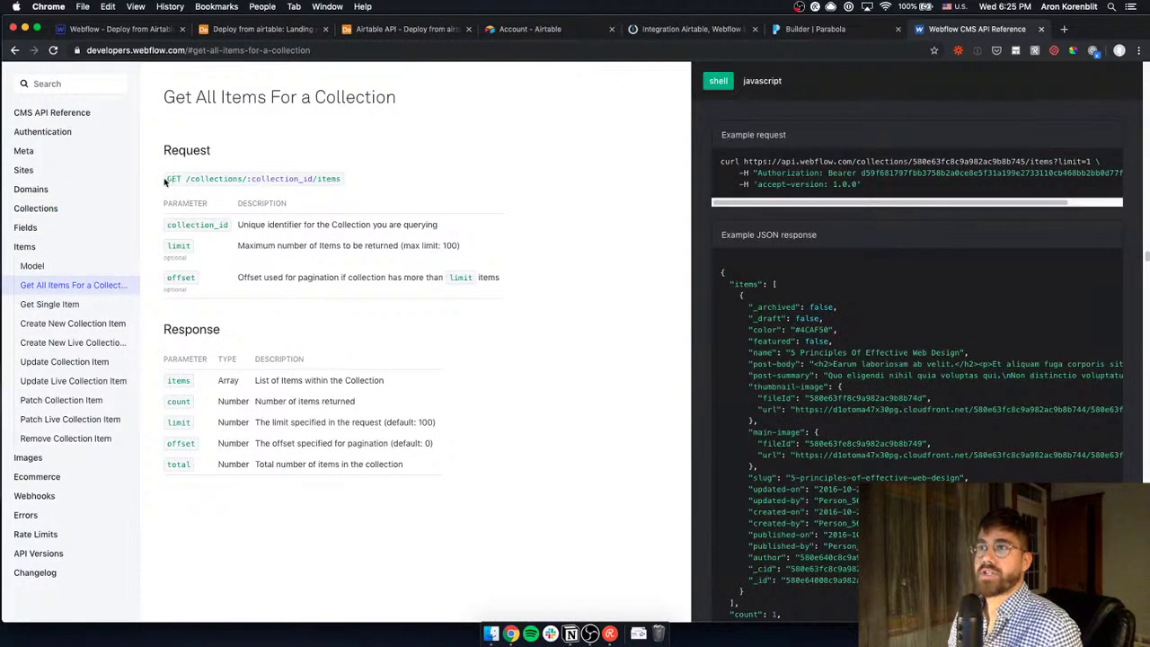
{"action": "triple_click", "coordinate": [276, 176]}
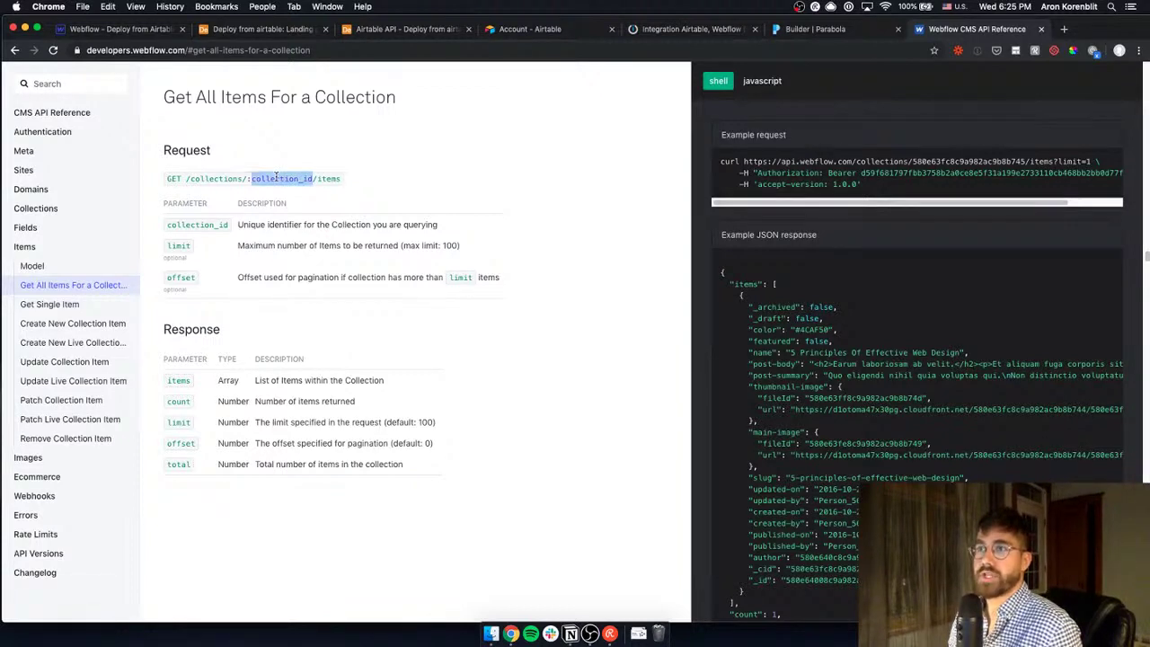
Look up the List Collections request in the Collections documentation and return to the Webflow import settings in Parabola
{"action": "left_click", "coordinate": [36, 209]}
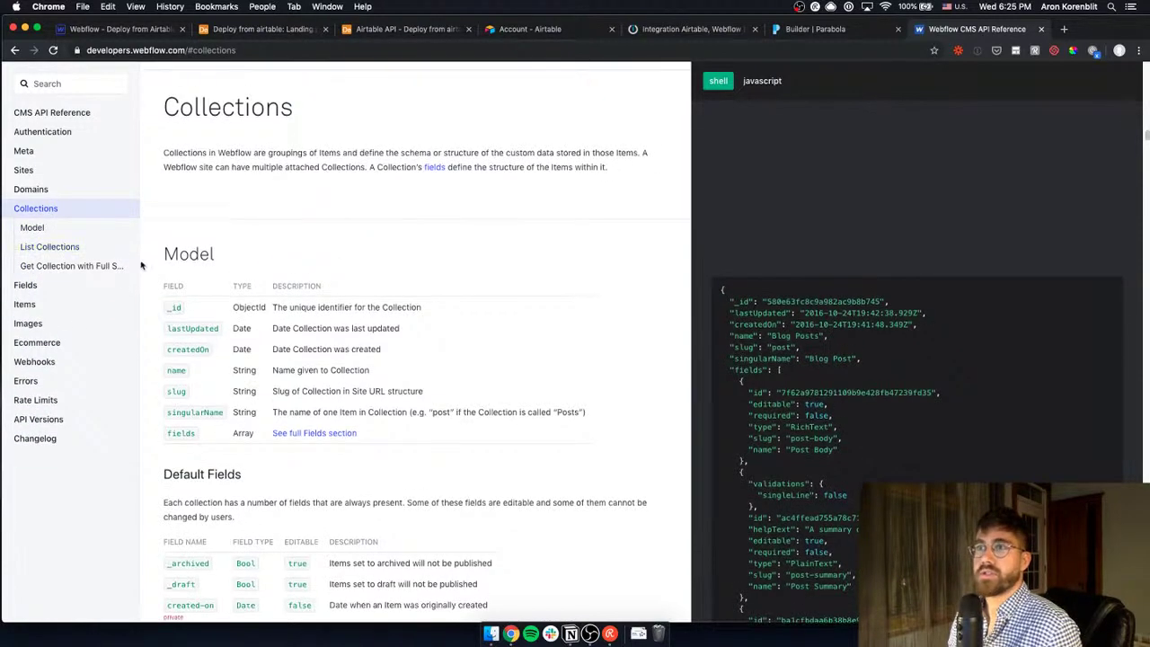
{"action": "left_click", "coordinate": [59, 248]}
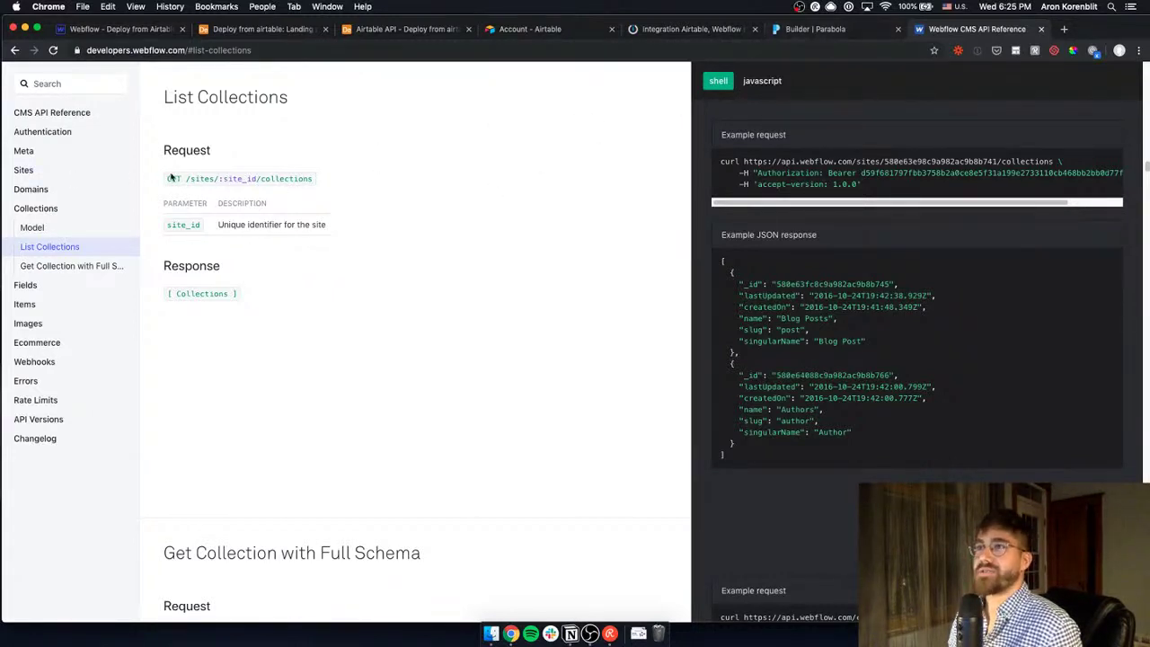
{"action": "left_click", "coordinate": [794, 29]}
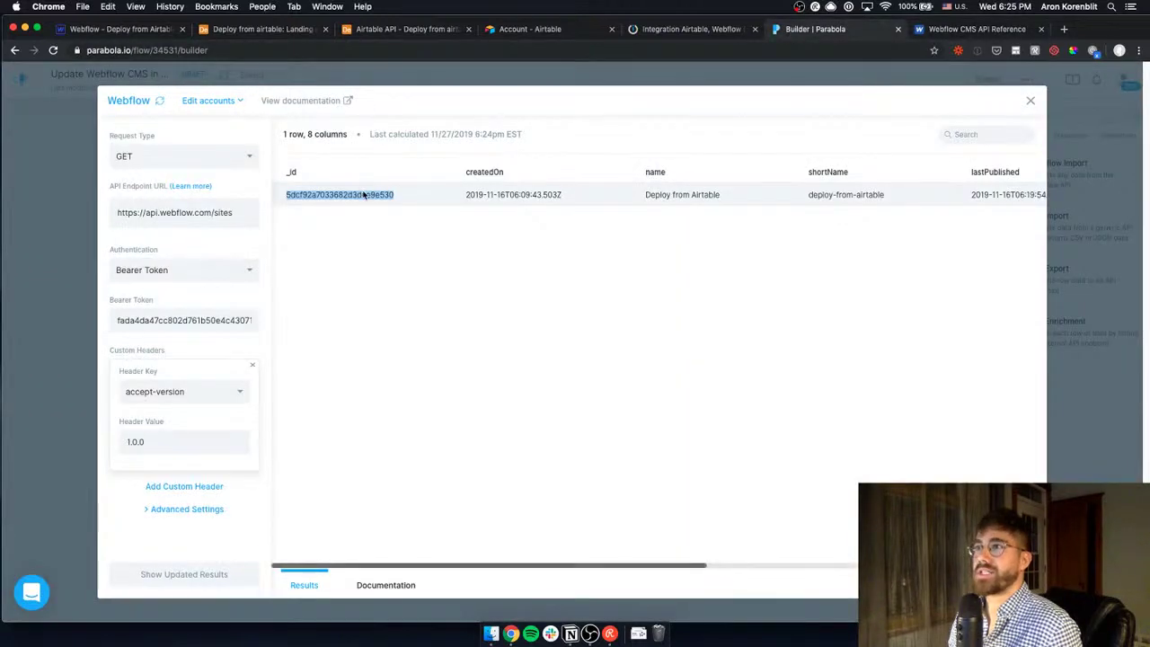
Extend the API endpoint URL with the copied site _id and /collections, and update the results
{"action": "key", "text": "super+c"}
{"action": "left_click", "coordinate": [226, 214]}
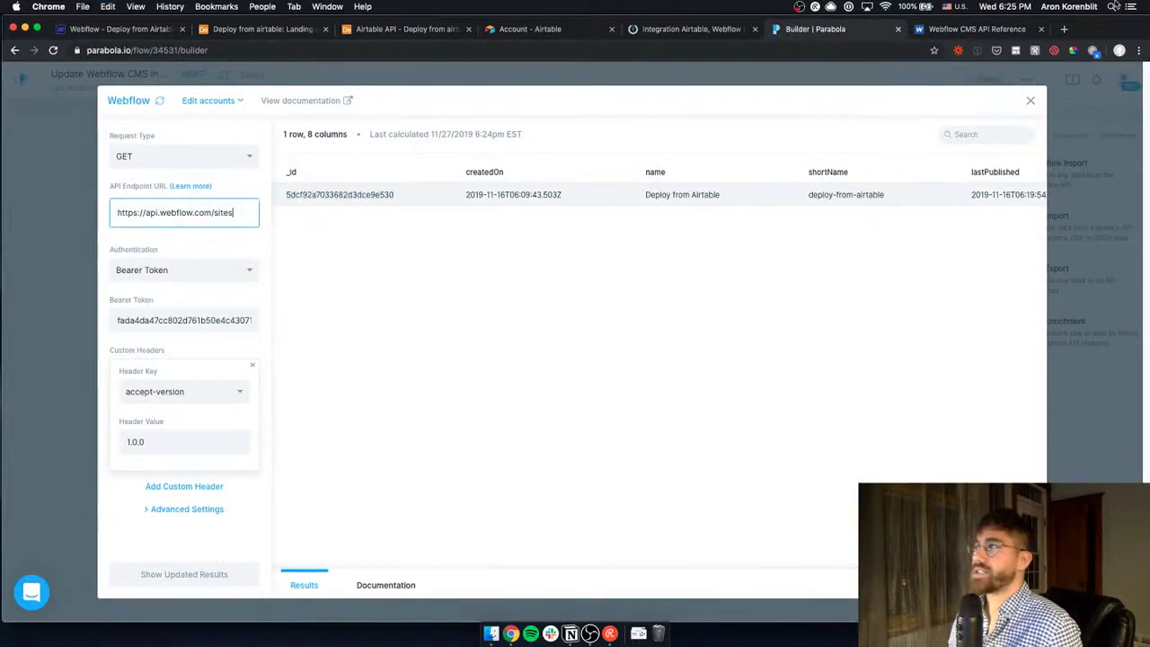
{"action": "left_click", "coordinate": [957, 32]}
{"action": "left_click", "coordinate": [870, 27]}
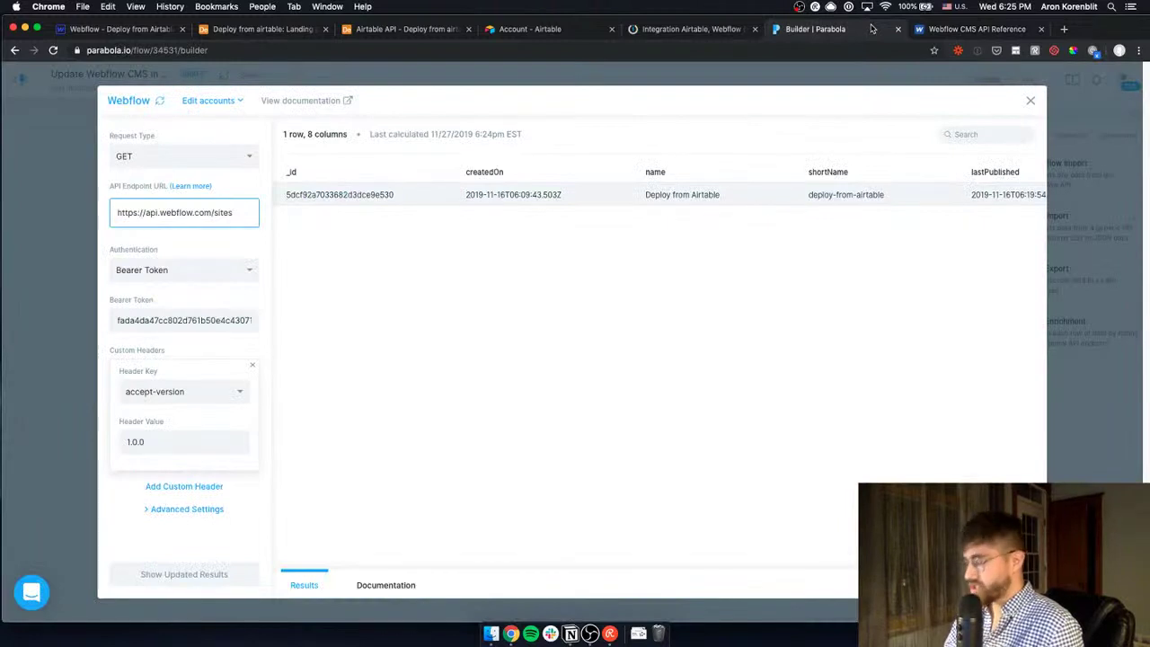
{"action": "type", "text": "/"}
{"action": "key", "text": "super+v"}
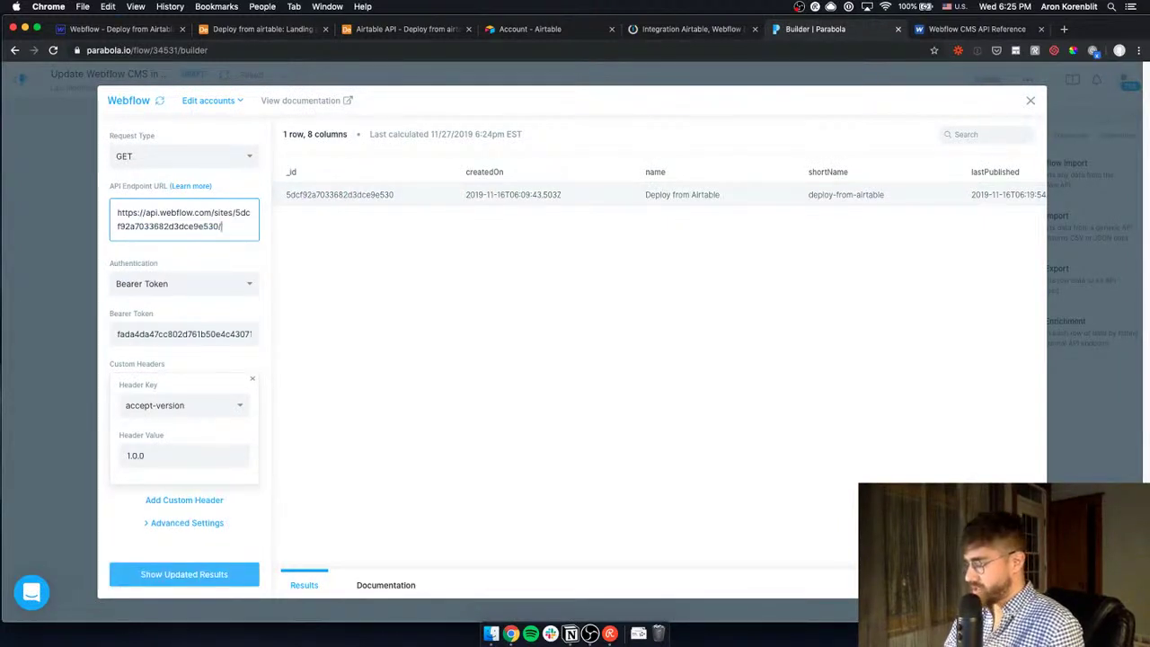
{"action": "type", "text": "/collections"}
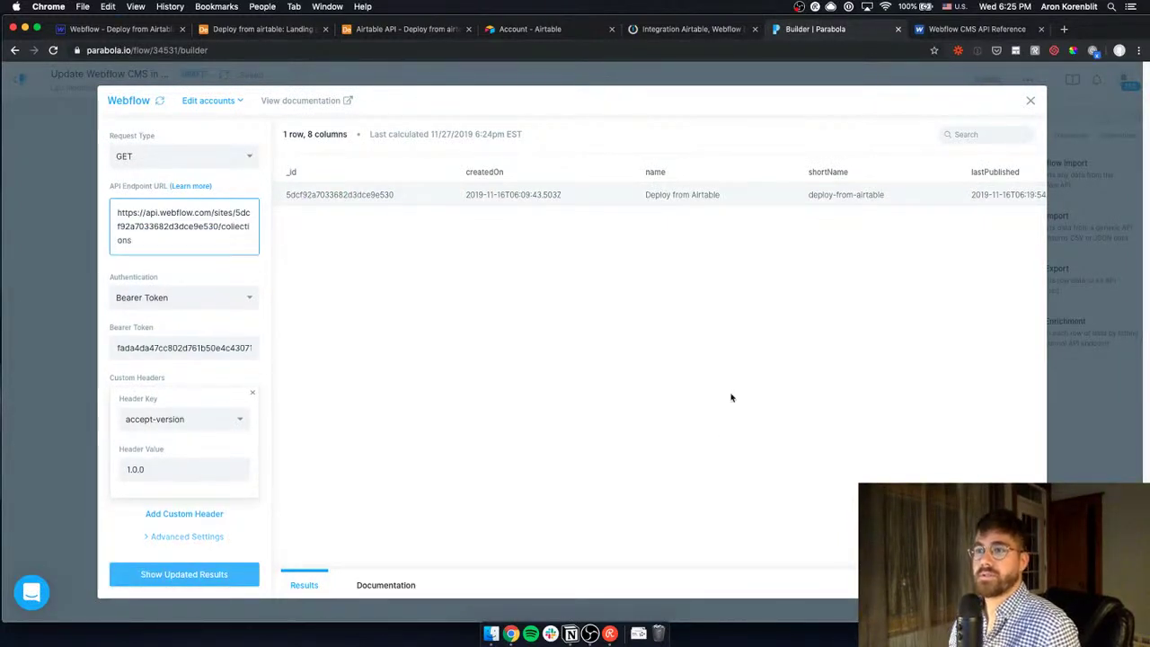
{"action": "left_click", "coordinate": [183, 577]}
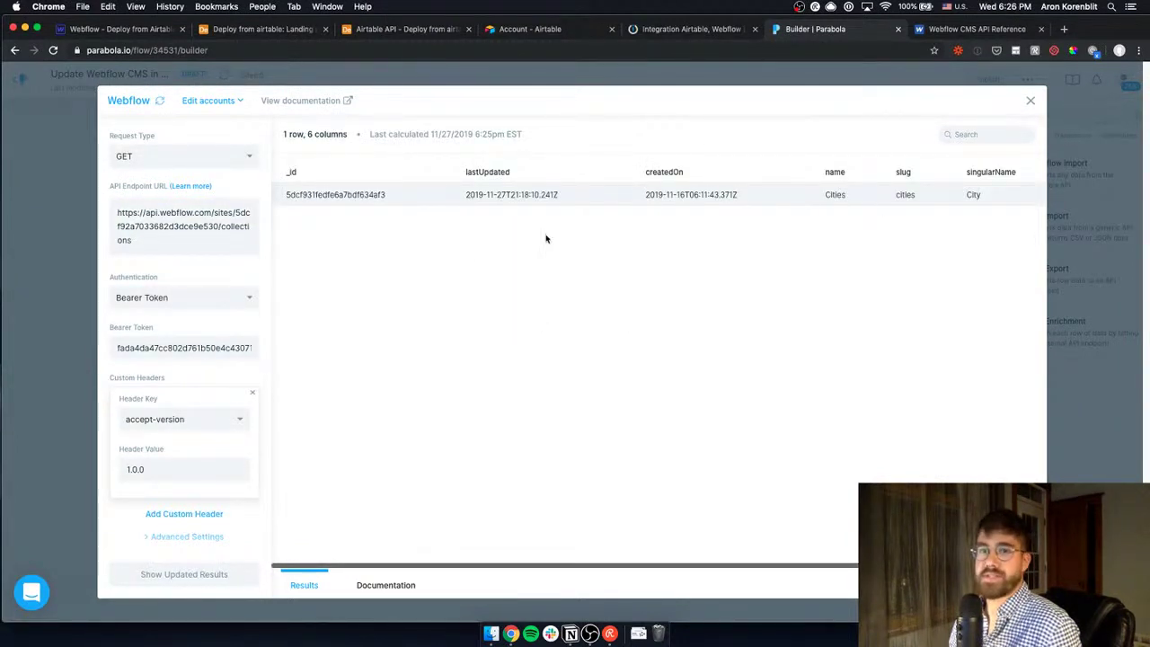
{"action": "double_click", "coordinate": [369, 195]}
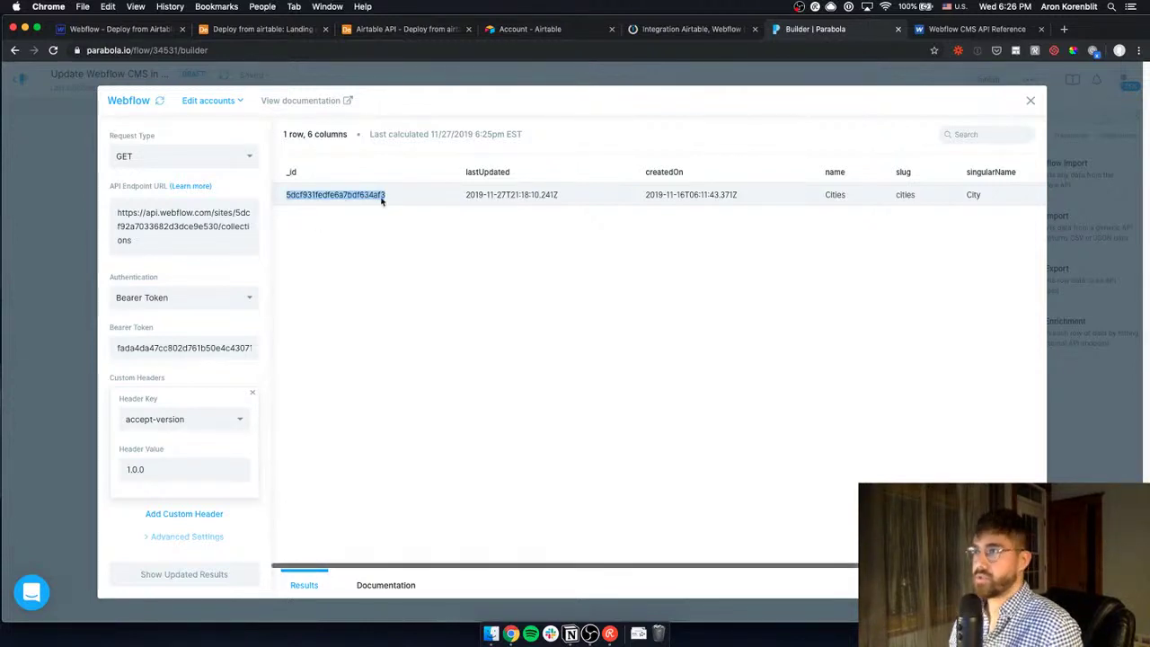
{"action": "left_click_drag", "start_coordinate": [180, 241], "coordinate": [215, 213]}
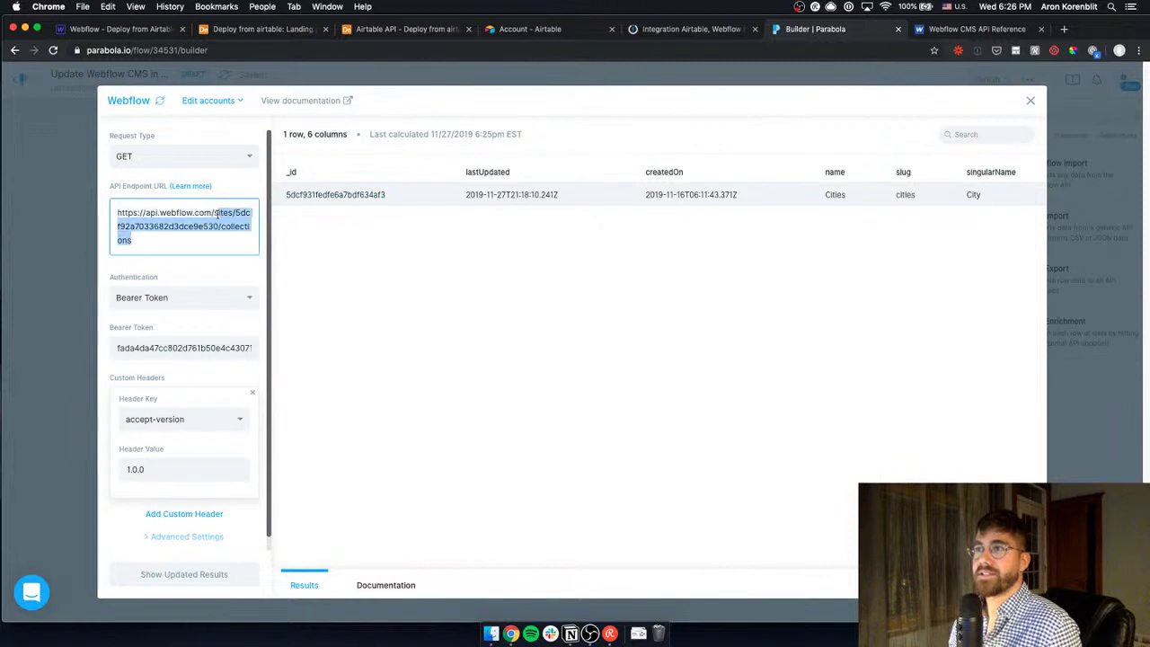
{"action": "type", "text": "col"}
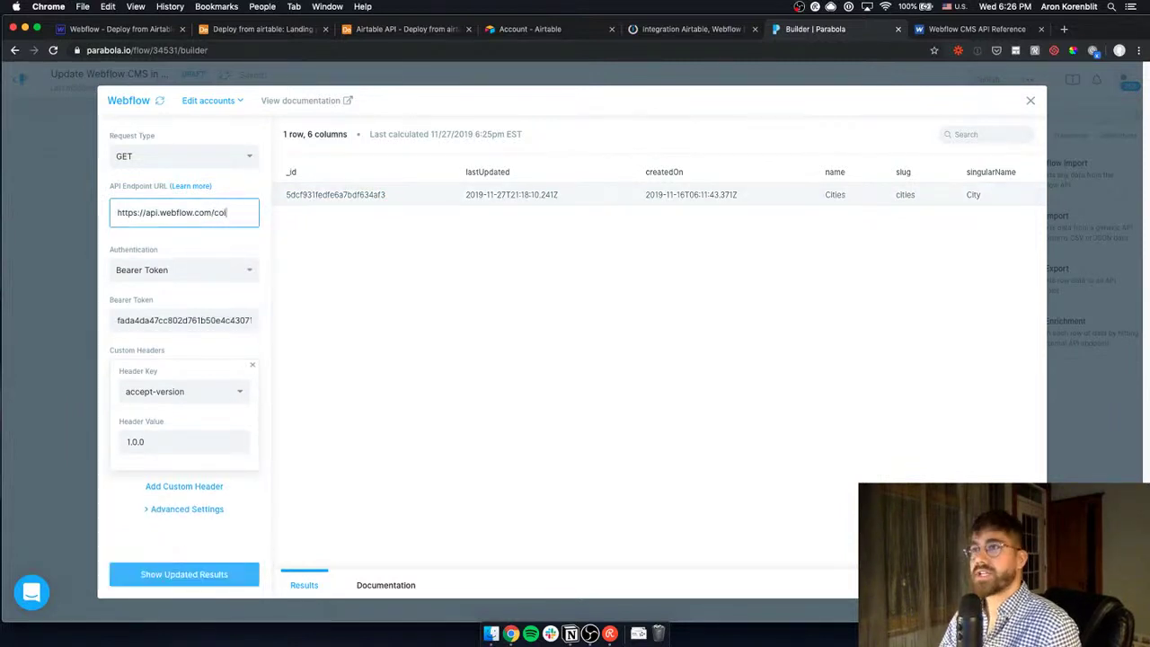
{"action": "type", "text": "lections/"}
{"action": "key", "text": "super+v"}
{"action": "type", "text": "/"}
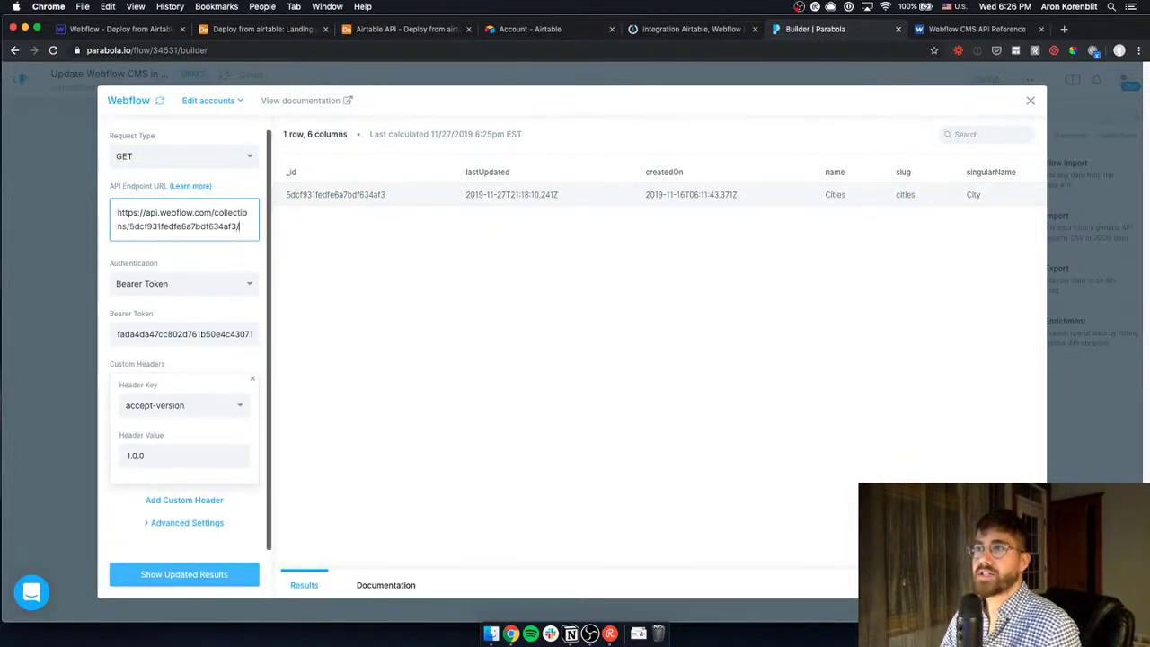
{"action": "type", "text": "items"}
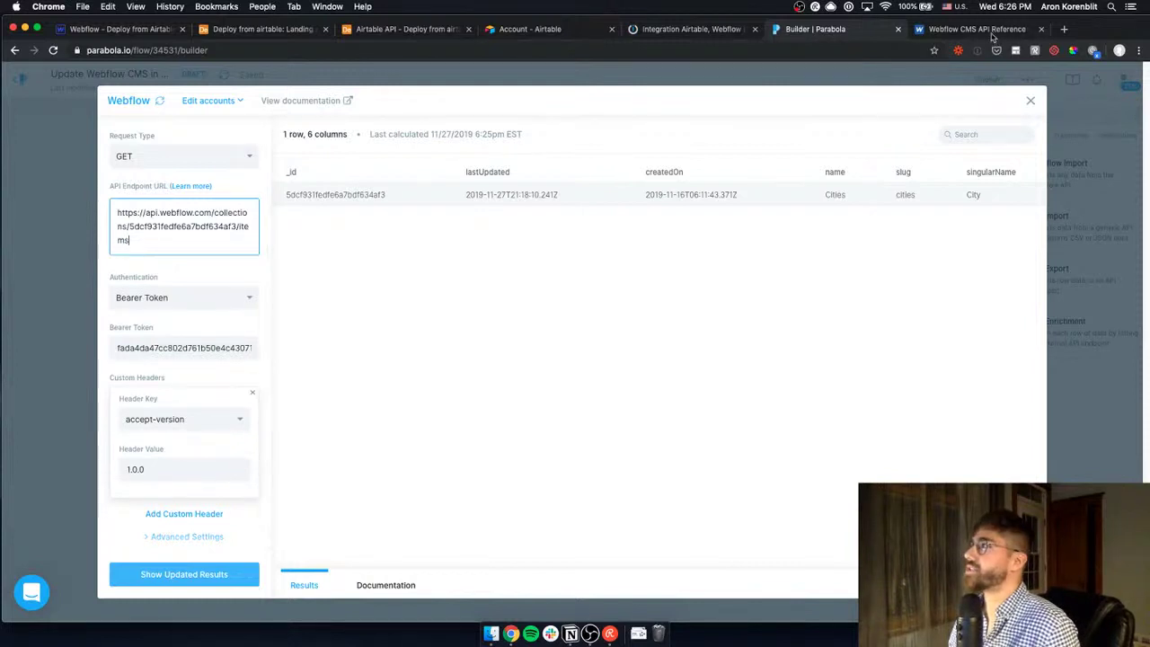
Check the Get All Items For a Collection request in the Webflow CMS API Reference and update the results in Parabola
{"action": "left_click", "coordinate": [991, 33]}
{"action": "left_click", "coordinate": [47, 306]}
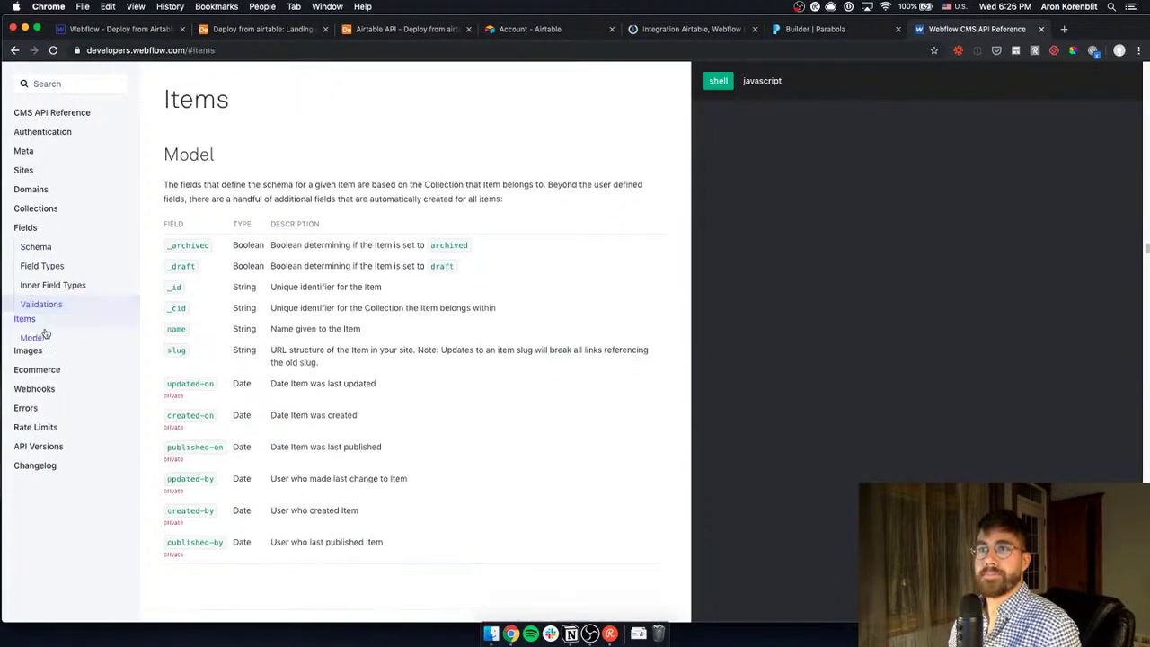
{"action": "left_click", "coordinate": [68, 286]}
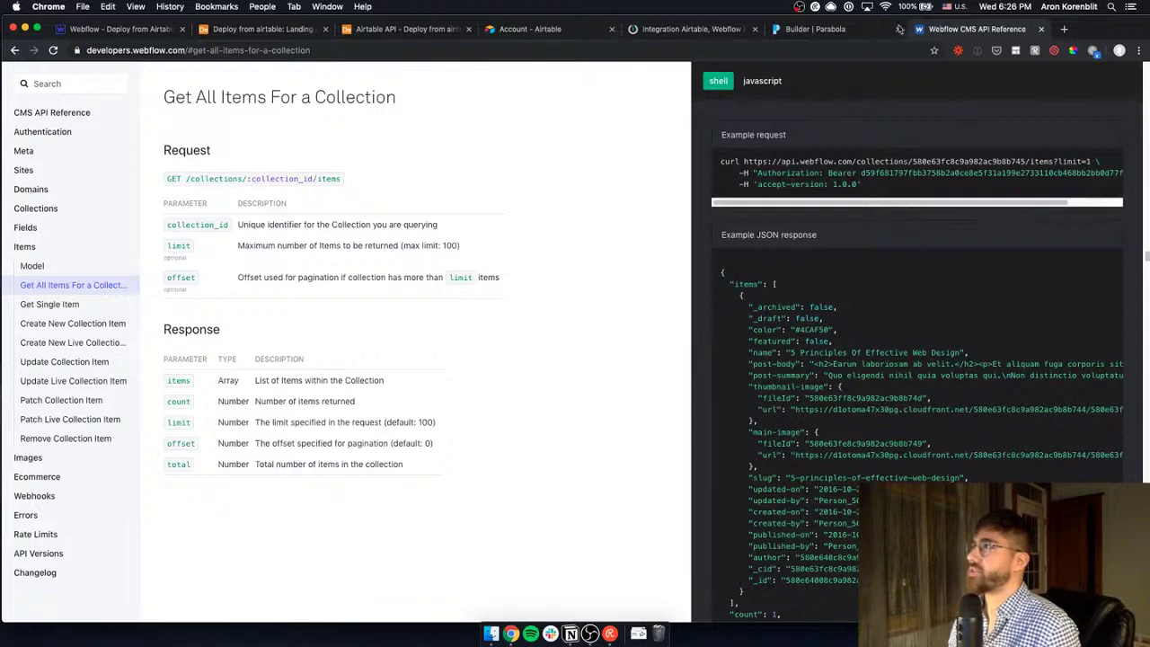
{"action": "left_click", "coordinate": [817, 28]}
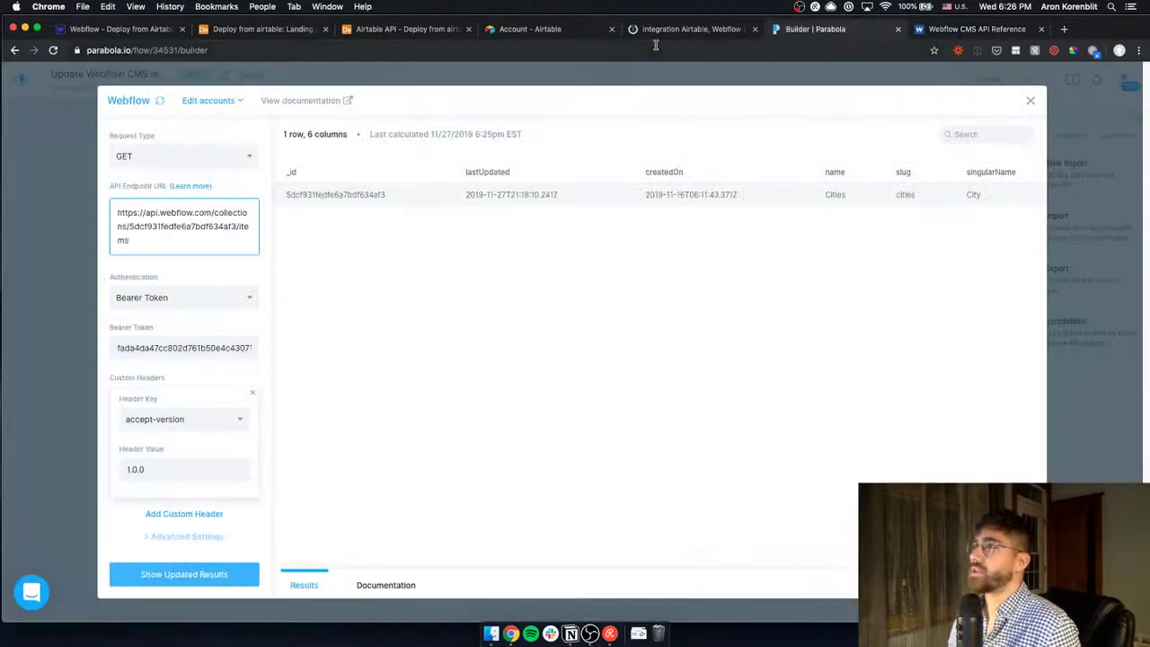
{"action": "scroll", "coordinate": [184, 538], "scroll_direction": "down", "scroll_amount": 1}
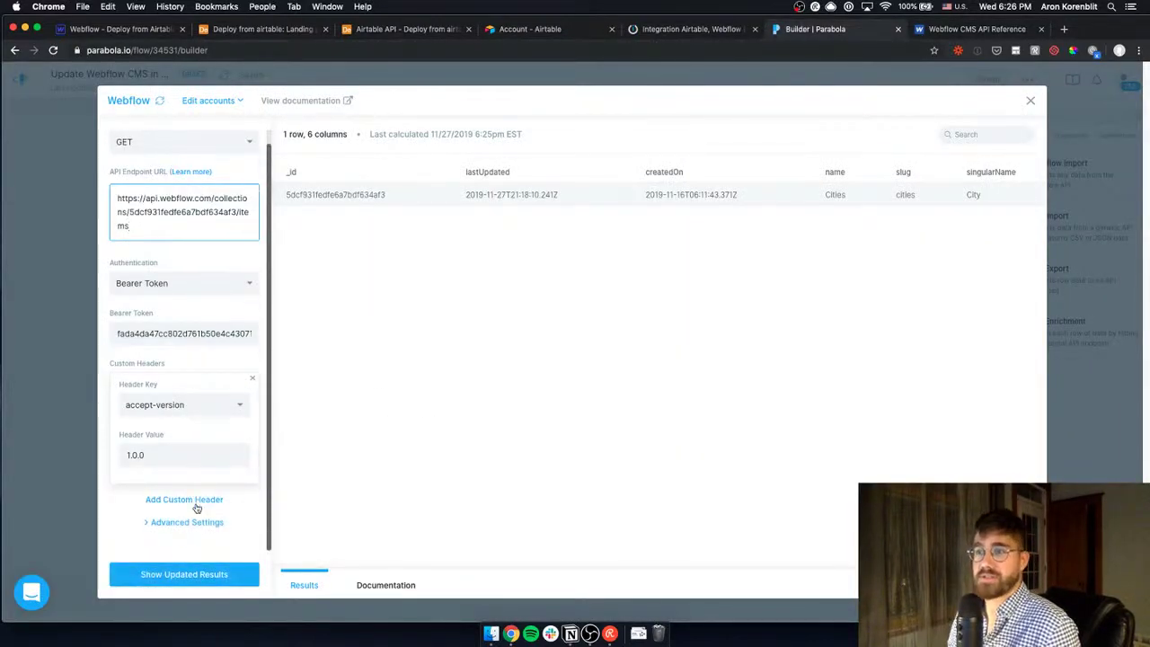
{"action": "left_click", "coordinate": [161, 575]}
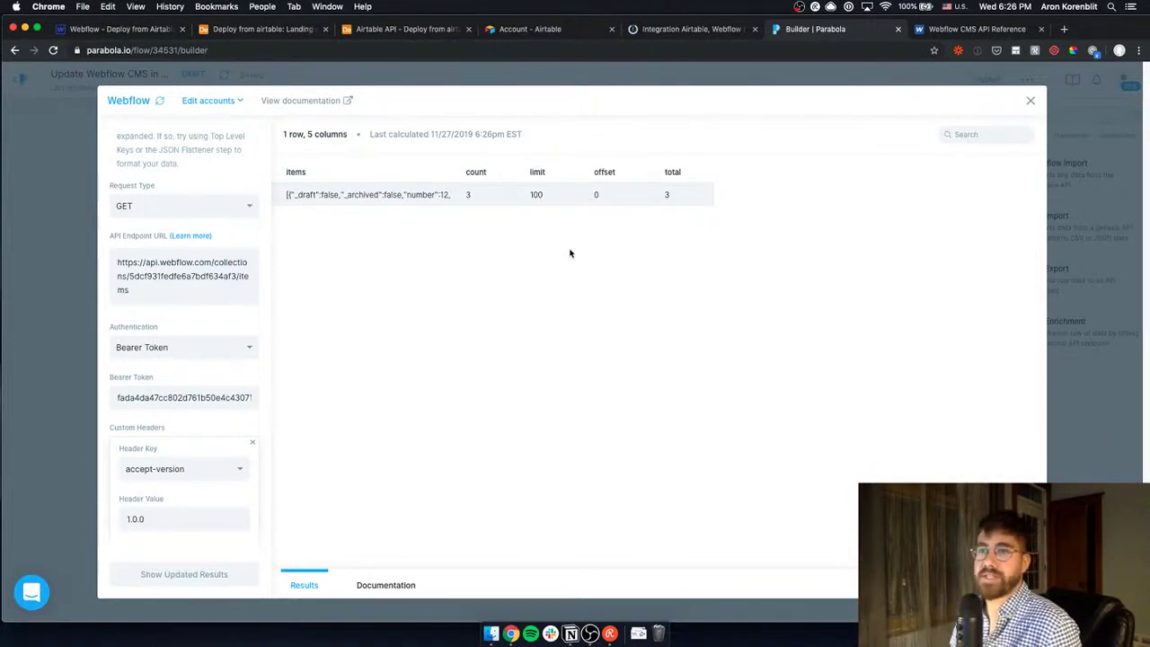
Examine how the example JSON response in the Webflow CMS API Reference nests the items array beside count, limit, offset and total
{"action": "scroll", "coordinate": [241, 368], "scroll_direction": "down", "scroll_amount": 5}
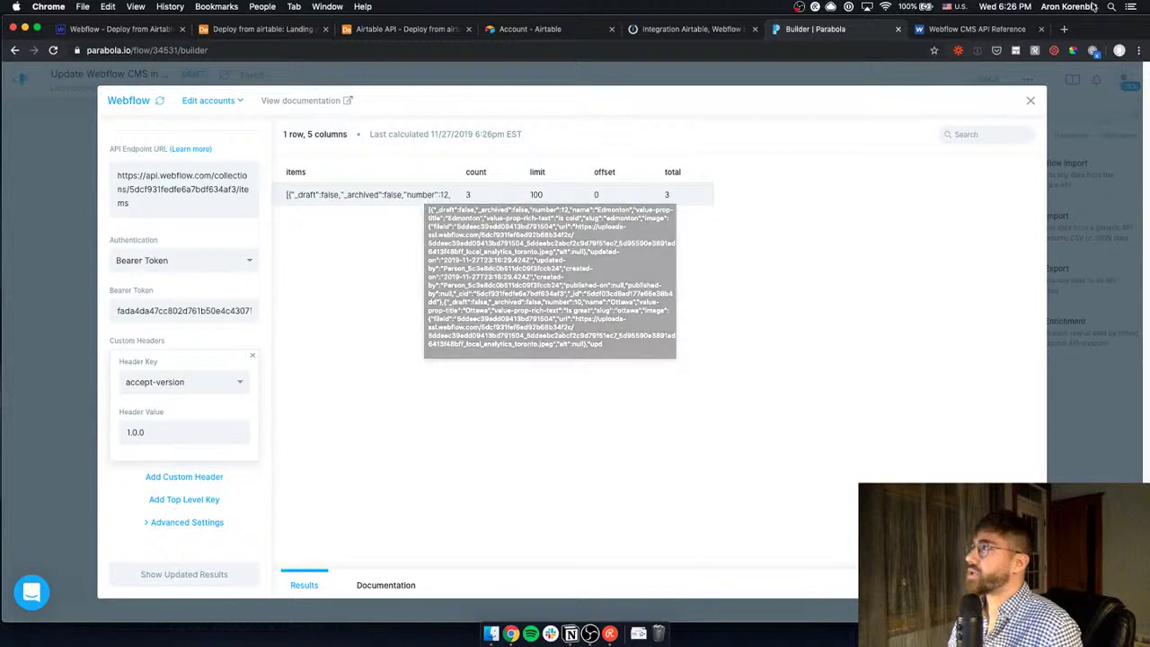
{"action": "left_click", "coordinate": [975, 29]}
{"action": "scroll", "coordinate": [727, 282], "scroll_direction": "down", "scroll_amount": 1}
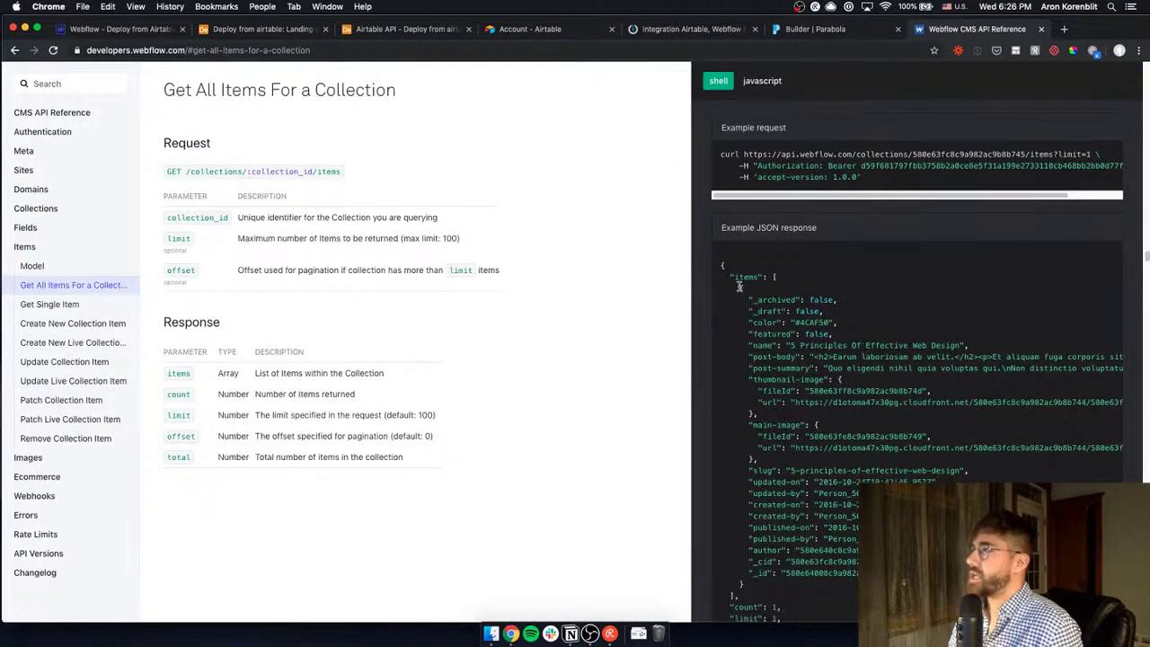
{"action": "left_click", "coordinate": [761, 276]}
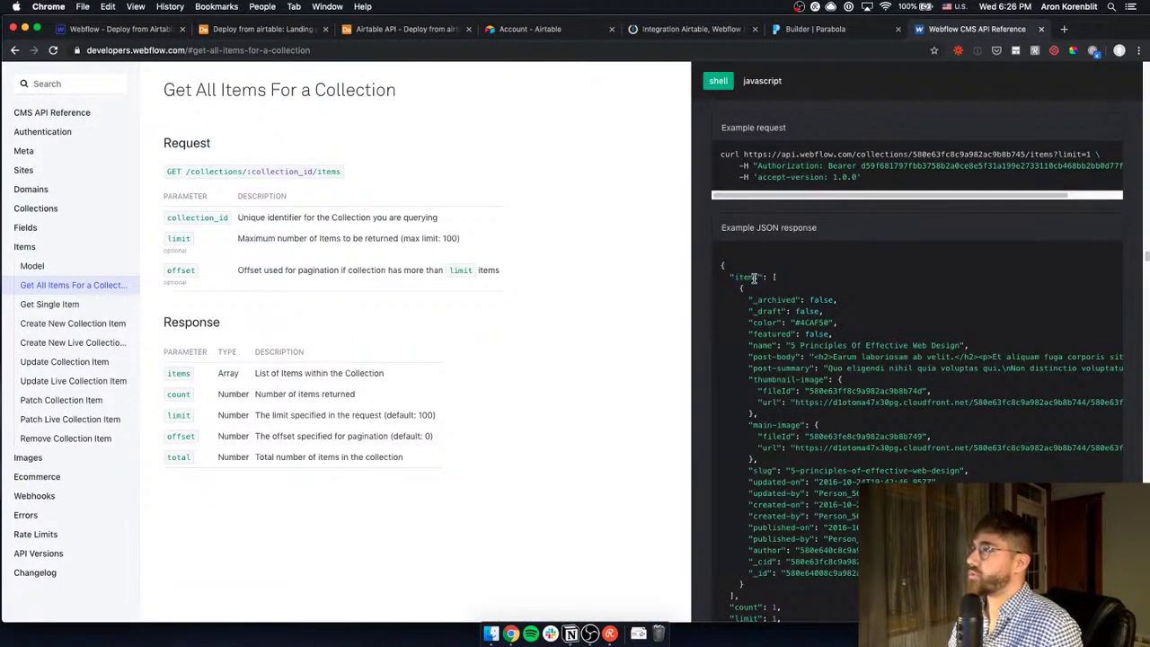
{"action": "scroll", "coordinate": [764, 306], "scroll_direction": "down", "scroll_amount": 2}
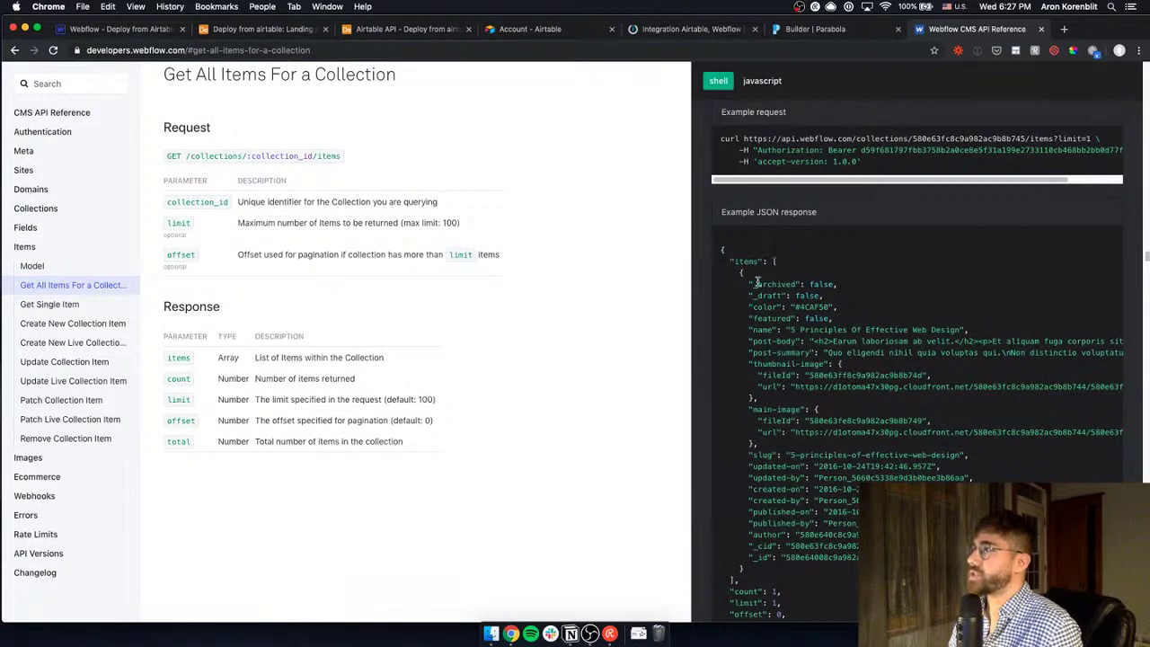
{"action": "left_click_drag", "start_coordinate": [773, 564], "coordinate": [811, 360]}
{"action": "left_click", "coordinate": [811, 393]}
{"action": "scroll", "coordinate": [811, 393], "scroll_direction": "down", "scroll_amount": 4}
{"action": "scroll", "coordinate": [815, 536], "scroll_direction": "down", "scroll_amount": 5}
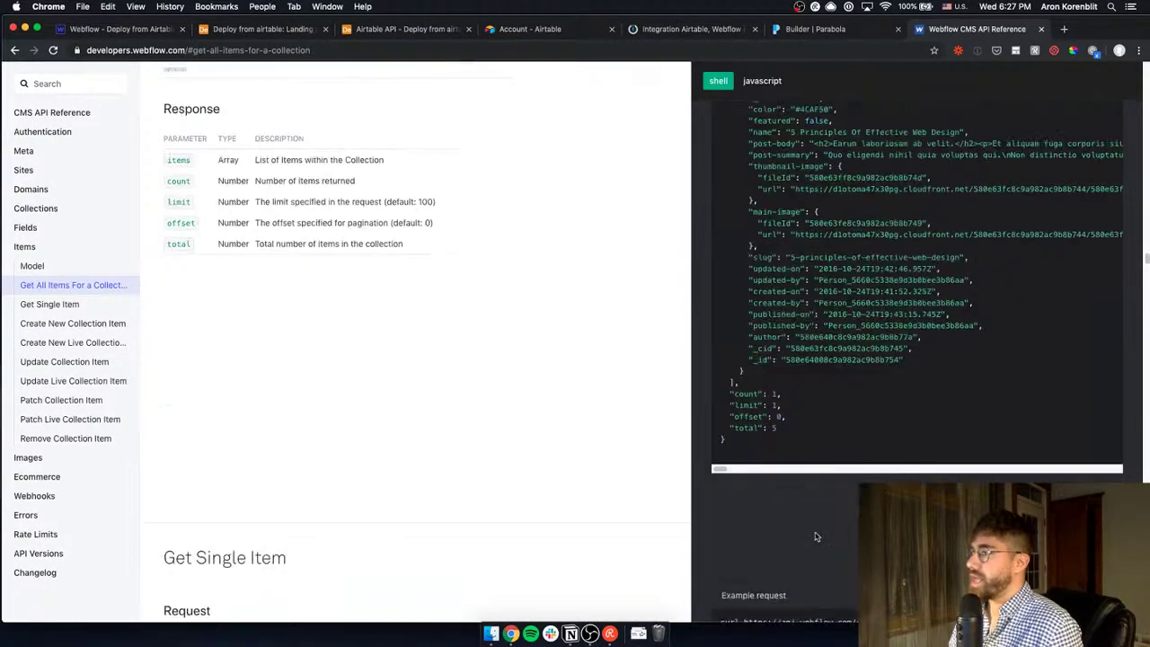
{"action": "left_click_drag", "start_coordinate": [729, 393], "coordinate": [780, 434]}
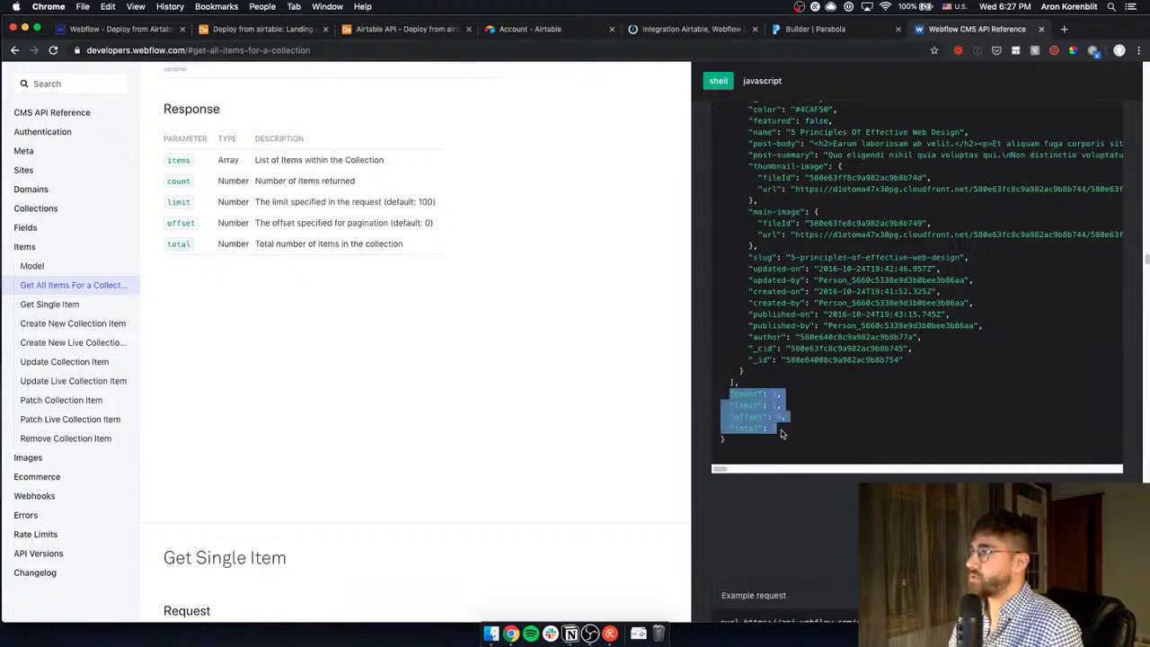
{"action": "left_click", "coordinate": [784, 431]}
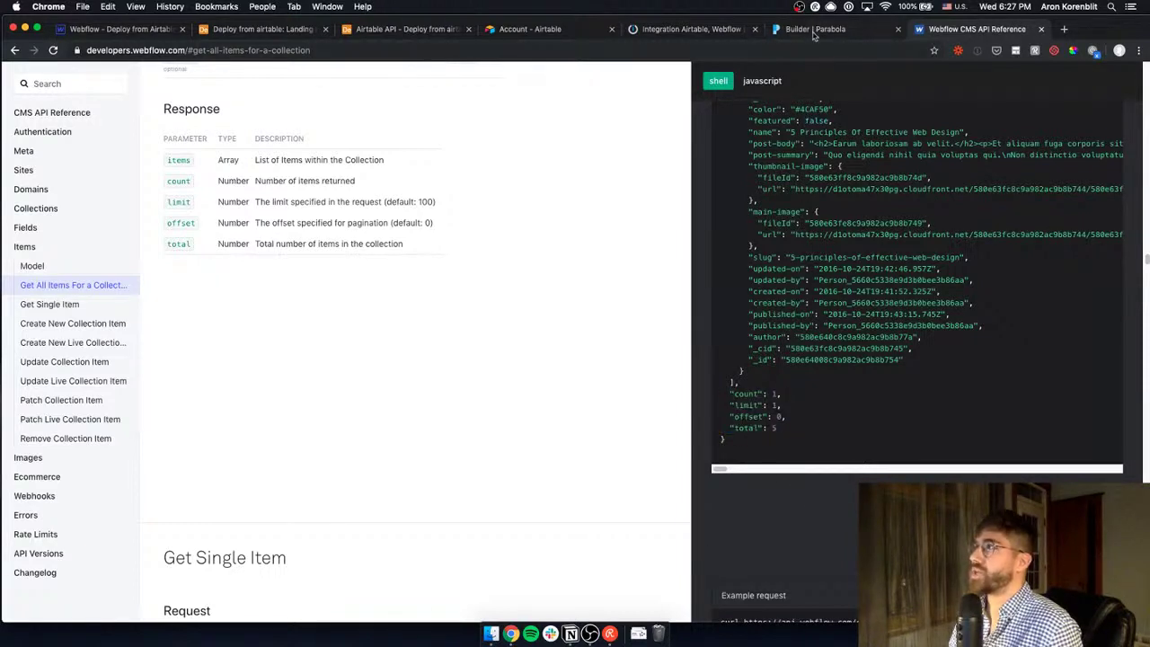
{"action": "left_click", "coordinate": [815, 30]}
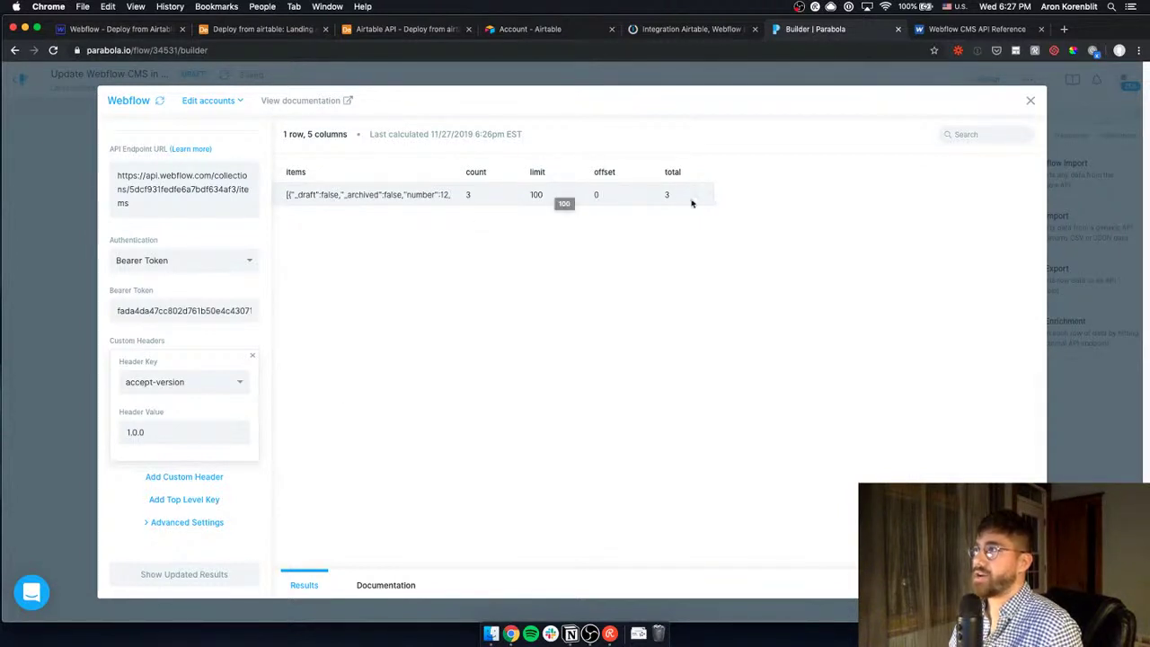
Add items as the top level key of the Webflow import, update the results and close its settings
{"action": "scroll", "coordinate": [207, 512], "scroll_direction": "down", "scroll_amount": 2}
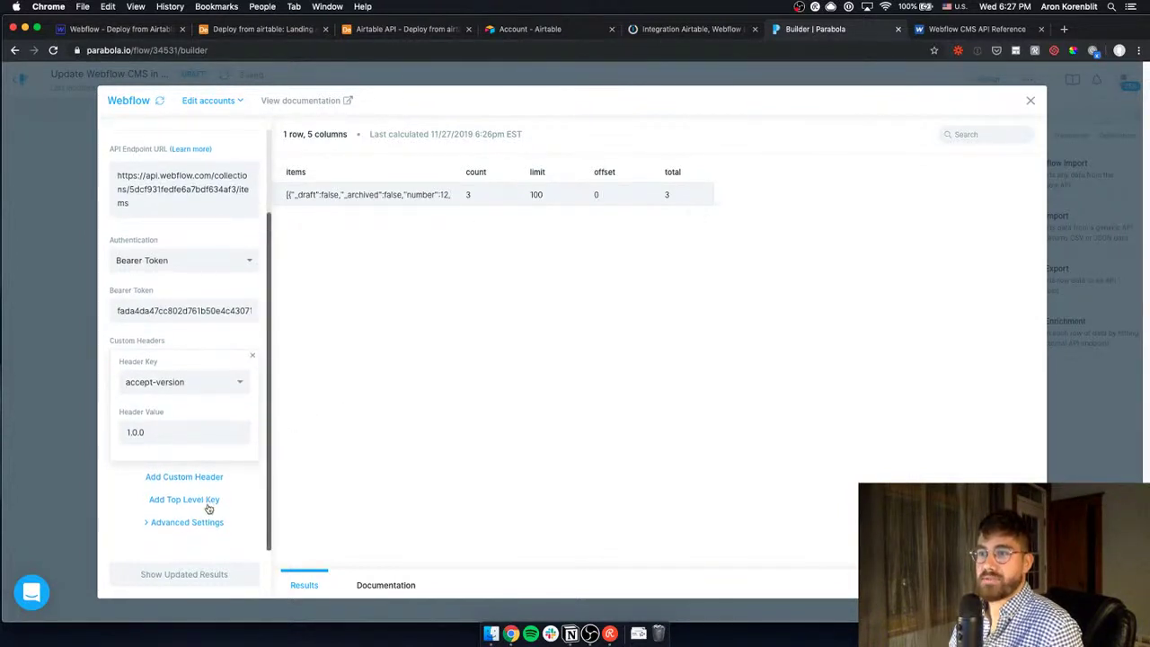
{"action": "scroll", "coordinate": [202, 506], "scroll_direction": "up", "scroll_amount": 2}
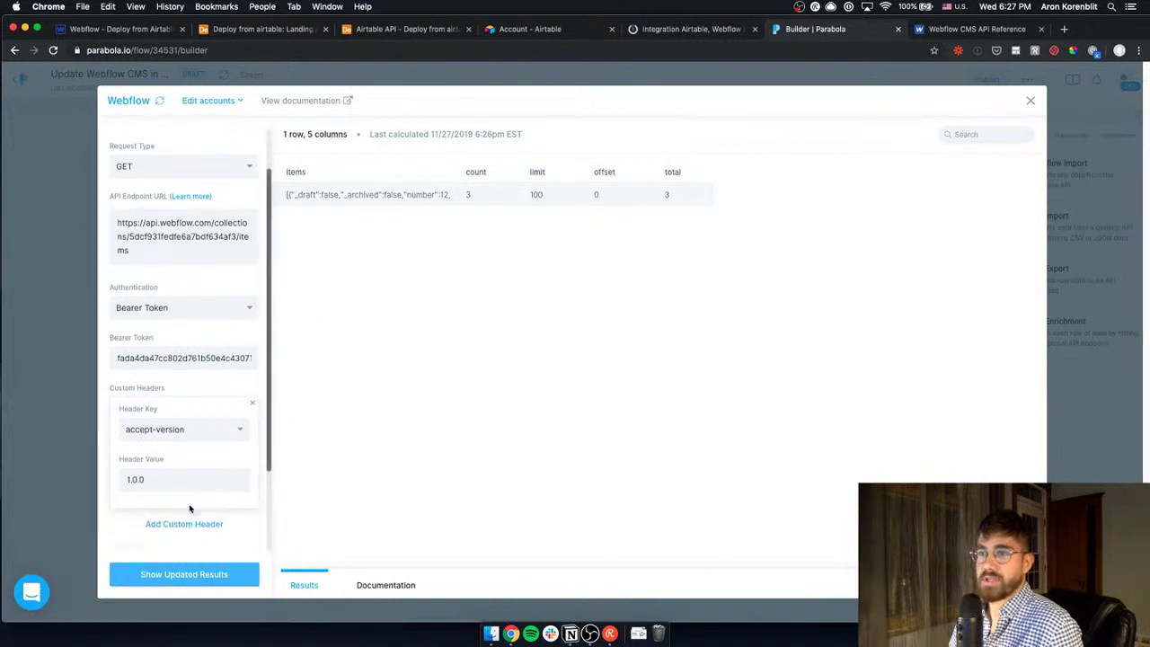
{"action": "scroll", "coordinate": [189, 521], "scroll_direction": "down", "scroll_amount": 2}
{"action": "left_click", "coordinate": [189, 531]}
{"action": "left_click", "coordinate": [184, 547]}
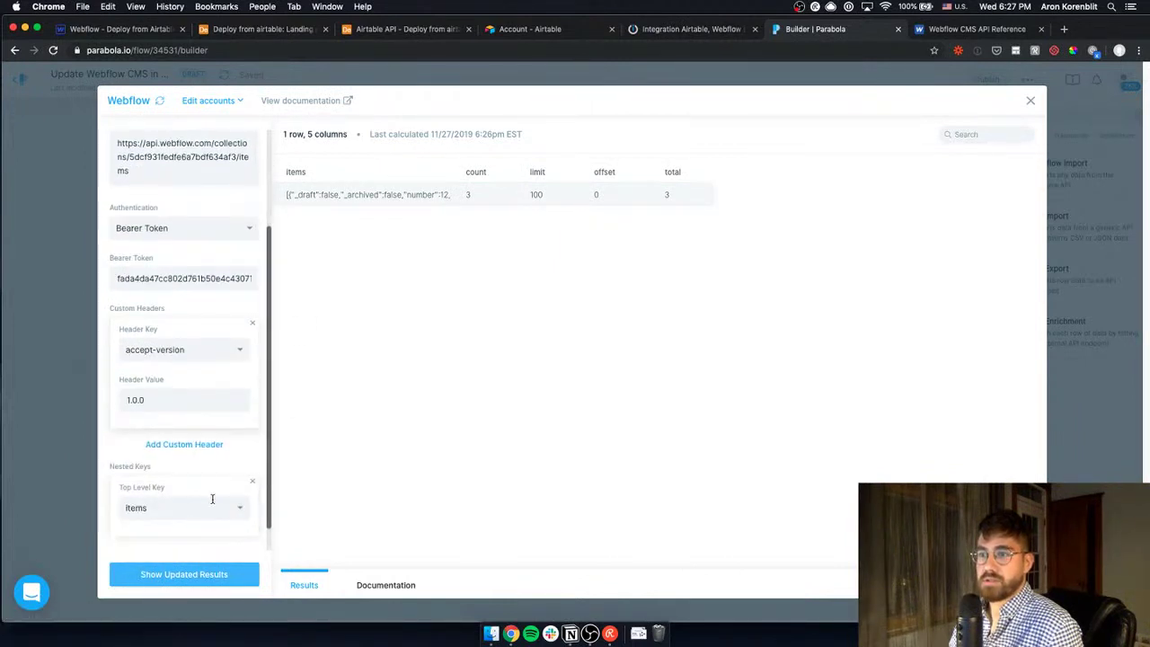
{"action": "left_click", "coordinate": [218, 575]}
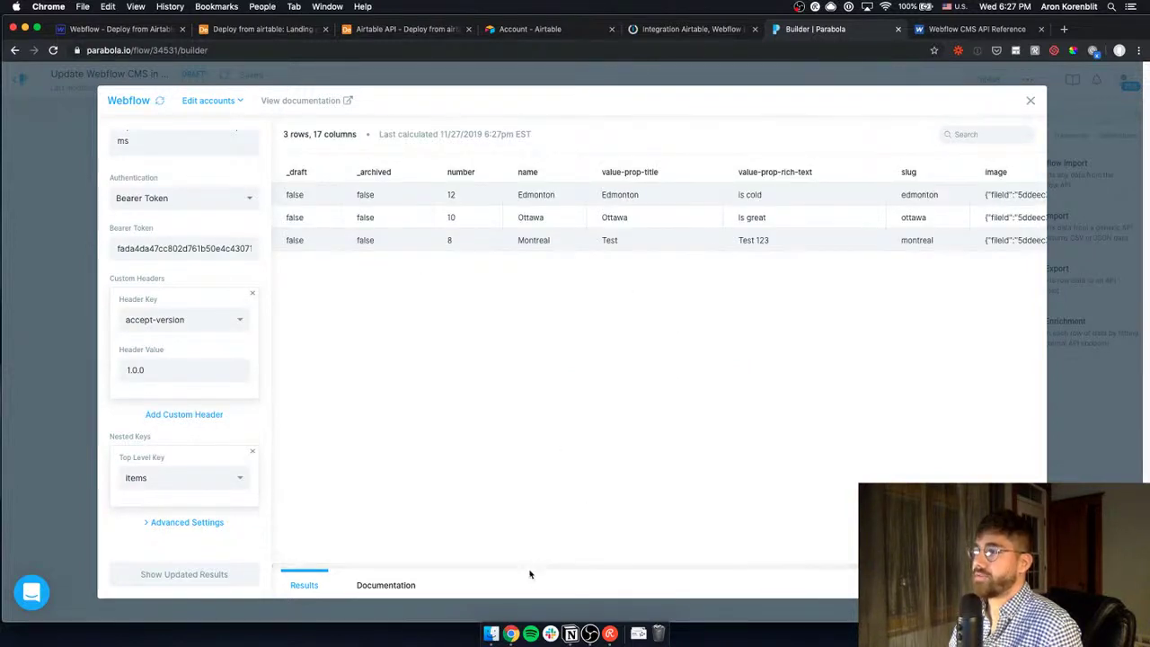
{"action": "left_click_drag", "start_coordinate": [525, 573], "coordinate": [490, 546]}
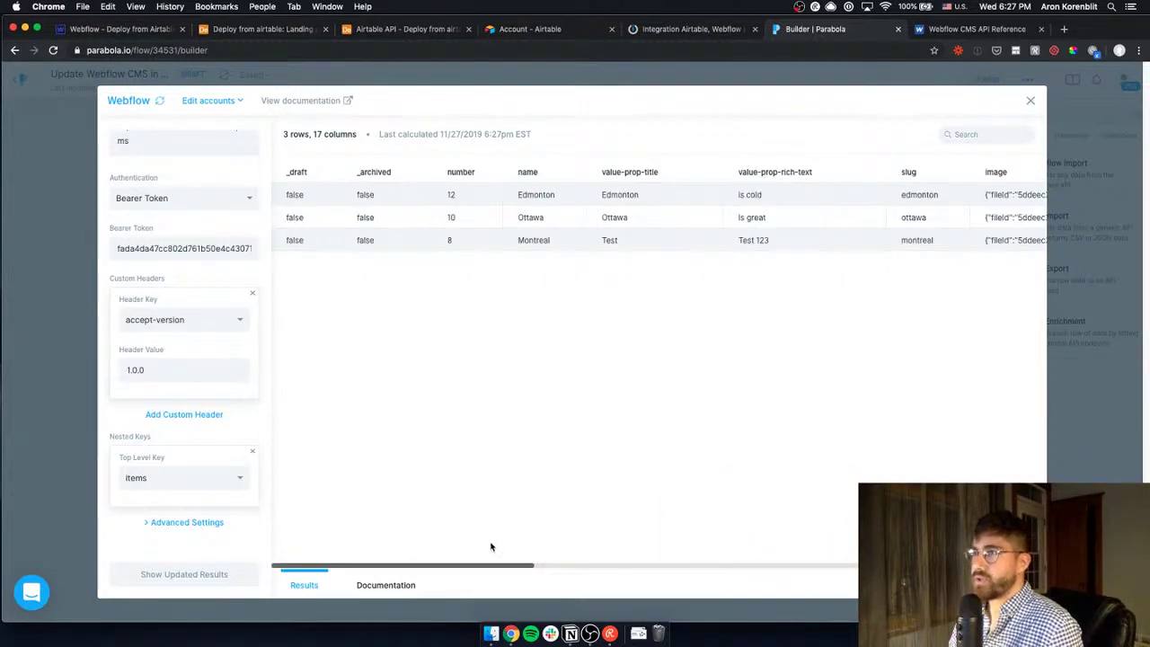
{"action": "left_click", "coordinate": [77, 333]}
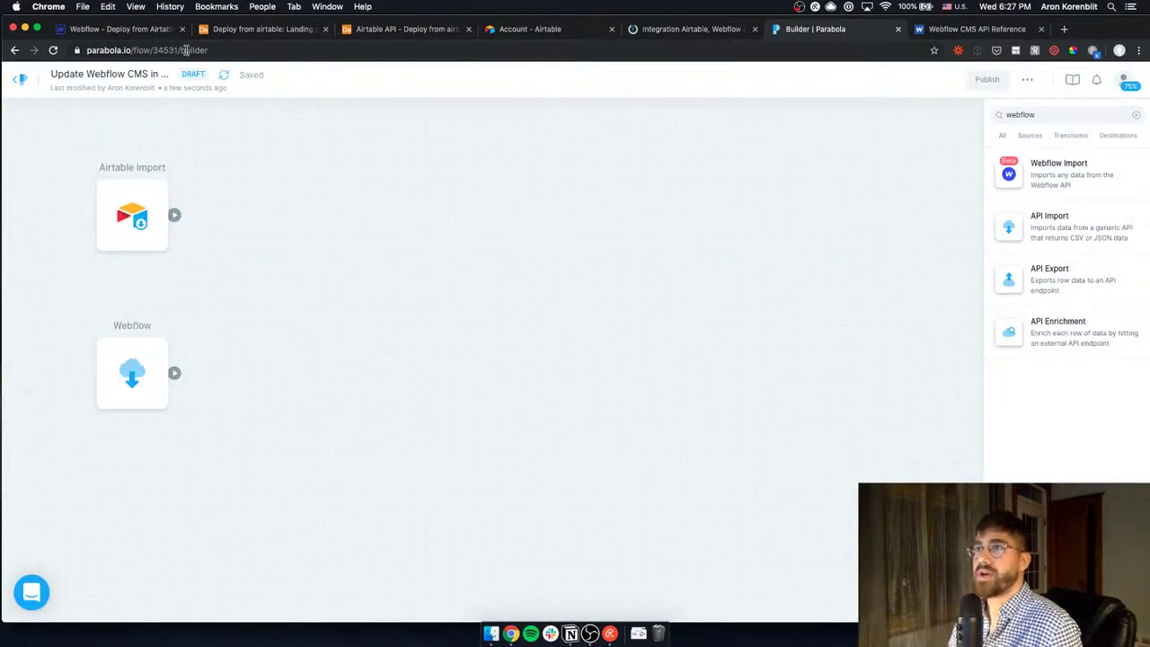
Review the _id values of the three records in the Airtable Landing pages table and return to Parabola
{"action": "left_click", "coordinate": [261, 29]}
{"action": "left_click_drag", "start_coordinate": [104, 196], "coordinate": [99, 278]}
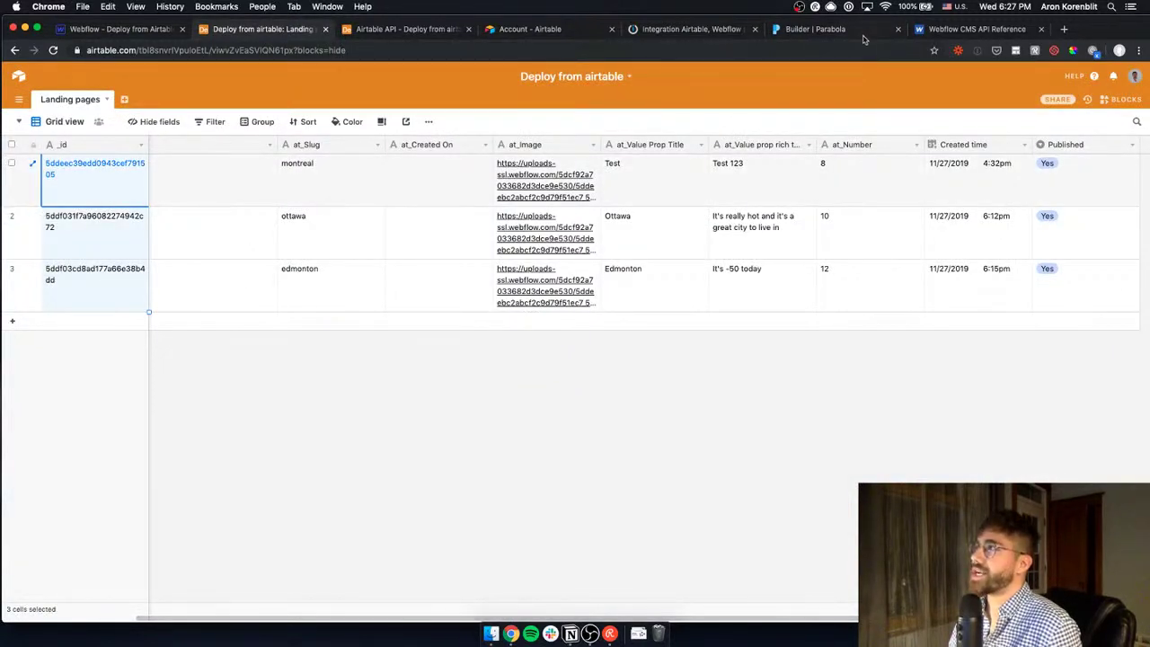
{"action": "left_click", "coordinate": [817, 29]}
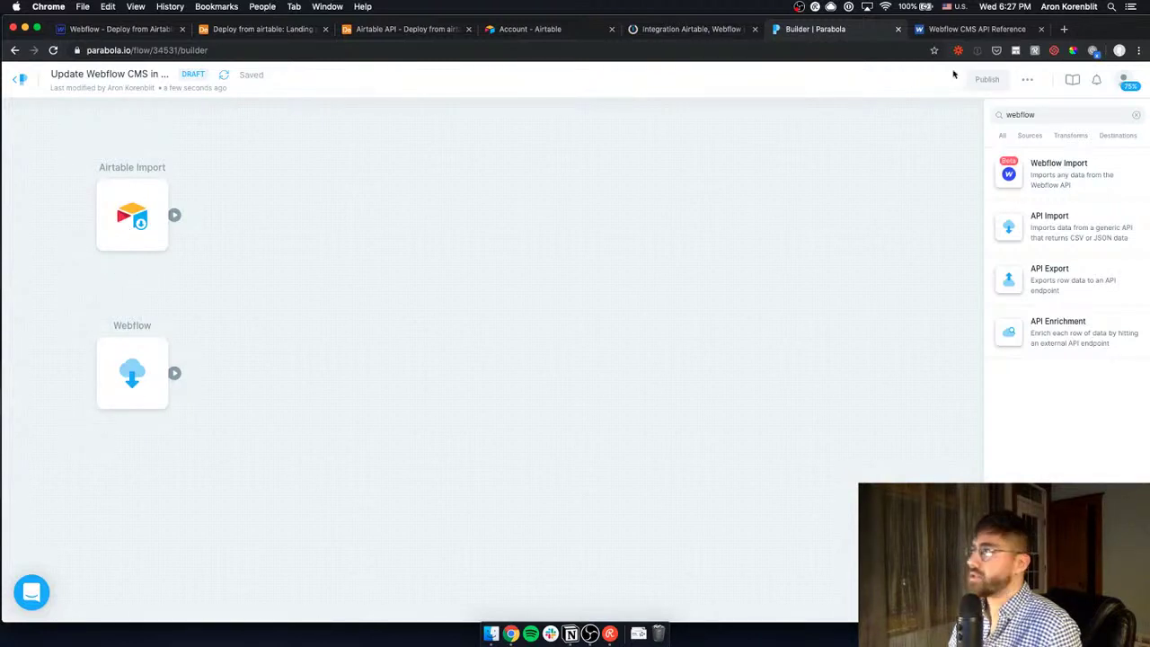
Add a Join step to the flow and connect Airtable Import and Webflow to it as inputs
{"action": "double_click", "coordinate": [1059, 117]}
{"action": "type", "text": "join"}
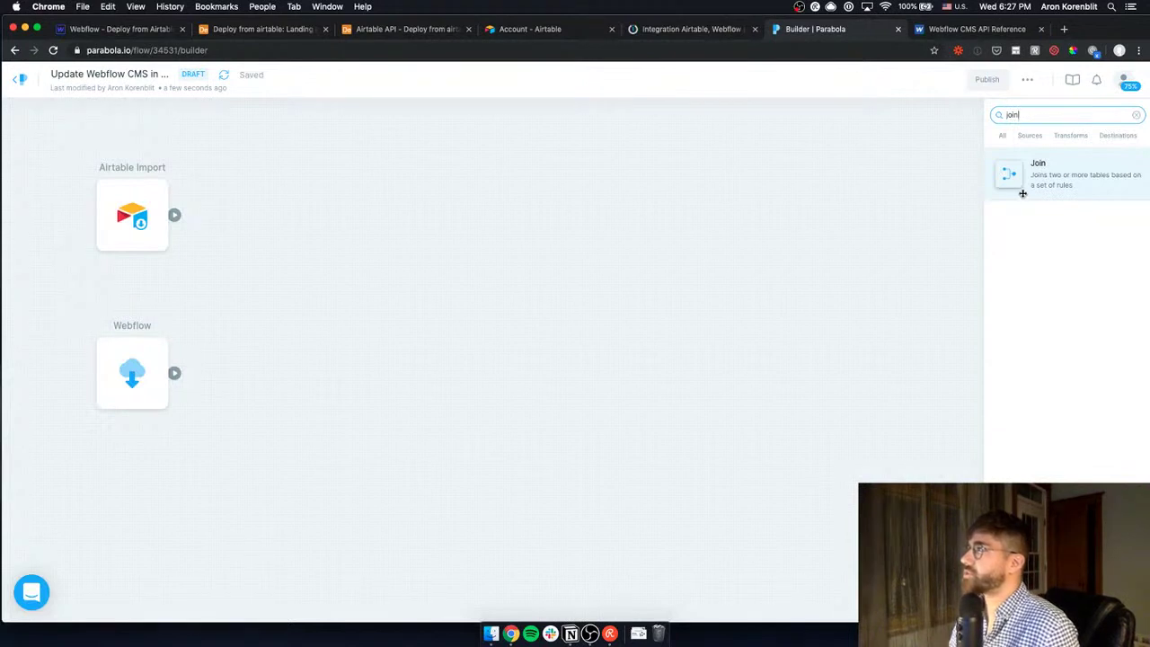
{"action": "left_click_drag", "start_coordinate": [1021, 192], "coordinate": [332, 300]}
{"action": "left_click_drag", "start_coordinate": [174, 214], "coordinate": [325, 300]}
{"action": "left_click_drag", "start_coordinate": [178, 370], "coordinate": [326, 300]}
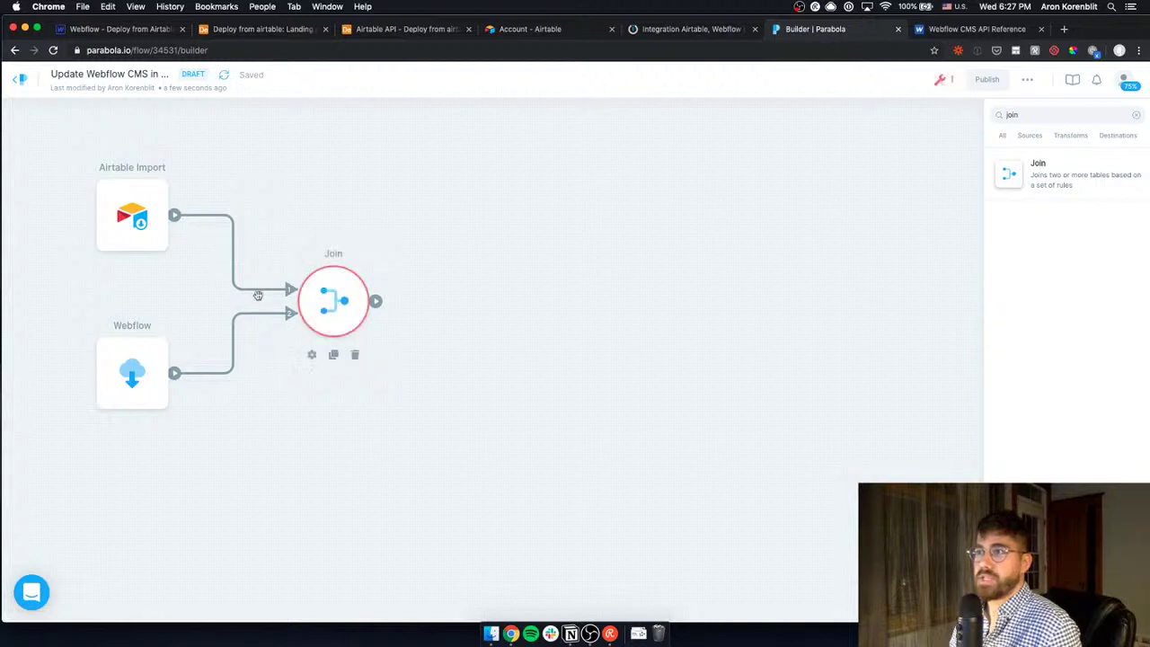
Open the Join step's settings and choose _id as the Airtable Import column in the matching rule
{"action": "double_click", "coordinate": [331, 299]}
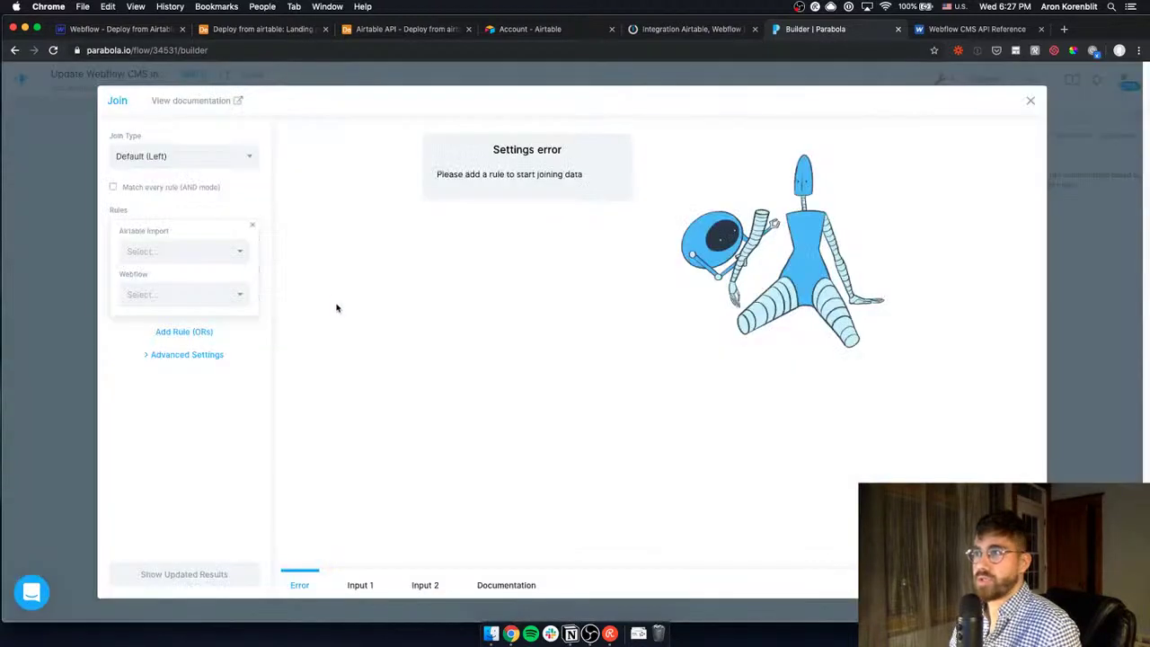
{"action": "left_click", "coordinate": [170, 252]}
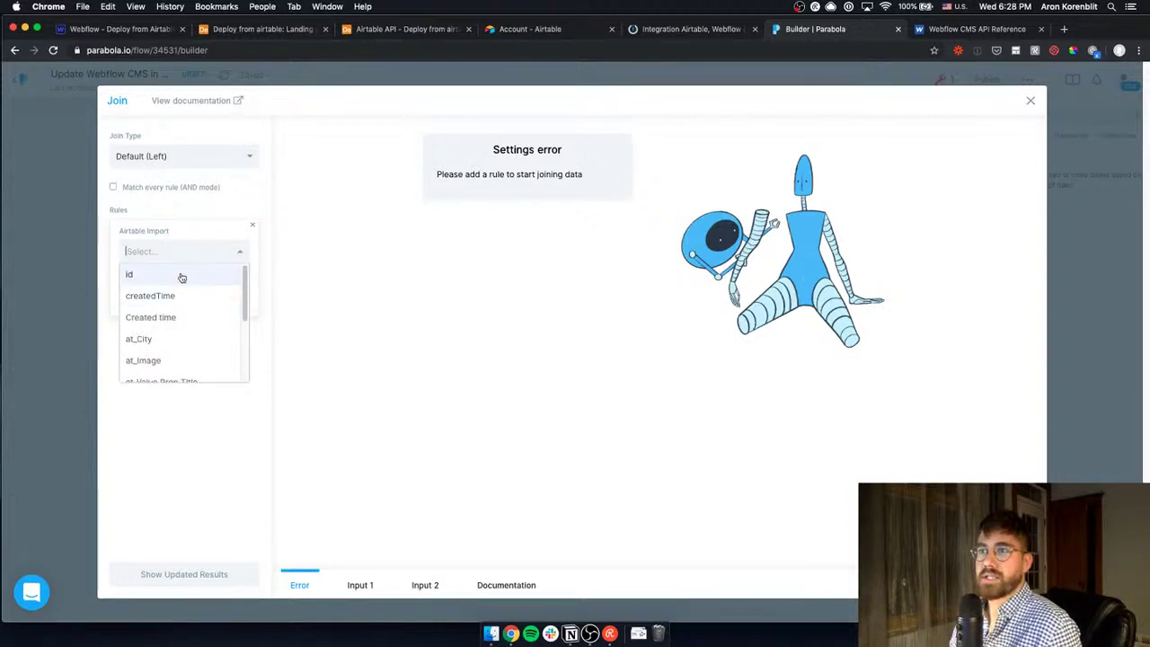
{"action": "left_click", "coordinate": [181, 276]}
{"action": "left_click", "coordinate": [221, 297]}
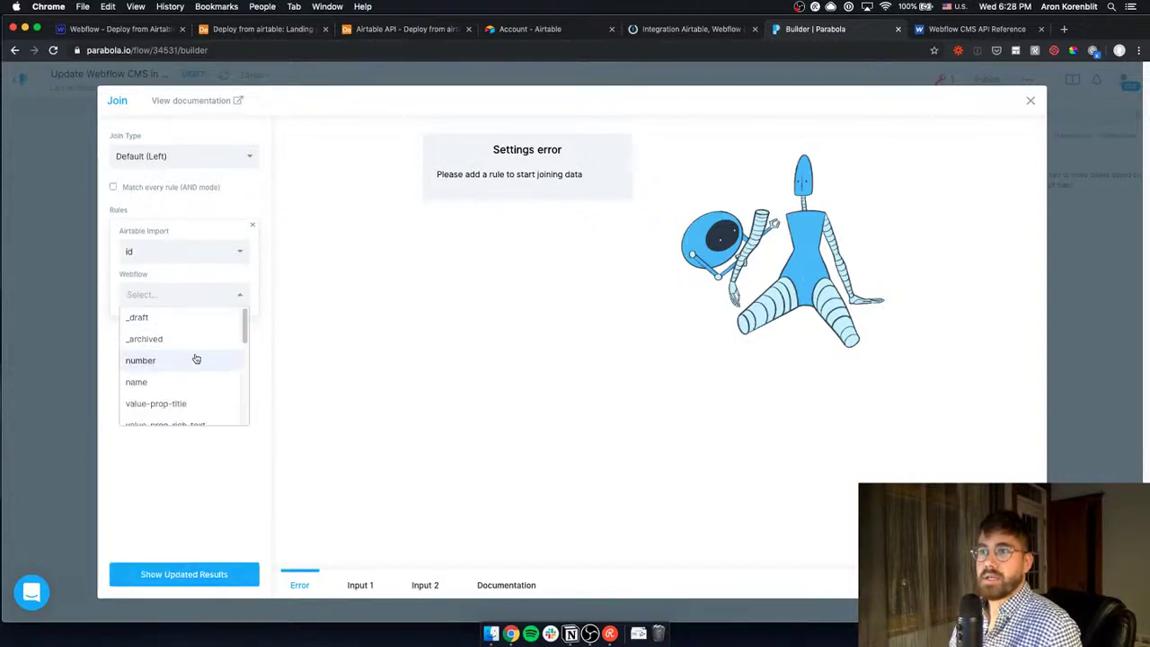
{"action": "scroll", "coordinate": [195, 359], "scroll_direction": "down", "scroll_amount": 3}
{"action": "left_click", "coordinate": [171, 251]}
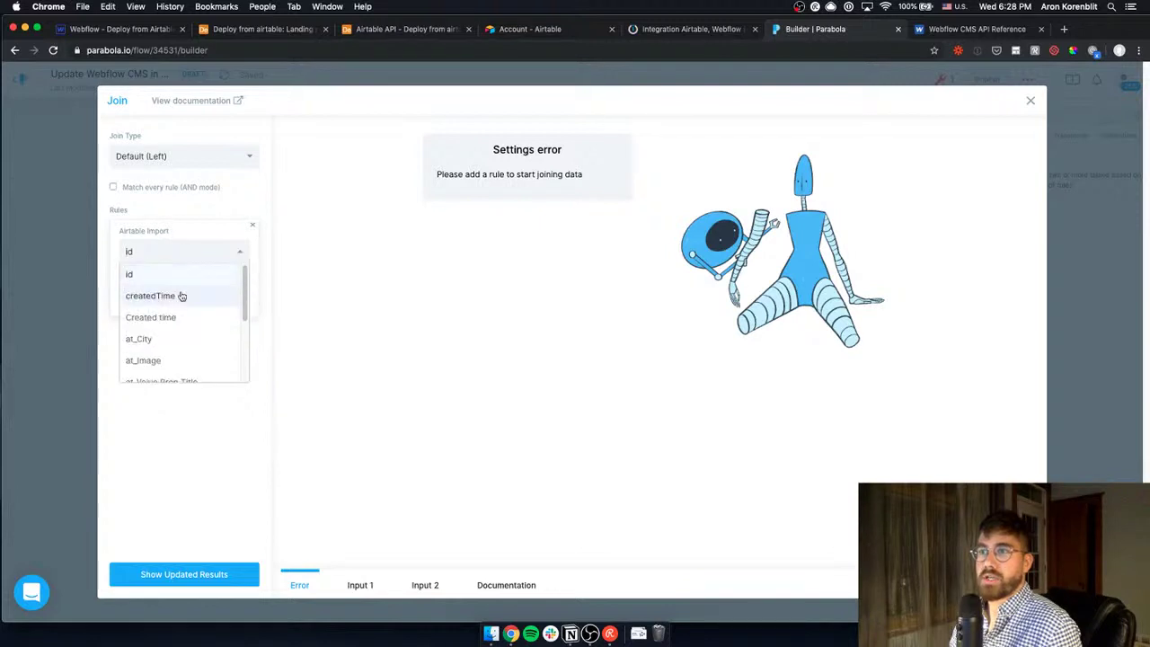
{"action": "scroll", "coordinate": [183, 319], "scroll_direction": "down", "scroll_amount": 3}
{"action": "scroll", "coordinate": [183, 324], "scroll_direction": "down", "scroll_amount": 2}
{"action": "left_click", "coordinate": [170, 372]}
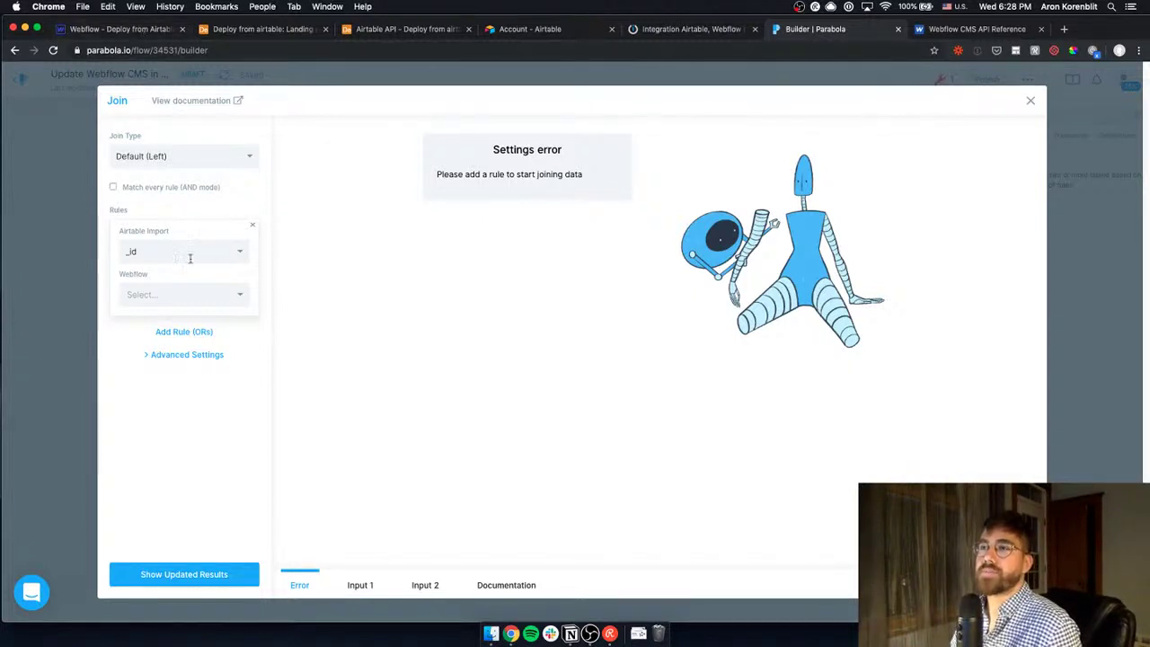
Match the rule to Webflow's _id column and update the join results
{"action": "left_click", "coordinate": [155, 296]}
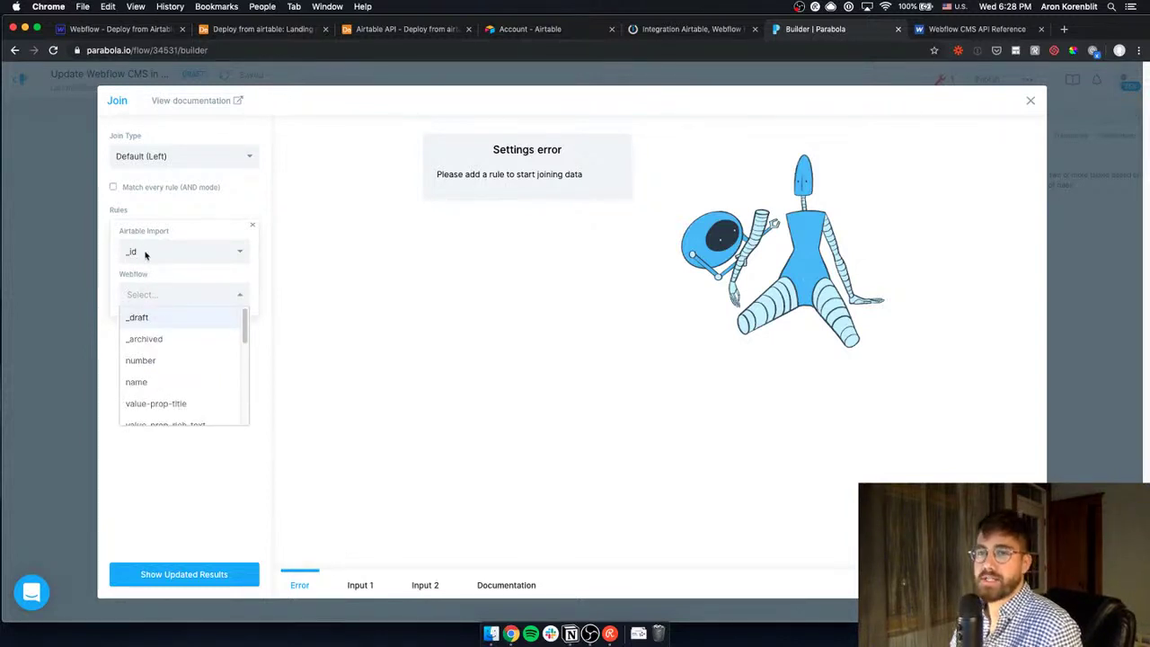
{"action": "scroll", "coordinate": [189, 368], "scroll_direction": "down", "scroll_amount": 10}
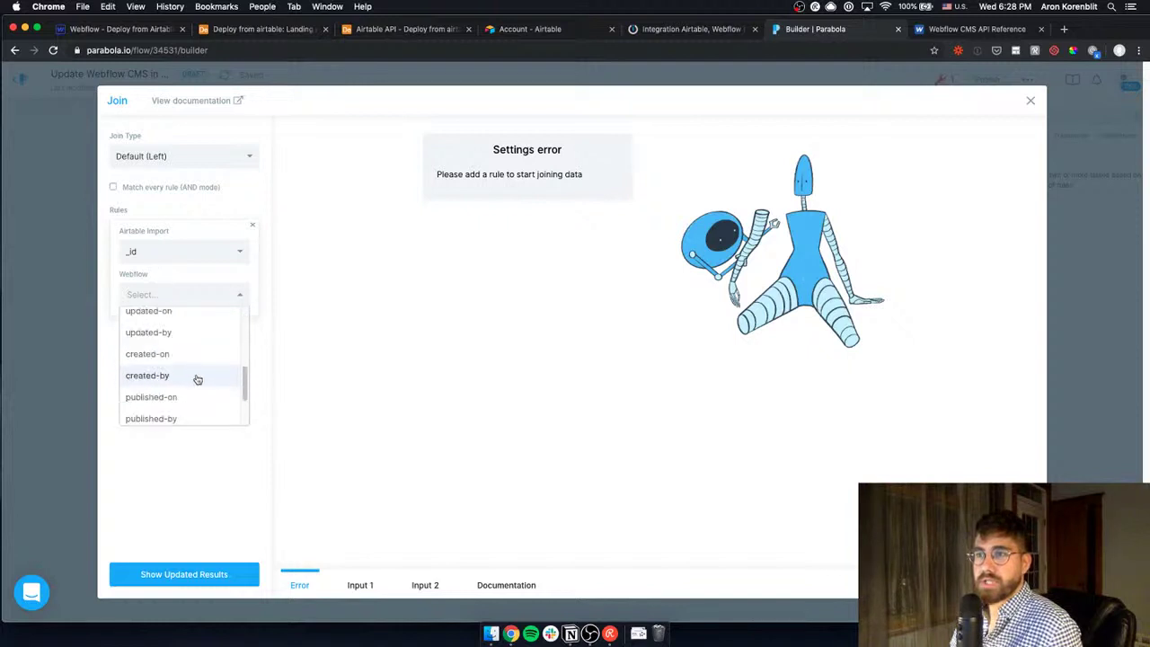
{"action": "left_click", "coordinate": [193, 392]}
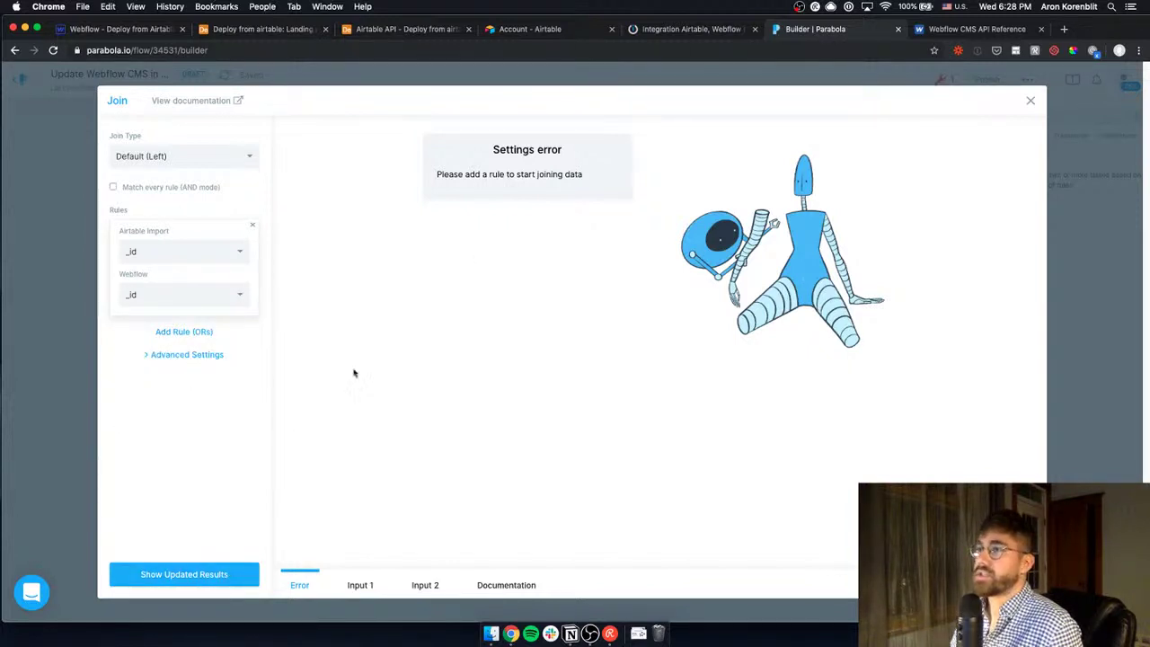
{"action": "left_click", "coordinate": [197, 575]}
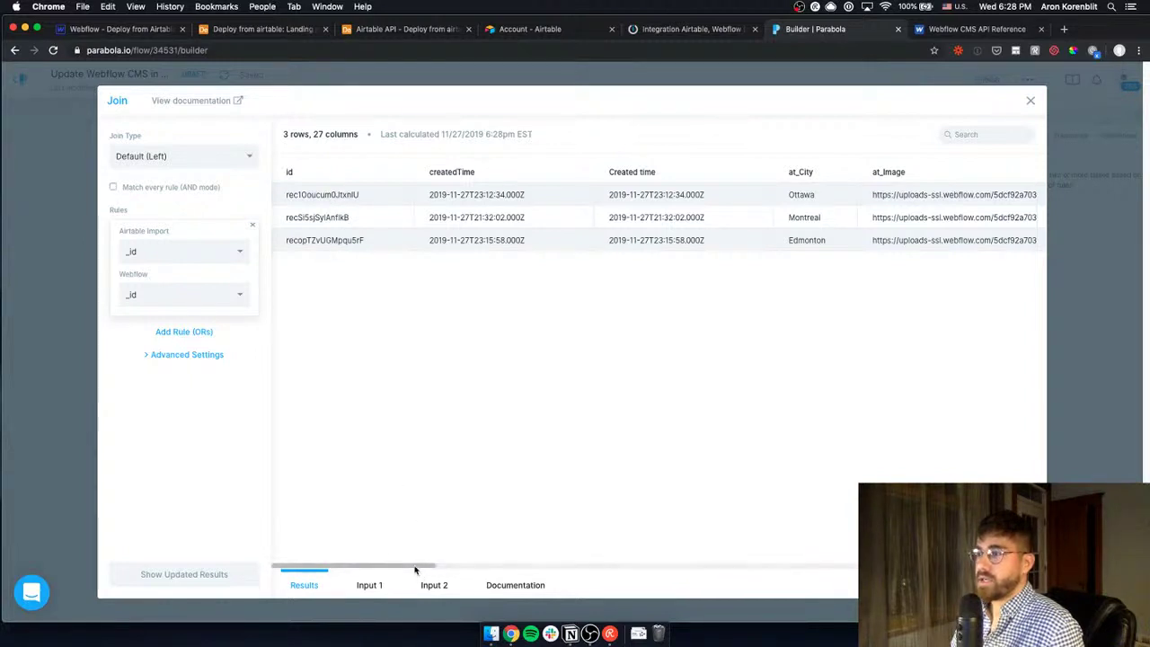
Compare Edmonton's value-prop-rich-text with its at_Value prop rich text in the join results, then close the settings
{"action": "left_click_drag", "start_coordinate": [429, 566], "coordinate": [745, 538]}
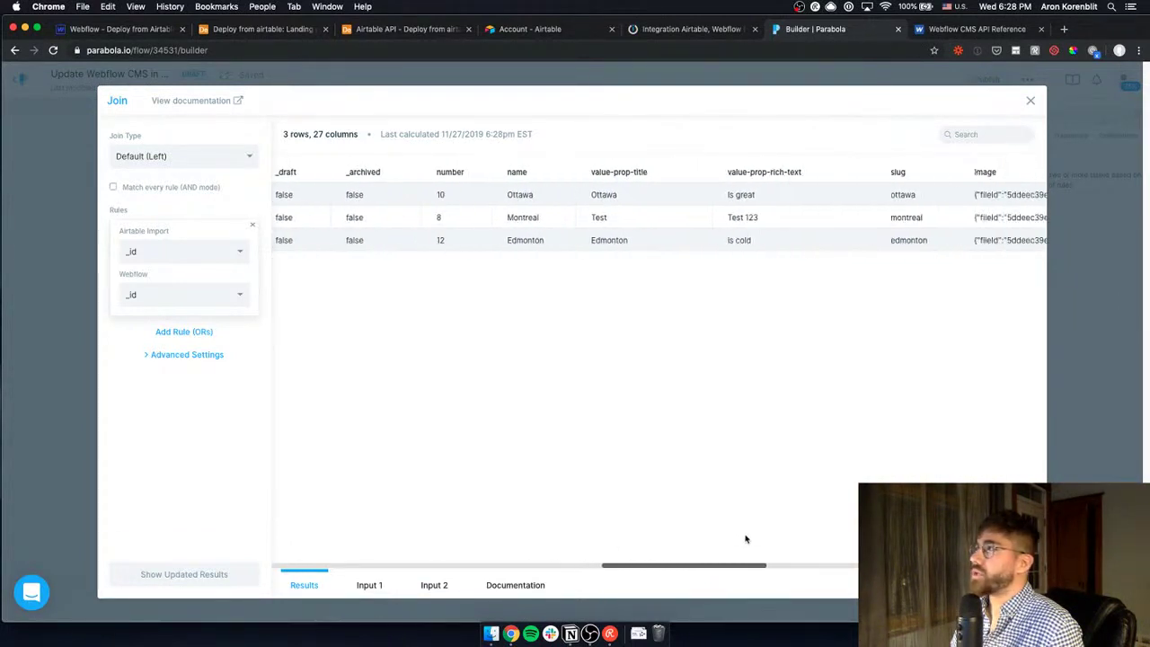
{"action": "left_click", "coordinate": [748, 241]}
{"action": "left_click_drag", "start_coordinate": [734, 569], "coordinate": [561, 542]}
{"action": "scroll", "coordinate": [561, 541], "scroll_direction": "left", "scroll_amount": 2}
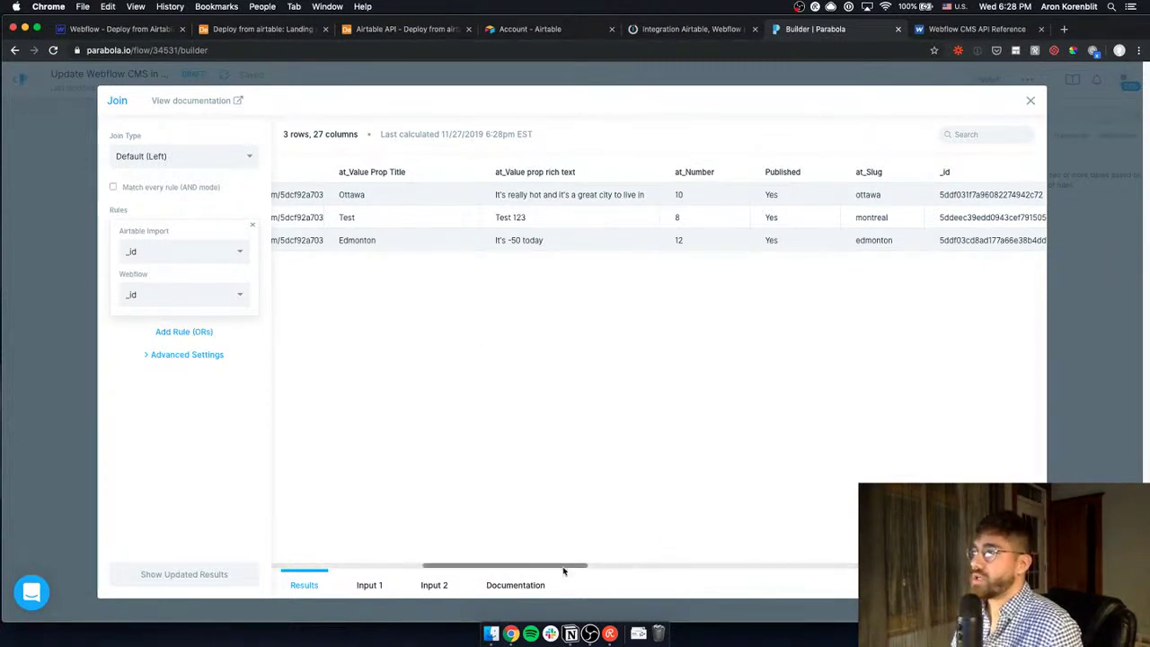
{"action": "scroll", "coordinate": [629, 562], "scroll_direction": "right", "scroll_amount": 3}
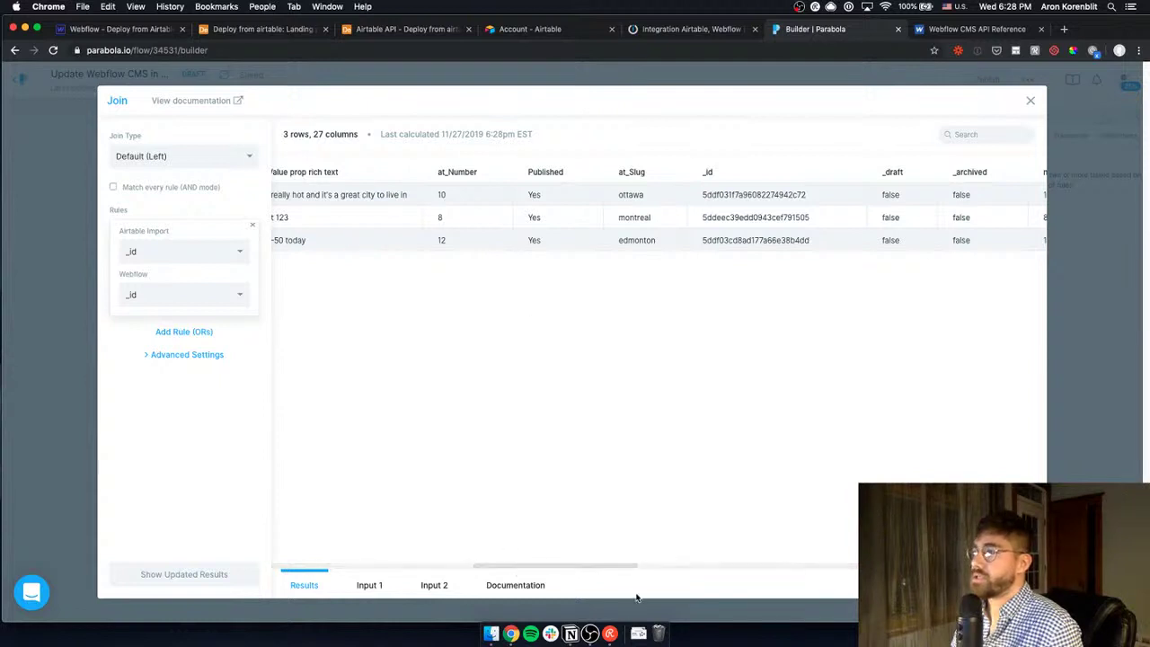
{"action": "left_click_drag", "start_coordinate": [626, 564], "coordinate": [763, 552]}
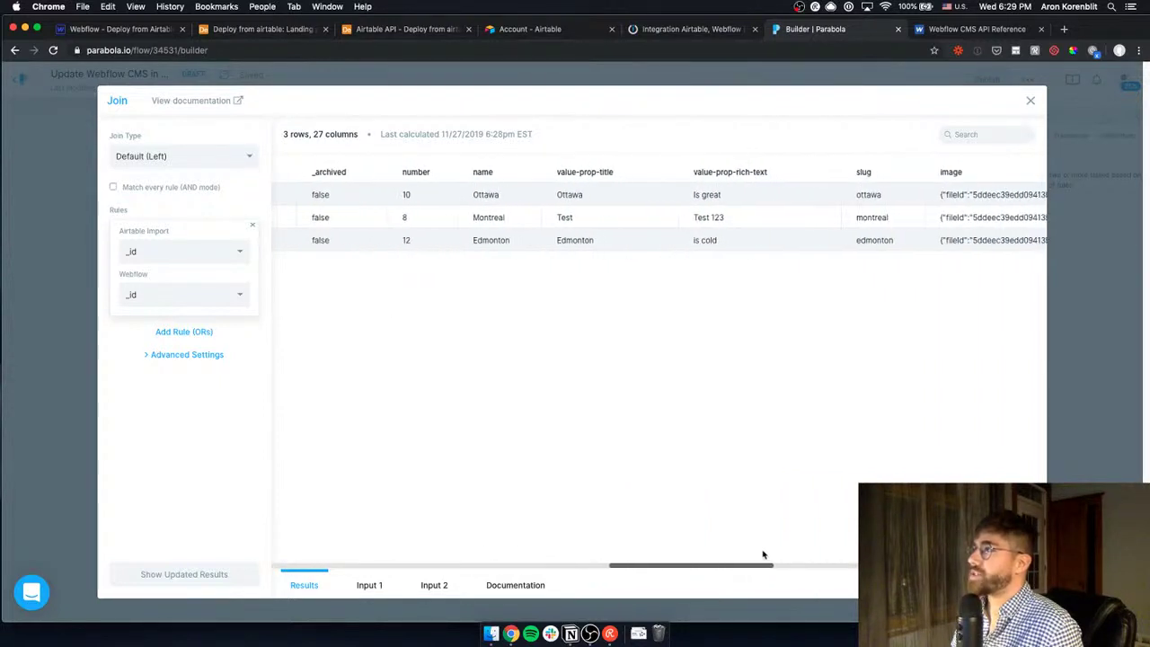
{"action": "left_click_drag", "start_coordinate": [698, 241], "coordinate": [739, 257]}
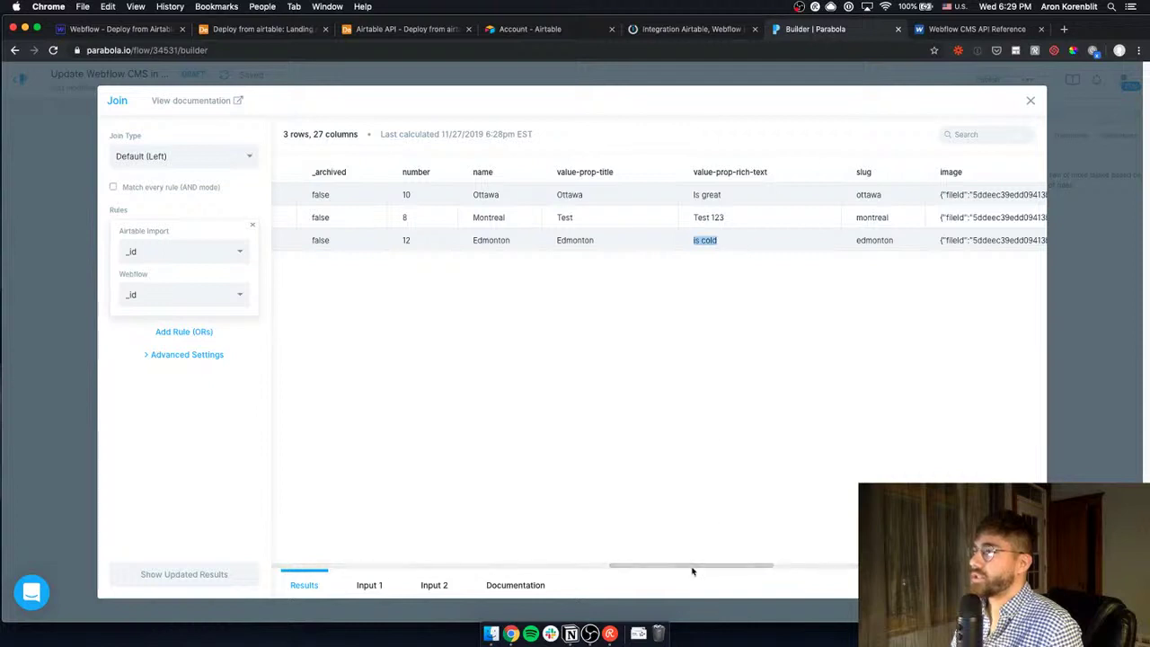
{"action": "left_click_drag", "start_coordinate": [693, 569], "coordinate": [517, 547]}
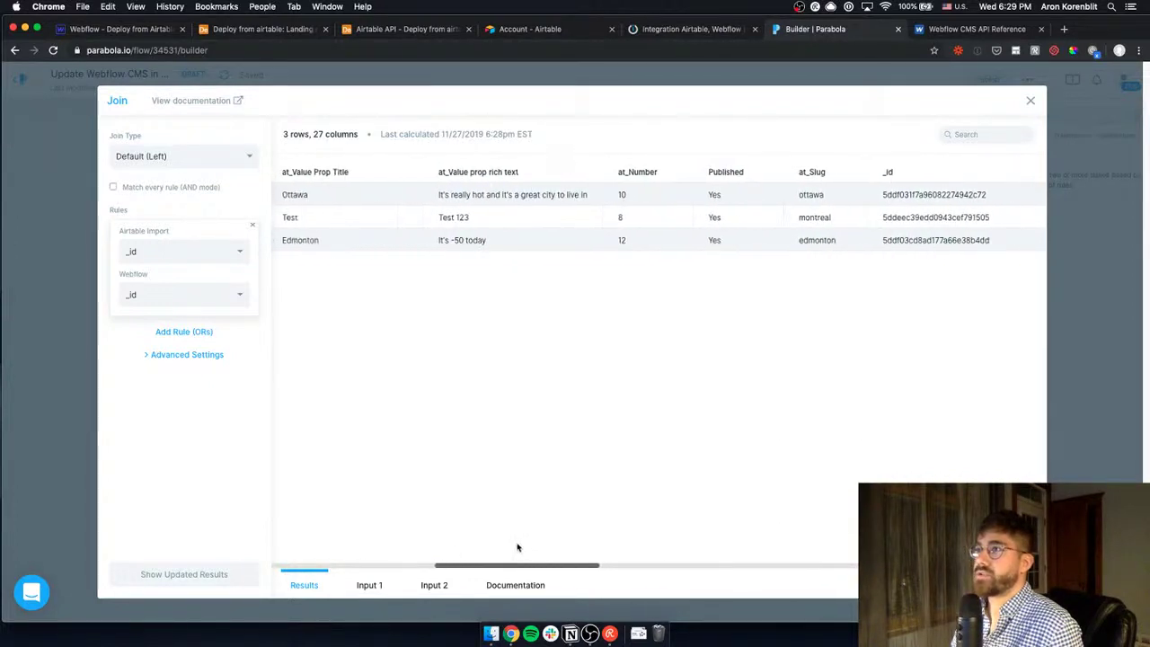
{"action": "left_click_drag", "start_coordinate": [484, 243], "coordinate": [439, 245]}
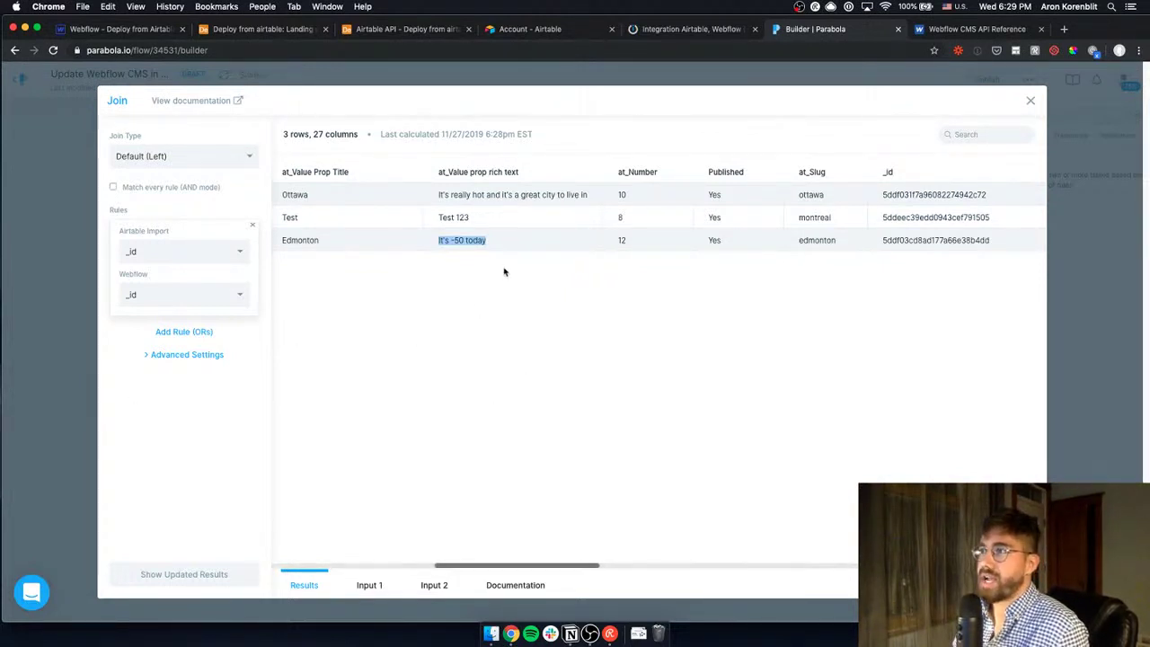
{"action": "left_click", "coordinate": [59, 338]}
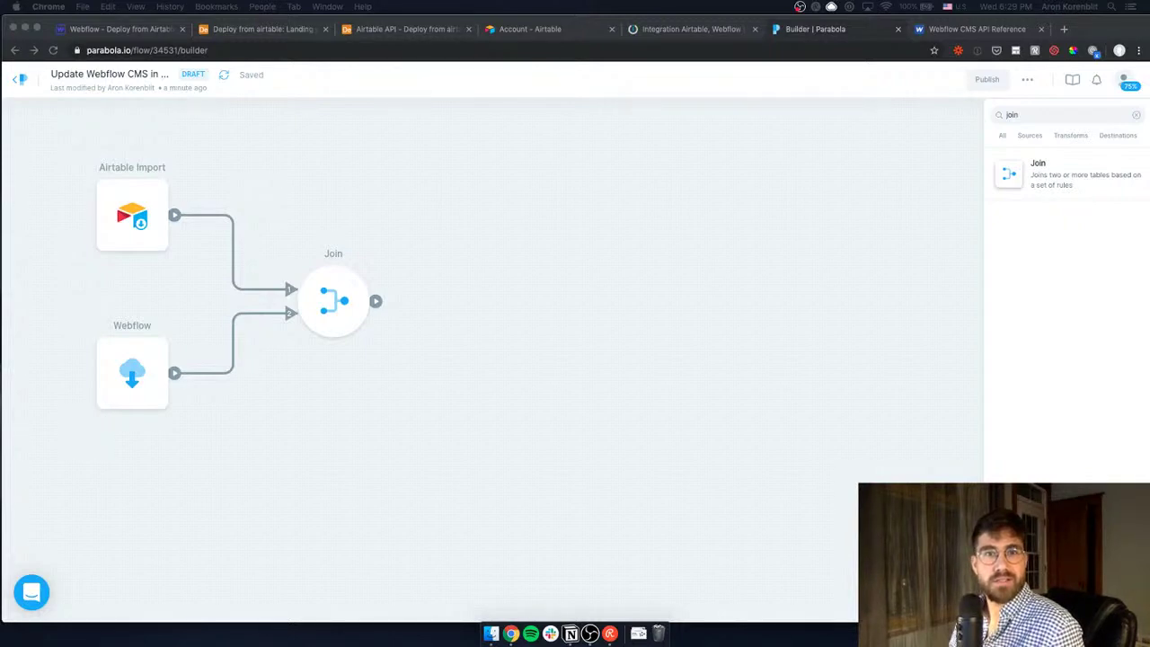
Switch to Notion, check off Merge Webflow & Airtable CMS in the roadmap, and return to the Parabola flow
{"action": "key", "text": "super+Tab"}
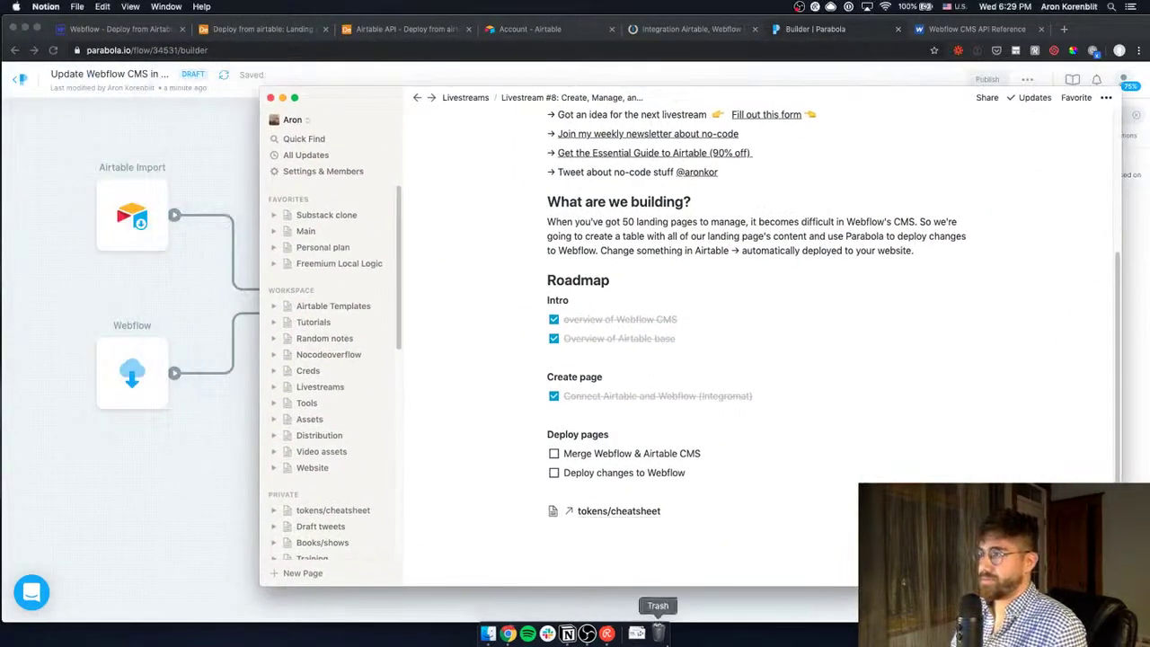
{"action": "key", "text": "Escape"}
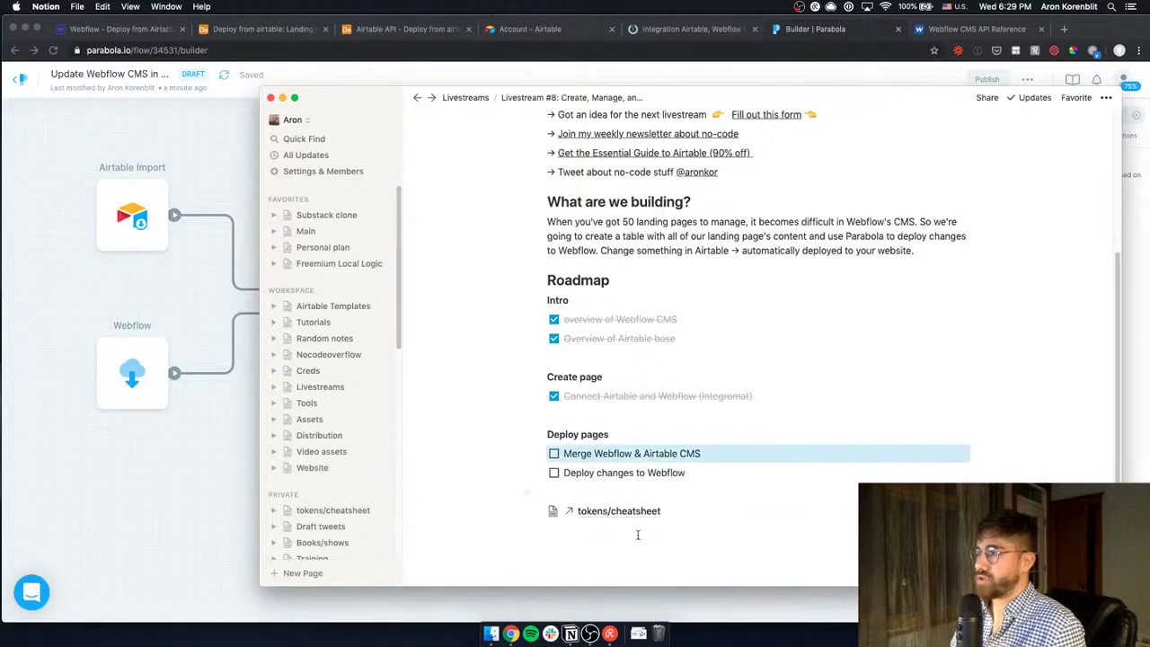
{"action": "left_click", "coordinate": [554, 453]}
{"action": "left_click_drag", "start_coordinate": [661, 105], "coordinate": [624, 109]}
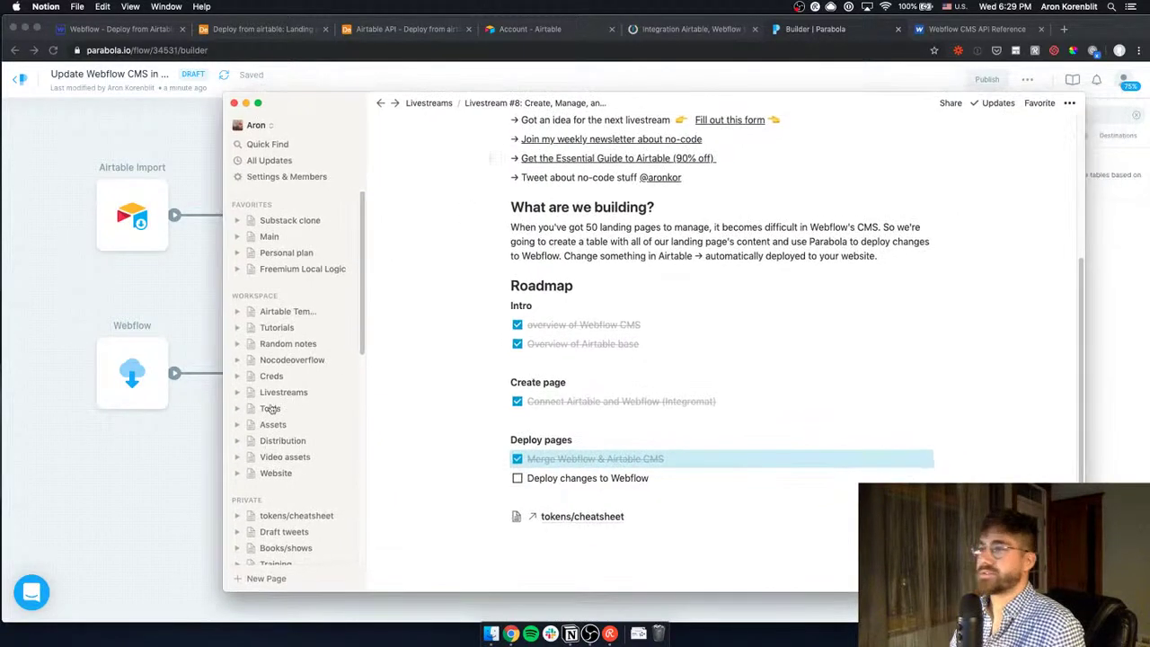
{"action": "left_click", "coordinate": [134, 483]}
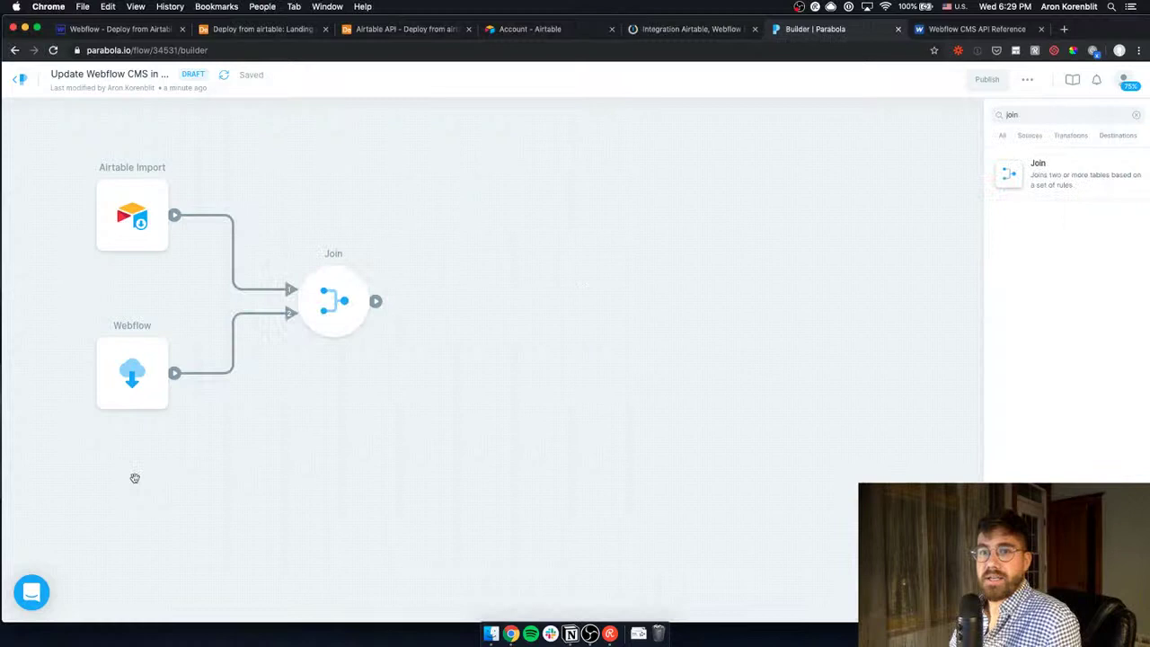
Reopen the Join results, review Ottawa's _id and the Webflow and Airtable rich text columns for each city, and close them
{"action": "double_click", "coordinate": [353, 301]}
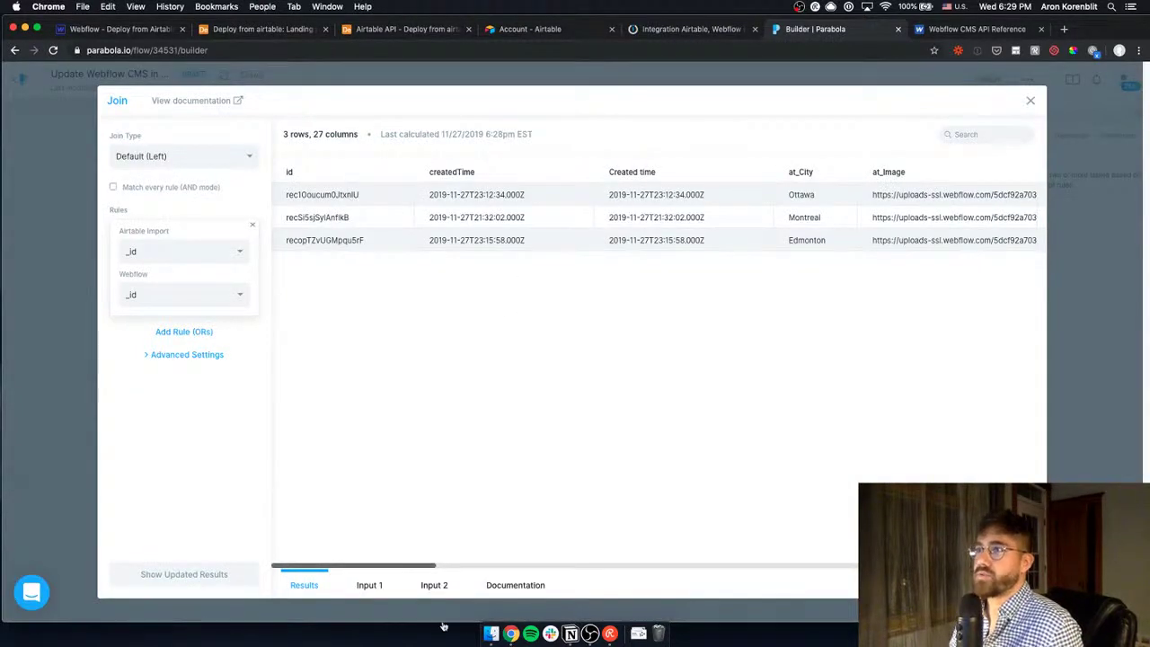
{"action": "left_click_drag", "start_coordinate": [409, 564], "coordinate": [664, 536]}
{"action": "double_click", "coordinate": [575, 194]}
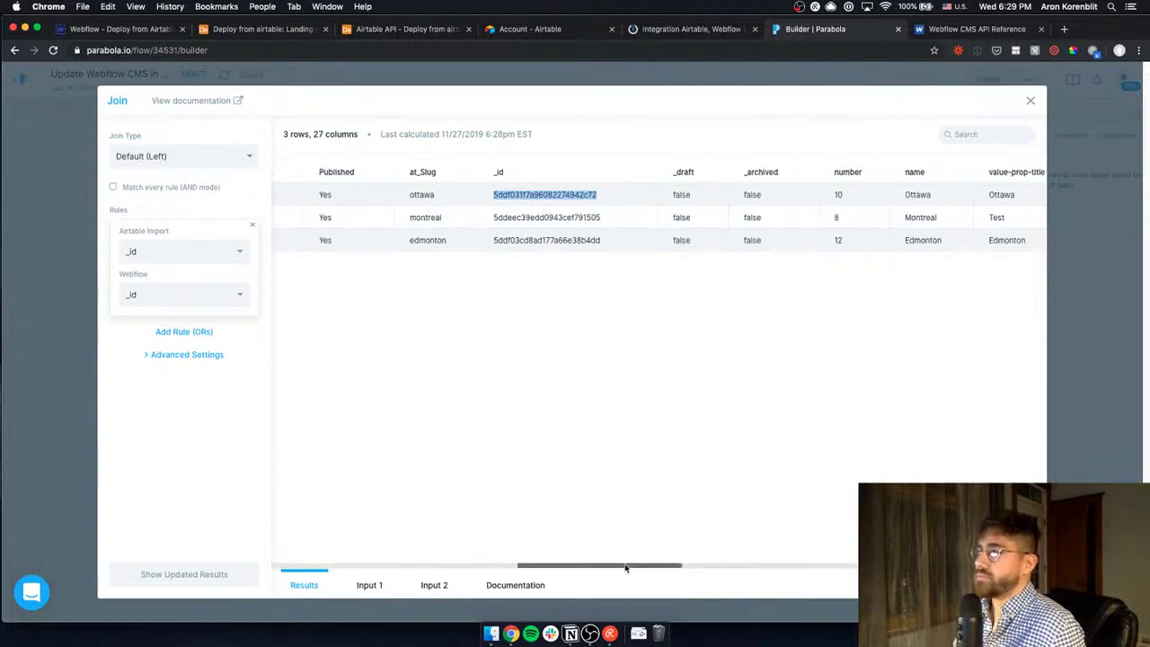
{"action": "left_click_drag", "start_coordinate": [620, 564], "coordinate": [721, 555]}
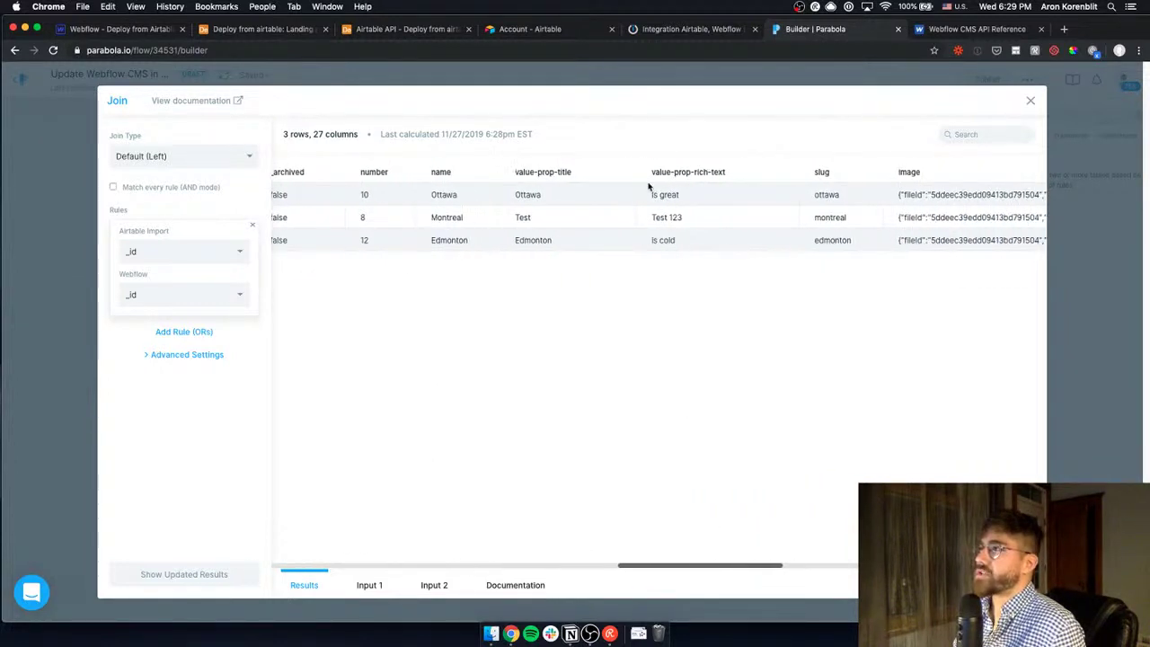
{"action": "left_click_drag", "start_coordinate": [698, 197], "coordinate": [657, 197]}
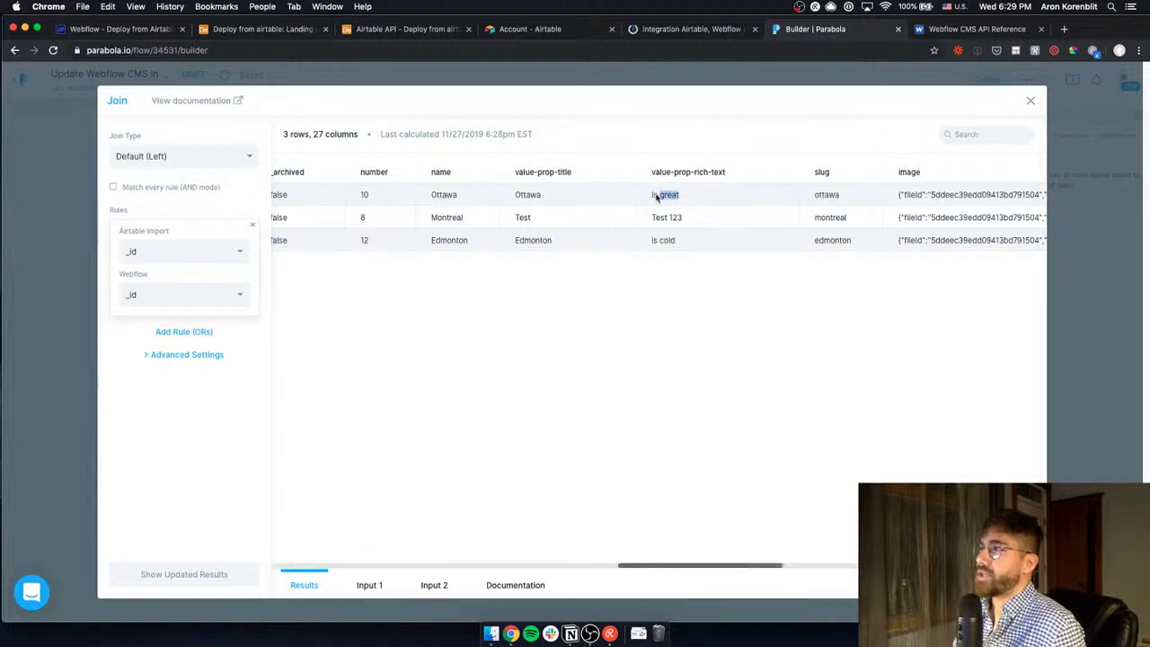
{"action": "left_click_drag", "start_coordinate": [705, 567], "coordinate": [465, 550]}
{"action": "triple_click", "coordinate": [745, 192]}
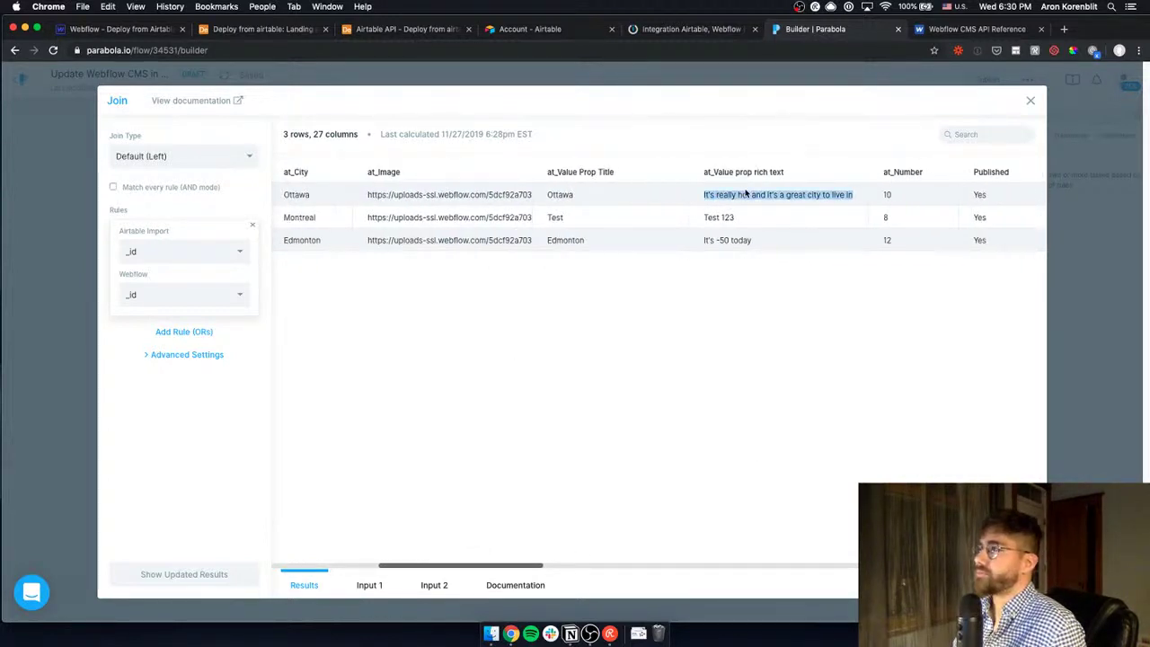
{"action": "triple_click", "coordinate": [729, 216]}
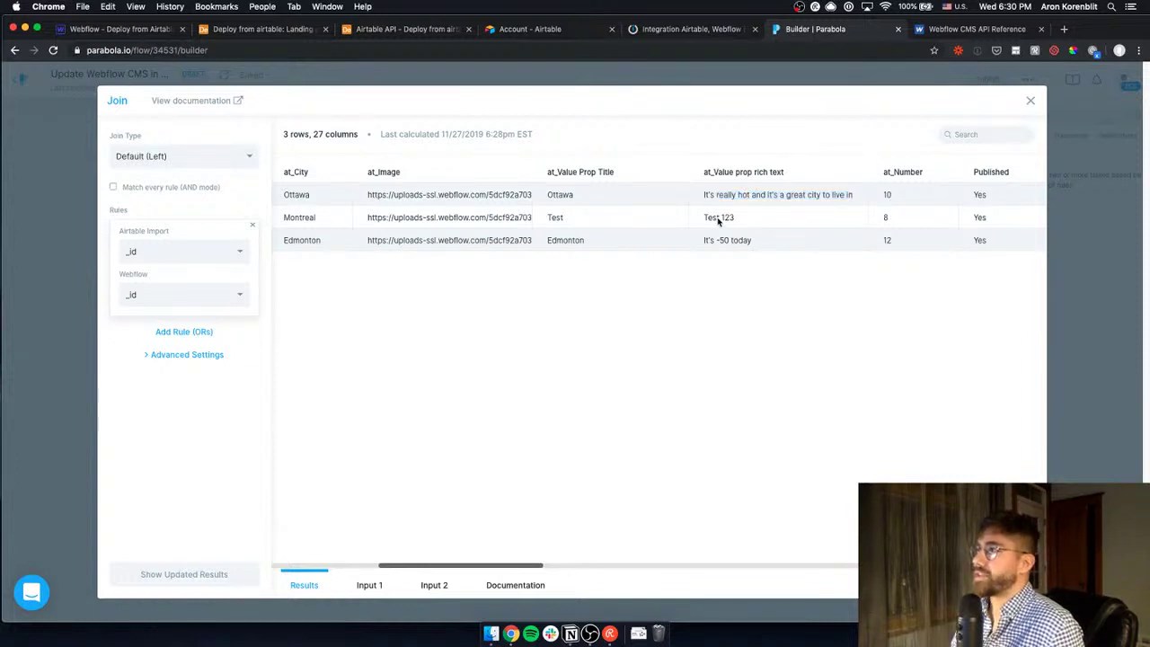
{"action": "double_click", "coordinate": [732, 242]}
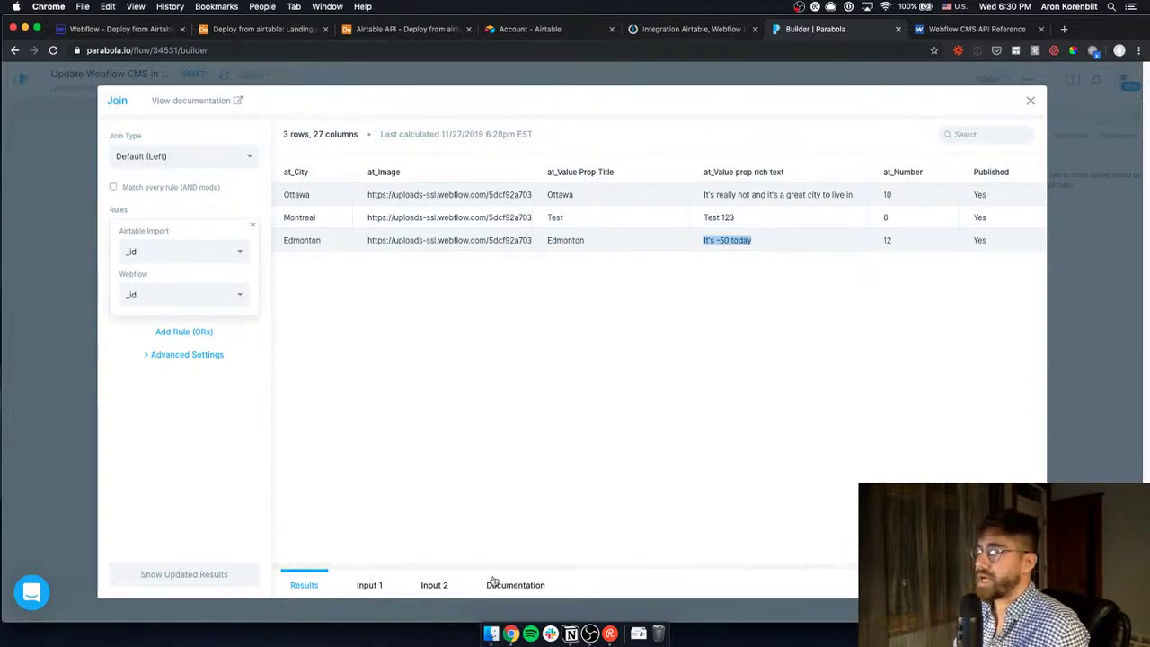
{"action": "scroll", "coordinate": [503, 571], "scroll_direction": "right", "scroll_amount": 5}
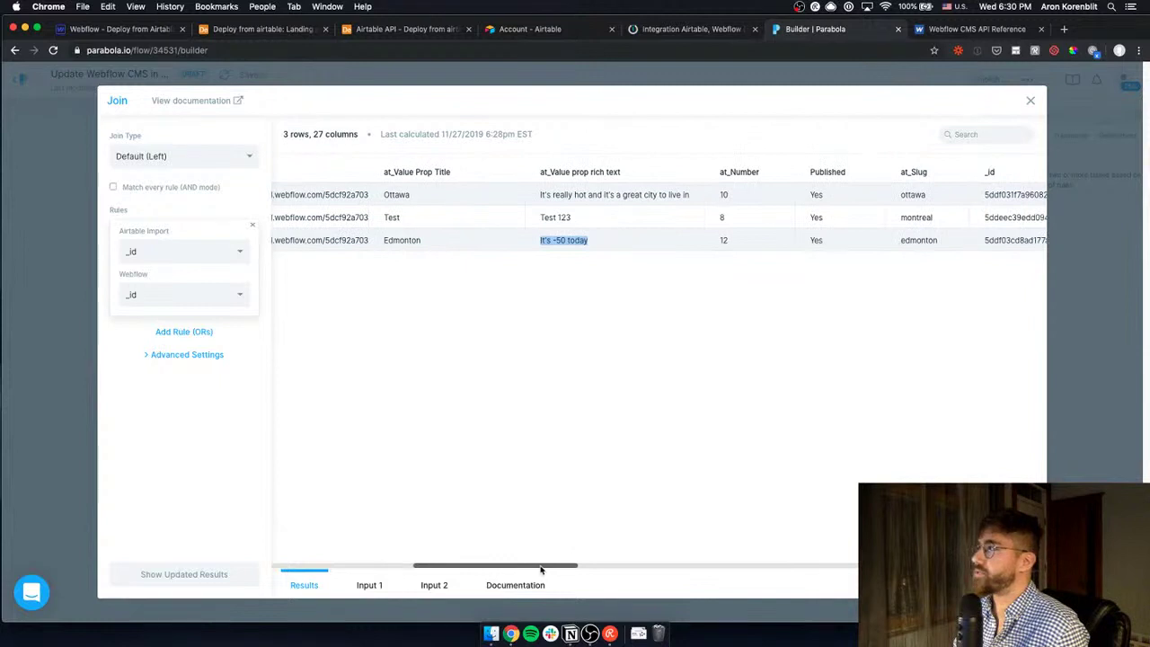
{"action": "mouse_move", "coordinate": [541, 569]}
{"action": "left_mouse_down"}
{"action": "mouse_move", "coordinate": [590, 569]}
{"action": "mouse_move", "coordinate": [543, 569]}
{"action": "left_mouse_up"}
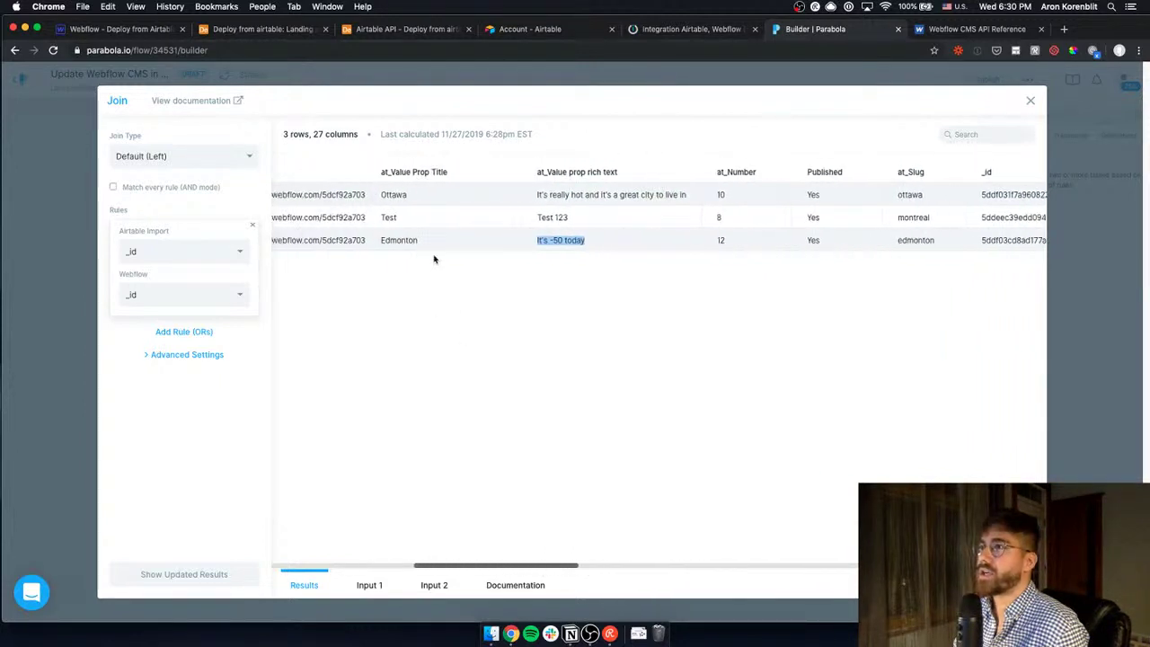
{"action": "left_click", "coordinate": [404, 65]}
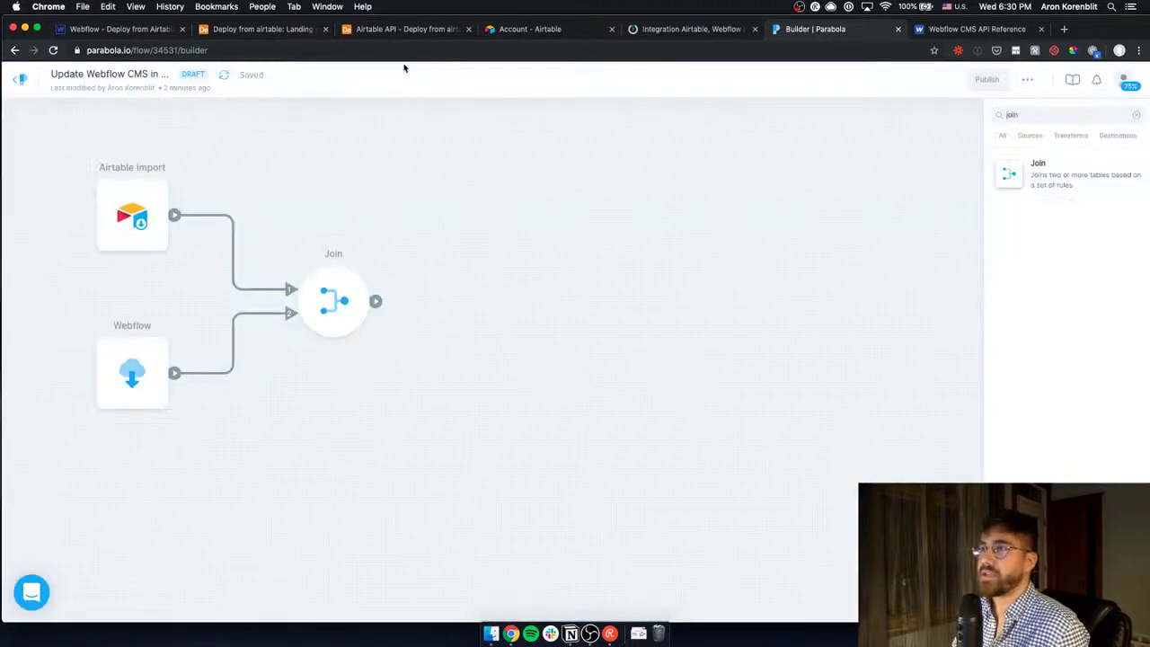
Search the step library for api export, add an API Export step after Join, and connect Join to it
{"action": "double_click", "coordinate": [1035, 115]}
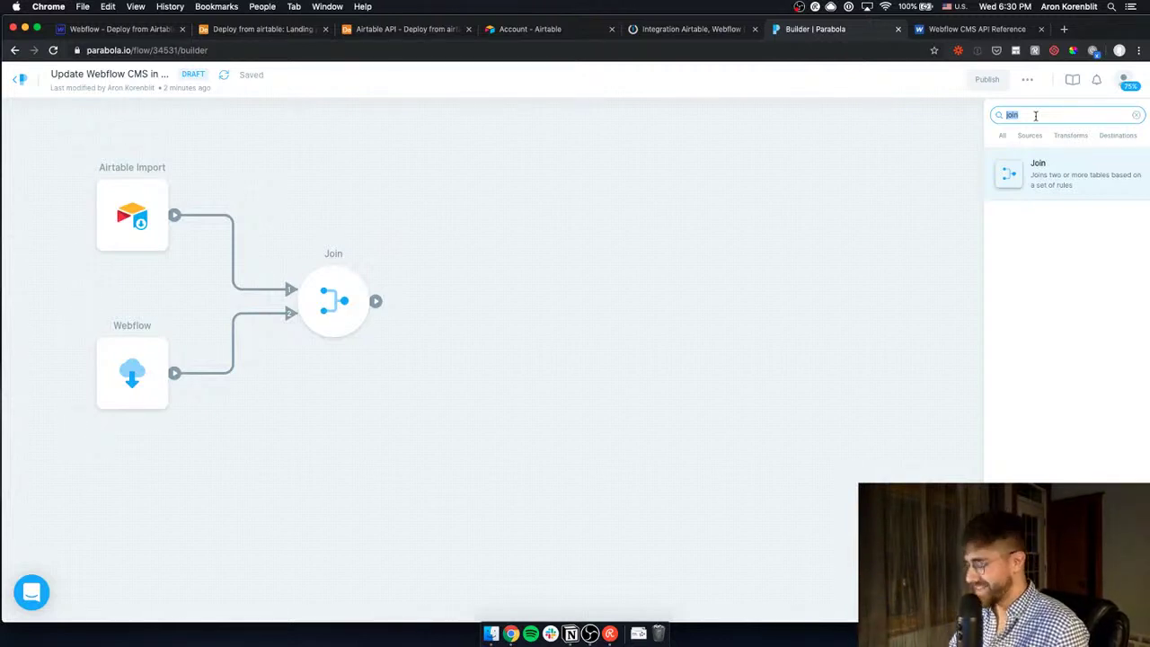
{"action": "type", "text": "api export"}
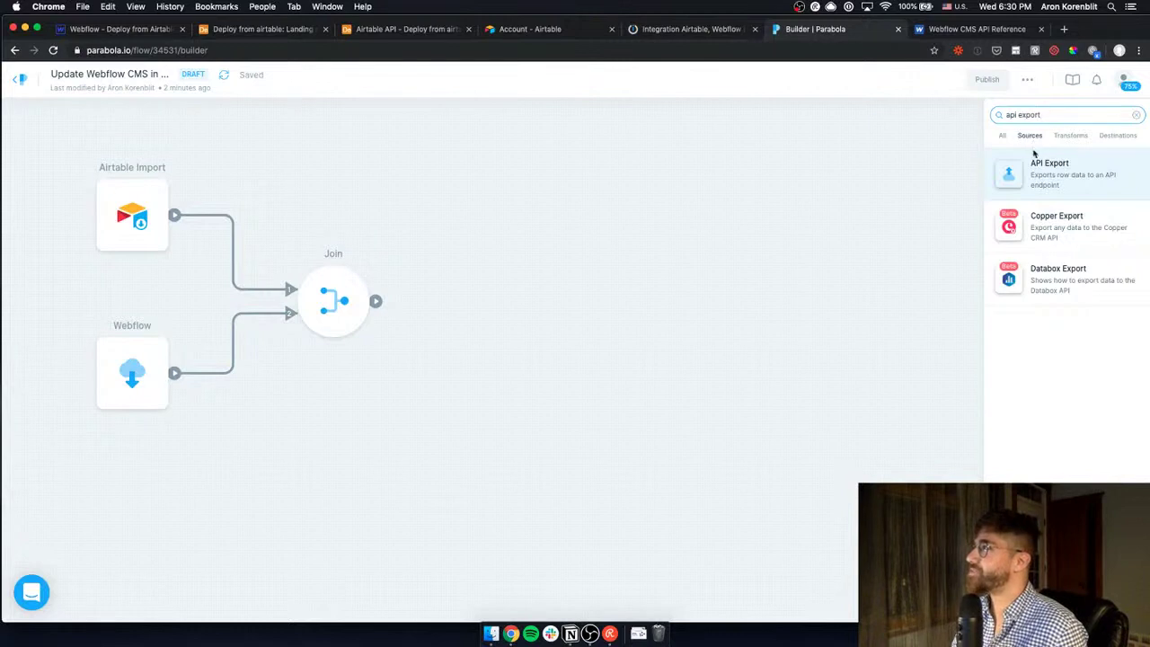
{"action": "left_click_drag", "start_coordinate": [1033, 158], "coordinate": [492, 300]}
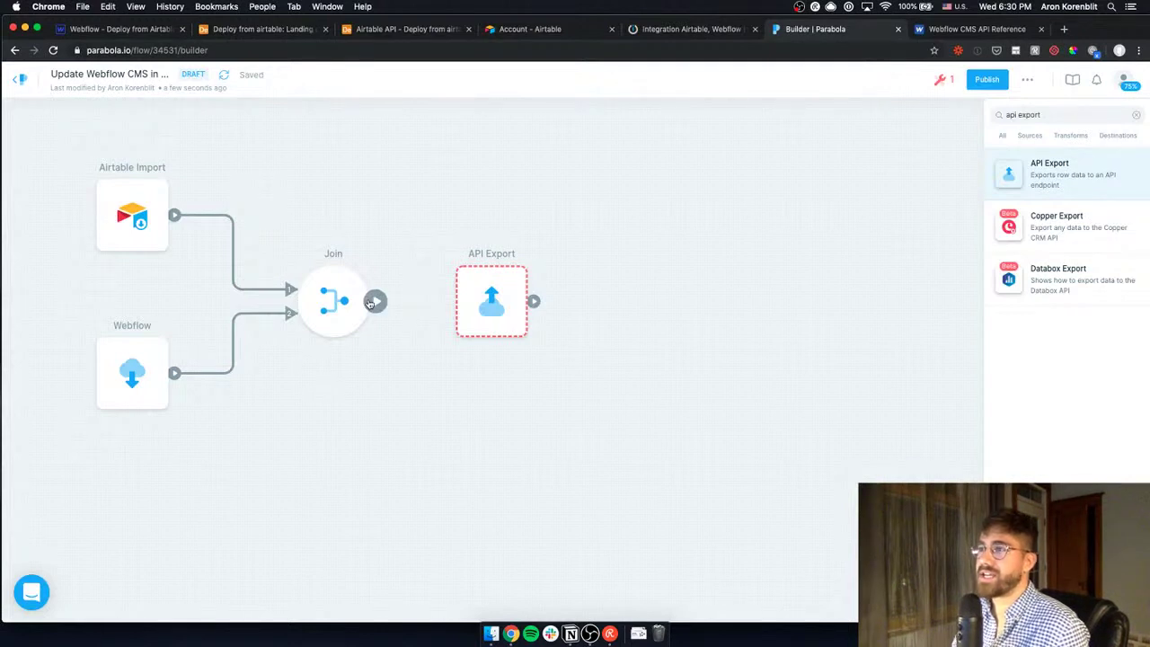
{"action": "left_click_drag", "start_coordinate": [371, 302], "coordinate": [501, 296]}
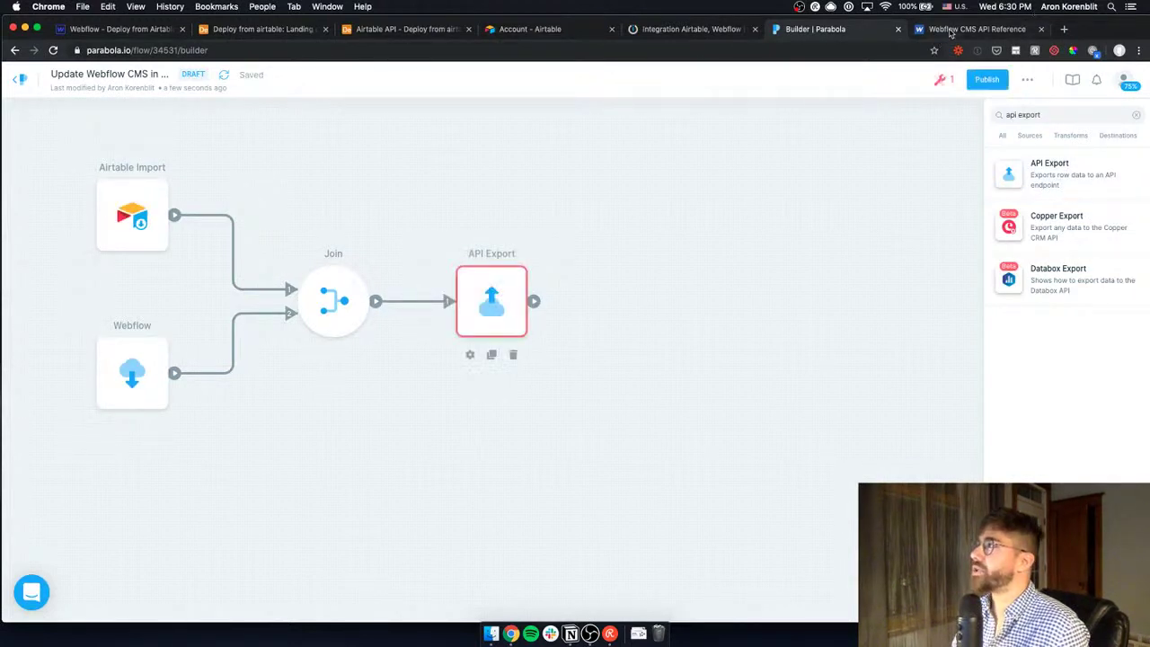
Open the API Export settings, then look up the PATCH endpoint for Patch Live Collection Item in the Webflow CMS API Reference
{"action": "double_click", "coordinate": [499, 310]}
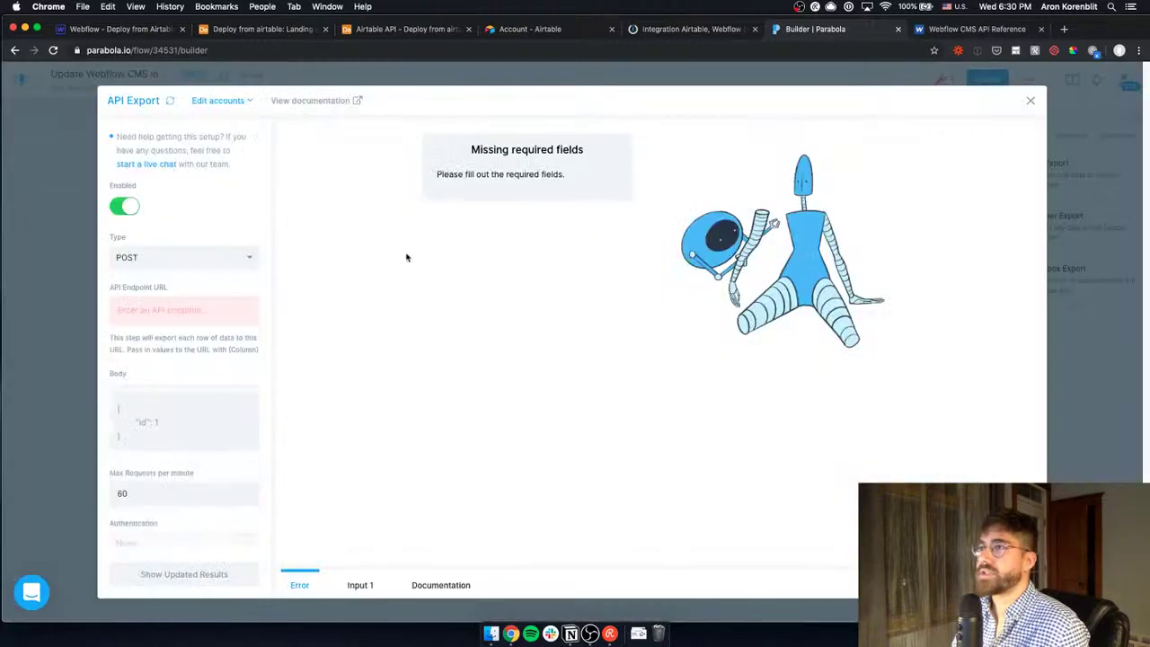
{"action": "left_click", "coordinate": [966, 29]}
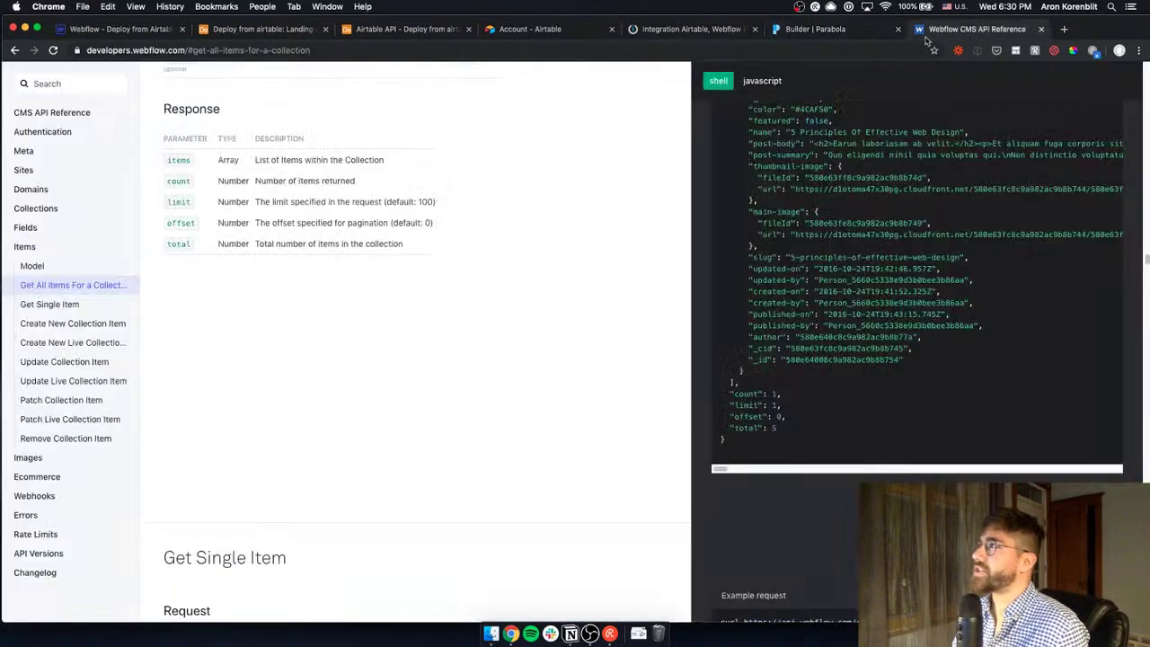
{"action": "left_click", "coordinate": [72, 421]}
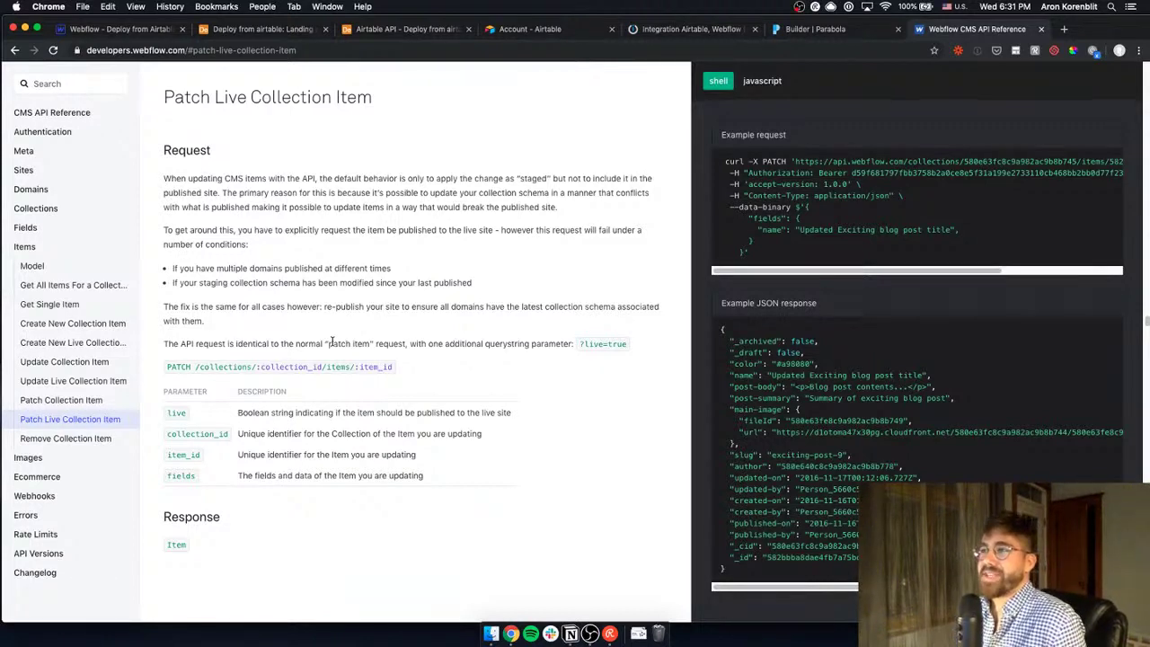
{"action": "double_click", "coordinate": [179, 366]}
{"action": "left_click_drag", "start_coordinate": [195, 366], "coordinate": [399, 369]}
{"action": "scroll", "coordinate": [290, 471], "scroll_direction": "down", "scroll_amount": 1}
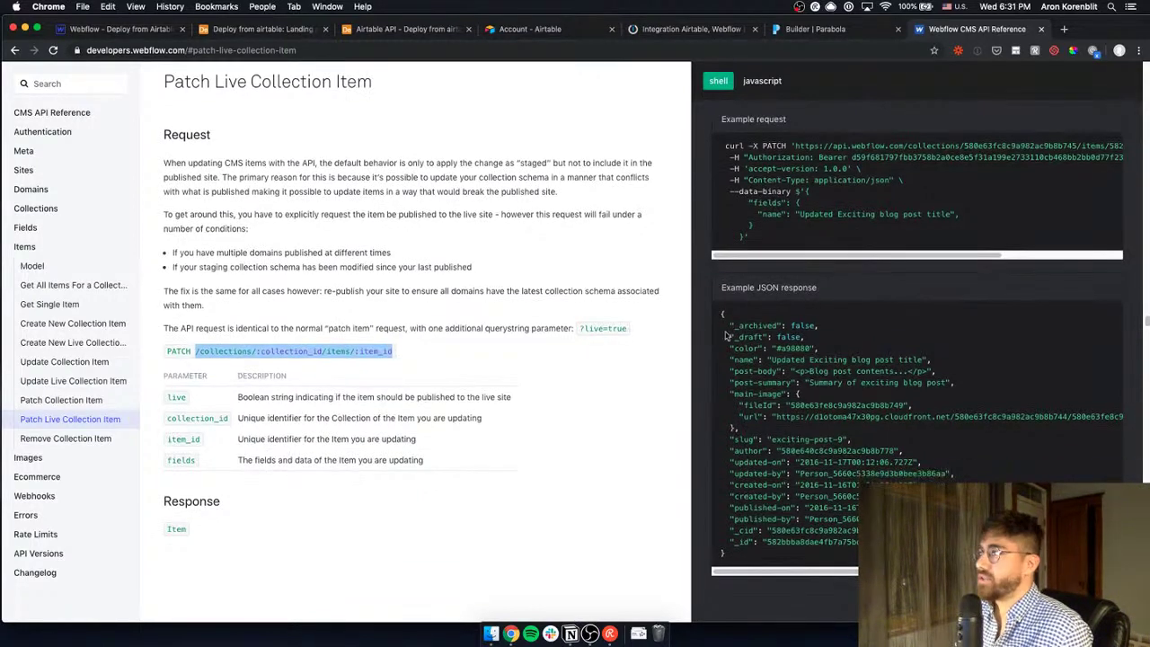
Examine the fields block in the example PATCH request, including the name key and its value
{"action": "scroll", "coordinate": [775, 218], "scroll_direction": "up", "scroll_amount": 2}
{"action": "left_click_drag", "start_coordinate": [745, 235], "coordinate": [791, 269]}
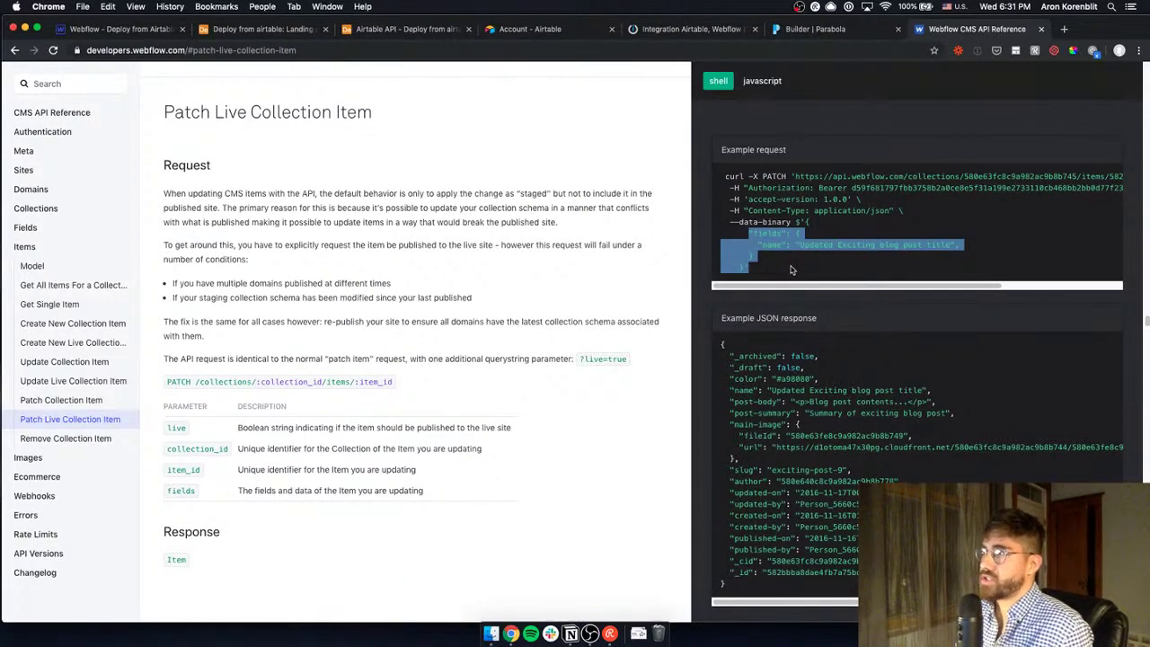
{"action": "left_click", "coordinate": [807, 239]}
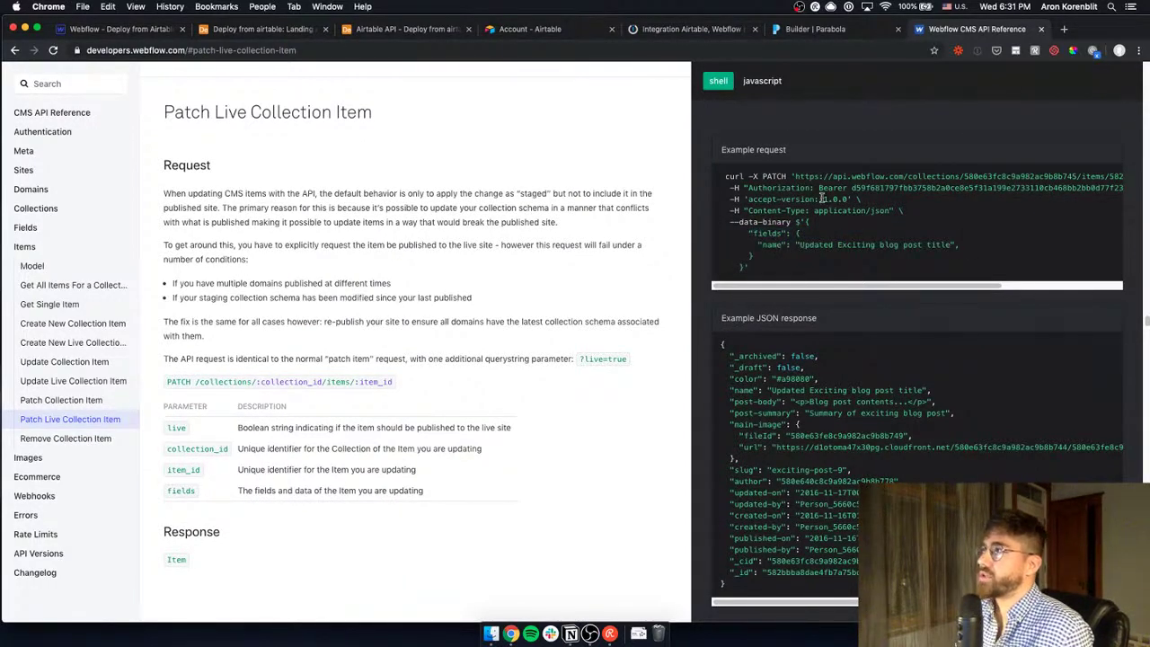
{"action": "double_click", "coordinate": [773, 246]}
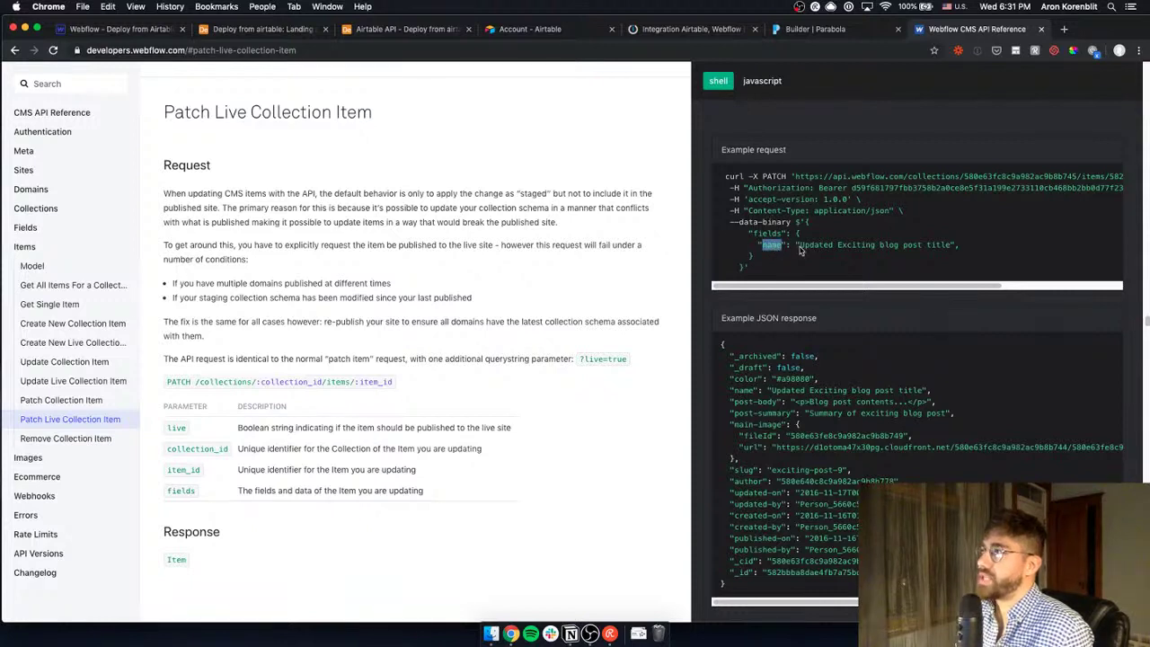
{"action": "left_click_drag", "start_coordinate": [798, 247], "coordinate": [938, 246]}
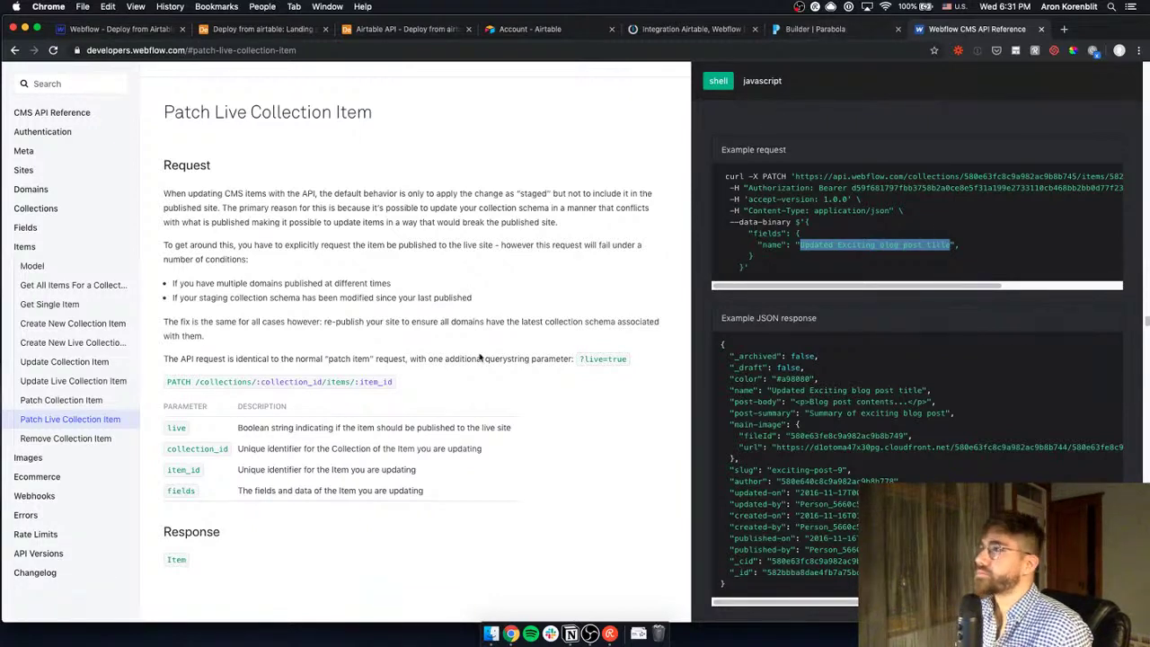
Return to the Parabola API Export settings and set the request type to PATCH
{"action": "left_click", "coordinate": [815, 28]}
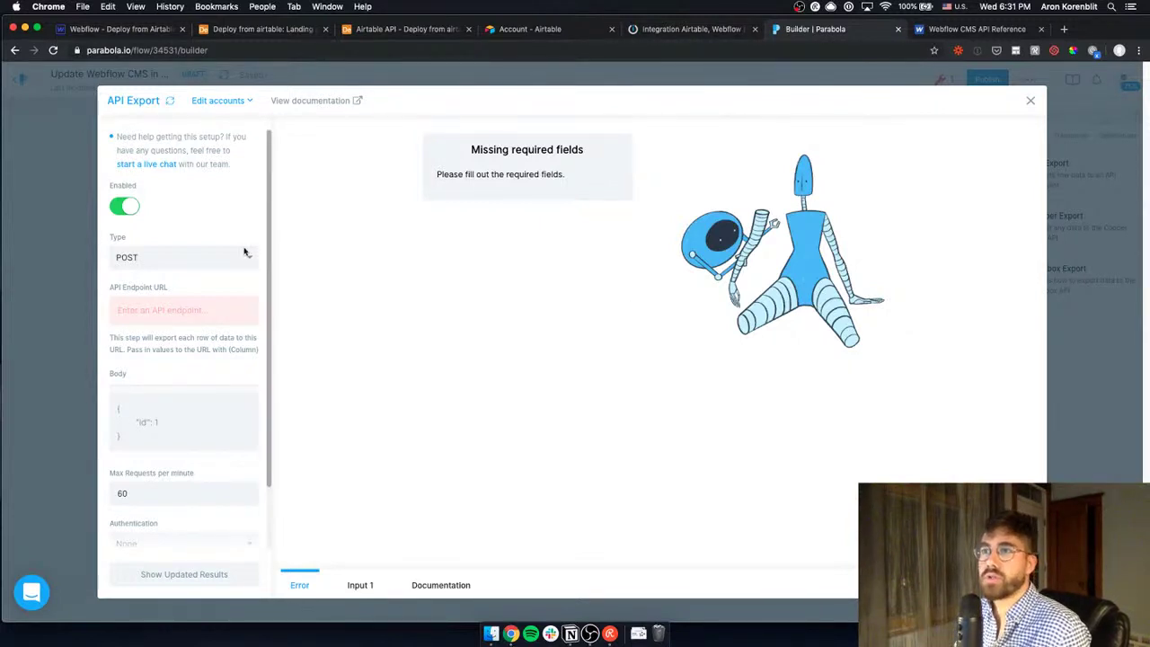
{"action": "left_click", "coordinate": [179, 258]}
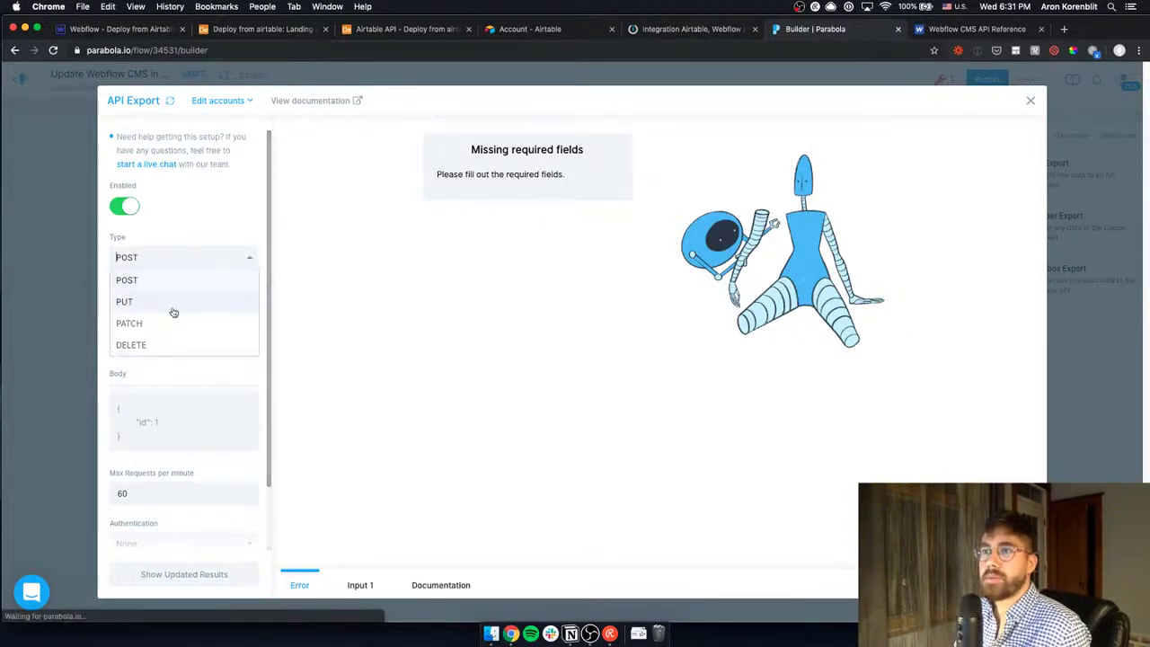
{"action": "left_click", "coordinate": [172, 319]}
Copy /collections/:collection_id/items/:item_id from the Webflow API reference into the API Export's endpoint URL
{"action": "left_click", "coordinate": [175, 311]}
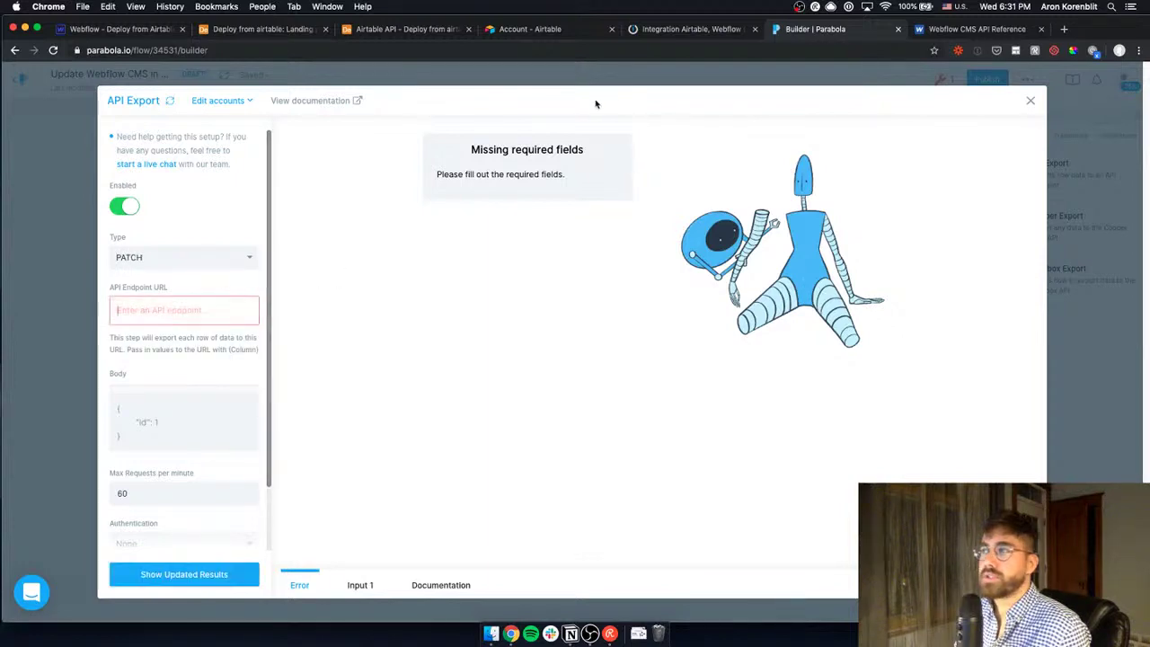
{"action": "left_click", "coordinate": [988, 31]}
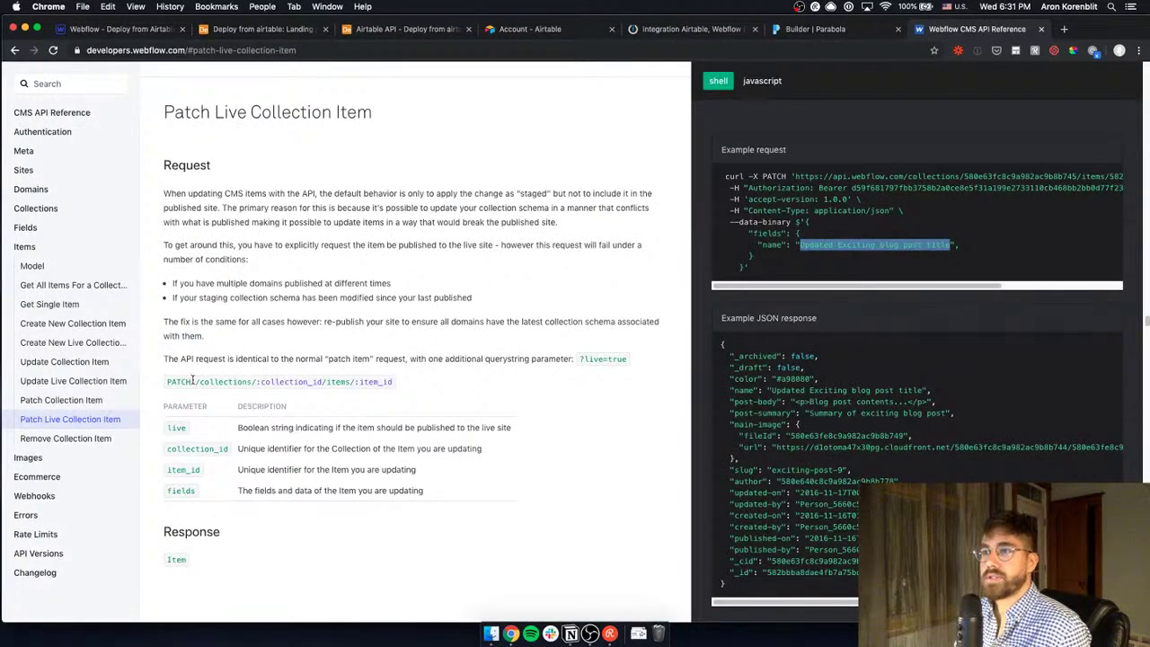
{"action": "left_click_drag", "start_coordinate": [192, 381], "coordinate": [388, 376]}
{"action": "key", "text": "super+c"}
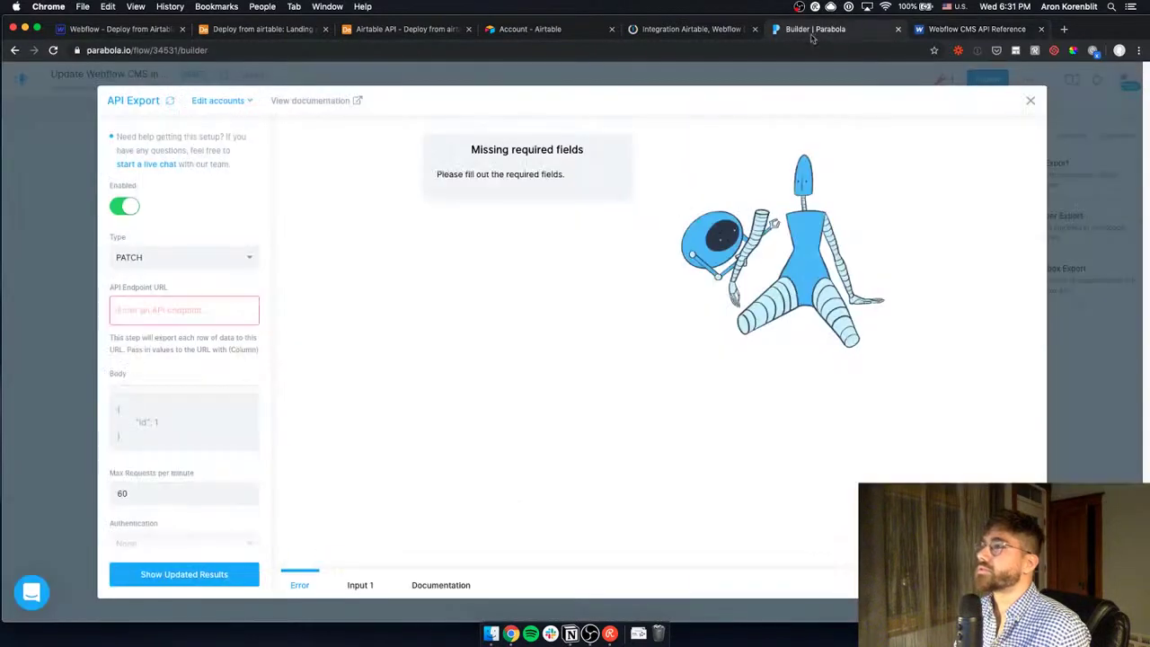
{"action": "left_click", "coordinate": [832, 29]}
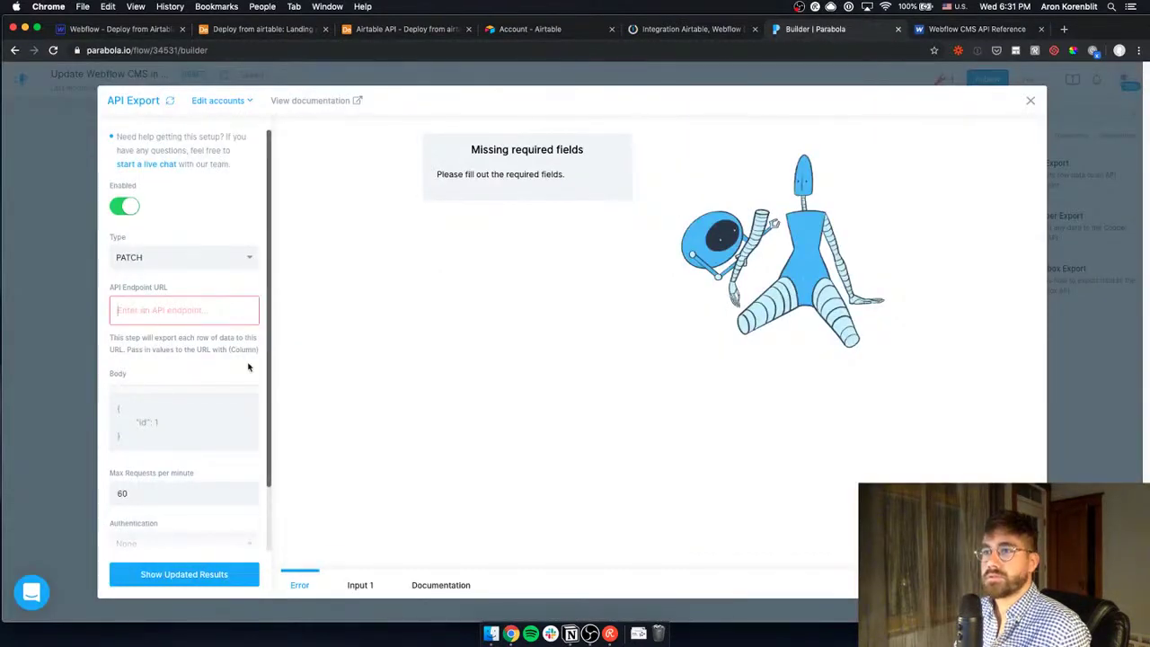
{"action": "left_click", "coordinate": [199, 313]}
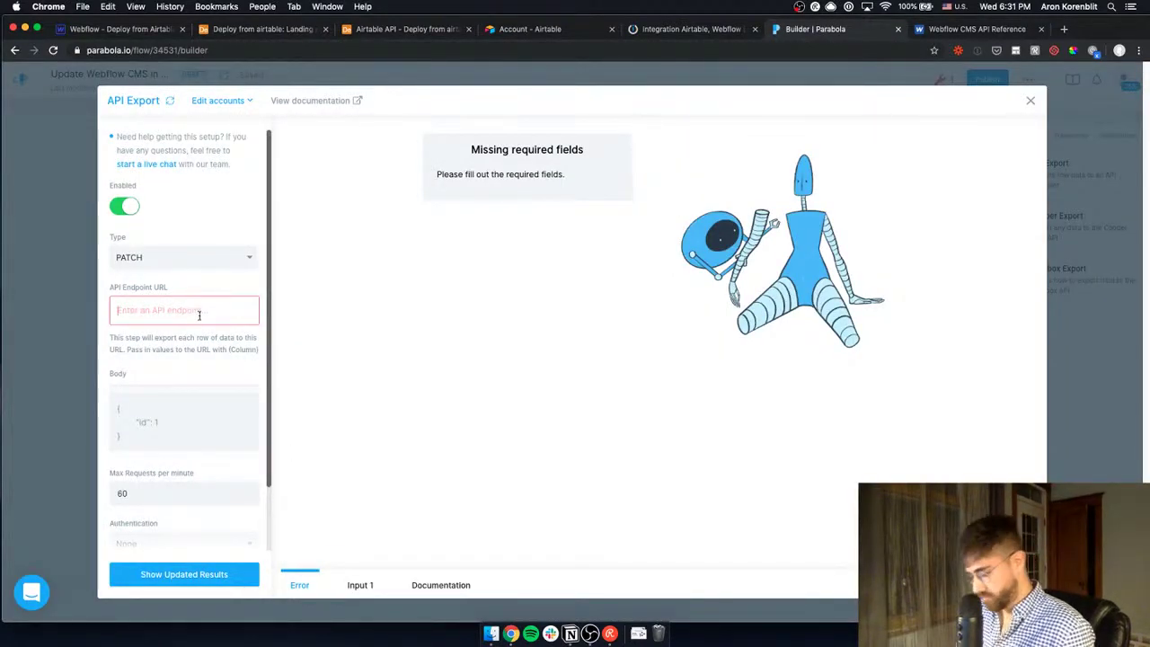
{"action": "type", "text": "5dcf931fedfe6a7bdf634af3"}
{"action": "key", "text": "super+z"}
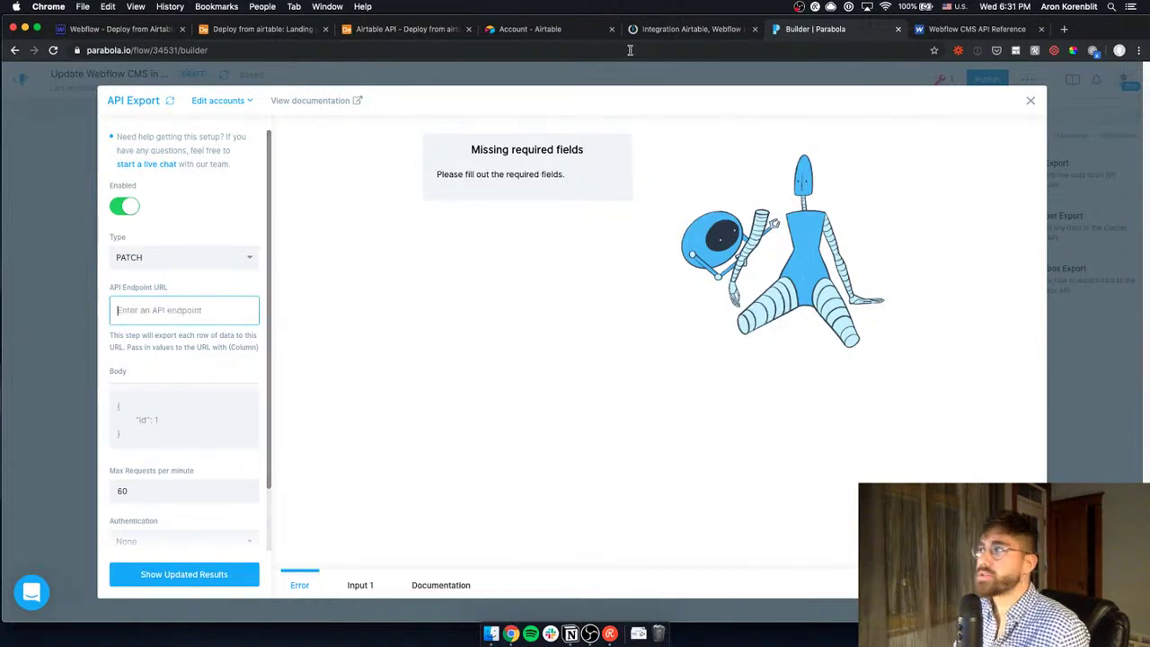
{"action": "left_click", "coordinate": [921, 28]}
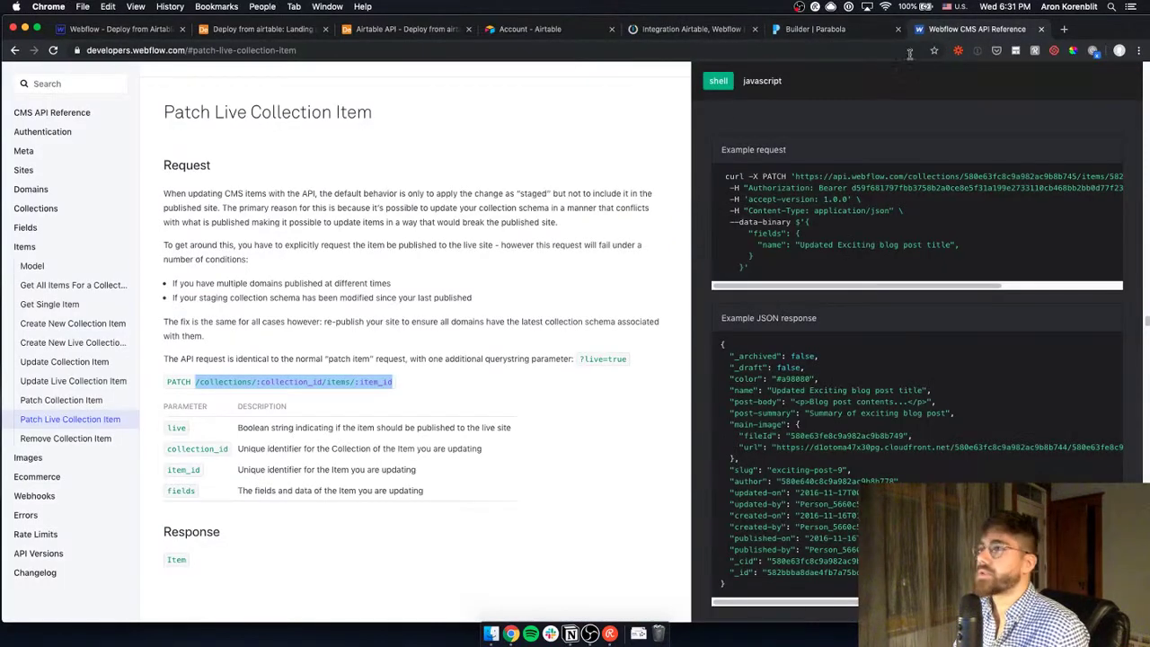
{"action": "left_click", "coordinate": [777, 34]}
{"action": "key", "text": "super+v"}
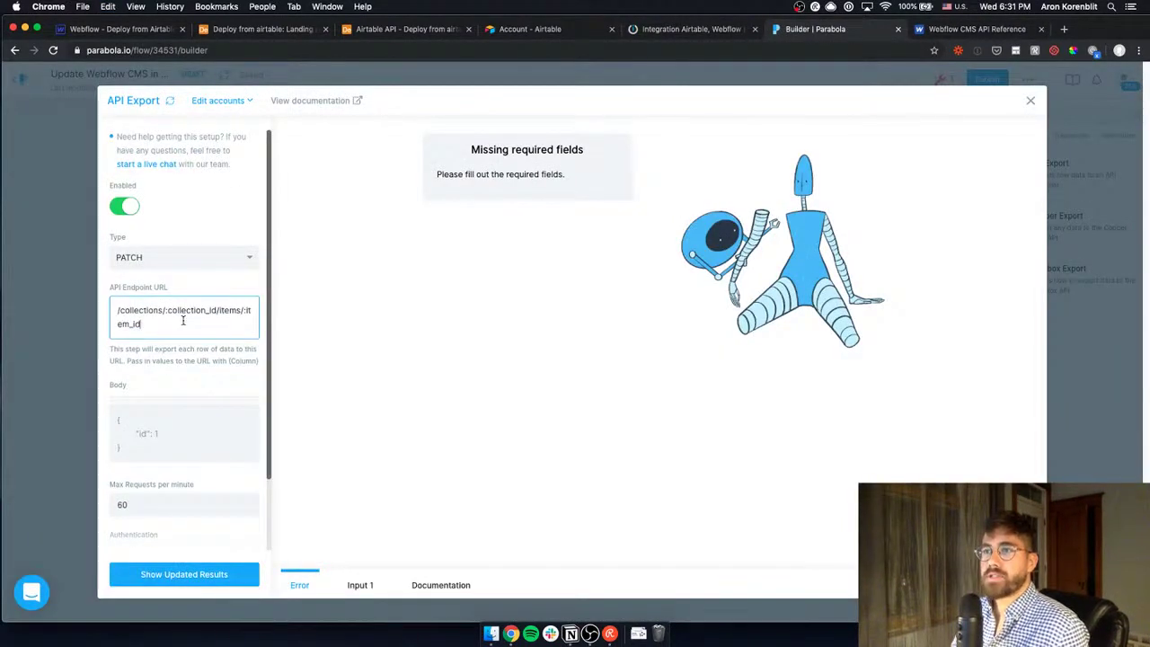
{"action": "left_click", "coordinate": [961, 28]}
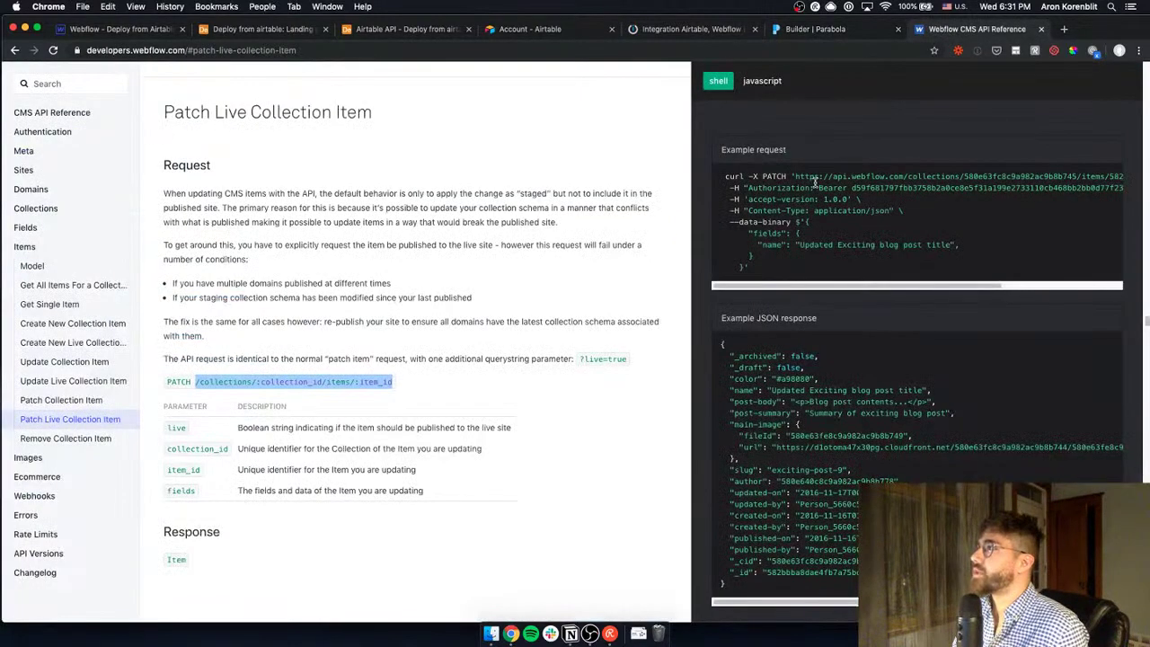
{"action": "left_click_drag", "start_coordinate": [796, 176], "coordinate": [892, 169]}
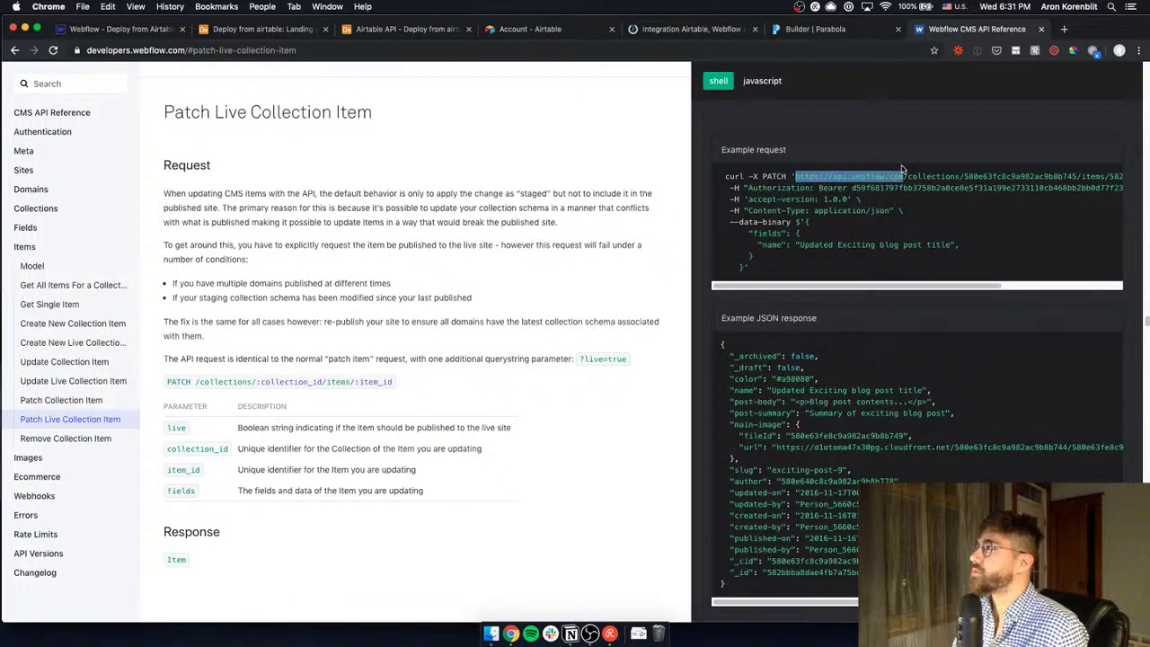
{"action": "left_click", "coordinate": [822, 29]}
{"action": "left_click", "coordinate": [119, 309]}
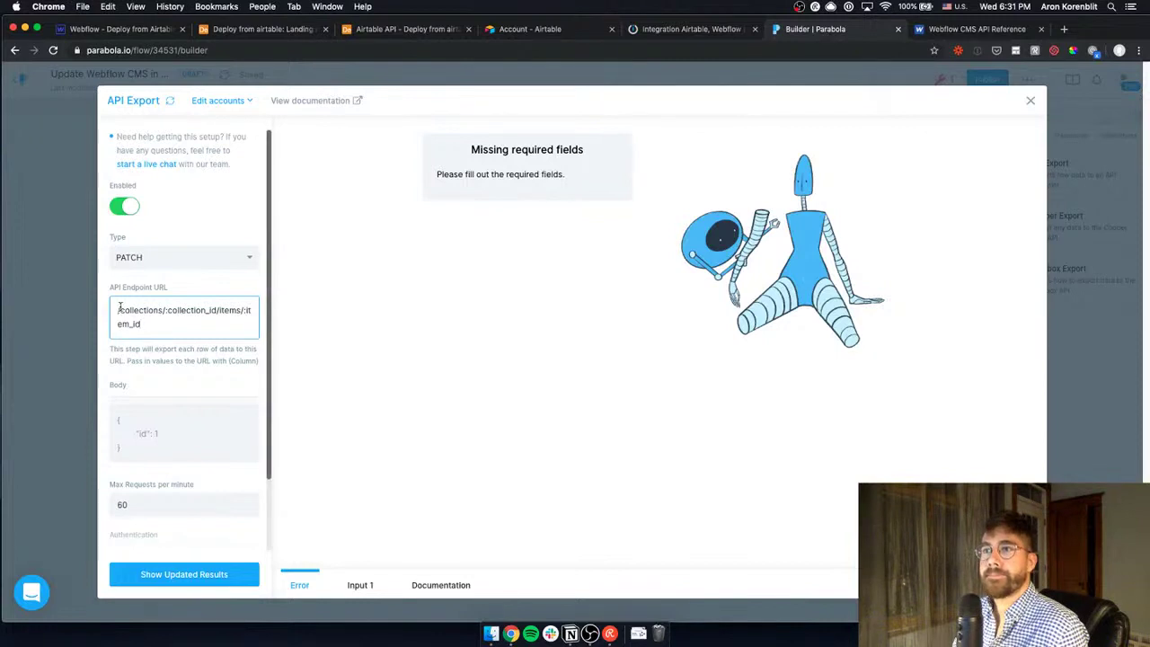
{"action": "type", "text": "https://api.webflow.com"}
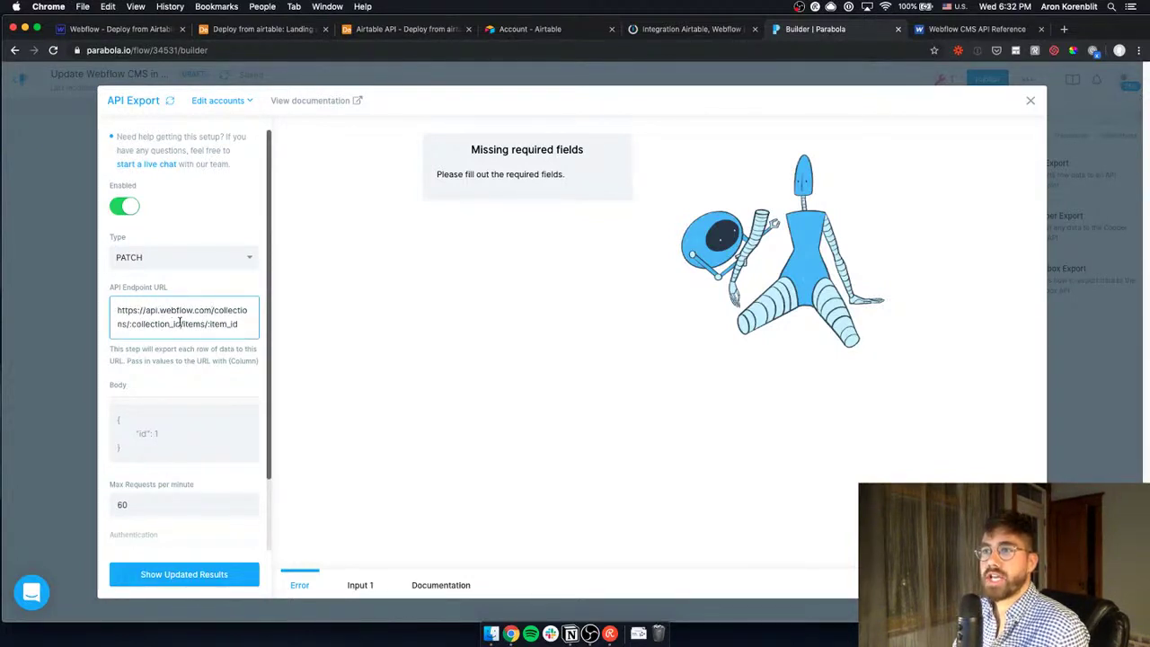
Replace :collection_id in the endpoint URL with 5dcf931fedfe6a063e634af4, the pageId from the Webflow Designer address of the Ottawa item
{"action": "left_click_drag", "start_coordinate": [181, 324], "coordinate": [131, 319]}
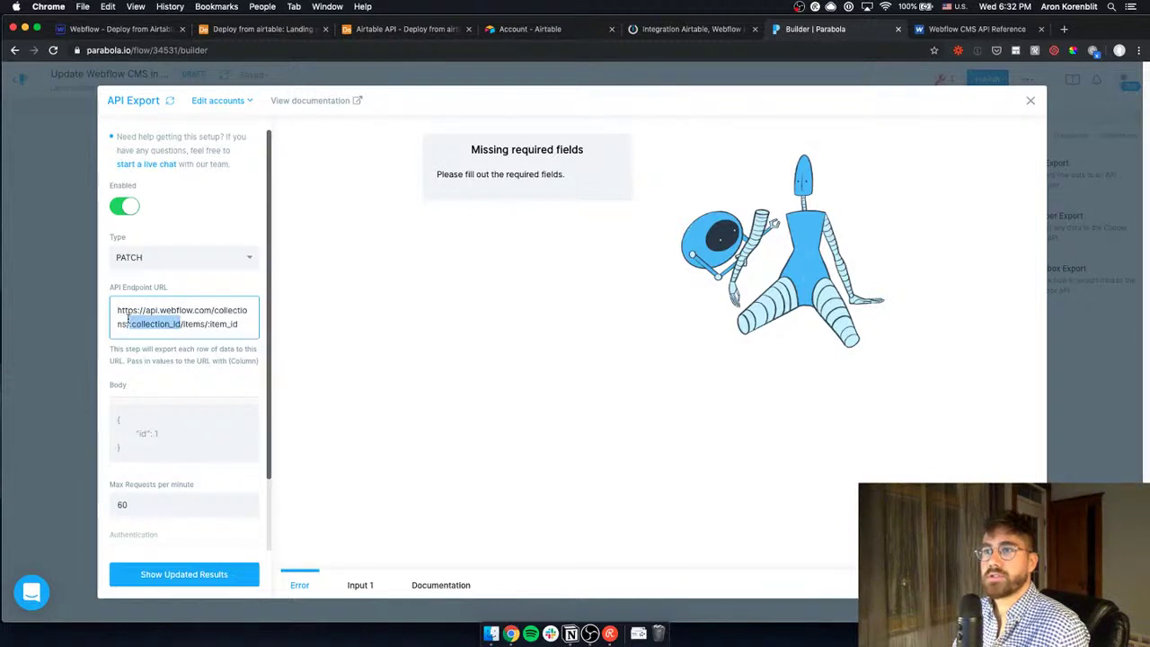
{"action": "left_click", "coordinate": [144, 28]}
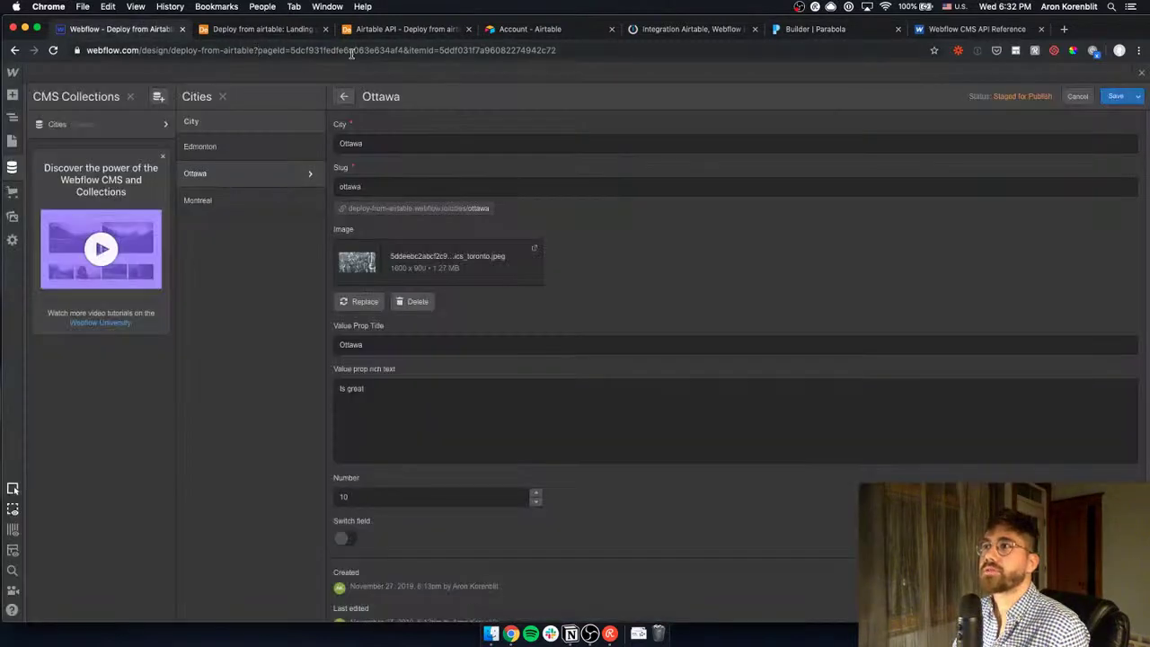
{"action": "left_click", "coordinate": [351, 50]}
{"action": "double_click", "coordinate": [350, 50]}
{"action": "key", "text": "super+c"}
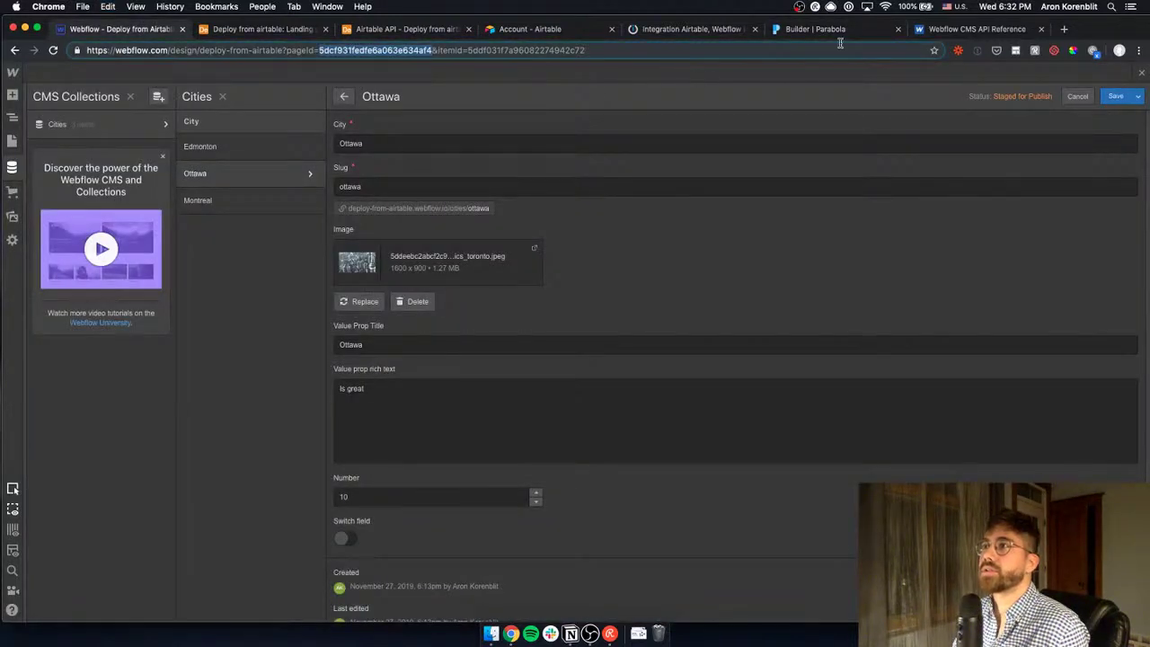
{"action": "left_click", "coordinate": [1024, 29]}
{"action": "left_click", "coordinate": [873, 25]}
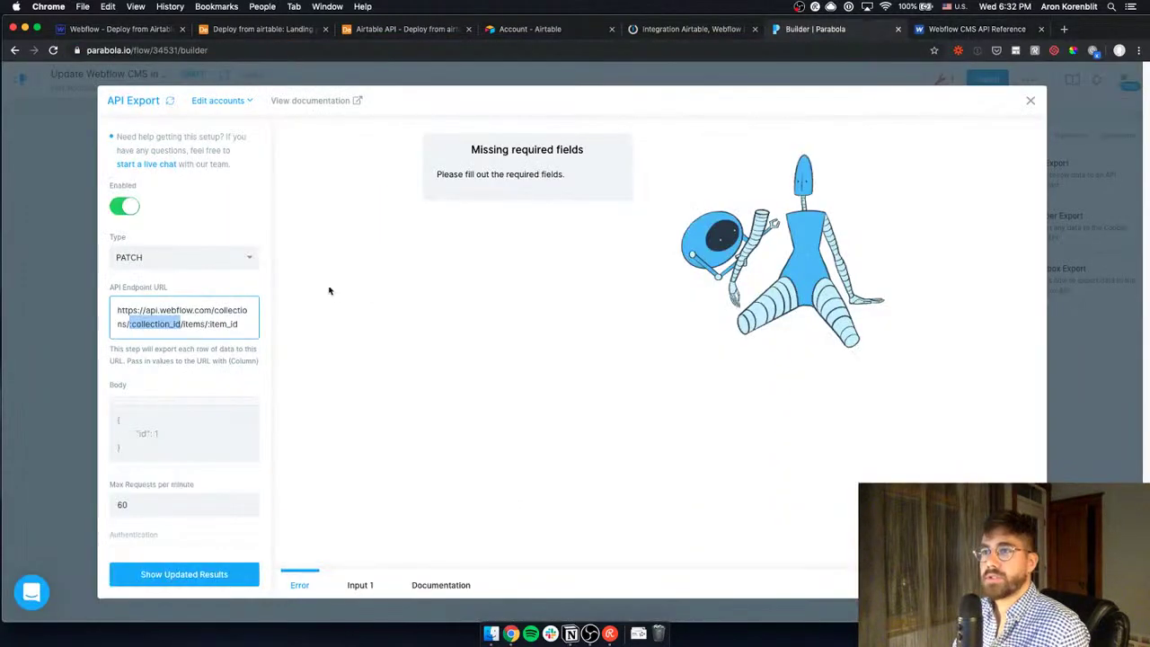
{"action": "key", "text": "super+v"}
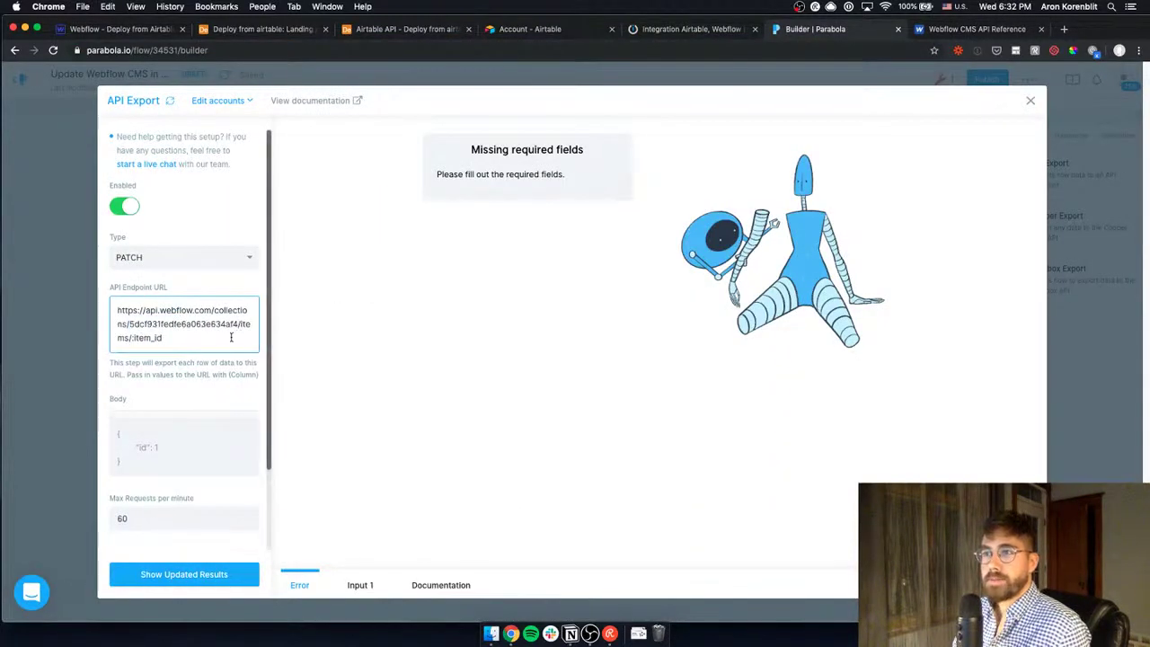
Find the _id column in the API Export's input data and replace :item_id in the endpoint URL with {_id}
{"action": "left_click", "coordinate": [359, 583]}
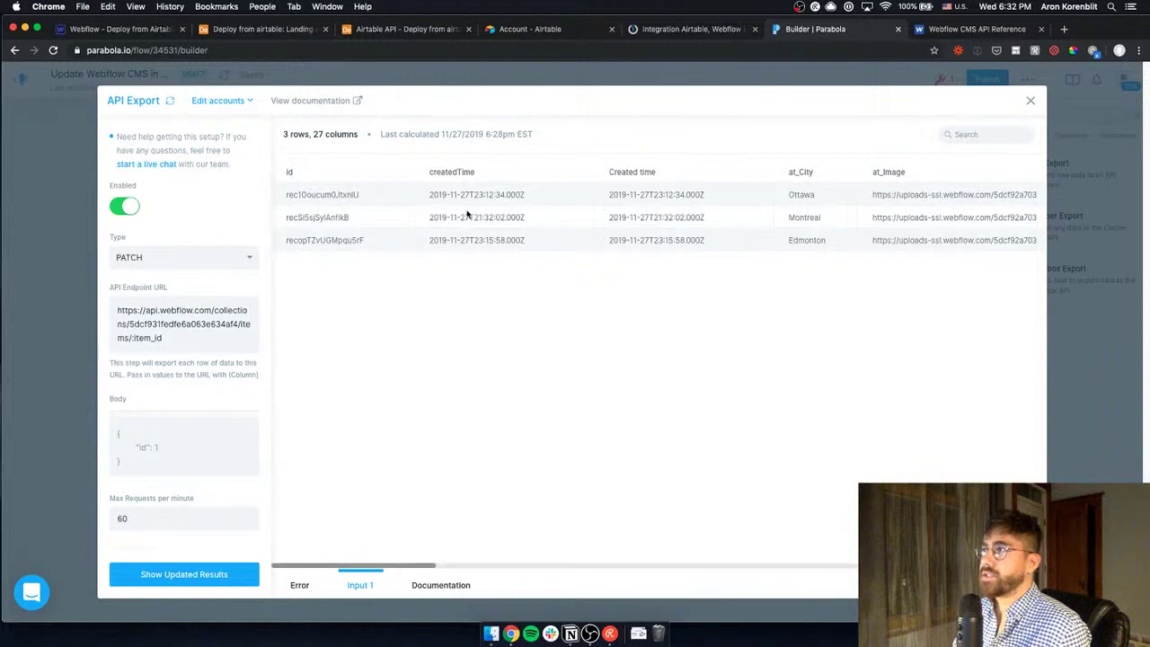
{"action": "left_click_drag", "start_coordinate": [423, 564], "coordinate": [647, 551]}
{"action": "left_click_drag", "start_coordinate": [599, 195], "coordinate": [659, 198]}
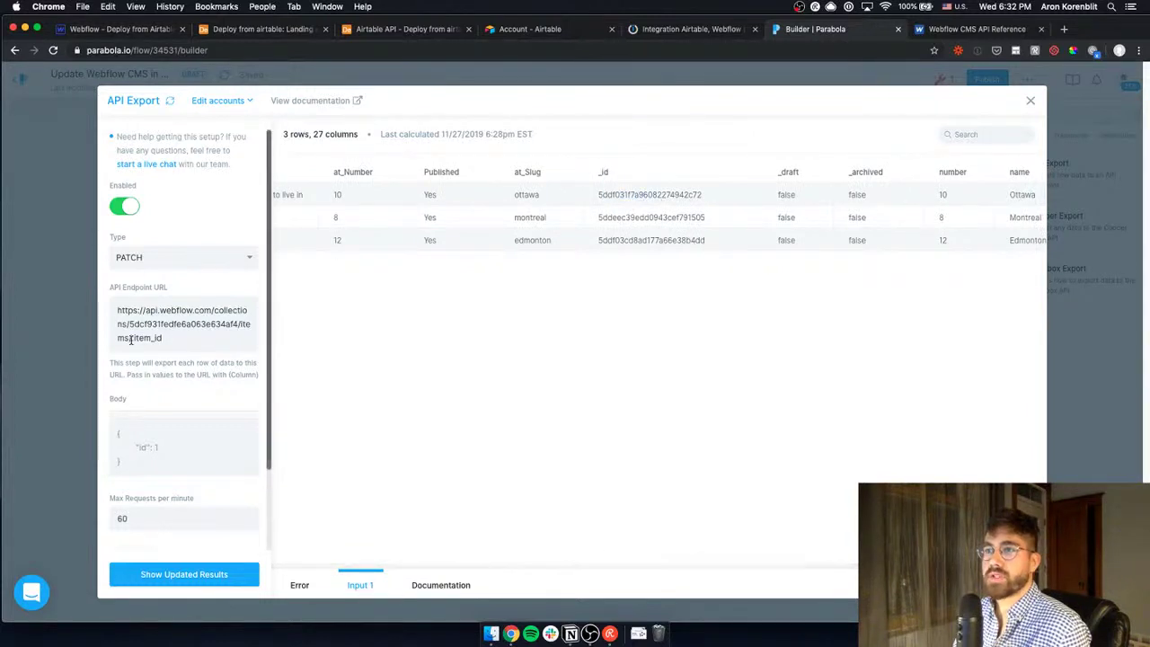
{"action": "left_click_drag", "start_coordinate": [133, 337], "coordinate": [241, 333]}
{"action": "key", "text": "BackSpace"}
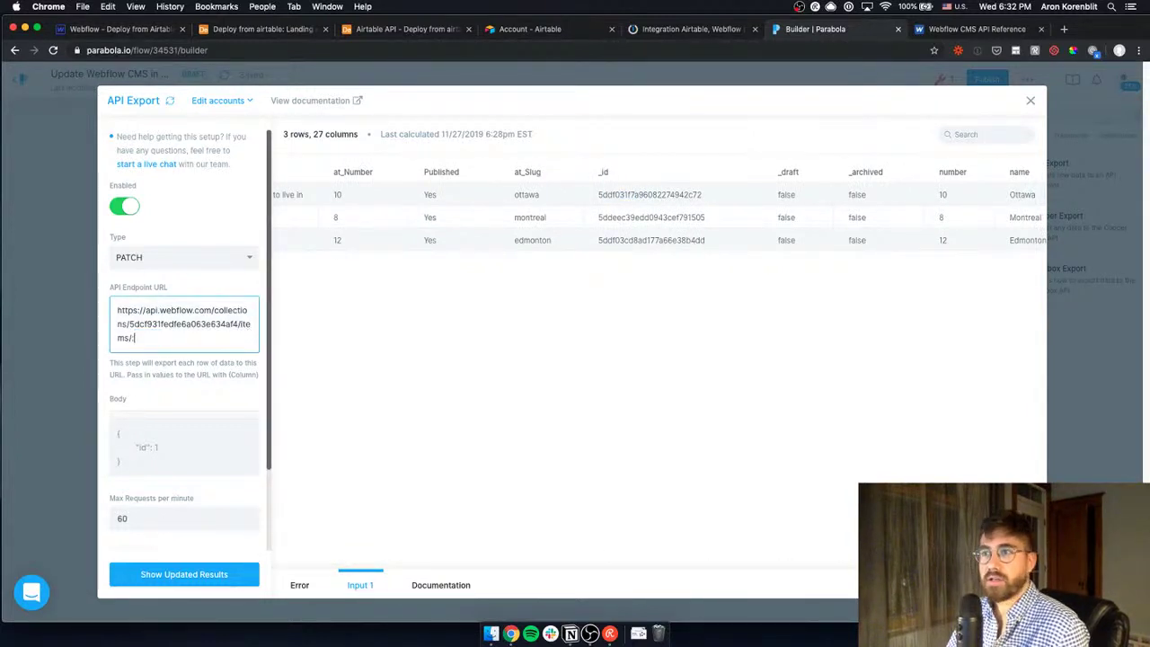
{"action": "type", "text": "{_id"}
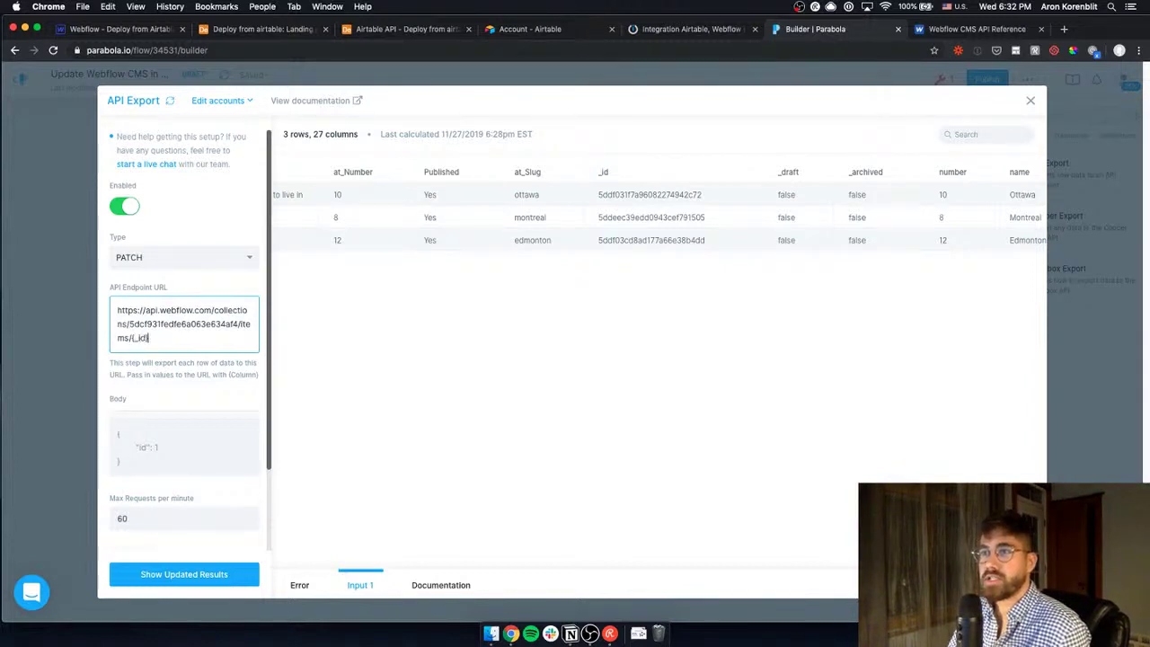
{"action": "left_click", "coordinate": [202, 395]}
Copy the JSON data block from Webflow's example PATCH request into the API Export's request body
{"action": "scroll", "coordinate": [203, 393], "scroll_direction": "down", "scroll_amount": 1}
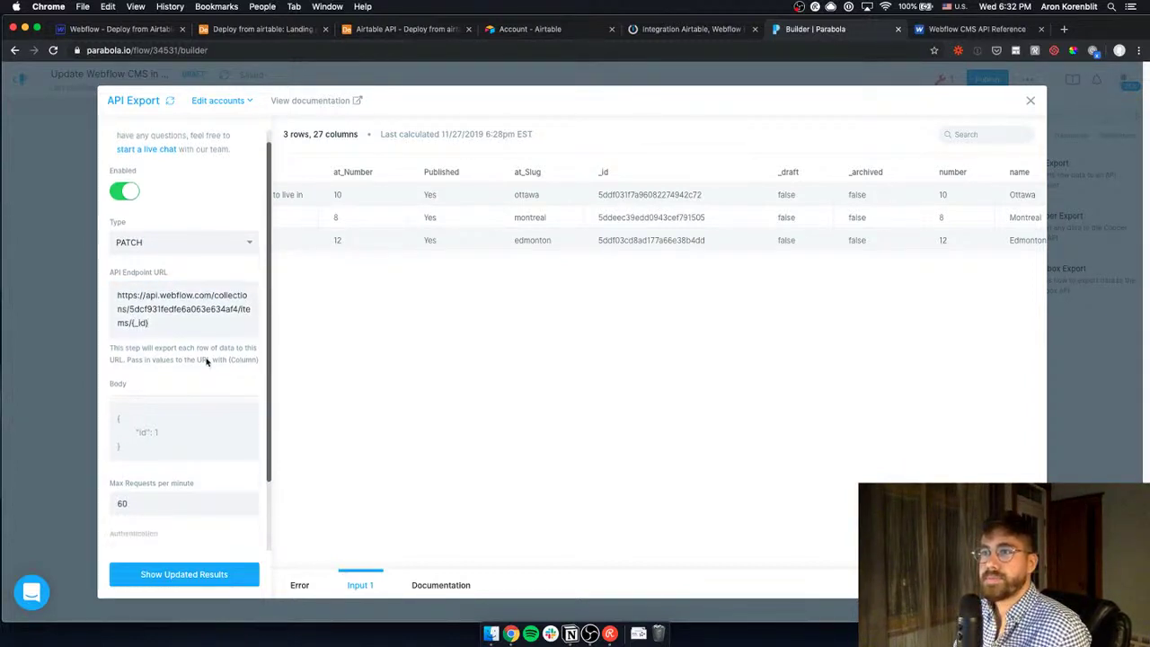
{"action": "left_click", "coordinate": [221, 415]}
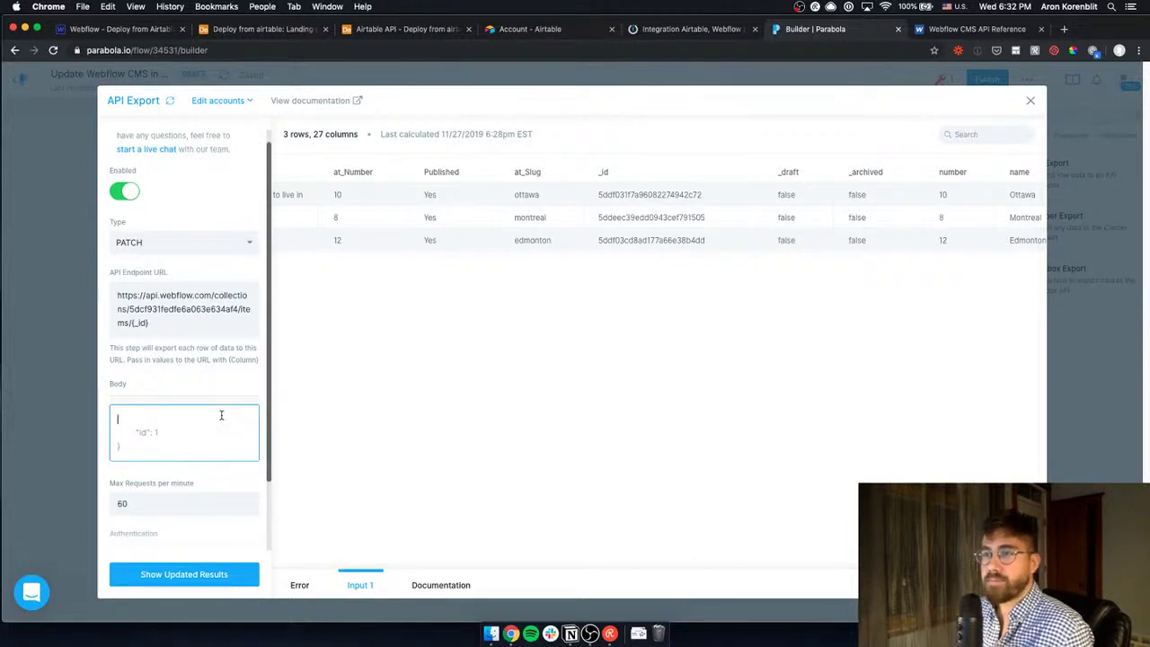
{"action": "left_click", "coordinate": [960, 28]}
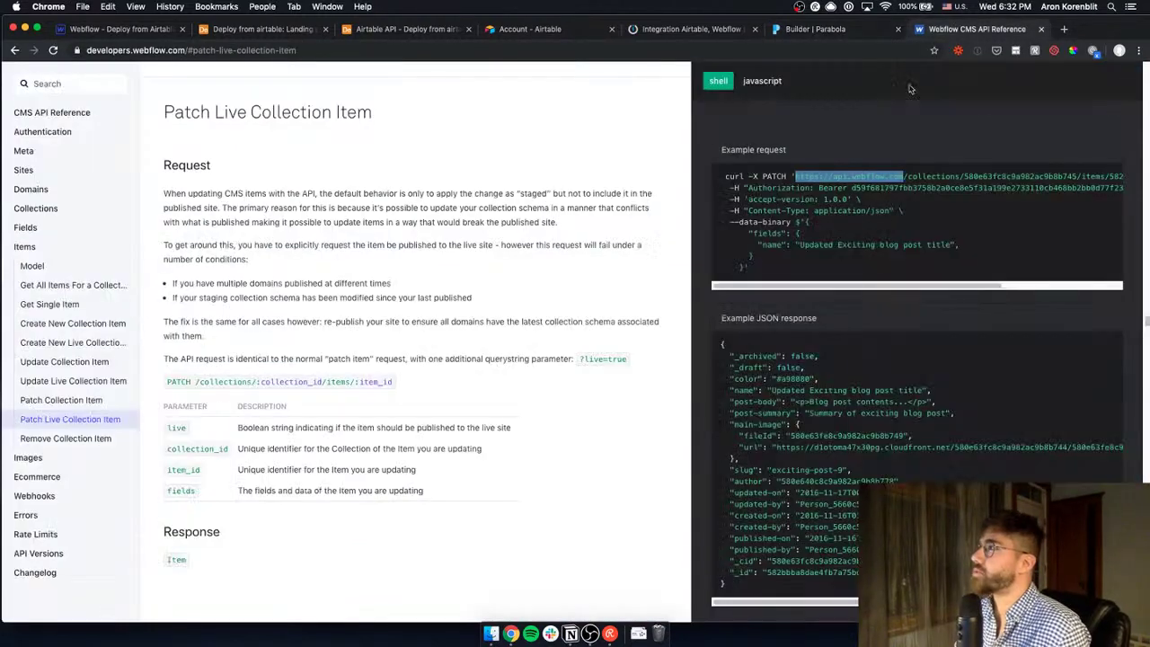
{"action": "left_click_drag", "start_coordinate": [752, 272], "coordinate": [807, 221]}
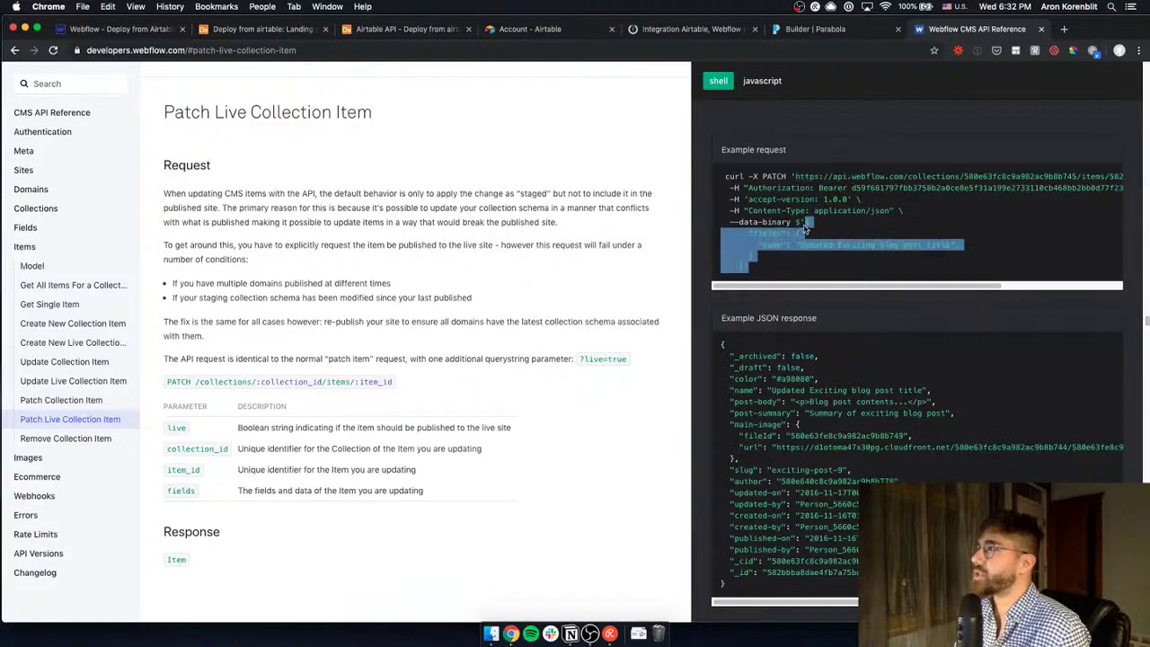
{"action": "left_click", "coordinate": [837, 34]}
{"action": "type", "text": "{   \"fields\": {     \"name\": \"Updated Exciting blog post title\",   } }'"}
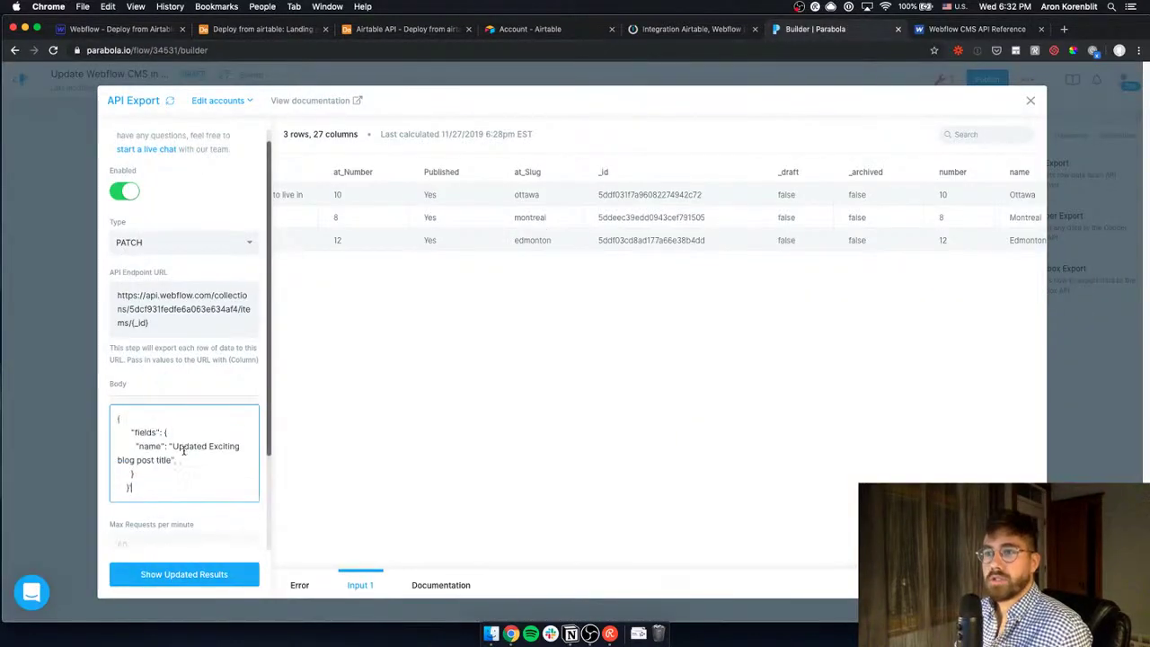
Replace the "name" key in the request body with value-prop-title, copied from the column header in the input data
{"action": "double_click", "coordinate": [151, 446]}
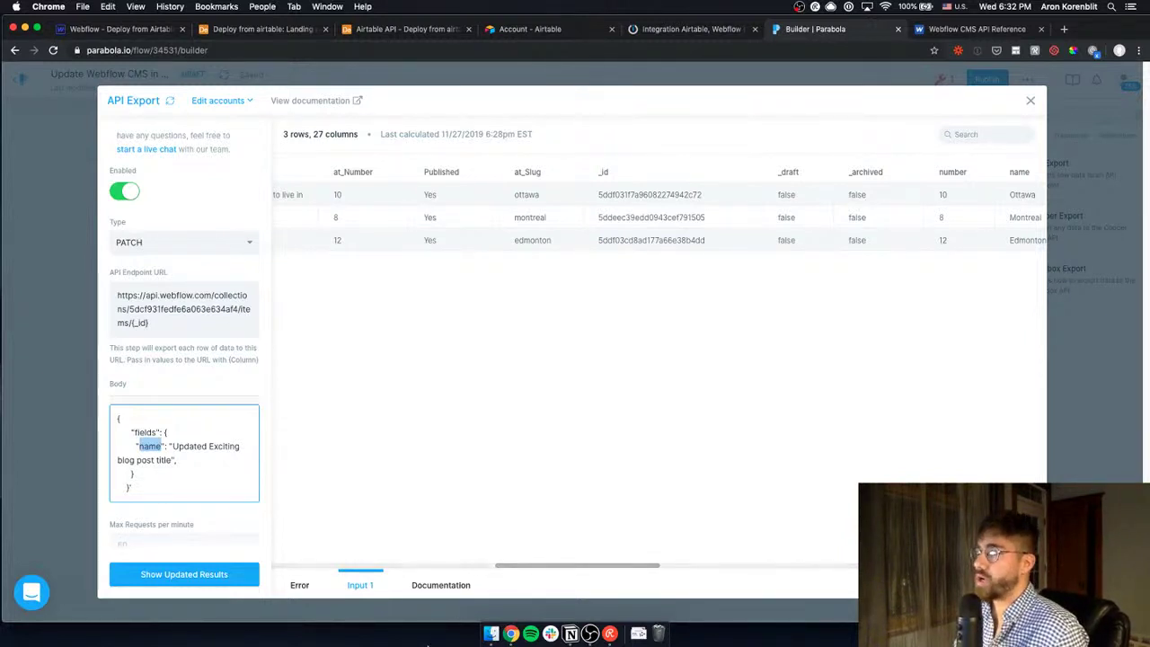
{"action": "left_click_drag", "start_coordinate": [576, 564], "coordinate": [714, 561]}
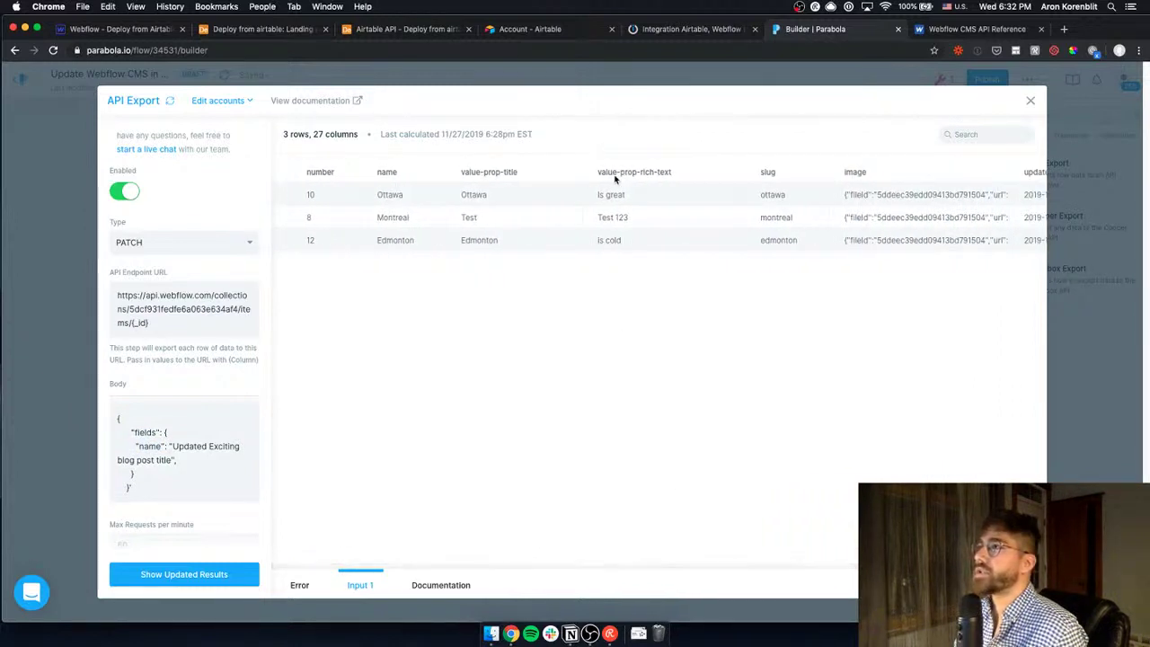
{"action": "left_click_drag", "start_coordinate": [458, 176], "coordinate": [525, 177]}
{"action": "key", "text": "ctrl+c"}
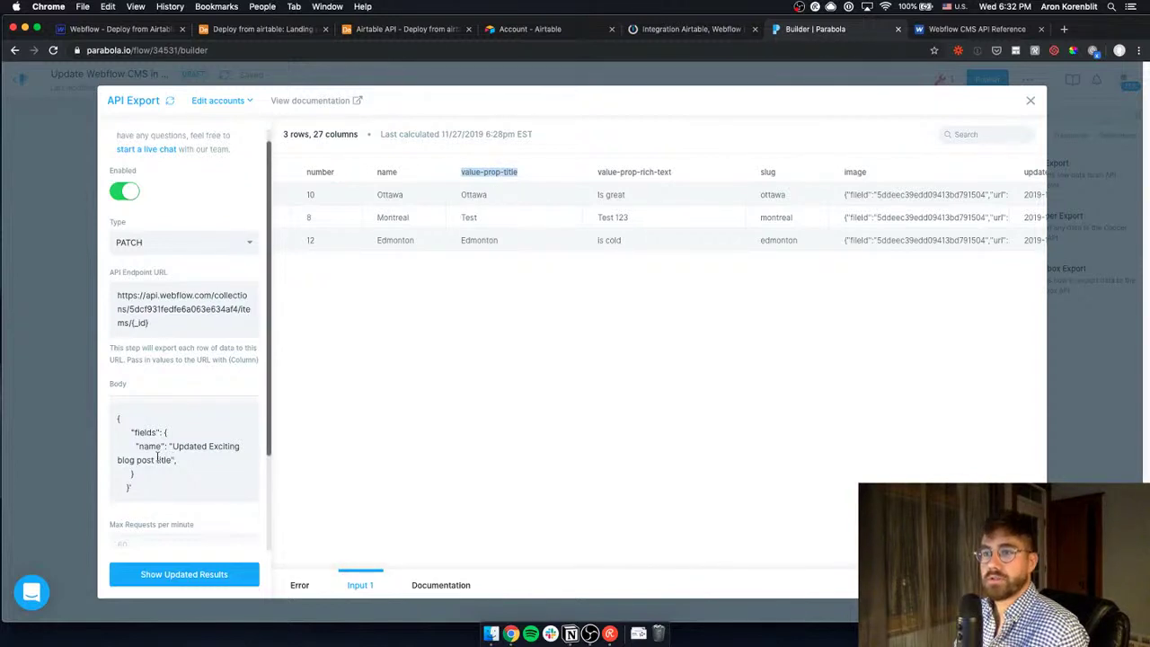
{"action": "double_click", "coordinate": [158, 447]}
{"action": "key", "text": "ctrl+v"}
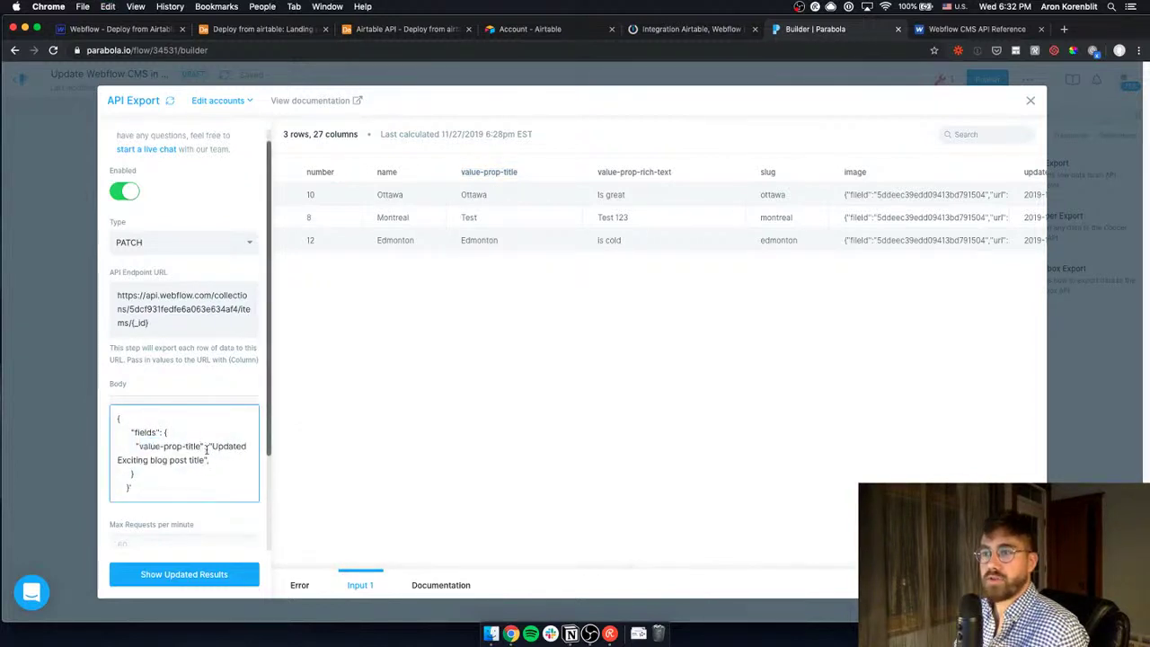
Replace the sample blog post title in the body with {at_Value Prop Title} and remove the trailing comma and stray closing apostrophe
{"action": "left_click_drag", "start_coordinate": [209, 447], "coordinate": [204, 459]}
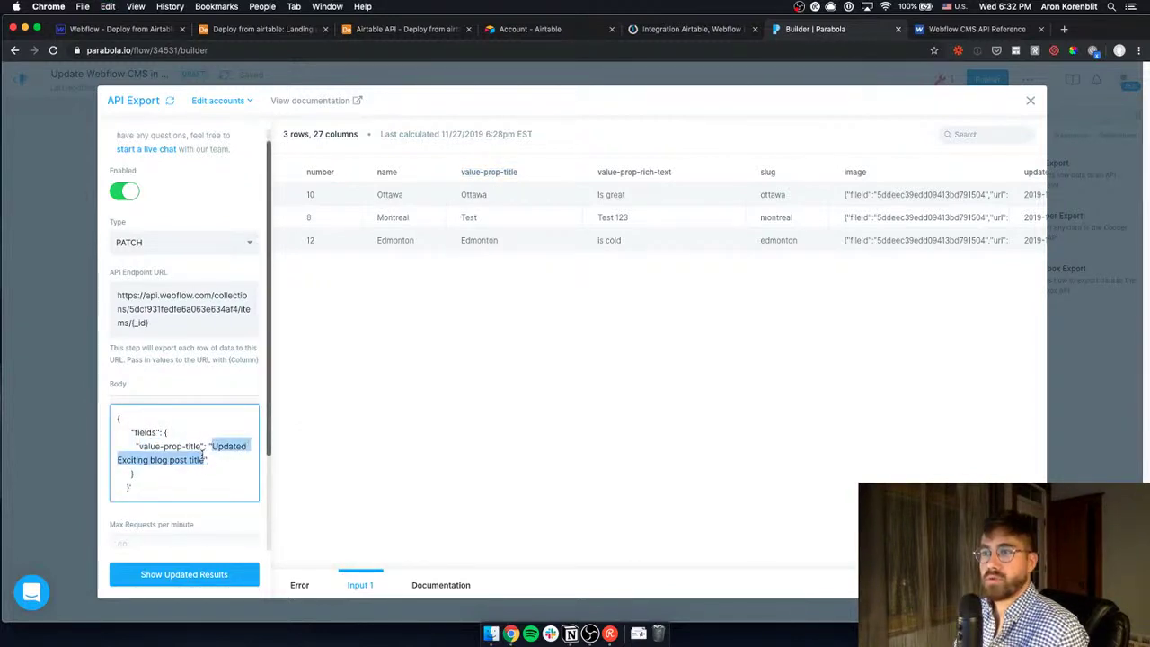
{"action": "left_click_drag", "start_coordinate": [662, 566], "coordinate": [423, 567]}
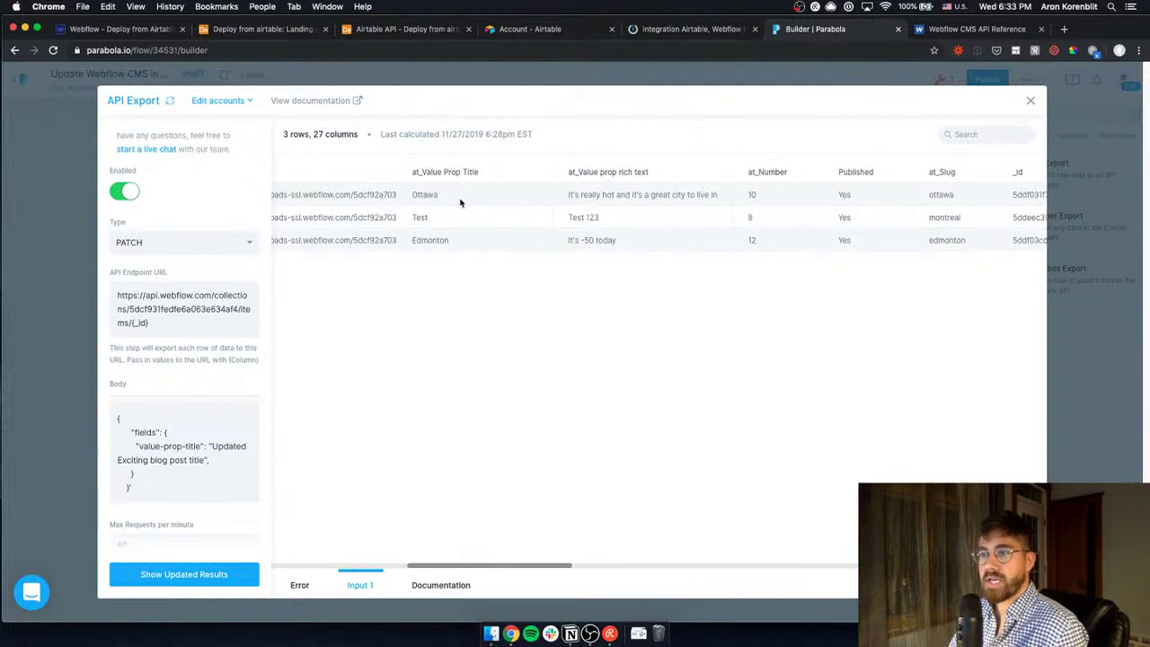
{"action": "left_click", "coordinate": [212, 445]}
{"action": "left_click_drag", "start_coordinate": [211, 444], "coordinate": [199, 457]}
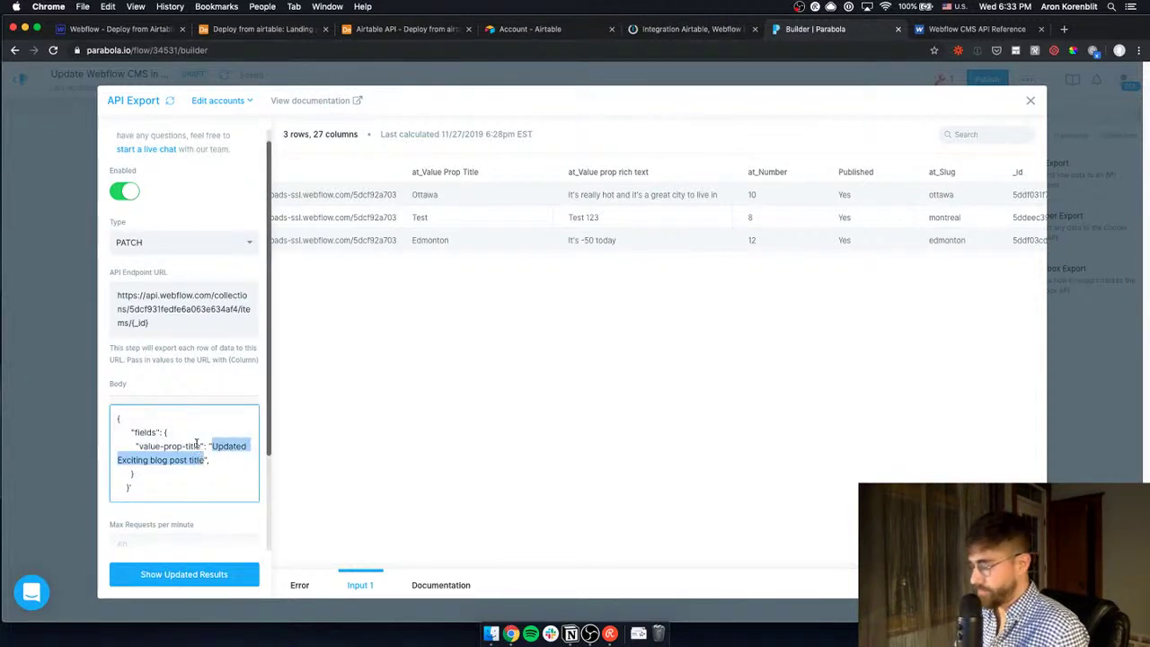
{"action": "type", "text": "{"}
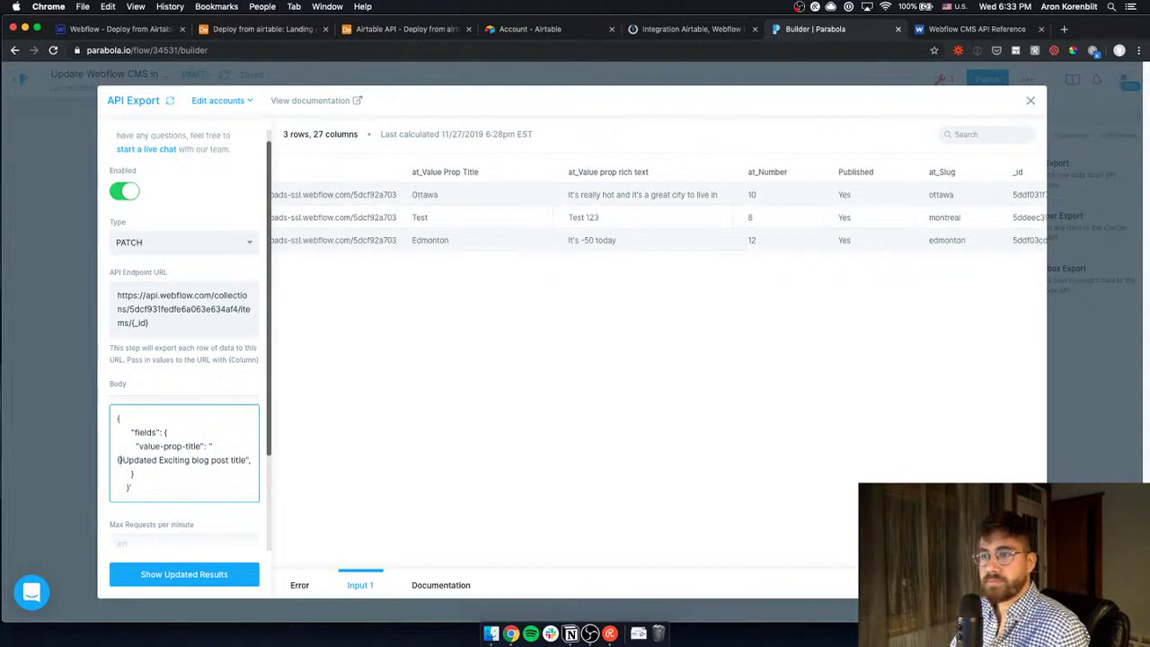
{"action": "type", "text": "at_"}
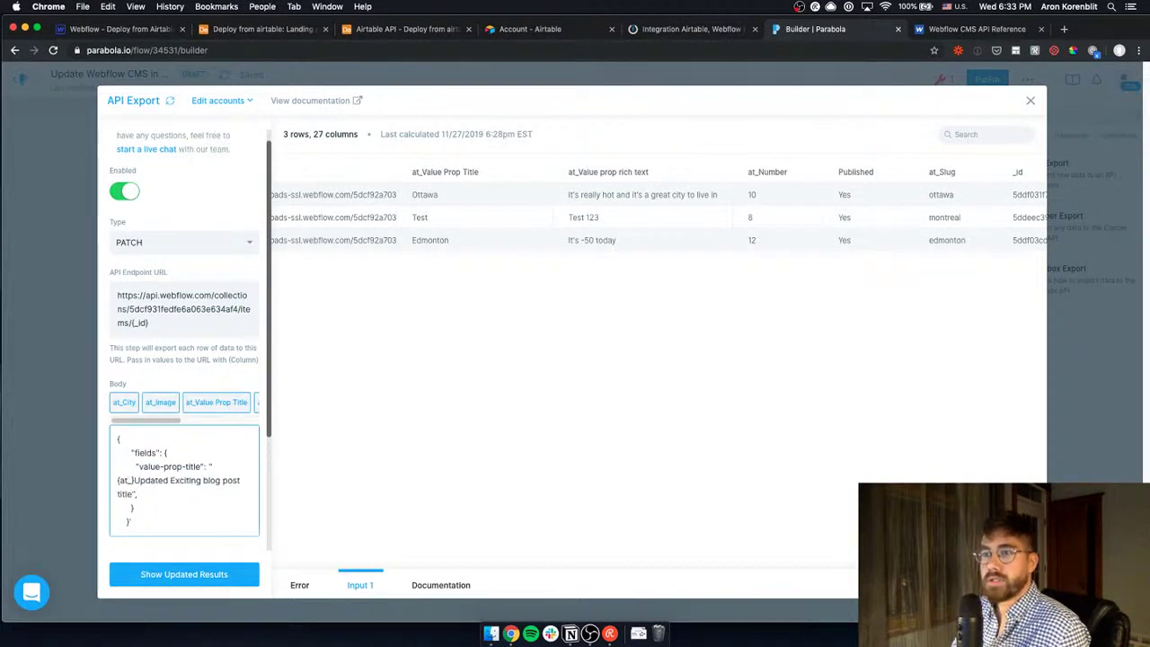
{"action": "left_click", "coordinate": [199, 401]}
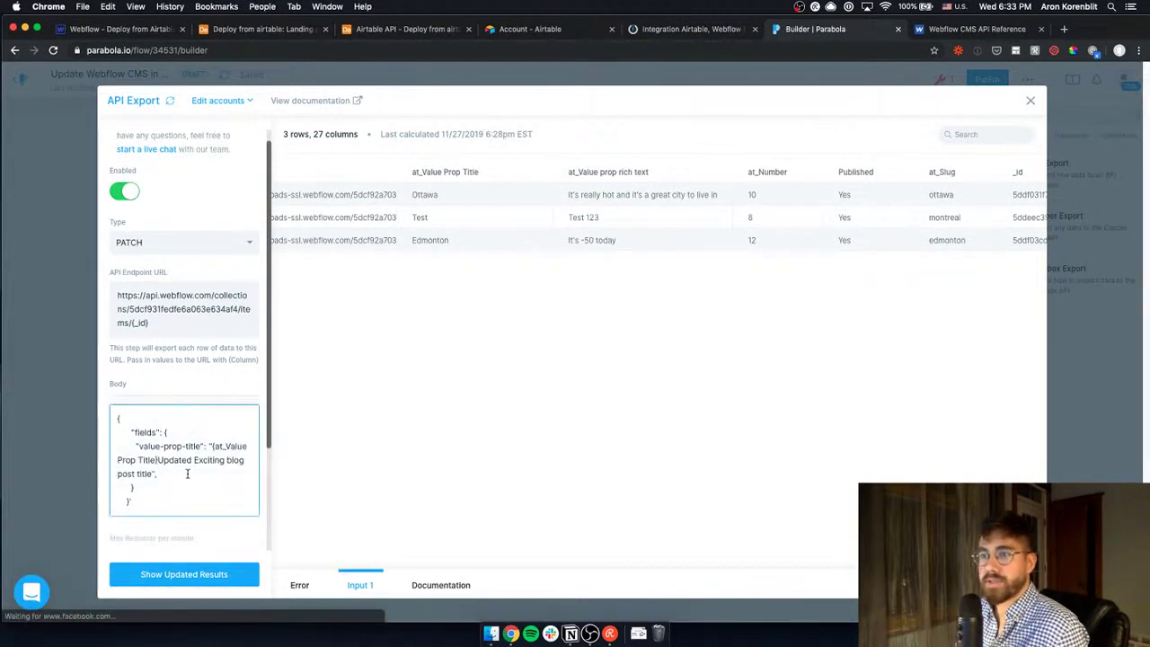
{"action": "left_click_drag", "start_coordinate": [157, 460], "coordinate": [151, 471]}
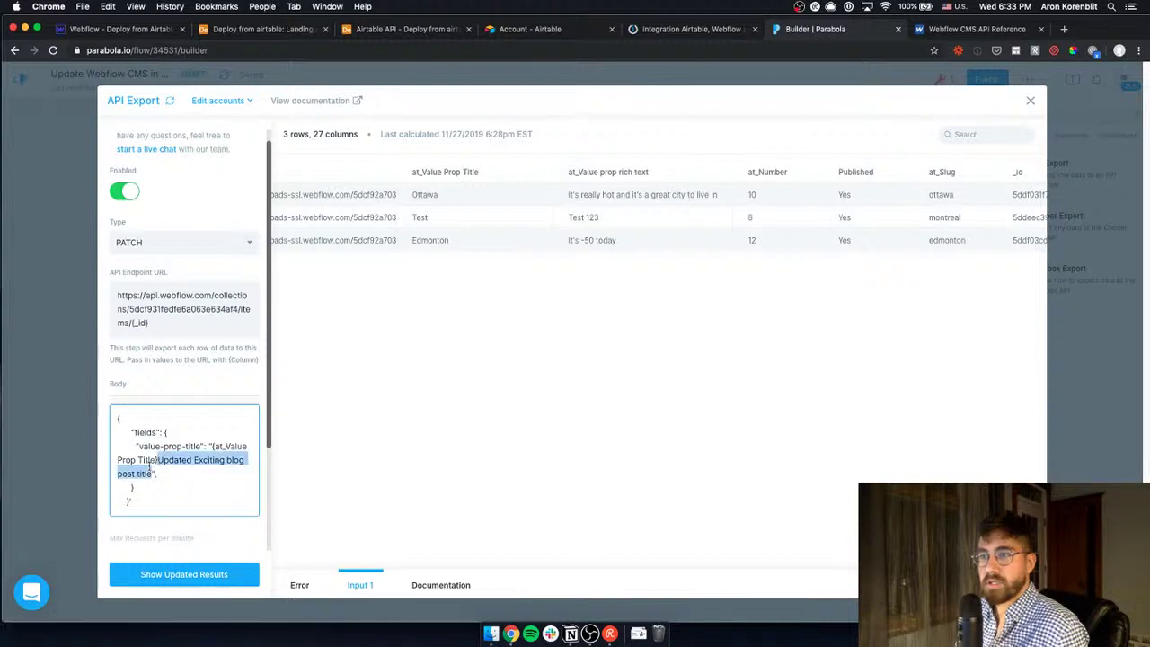
{"action": "key", "text": "BackSpace"}
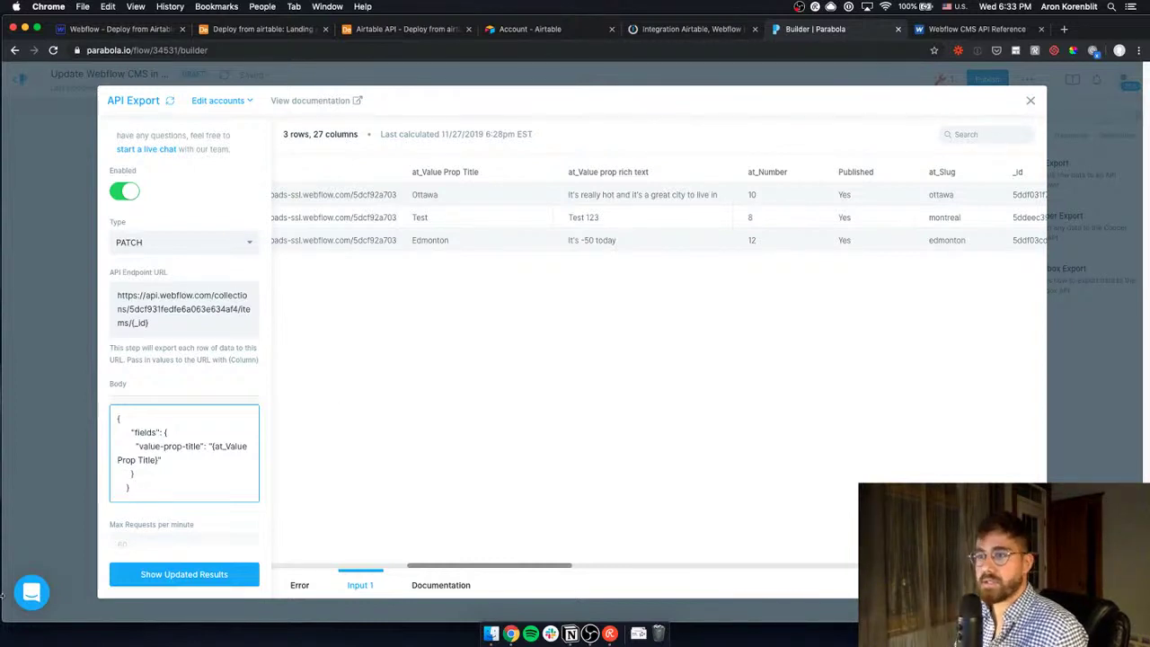
Update the API Export results and set its authentication to Bearer Token
{"action": "scroll", "coordinate": [192, 516], "scroll_direction": "down", "scroll_amount": 1}
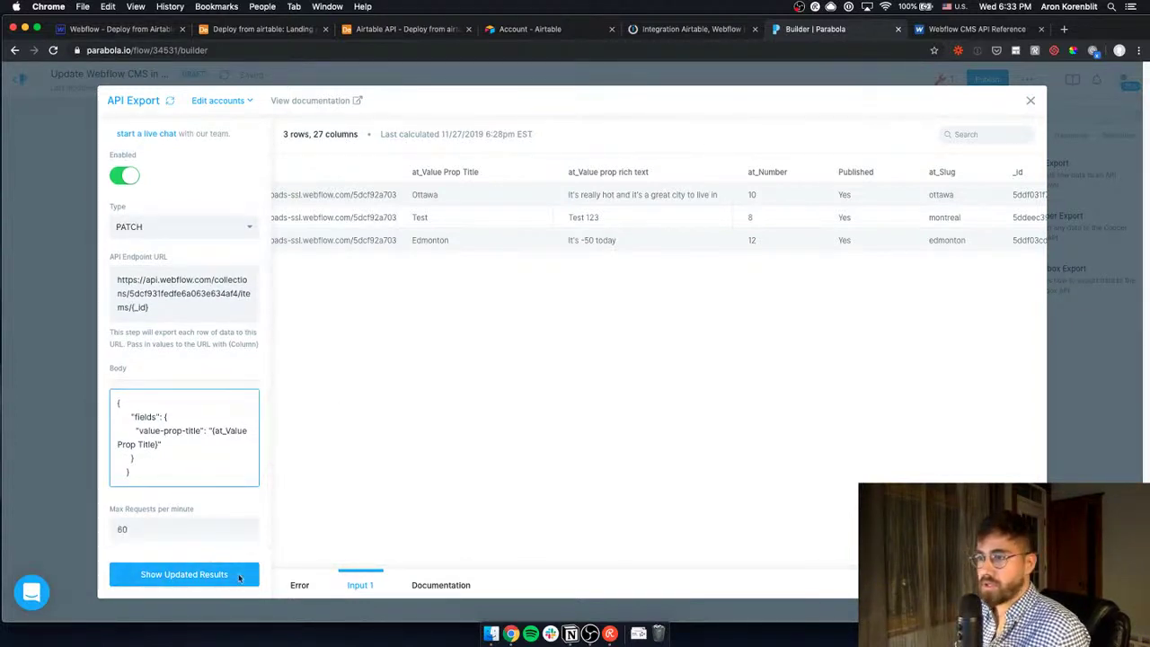
{"action": "left_click", "coordinate": [239, 575]}
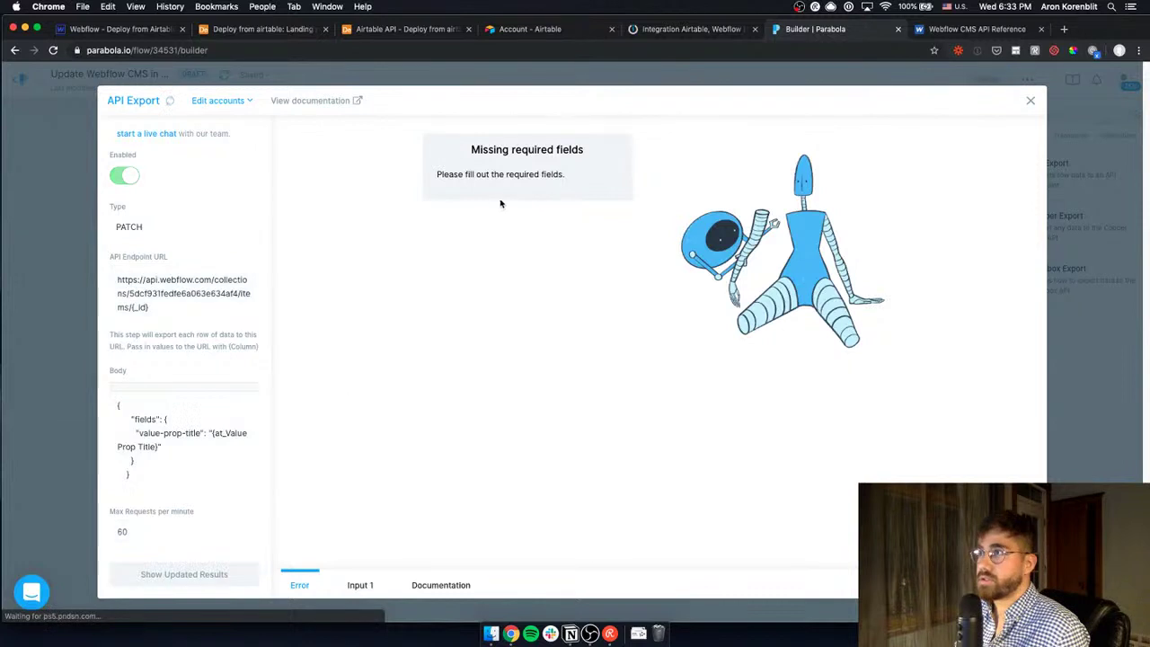
{"action": "scroll", "coordinate": [175, 470], "scroll_direction": "down", "scroll_amount": 2}
{"action": "left_click", "coordinate": [178, 491]}
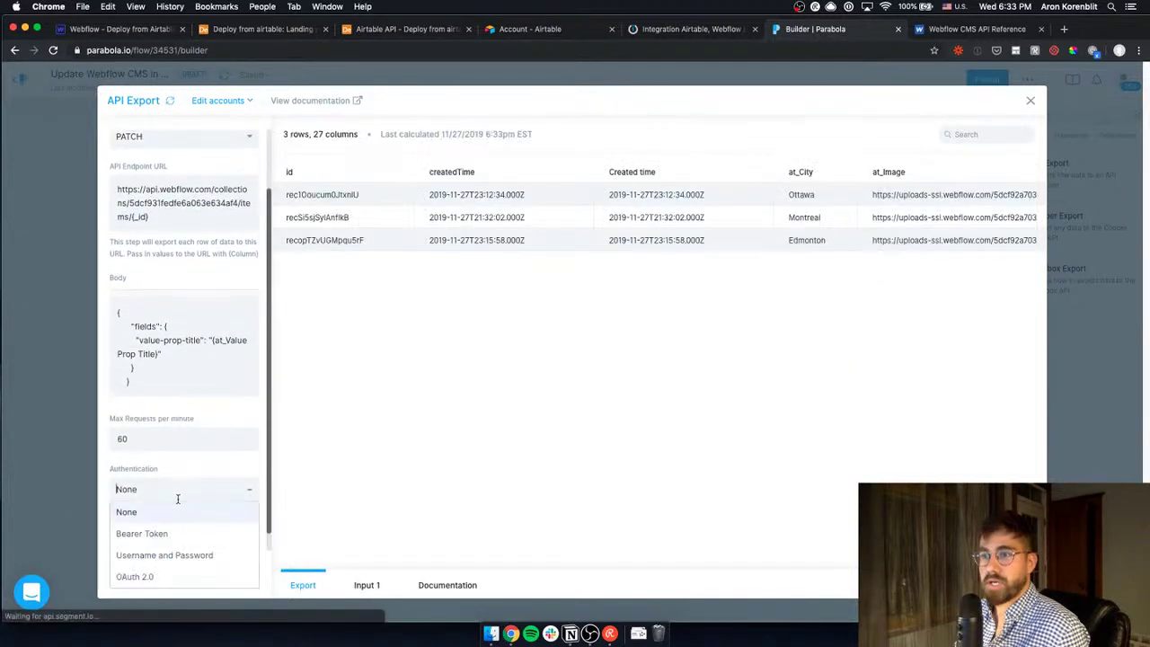
{"action": "left_click", "coordinate": [142, 533]}
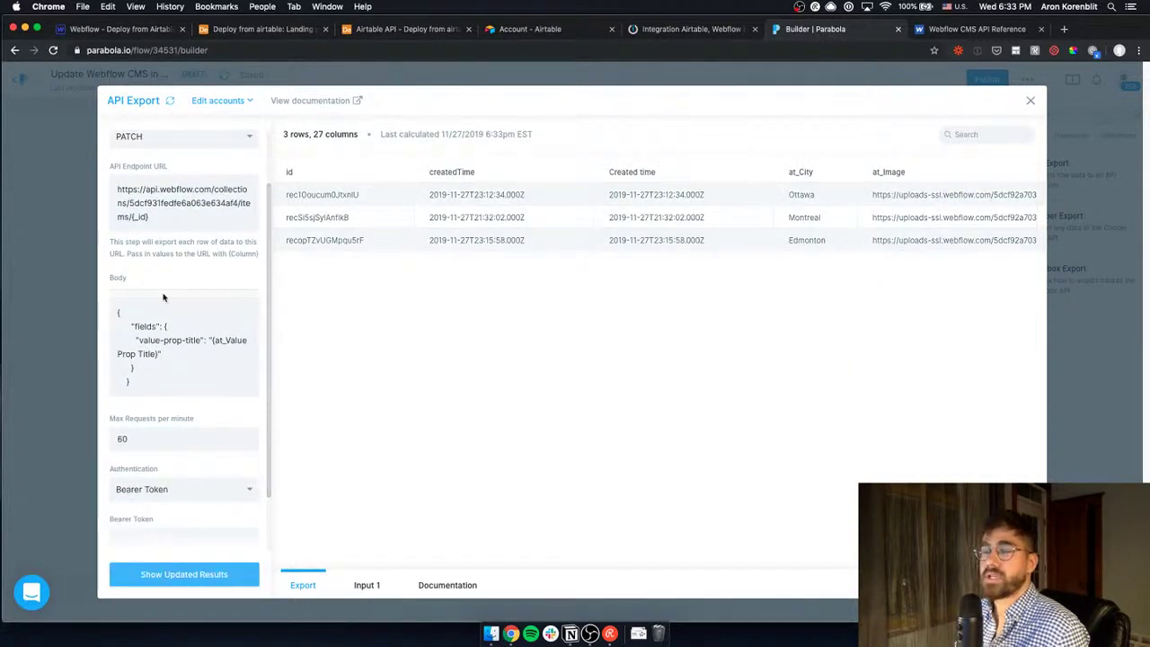
Get the Webflow API token from the Notion notes, paste it into the API Export's bearer token field, and update the results
{"action": "left_click", "coordinate": [570, 633]}
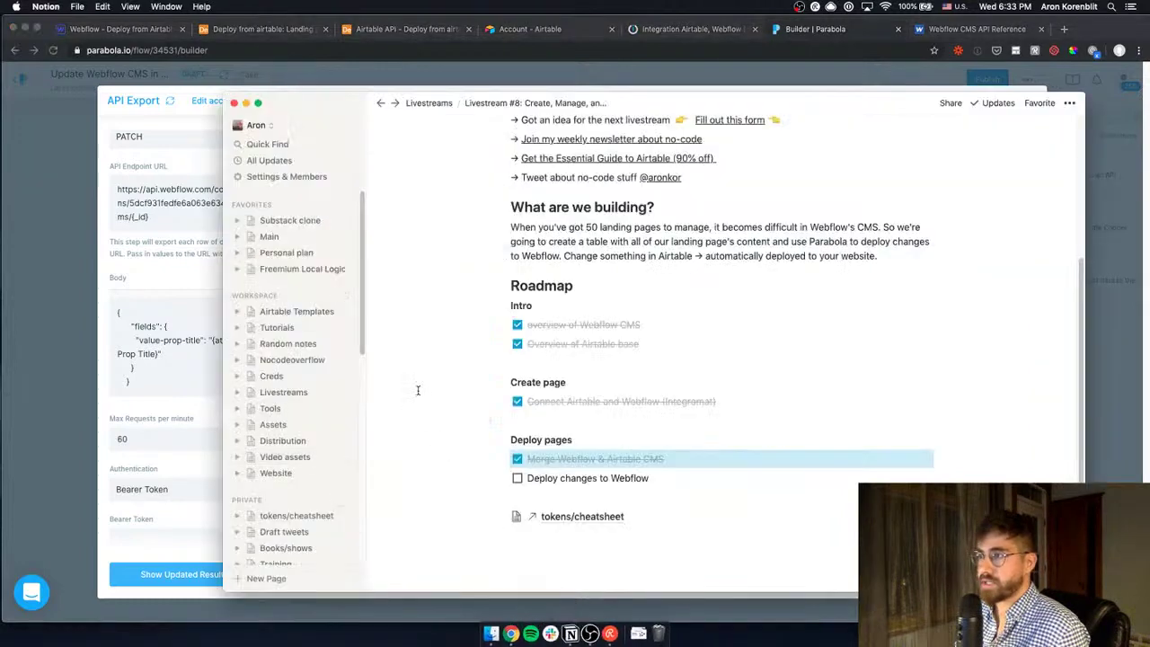
{"action": "key", "text": "super+w"}
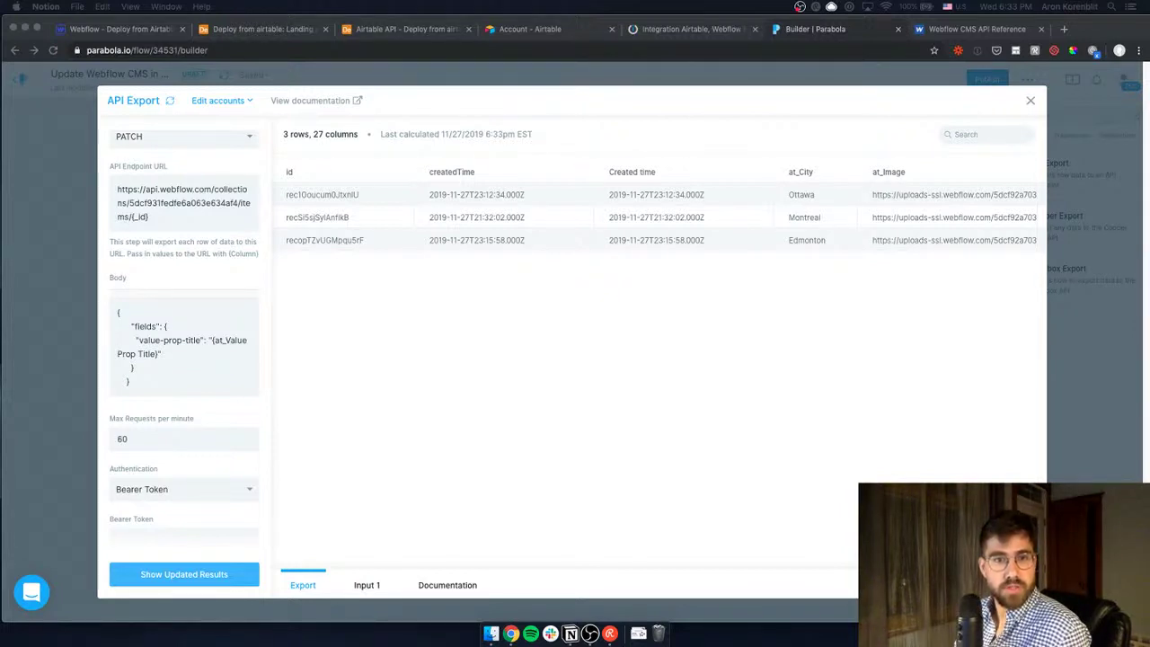
{"action": "left_click", "coordinate": [158, 542]}
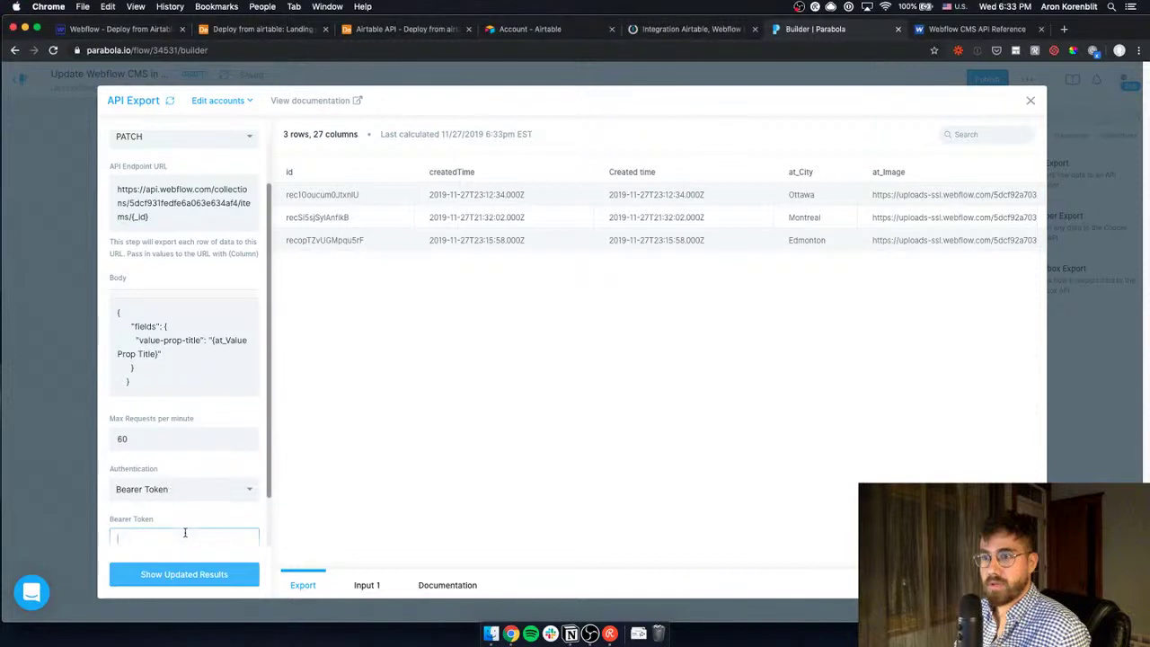
{"action": "key", "text": "super+v"}
{"action": "scroll", "coordinate": [199, 523], "scroll_direction": "down", "scroll_amount": 3}
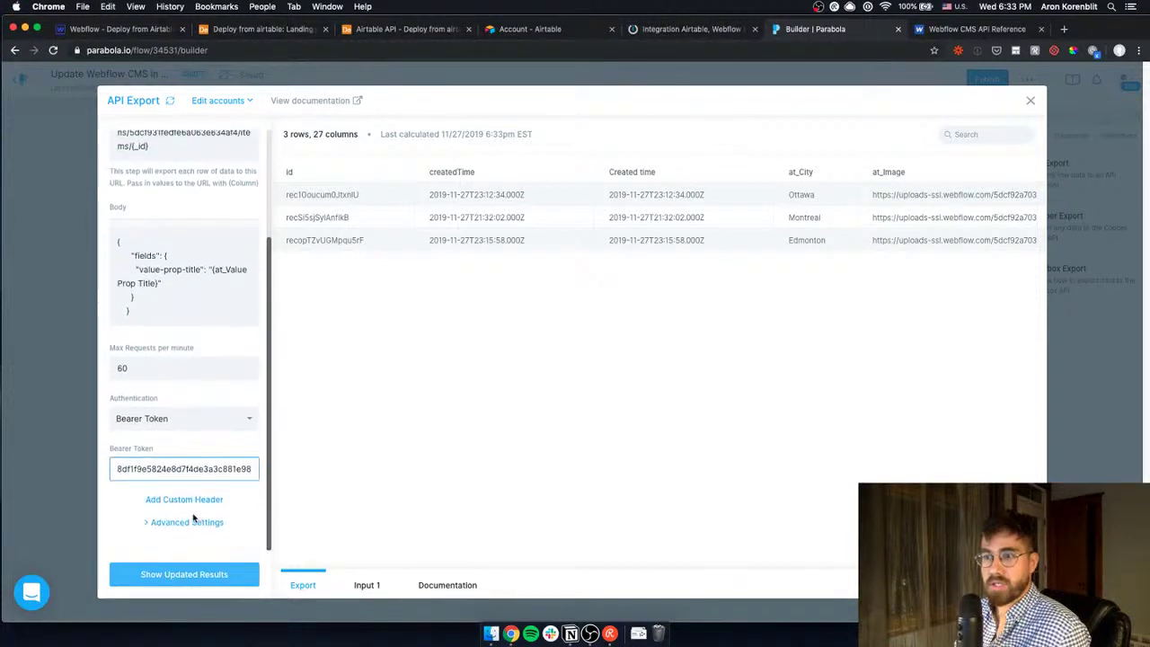
{"action": "left_click", "coordinate": [231, 575]}
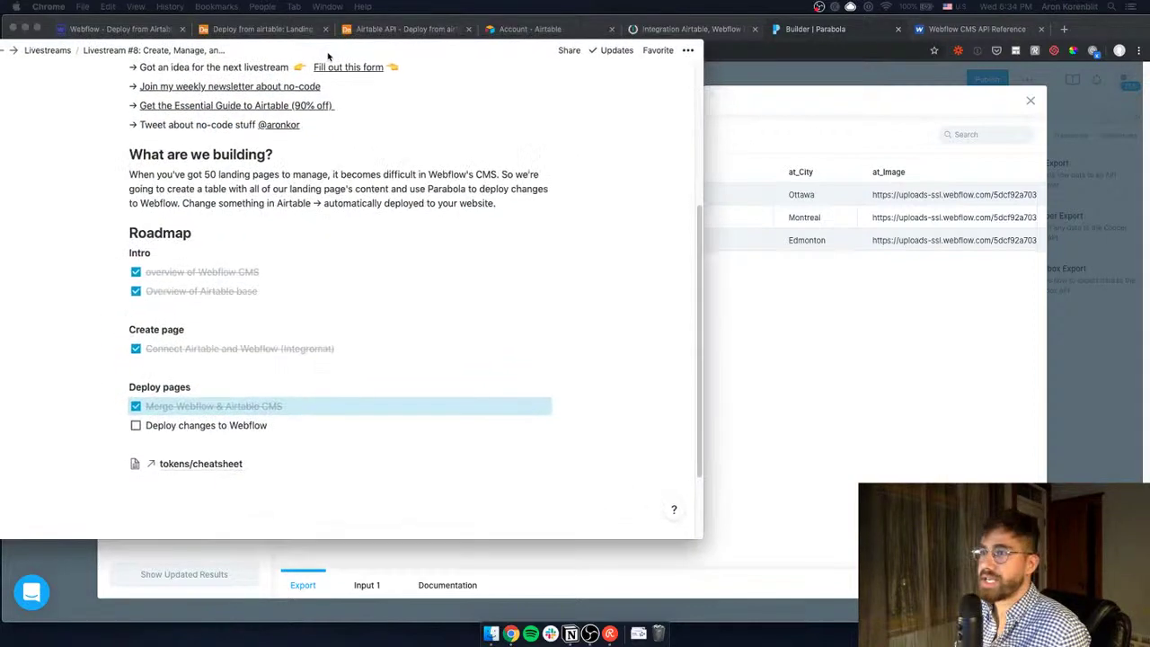
Return from Notion to Parabola and close the API Export settings to show the flow canvas
{"action": "scroll", "coordinate": [677, 194], "scroll_direction": "up", "scroll_amount": 5}
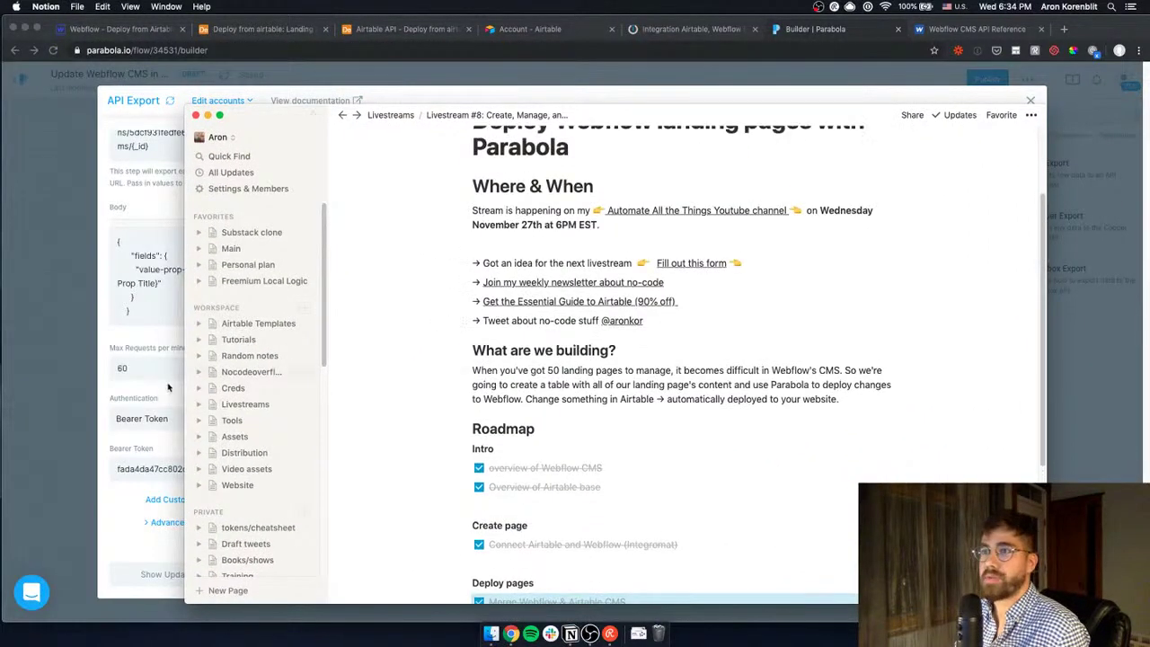
{"action": "key", "text": "super+Tab"}
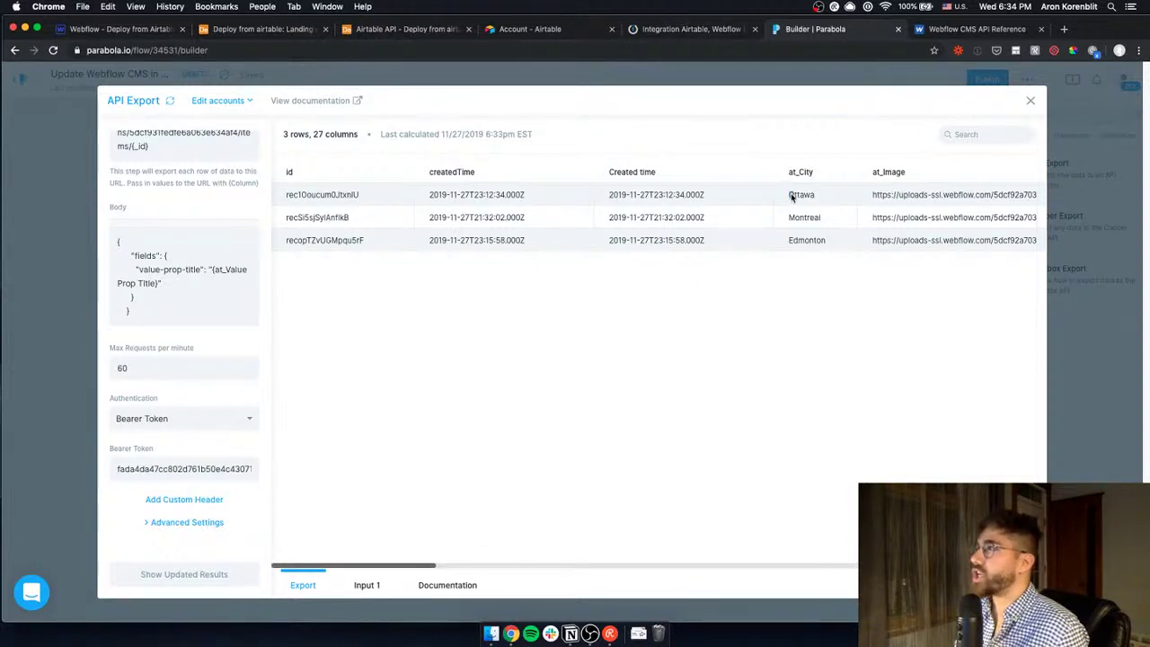
{"action": "left_click_drag", "start_coordinate": [791, 196], "coordinate": [815, 198]}
{"action": "left_click", "coordinate": [817, 201]}
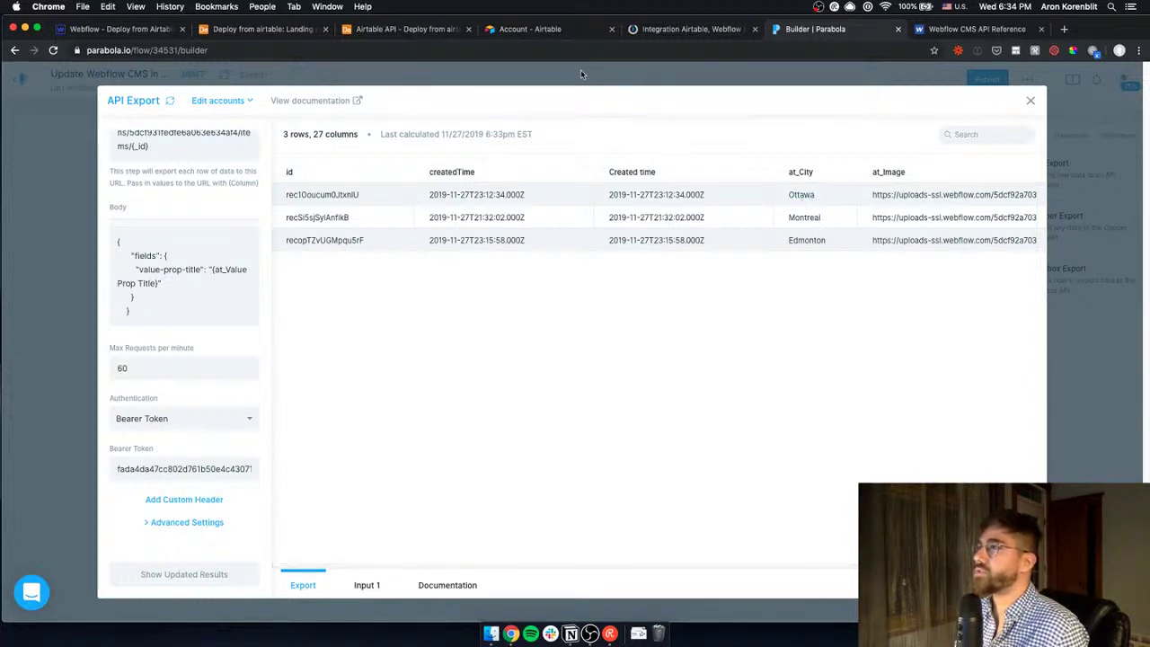
{"action": "left_click", "coordinate": [1031, 100]}
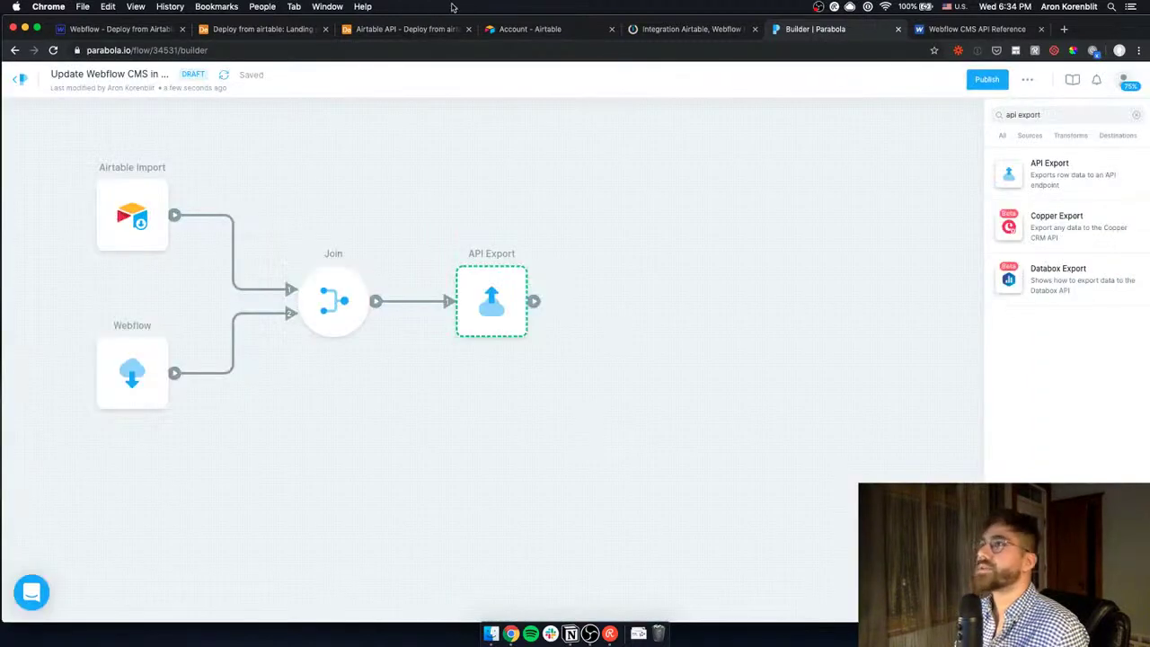
Switch to the Airtable Landing pages table and examine the Ottawa record's value prop title, slug and city fields
{"action": "left_click", "coordinate": [403, 29]}
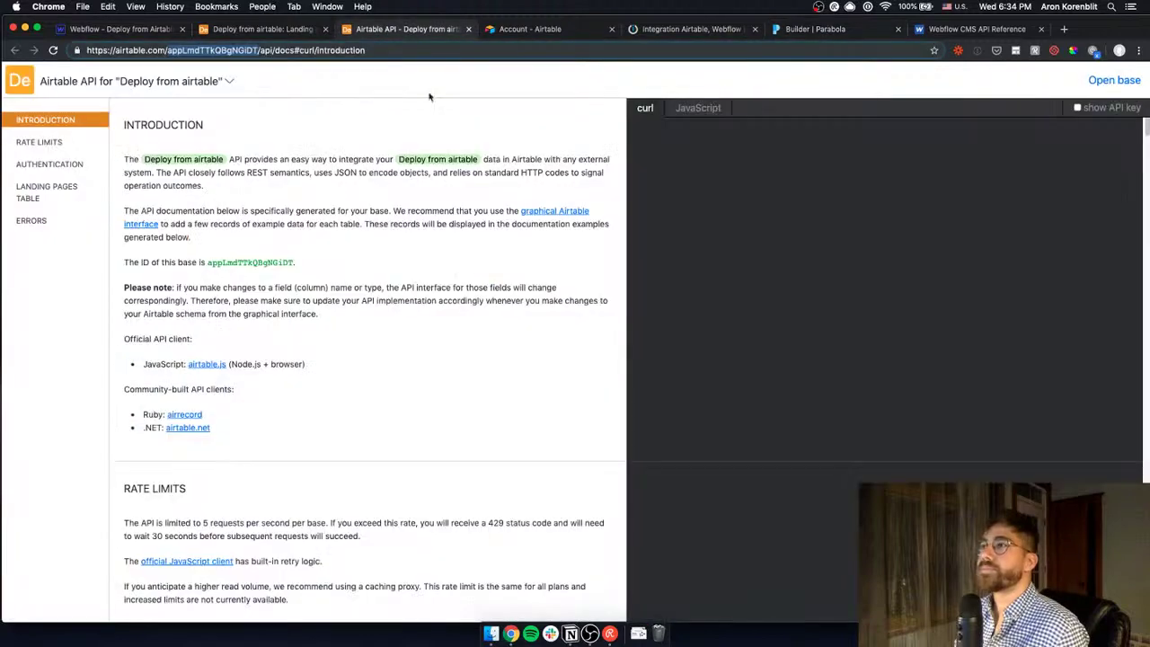
{"action": "left_click", "coordinate": [241, 30]}
{"action": "left_click", "coordinate": [629, 186]}
{"action": "key", "text": "Down"}
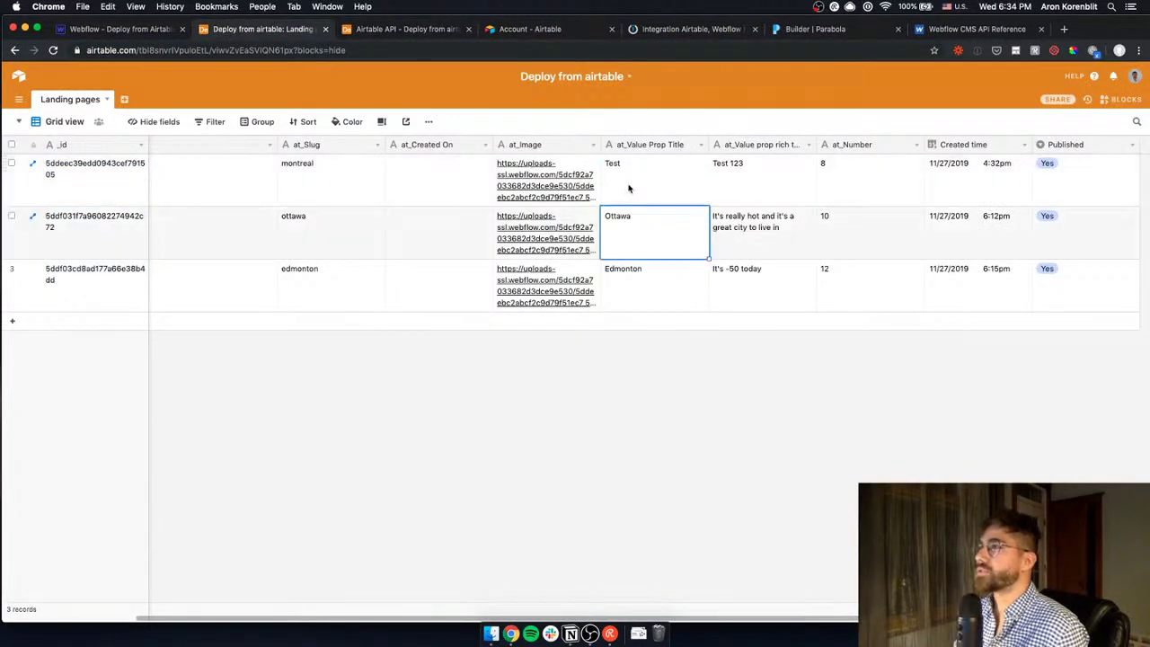
{"action": "double_click", "coordinate": [654, 225]}
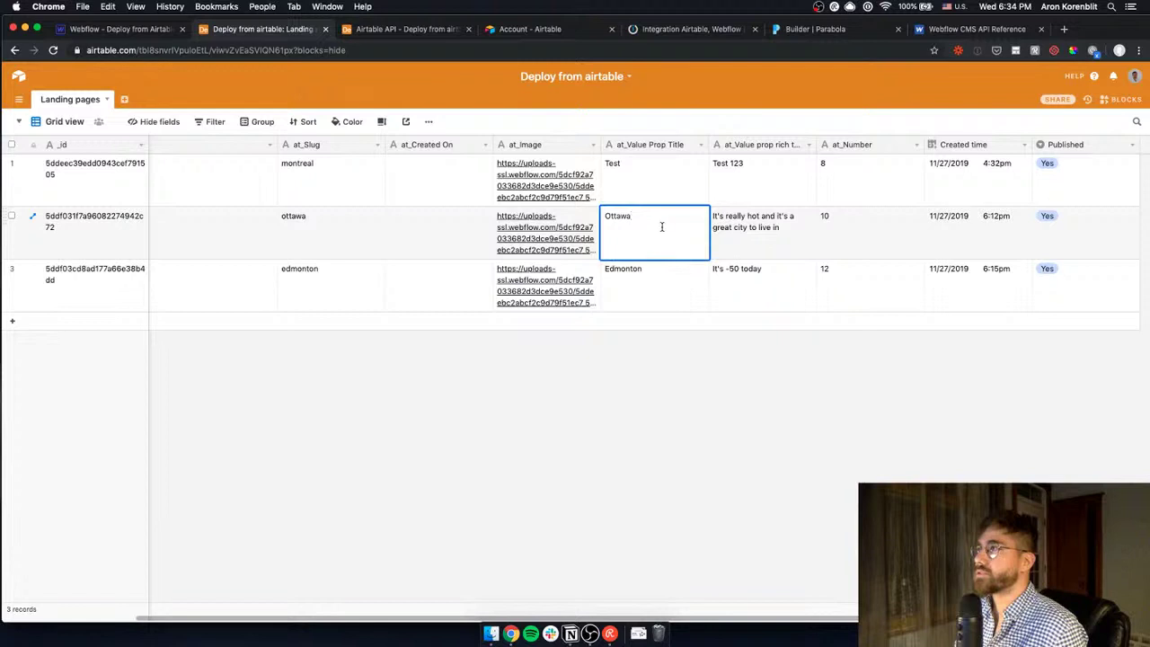
{"action": "left_click", "coordinate": [417, 224]}
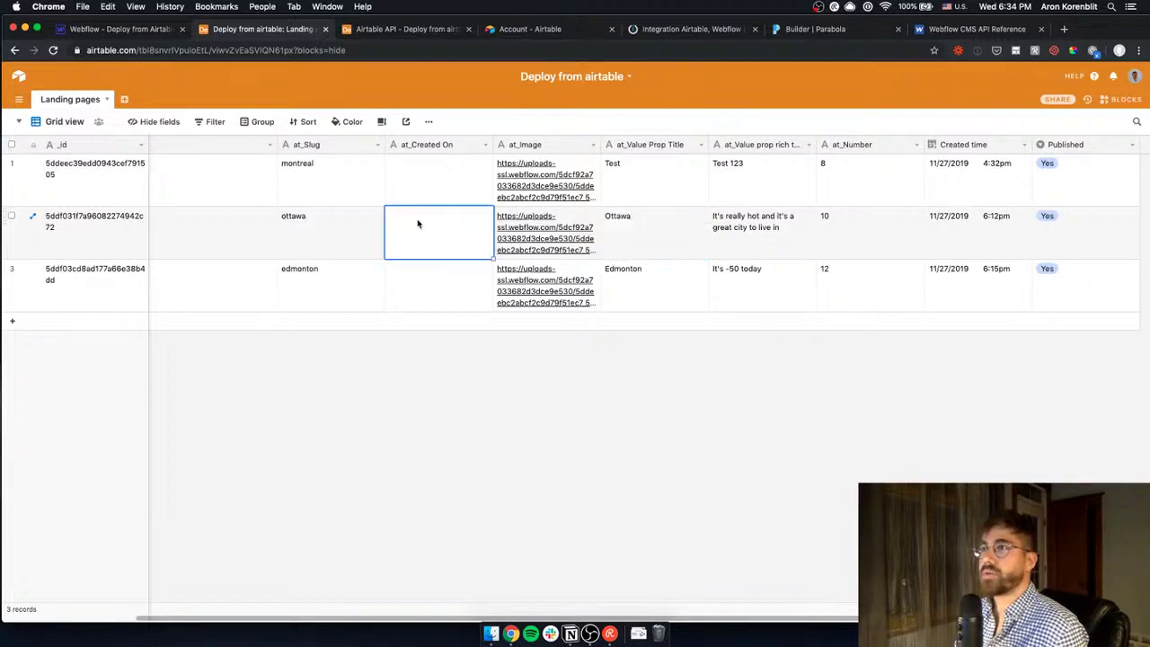
{"action": "left_click", "coordinate": [350, 221]}
{"action": "key", "text": "Left"}
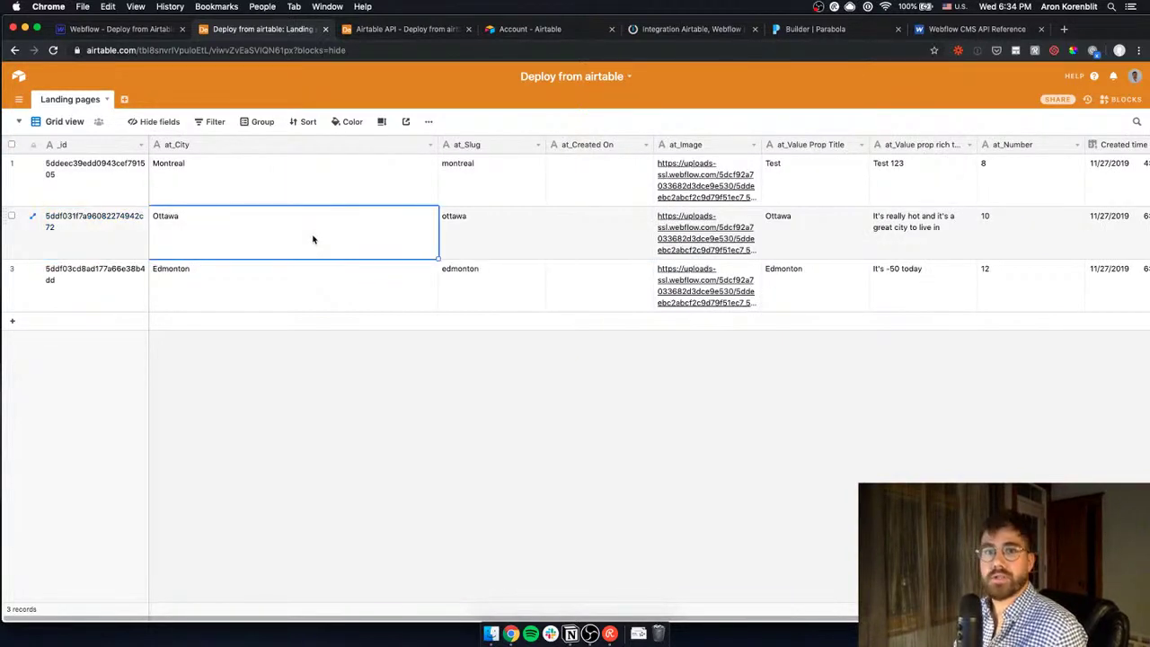
Change the Ottawa record's at_City value to Ottawa2 in the Airtable Landing pages table
{"action": "double_click", "coordinate": [312, 239]}
{"action": "type", "text": "2"}
{"action": "key", "text": "Escape"}
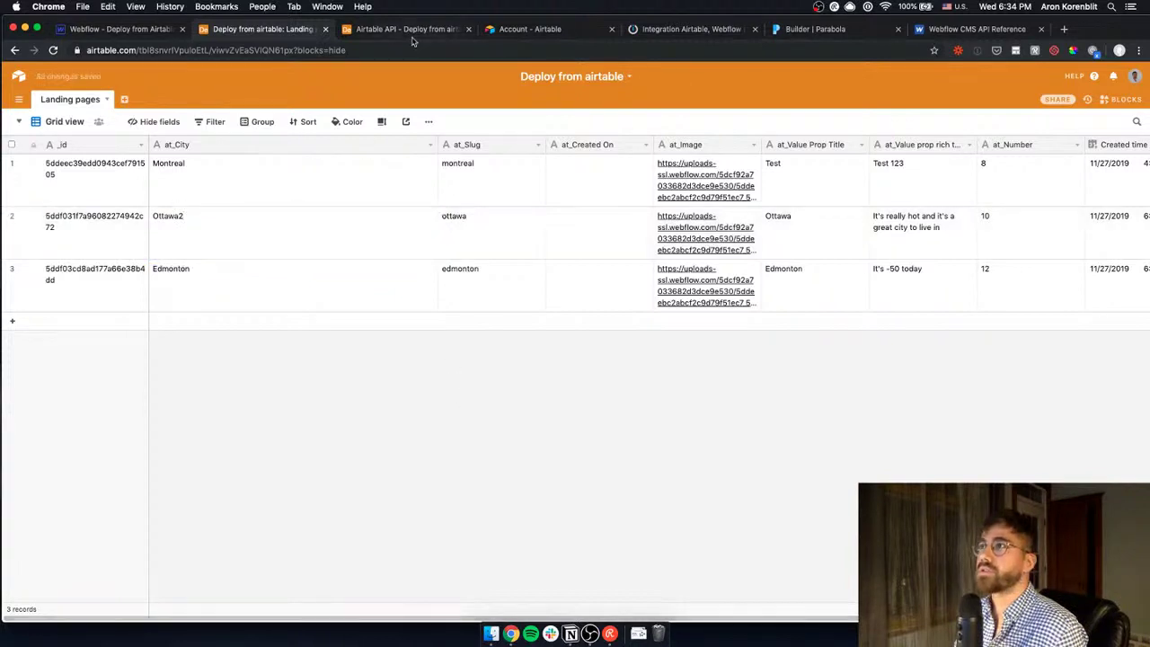
Switch to Parabola, publish the Webflow CMS update flow and run it with the API Export destination enabled
{"action": "left_click", "coordinate": [669, 32]}
{"action": "left_click", "coordinate": [806, 32]}
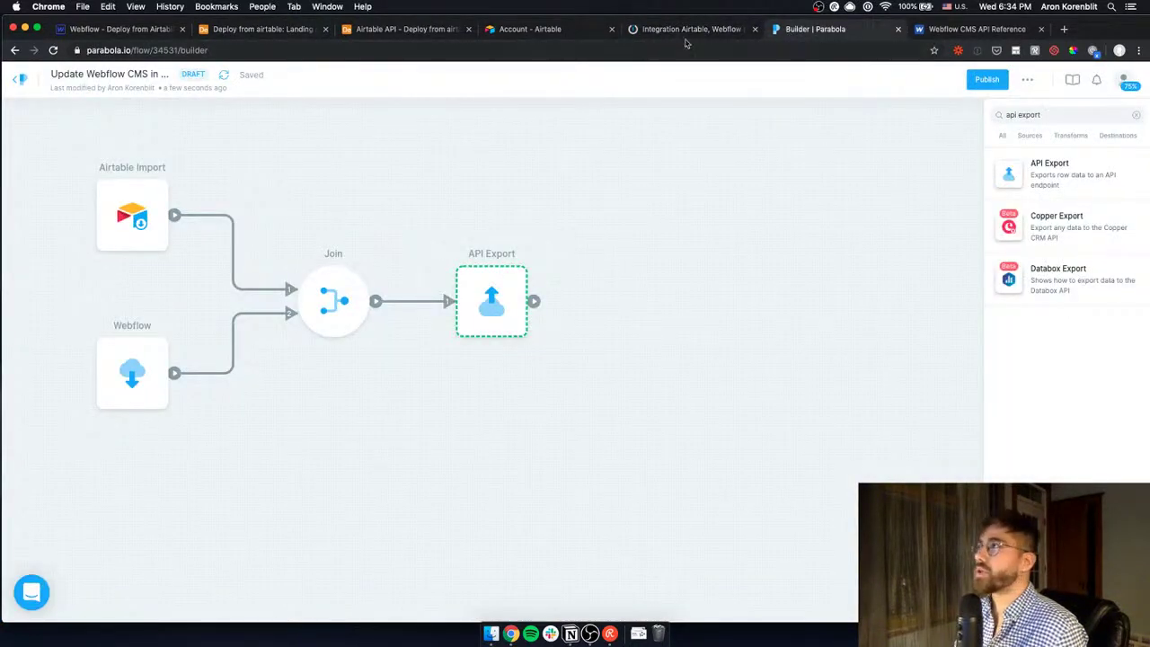
{"action": "left_click", "coordinate": [985, 80]}
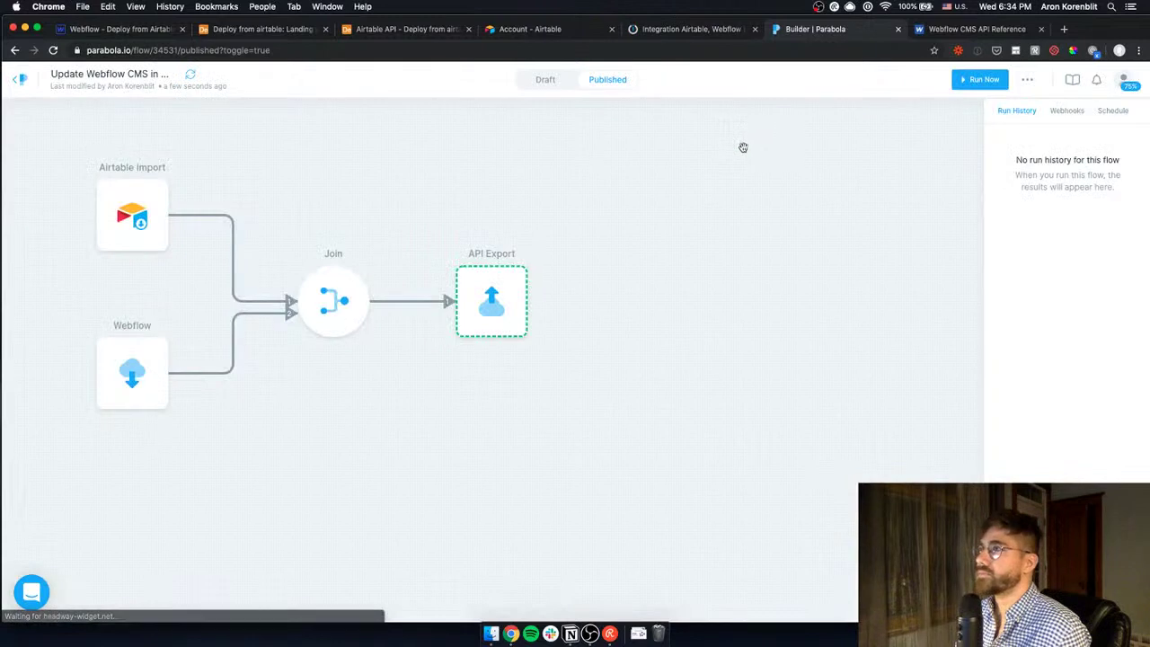
{"action": "left_click", "coordinate": [984, 79]}
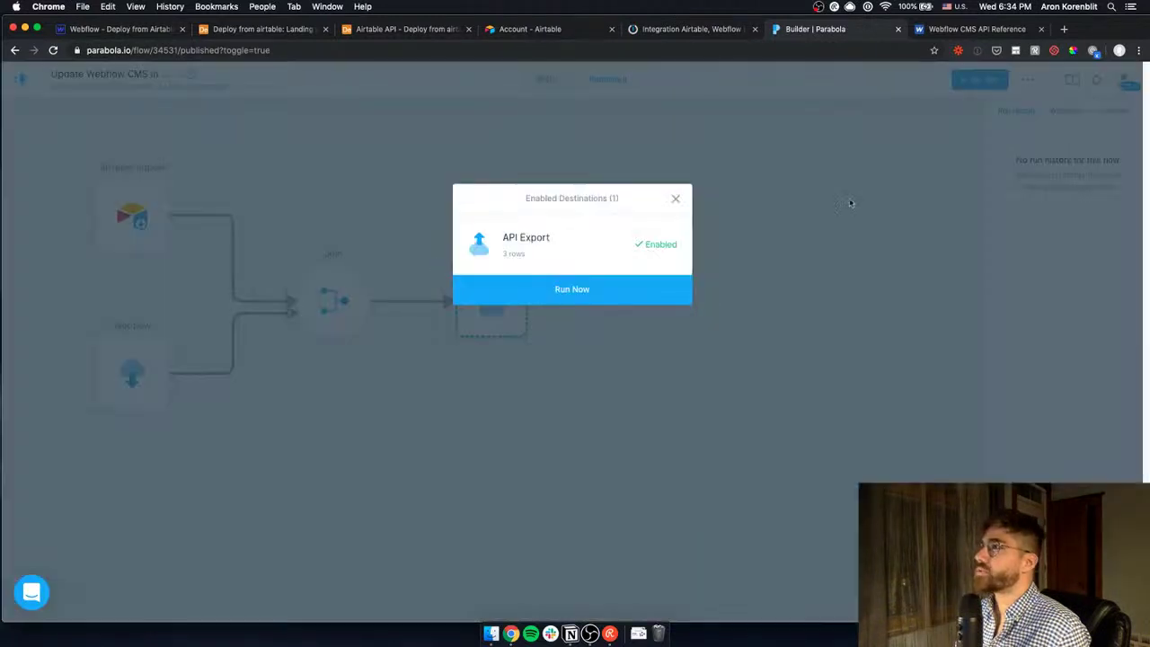
{"action": "left_click", "coordinate": [530, 291]}
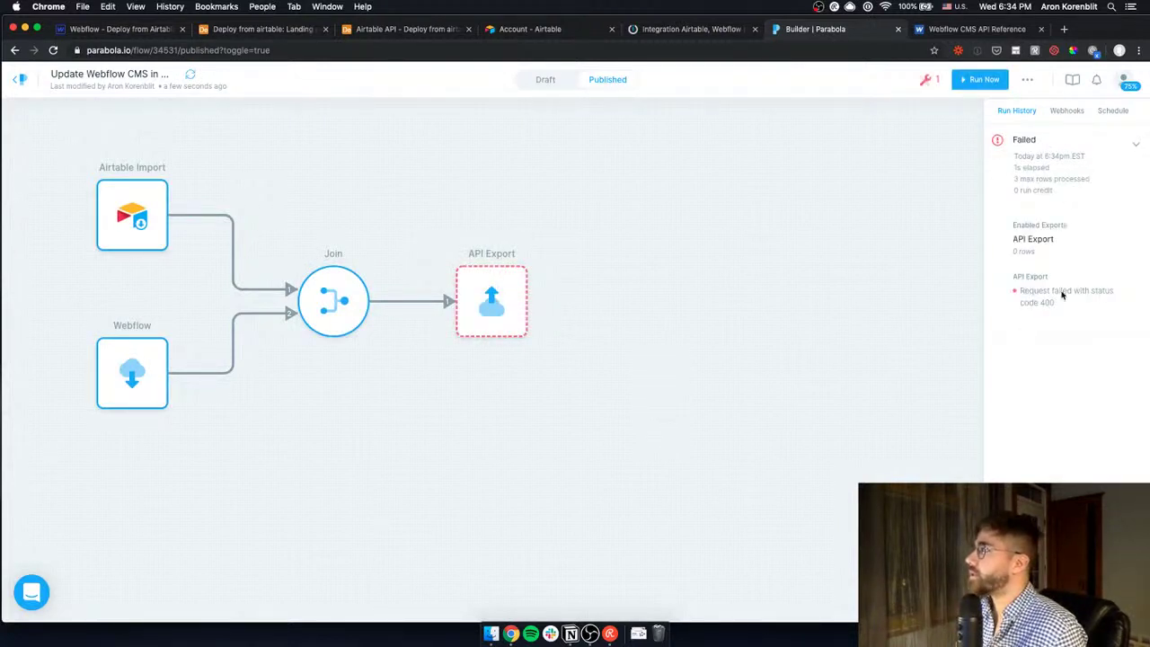
Examine the failed API Export step's error response and request settings, and close its details
{"action": "left_click", "coordinate": [493, 282]}
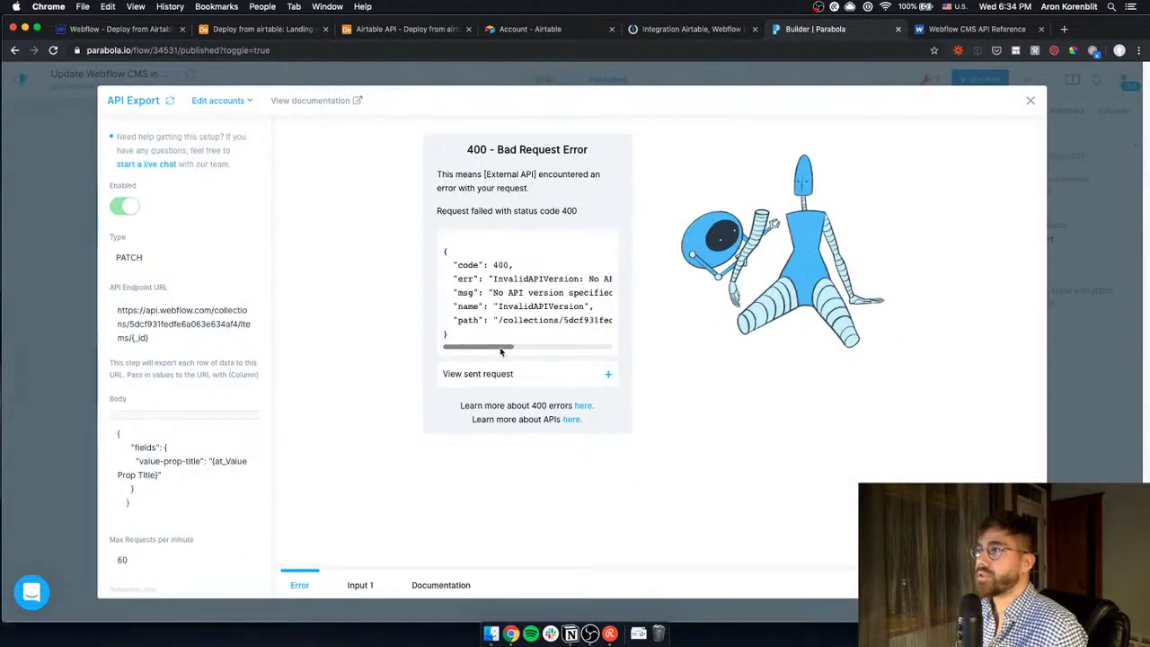
{"action": "scroll", "coordinate": [162, 431], "scroll_direction": "down", "scroll_amount": 4}
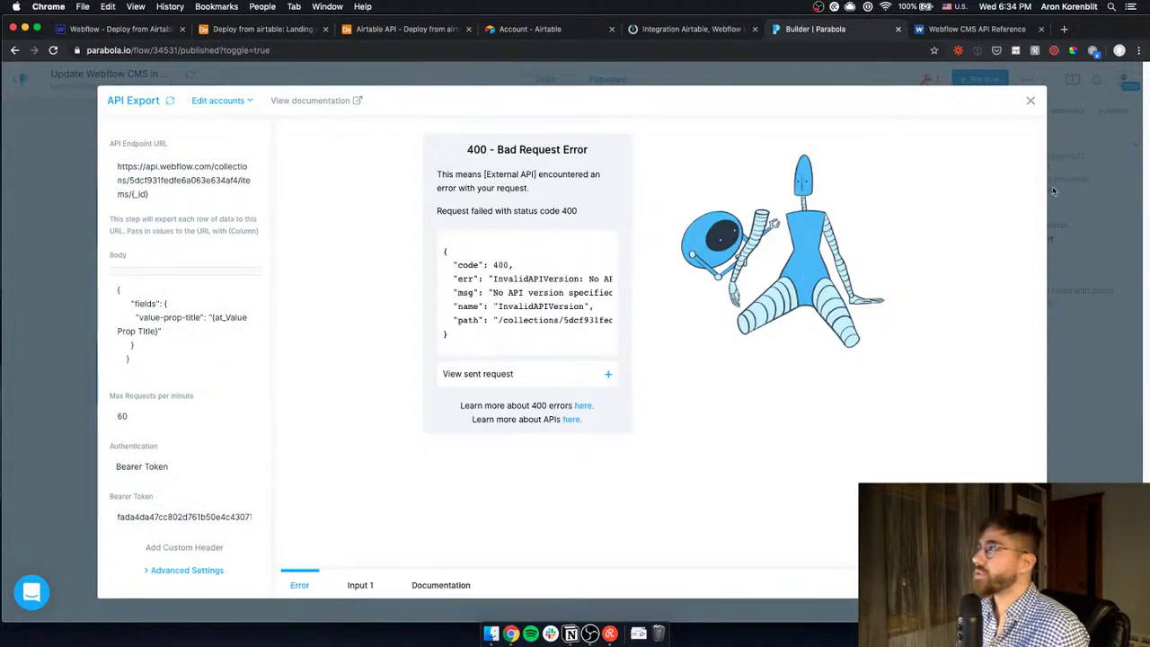
{"action": "left_click", "coordinate": [1082, 181]}
Return the flow to its draft and copy the accept-version: 1.0.0 header from the Webflow CMS API Reference's patch example
{"action": "left_click", "coordinate": [566, 80]}
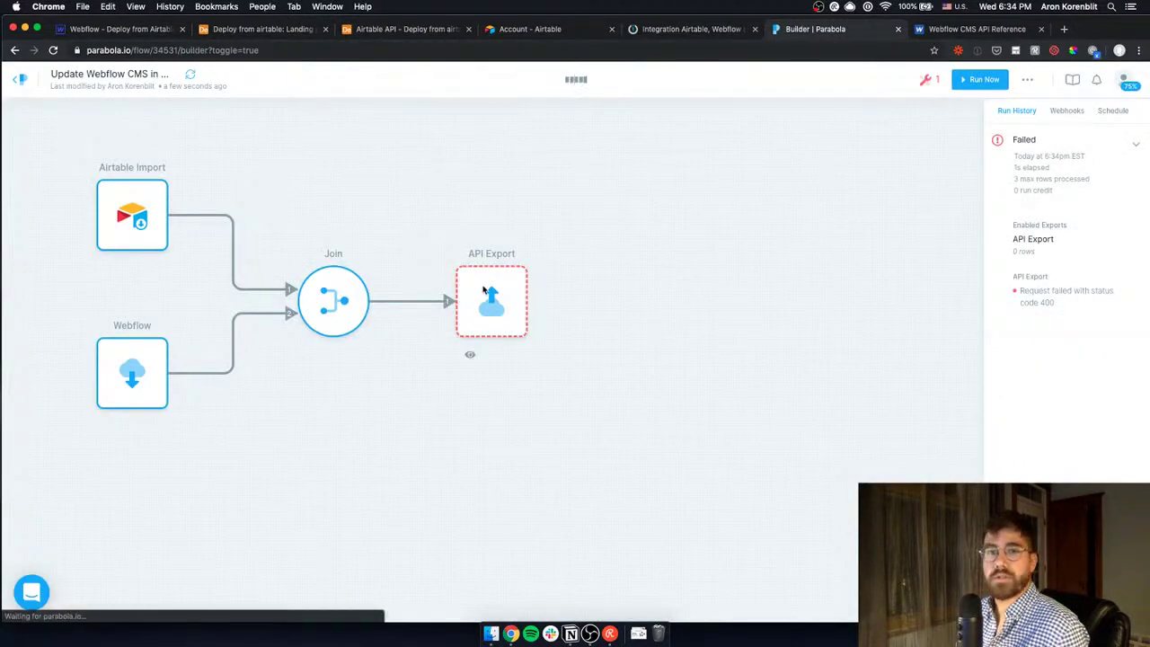
{"action": "key", "text": "ctrl+Tab"}
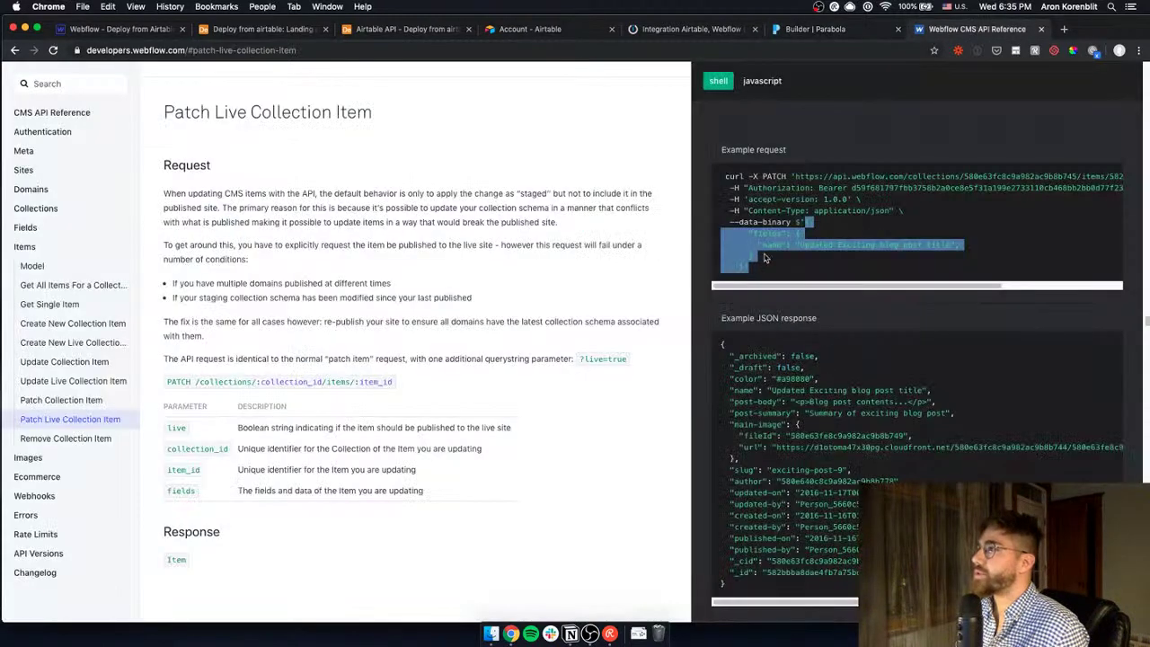
{"action": "left_click_drag", "start_coordinate": [750, 199], "coordinate": [848, 199]}
{"action": "key", "text": "super+c"}
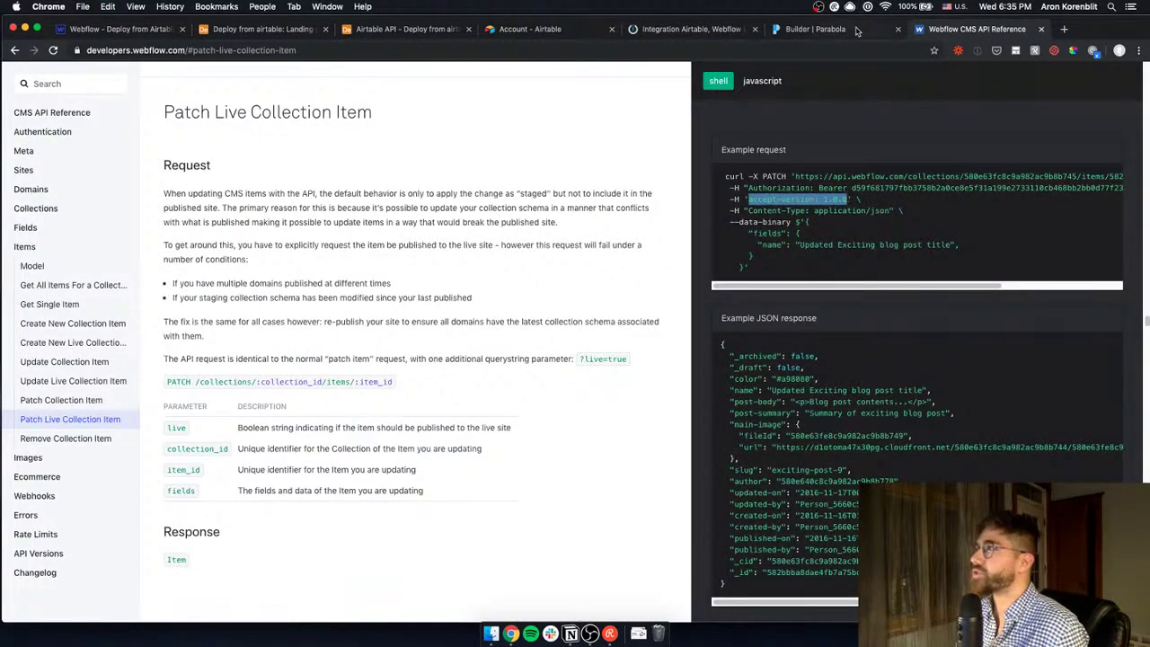
Add a custom header to Parabola's API Export step with key accept-version and value 1.0.0
{"action": "left_click", "coordinate": [858, 28]}
{"action": "left_click", "coordinate": [477, 320]}
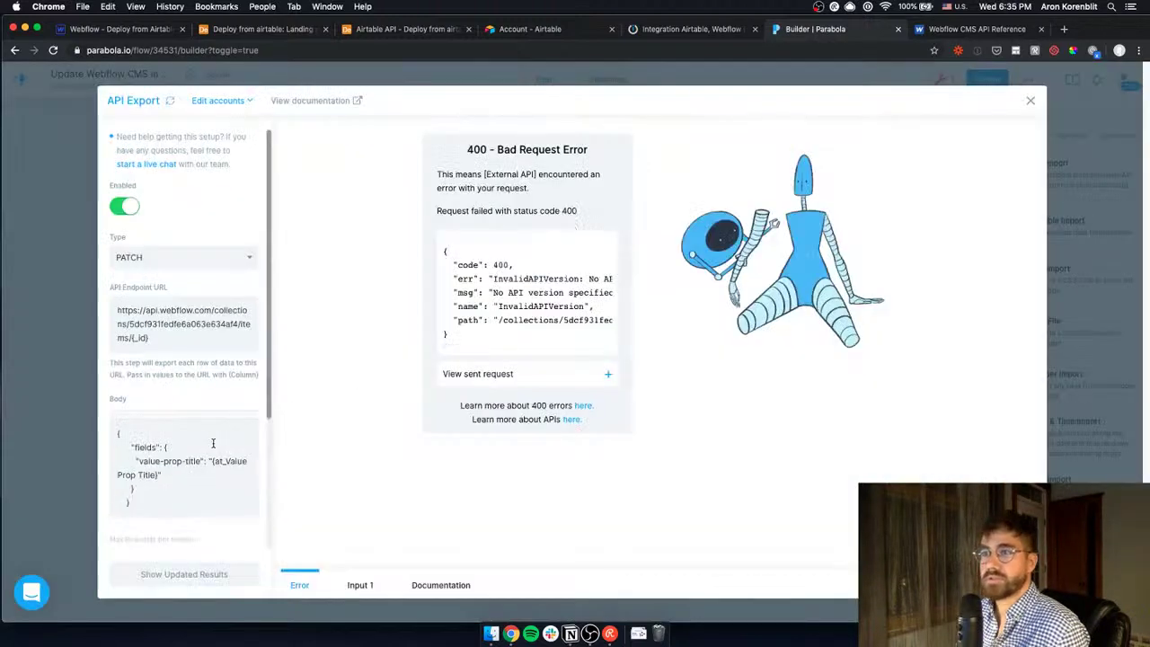
{"action": "scroll", "coordinate": [184, 431], "scroll_direction": "down", "scroll_amount": 5}
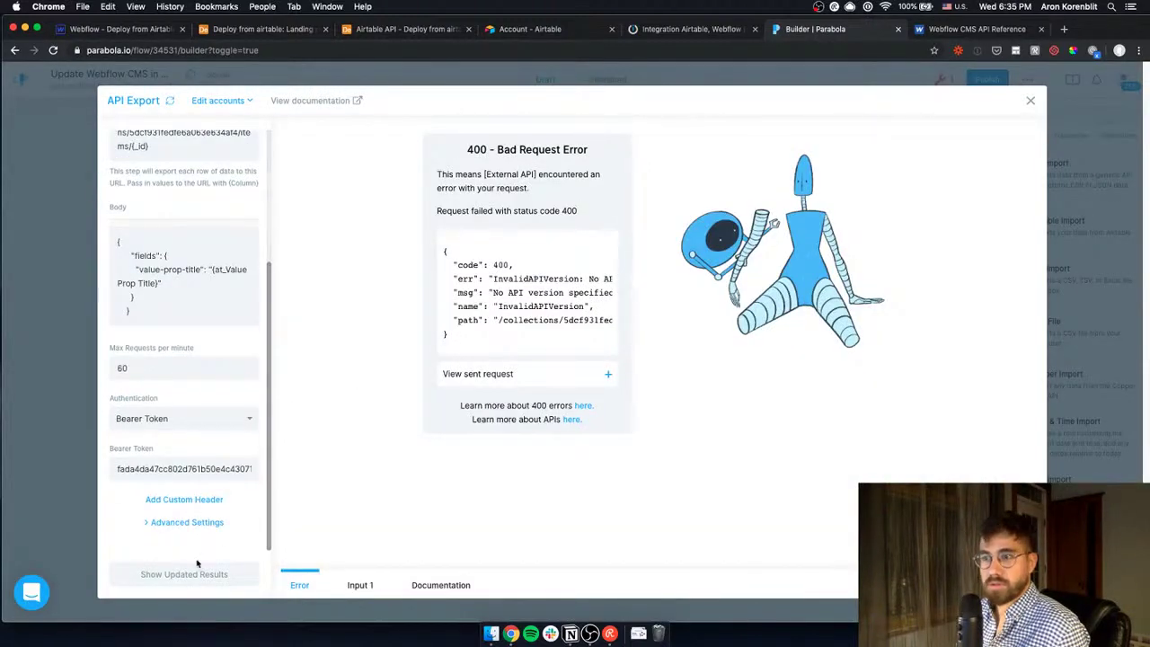
{"action": "left_click", "coordinate": [166, 500]}
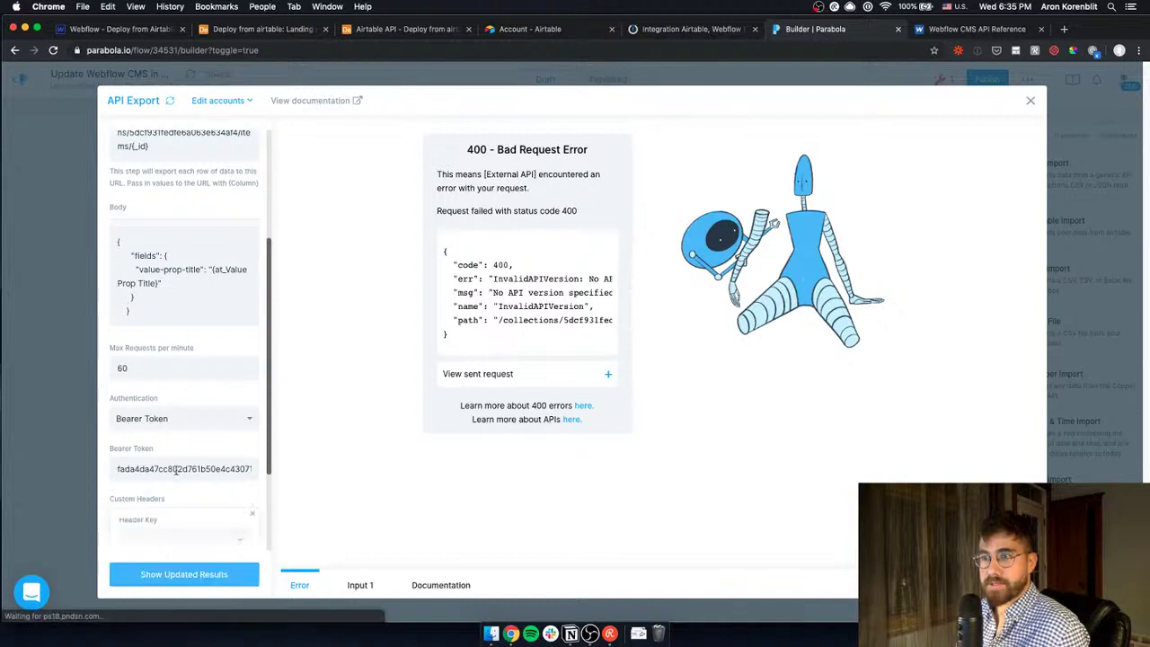
{"action": "left_click", "coordinate": [177, 462]}
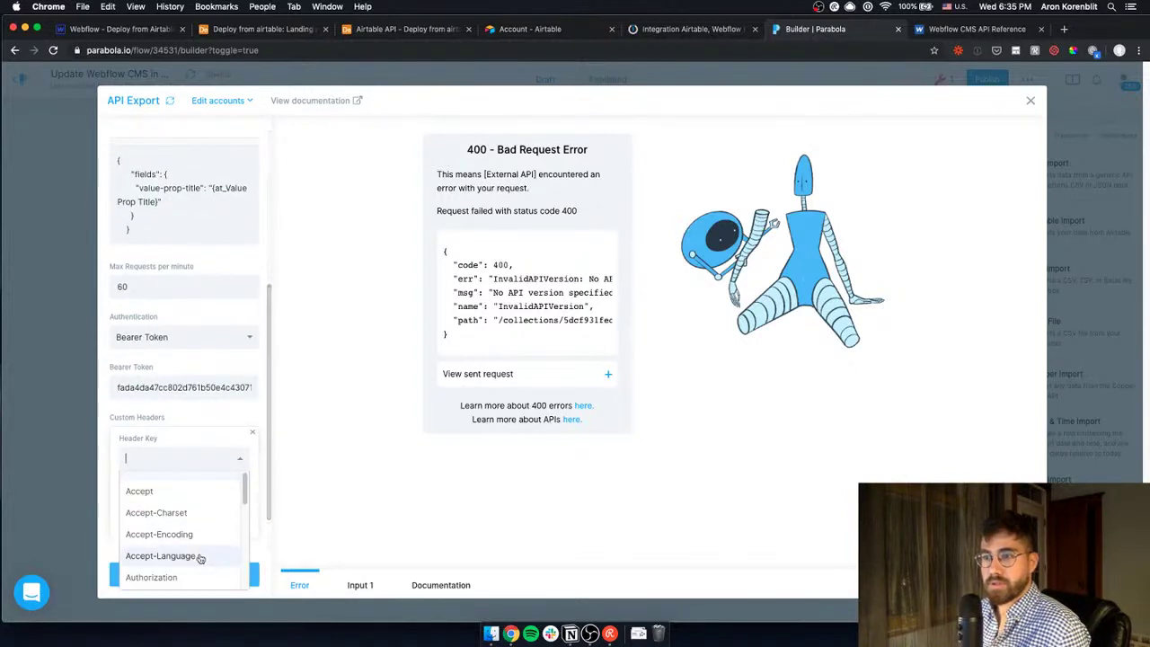
{"action": "type", "text": "accept-version"}
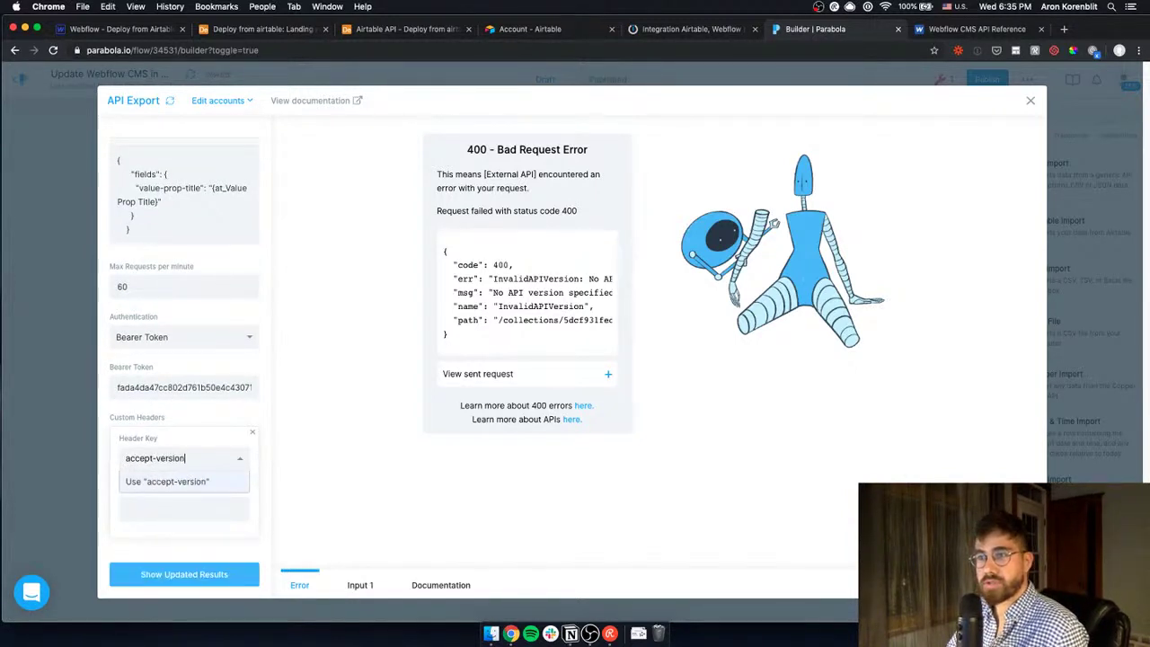
{"action": "key", "text": "Return"}
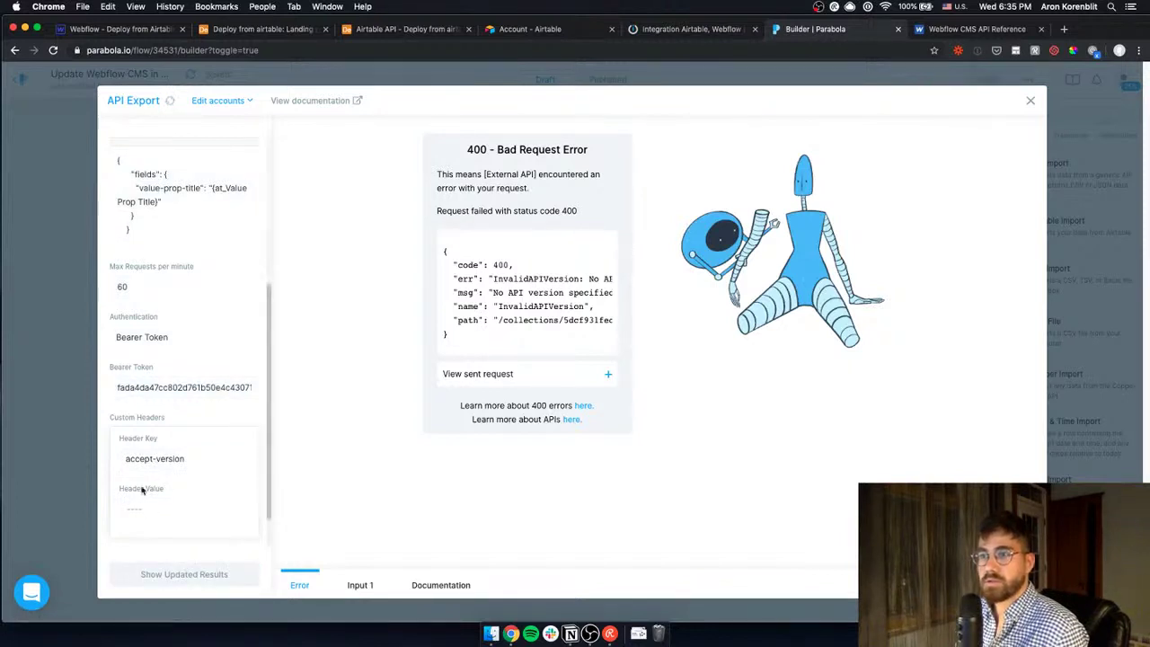
{"action": "left_click", "coordinate": [180, 509]}
{"action": "key", "text": "super+v"}
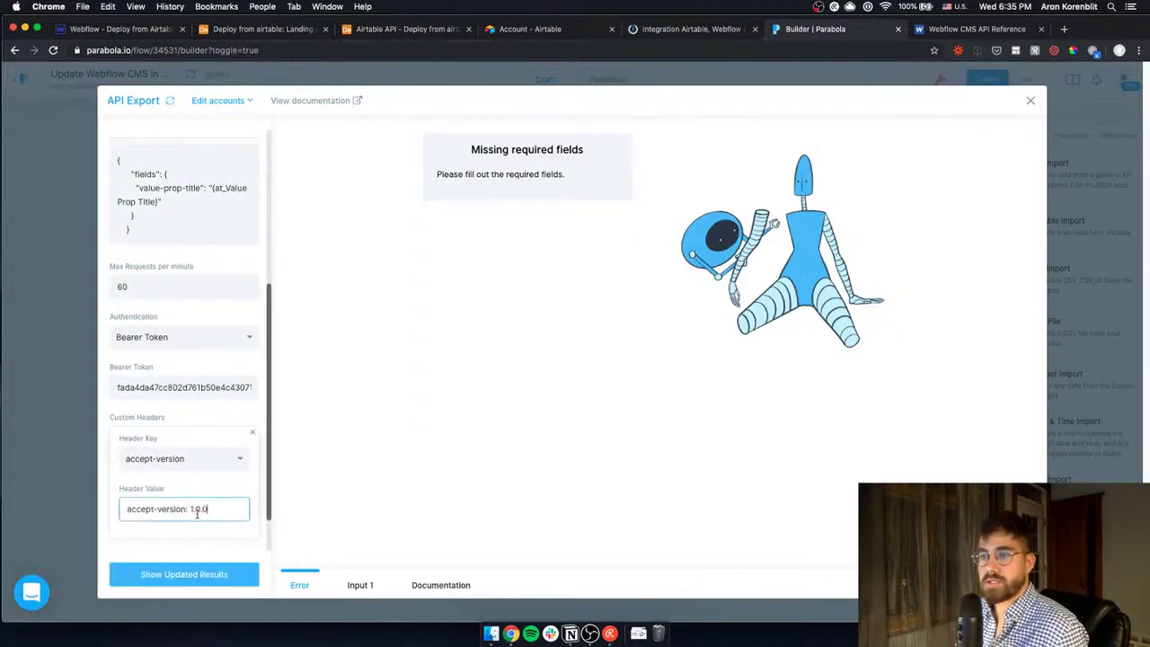
{"action": "left_click_drag", "start_coordinate": [187, 509], "coordinate": [97, 506]}
{"action": "key", "text": "BackSpace"}
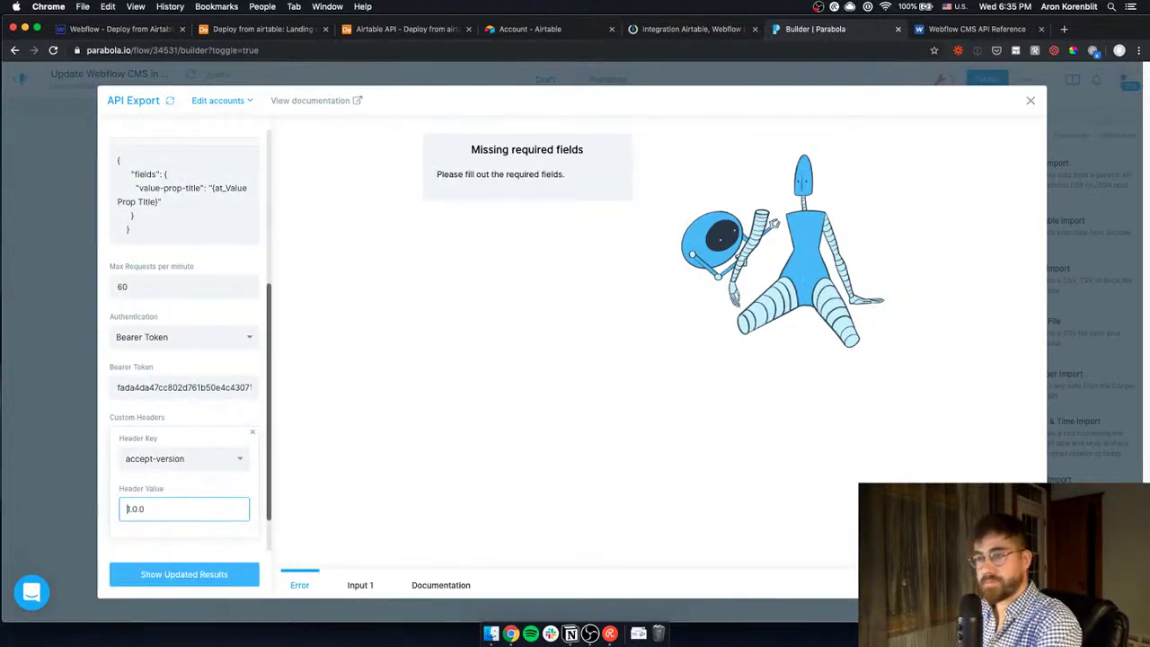
Add a second custom header to the API Export and look up the Content-Type: application/json header in the Webflow CMS API Reference
{"action": "scroll", "coordinate": [171, 525], "scroll_direction": "down", "scroll_amount": 2}
{"action": "left_click", "coordinate": [179, 508]}
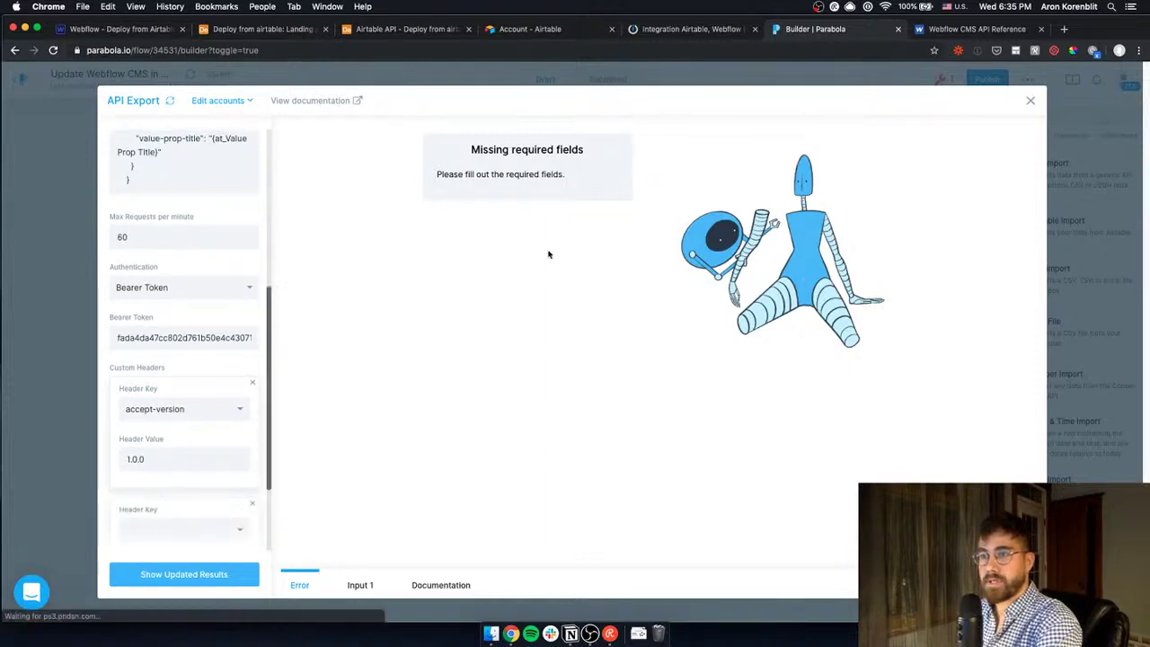
{"action": "left_click", "coordinate": [949, 31]}
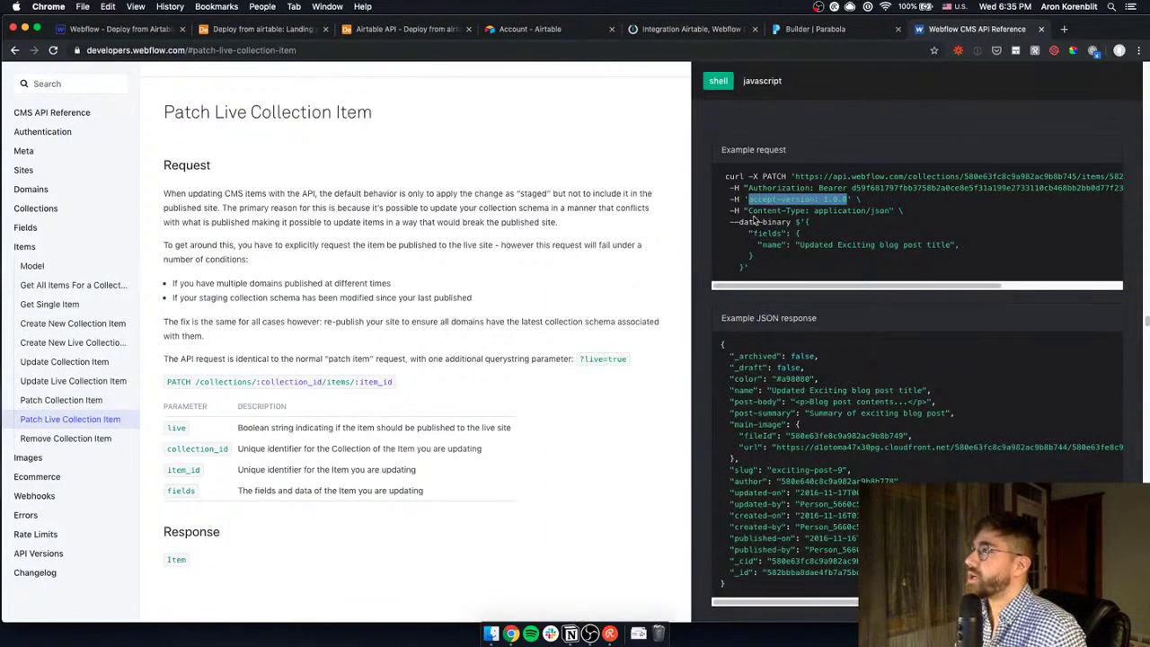
{"action": "left_click_drag", "start_coordinate": [748, 210], "coordinate": [805, 210]}
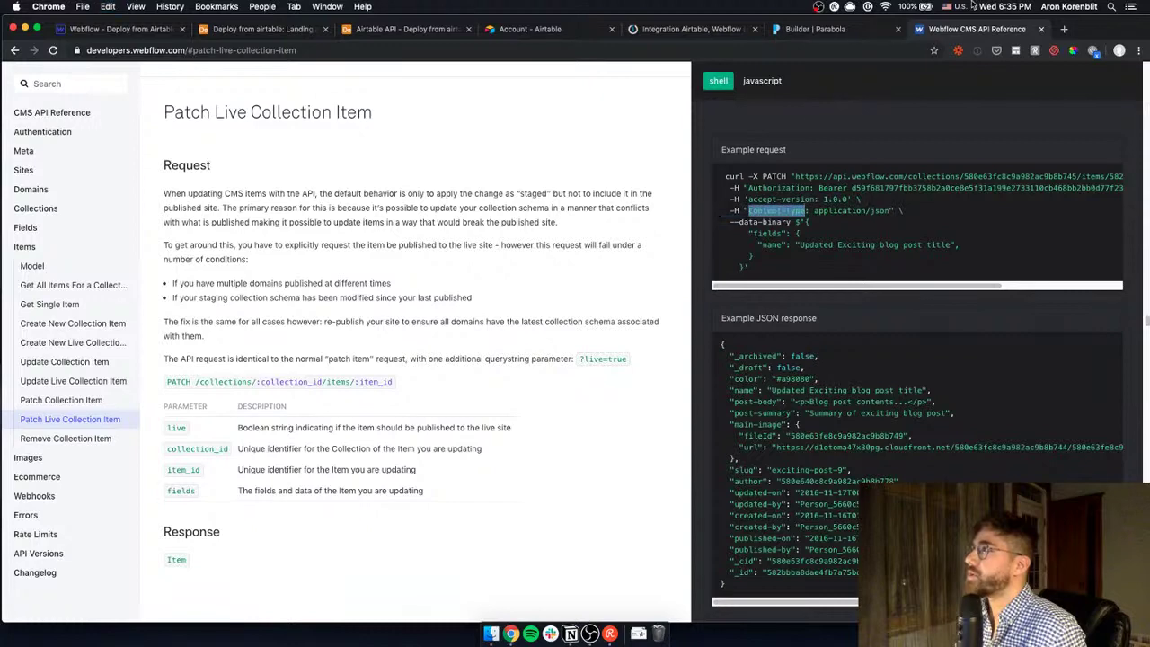
{"action": "left_click", "coordinate": [797, 31]}
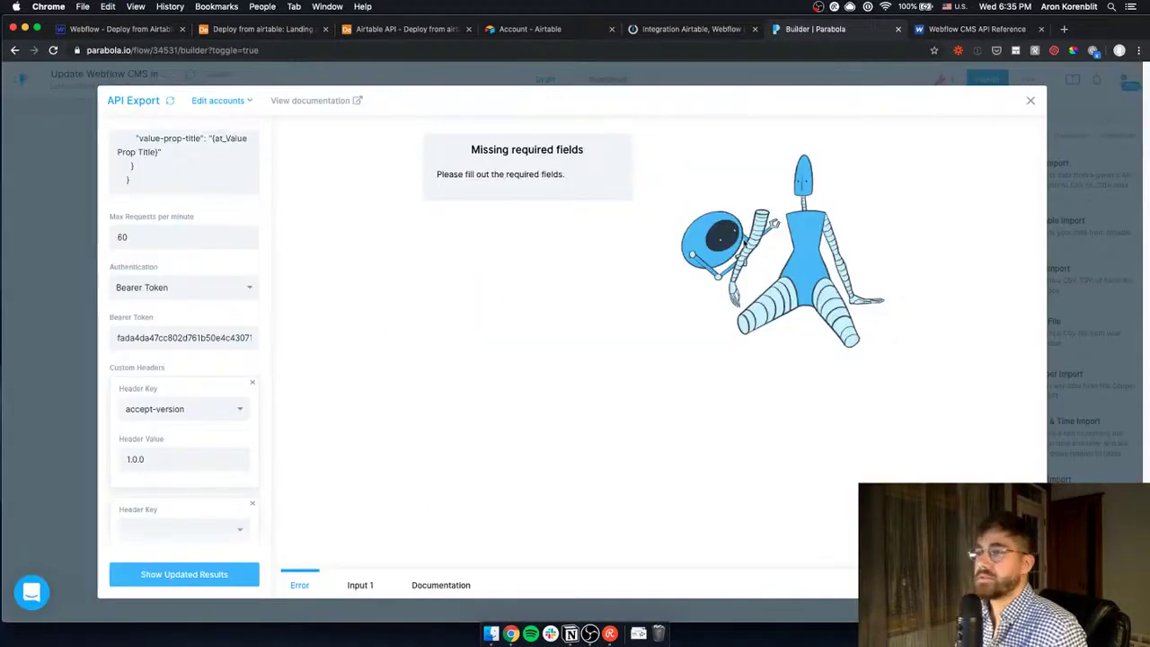
{"action": "left_click", "coordinate": [977, 29]}
{"action": "left_click_drag", "start_coordinate": [814, 210], "coordinate": [889, 211]}
{"action": "key", "text": "super+c"}
{"action": "left_click", "coordinate": [849, 31]}
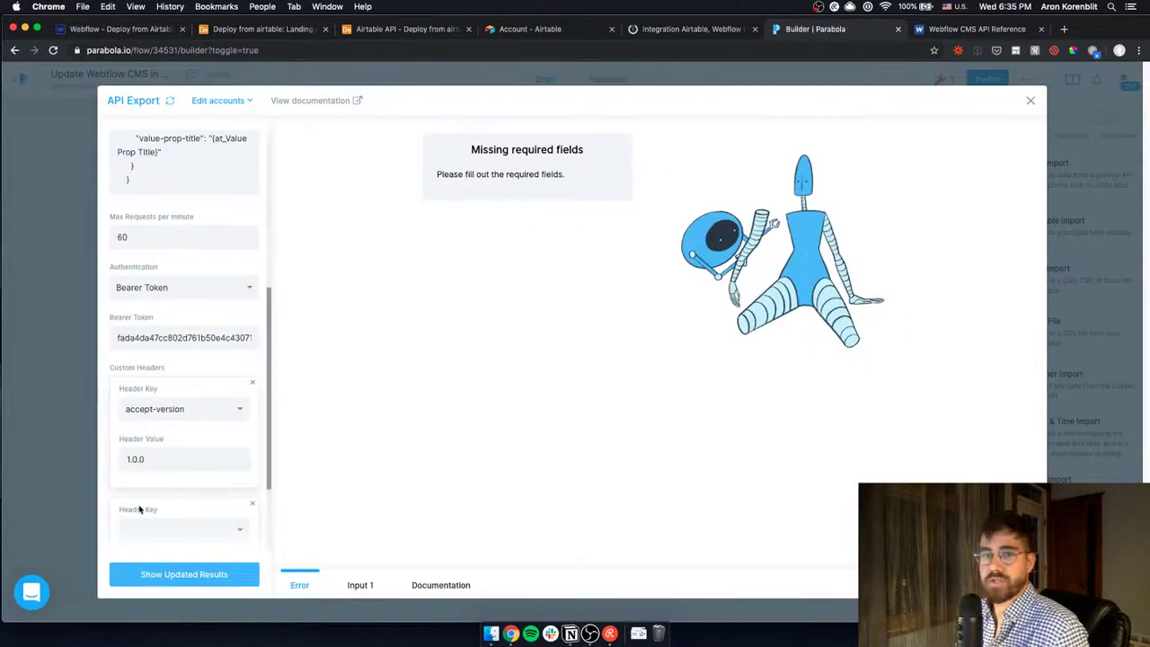
Set the second custom header's key to Content-Type
{"action": "left_click", "coordinate": [164, 530]}
{"action": "type", "text": "content"}
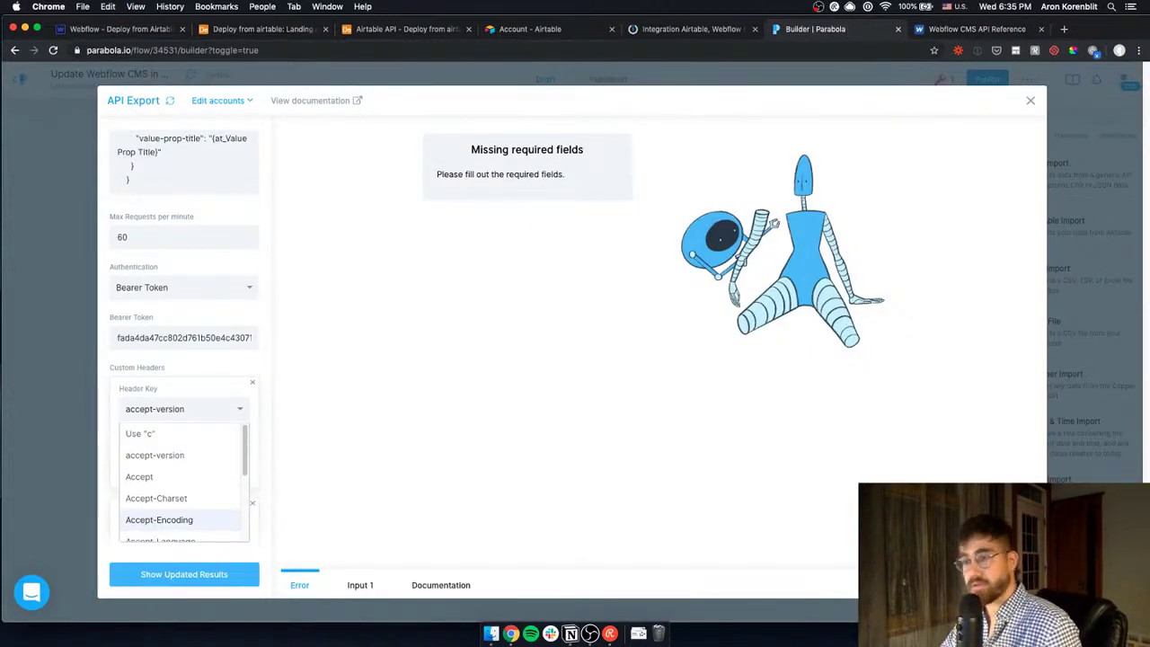
{"action": "key", "text": "Down"}
{"action": "key", "text": "Return"}
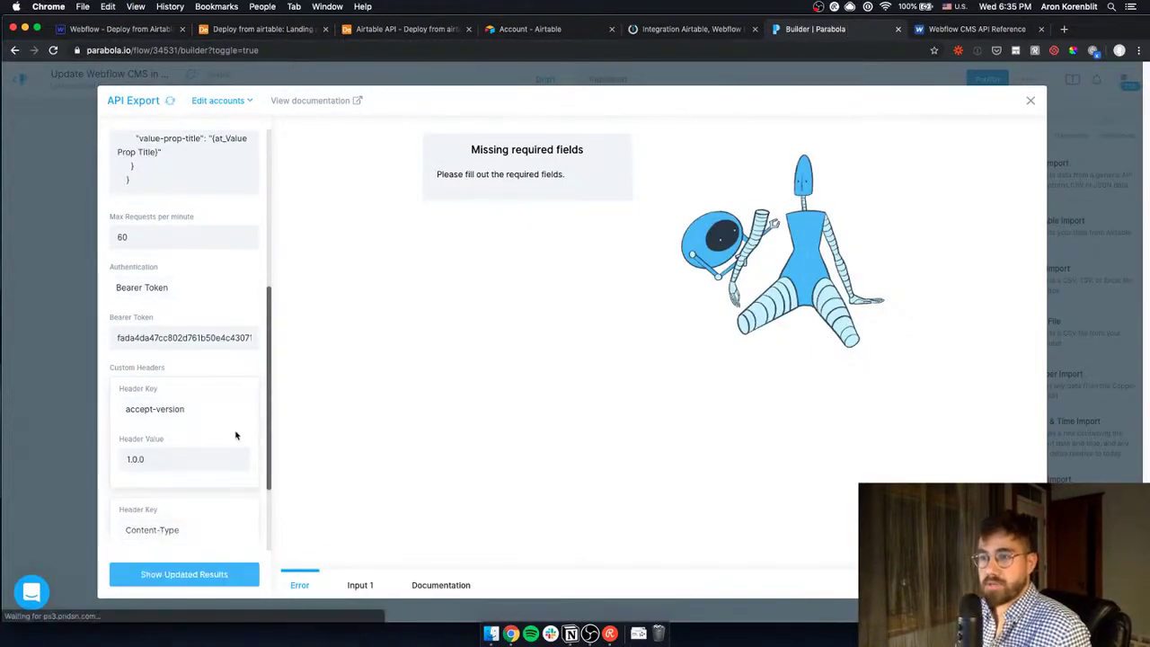
Set the Content-Type header's value to application/json from the Webflow CMS API Reference and refresh the API Export results
{"action": "scroll", "coordinate": [189, 441], "scroll_direction": "down", "scroll_amount": 2}
{"action": "left_click", "coordinate": [185, 528]}
{"action": "type", "text": "accept-version: 1.0.0"}
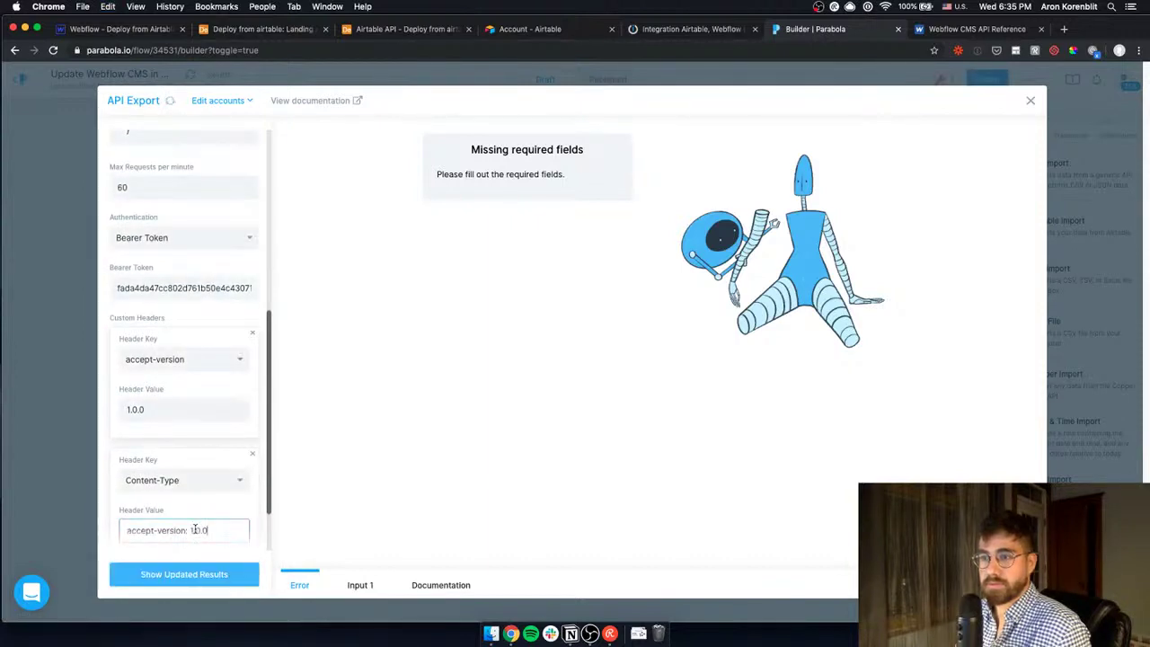
{"action": "left_click", "coordinate": [977, 29]}
{"action": "left_click", "coordinate": [815, 28]}
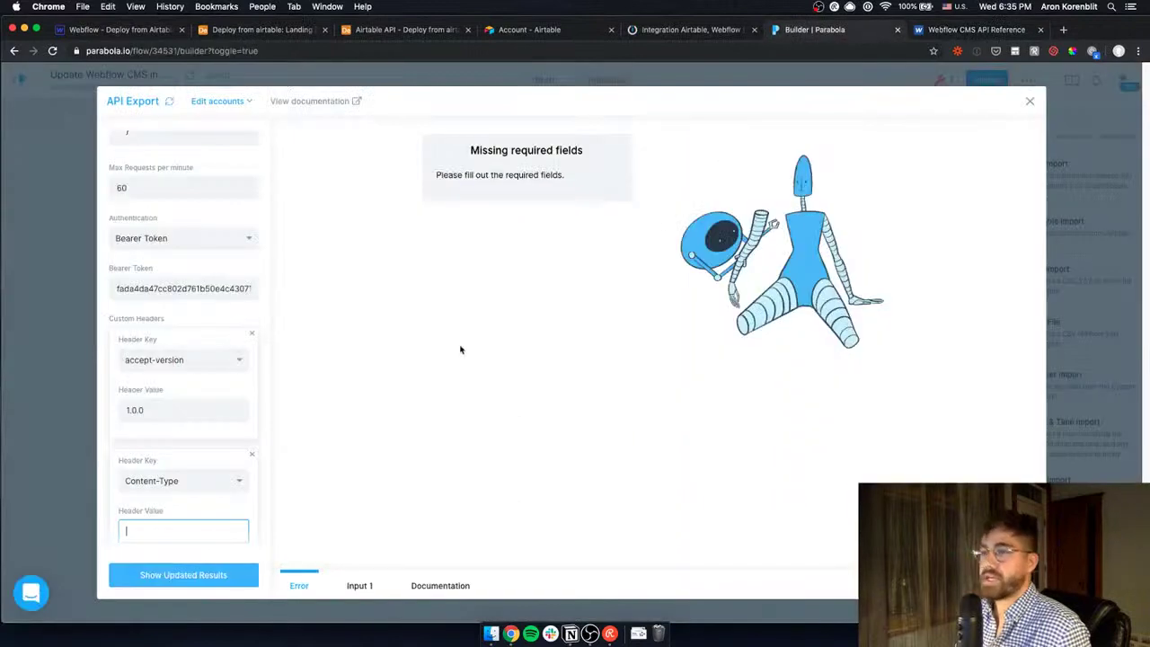
{"action": "key", "text": "super+v"}
{"action": "left_click", "coordinate": [224, 574]}
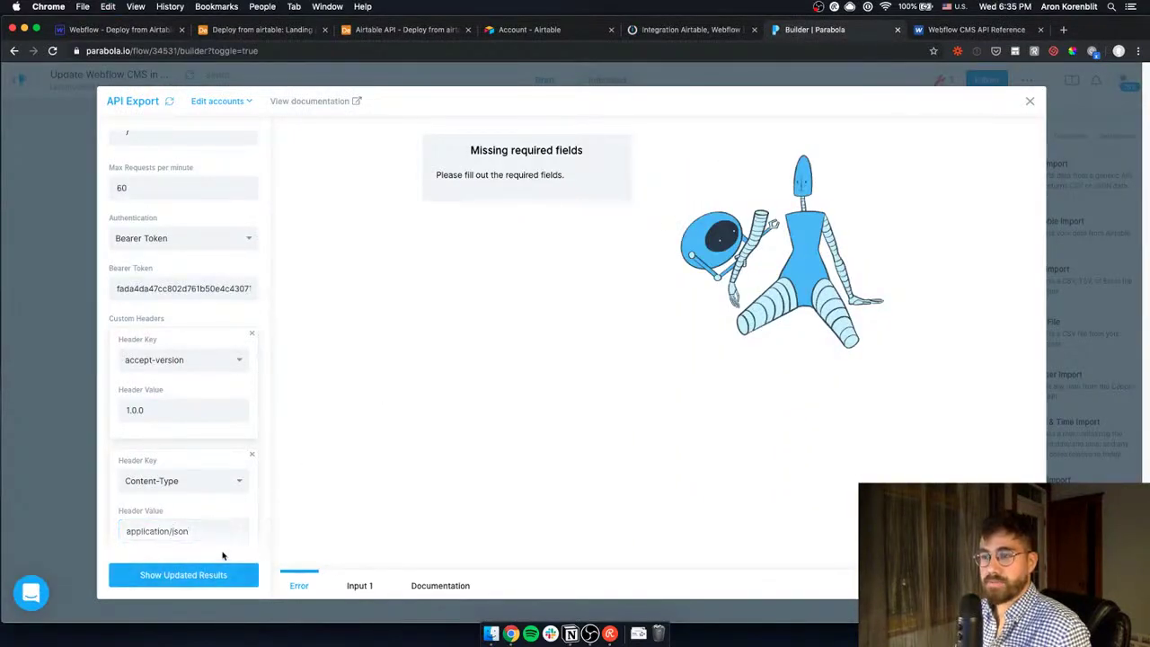
{"action": "scroll", "coordinate": [205, 539], "scroll_direction": "down", "scroll_amount": 2}
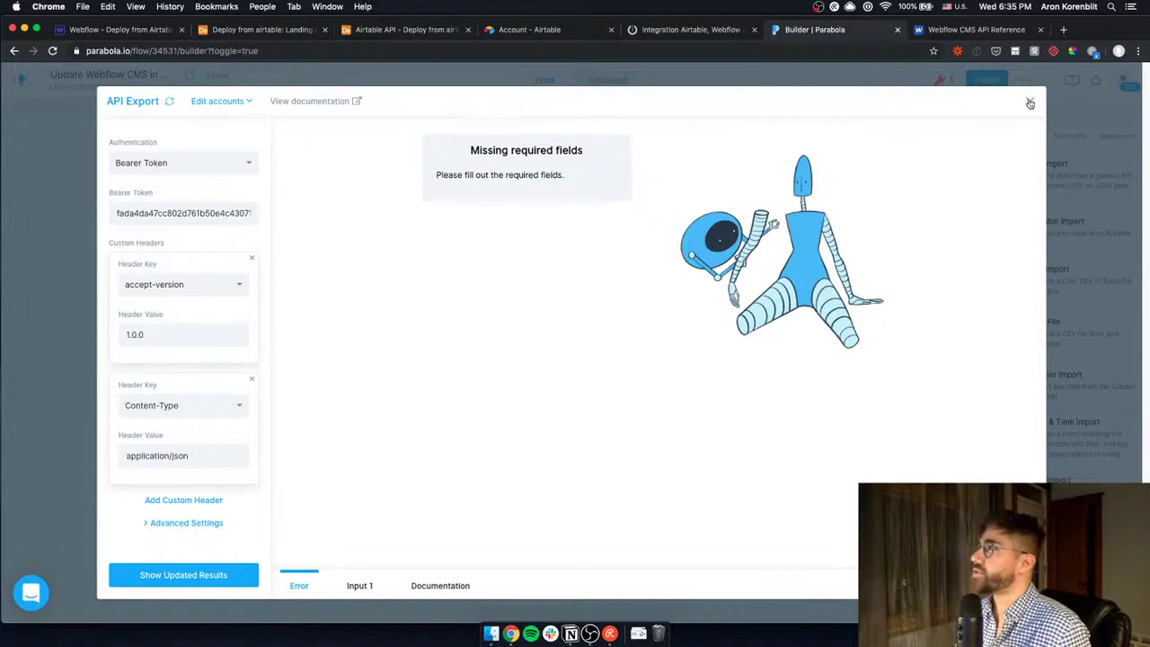
{"action": "left_click", "coordinate": [169, 100]}
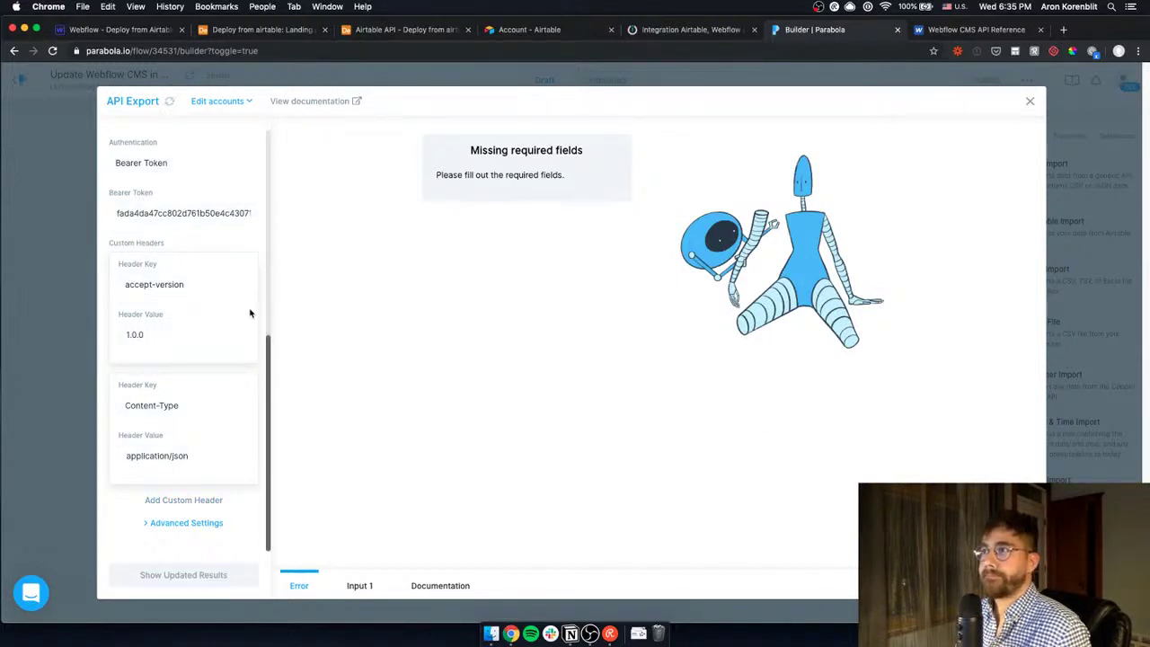
Close the API Export settings, publish the updated flow and run it again
{"action": "left_click", "coordinate": [1031, 103]}
{"action": "left_click", "coordinate": [972, 79]}
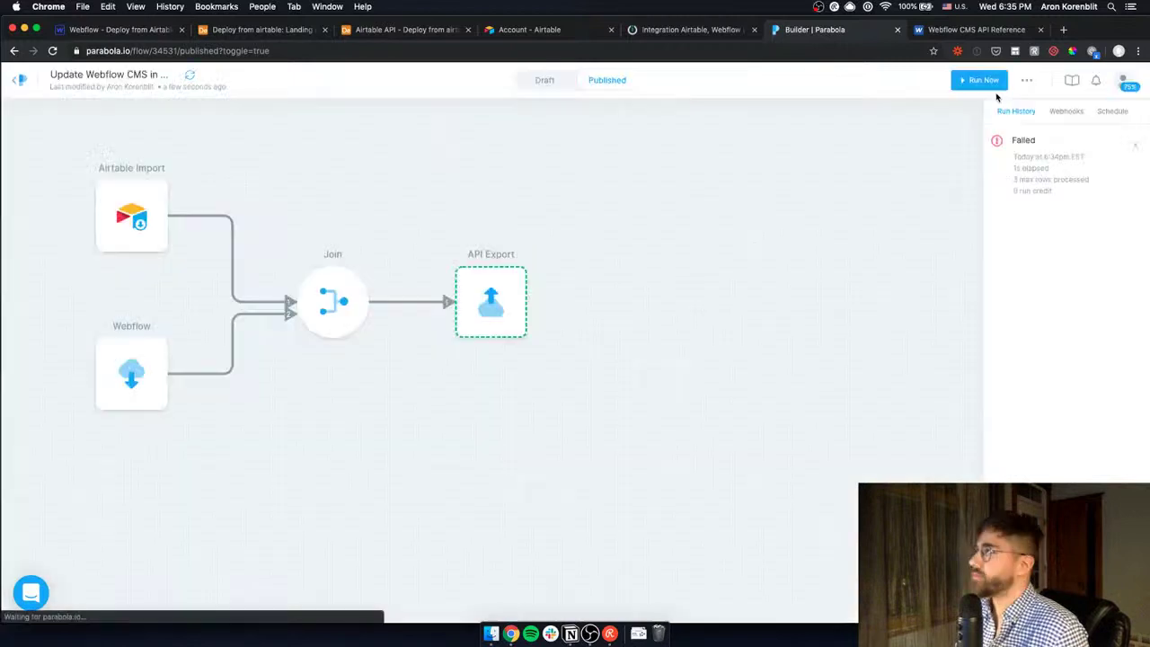
{"action": "left_click", "coordinate": [980, 81]}
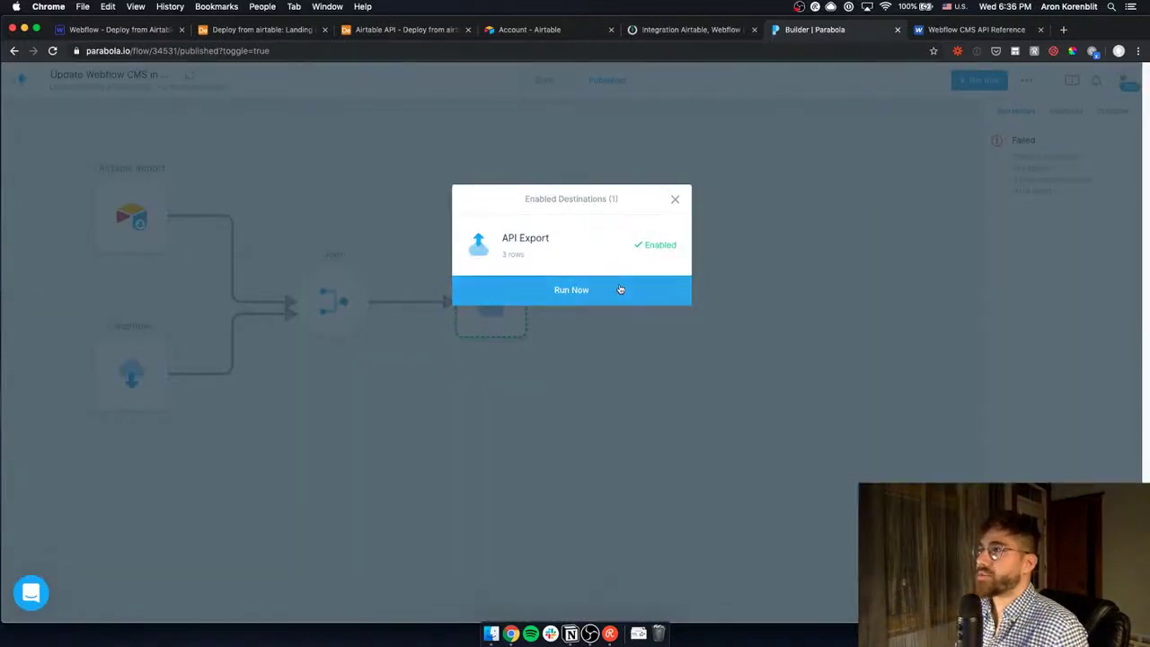
{"action": "left_click", "coordinate": [774, 311]}
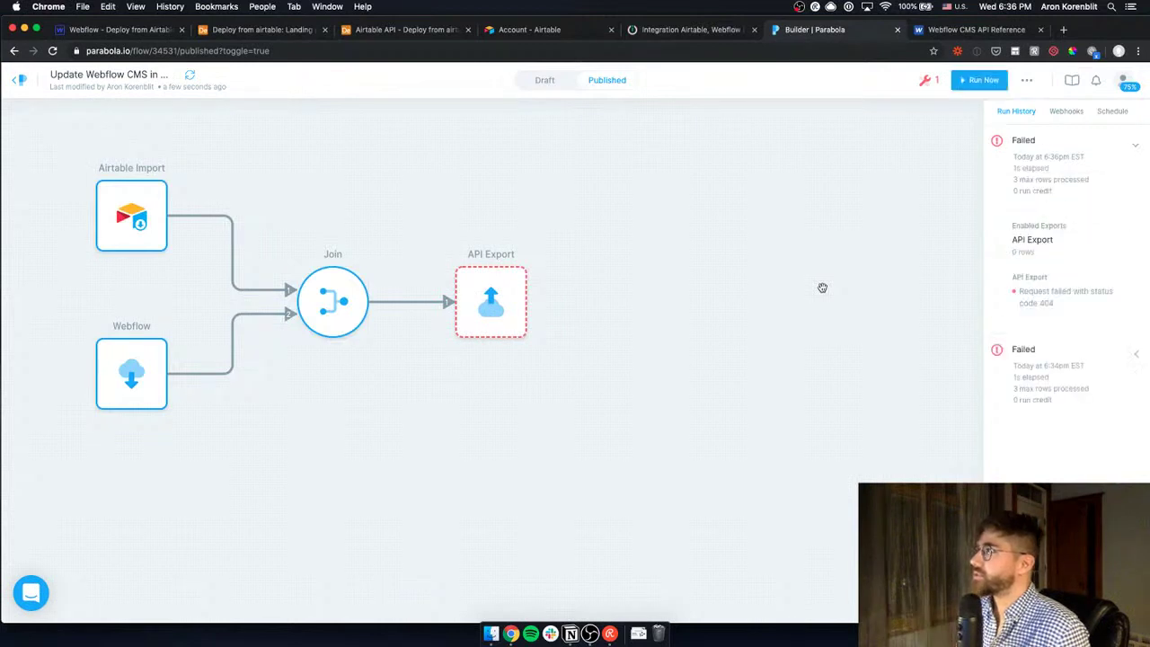
Open the API Export step from the latest run and examine the returned error response
{"action": "left_click", "coordinate": [491, 314]}
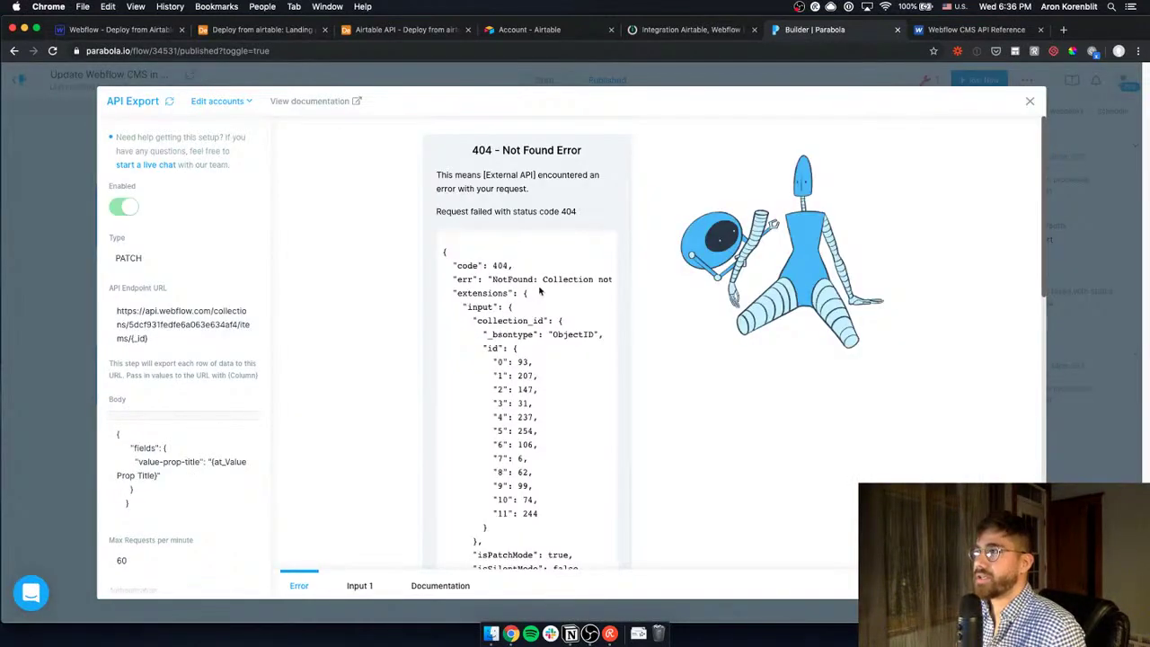
{"action": "left_click_drag", "start_coordinate": [525, 281], "coordinate": [566, 538]}
{"action": "left_click", "coordinate": [560, 322]}
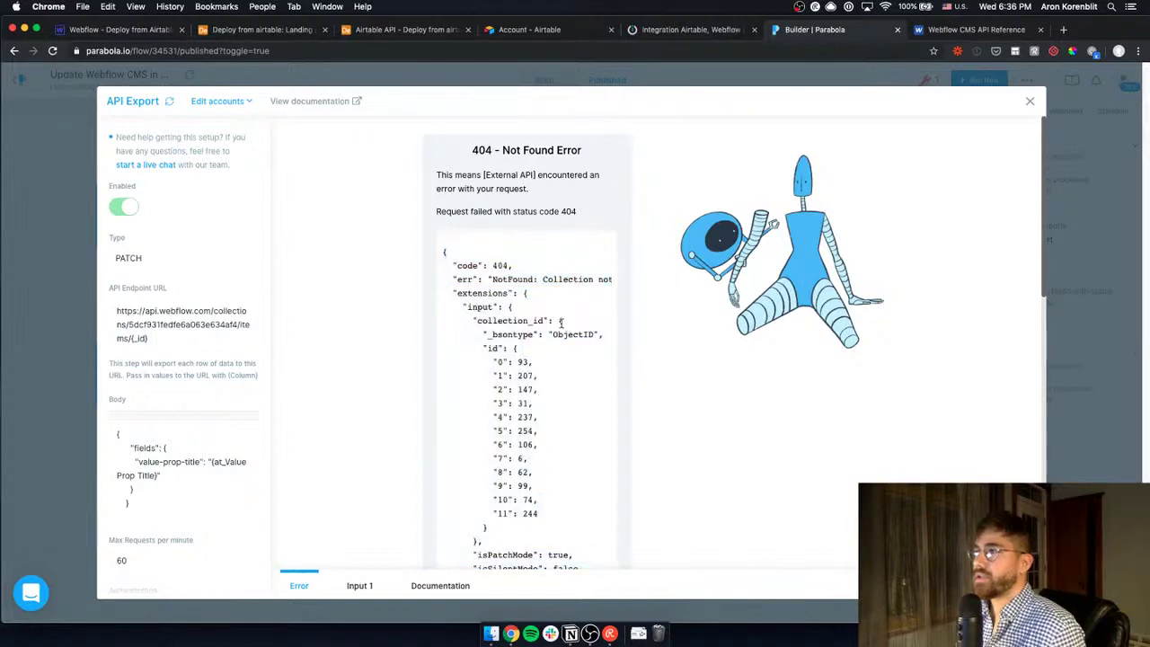
Examine the API Export's full 404 error response alongside its endpoint URL and body, and close the step
{"action": "scroll", "coordinate": [662, 462], "scroll_direction": "down", "scroll_amount": 10}
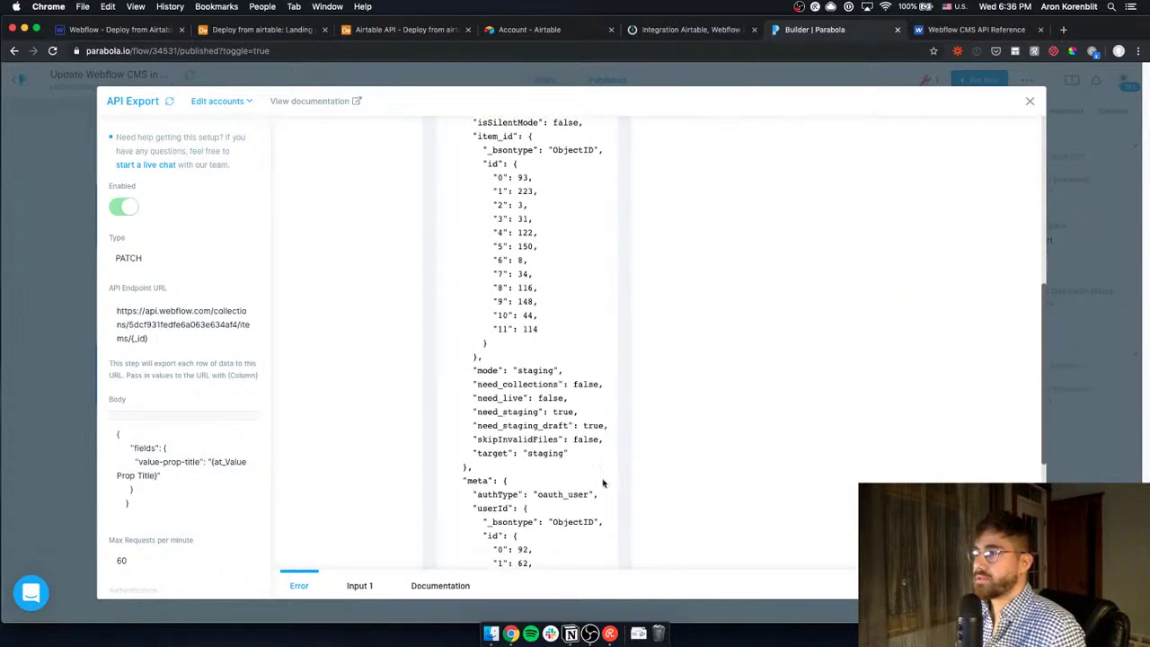
{"action": "scroll", "coordinate": [348, 503], "scroll_direction": "up", "scroll_amount": 5}
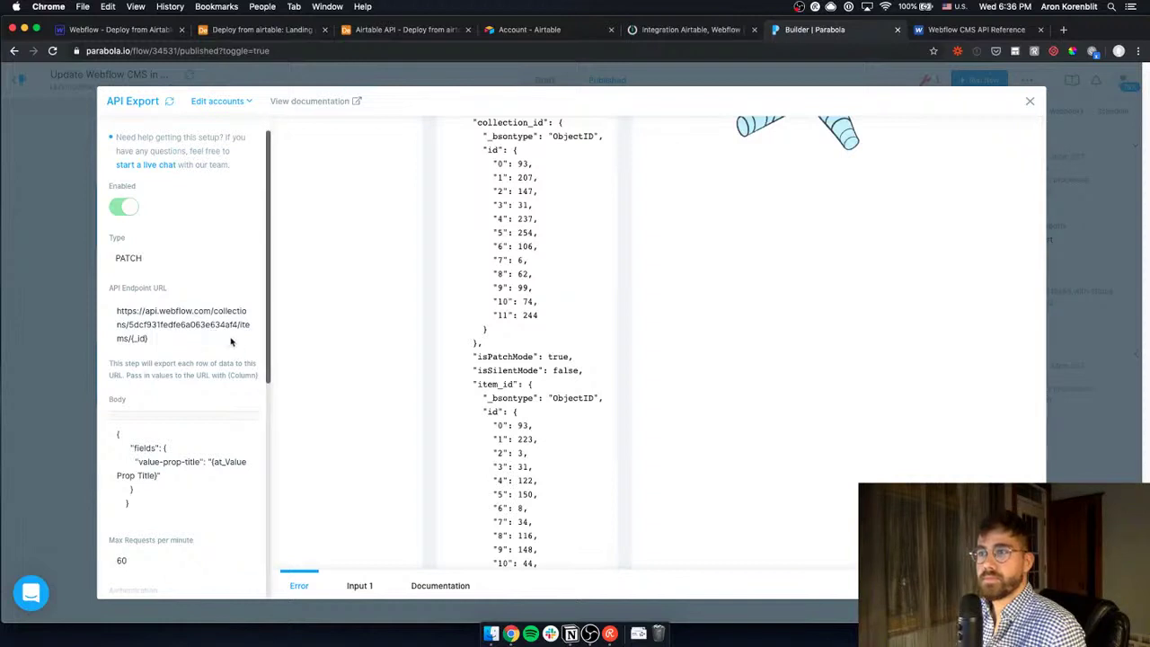
{"action": "scroll", "coordinate": [180, 449], "scroll_direction": "down", "scroll_amount": 1}
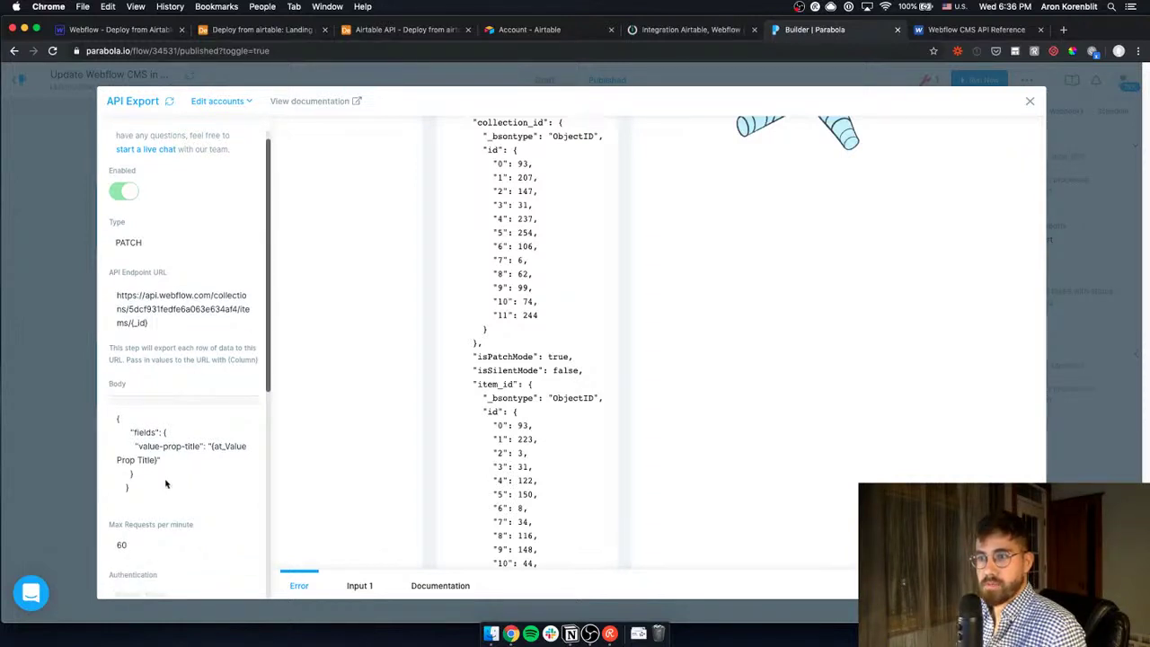
{"action": "scroll", "coordinate": [679, 465], "scroll_direction": "down", "scroll_amount": 5}
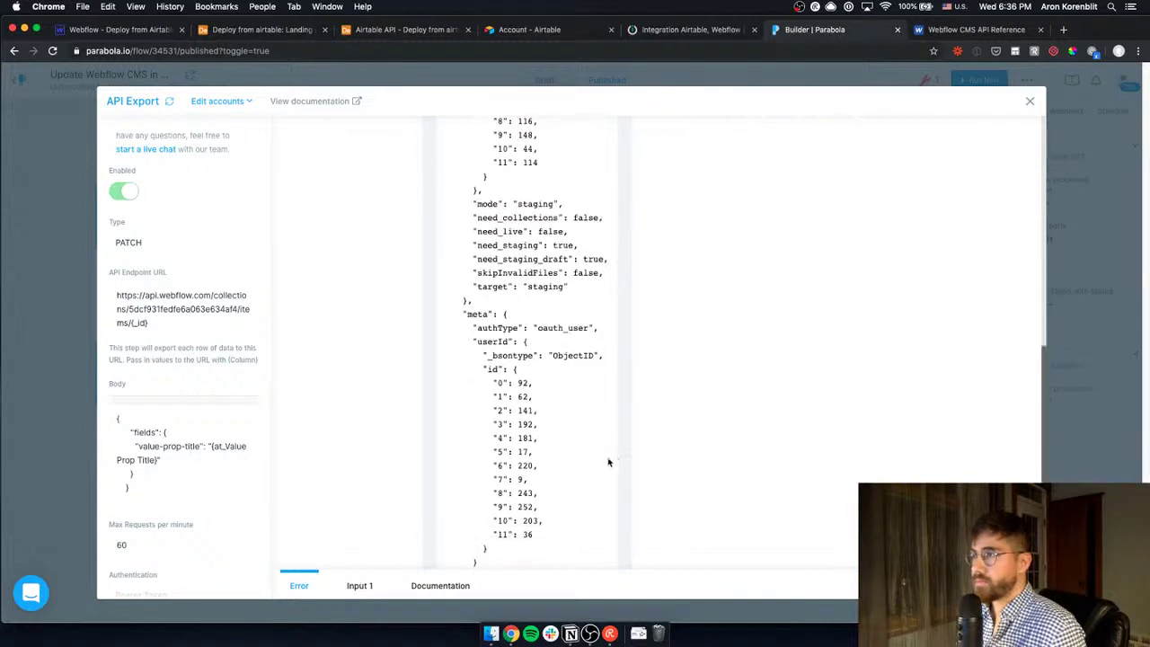
{"action": "left_click_drag", "start_coordinate": [1048, 366], "coordinate": [1048, 422]}
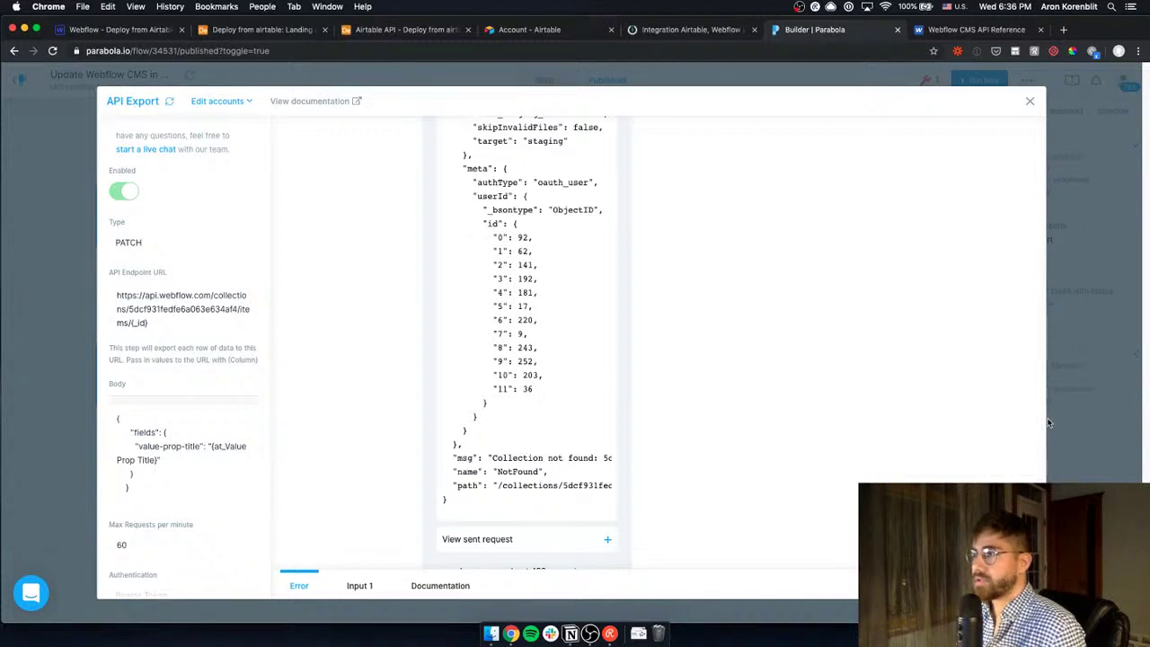
{"action": "scroll", "coordinate": [1047, 422], "scroll_direction": "up", "scroll_amount": 1}
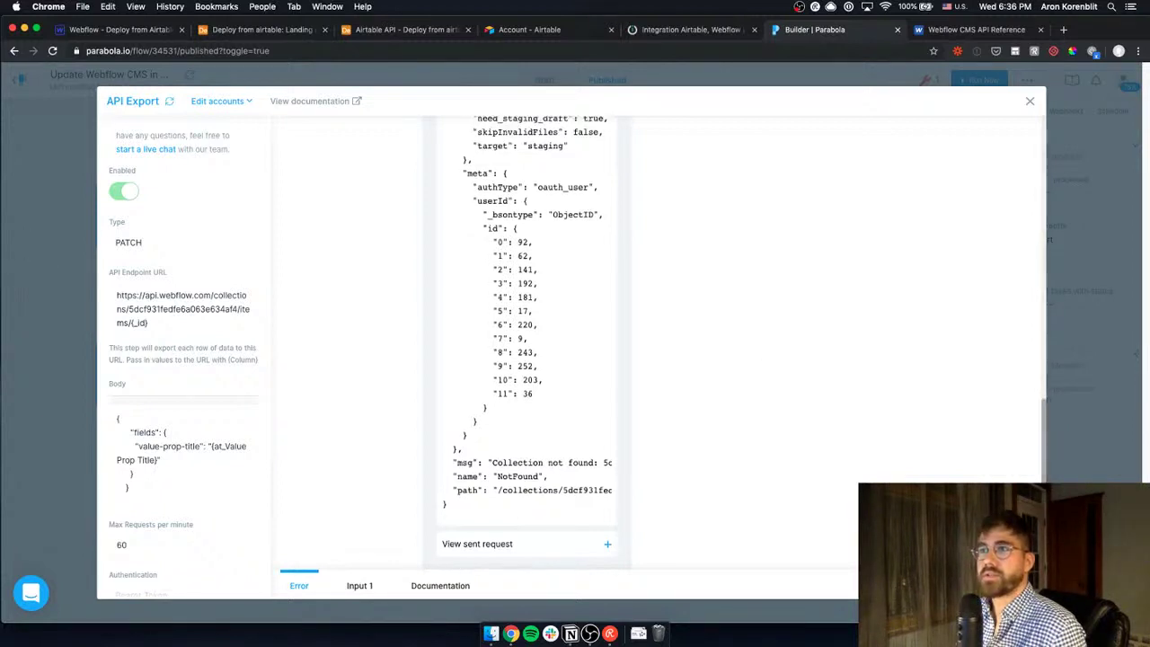
{"action": "left_click", "coordinate": [44, 329]}
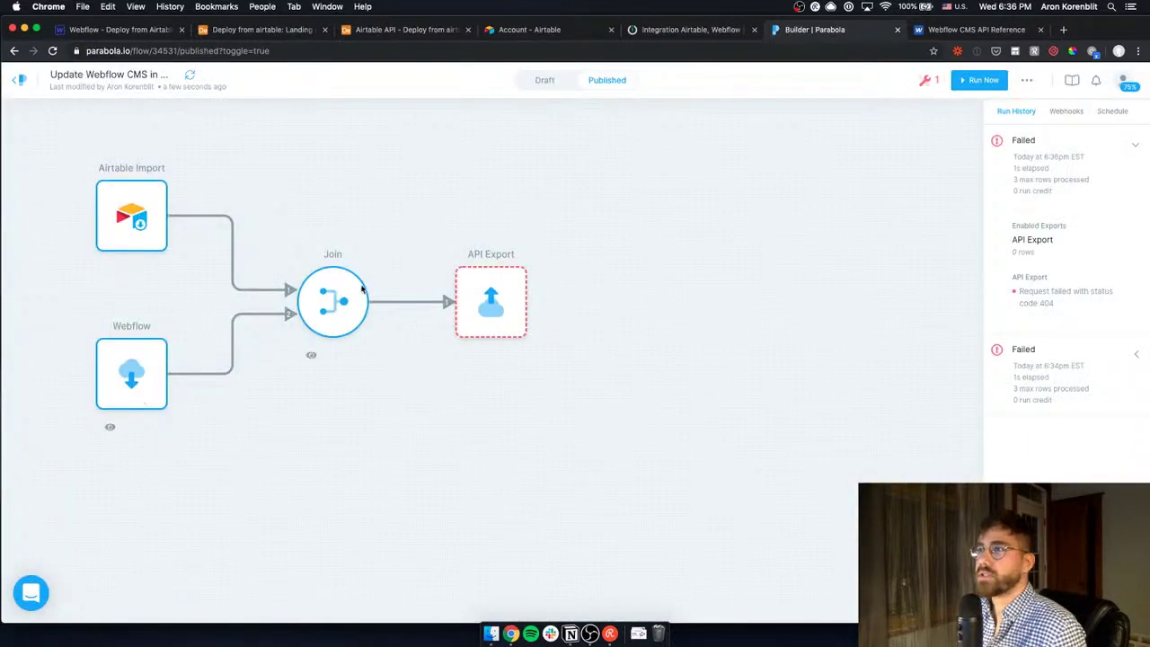
Copy the collection ID 5dcf931fedfe6a7bdf634af3 from the _cid column in the Webflow step's results
{"action": "left_click", "coordinate": [150, 368]}
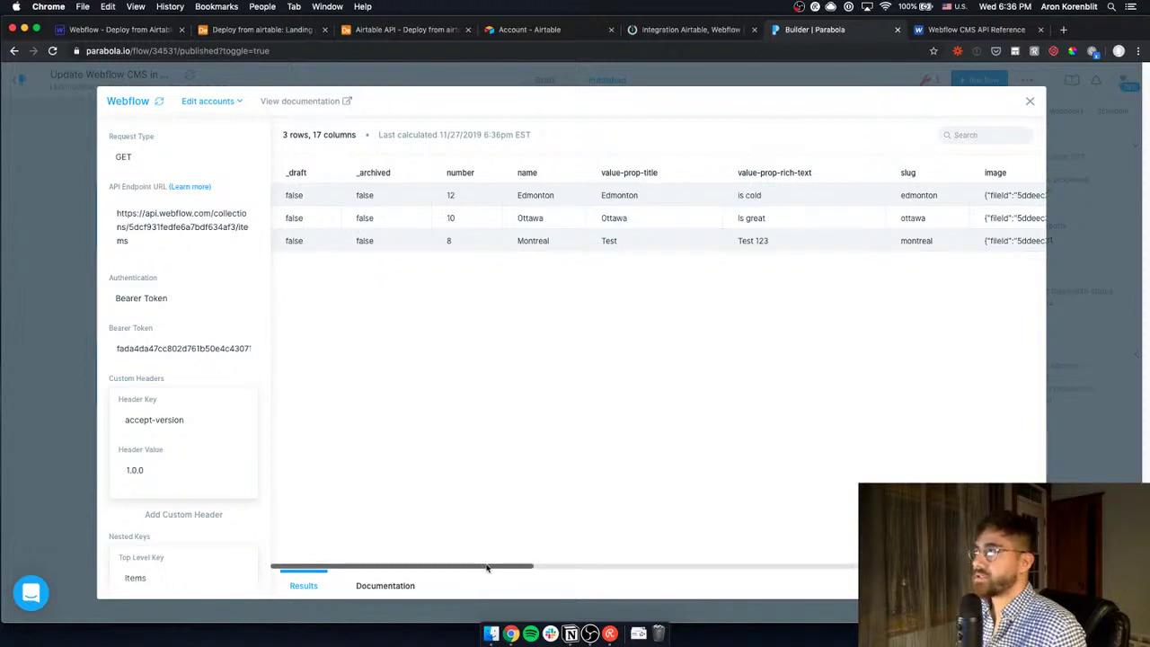
{"action": "left_click_drag", "start_coordinate": [487, 568], "coordinate": [923, 552]}
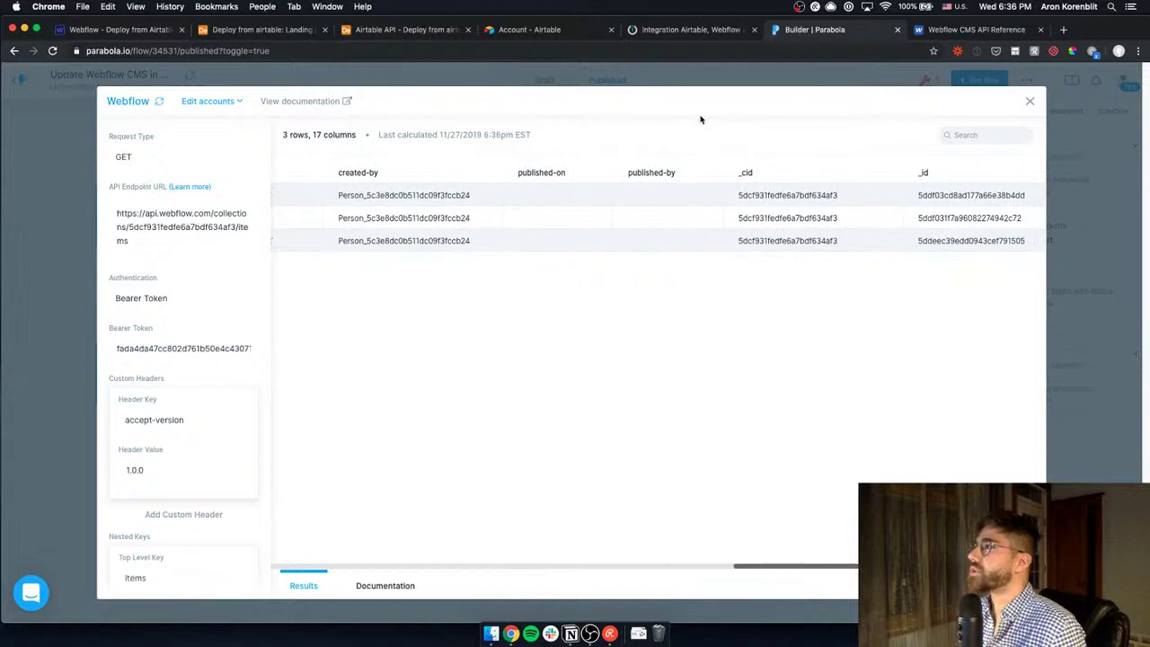
{"action": "double_click", "coordinate": [796, 194]}
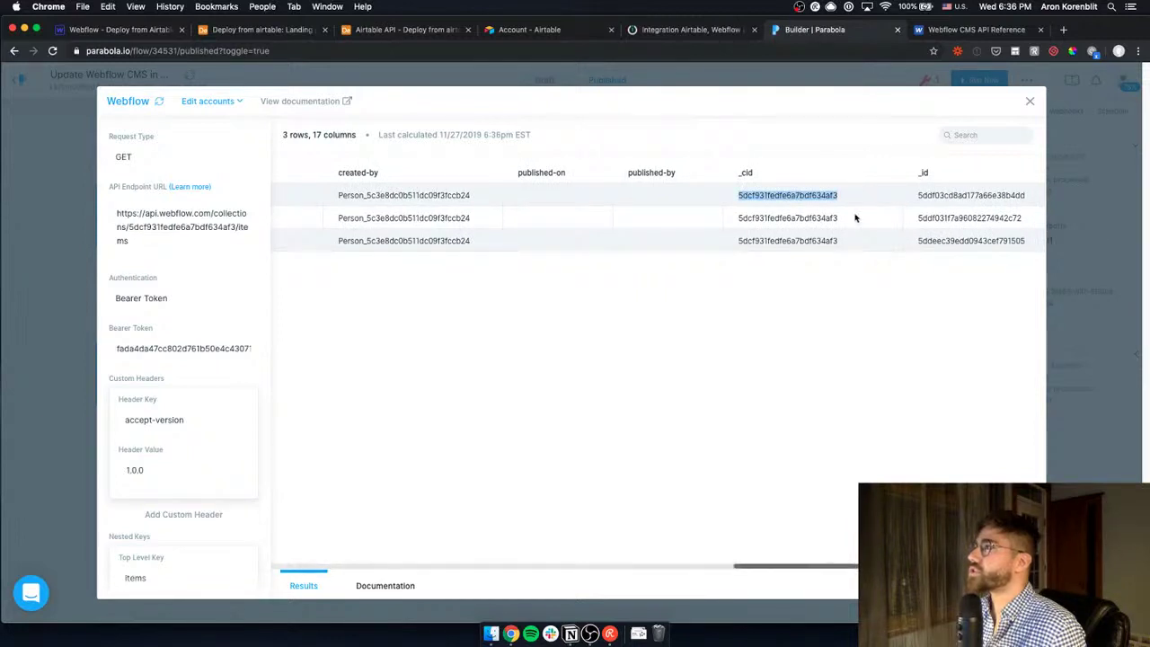
{"action": "key", "text": "Escape"}
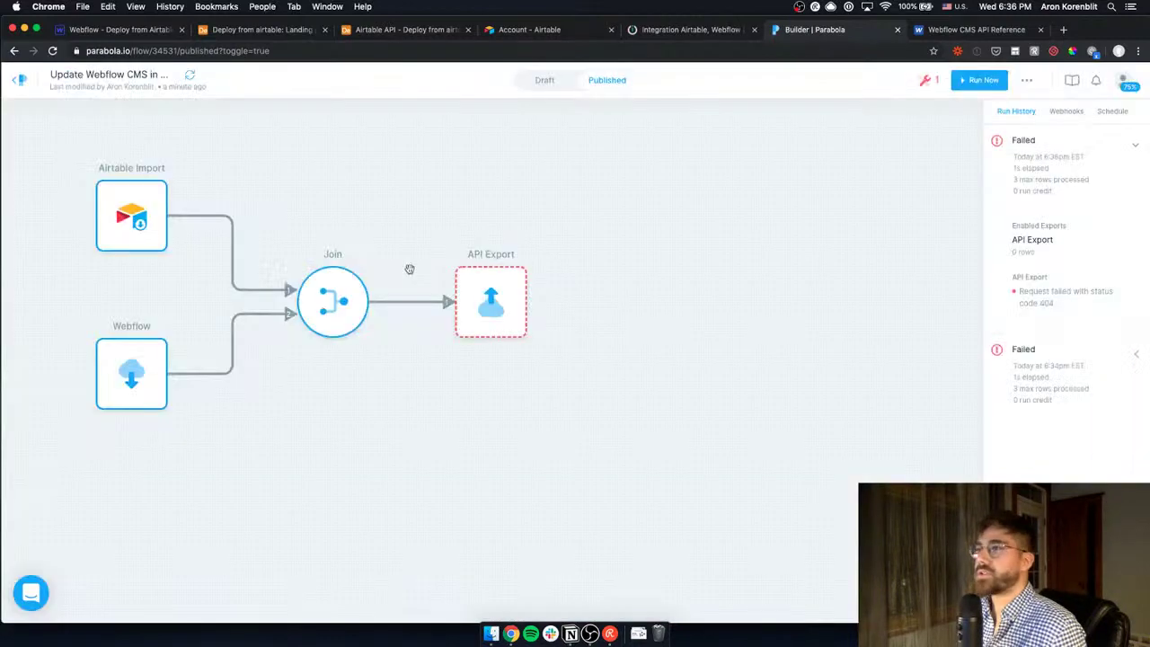
In the draft flow's API Export, replace the endpoint URL's collection ID with 5dcf931fedfe6a7bdf634af3 and update the results
{"action": "left_click", "coordinate": [465, 287]}
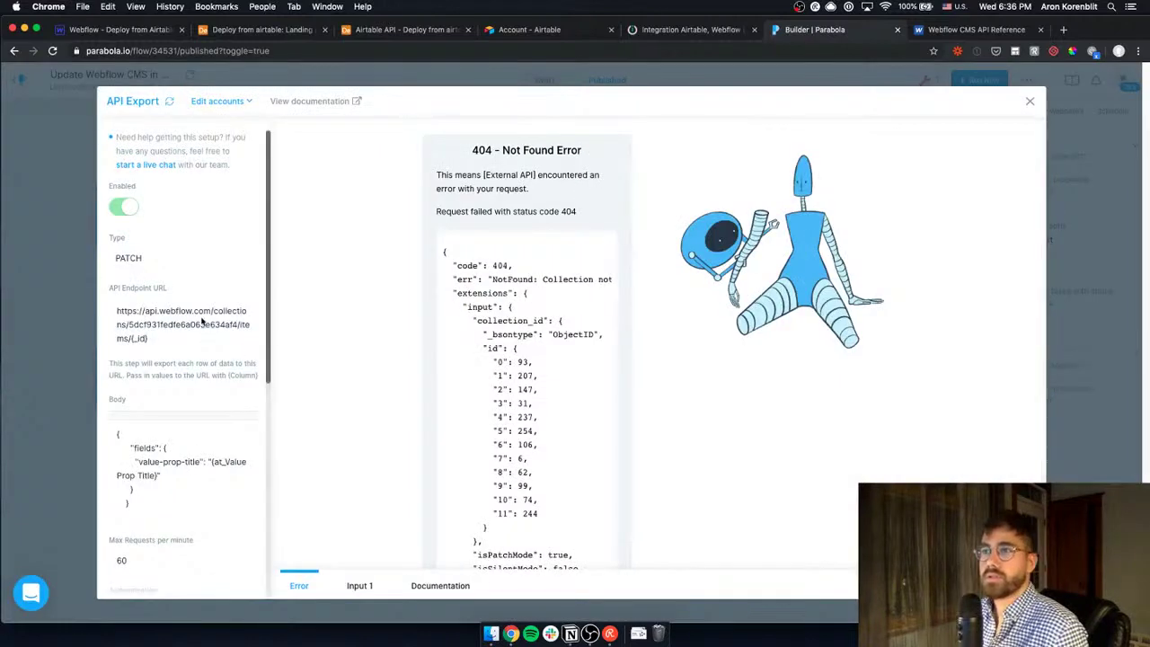
{"action": "double_click", "coordinate": [202, 325]}
{"action": "scroll", "coordinate": [200, 314], "scroll_direction": "down", "scroll_amount": 2}
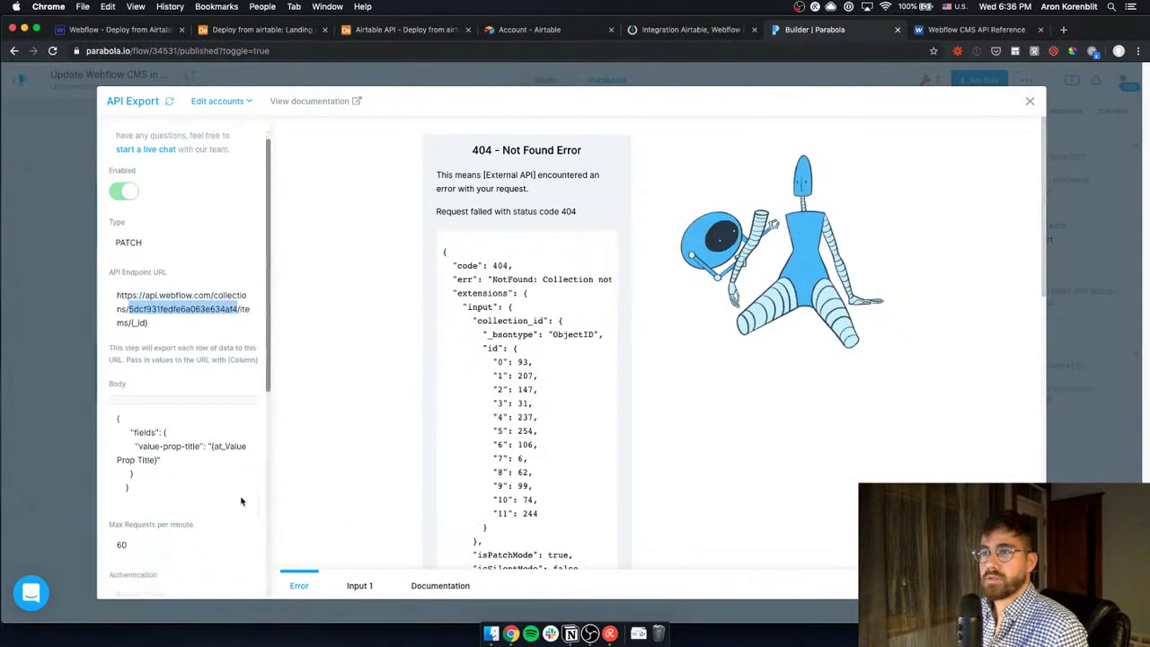
{"action": "key", "text": "super+c"}
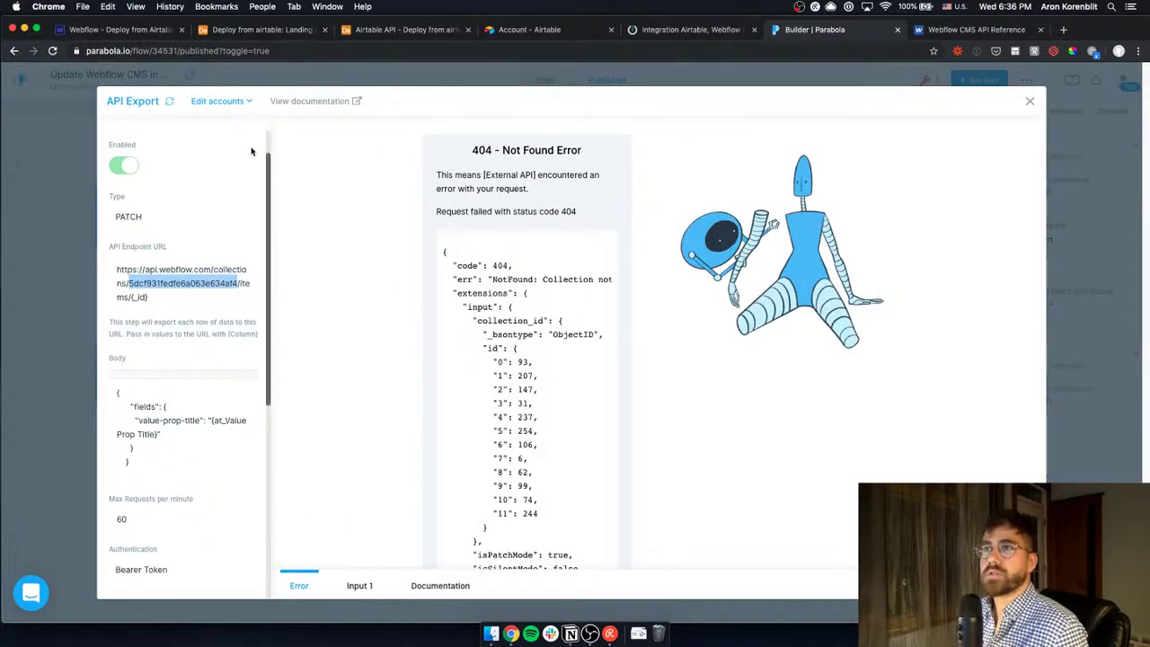
{"action": "left_click", "coordinate": [505, 83]}
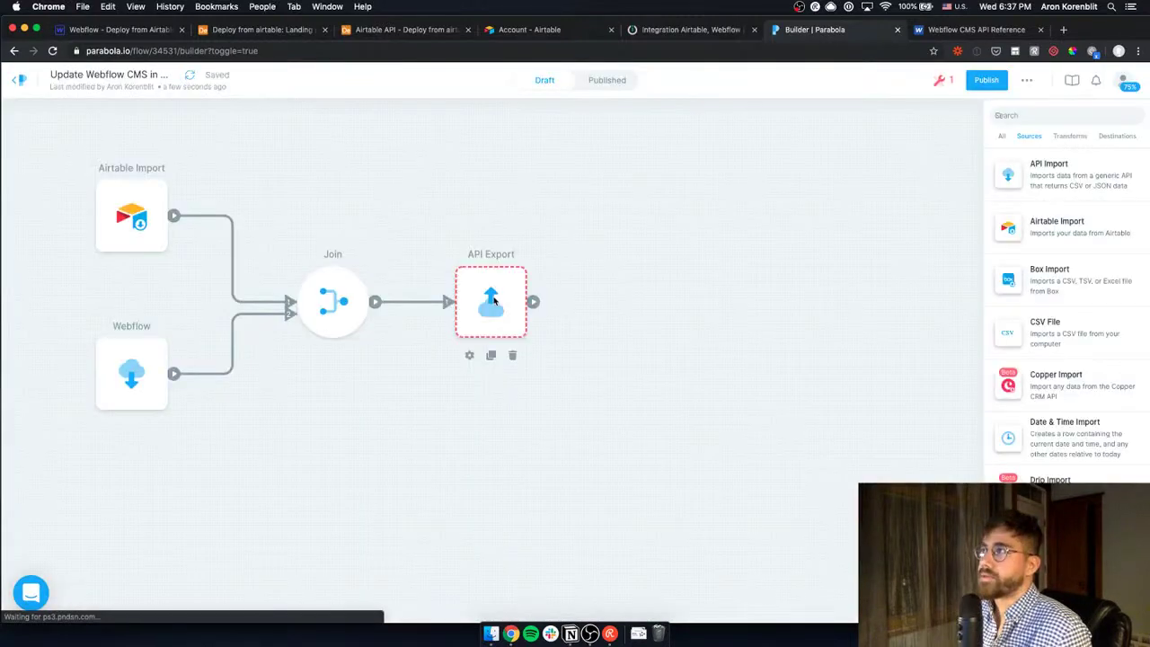
{"action": "double_click", "coordinate": [493, 301]}
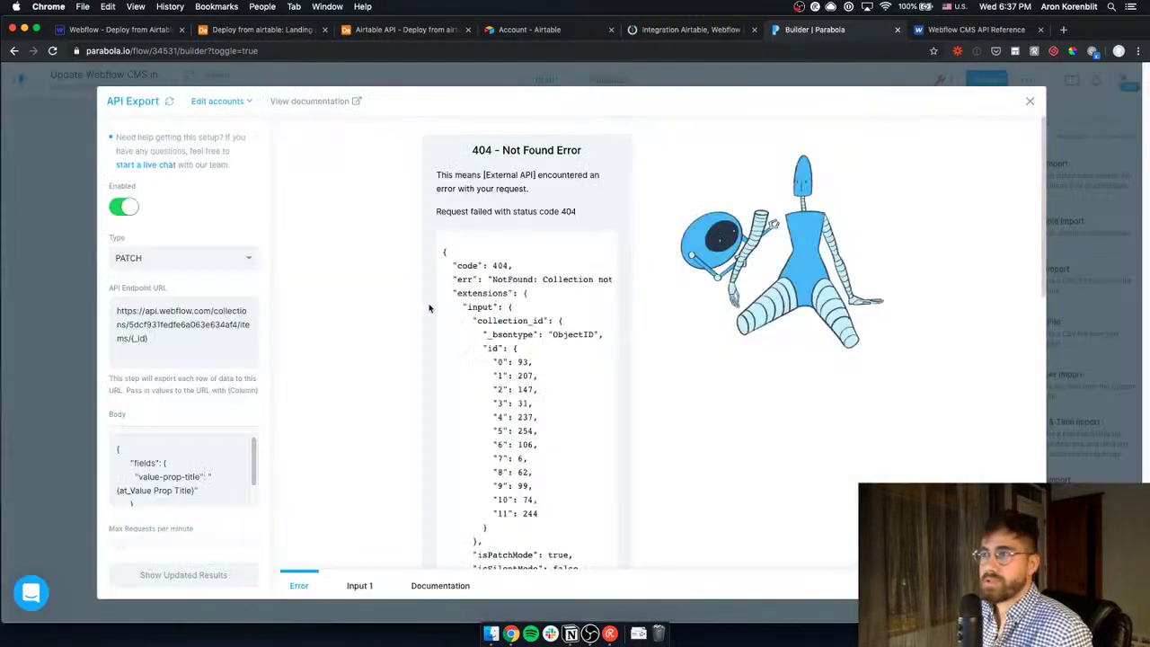
{"action": "double_click", "coordinate": [199, 324]}
{"action": "key", "text": "cmd+v"}
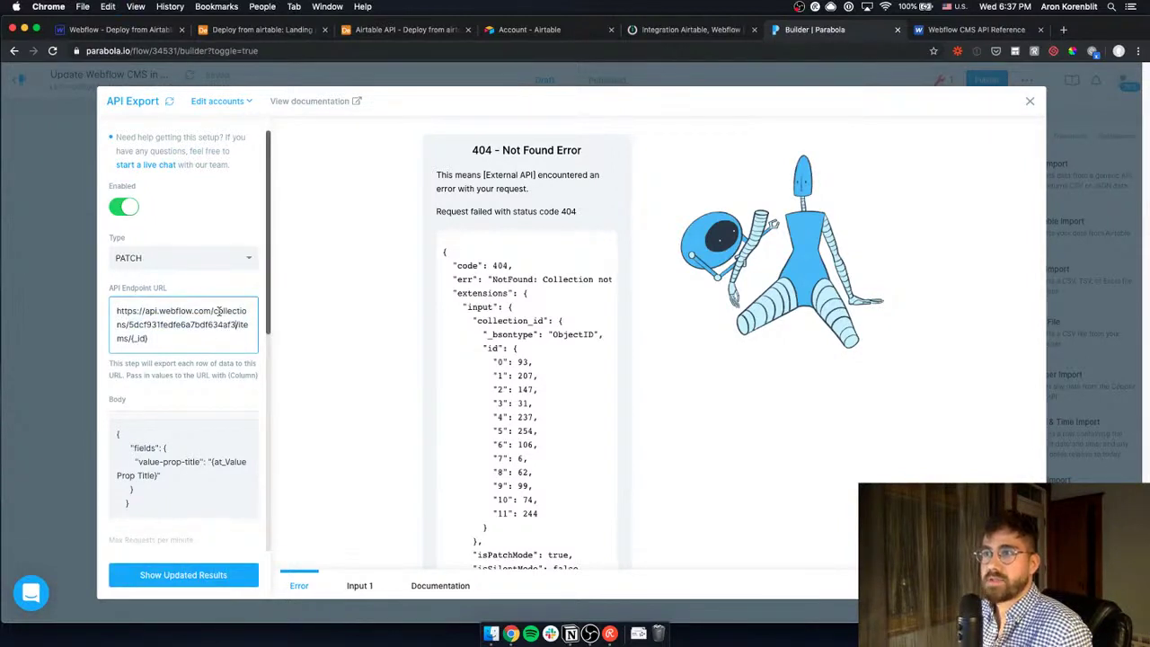
{"action": "left_click", "coordinate": [209, 575]}
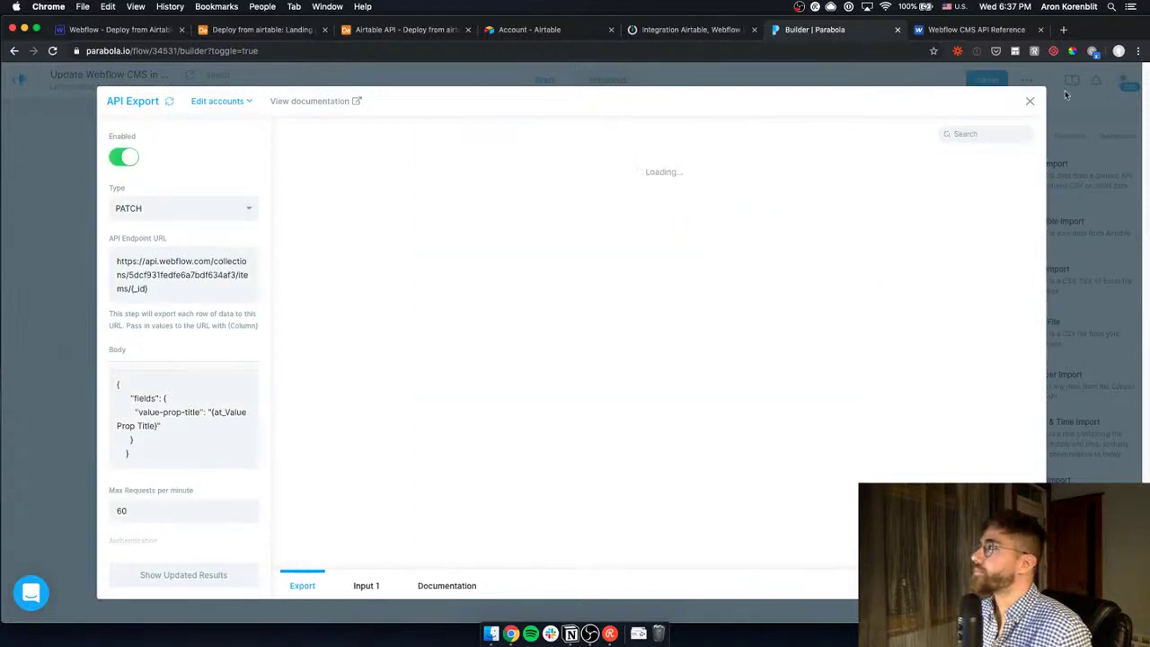
Close the API Export settings, try to run the published flow and dismiss the issue notice
{"action": "left_click", "coordinate": [1028, 104]}
{"action": "left_click", "coordinate": [605, 83]}
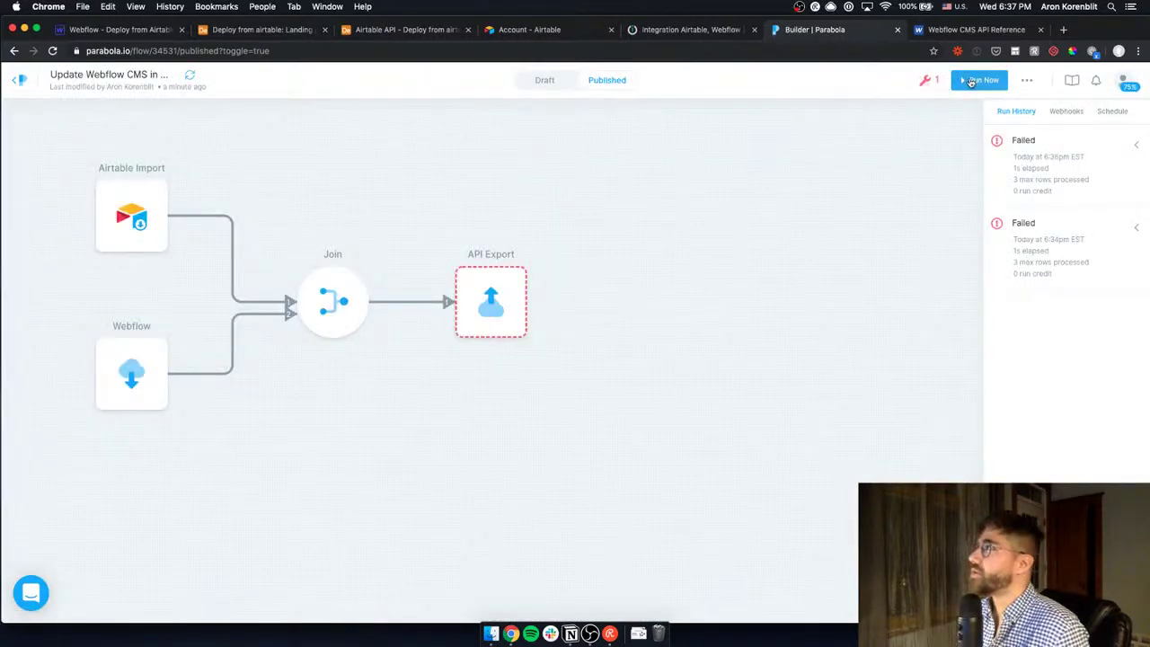
{"action": "left_click", "coordinate": [975, 81]}
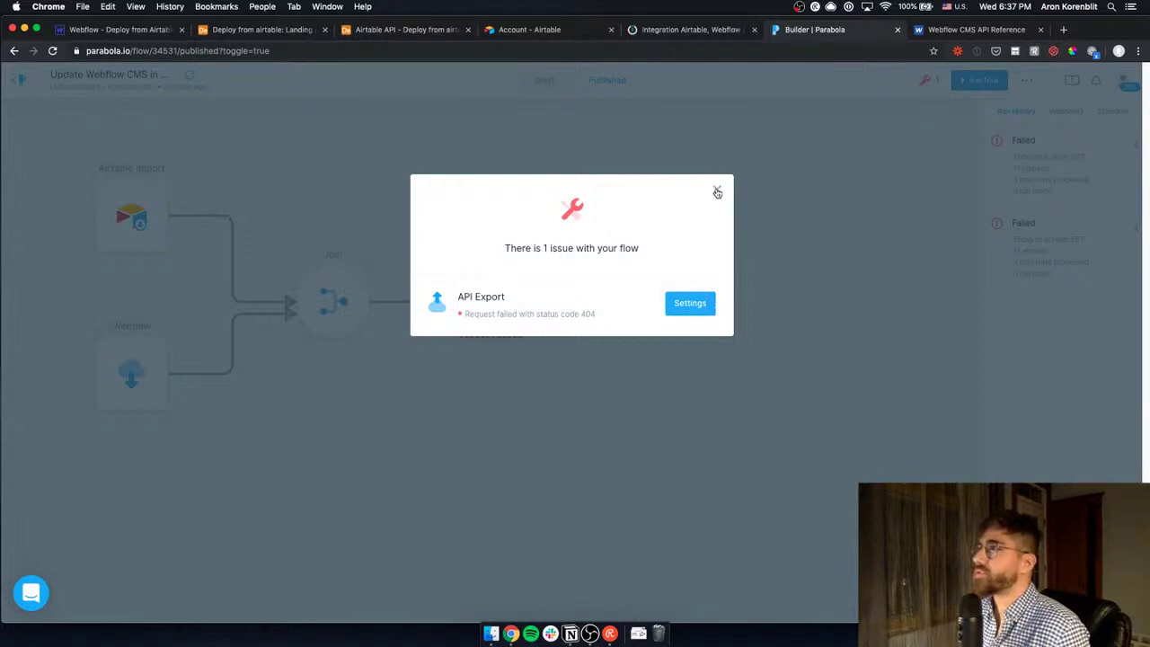
{"action": "left_click", "coordinate": [717, 190]}
{"action": "left_click", "coordinate": [979, 80]}
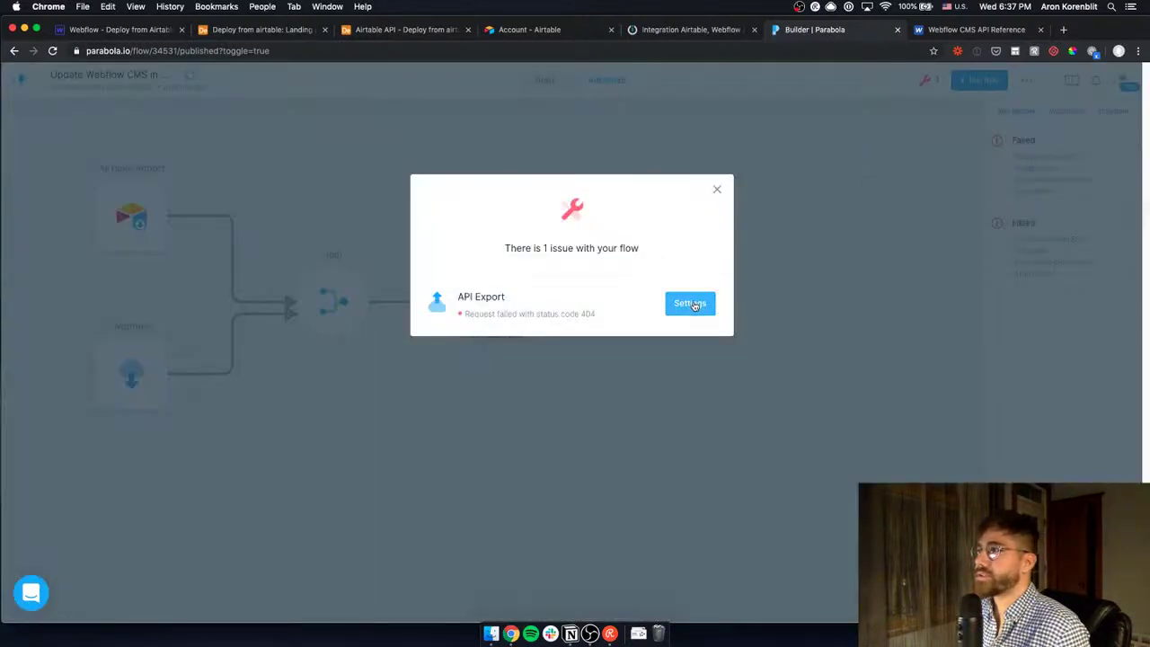
{"action": "left_click", "coordinate": [664, 392]}
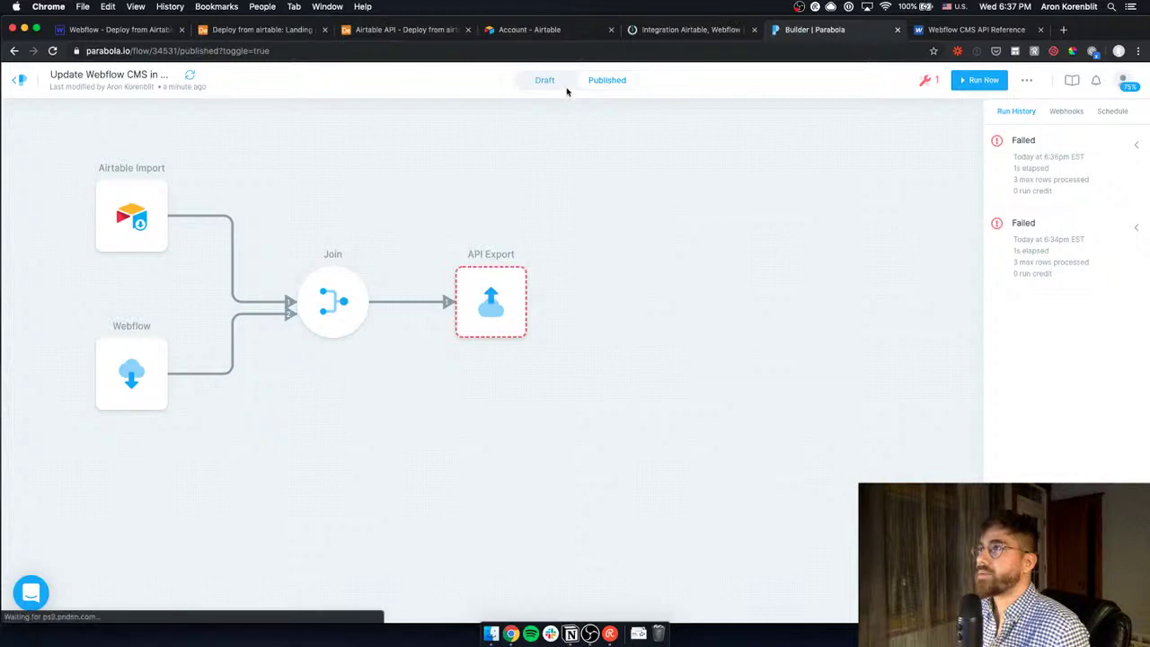
Switch from the draft back to the published version, retry the run and go to the reported API Export issue
{"action": "left_click", "coordinate": [564, 84]}
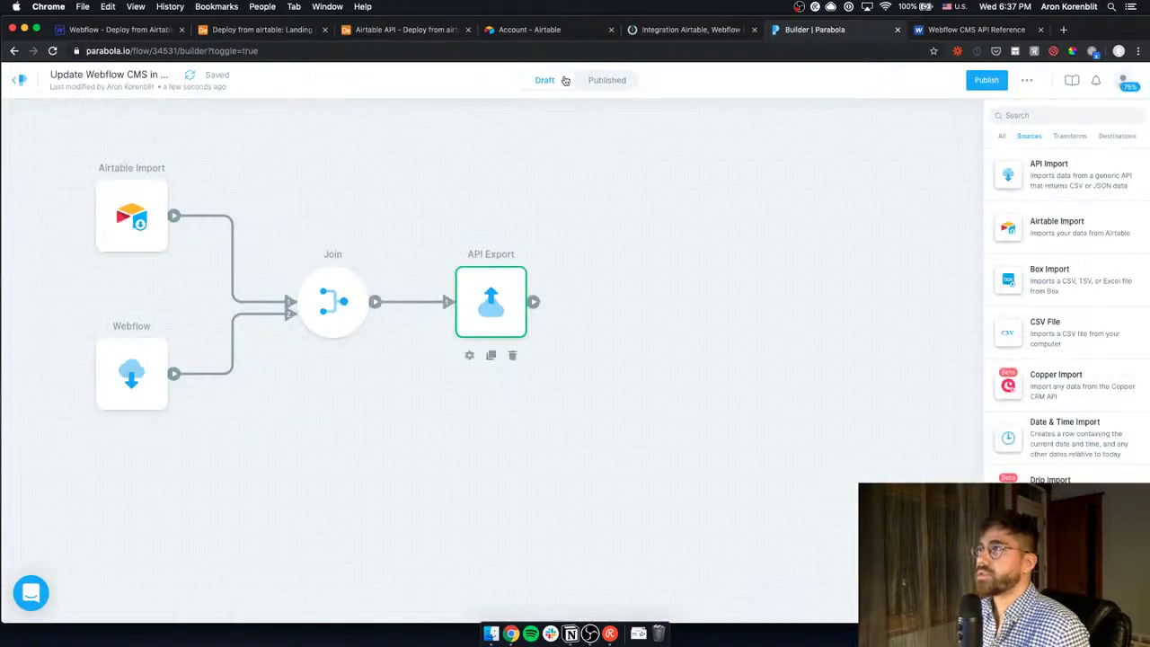
{"action": "left_click", "coordinate": [608, 80]}
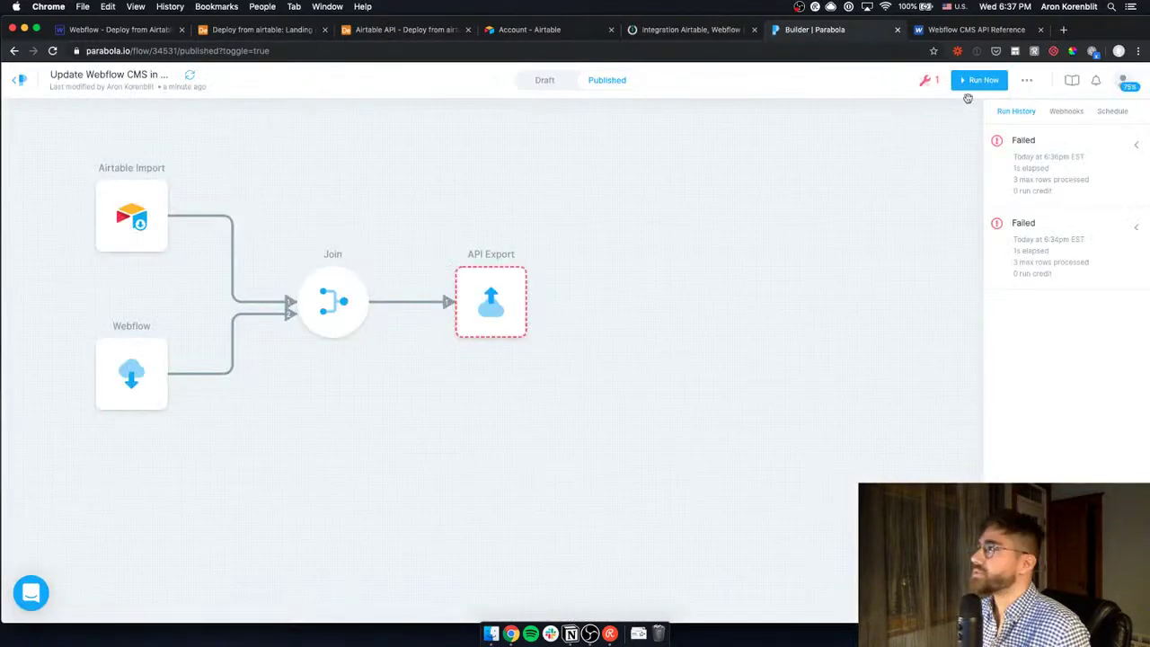
{"action": "left_click", "coordinate": [969, 81]}
{"action": "left_click", "coordinate": [688, 303]}
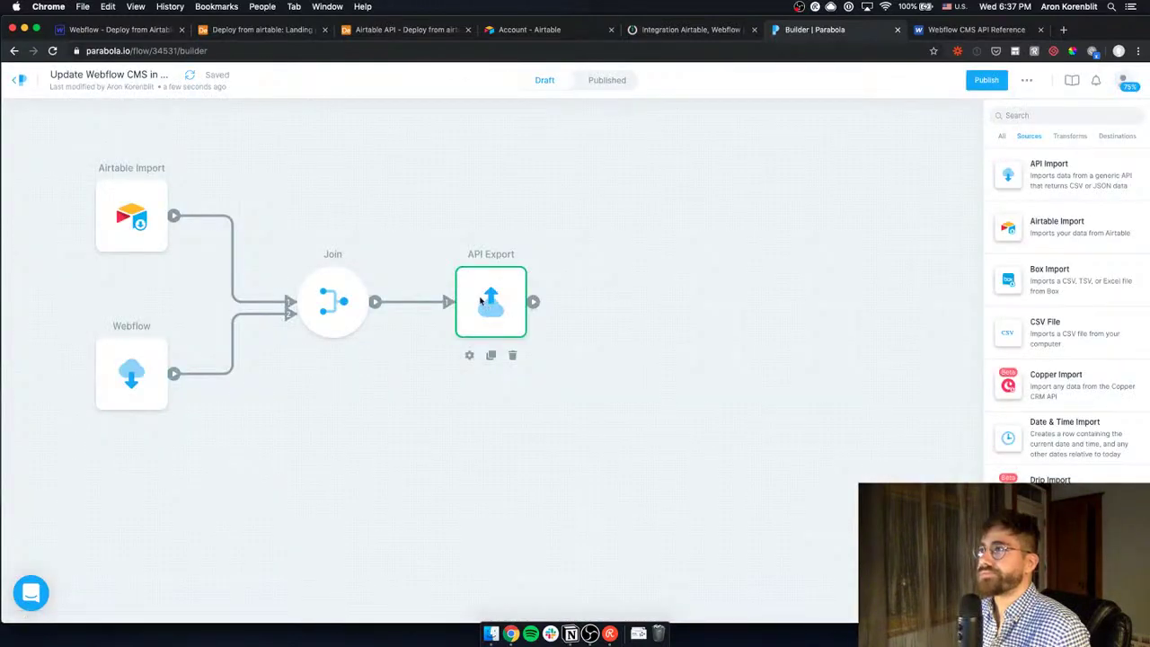
Recalculate the draft API Export's results and try running the published flow once more
{"action": "left_click", "coordinate": [480, 301]}
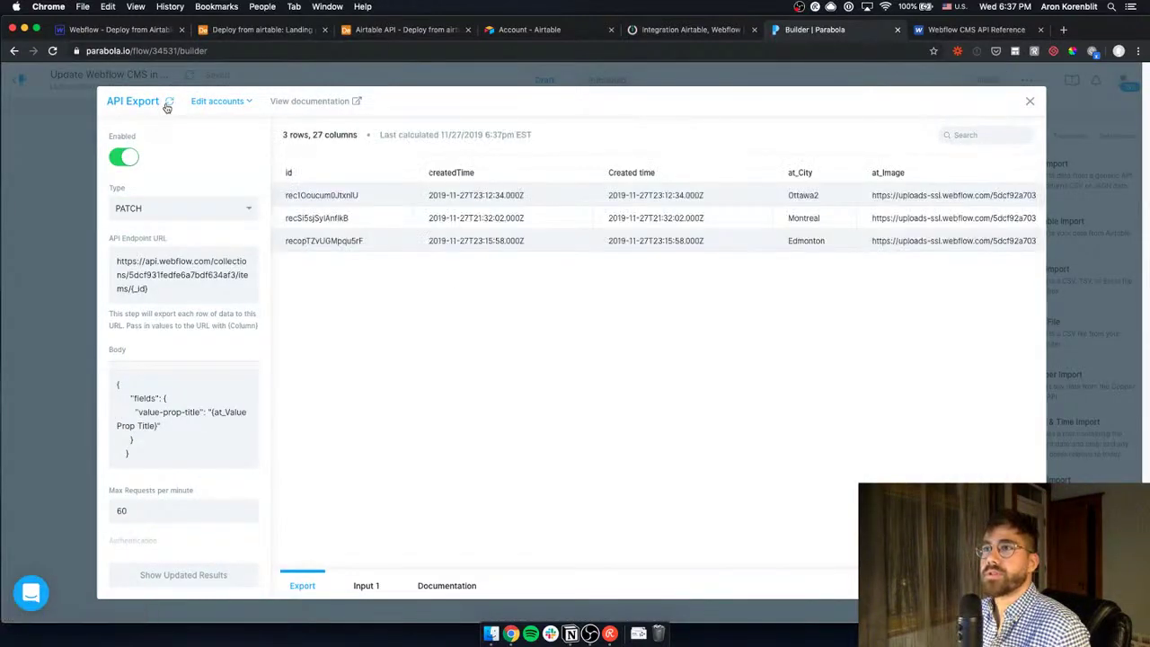
{"action": "left_click", "coordinate": [168, 103]}
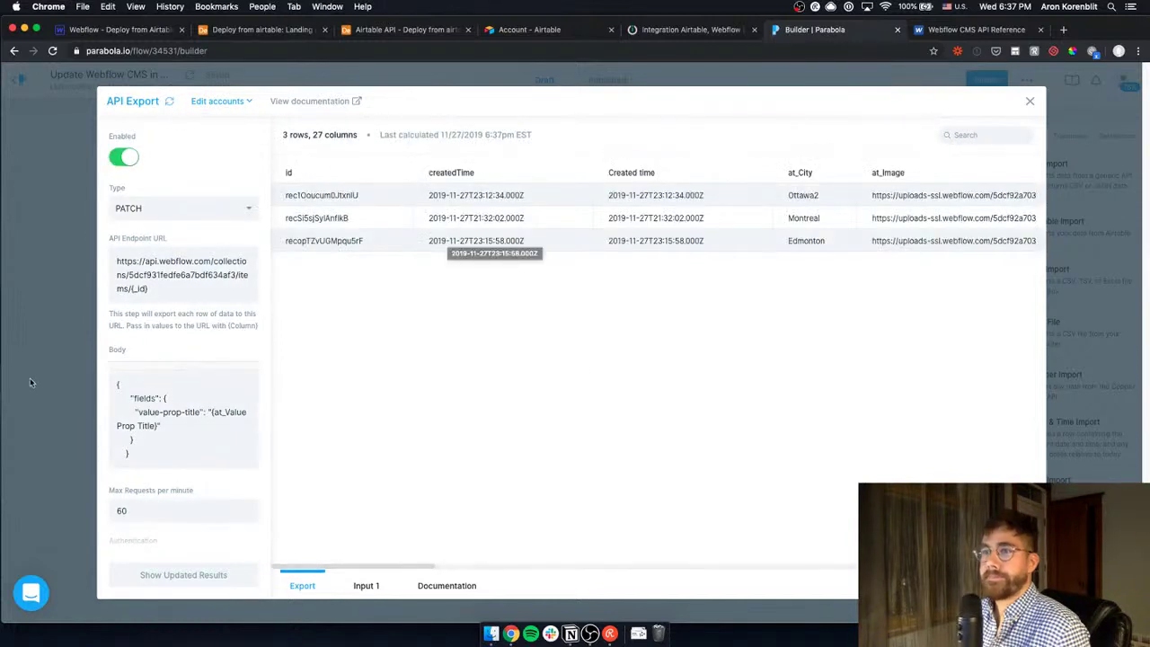
{"action": "left_click", "coordinate": [48, 369]}
{"action": "left_click", "coordinate": [607, 80]}
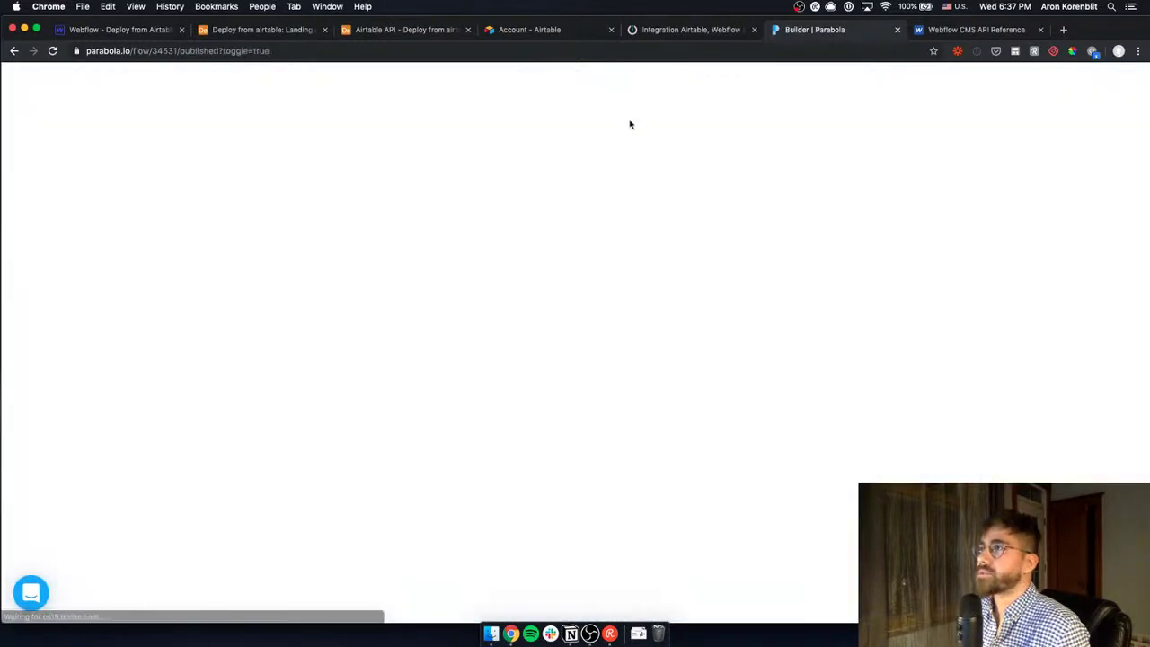
{"action": "left_click", "coordinate": [959, 82]}
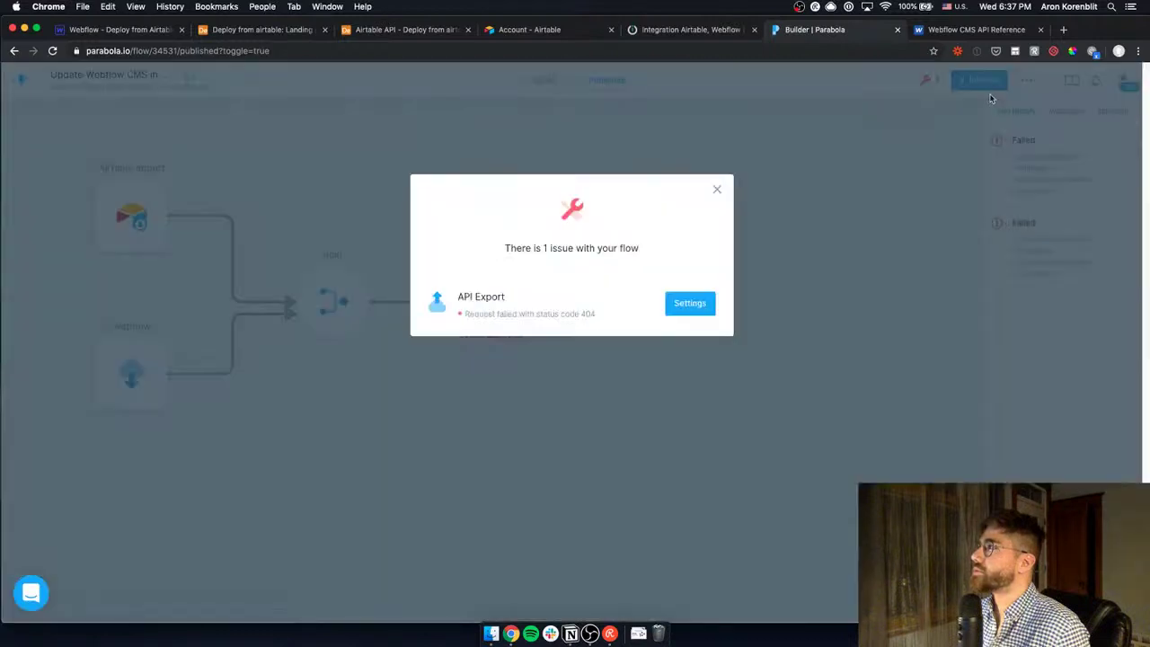
{"action": "left_click", "coordinate": [690, 306]}
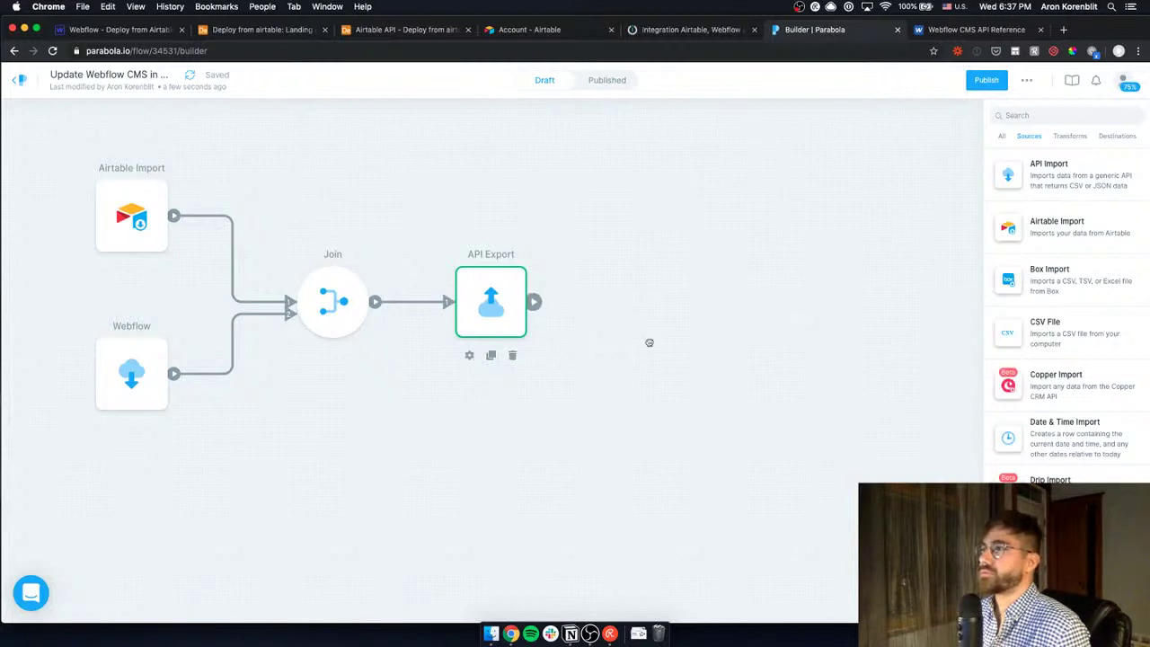
Review the draft API Export's endpoint URL, exported columns and request body
{"action": "double_click", "coordinate": [513, 323]}
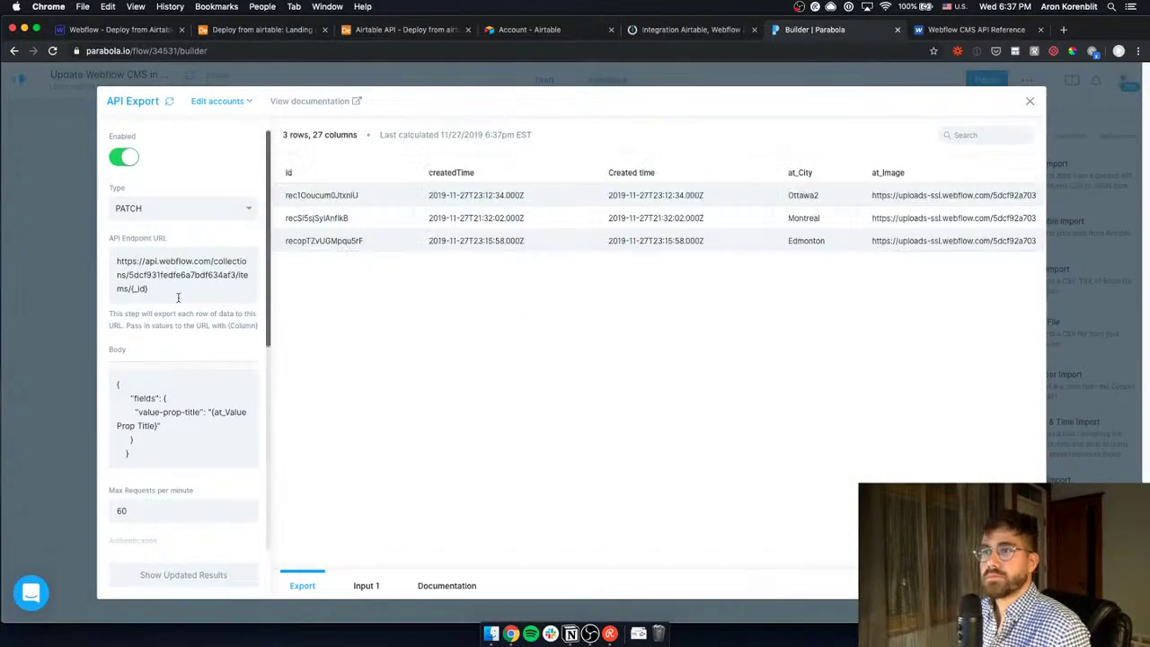
{"action": "double_click", "coordinate": [194, 274]}
{"action": "left_click", "coordinate": [196, 274]}
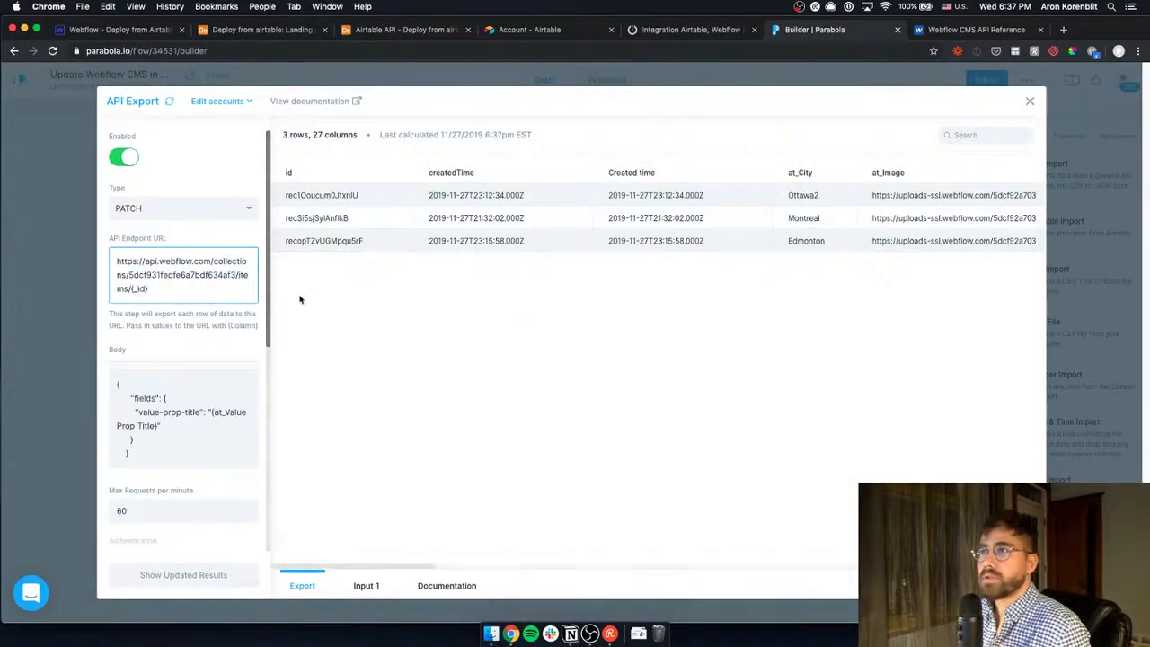
{"action": "left_click_drag", "start_coordinate": [438, 569], "coordinate": [617, 545]}
{"action": "scroll", "coordinate": [617, 545], "scroll_direction": "right", "scroll_amount": 10}
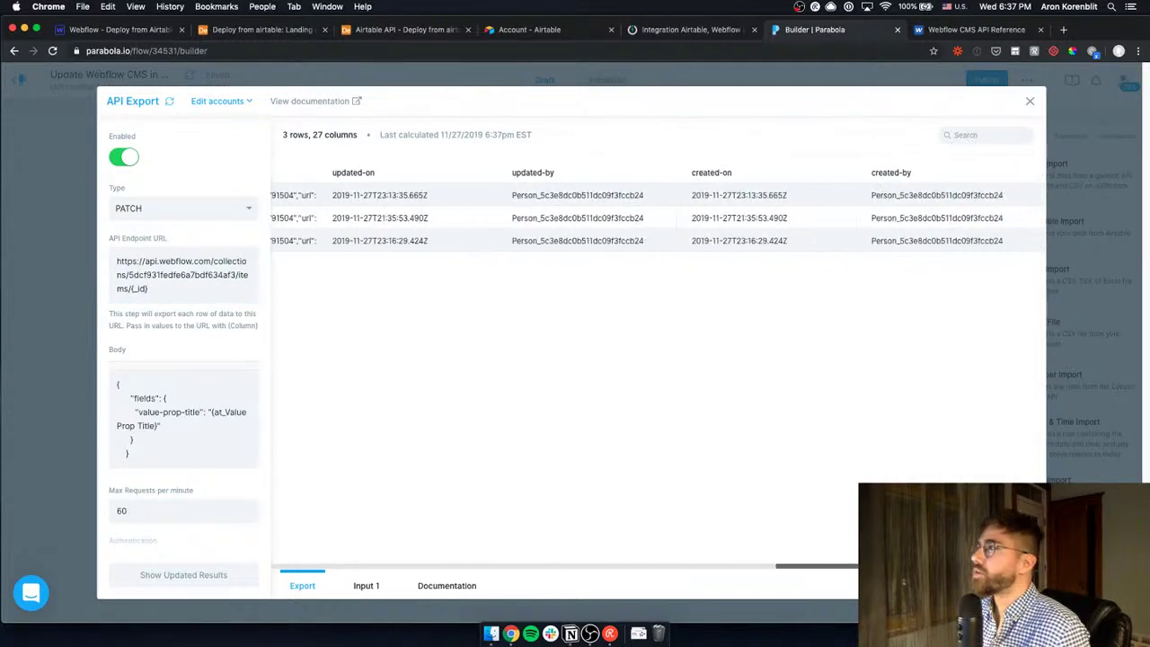
{"action": "scroll", "coordinate": [755, 533], "scroll_direction": "left", "scroll_amount": 10}
{"action": "scroll", "coordinate": [123, 446], "scroll_direction": "down", "scroll_amount": 3}
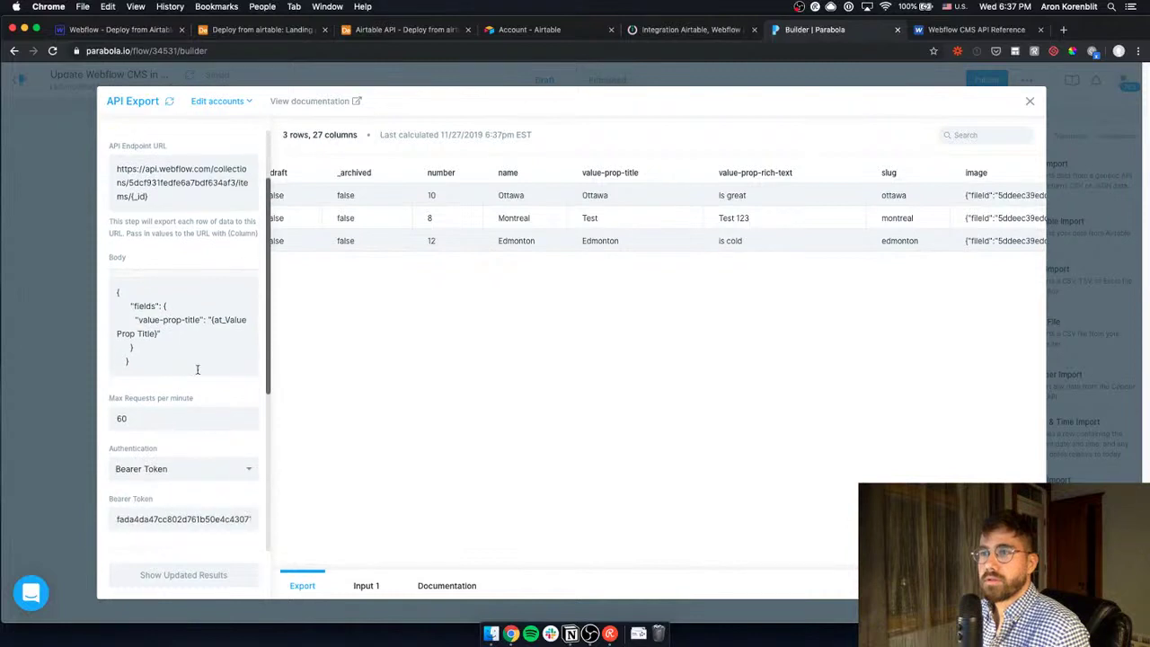
{"action": "left_click", "coordinate": [226, 328]}
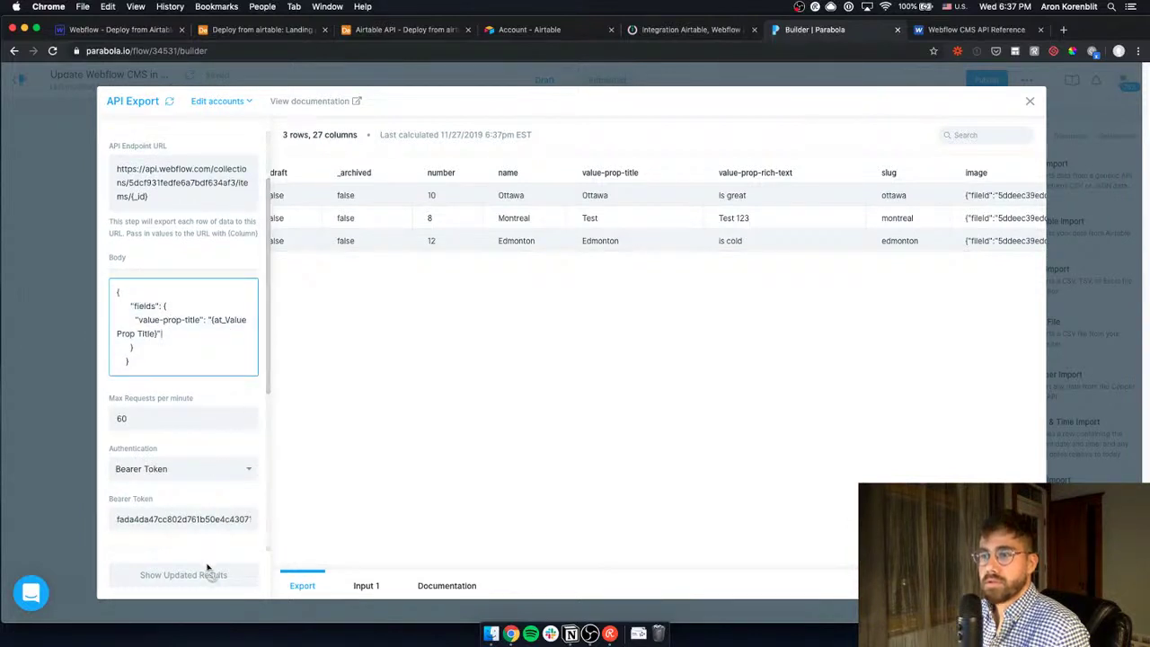
Recalculate the draft API Export's results, compare its export and input data, and close its settings
{"action": "left_click", "coordinate": [169, 102]}
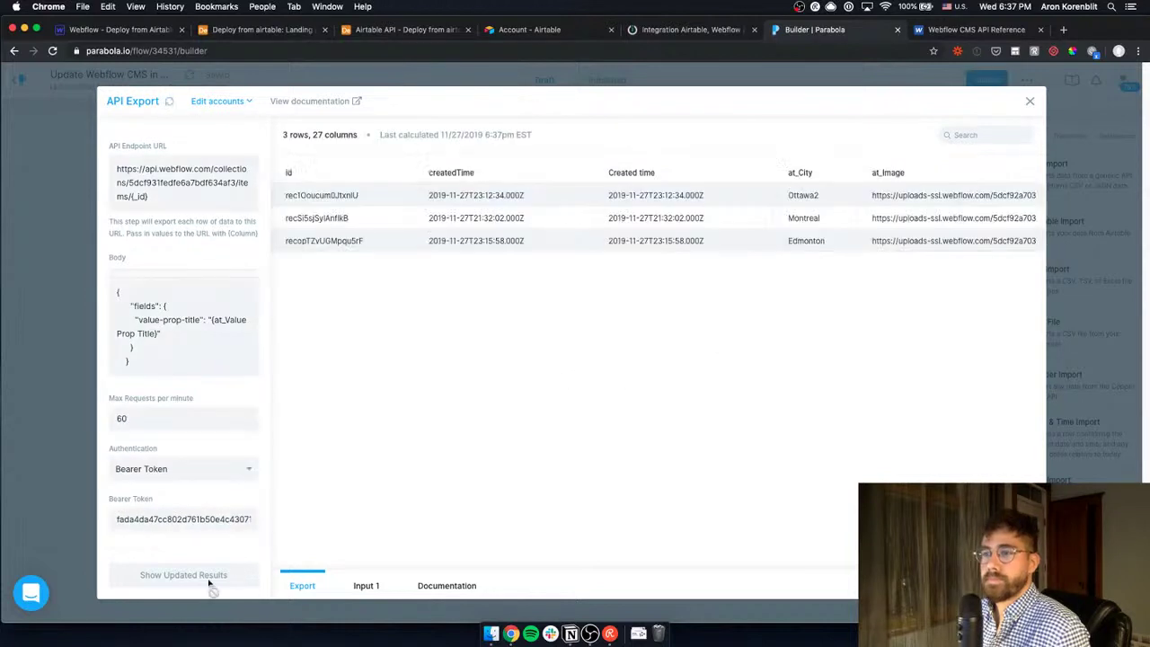
{"action": "left_click", "coordinate": [367, 586]}
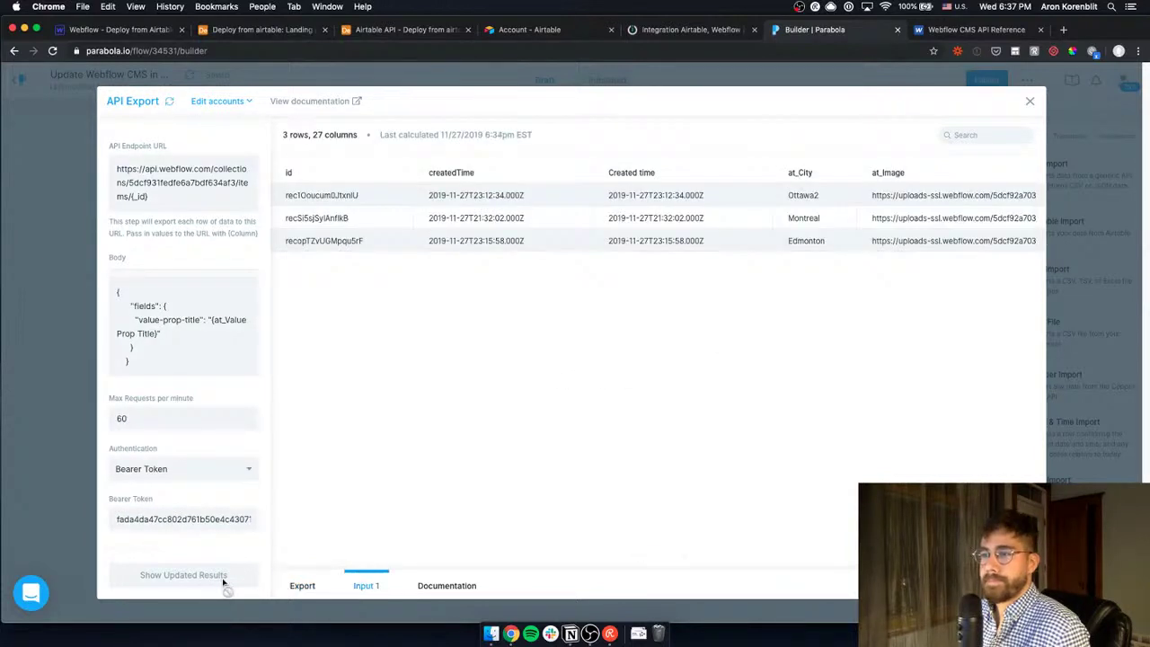
{"action": "left_click", "coordinate": [460, 586]}
{"action": "left_click", "coordinate": [302, 586]}
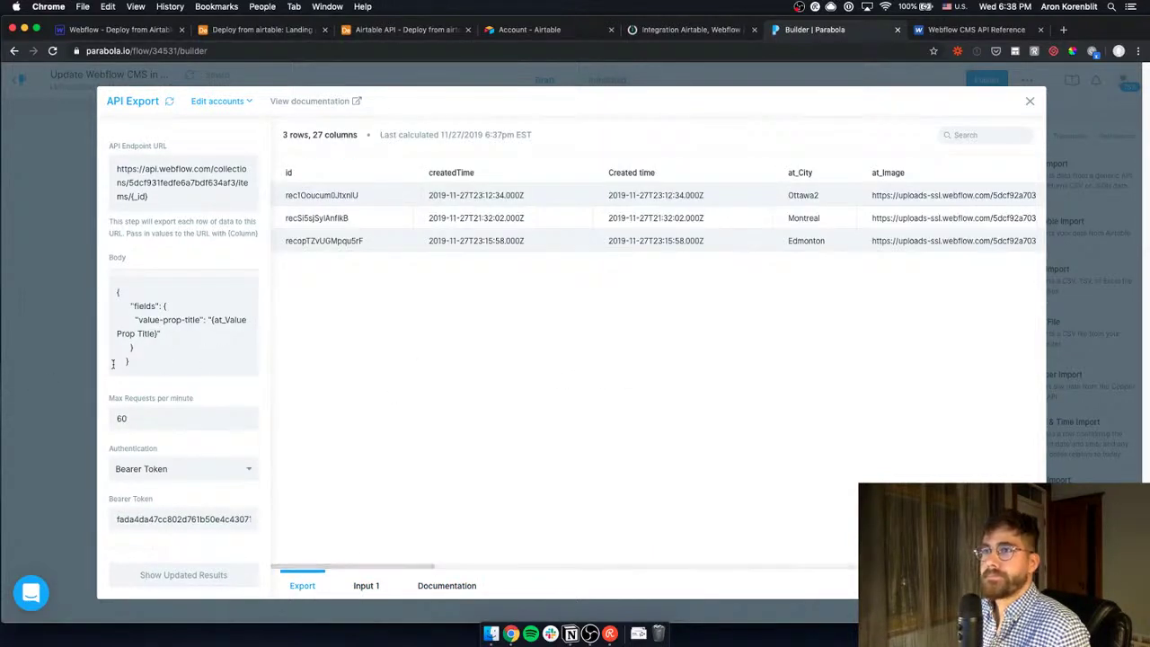
{"action": "left_click", "coordinate": [1091, 117]}
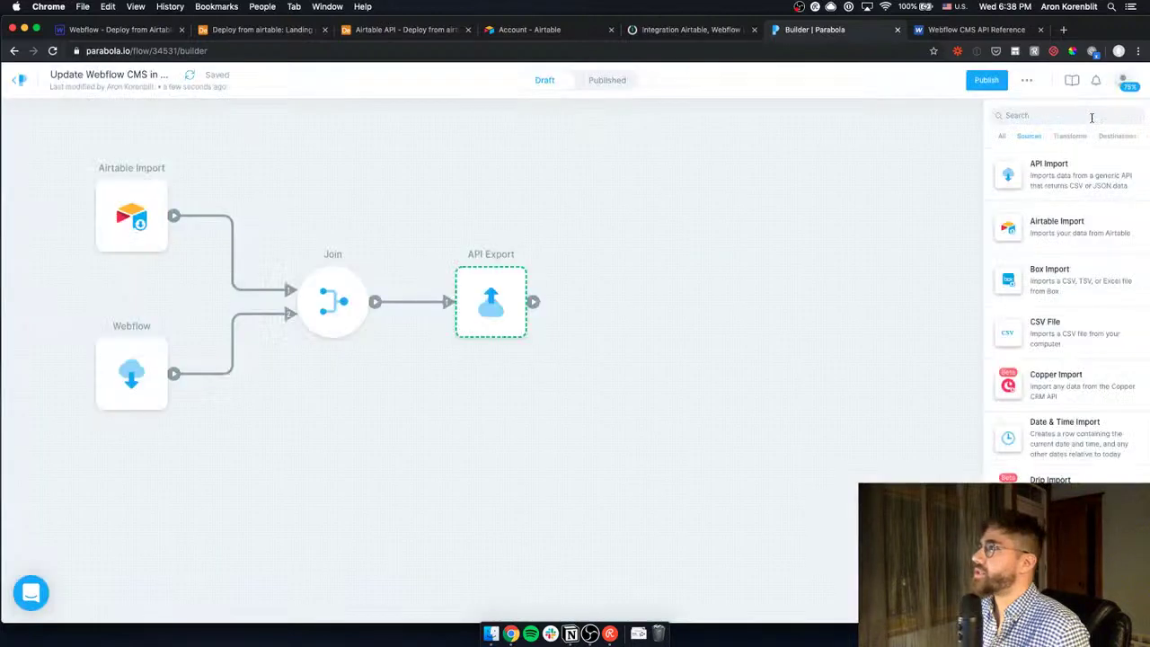
Publish the draft flow and run the published version
{"action": "mouse_move", "coordinate": [504, 305]}
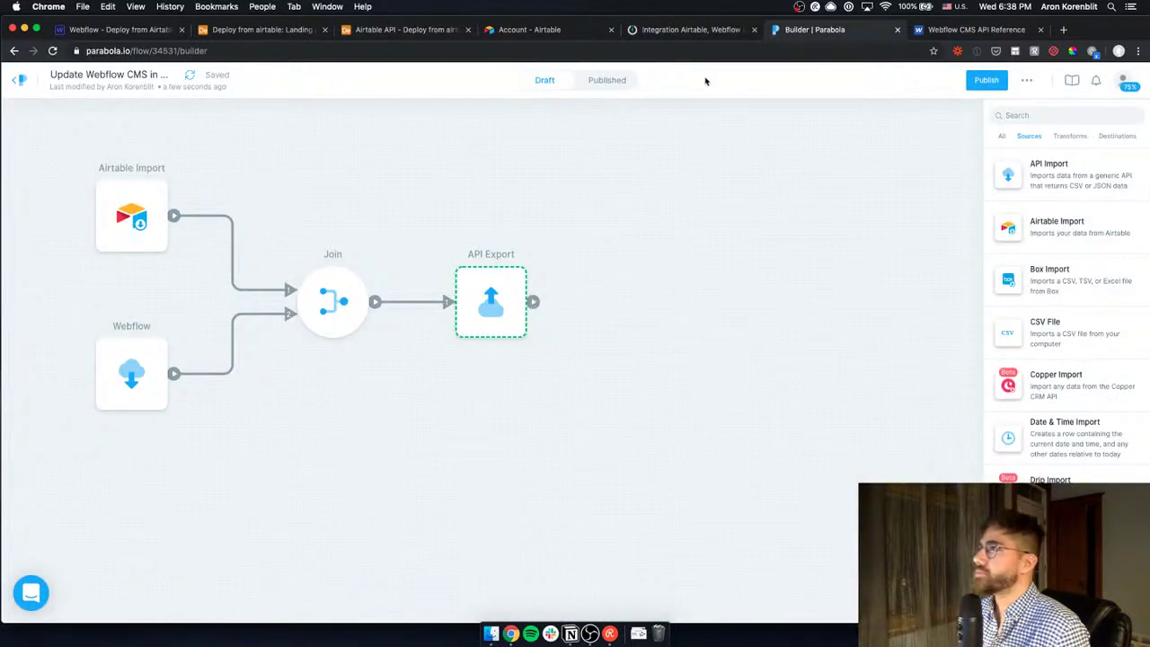
{"action": "left_click", "coordinate": [987, 80]}
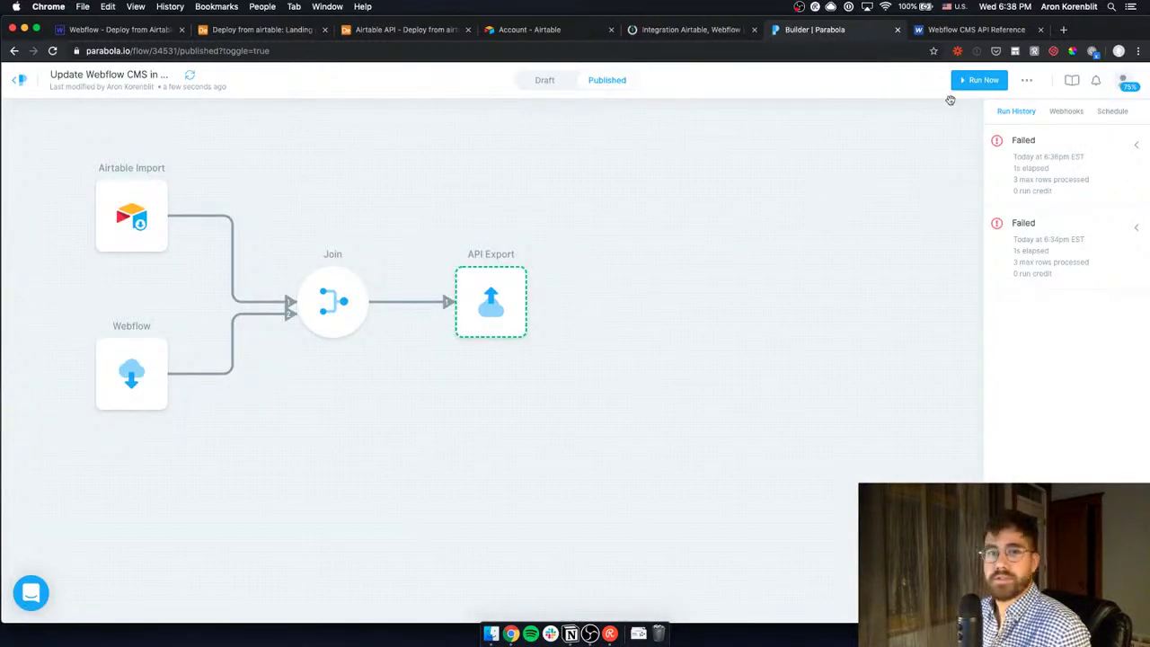
{"action": "left_click", "coordinate": [983, 81]}
{"action": "left_click", "coordinate": [569, 303]}
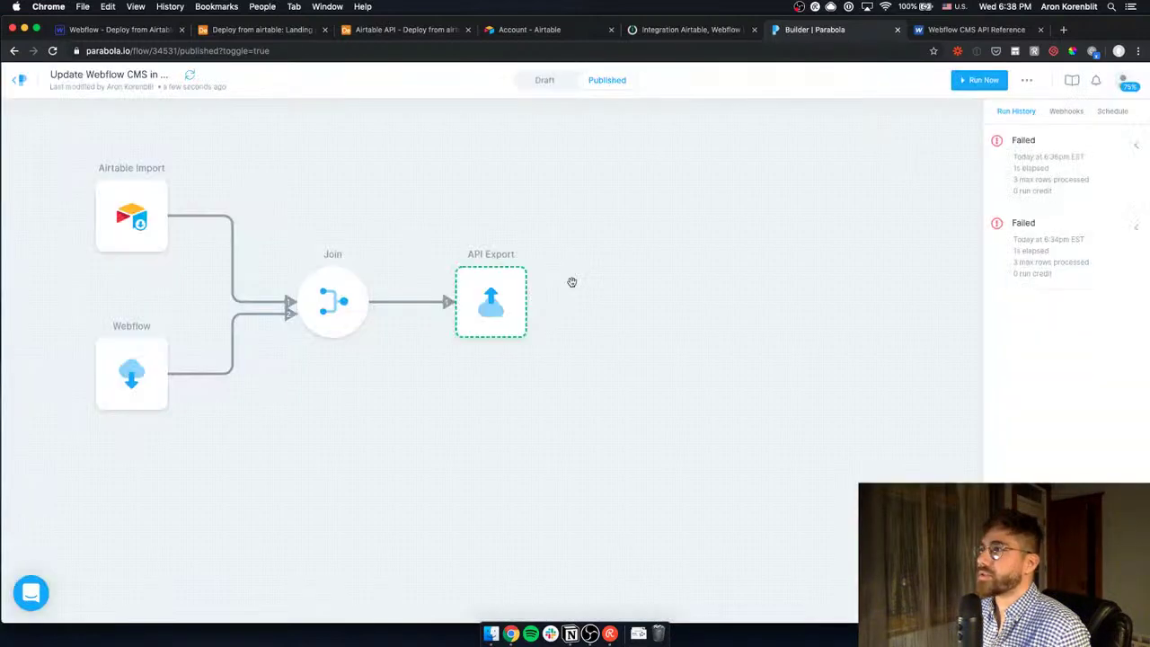
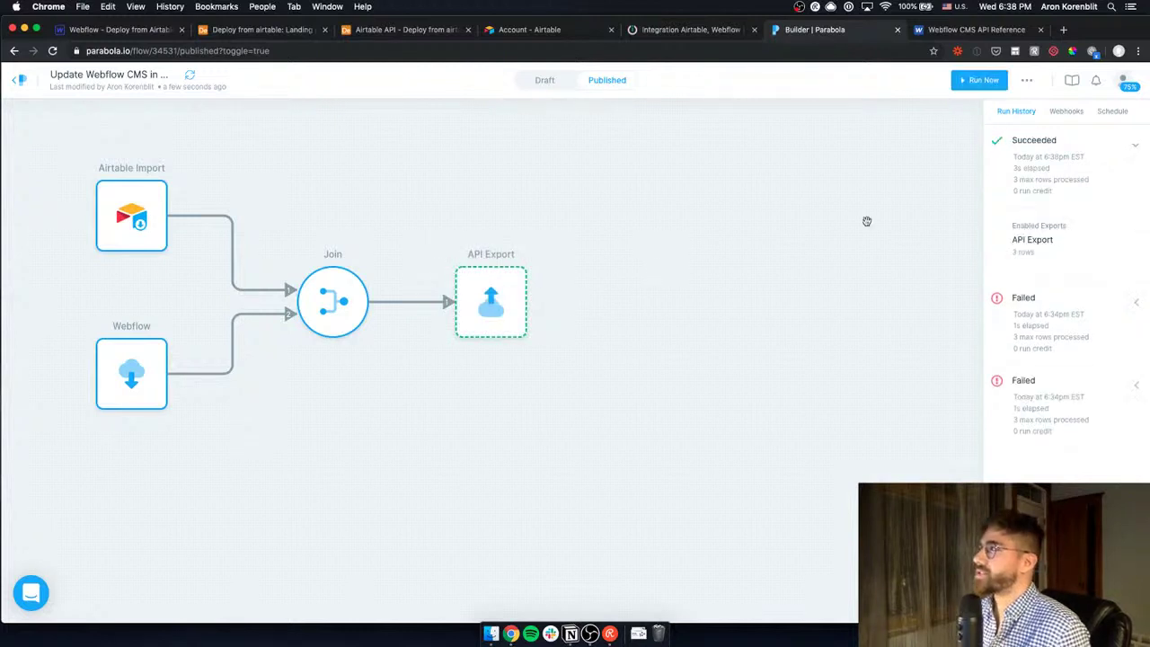
Switch to Webflow, reload the Designer and check the Ottawa and Edmonton items in the Cities collection
{"action": "left_click", "coordinate": [109, 30]}
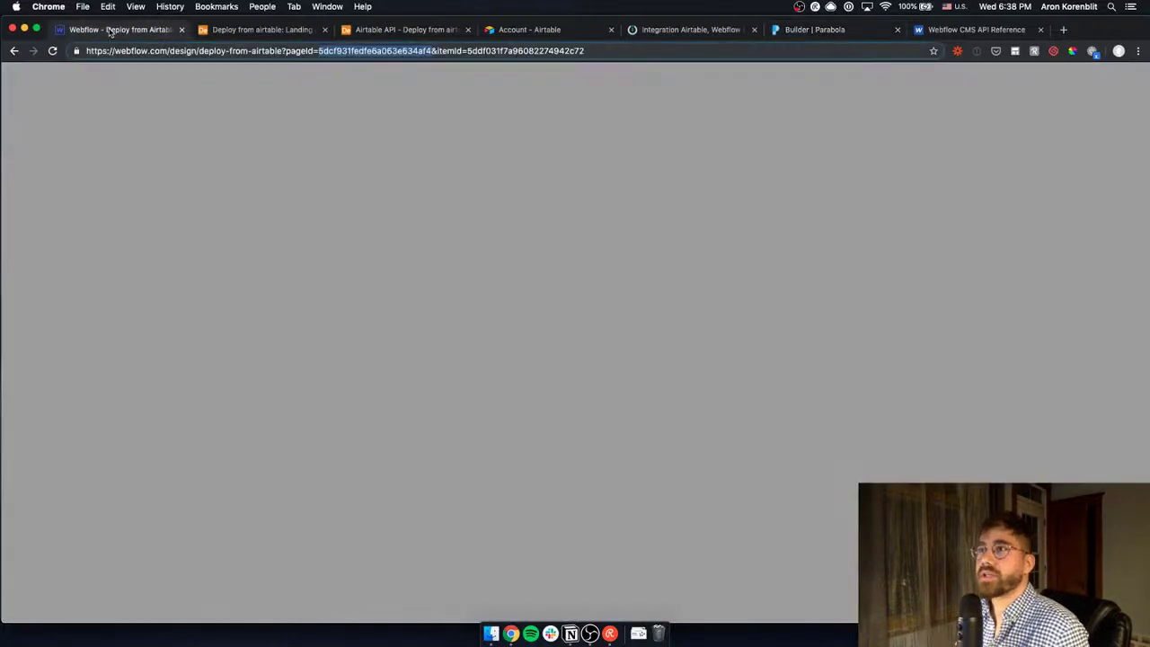
{"action": "key", "text": "super+r"}
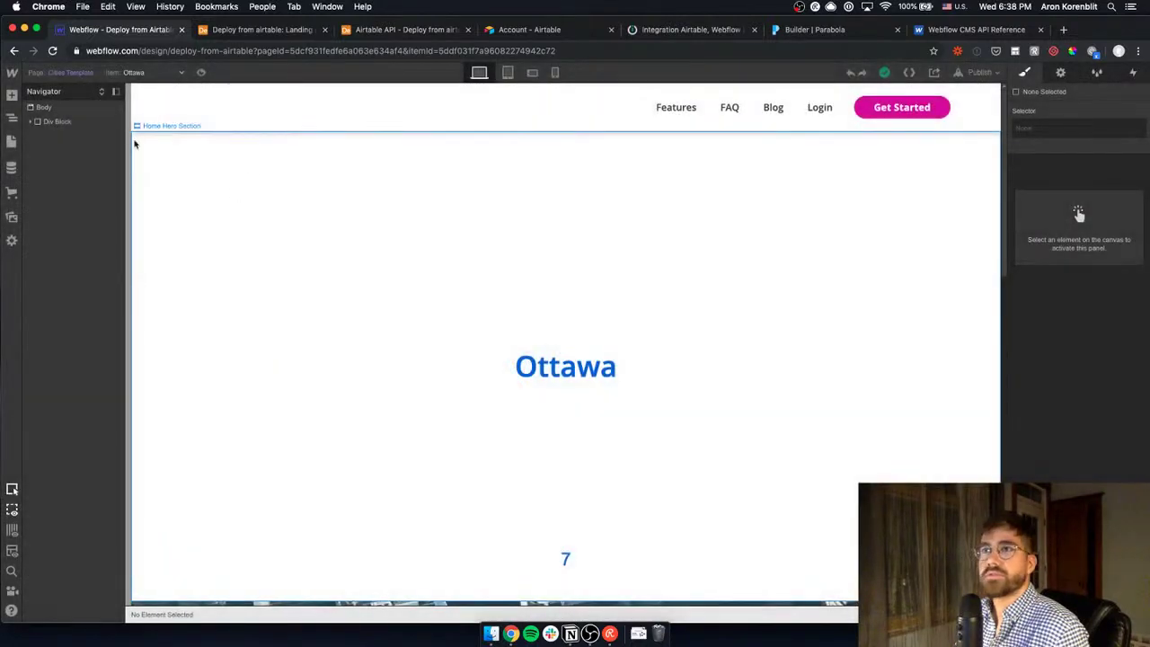
{"action": "left_click", "coordinate": [12, 167]}
{"action": "left_click", "coordinate": [90, 125]}
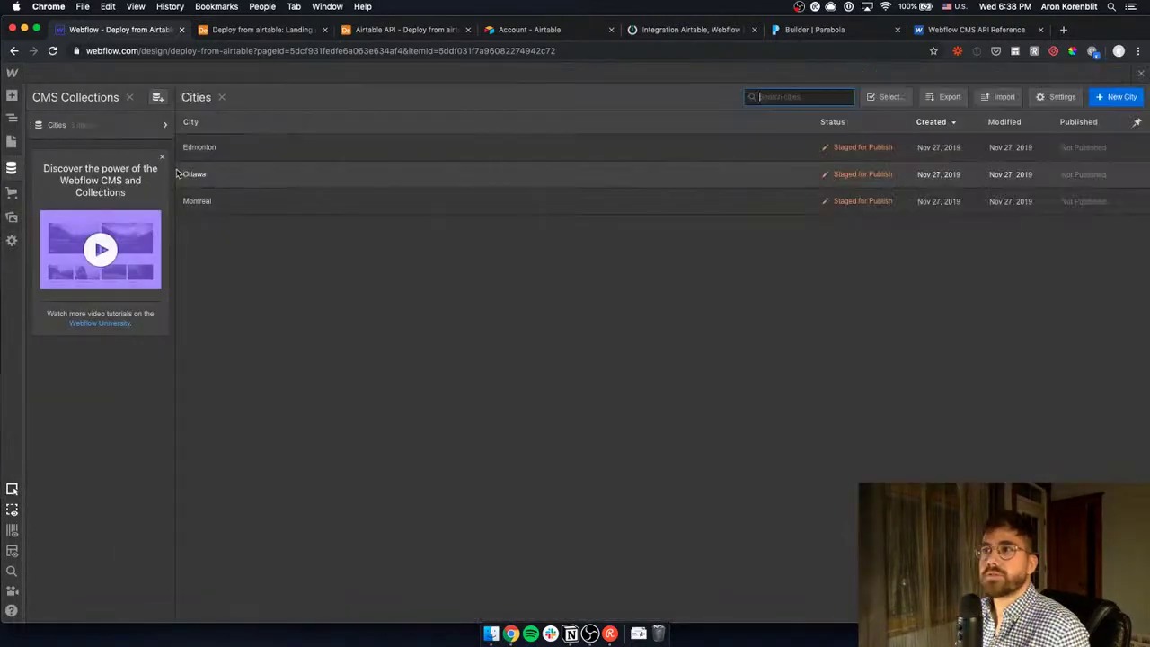
{"action": "left_click", "coordinate": [429, 174]}
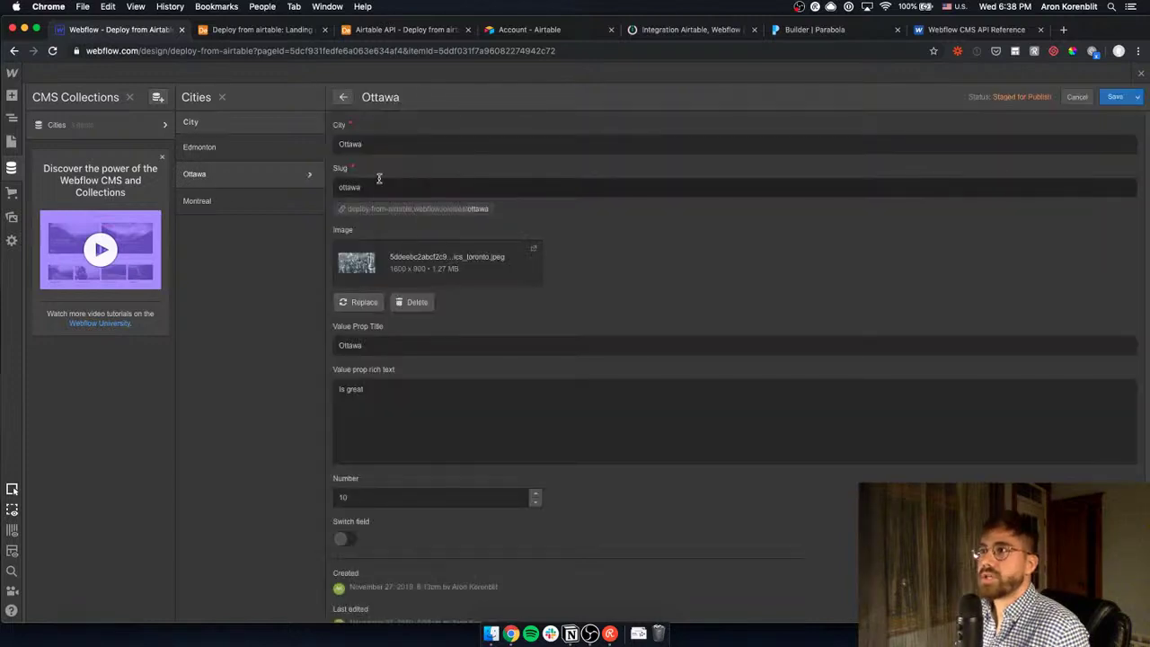
{"action": "scroll", "coordinate": [455, 388], "scroll_direction": "down", "scroll_amount": 1}
{"action": "scroll", "coordinate": [454, 388], "scroll_direction": "down", "scroll_amount": 1}
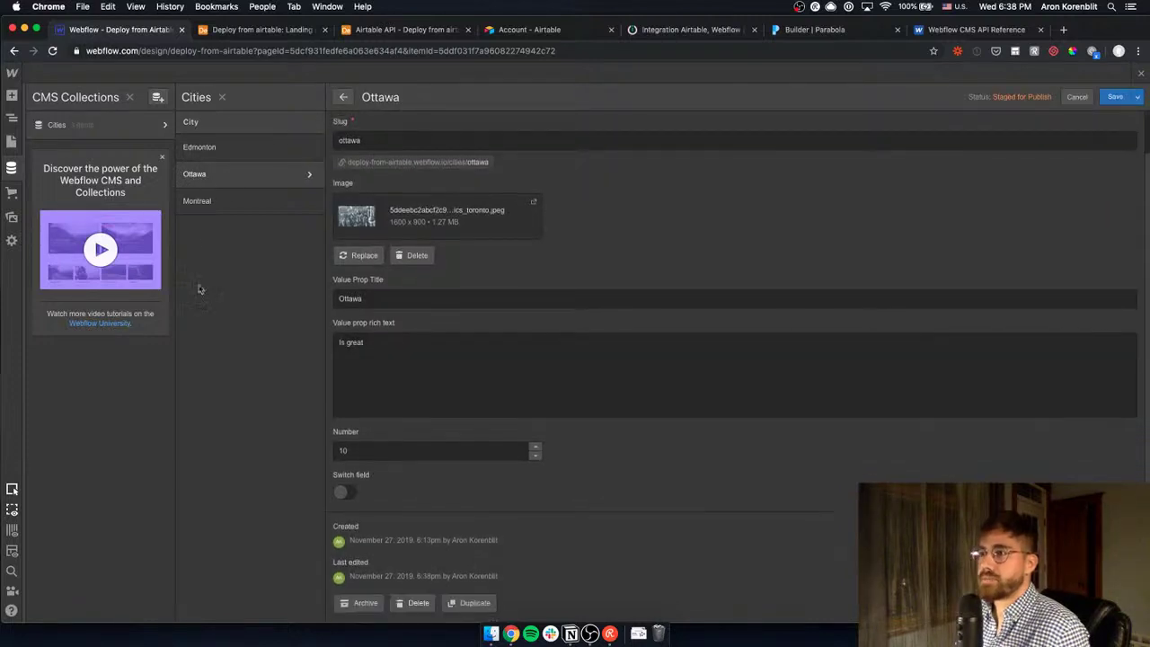
{"action": "left_click", "coordinate": [248, 148]}
Compare the Airtable landing page records with the fields sent in the published API Export's request body
{"action": "left_click", "coordinate": [260, 30]}
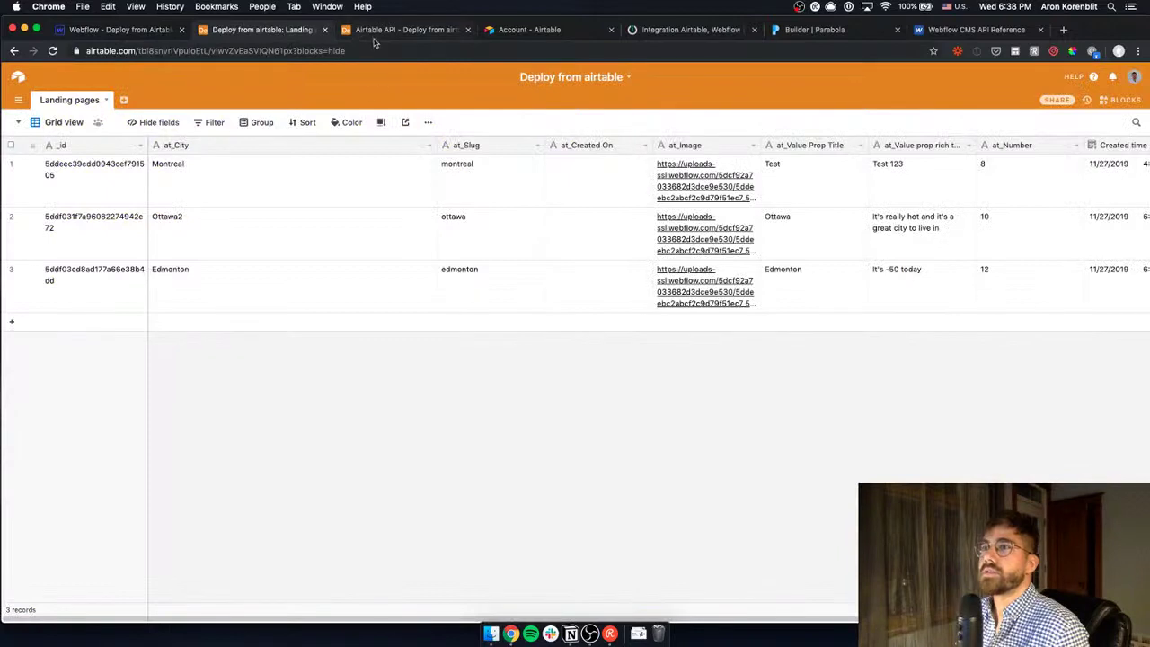
{"action": "left_click", "coordinate": [216, 222]}
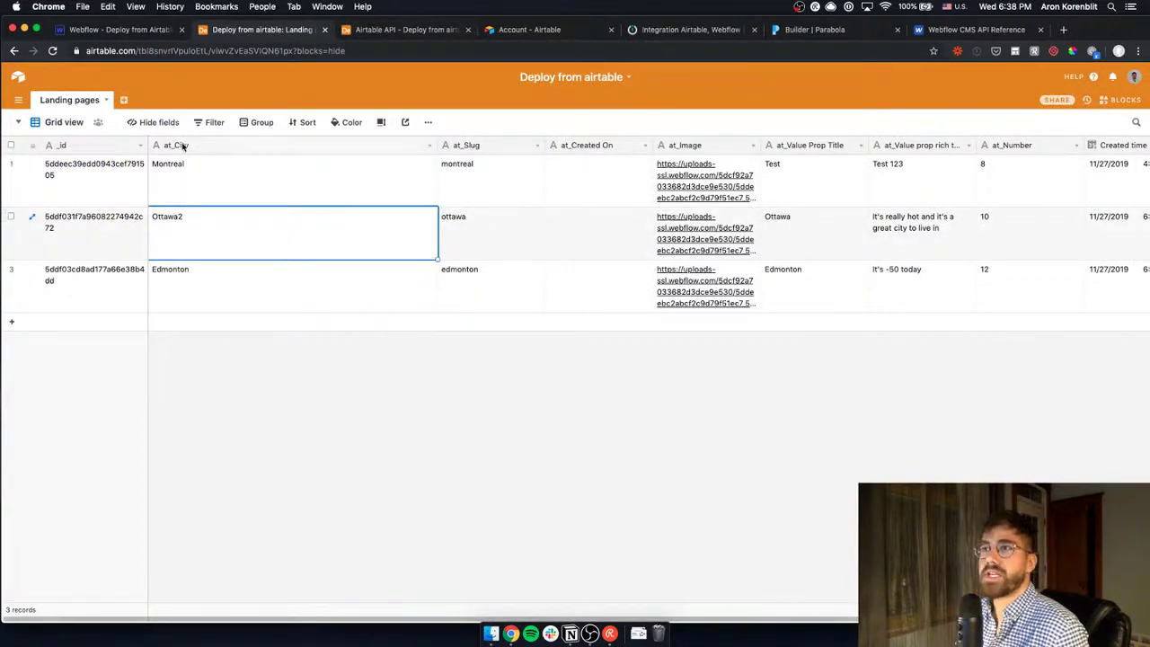
{"action": "left_click", "coordinate": [812, 29]}
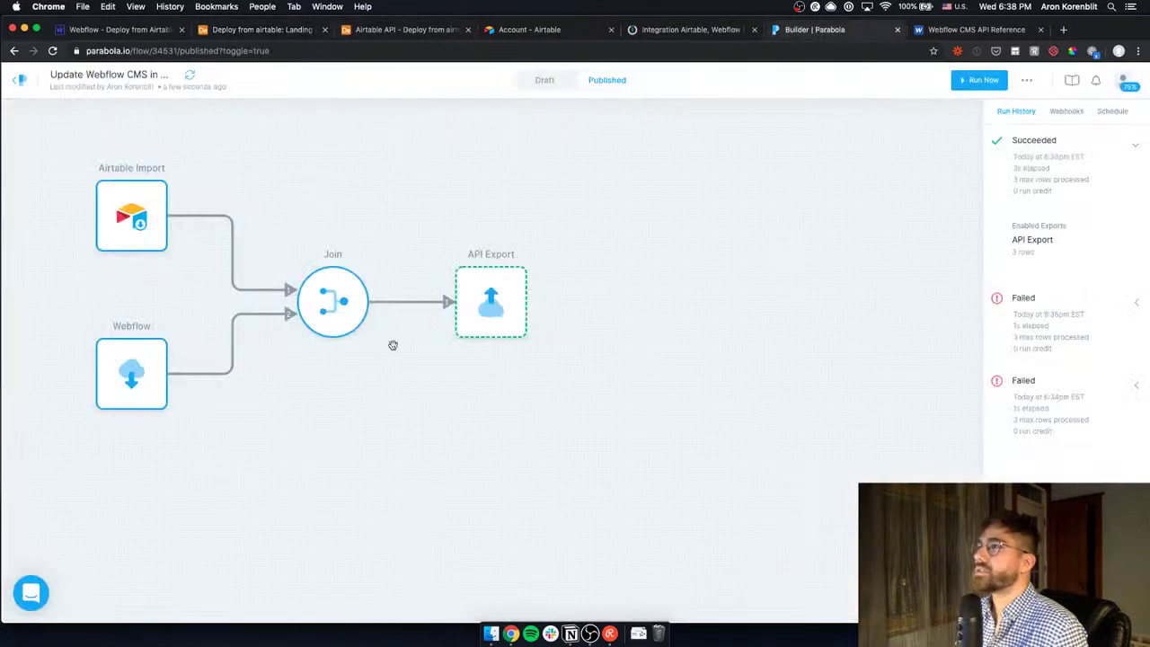
{"action": "double_click", "coordinate": [483, 312]}
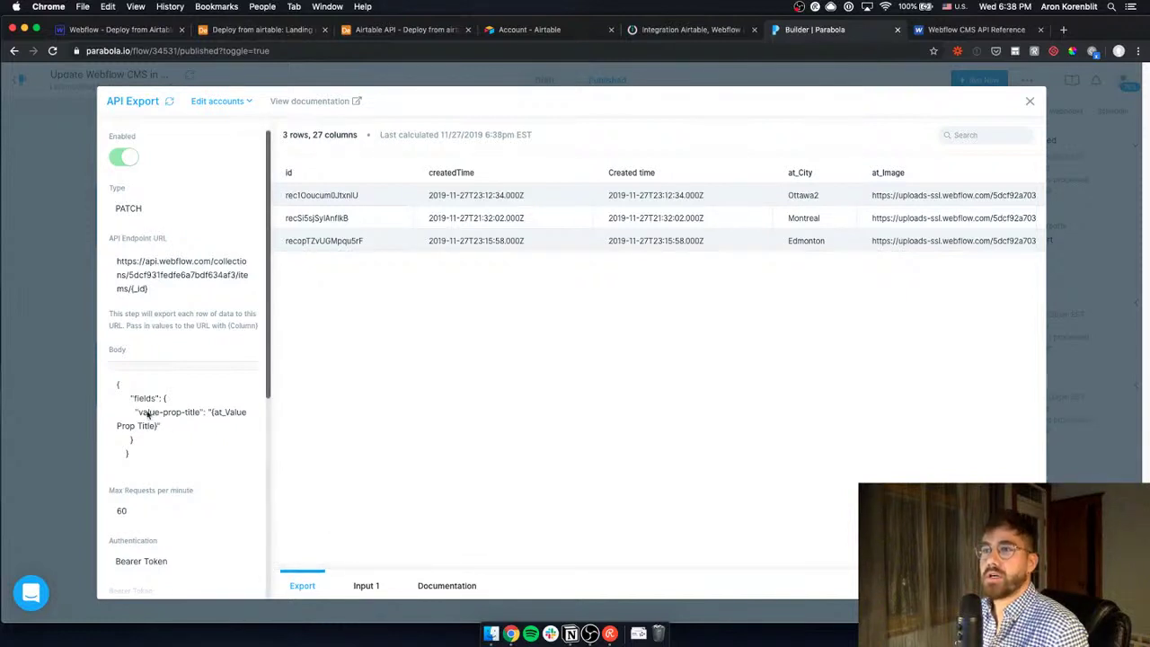
{"action": "left_click", "coordinate": [239, 30]}
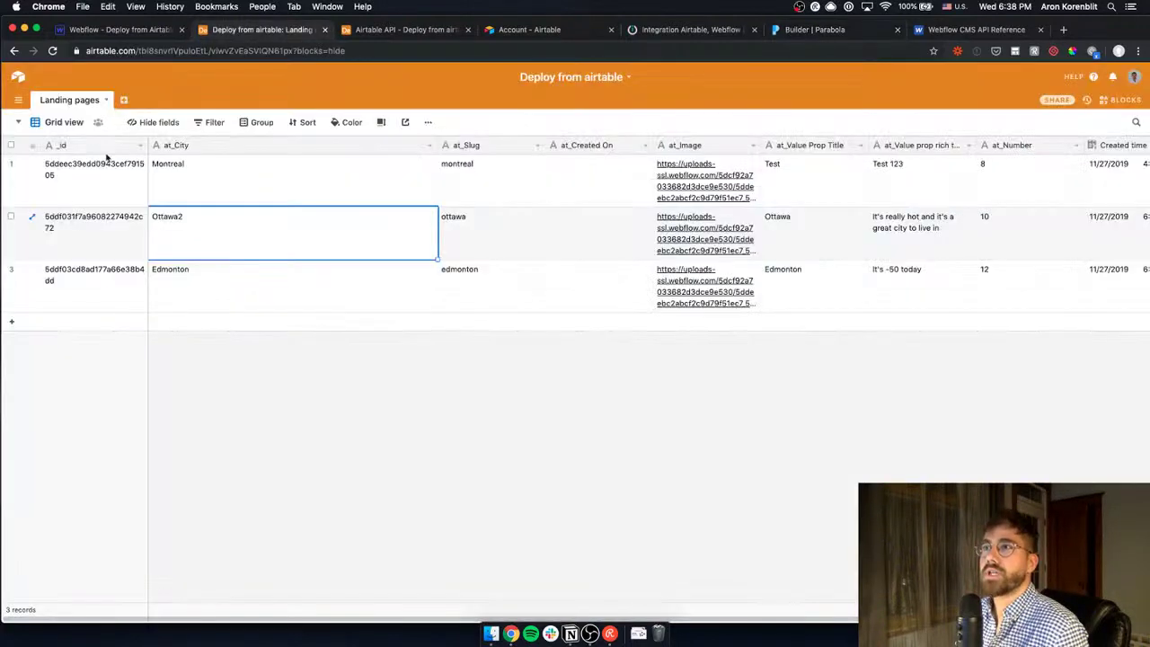
Switch to Webflow and review the value prop fields of the Edmonton, Ottawa and Montreal items
{"action": "left_click", "coordinate": [113, 29]}
{"action": "scroll", "coordinate": [351, 353], "scroll_direction": "down", "scroll_amount": 1}
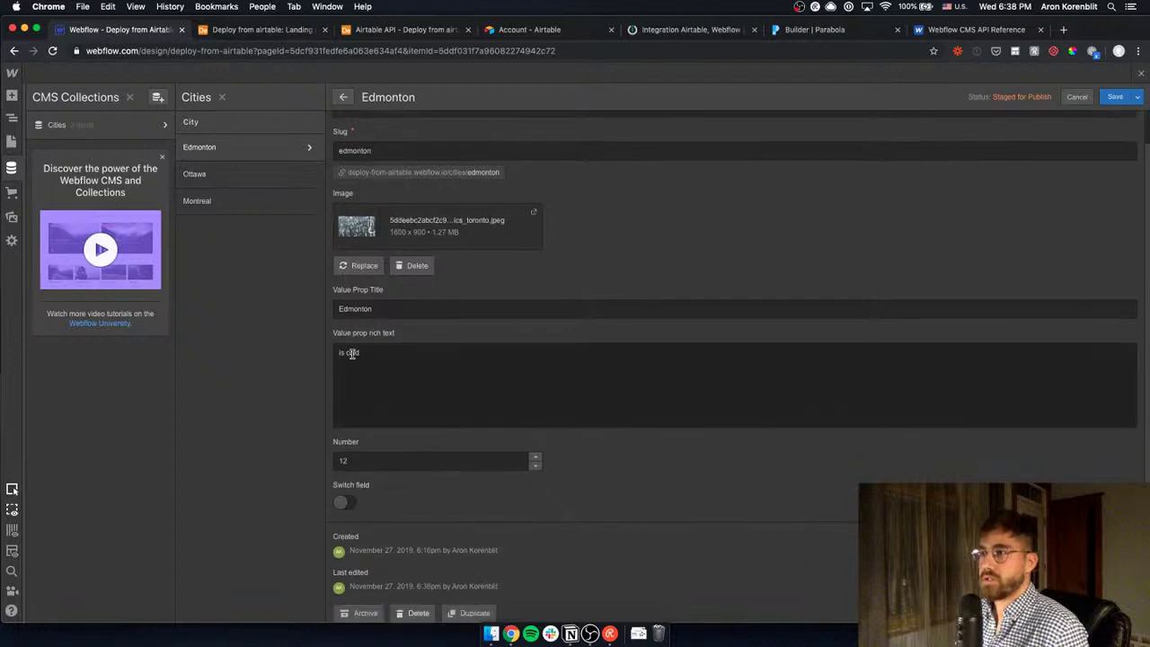
{"action": "left_click", "coordinate": [273, 184]}
{"action": "scroll", "coordinate": [421, 414], "scroll_direction": "down", "scroll_amount": 1}
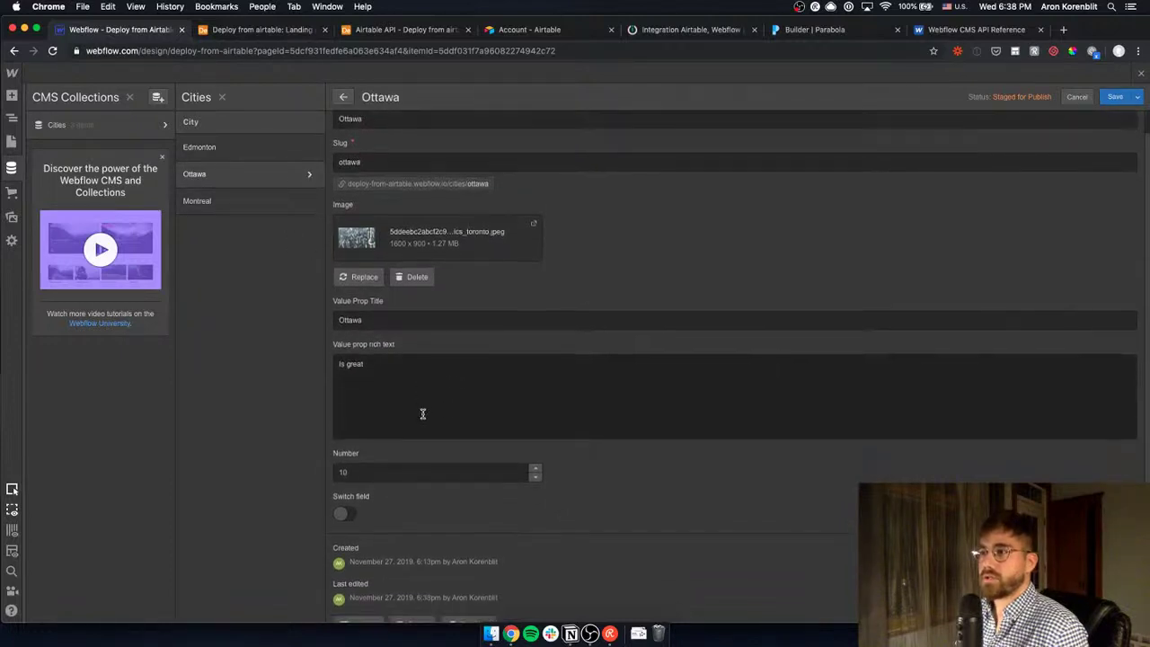
{"action": "left_click", "coordinate": [200, 200]}
{"action": "left_click", "coordinate": [269, 175]}
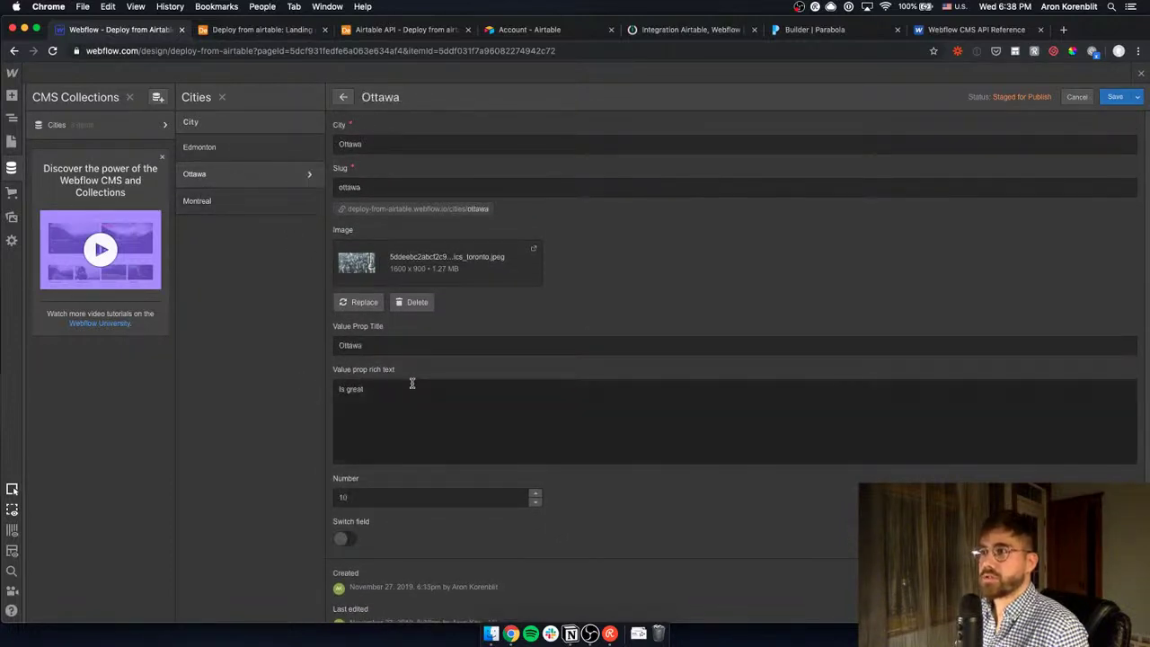
{"action": "scroll", "coordinate": [411, 404], "scroll_direction": "down", "scroll_amount": 1}
Check the Ottawa record's rich text value in Airtable, then return to Parabola to see which fields the published API Export updates
{"action": "left_click", "coordinate": [299, 28]}
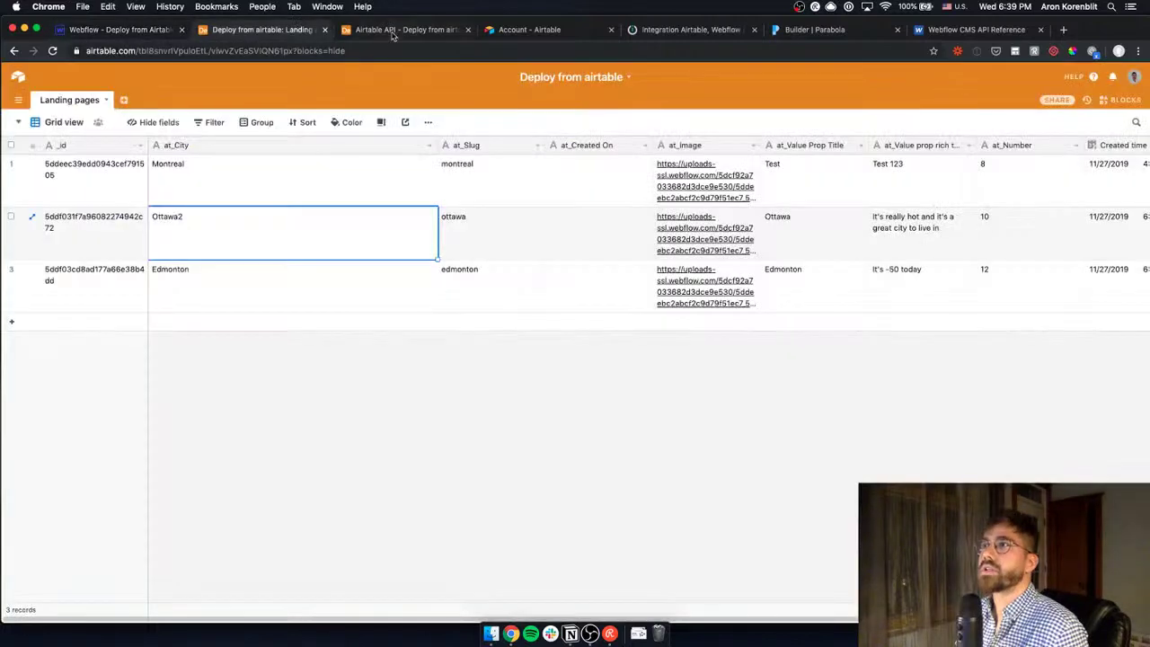
{"action": "left_click", "coordinate": [906, 242]}
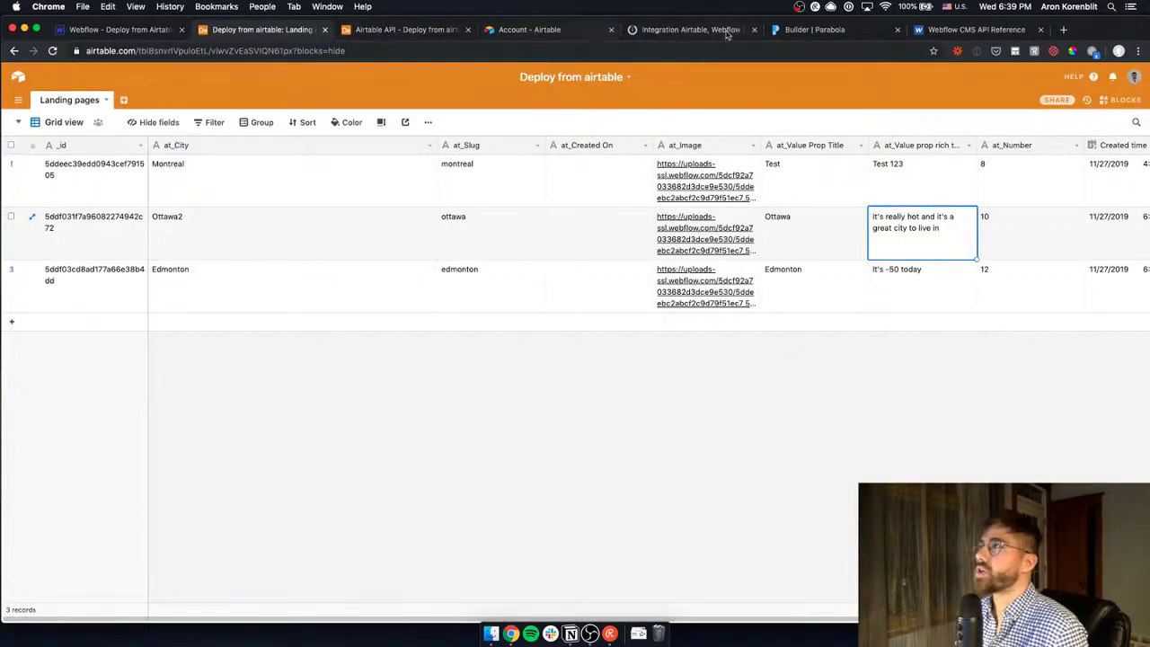
{"action": "left_click", "coordinate": [979, 30]}
{"action": "left_click", "coordinate": [809, 31]}
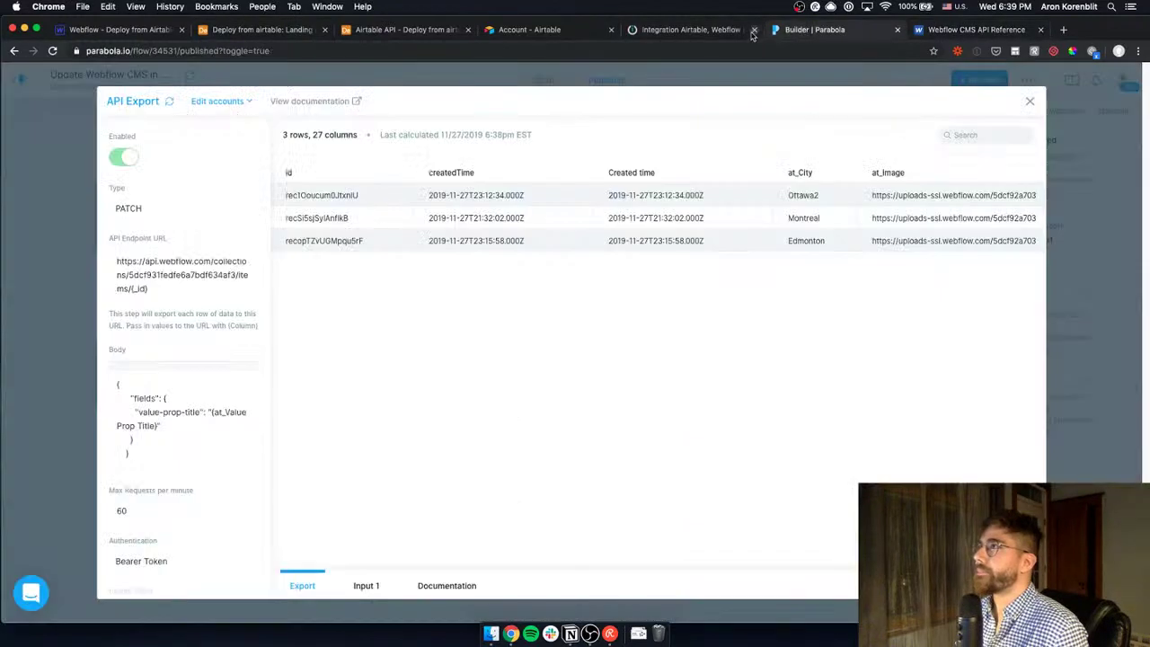
{"action": "left_click", "coordinate": [717, 32]}
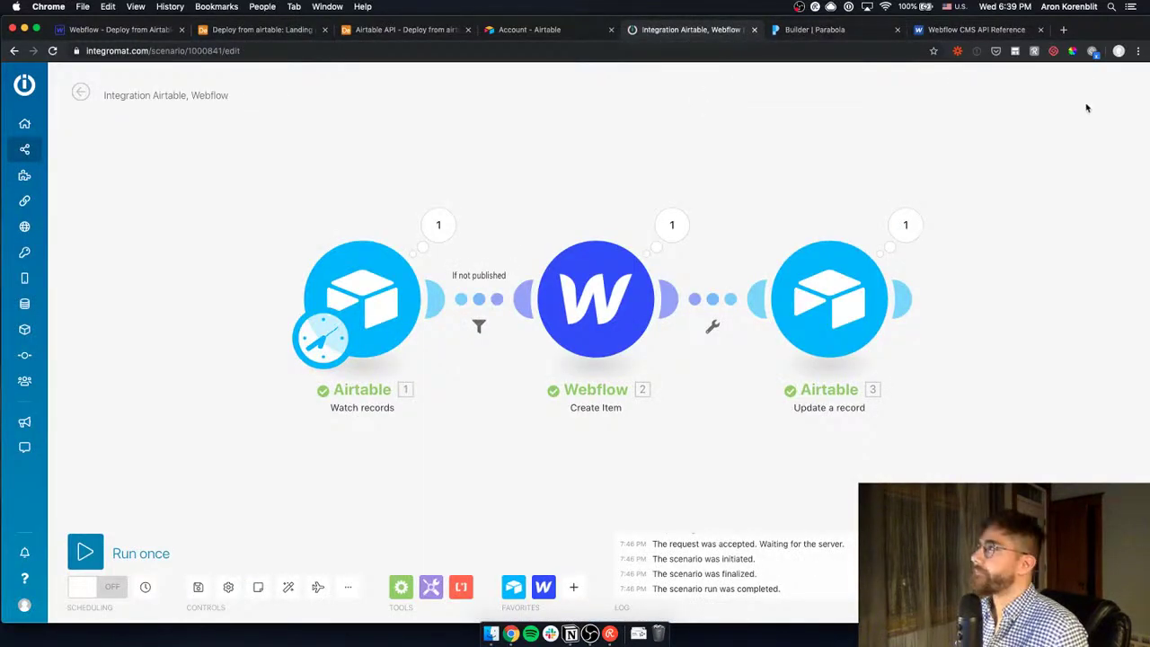
{"action": "left_click", "coordinate": [960, 29]}
{"action": "left_click", "coordinate": [815, 29]}
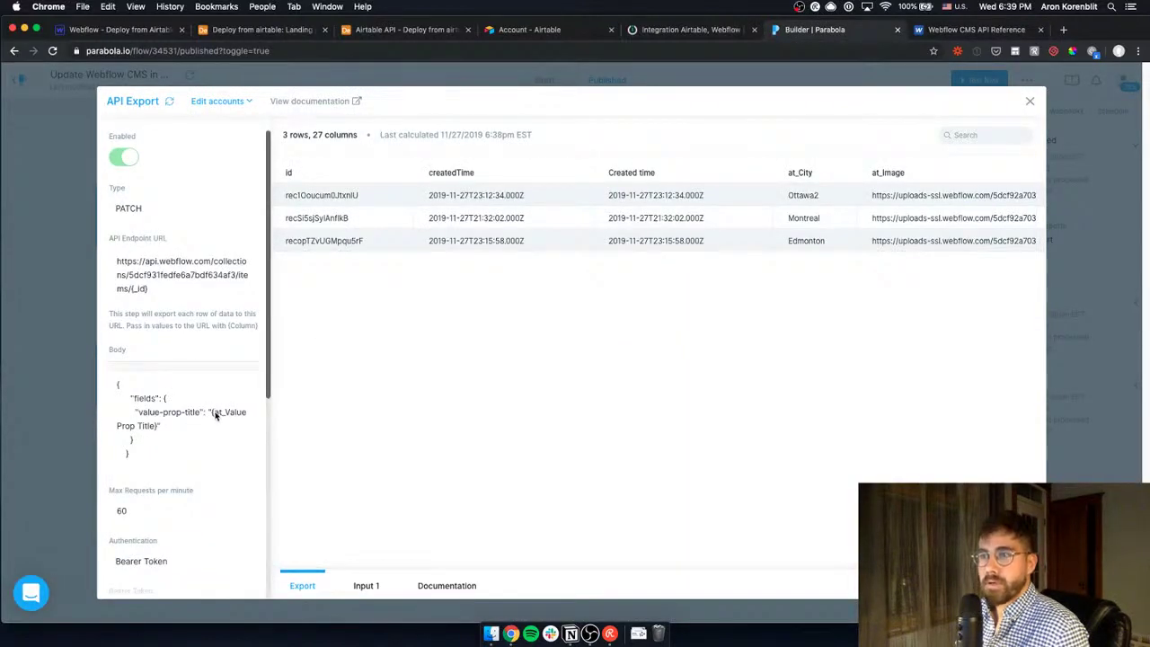
In Airtable, set at_Value Prop Title to Ottawa2 for the Ottawa record and Test123 for the Edmonton record
{"action": "left_click", "coordinate": [263, 32]}
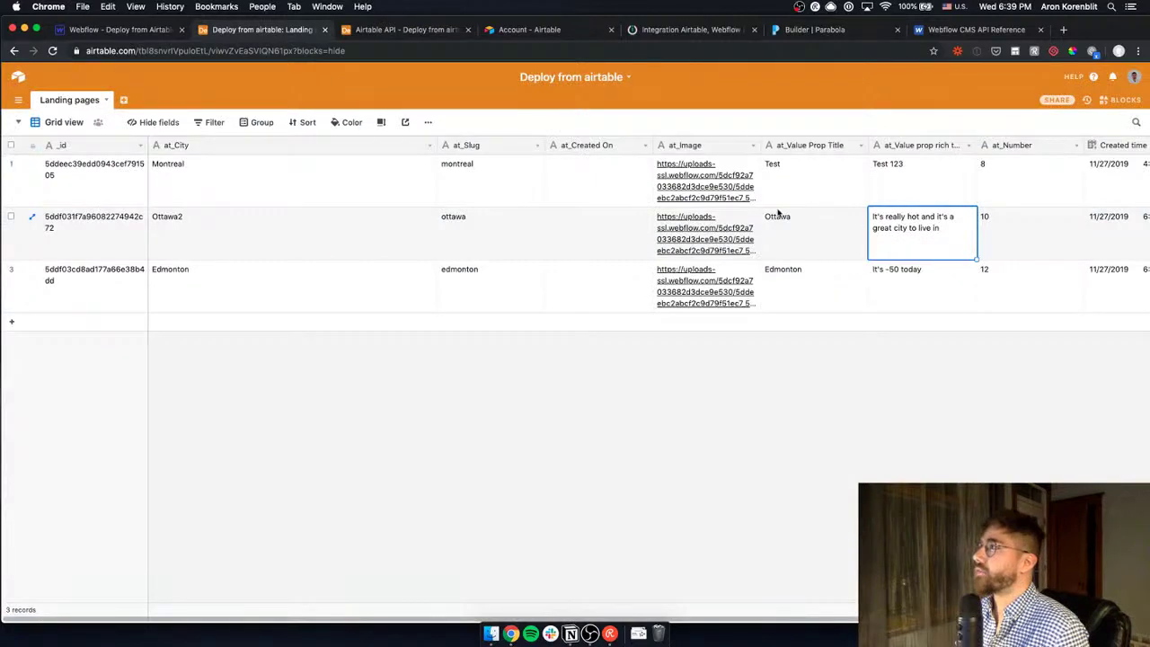
{"action": "left_click", "coordinate": [780, 239]}
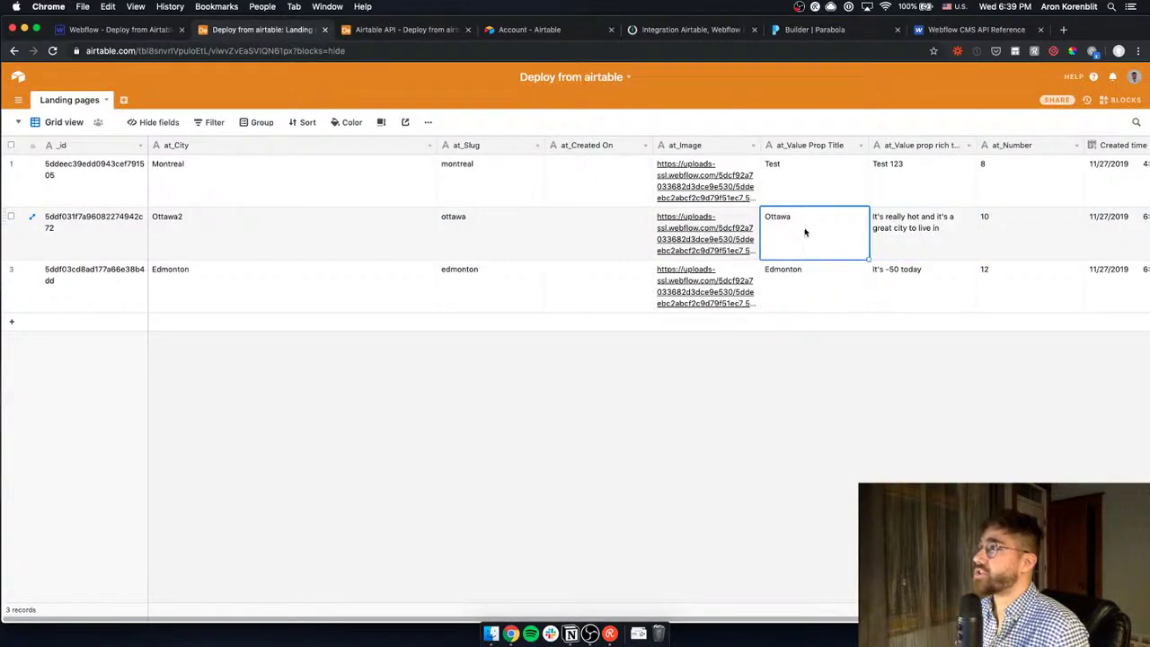
{"action": "key", "text": "Return"}
{"action": "type", "text": "2"}
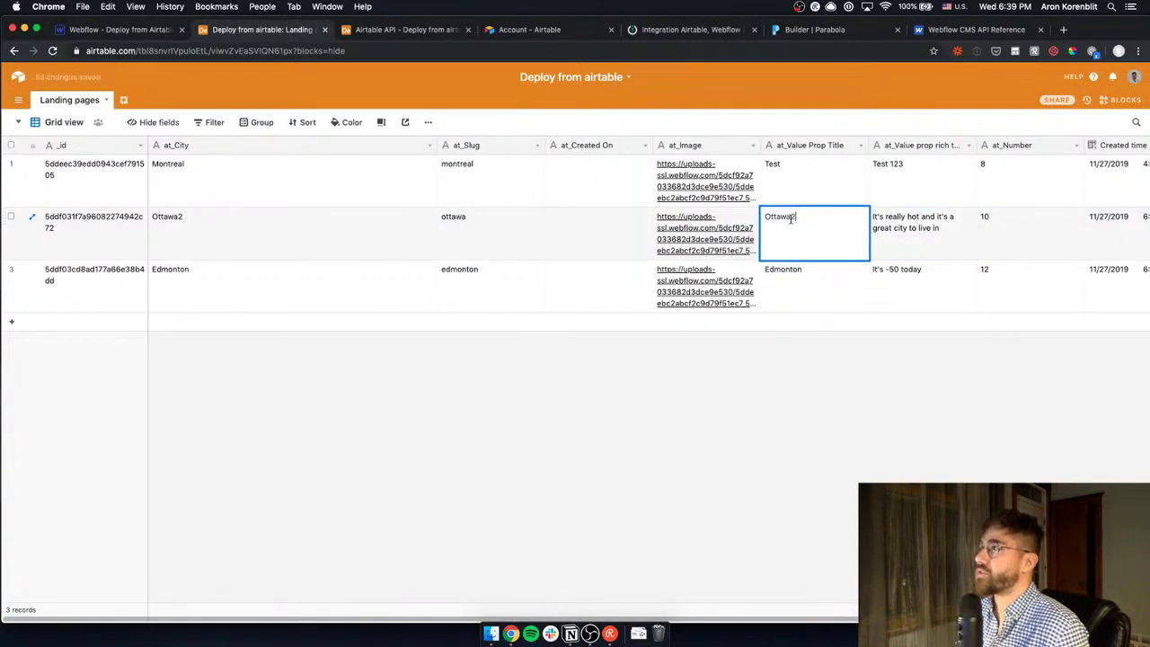
{"action": "left_click", "coordinate": [811, 277]}
{"action": "type", "text": "Te"}
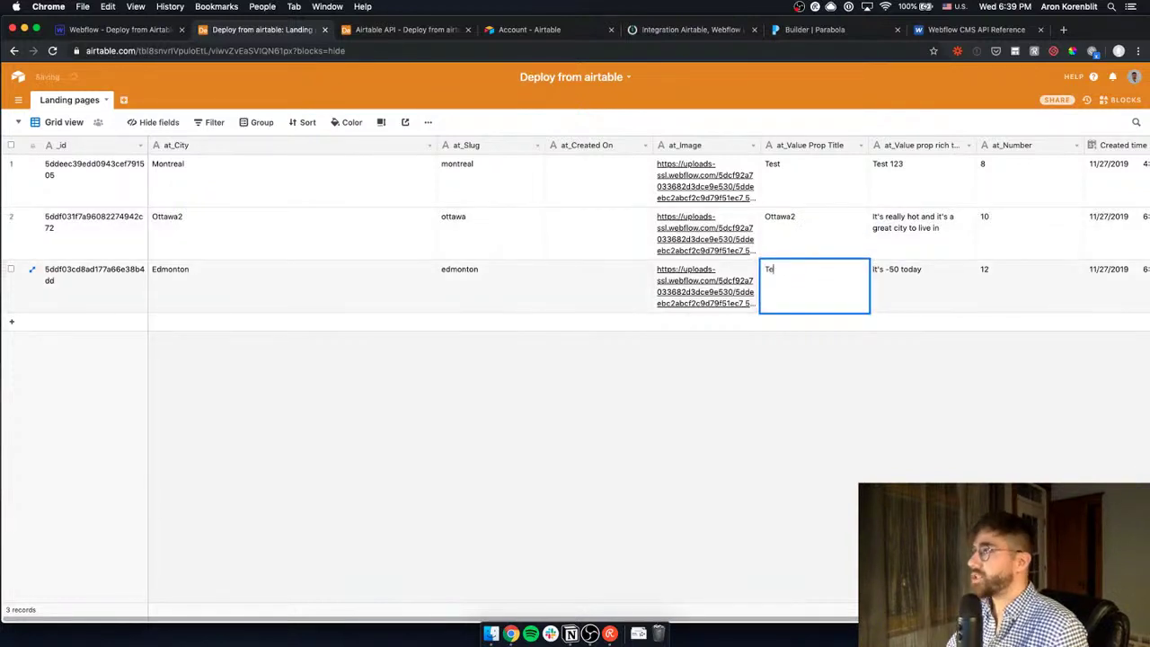
{"action": "type", "text": "st123"}
{"action": "key", "text": "Return"}
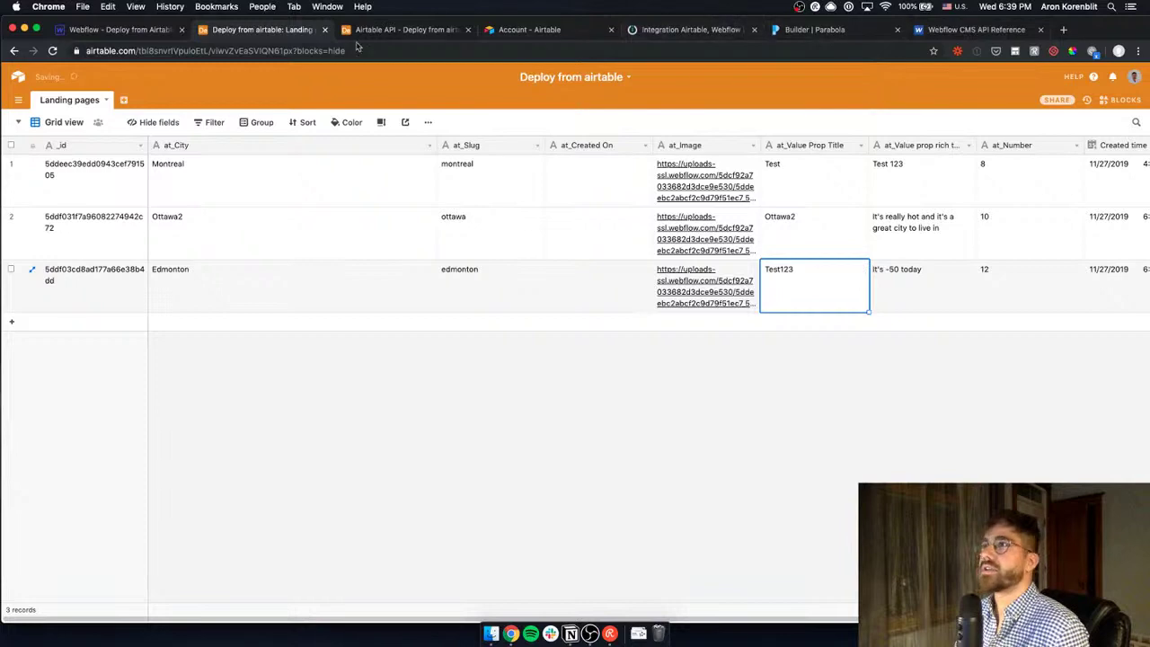
Return to Parabola, close the published API Export's settings and run the published flow again
{"action": "left_click", "coordinate": [400, 29]}
{"action": "left_click", "coordinate": [961, 30]}
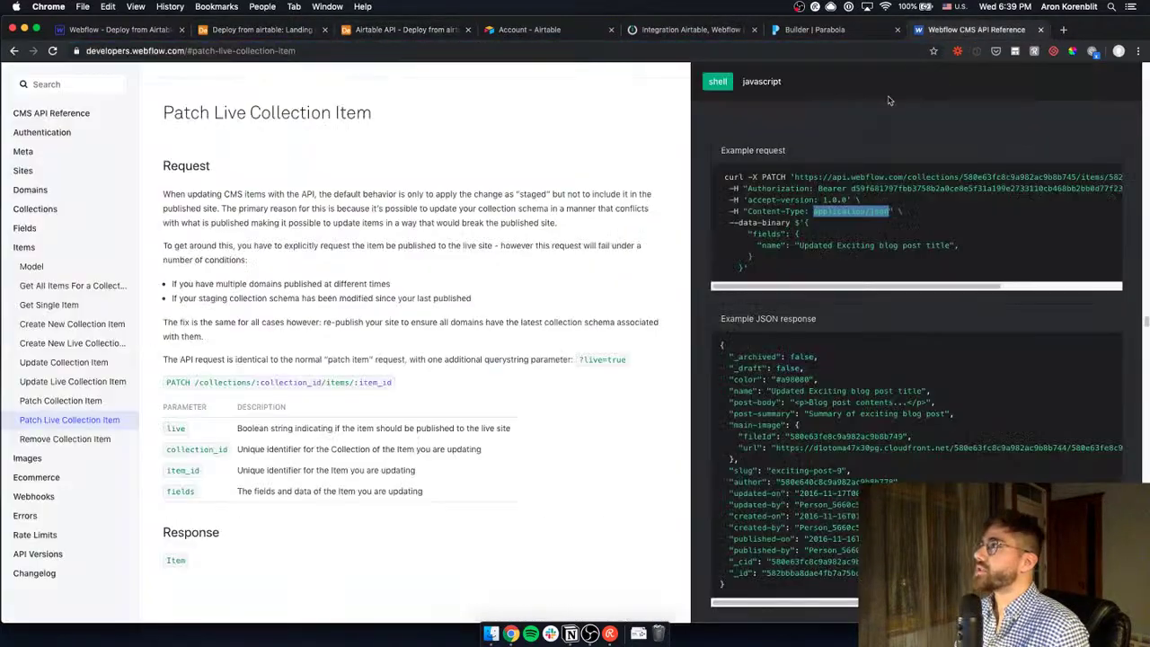
{"action": "left_click", "coordinate": [580, 30]}
{"action": "left_click", "coordinate": [703, 30]}
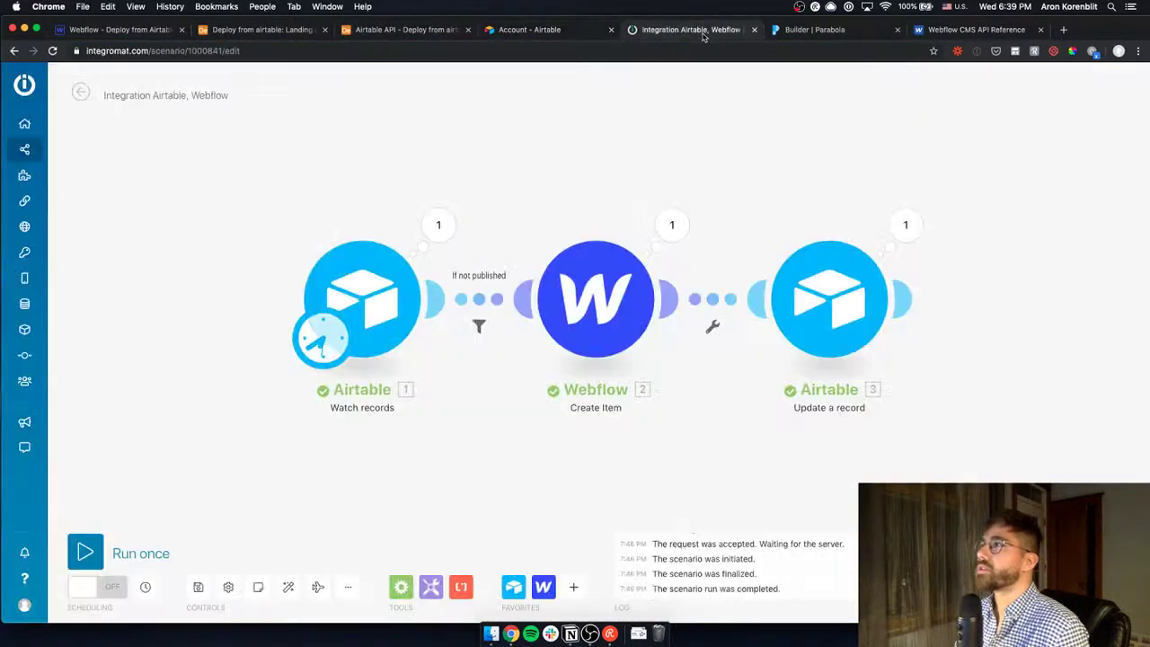
{"action": "left_click", "coordinate": [849, 30]}
{"action": "left_click", "coordinate": [1078, 148]}
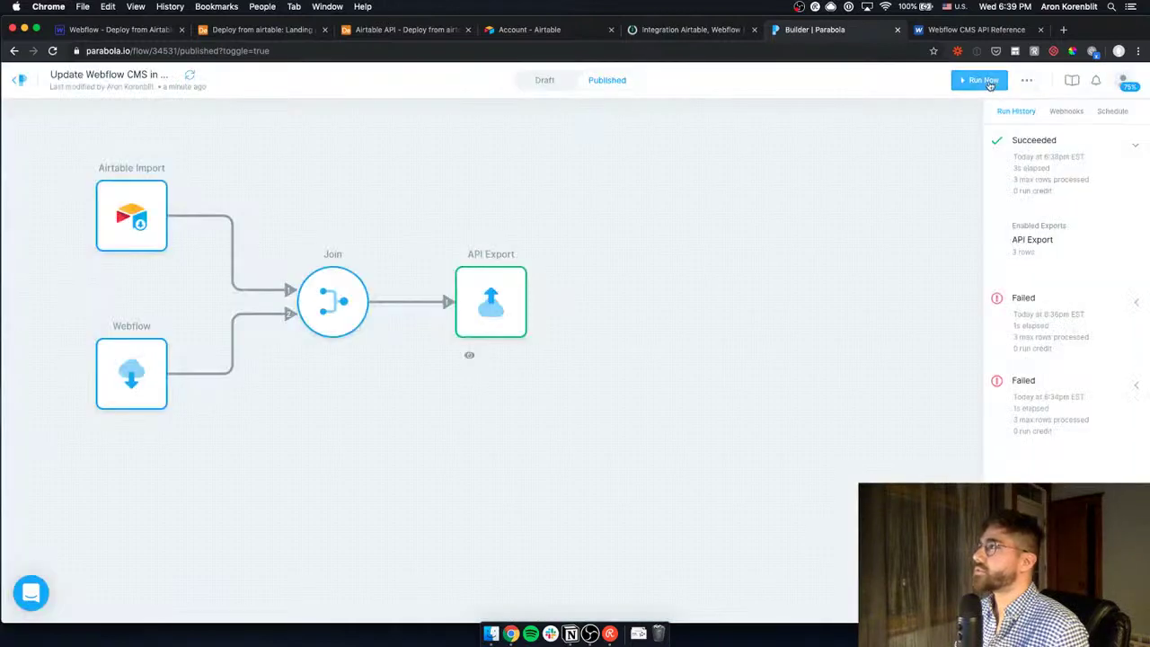
{"action": "left_click", "coordinate": [982, 80]}
{"action": "left_click", "coordinate": [617, 289]}
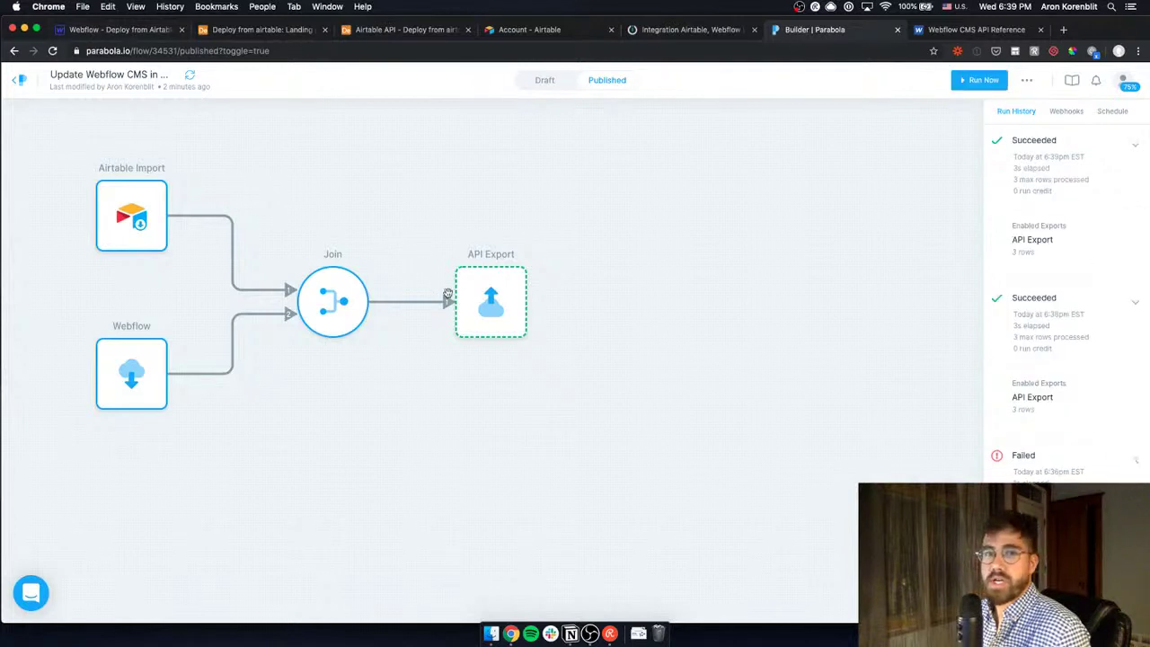
Switch to Webflow, reload the designer and check the Ottawa item's Value Prop Title in the Cities collection
{"action": "left_click", "coordinate": [143, 28]}
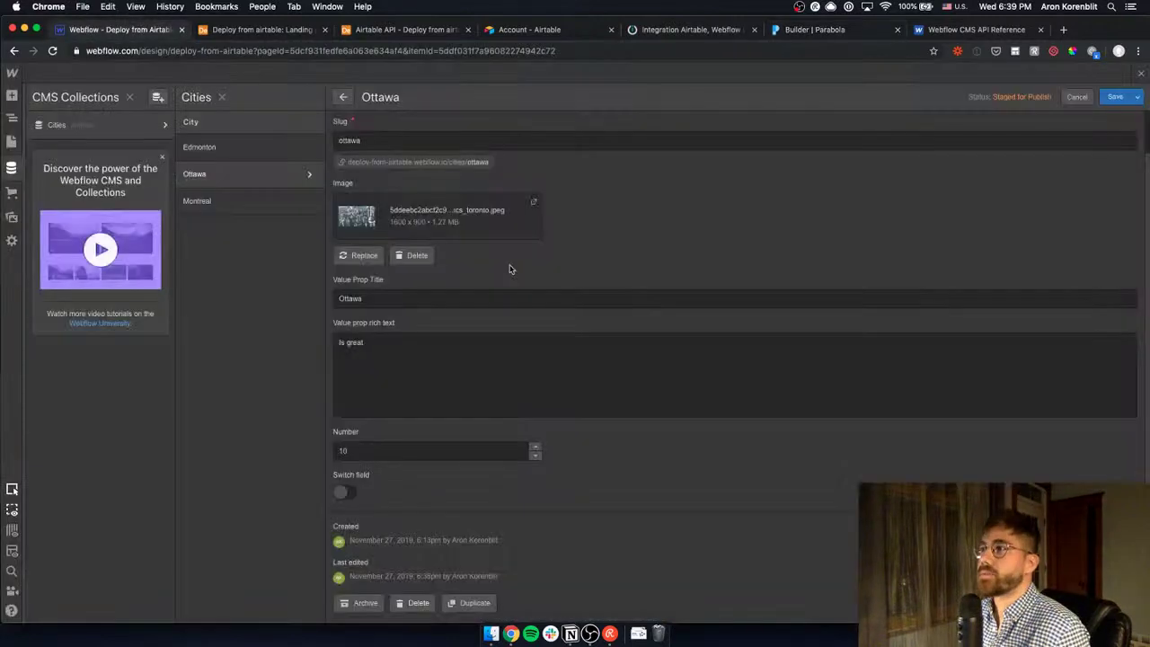
{"action": "key", "text": "super+r"}
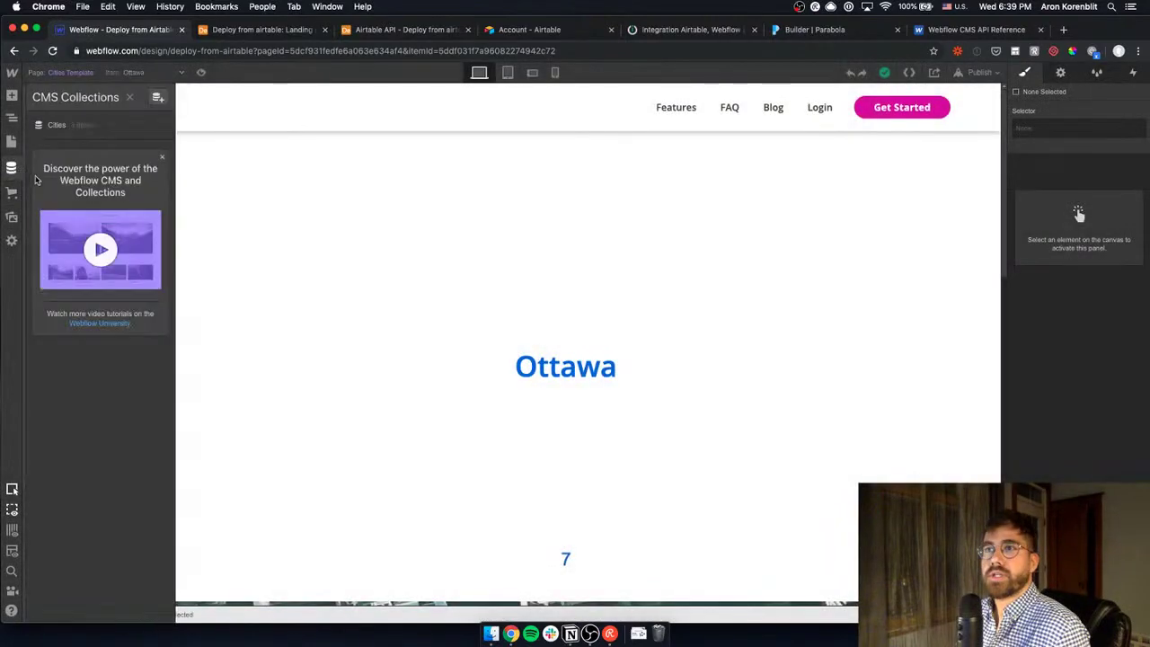
{"action": "left_click", "coordinate": [79, 128]}
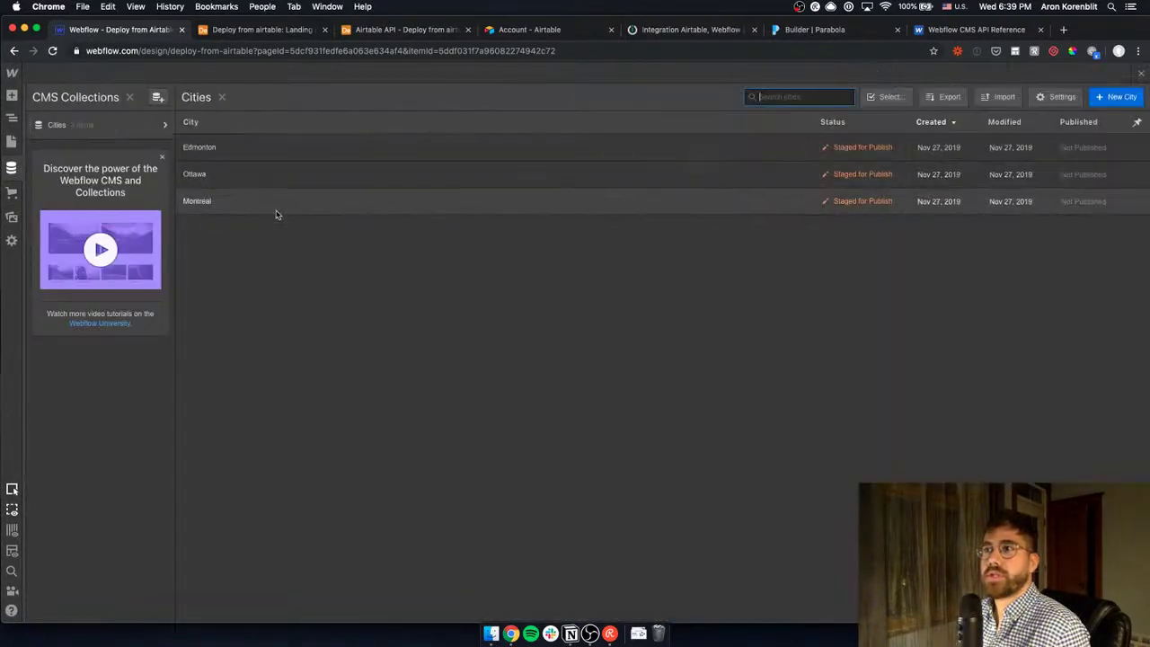
{"action": "left_click", "coordinate": [197, 179]}
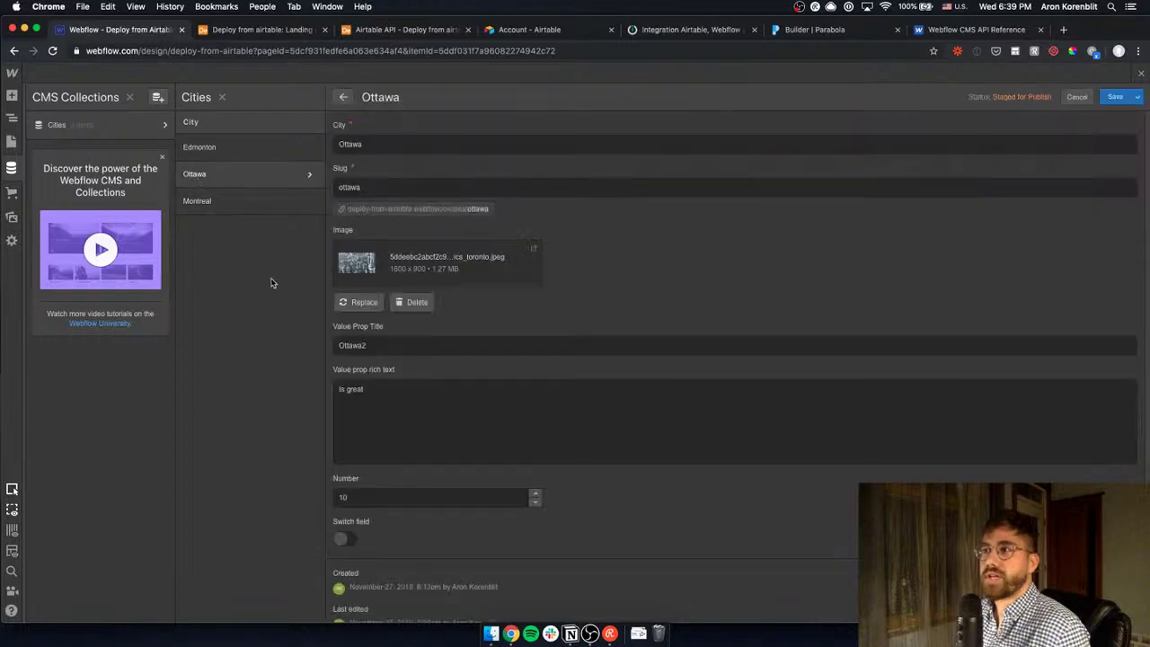
{"action": "double_click", "coordinate": [380, 345]}
Compare Ottawa's at_Value Prop Title in Airtable with Webflow, and check Ottawa's rich text and Montreal's Value Prop Title there
{"action": "left_click", "coordinate": [245, 30]}
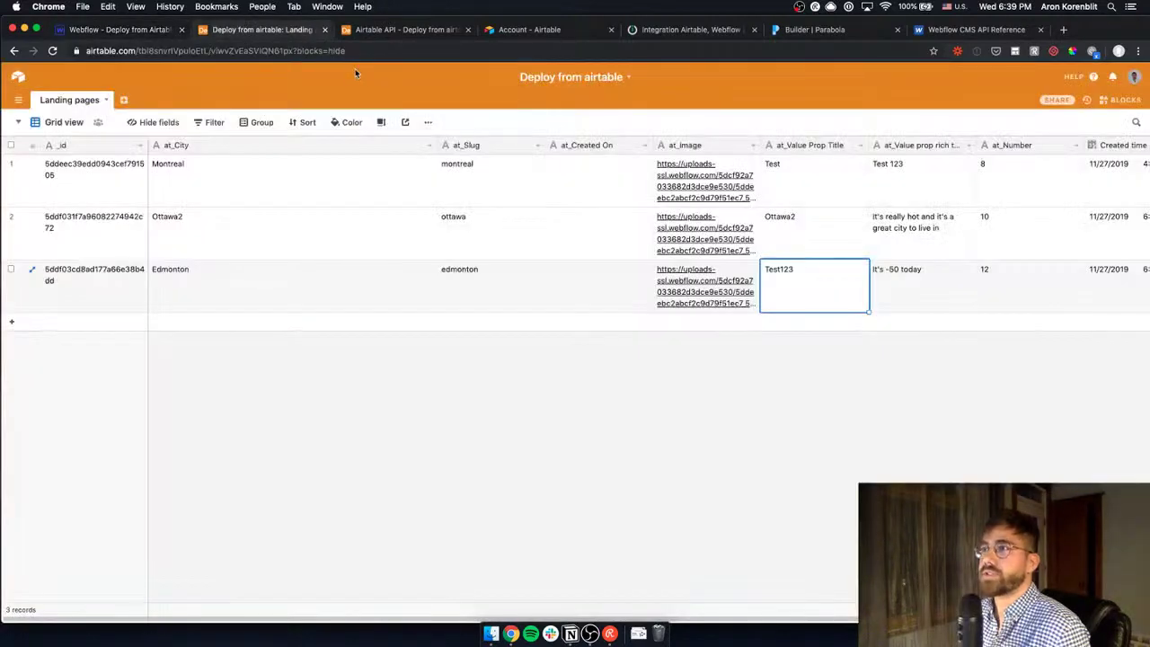
{"action": "left_click", "coordinate": [779, 239]}
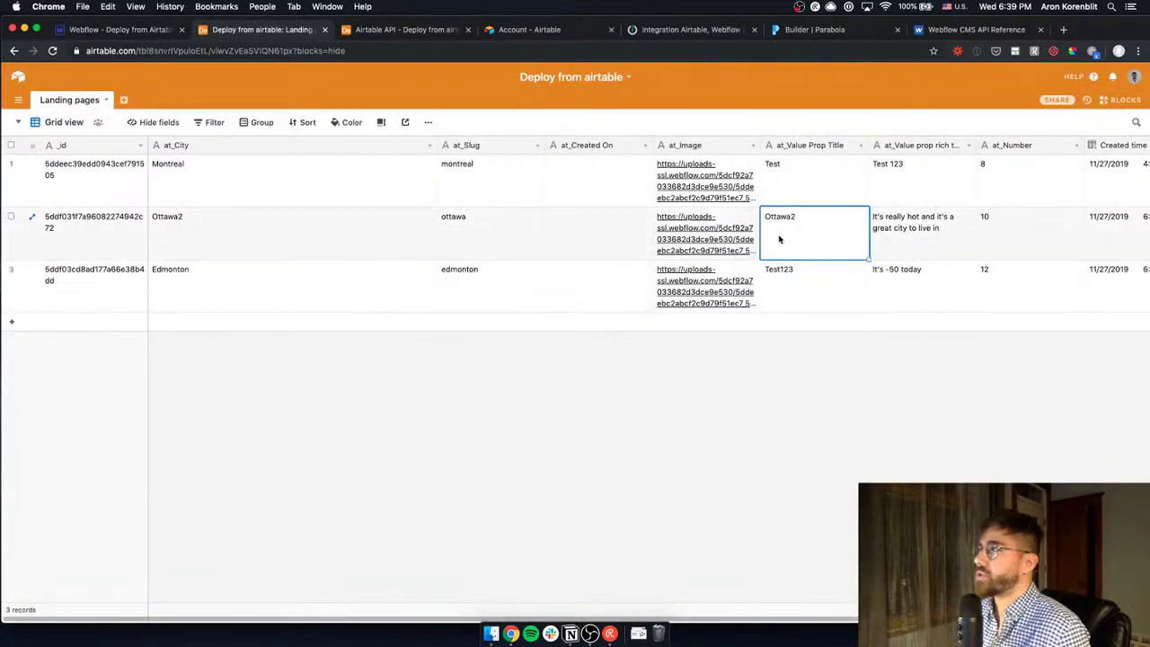
{"action": "left_click", "coordinate": [163, 30]}
{"action": "triple_click", "coordinate": [377, 392]}
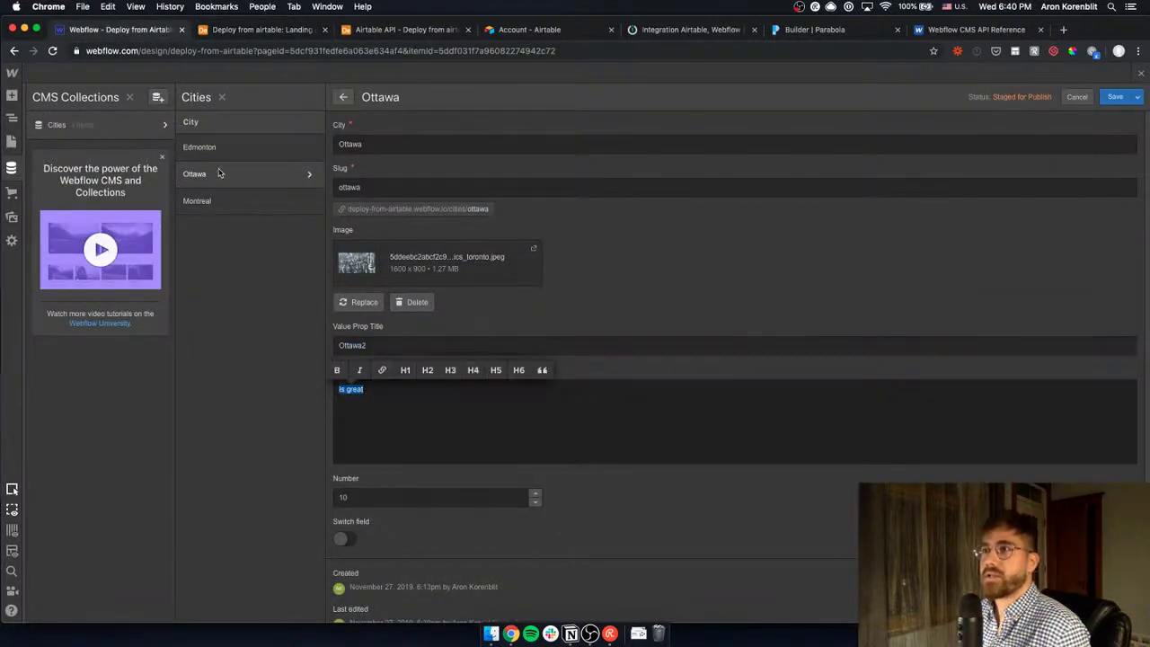
{"action": "left_click", "coordinate": [232, 199]}
{"action": "double_click", "coordinate": [375, 344]}
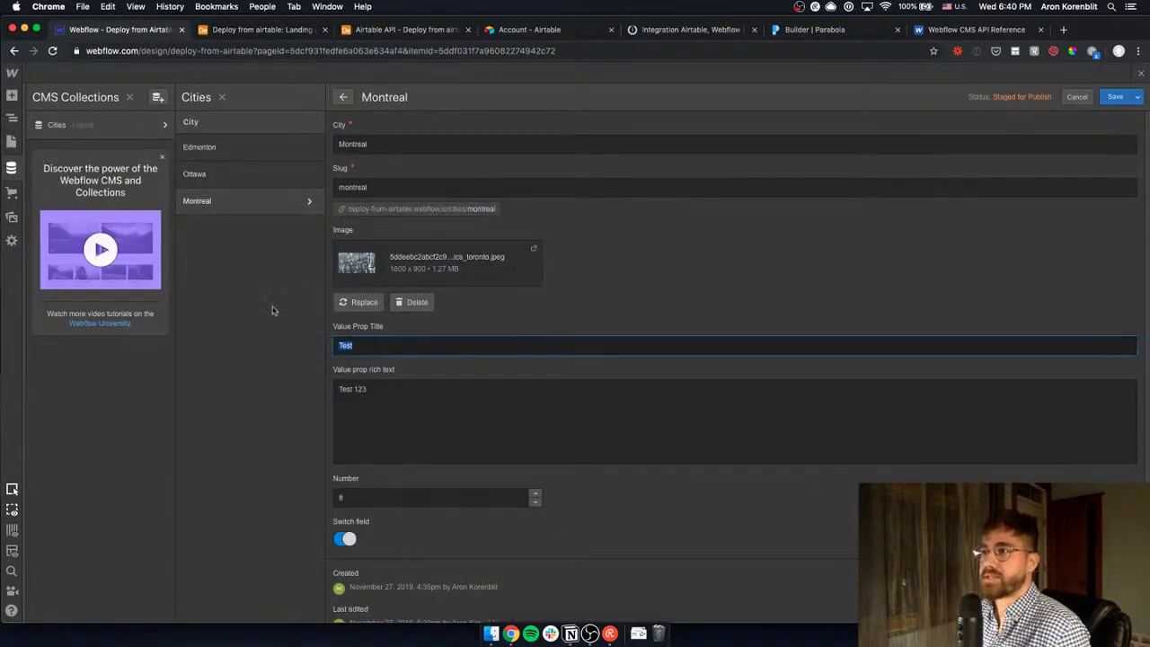
Return to Airtable and review the value prop titles of Edmonton and Montreal and the Montreal at_City value
{"action": "left_click", "coordinate": [279, 30]}
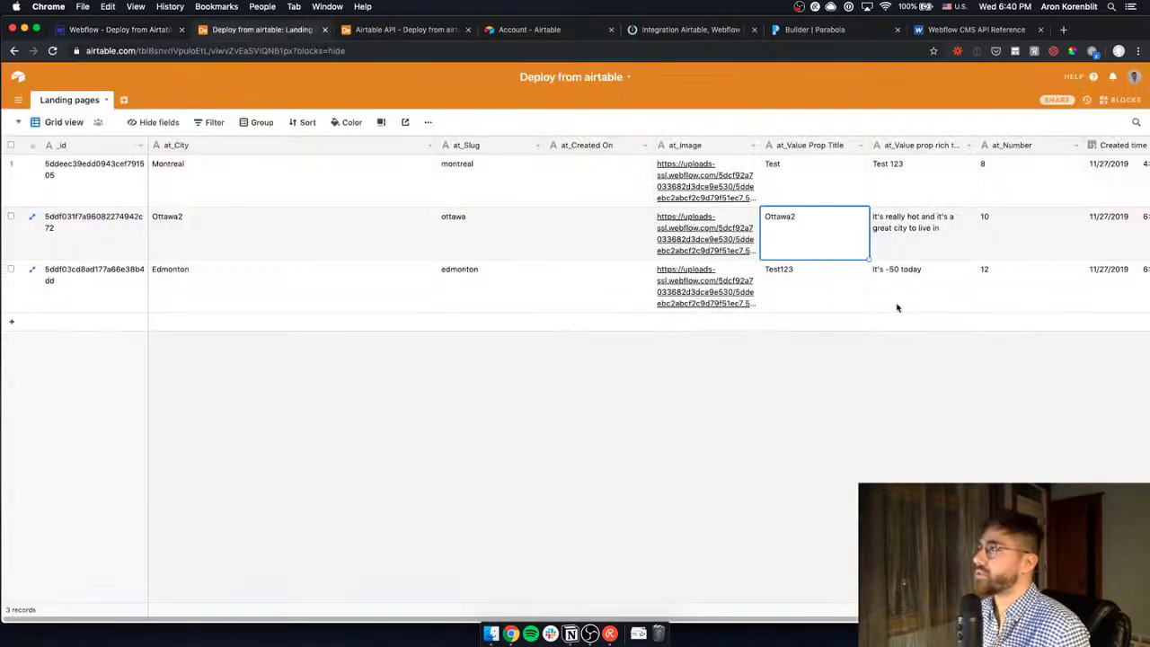
{"action": "left_click", "coordinate": [843, 300]}
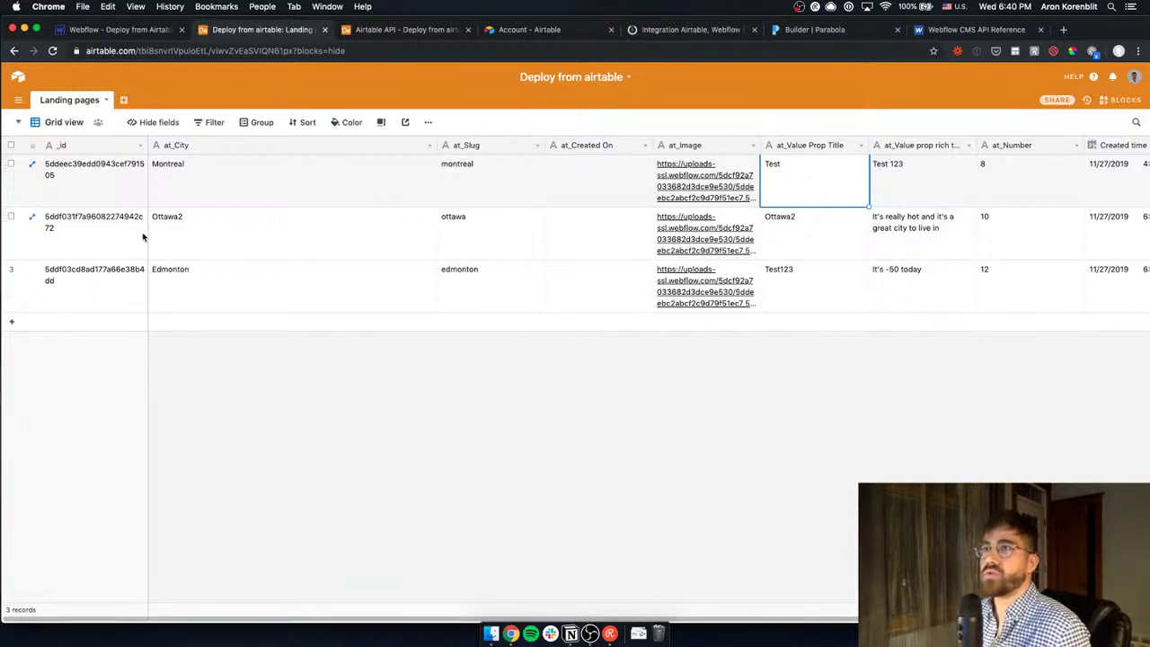
{"action": "left_click", "coordinate": [213, 198]}
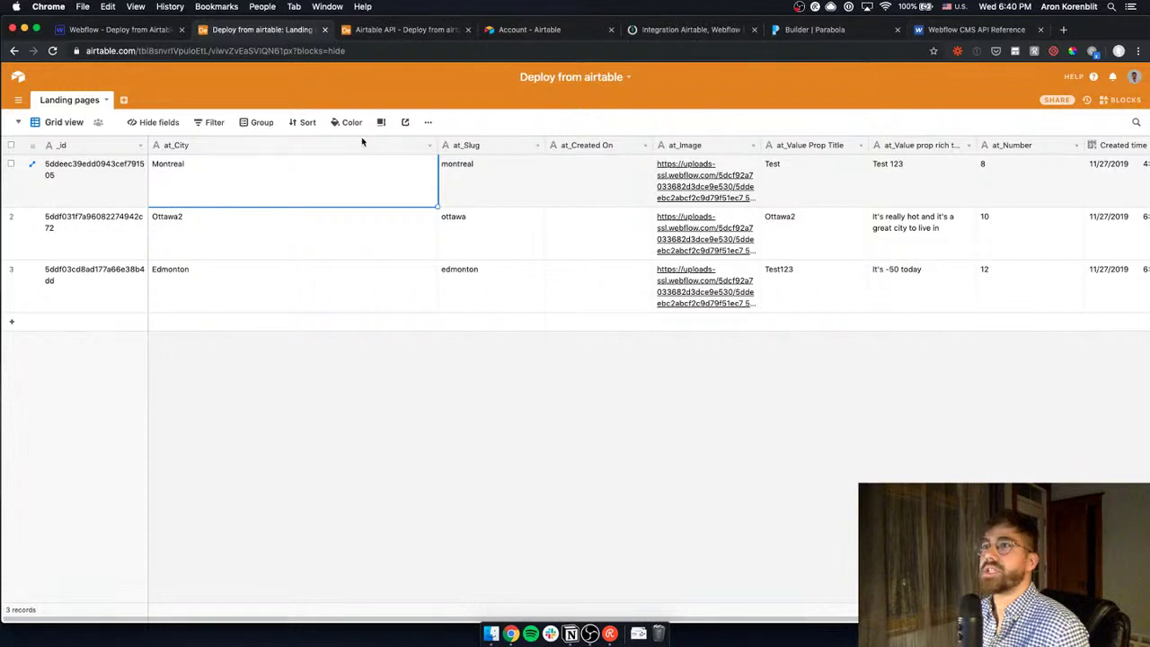
Move the Parabola browser tab beside the Airtable base and check the request body in the published API Export
{"action": "left_click_drag", "start_coordinate": [817, 31], "coordinate": [413, 35]}
{"action": "left_click", "coordinate": [458, 325]}
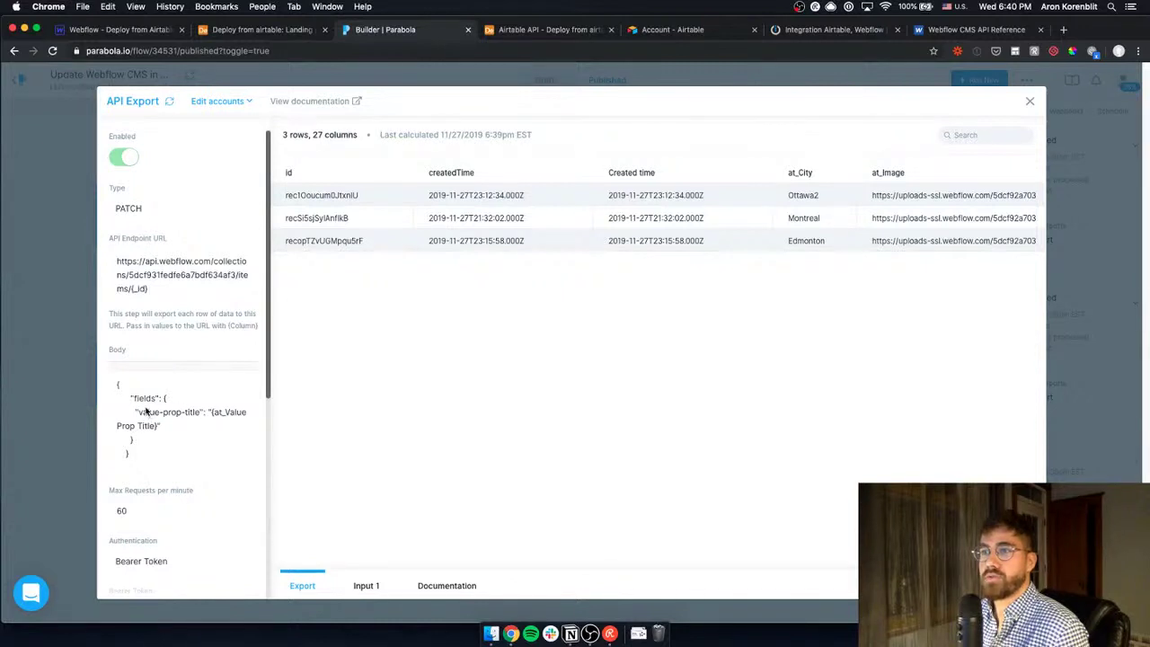
{"action": "key", "text": "Escape"}
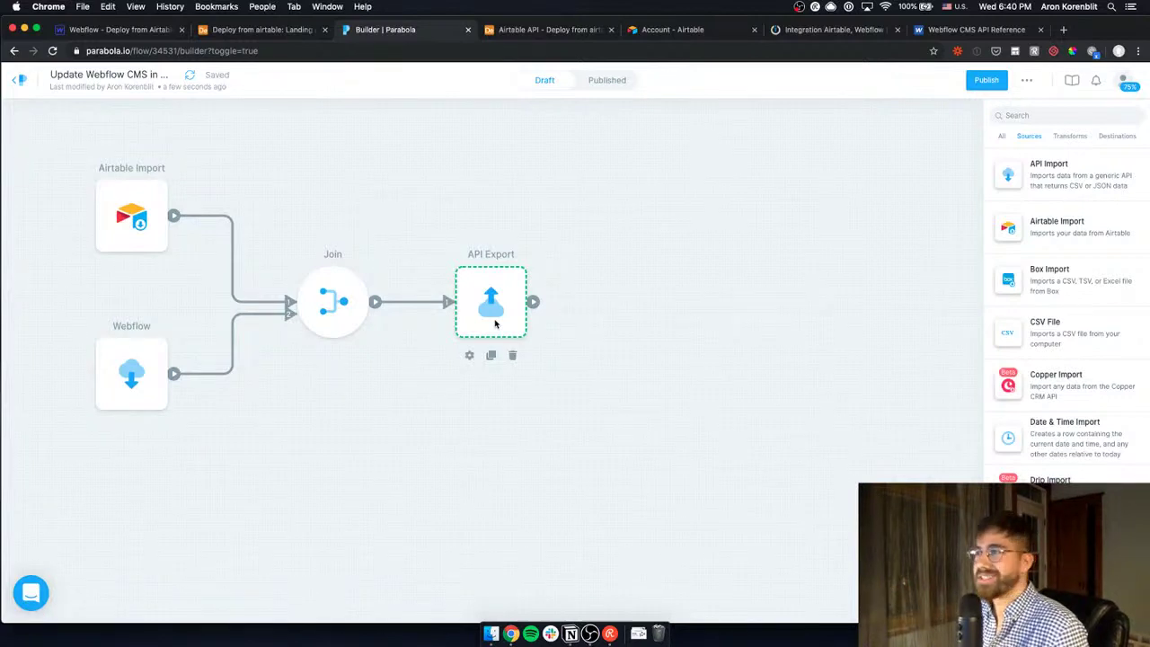
In the draft's API Export, add "name": "{at_City}", as the first entry under "fields" in the body
{"action": "double_click", "coordinate": [494, 324]}
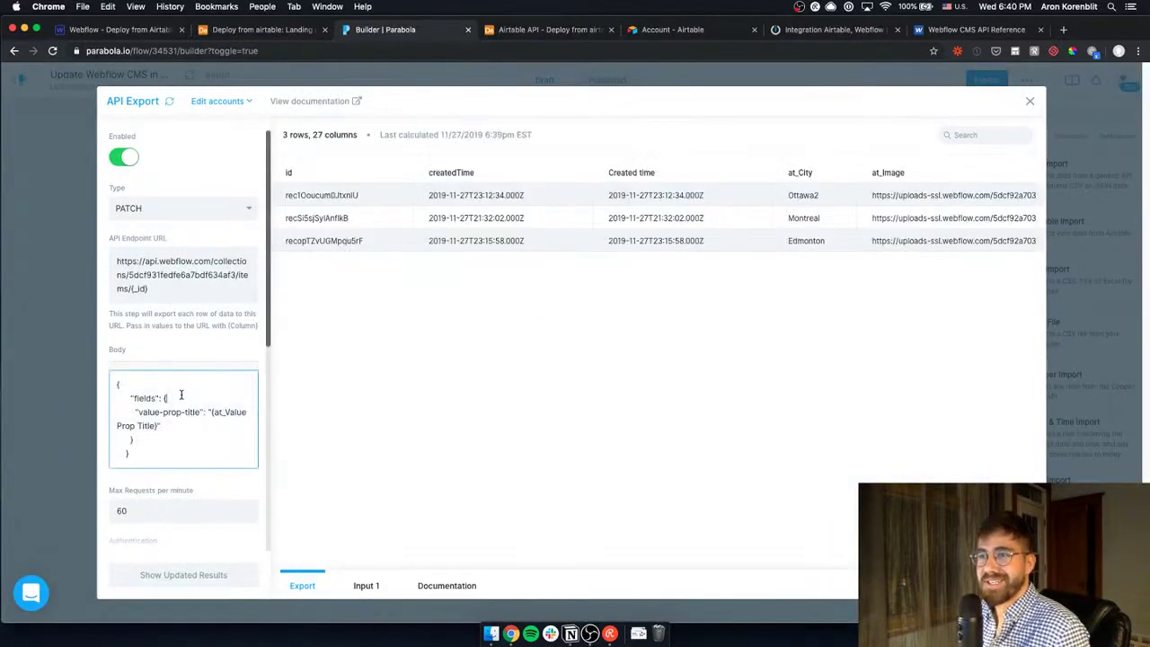
{"action": "key", "text": "Return"}
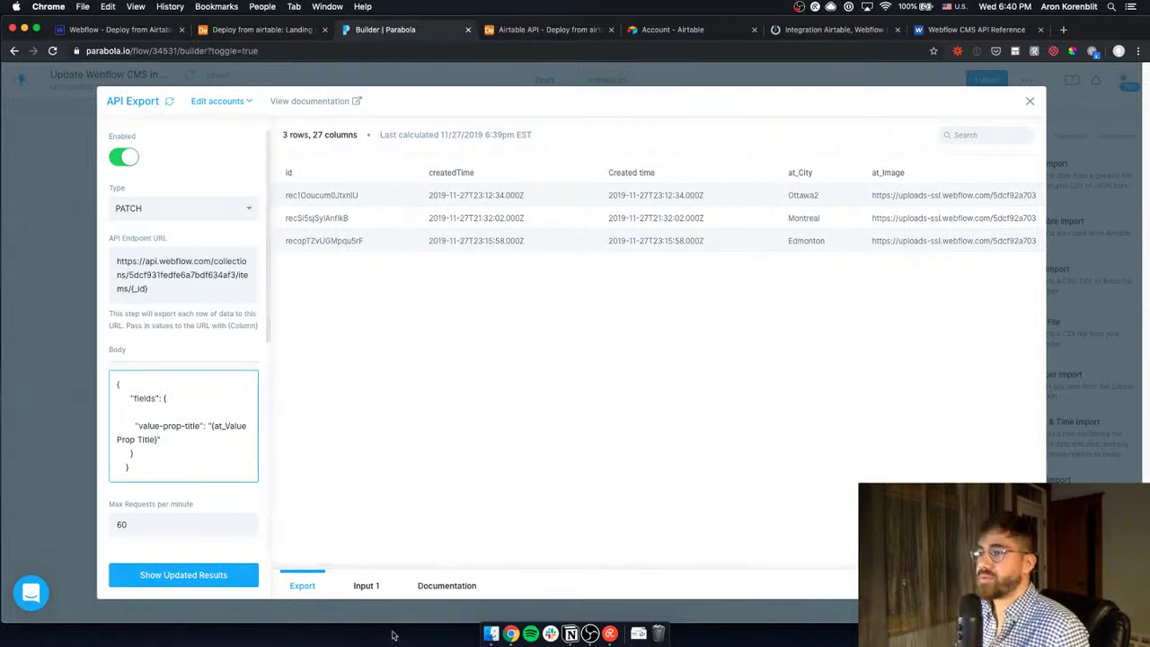
{"action": "left_click_drag", "start_coordinate": [361, 568], "coordinate": [688, 553]}
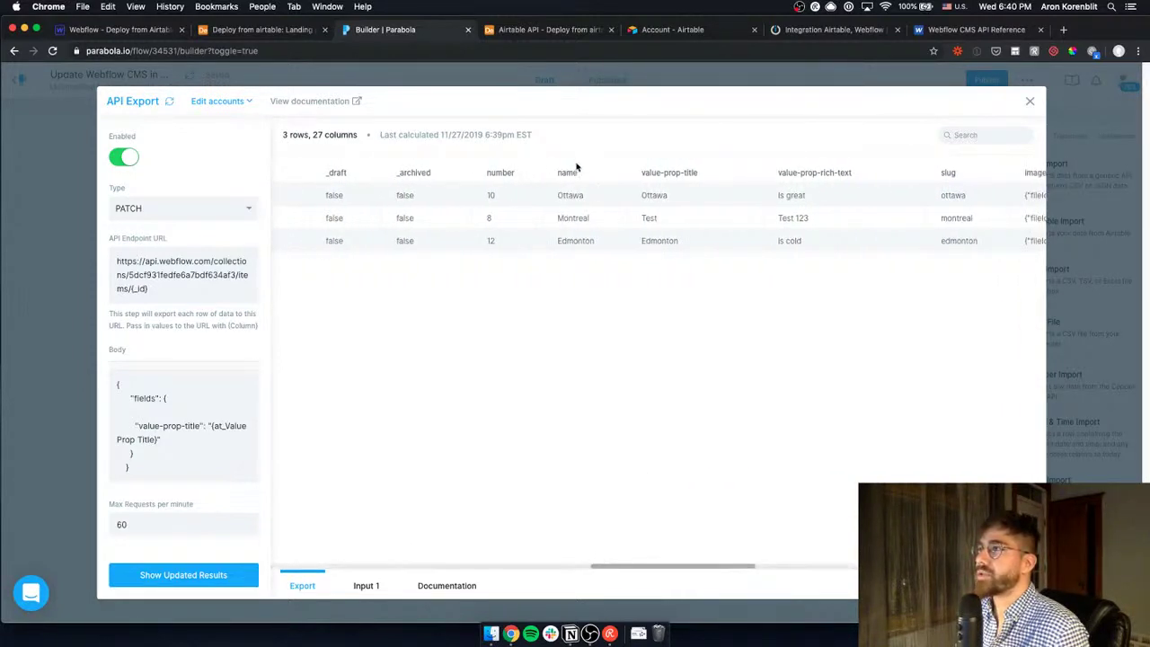
{"action": "left_click", "coordinate": [202, 411]}
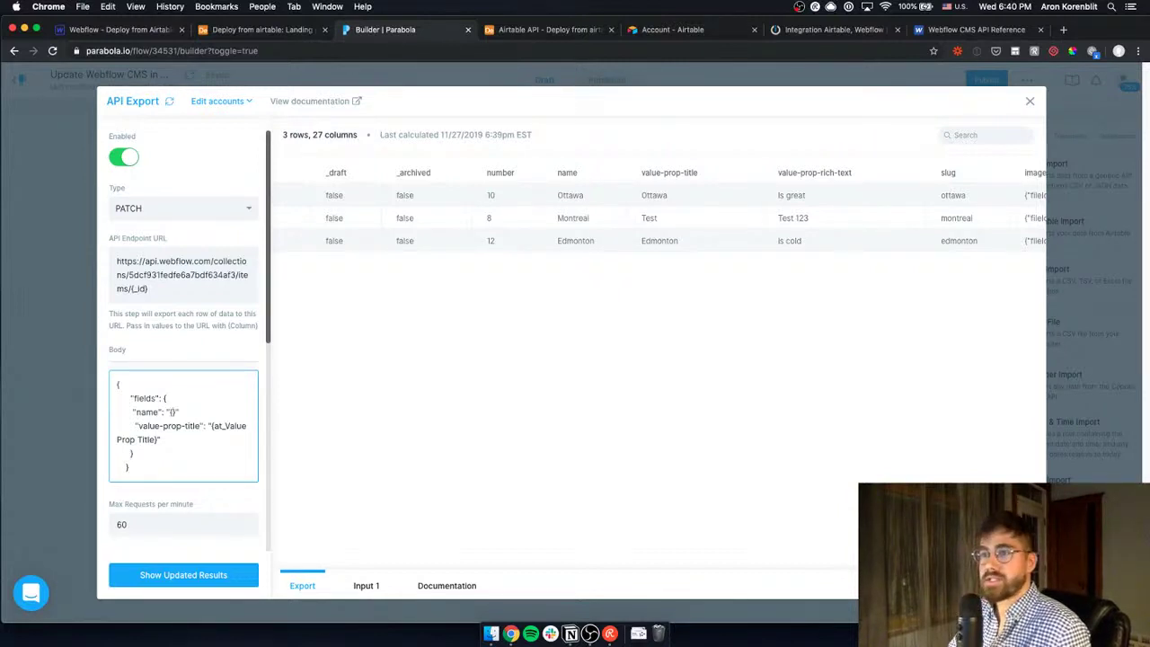
{"action": "type", "text": "at"}
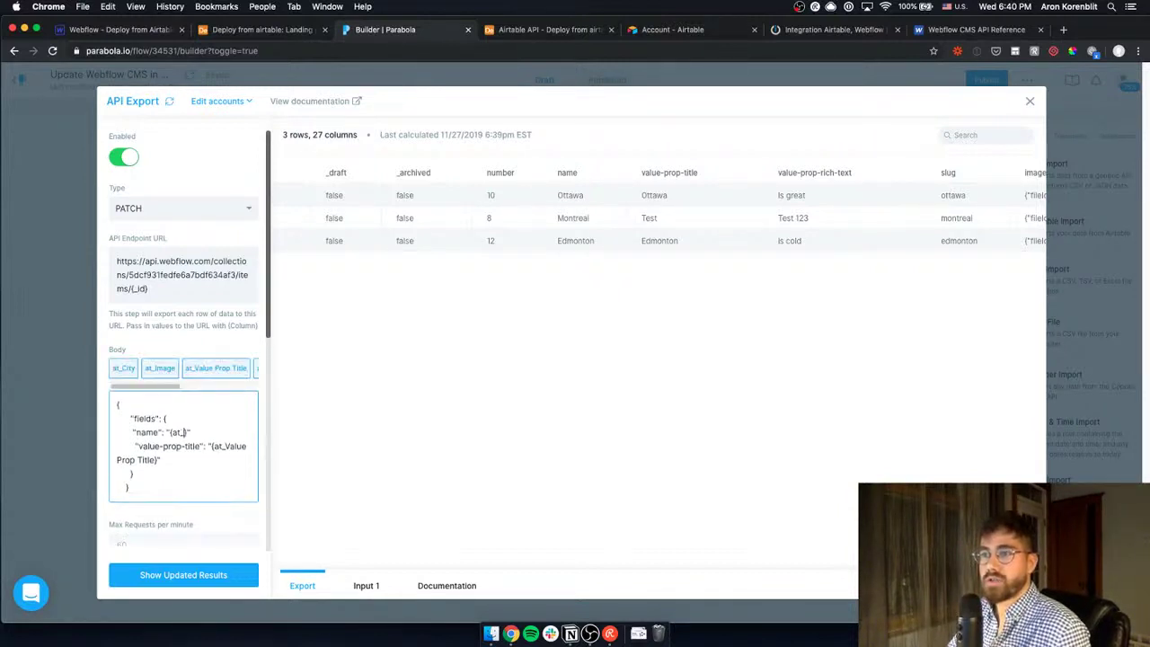
{"action": "type", "text": "_"}
{"action": "key", "text": "Return"}
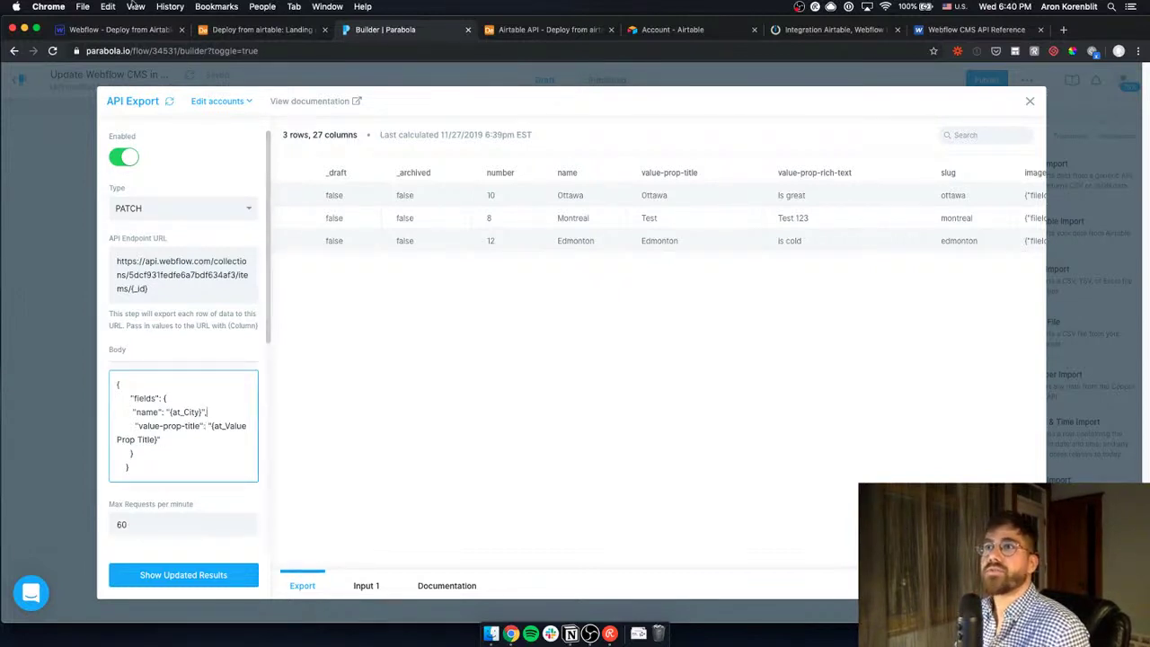
Look through the open Webflow and Airtable pages, then return to Parabola and scan the API Export's data columns
{"action": "left_click", "coordinate": [132, 30]}
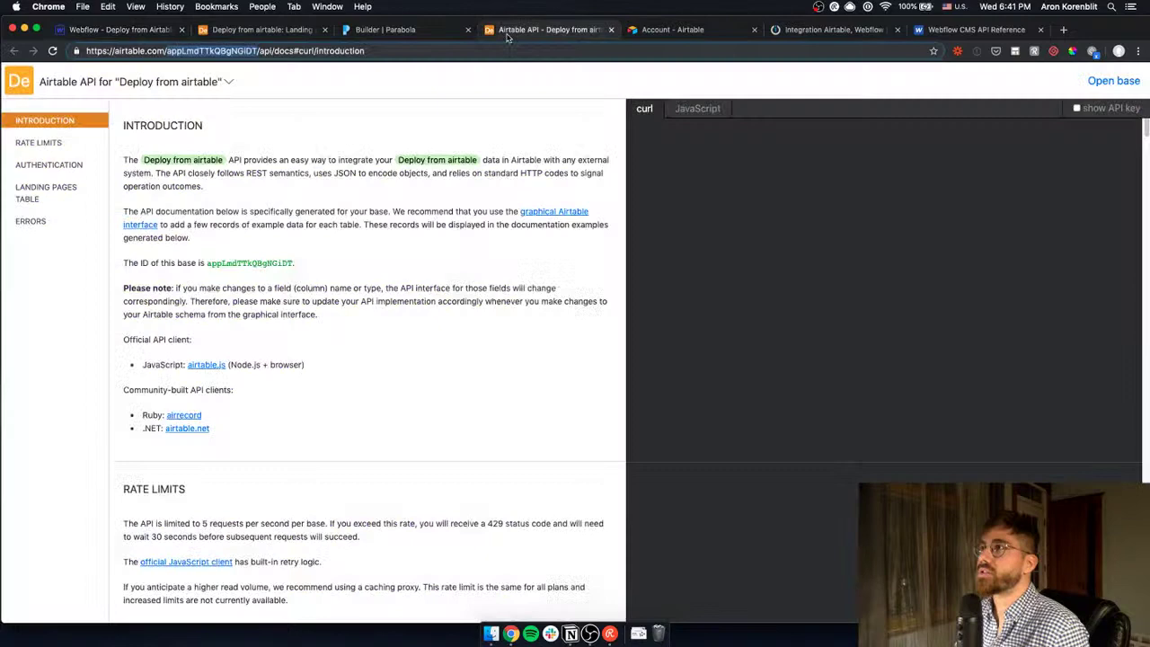
{"action": "left_click", "coordinate": [525, 30]}
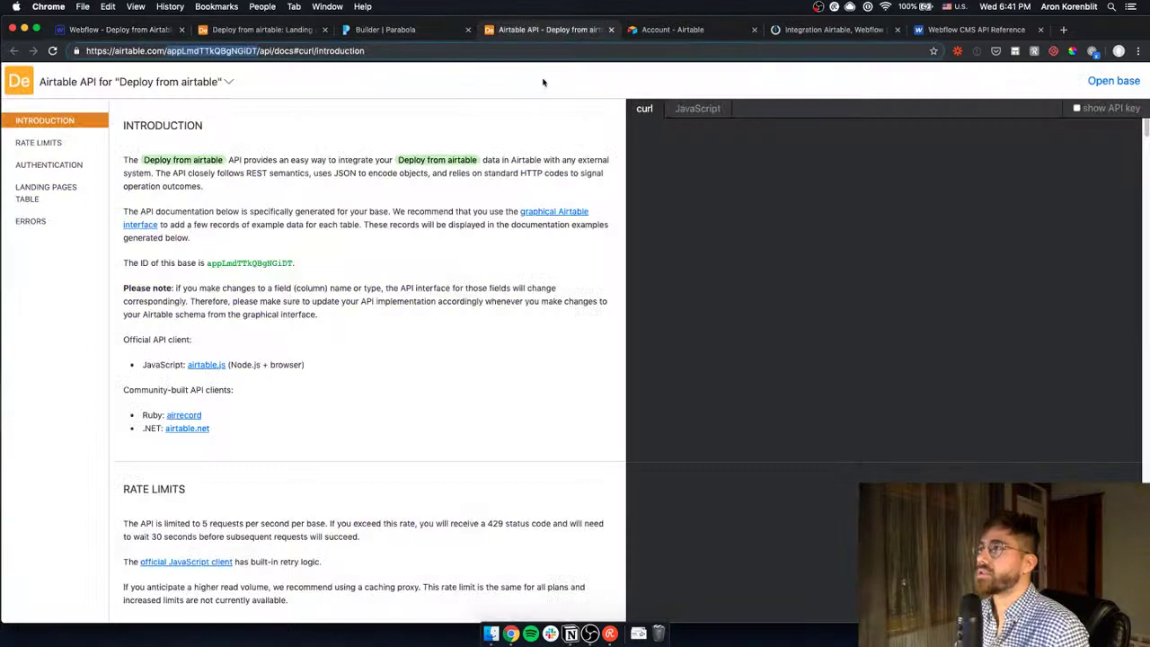
{"action": "left_click", "coordinate": [658, 31]}
{"action": "left_click", "coordinate": [435, 32]}
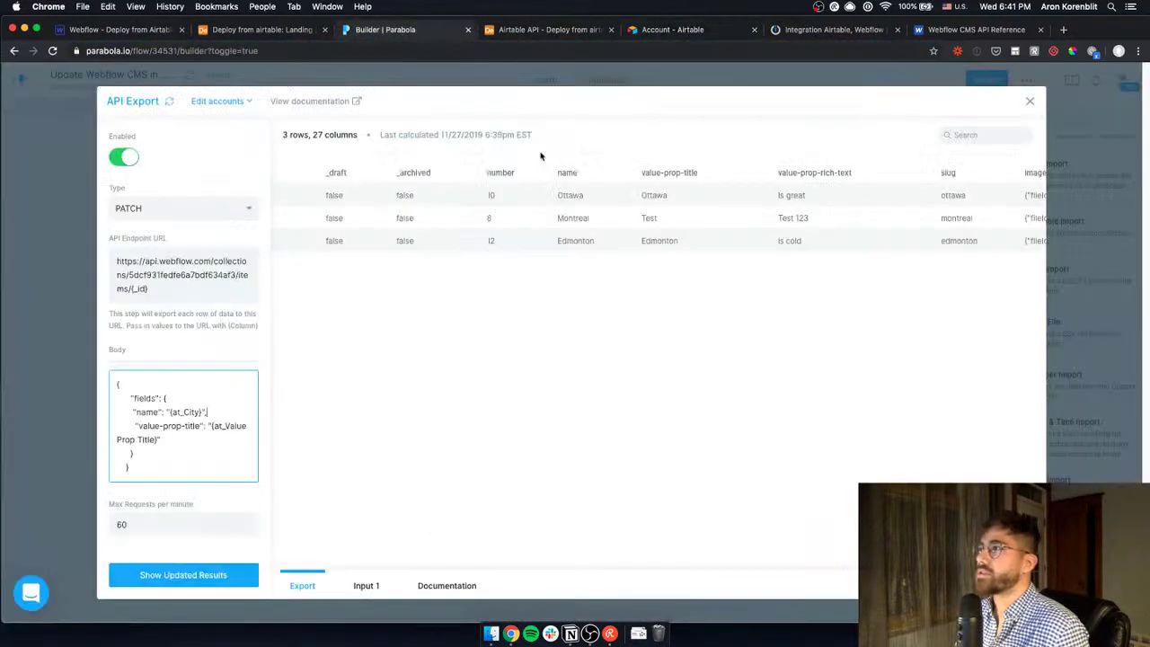
{"action": "left_click_drag", "start_coordinate": [673, 563], "coordinate": [970, 564]}
{"action": "left_click_drag", "start_coordinate": [894, 564], "coordinate": [359, 571]}
Start a new body entry below the name mapping and check the value prop title and rich text columns in Airtable
{"action": "left_click", "coordinate": [206, 412]}
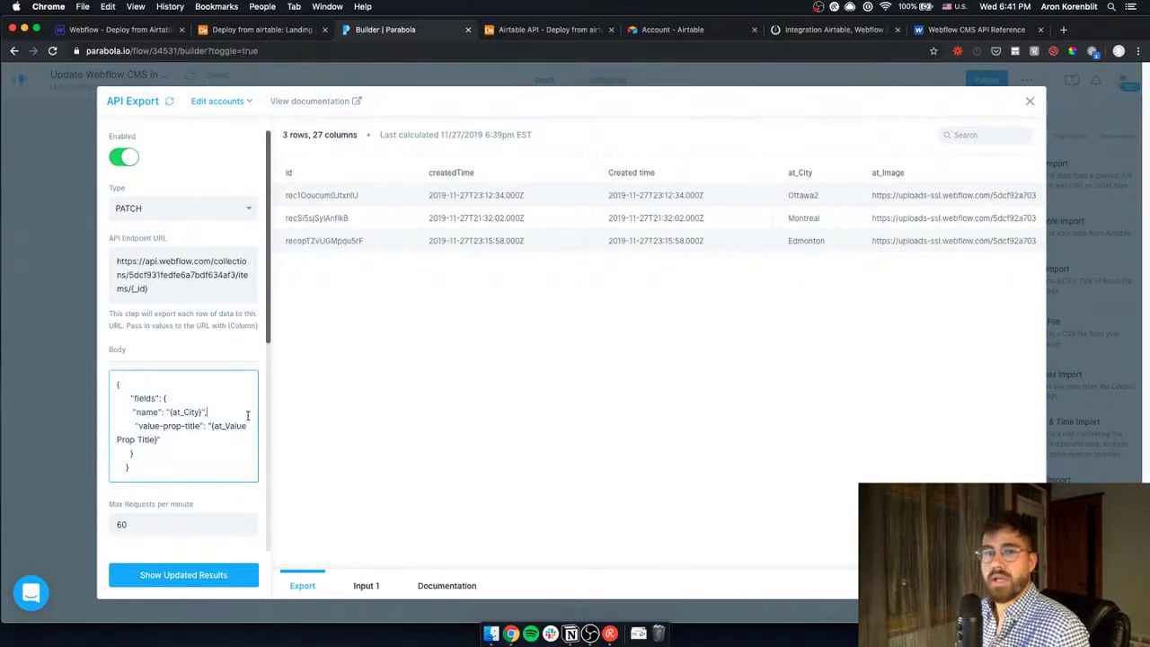
{"action": "key", "text": "Return"}
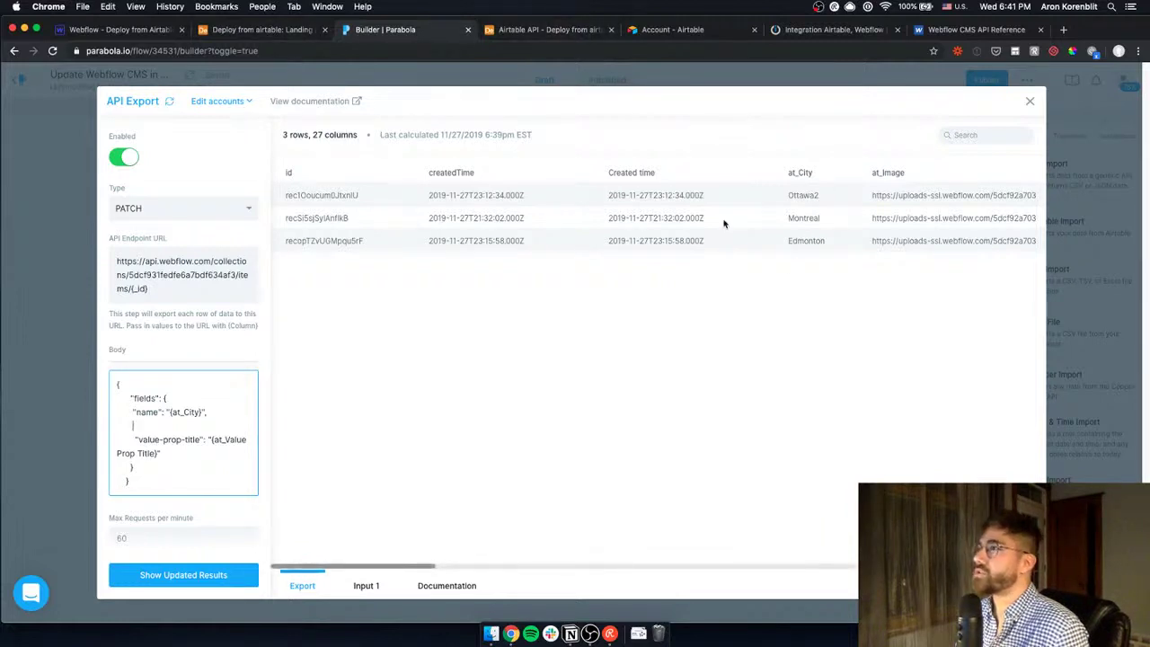
{"action": "left_click", "coordinate": [294, 34]}
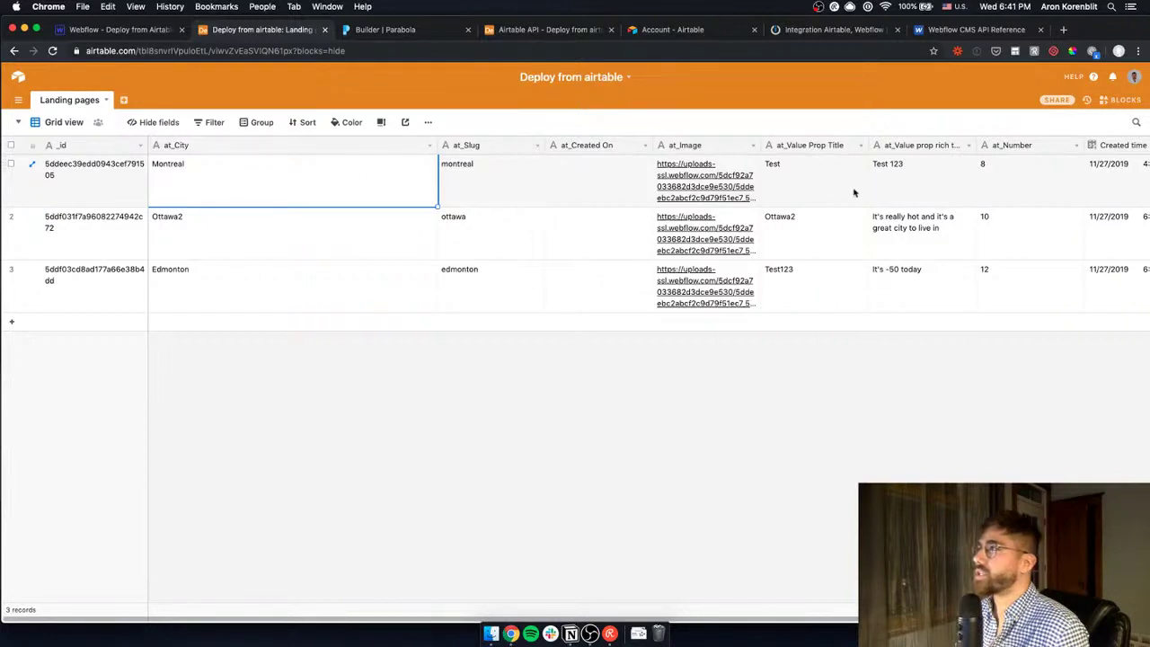
{"action": "left_click_drag", "start_coordinate": [826, 186], "coordinate": [803, 305]}
{"action": "left_click_drag", "start_coordinate": [919, 297], "coordinate": [910, 184]}
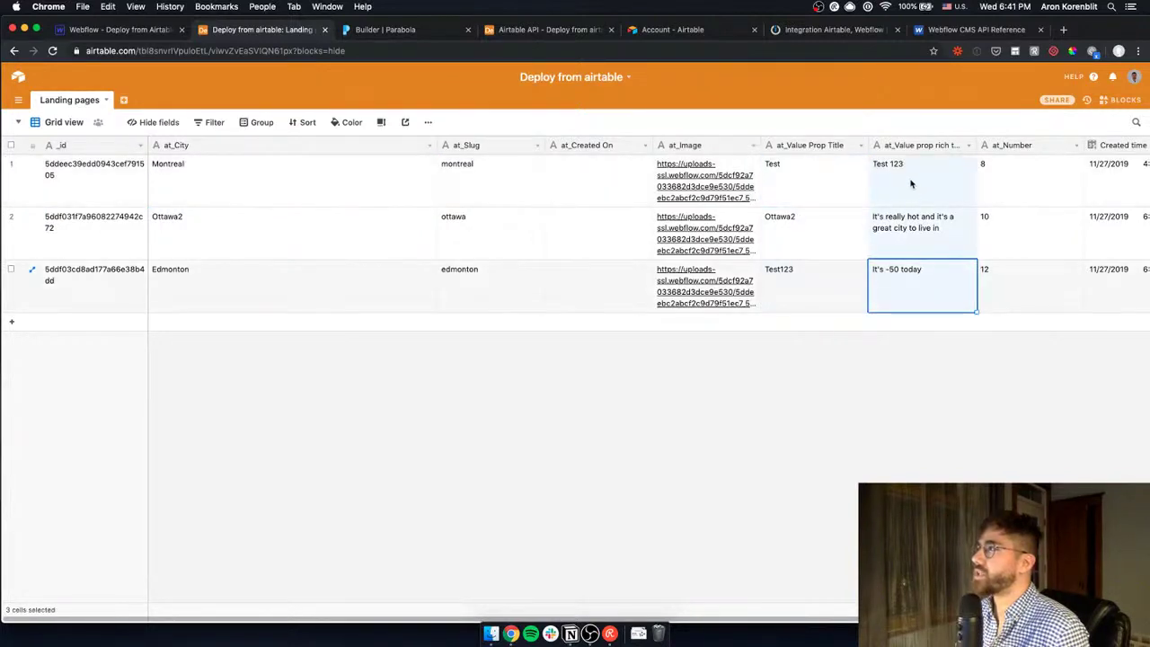
Back in Parabola, look up the Webflow rich text column name and enter value-prop-rich-text as the new body key
{"action": "left_click", "coordinate": [384, 30]}
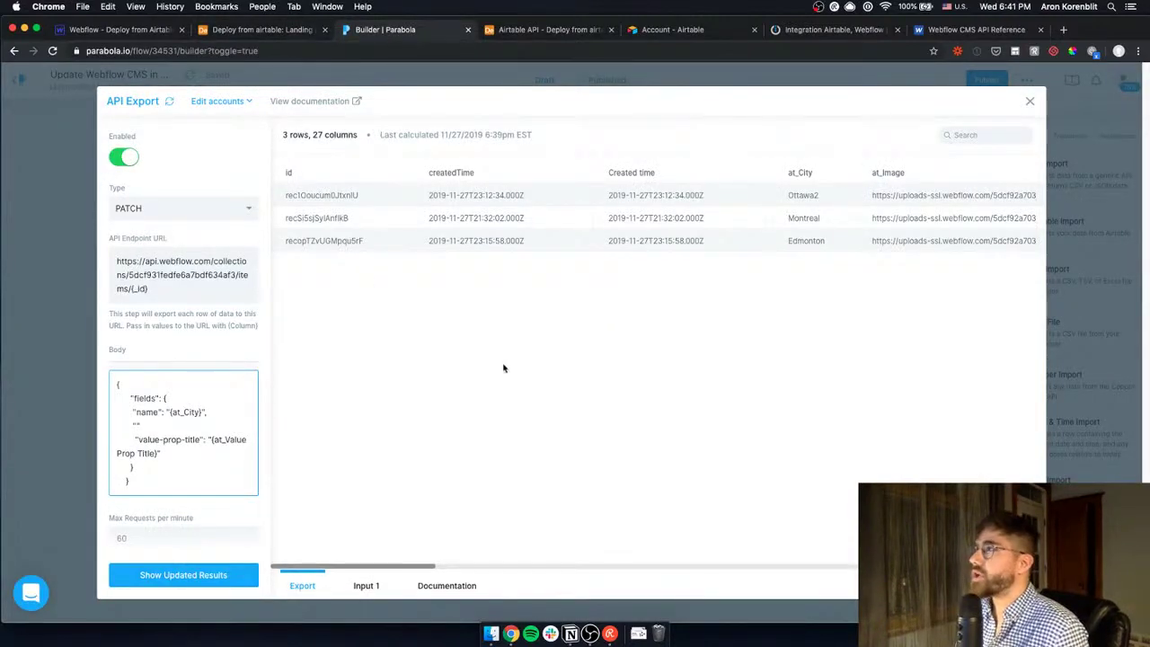
{"action": "left_click_drag", "start_coordinate": [422, 566], "coordinate": [616, 535]}
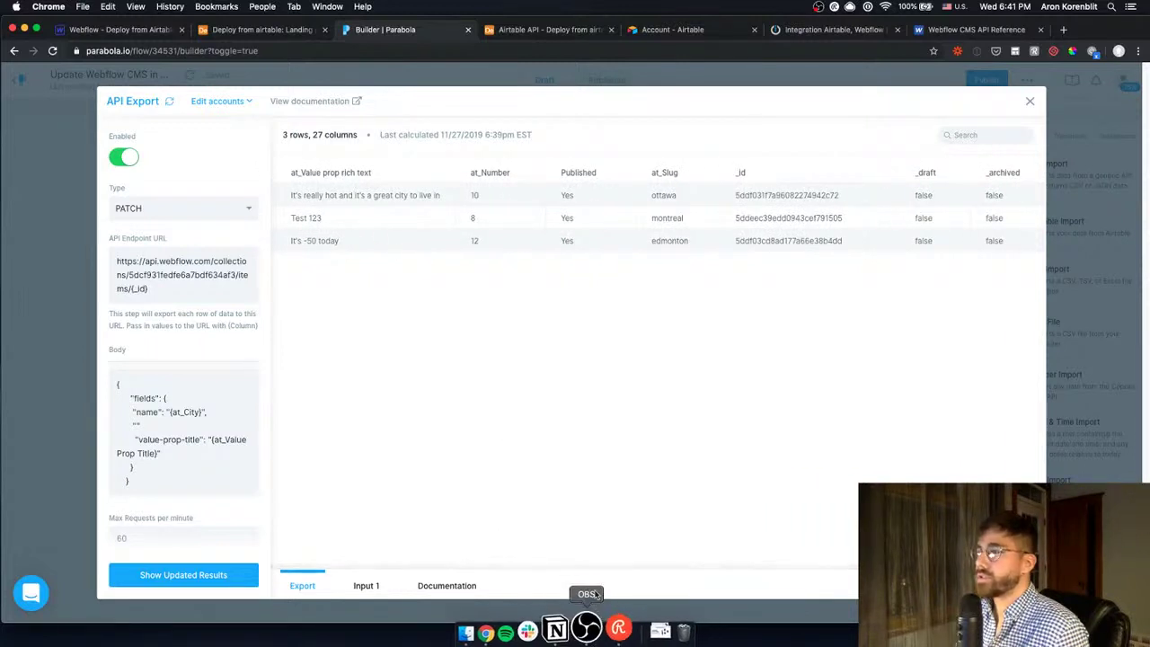
{"action": "left_click_drag", "start_coordinate": [588, 569], "coordinate": [722, 552]}
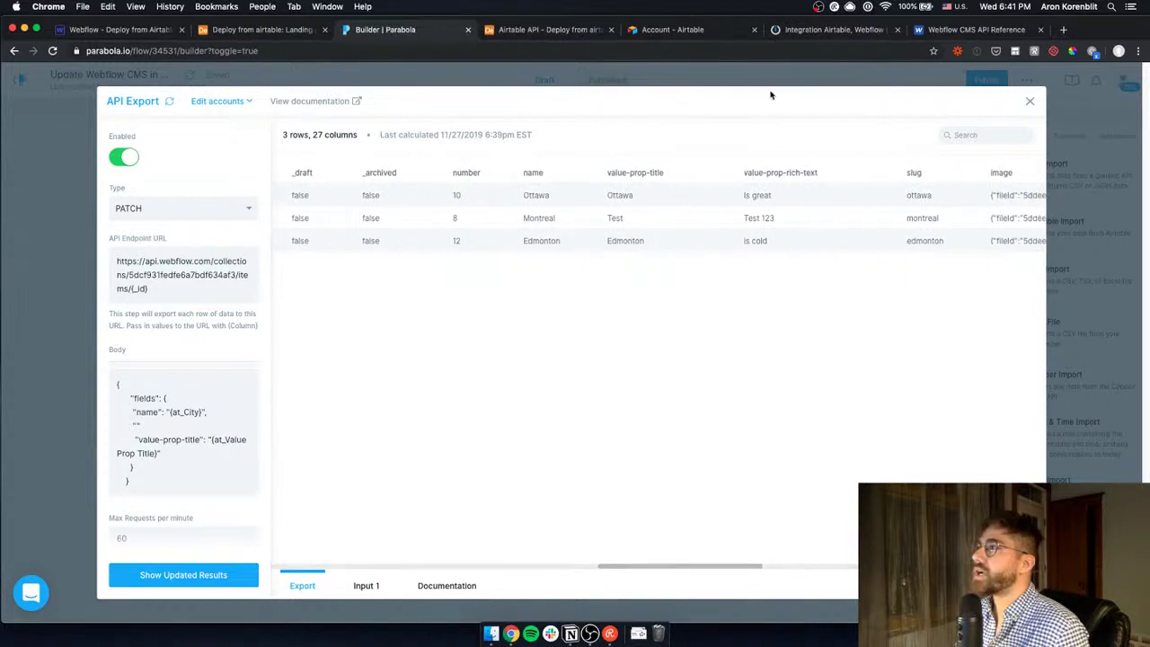
{"action": "left_click_drag", "start_coordinate": [745, 175], "coordinate": [813, 174]}
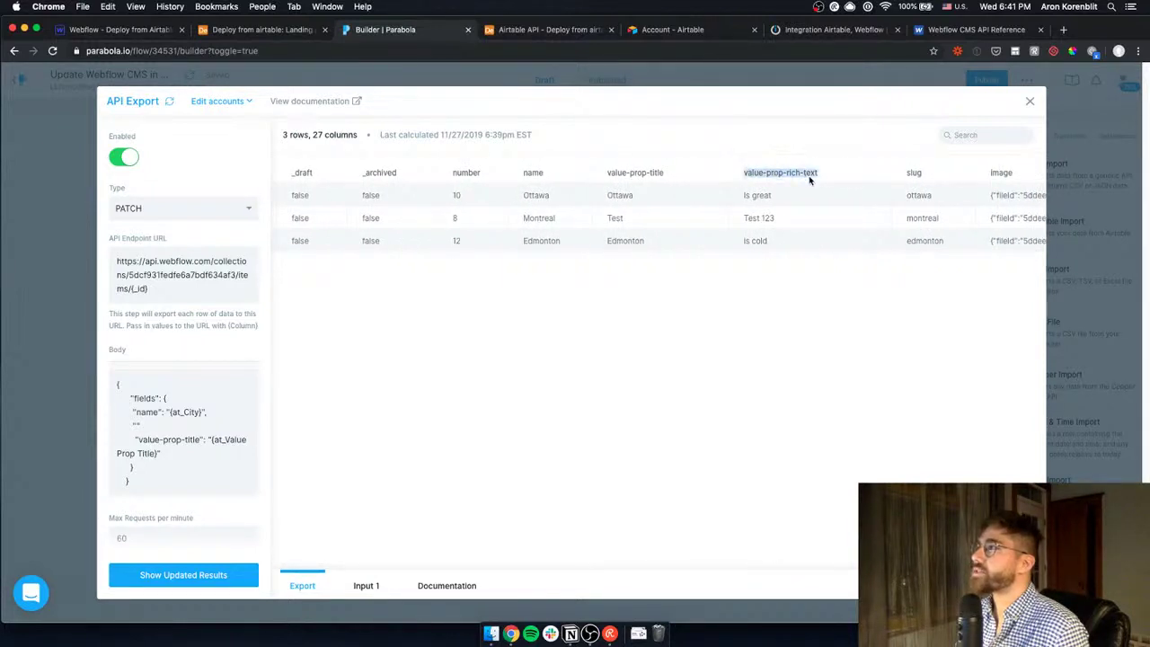
{"action": "left_click", "coordinate": [136, 425]}
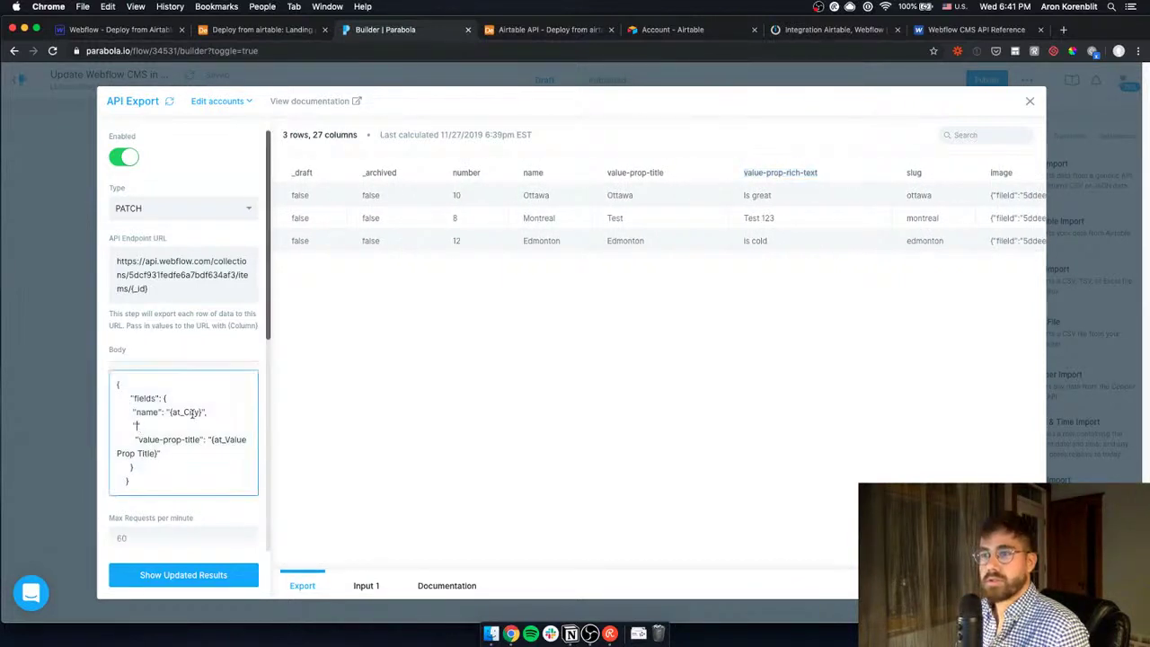
{"action": "type", "text": "value-prop-rich-text"}
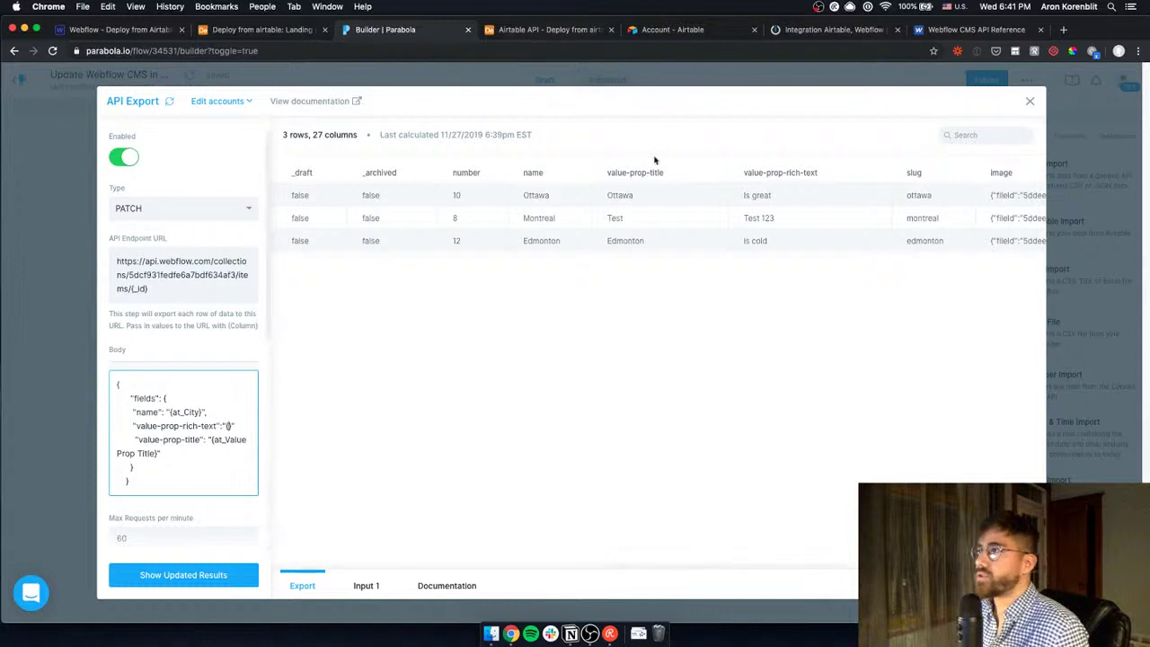
Map value-prop-rich-text to "{at_Value prop rich text}" in the body, copying the column name from the data preview
{"action": "left_click_drag", "start_coordinate": [724, 567], "coordinate": [501, 561]}
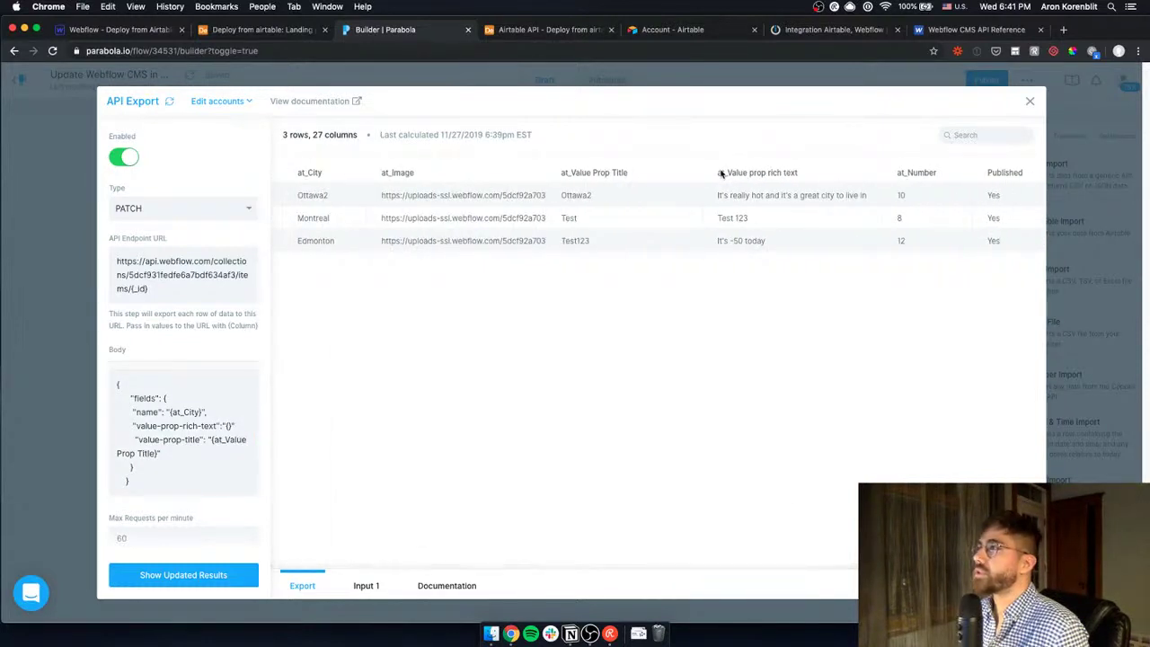
{"action": "left_click_drag", "start_coordinate": [719, 173], "coordinate": [816, 180]}
{"action": "key", "text": "super+c"}
{"action": "left_click", "coordinate": [230, 424]}
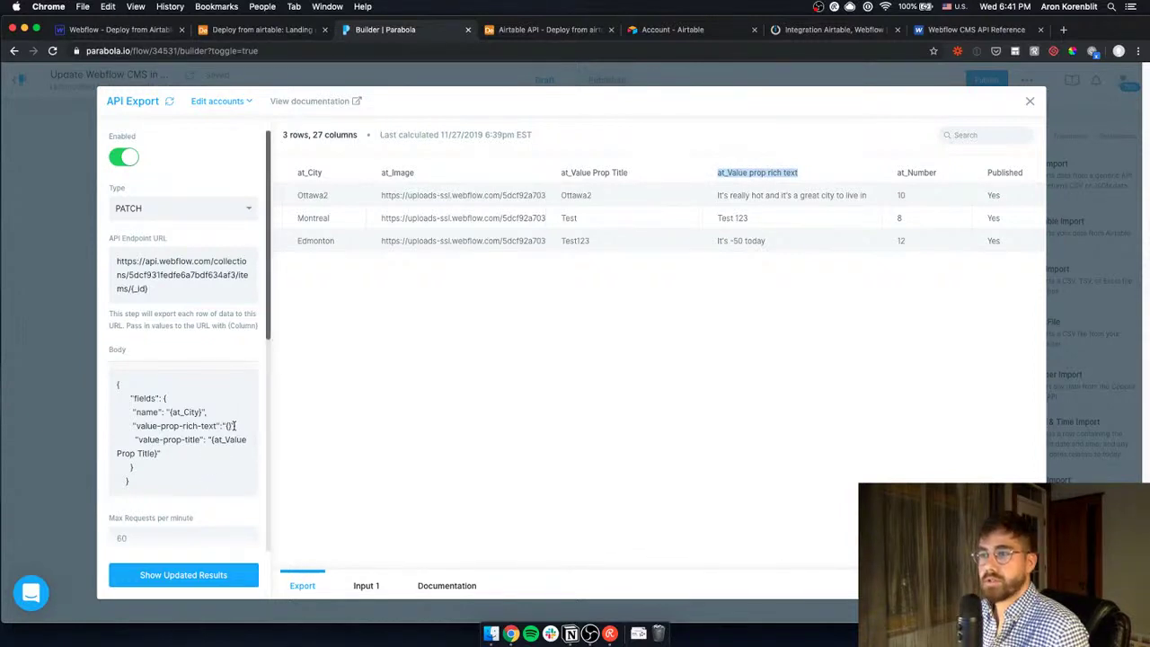
{"action": "key", "text": "super+v"}
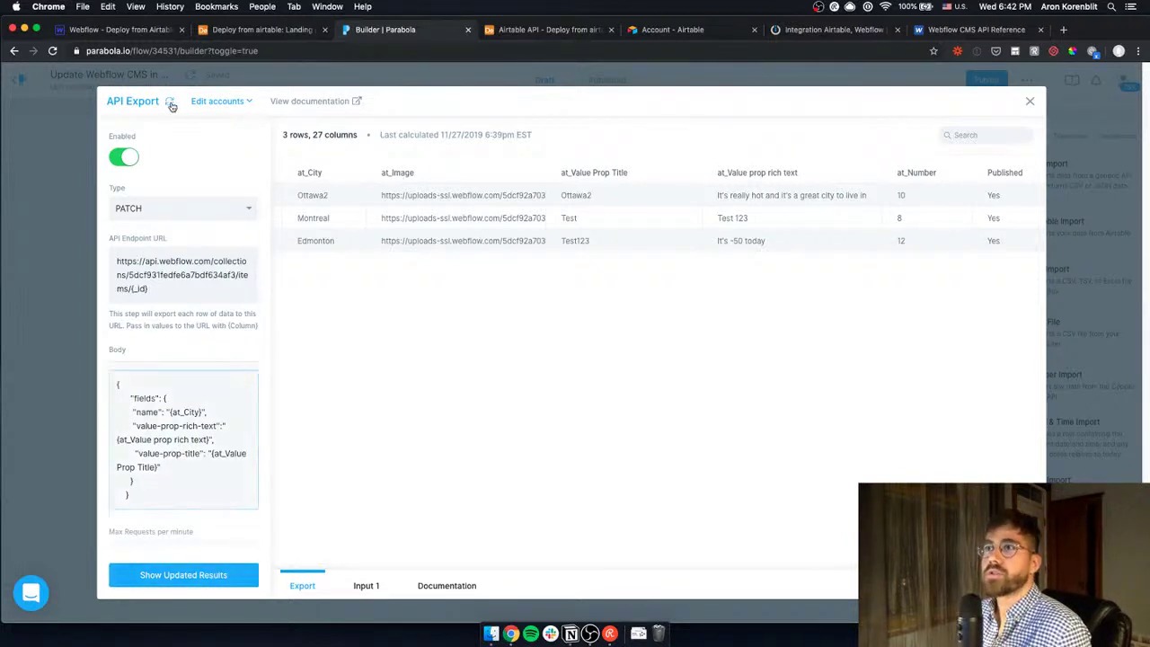
In the Airtable Landing pages table, set the value prop title to Test1 for Montreal and test2 for Ottawa2
{"action": "left_click", "coordinate": [285, 36]}
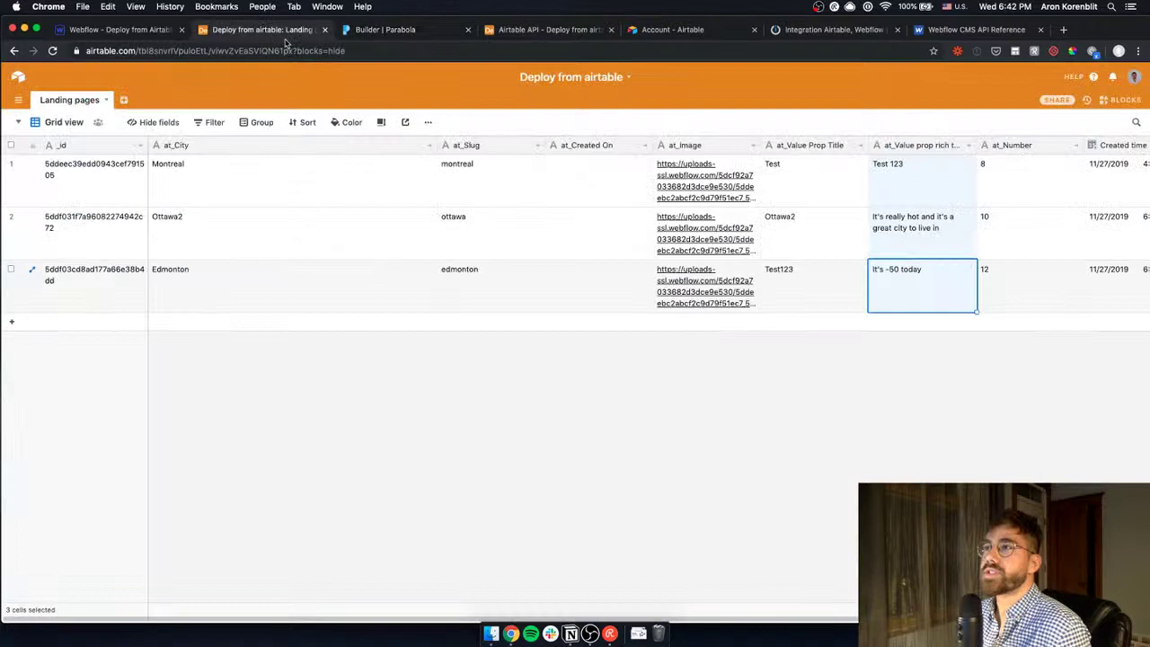
{"action": "left_click", "coordinate": [196, 200]}
{"action": "key", "text": "Right"}
{"action": "key", "text": "Right"}
{"action": "key", "text": "Right"}
{"action": "key", "text": "Right"}
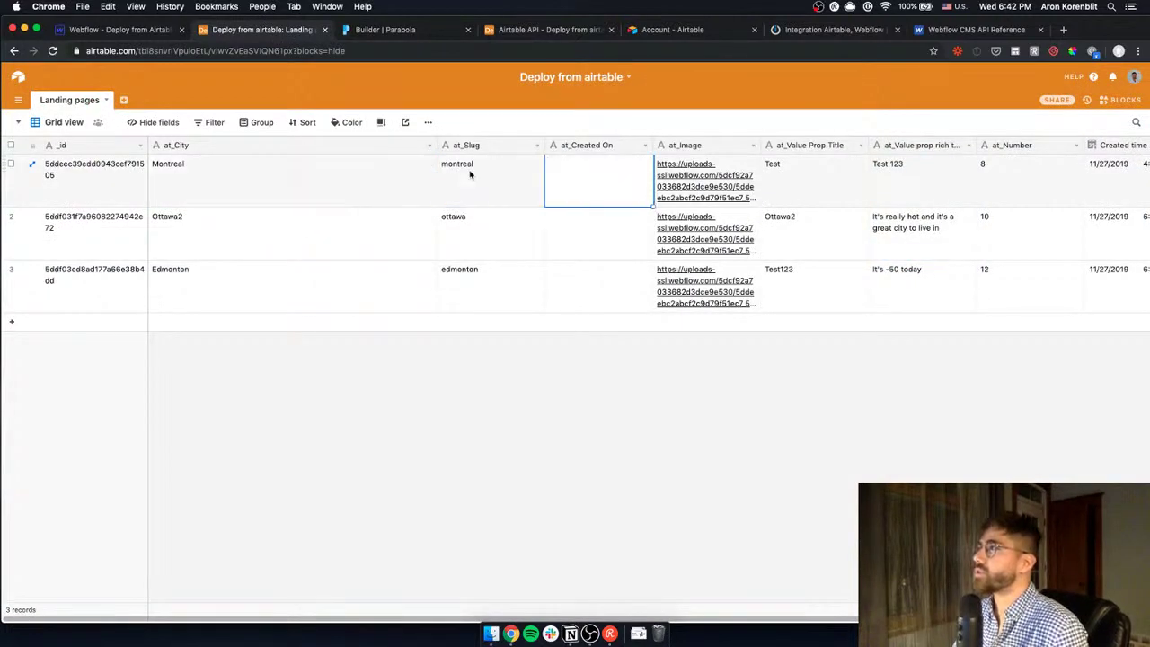
{"action": "key", "text": "Return"}
{"action": "key", "text": "BackSpace"}
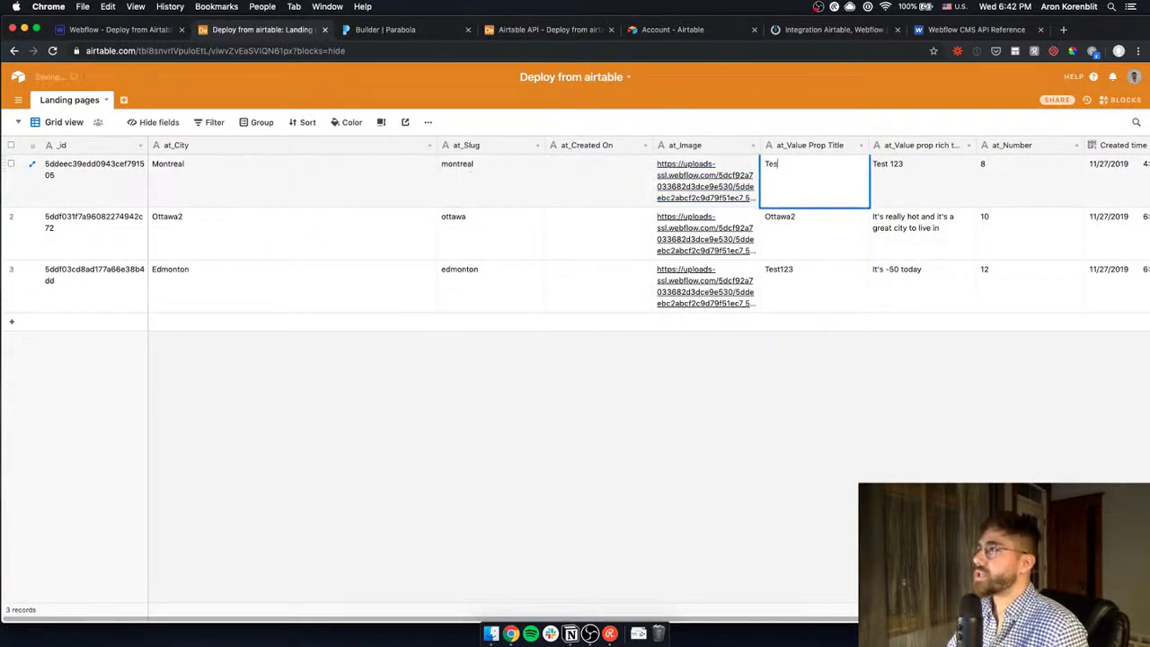
{"action": "key", "text": "Return"}
{"action": "type", "text": "test2"}
{"action": "key", "text": "Return"}
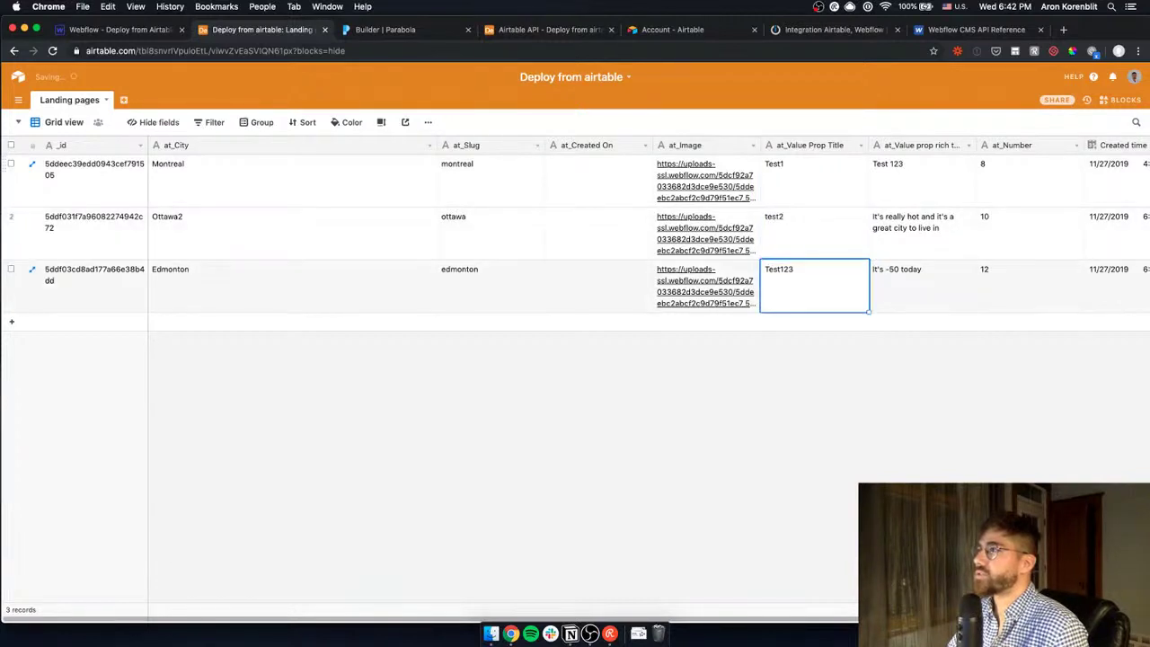
Change the value prop title of the Edmonton record to Test3
{"action": "key", "text": "Return"}
{"action": "key", "text": "BackSpace"}
{"action": "key", "text": "BackSpace"}
{"action": "key", "text": "BackSpace"}
{"action": "type", "text": "3"}
Replace the Montreal record's value prop rich text with Test1
{"action": "left_click", "coordinate": [922, 233]}
{"action": "left_click", "coordinate": [921, 181]}
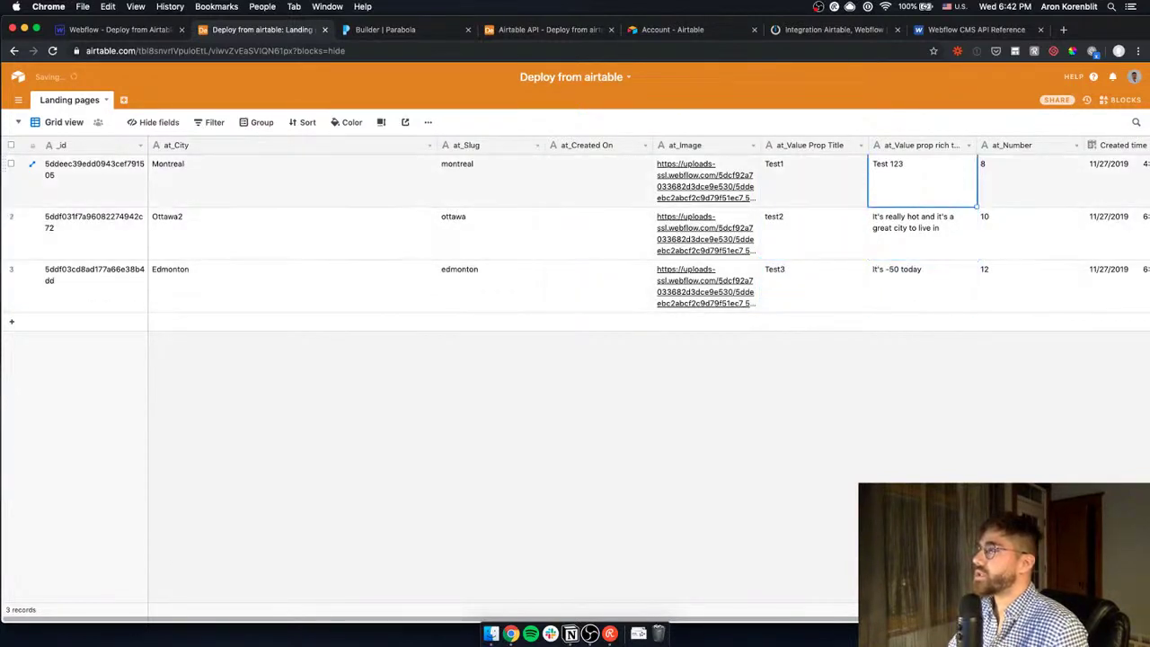
{"action": "type", "text": "Test"}
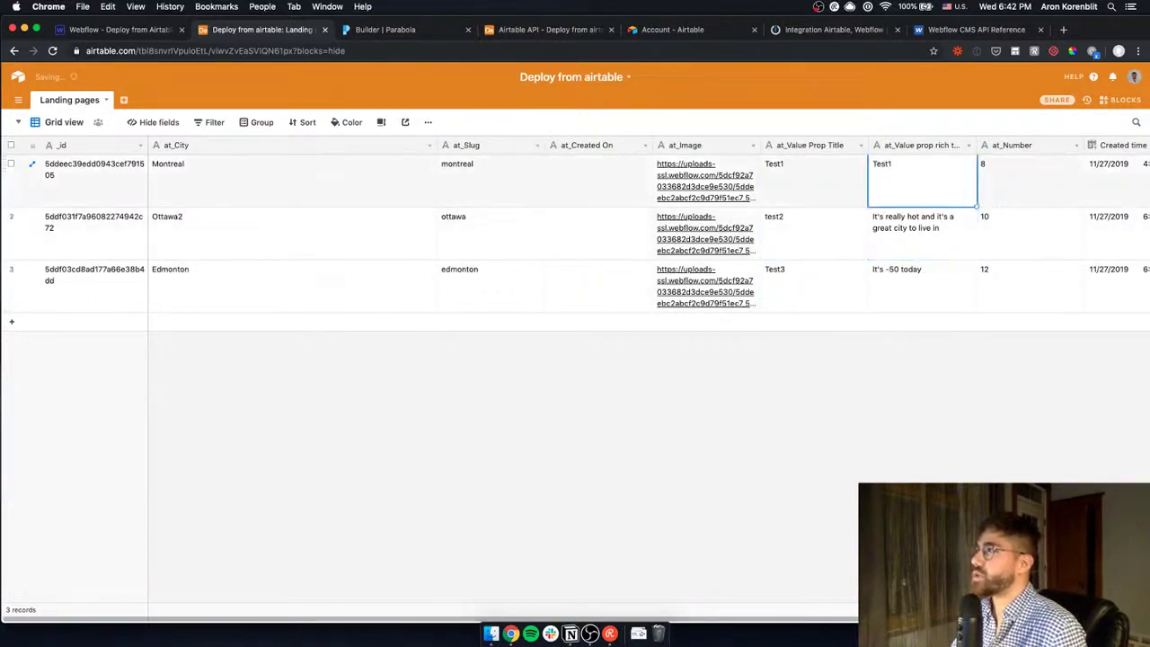
{"action": "key", "text": "Escape"}
Copy Montreal's value prop title into the rich text cells of Ottawa2 and Edmonton
{"action": "key", "text": "Left"}
{"action": "key", "text": "super+c"}
{"action": "key", "text": "Down"}
{"action": "key", "text": "Right"}
{"action": "key", "text": "super+v"}
{"action": "key", "text": "Down"}
{"action": "key", "text": "super+v"}
{"action": "key", "text": "Up"}
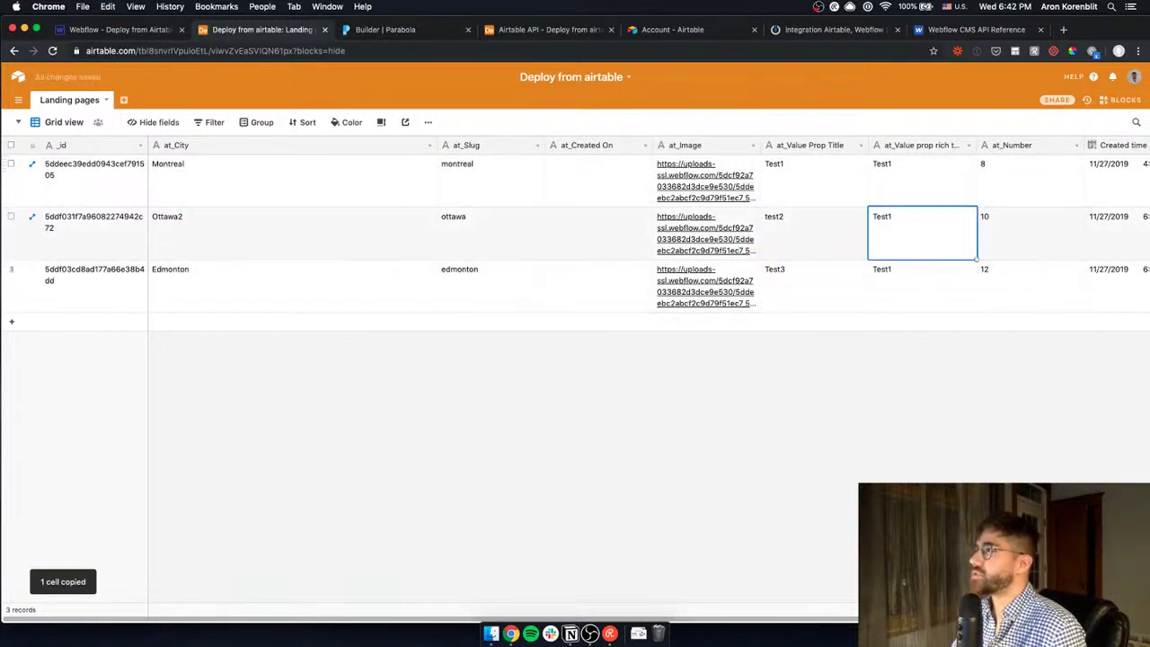
Copy the value prop titles of Ottawa2 and Edmonton into their own rich text cells, giving test2 and Test3
{"action": "key", "text": "Left"}
{"action": "key", "text": "super+c"}
{"action": "key", "text": "Right"}
{"action": "key", "text": "super+v"}
{"action": "key", "text": "Down"}
{"action": "key", "text": "super+v"}
{"action": "key", "text": "Left"}
{"action": "key", "text": "super+c"}
{"action": "key", "text": "Right"}
{"action": "key", "text": "super+v"}
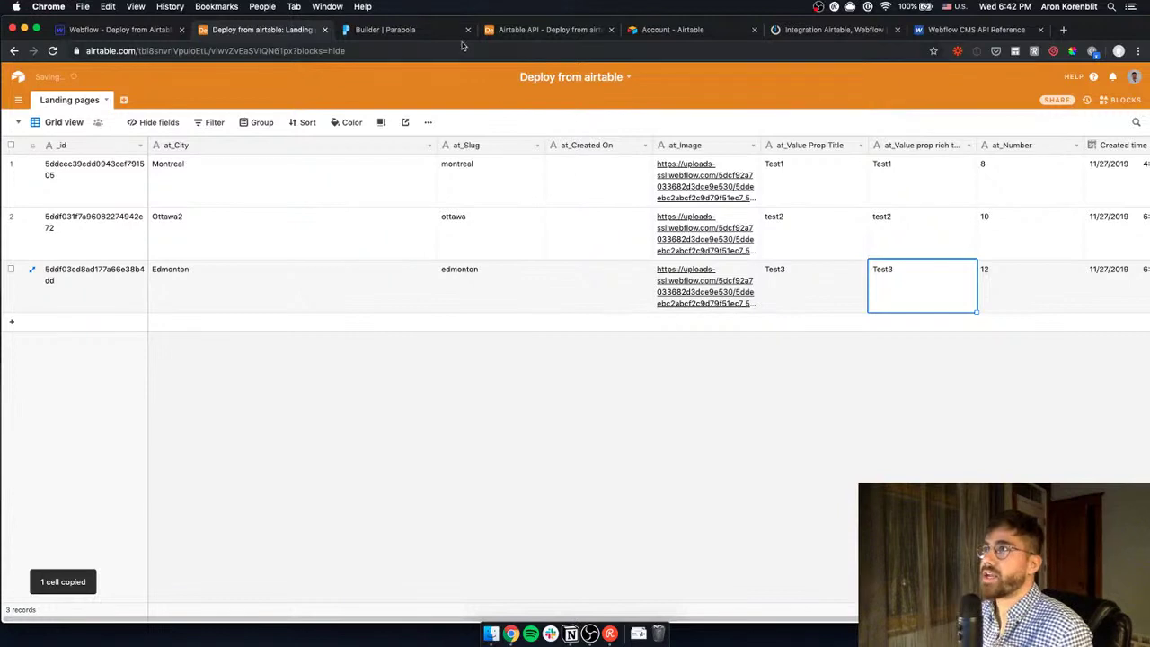
Return to Parabola, close the API Export settings, then publish the flow and run it with API Export enabled
{"action": "left_click", "coordinate": [433, 35]}
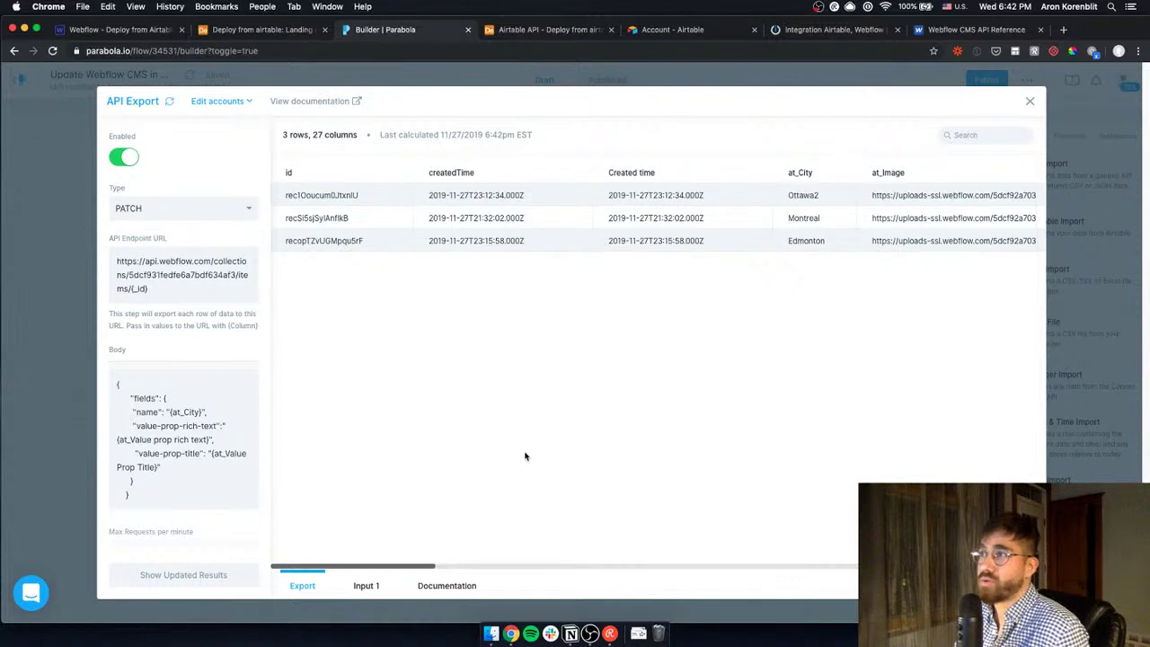
{"action": "key", "text": "Escape"}
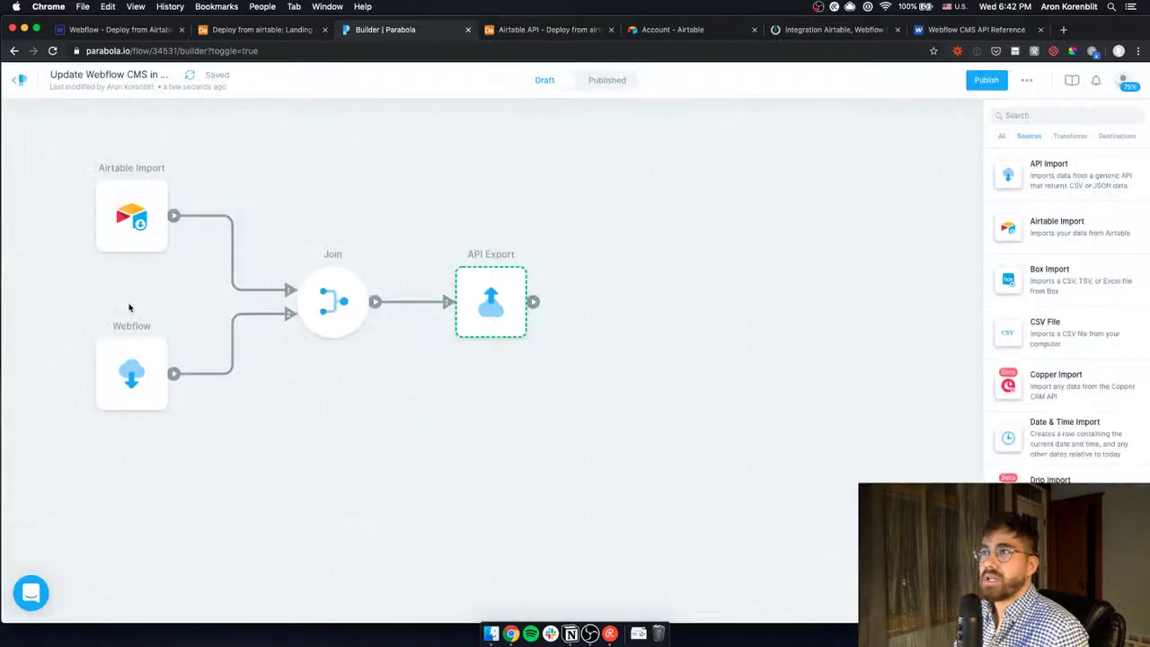
{"action": "left_click", "coordinate": [986, 80]}
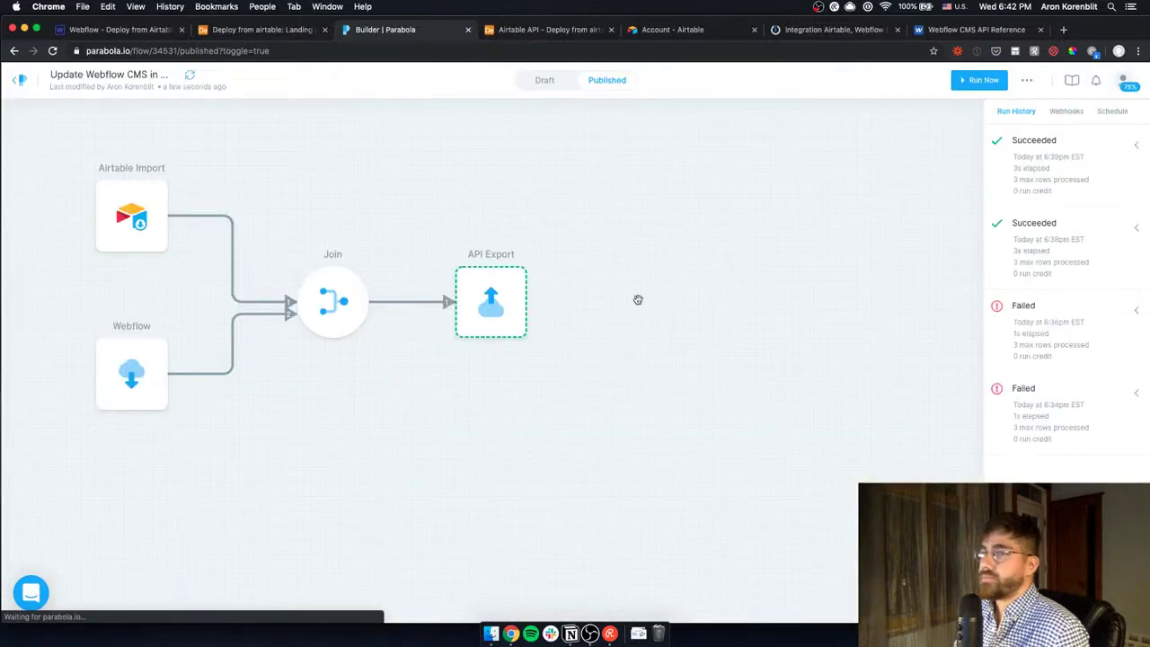
{"action": "left_click", "coordinate": [961, 82]}
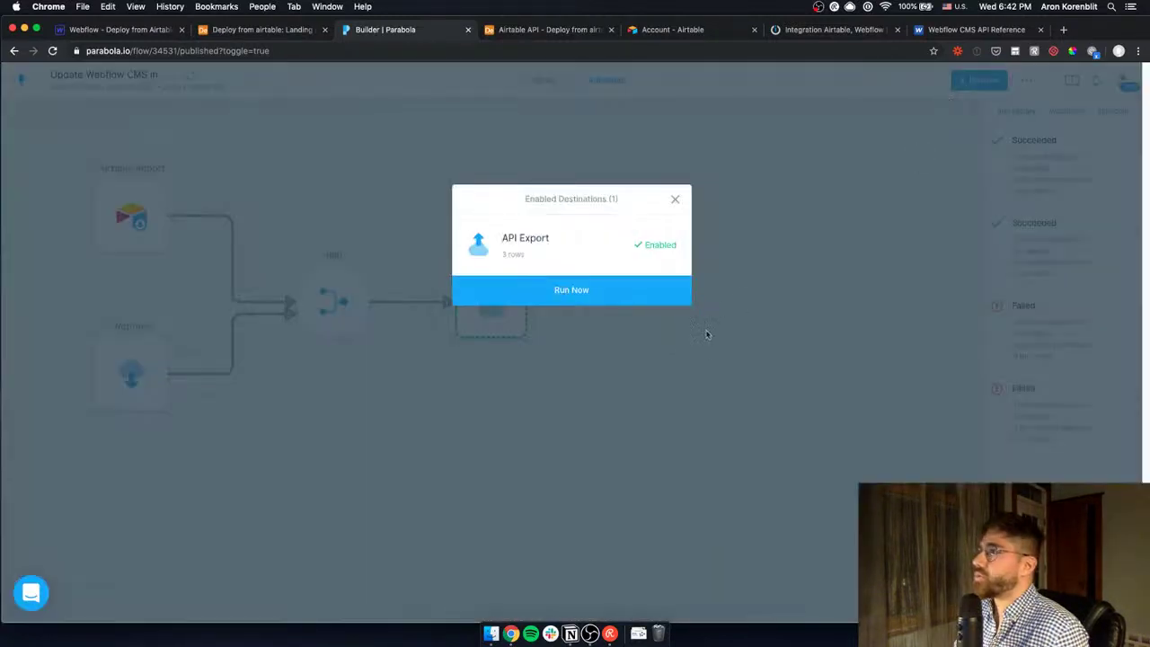
{"action": "left_click", "coordinate": [647, 298]}
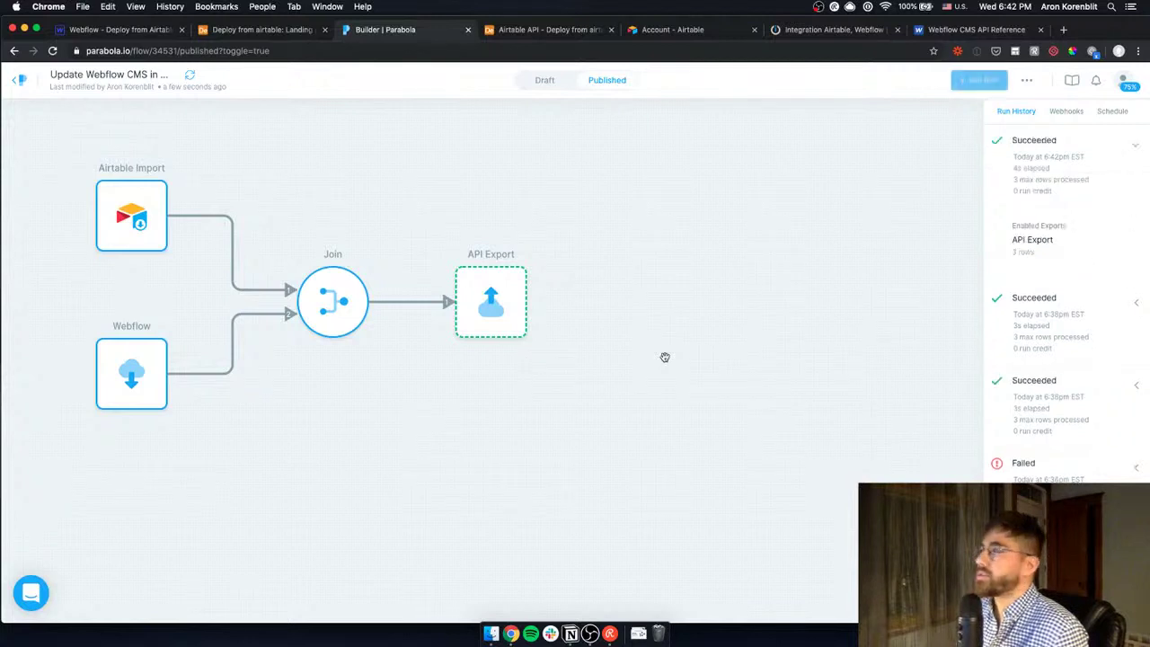
Reload the Webflow Designer and check the value prop title and rich text of Edmonton, Ottawa2 and Montreal in the Cities collection
{"action": "left_click", "coordinate": [130, 31]}
{"action": "key", "text": "super+r"}
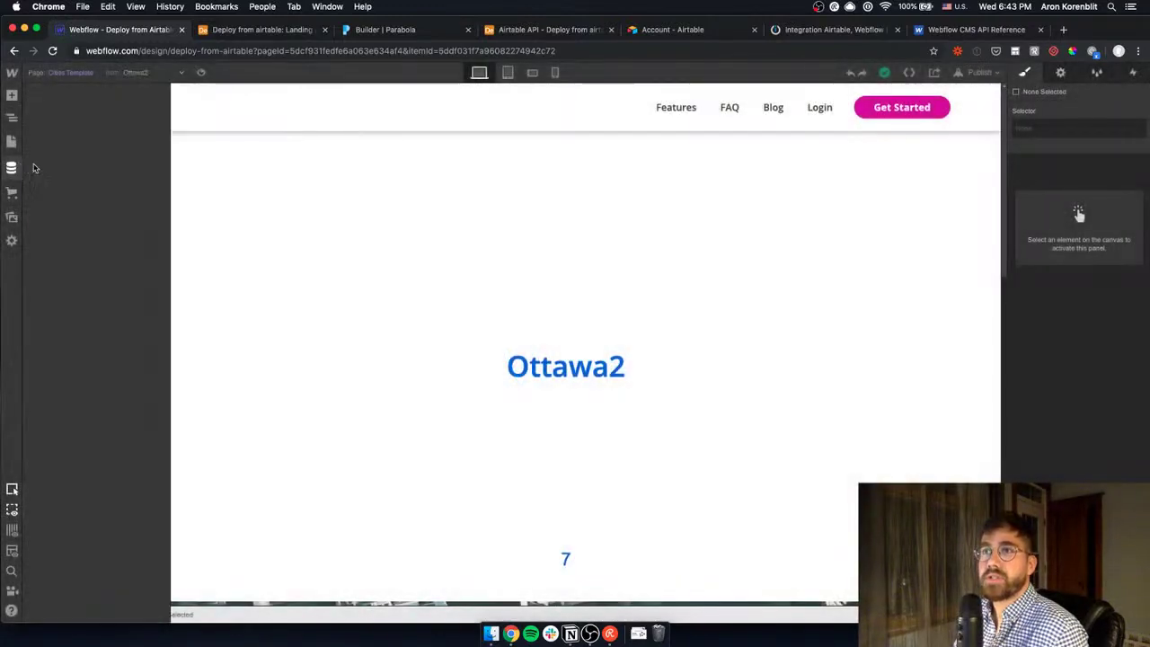
{"action": "left_click", "coordinate": [12, 167]}
{"action": "left_click", "coordinate": [162, 126]}
{"action": "left_click", "coordinate": [218, 152]}
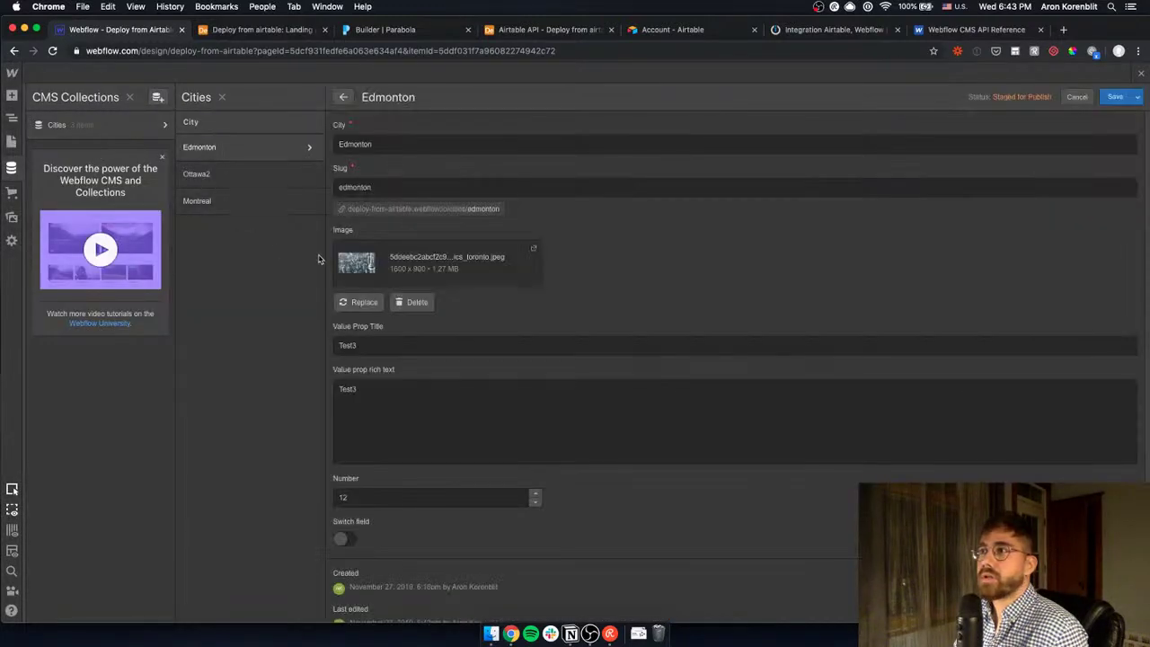
{"action": "left_click", "coordinate": [260, 174]}
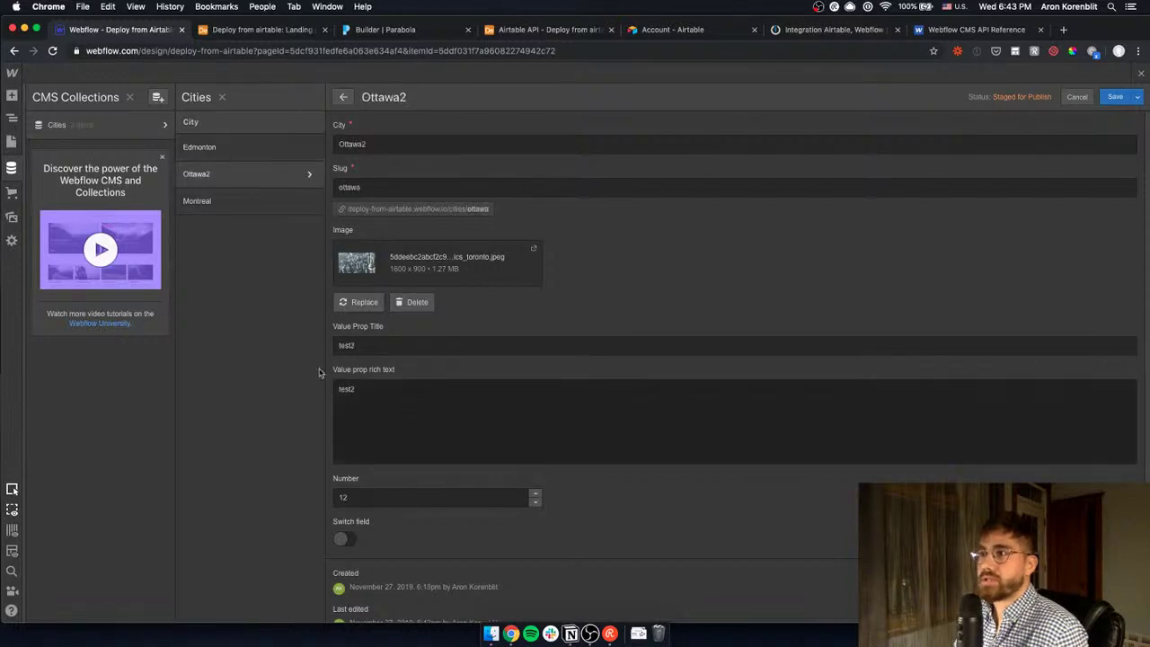
{"action": "left_click", "coordinate": [272, 205]}
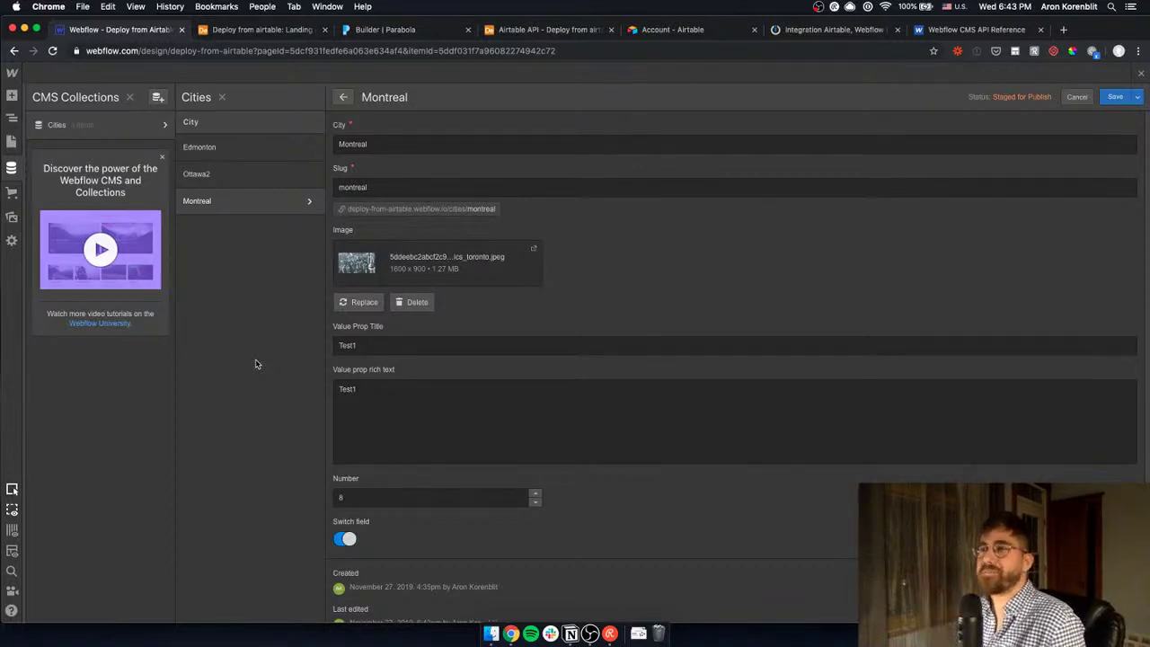
Mark "Deploy changes to Webflow" as done in the Notion roadmap, then return to the Airtable table
{"action": "key", "text": "ctrl+Tab"}
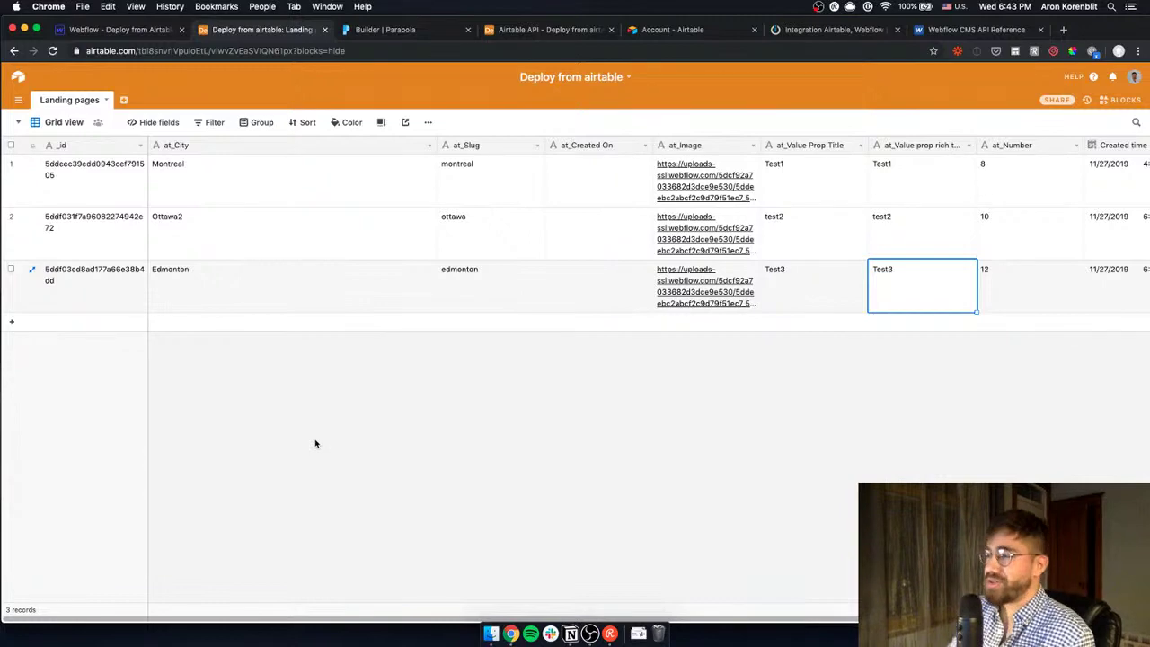
{"action": "left_click", "coordinate": [575, 633]}
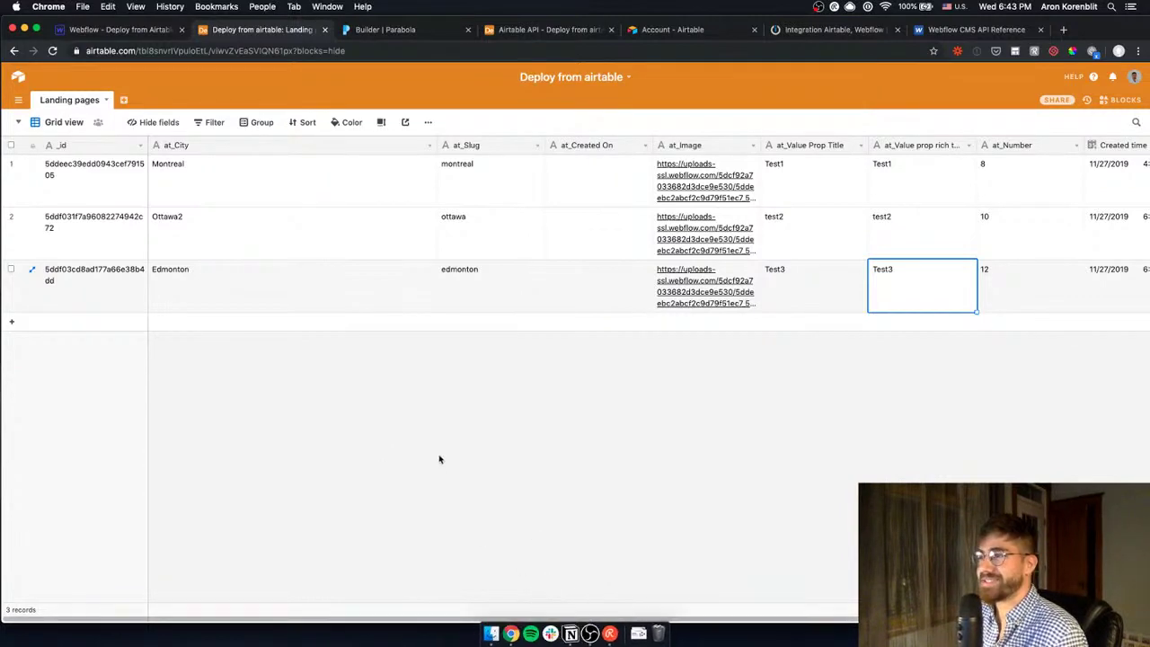
{"action": "left_click", "coordinate": [571, 628]}
{"action": "scroll", "coordinate": [550, 564], "scroll_direction": "down", "scroll_amount": 3}
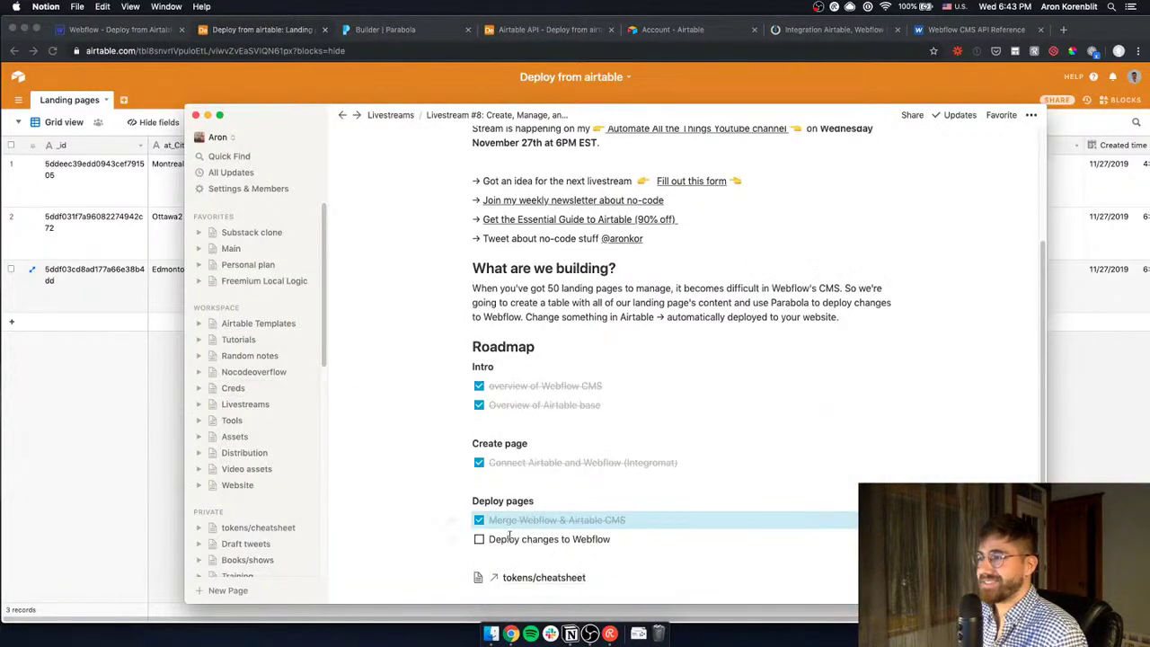
{"action": "left_click", "coordinate": [478, 539]}
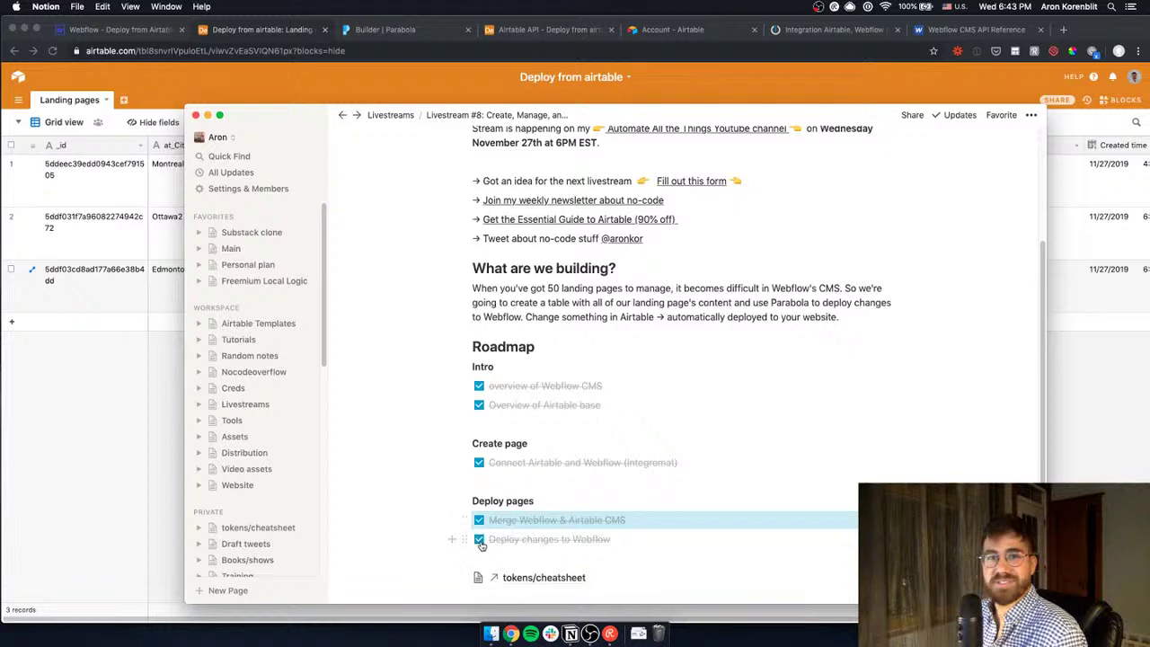
{"action": "left_click", "coordinate": [113, 437]}
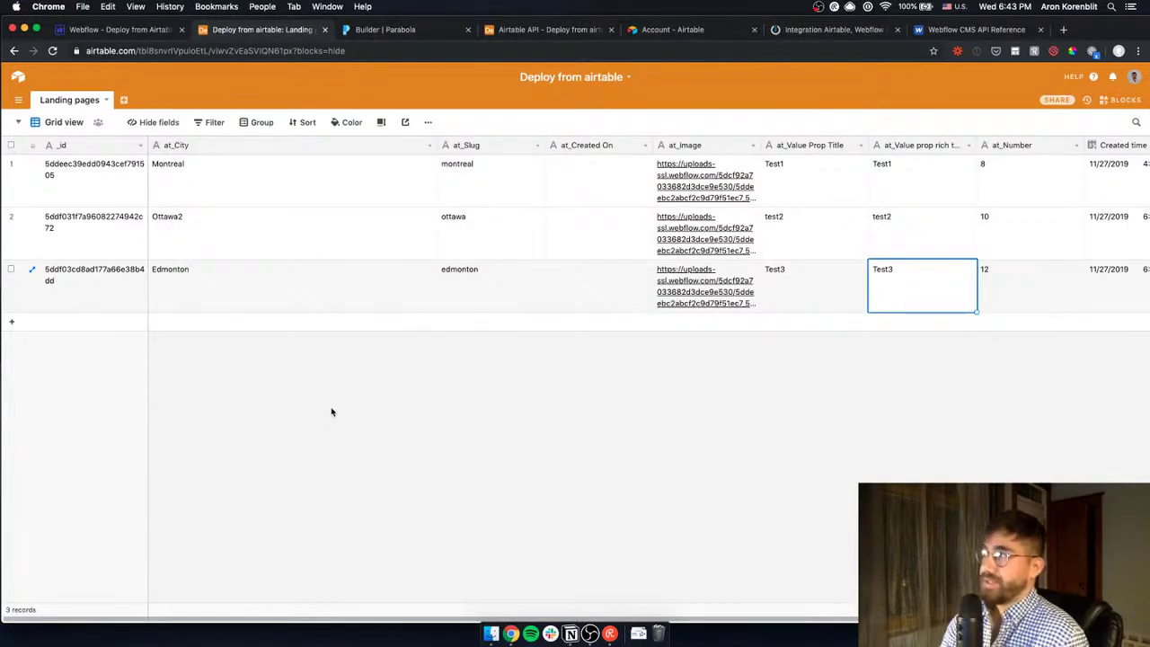